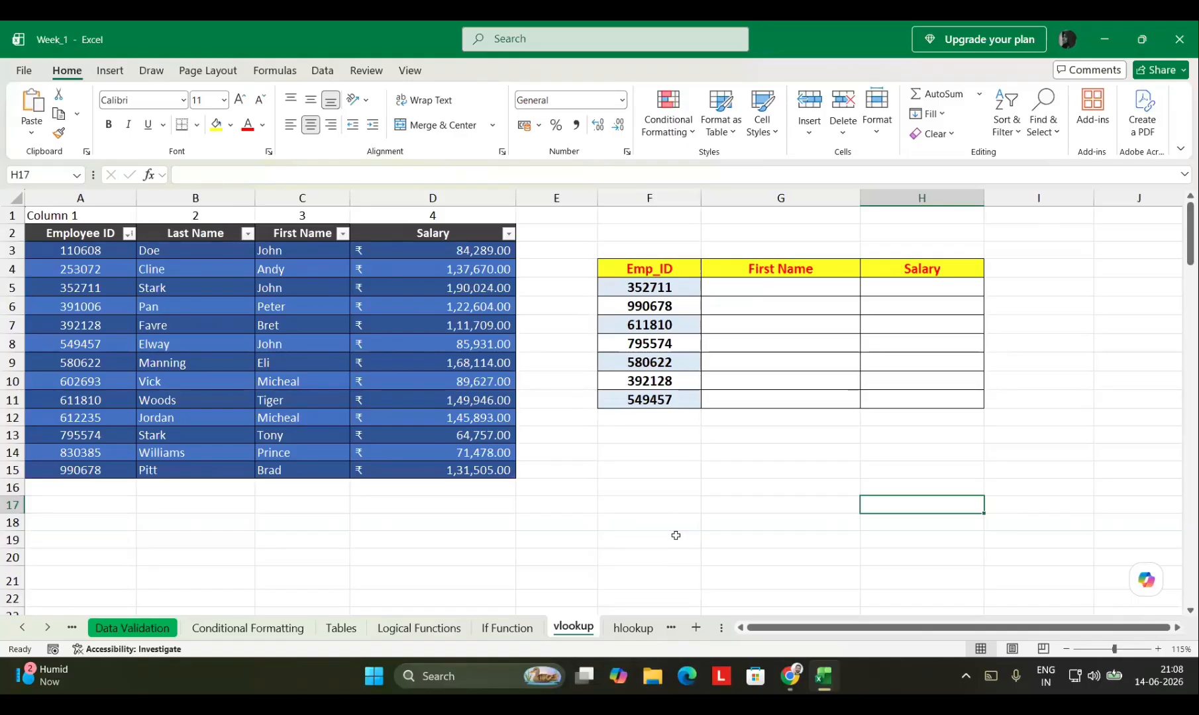
Draw annotation arrows at the employee table's edges and Salary column, including a thicker arrow above the Salary heading
{"action": "left_click", "coordinate": [67, 270]}
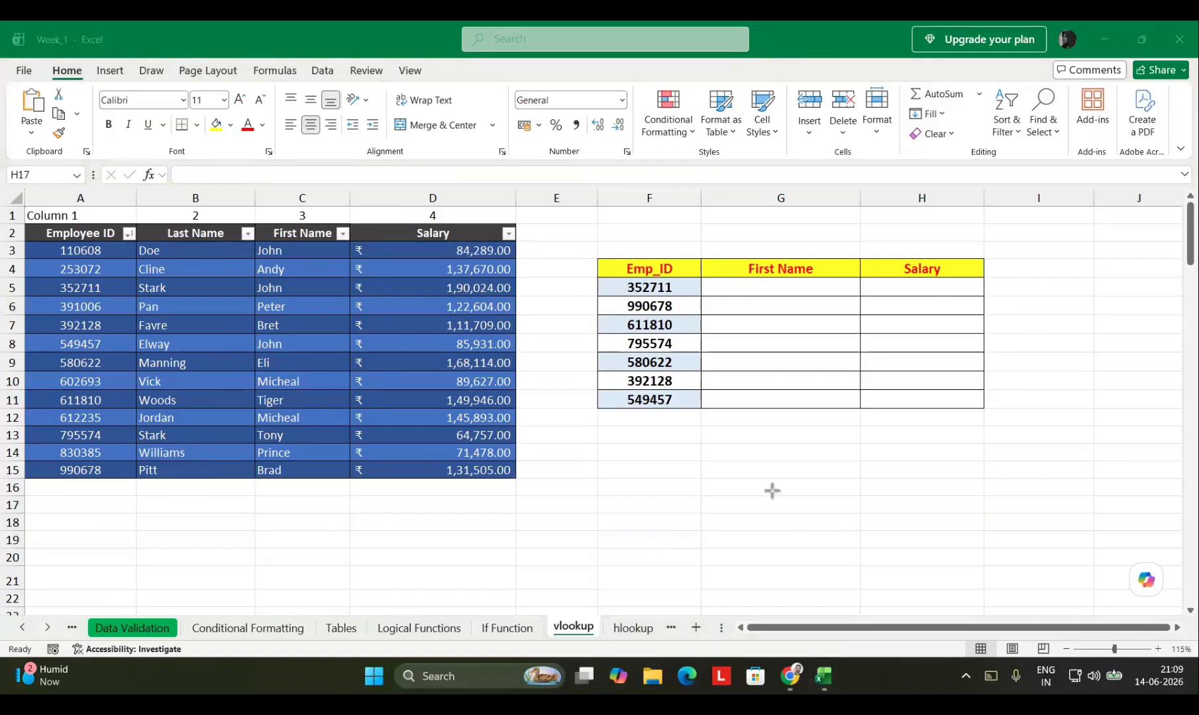
{"action": "left_click_drag", "start_coordinate": [697, 514], "coordinate": [515, 405]}
{"action": "left_click_drag", "start_coordinate": [419, 563], "coordinate": [378, 470]}
{"action": "left_click_drag", "start_coordinate": [550, 151], "coordinate": [471, 240]}
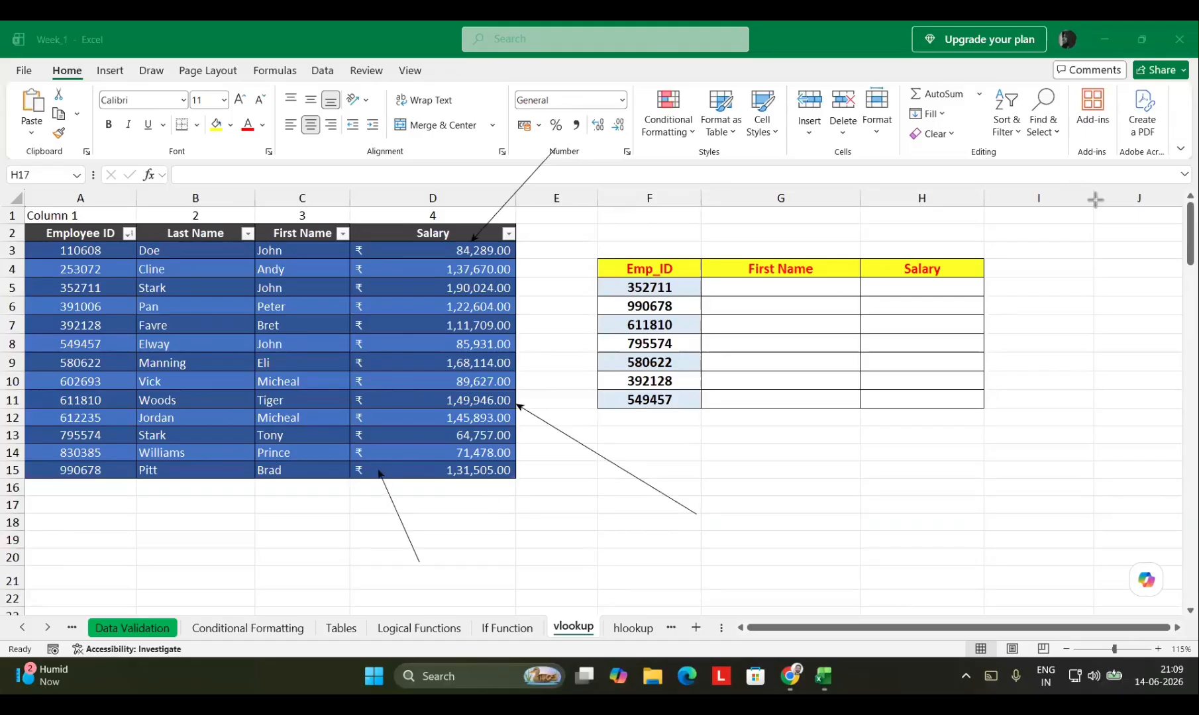
{"action": "left_click_drag", "start_coordinate": [485, 141], "coordinate": [406, 220]}
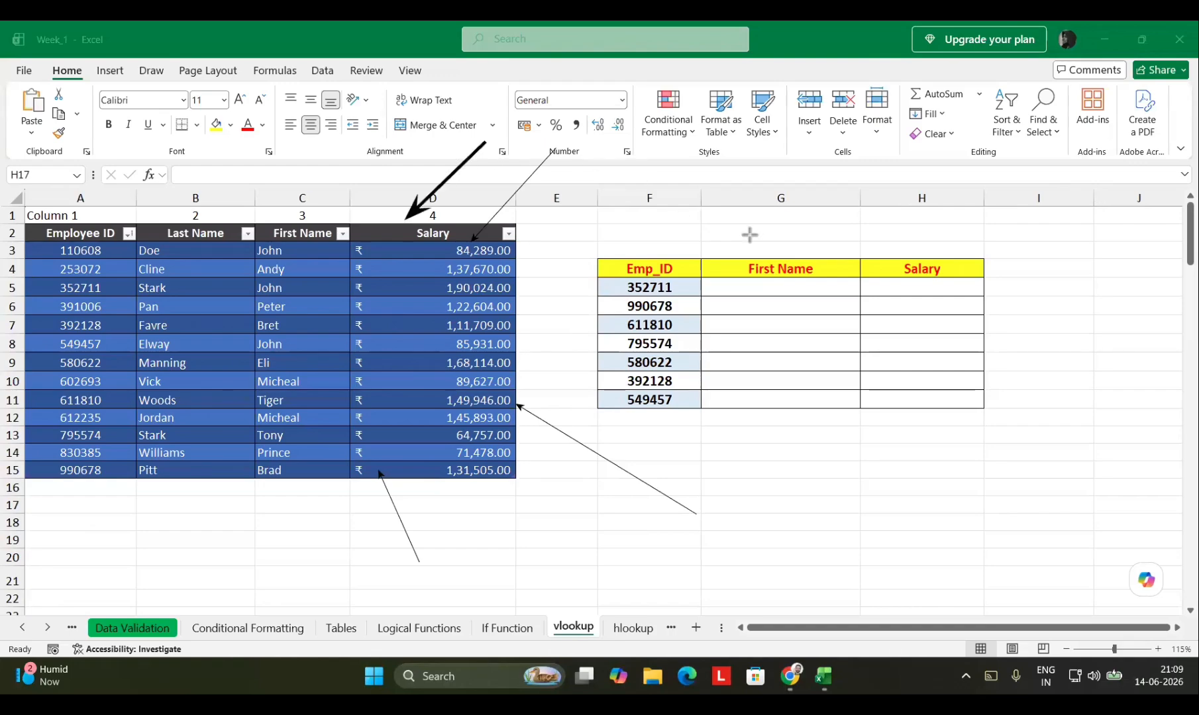
Draw annotation arrows at the Emp_ID lookup table and its empty First Name cells, and clear all drawings
{"action": "left_click_drag", "start_coordinate": [711, 152], "coordinate": [797, 237]}
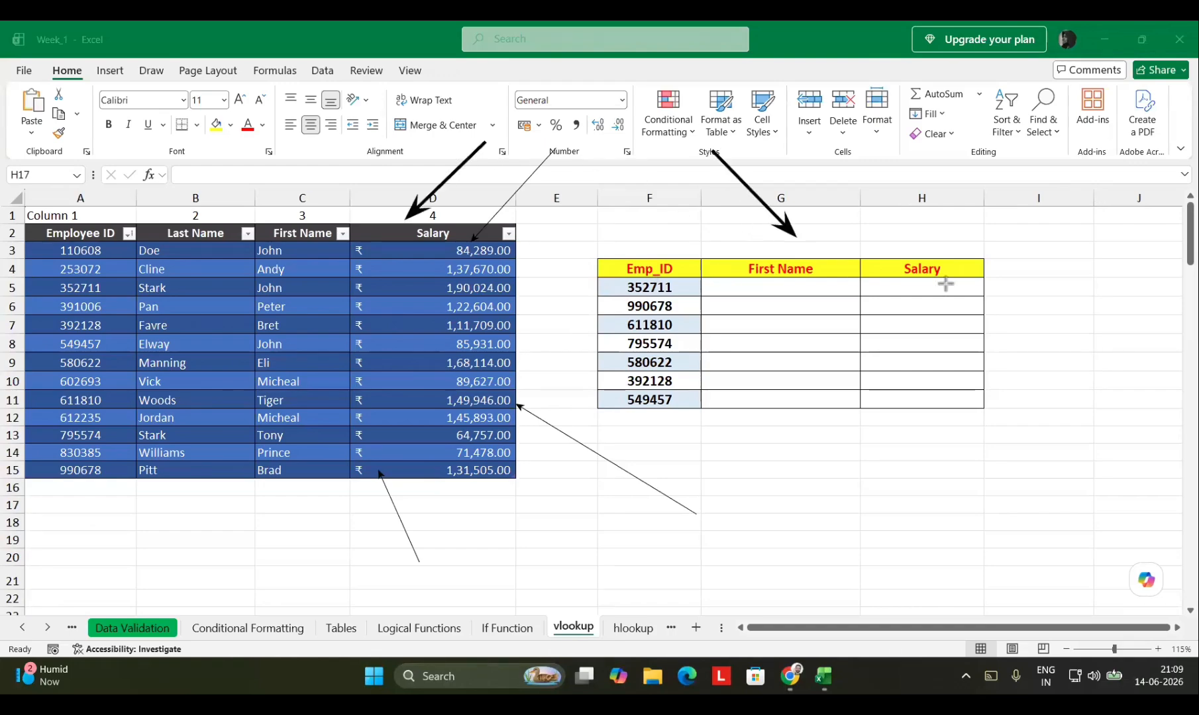
{"action": "left_click_drag", "start_coordinate": [1043, 254], "coordinate": [993, 261]}
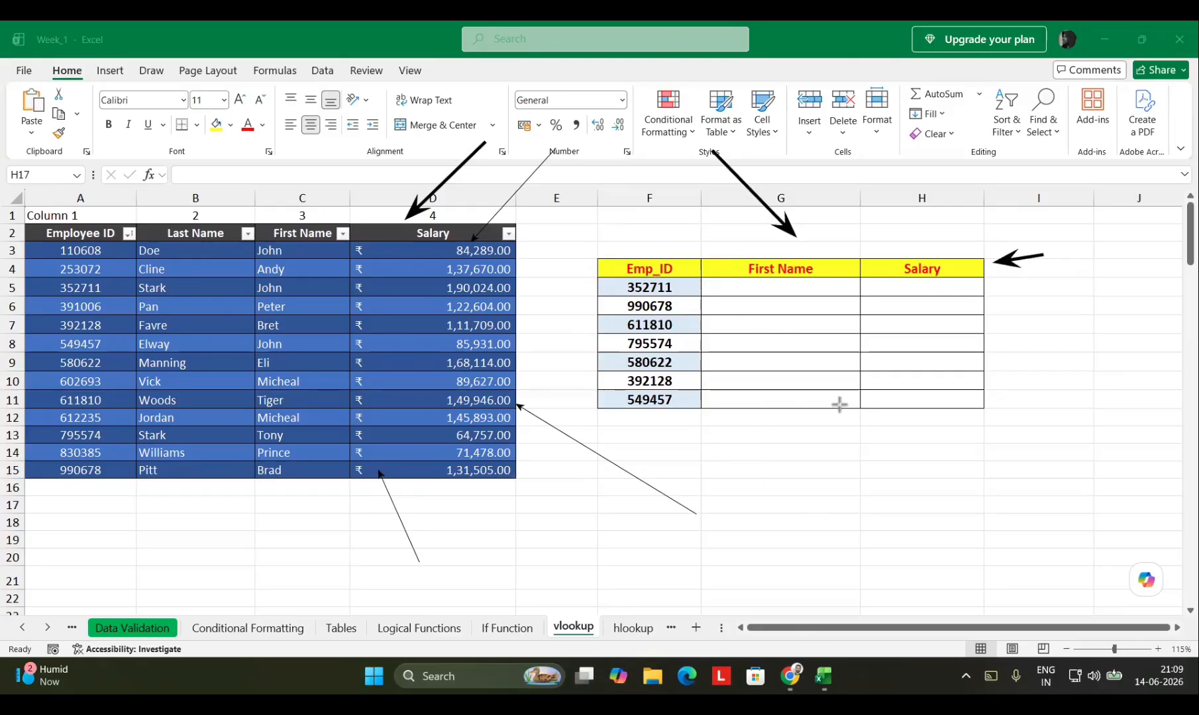
{"action": "mouse_move", "coordinate": [806, 538]}
{"action": "left_mouse_down"}
{"action": "mouse_move", "coordinate": [779, 353]}
{"action": "mouse_move", "coordinate": [795, 332]}
{"action": "left_mouse_up"}
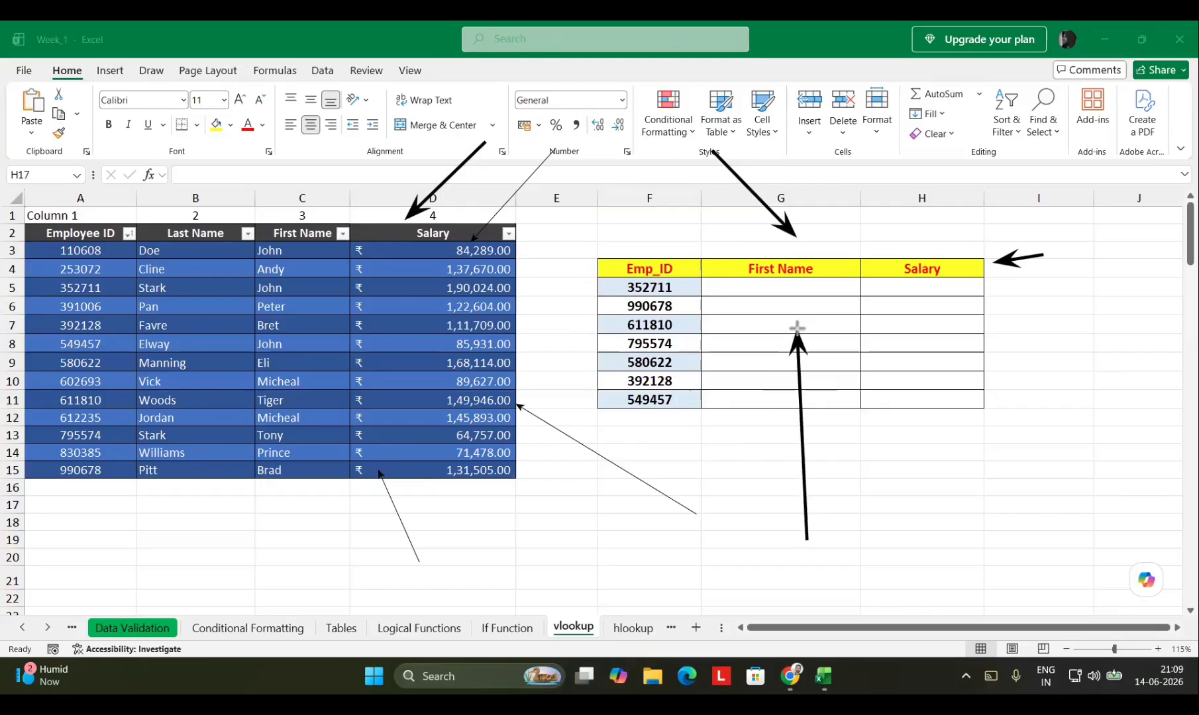
{"action": "left_click_drag", "start_coordinate": [914, 477], "coordinate": [804, 359]}
{"action": "left_click_drag", "start_coordinate": [735, 416], "coordinate": [734, 435]}
{"action": "left_click_drag", "start_coordinate": [785, 335], "coordinate": [787, 334]}
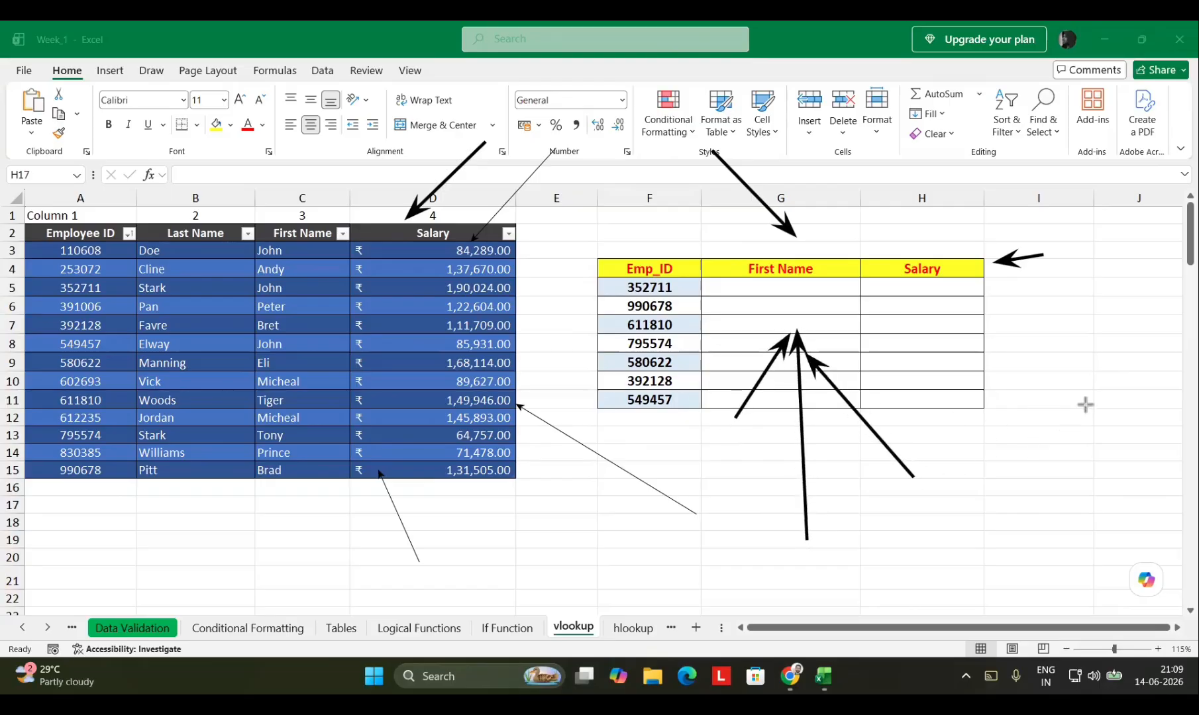
{"action": "left_click_drag", "start_coordinate": [1003, 472], "coordinate": [656, 481]}
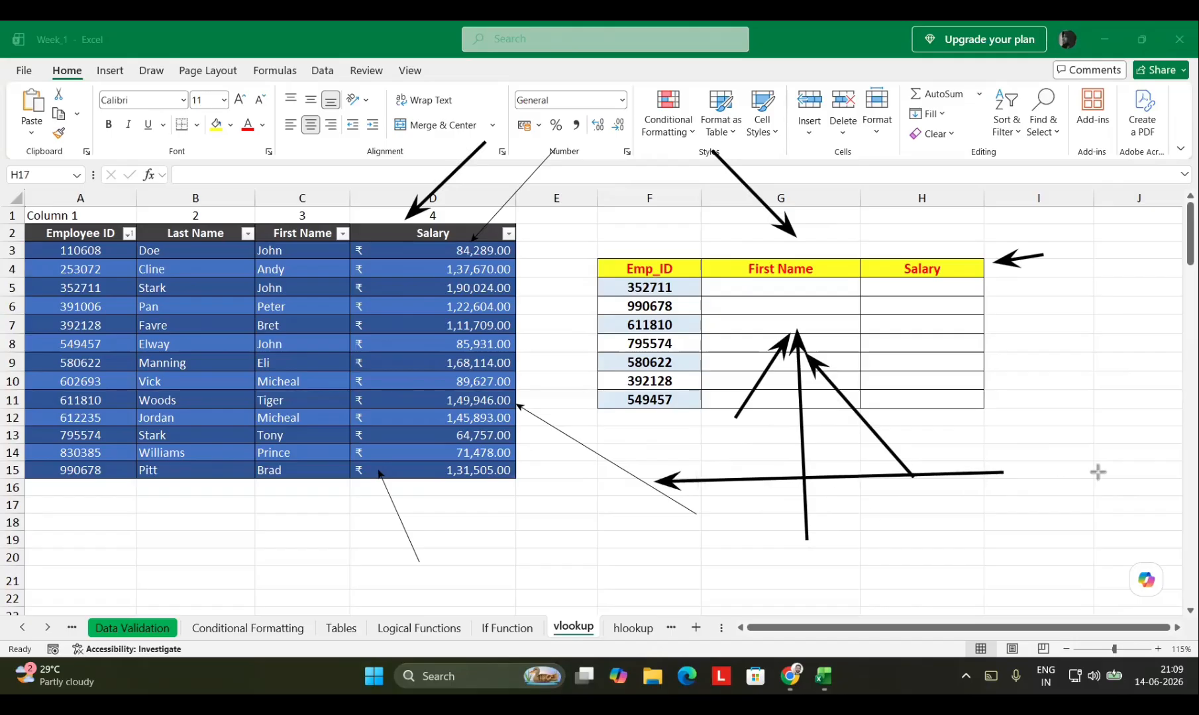
{"action": "key", "text": "e"}
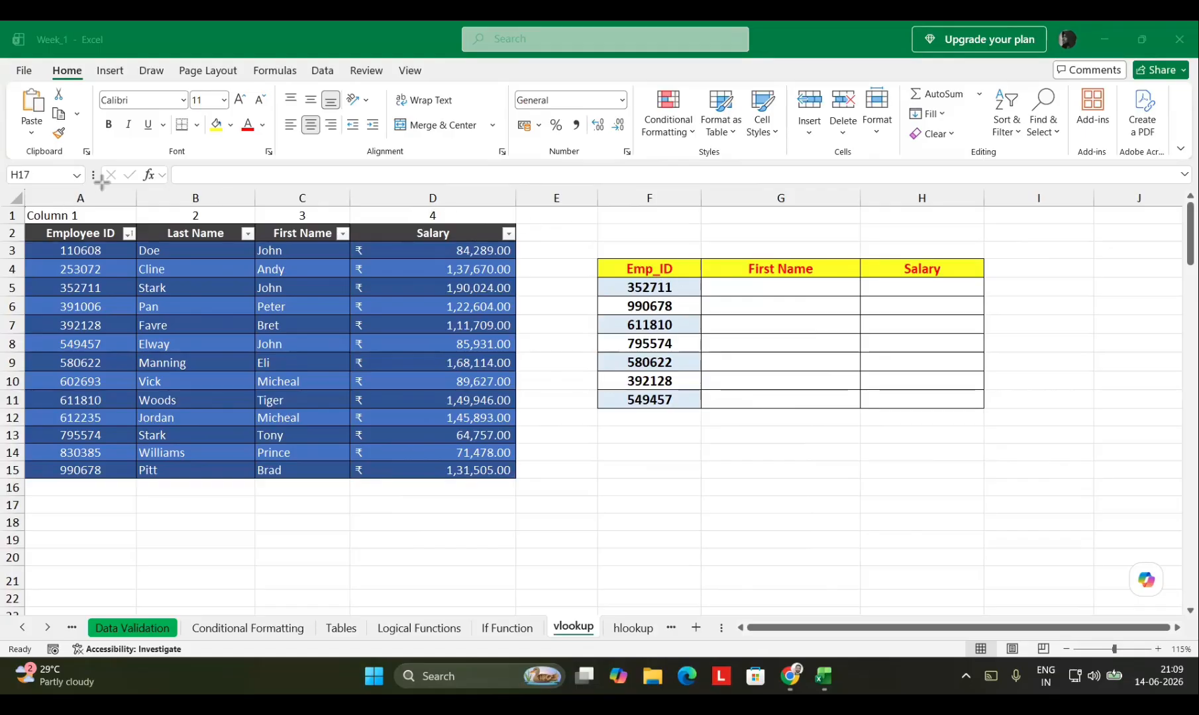
Mark both tables with annotation arrows, including one arrow for each of the employee table's four column headings
{"action": "left_click_drag", "start_coordinate": [610, 202], "coordinate": [521, 226]}
{"action": "mouse_move", "coordinate": [554, 292]}
{"action": "left_mouse_down"}
{"action": "mouse_move", "coordinate": [516, 258]}
{"action": "mouse_move", "coordinate": [521, 243]}
{"action": "left_mouse_up"}
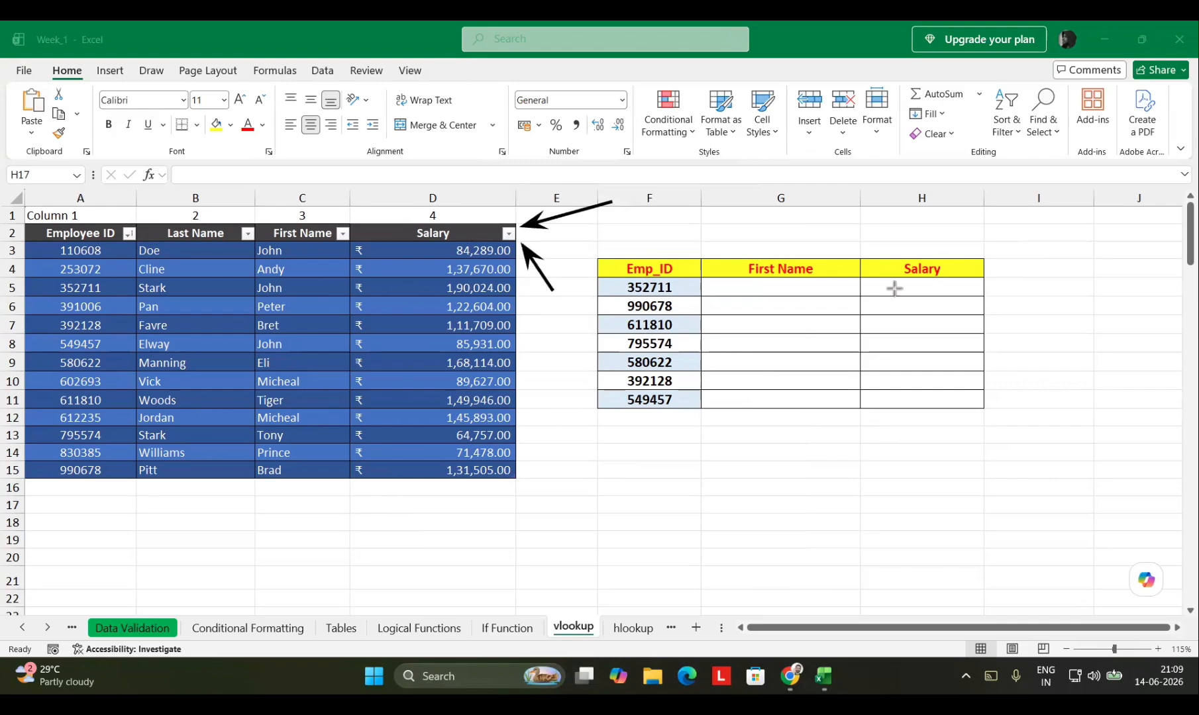
{"action": "left_click_drag", "start_coordinate": [1023, 227], "coordinate": [989, 258]}
{"action": "left_click_drag", "start_coordinate": [724, 513], "coordinate": [407, 401]}
{"action": "left_click_drag", "start_coordinate": [89, 138], "coordinate": [126, 212]}
{"action": "left_click_drag", "start_coordinate": [187, 156], "coordinate": [195, 202]}
{"action": "left_click_drag", "start_coordinate": [279, 167], "coordinate": [302, 220]}
{"action": "left_click_drag", "start_coordinate": [342, 176], "coordinate": [376, 210]}
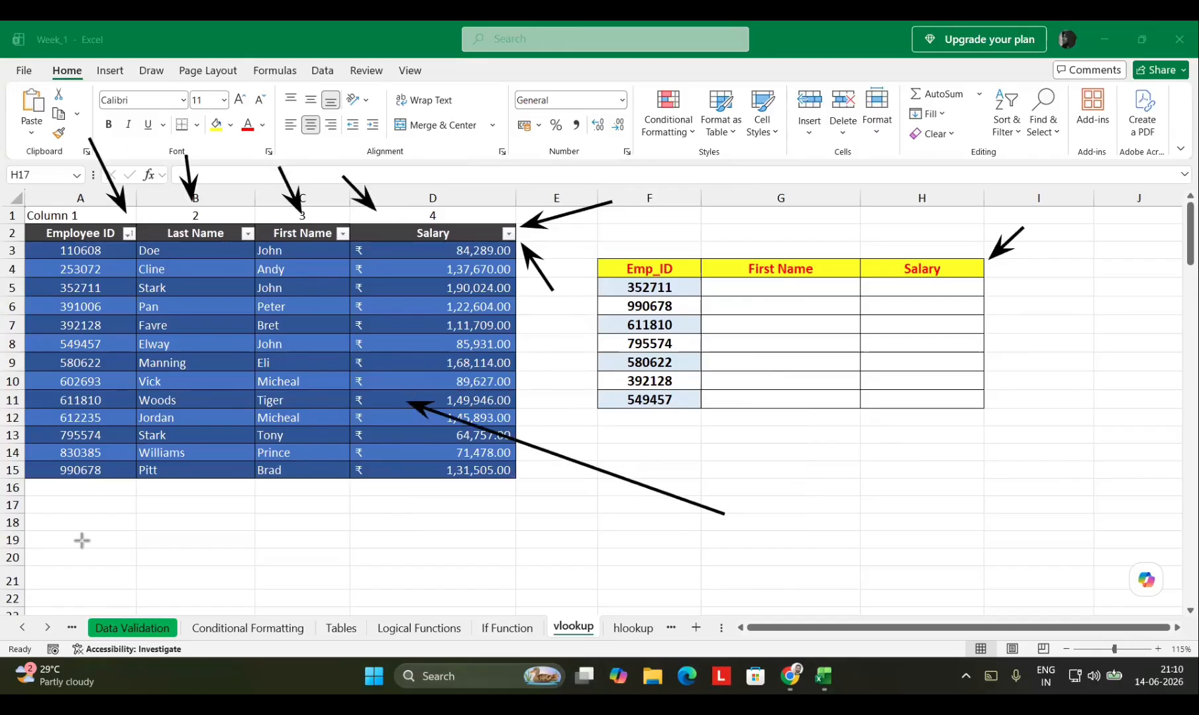
Draw downward annotation arrows along every column of the employee and lookup tables, and erase all the drawings
{"action": "left_click_drag", "start_coordinate": [83, 208], "coordinate": [83, 331]}
{"action": "left_click_drag", "start_coordinate": [182, 270], "coordinate": [215, 404]}
{"action": "left_click_drag", "start_coordinate": [326, 357], "coordinate": [328, 364]}
{"action": "left_click_drag", "start_coordinate": [437, 260], "coordinate": [428, 419]}
{"action": "left_click_drag", "start_coordinate": [708, 198], "coordinate": [672, 286]}
{"action": "left_click_drag", "start_coordinate": [754, 205], "coordinate": [763, 325]}
{"action": "left_click_drag", "start_coordinate": [860, 211], "coordinate": [923, 361]}
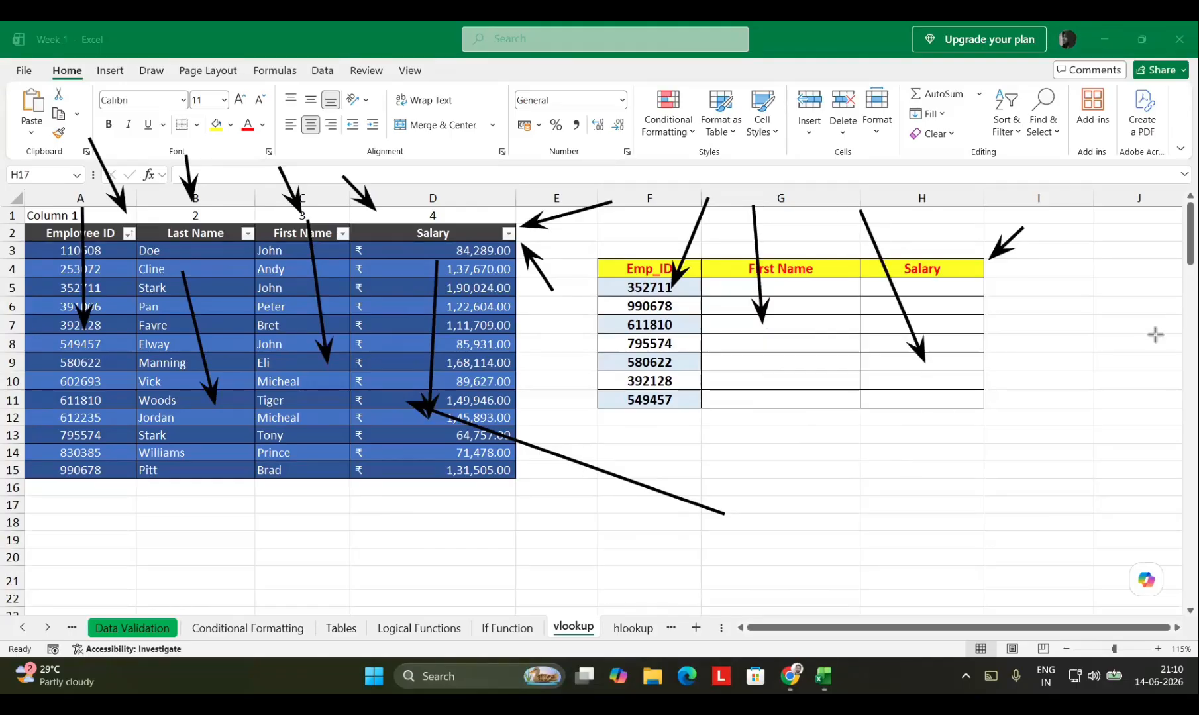
{"action": "key", "text": "e"}
Draw one annotation arrow at each column of the lookup table and of the employee table
{"action": "left_click_drag", "start_coordinate": [641, 193], "coordinate": [643, 279]}
{"action": "left_click_drag", "start_coordinate": [760, 164], "coordinate": [767, 229]}
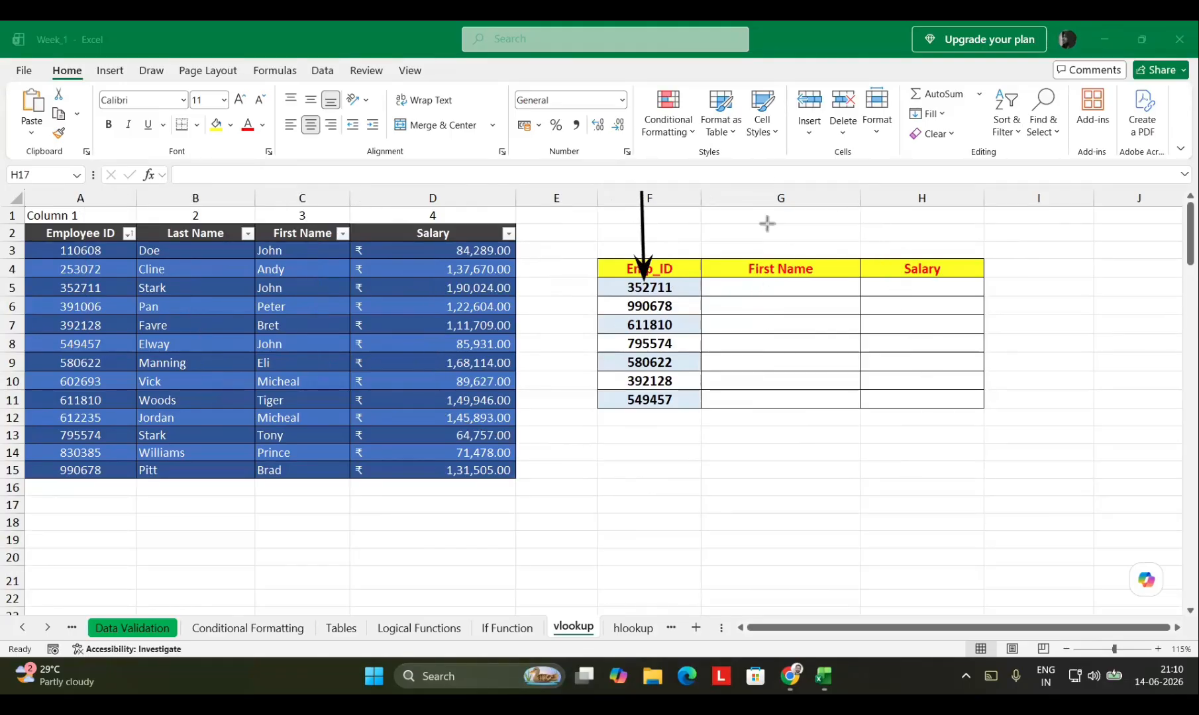
{"action": "left_click_drag", "start_coordinate": [915, 179], "coordinate": [919, 268]}
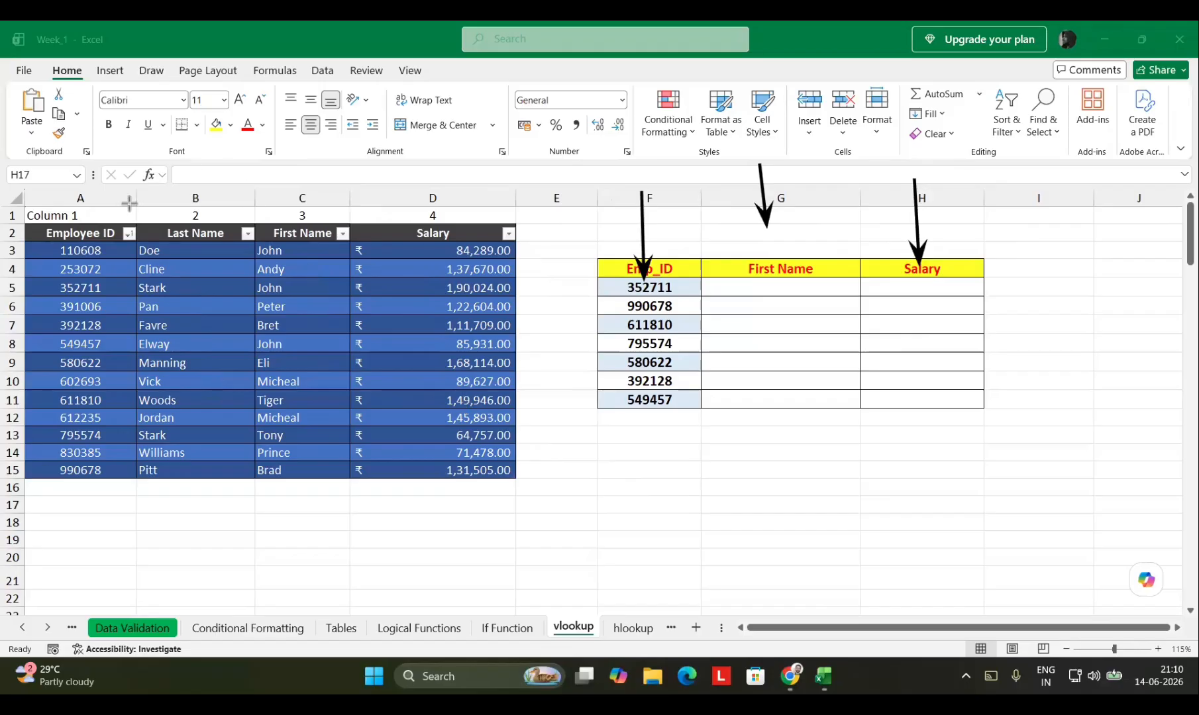
{"action": "left_click_drag", "start_coordinate": [68, 171], "coordinate": [67, 211]}
{"action": "left_click_drag", "start_coordinate": [135, 166], "coordinate": [159, 220]}
{"action": "left_click_drag", "start_coordinate": [263, 156], "coordinate": [279, 210]}
{"action": "left_click_drag", "start_coordinate": [379, 174], "coordinate": [429, 270]}
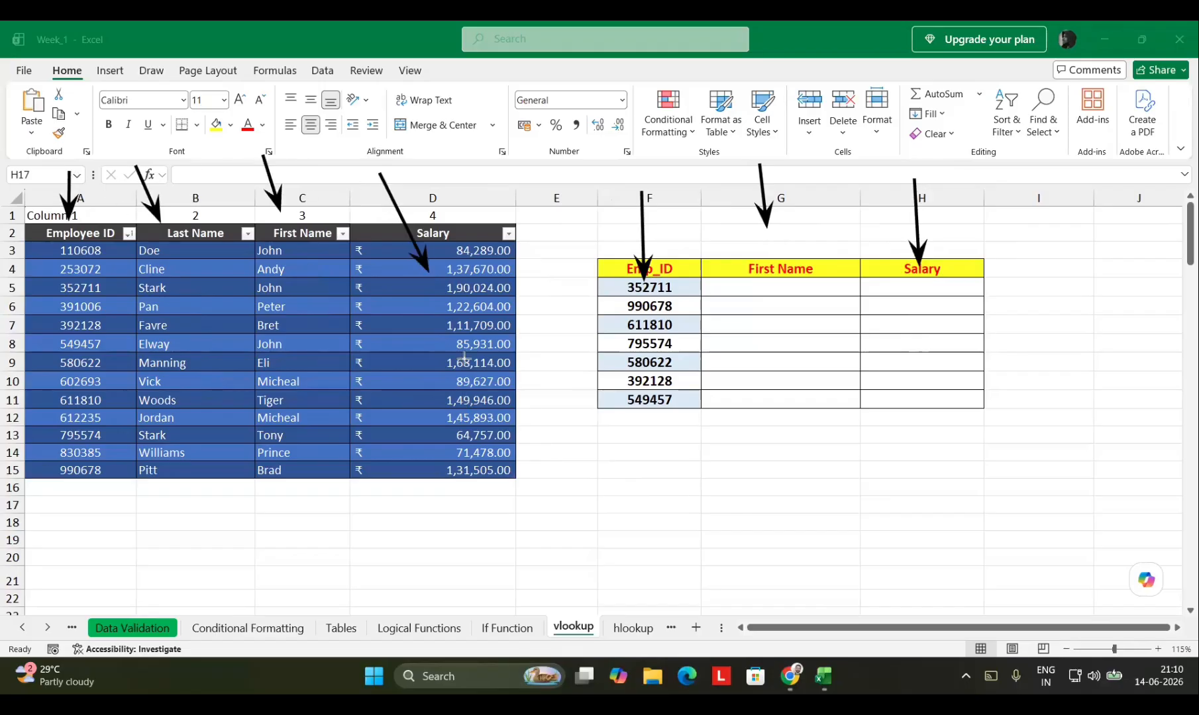
Mark the lookup table's ID rows and the sheet's row numbers with annotation arrows, and erase all the drawings
{"action": "mouse_move", "coordinate": [541, 285]}
{"action": "left_mouse_down"}
{"action": "mouse_move", "coordinate": [577, 283]}
{"action": "mouse_move", "coordinate": [589, 306]}
{"action": "mouse_move", "coordinate": [583, 375]}
{"action": "left_mouse_up"}
{"action": "left_click_drag", "start_coordinate": [17, 211], "coordinate": [7, 277]}
{"action": "left_click_drag", "start_coordinate": [73, 522], "coordinate": [10, 420]}
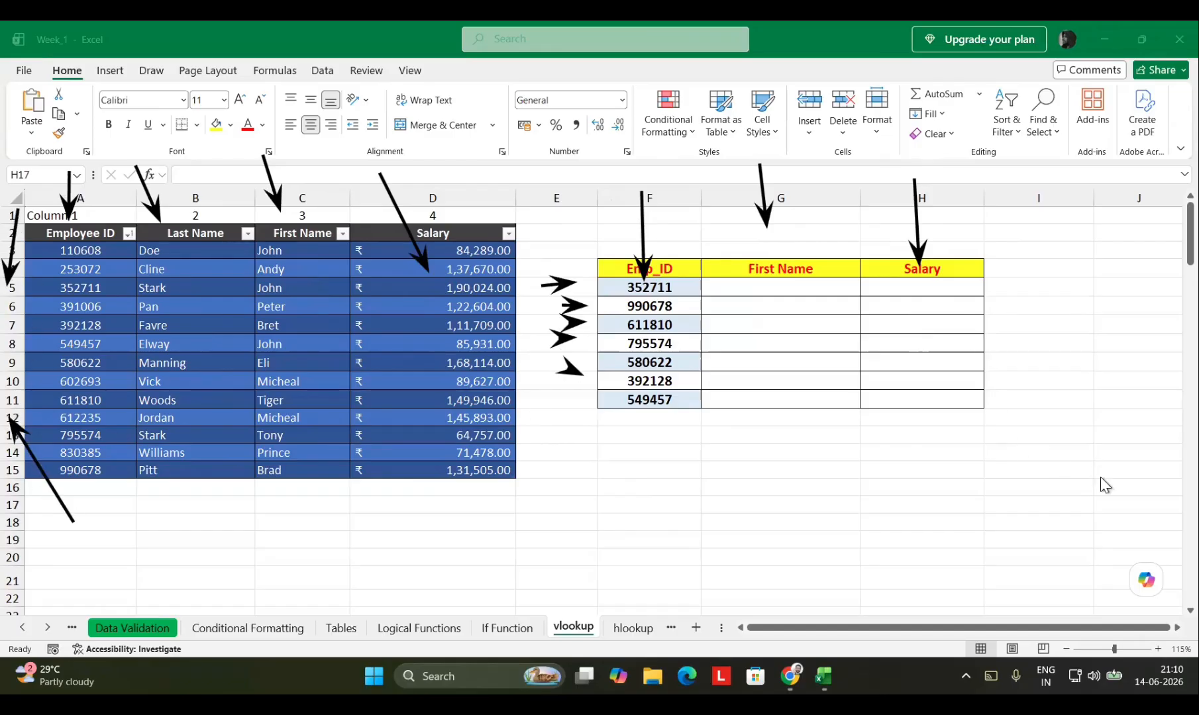
{"action": "key", "text": "e"}
Point annotation arrows at the sheet's column letters from A to E, and remove them
{"action": "mouse_move", "coordinate": [61, 121]}
{"action": "left_mouse_down"}
{"action": "mouse_move", "coordinate": [83, 180]}
{"action": "mouse_move", "coordinate": [147, 174]}
{"action": "left_mouse_up"}
{"action": "left_click_drag", "start_coordinate": [252, 110], "coordinate": [275, 174]}
{"action": "left_click_drag", "start_coordinate": [411, 150], "coordinate": [420, 182]}
{"action": "left_click_drag", "start_coordinate": [474, 137], "coordinate": [510, 197]}
{"action": "left_click_drag", "start_coordinate": [547, 131], "coordinate": [547, 169]}
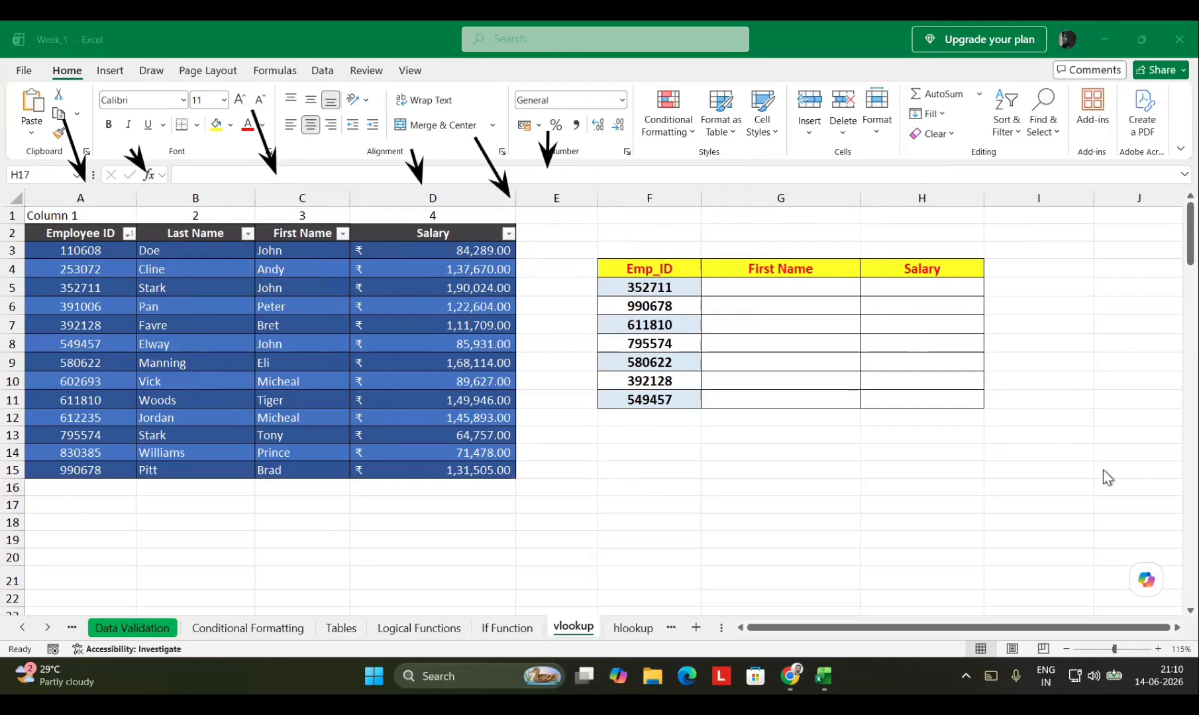
{"action": "key", "text": "Escape"}
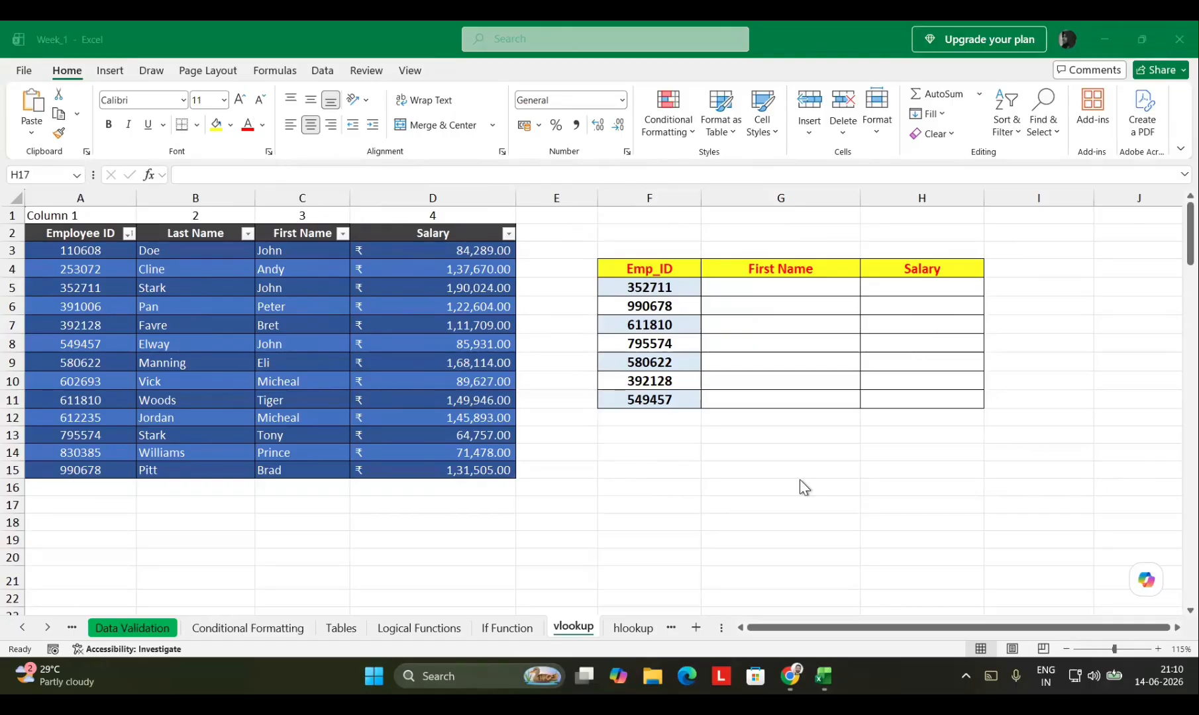
Frame the lookup table with an annotation rectangle and draw an arrow at each of its three columns
{"action": "mouse_move", "coordinate": [588, 241]}
{"action": "left_mouse_down"}
{"action": "mouse_move", "coordinate": [945, 356]}
{"action": "mouse_move", "coordinate": [983, 428]}
{"action": "mouse_move", "coordinate": [995, 422]}
{"action": "left_mouse_up"}
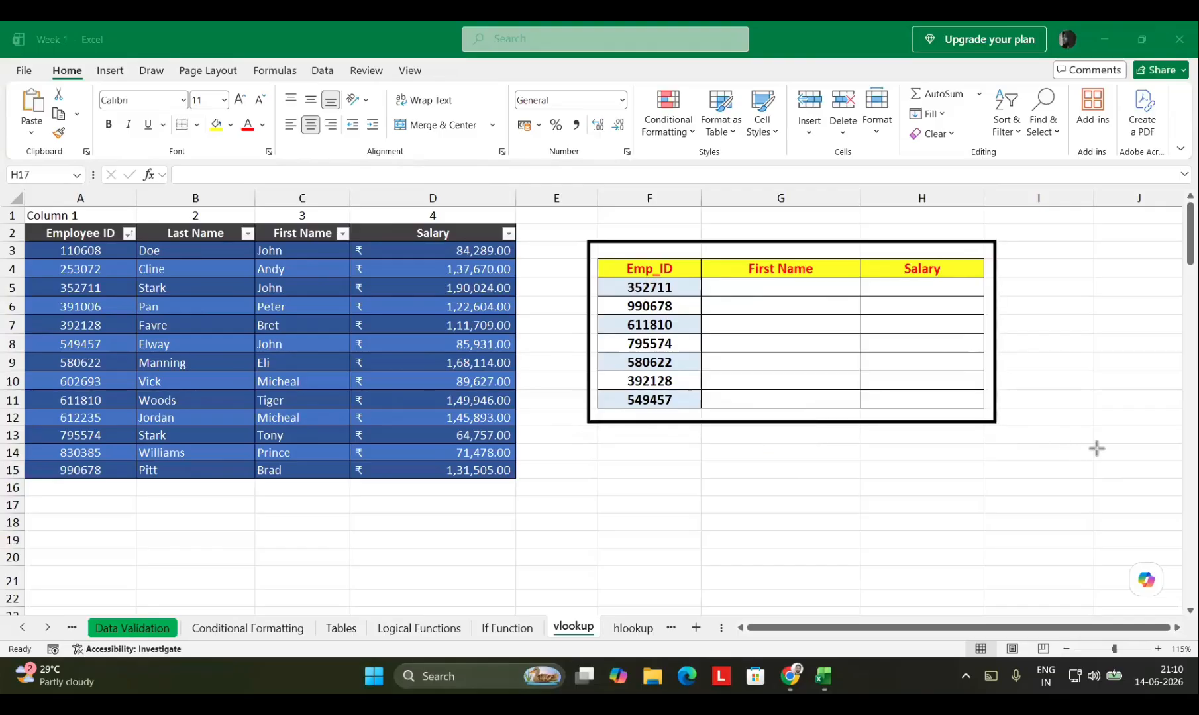
{"action": "left_click_drag", "start_coordinate": [656, 197], "coordinate": [647, 282]}
{"action": "left_click_drag", "start_coordinate": [782, 170], "coordinate": [787, 320]}
{"action": "left_click_drag", "start_coordinate": [884, 194], "coordinate": [900, 304]}
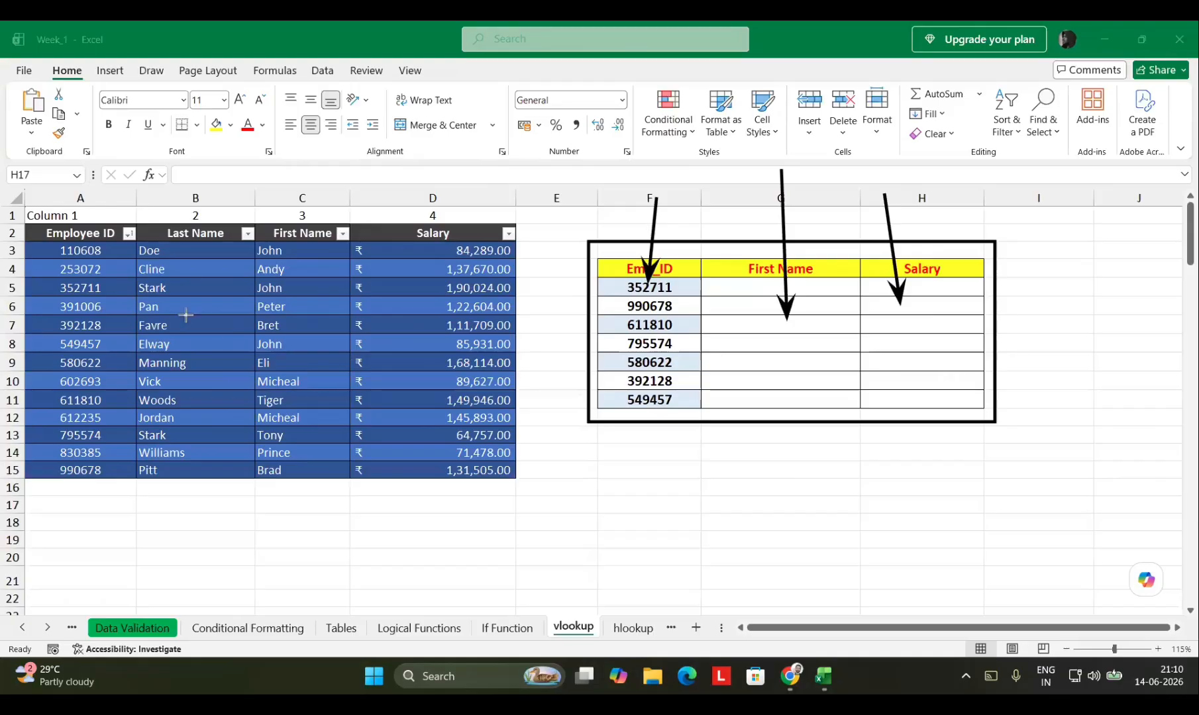
Draw annotation arrows at the four employee columns and at column numbers 2 and 3, and clear all drawings
{"action": "left_click_drag", "start_coordinate": [78, 160], "coordinate": [78, 263]}
{"action": "left_click_drag", "start_coordinate": [159, 180], "coordinate": [168, 281]}
{"action": "left_click_drag", "start_coordinate": [292, 178], "coordinate": [308, 282]}
{"action": "left_click_drag", "start_coordinate": [408, 173], "coordinate": [419, 298]}
{"action": "left_click_drag", "start_coordinate": [353, 172], "coordinate": [320, 212]}
{"action": "left_click_drag", "start_coordinate": [201, 149], "coordinate": [192, 208]}
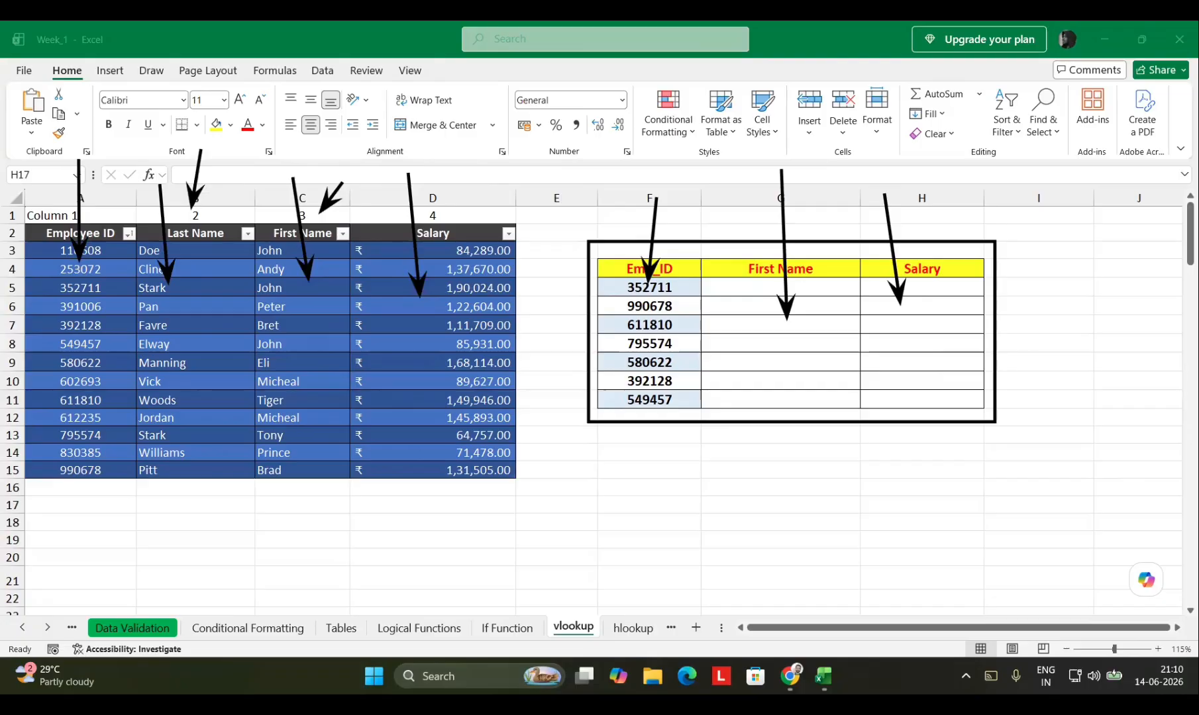
{"action": "key", "text": "Escape"}
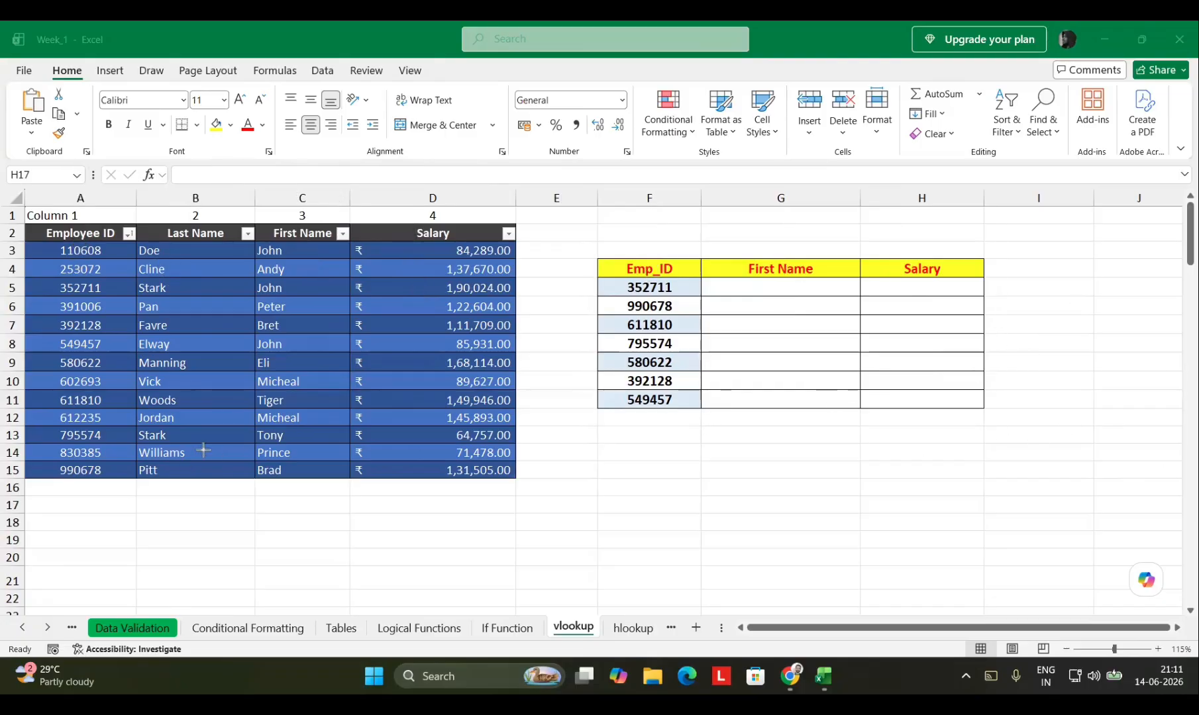
Mark the First Name column, row 15 and column number 3 with annotation arrows, clear them and return to the worksheet
{"action": "left_click_drag", "start_coordinate": [312, 163], "coordinate": [306, 229]}
{"action": "left_click_drag", "start_coordinate": [701, 445], "coordinate": [641, 460]}
{"action": "mouse_move", "coordinate": [254, 396]}
{"action": "left_mouse_down"}
{"action": "mouse_move", "coordinate": [64, 486]}
{"action": "mouse_move", "coordinate": [10, 480]}
{"action": "left_mouse_up"}
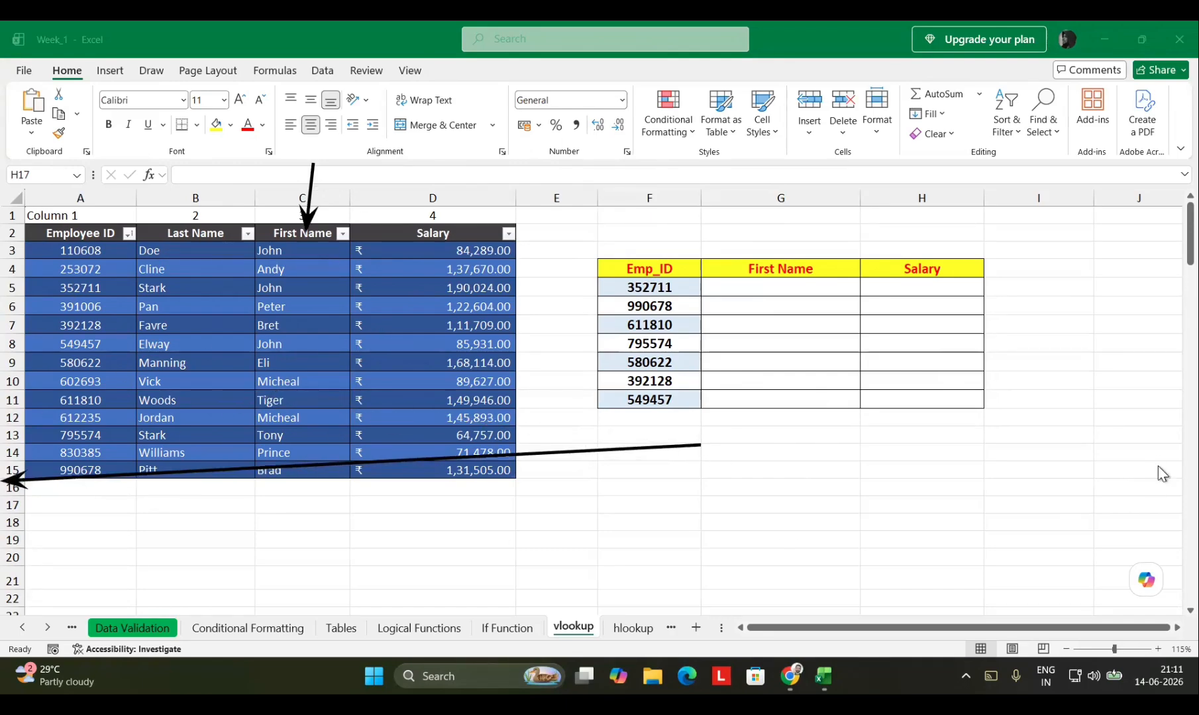
{"action": "key", "text": "Escape"}
{"action": "mouse_move", "coordinate": [376, 107]}
{"action": "left_mouse_down"}
{"action": "mouse_move", "coordinate": [349, 193]}
{"action": "mouse_move", "coordinate": [320, 200]}
{"action": "left_mouse_up"}
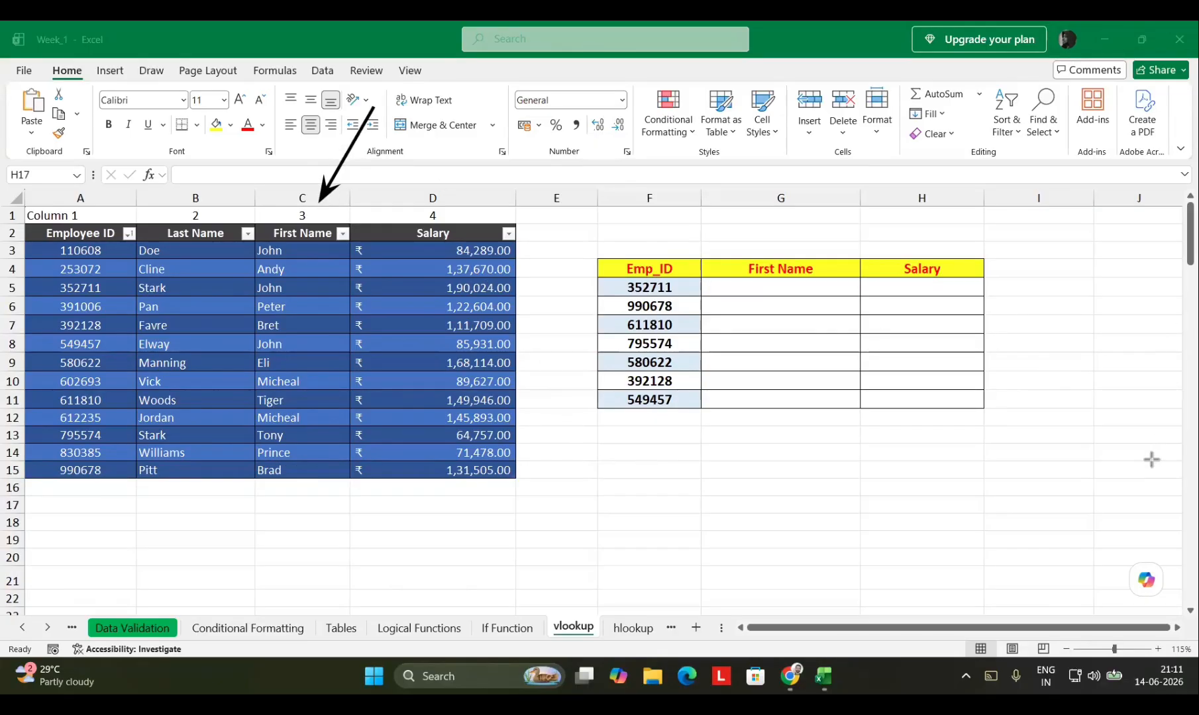
{"action": "key", "text": "Escape"}
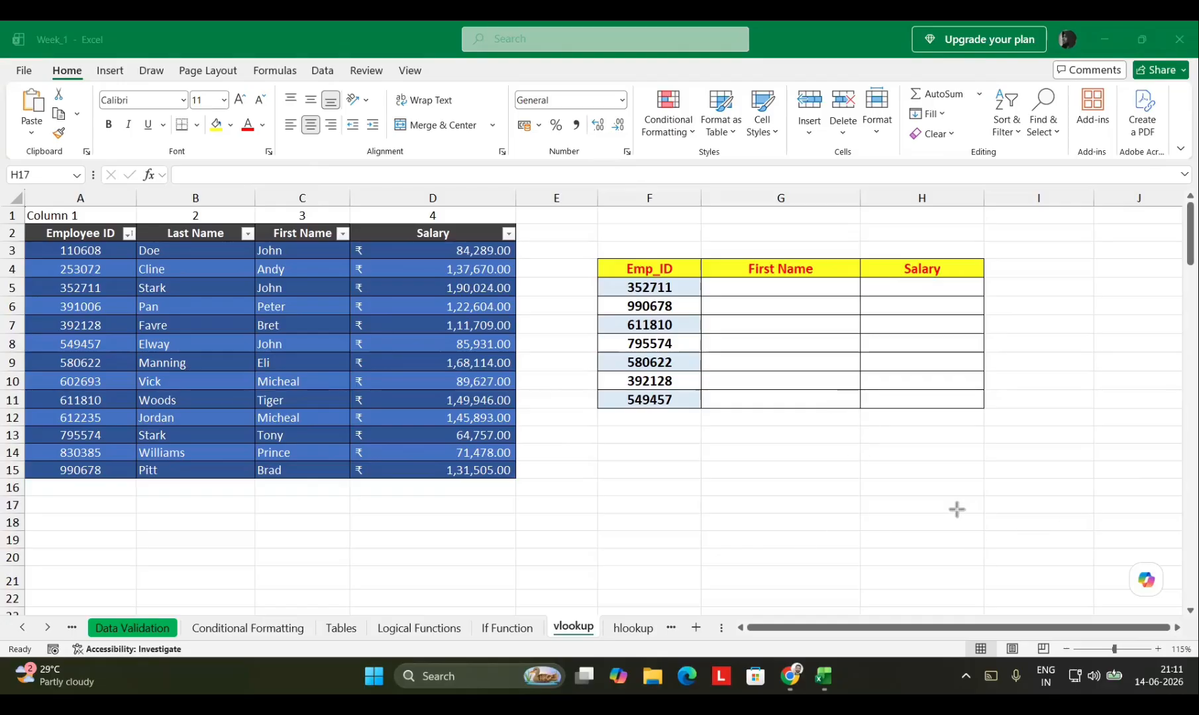
{"action": "left_click", "coordinate": [899, 523]}
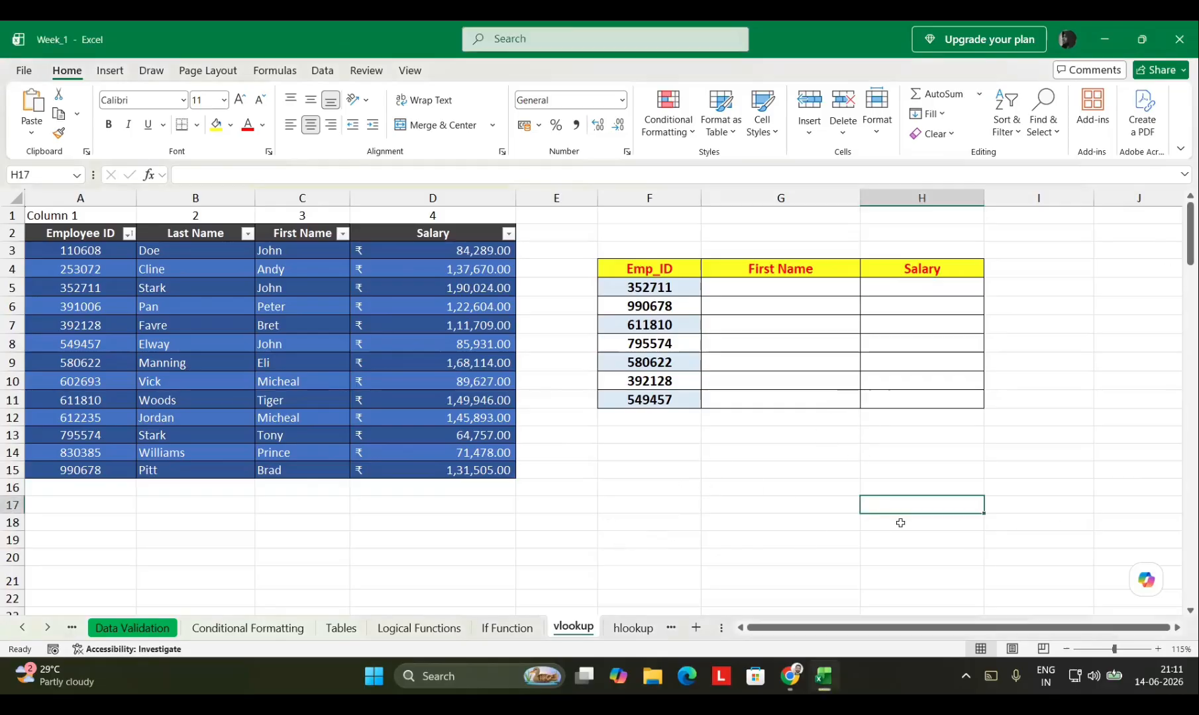
Demonstrate a horizontal cell range by selecting B18:G18 below the tables, and deselect it
{"action": "left_click_drag", "start_coordinate": [690, 508], "coordinate": [430, 519]}
{"action": "left_click_drag", "start_coordinate": [192, 522], "coordinate": [802, 521]}
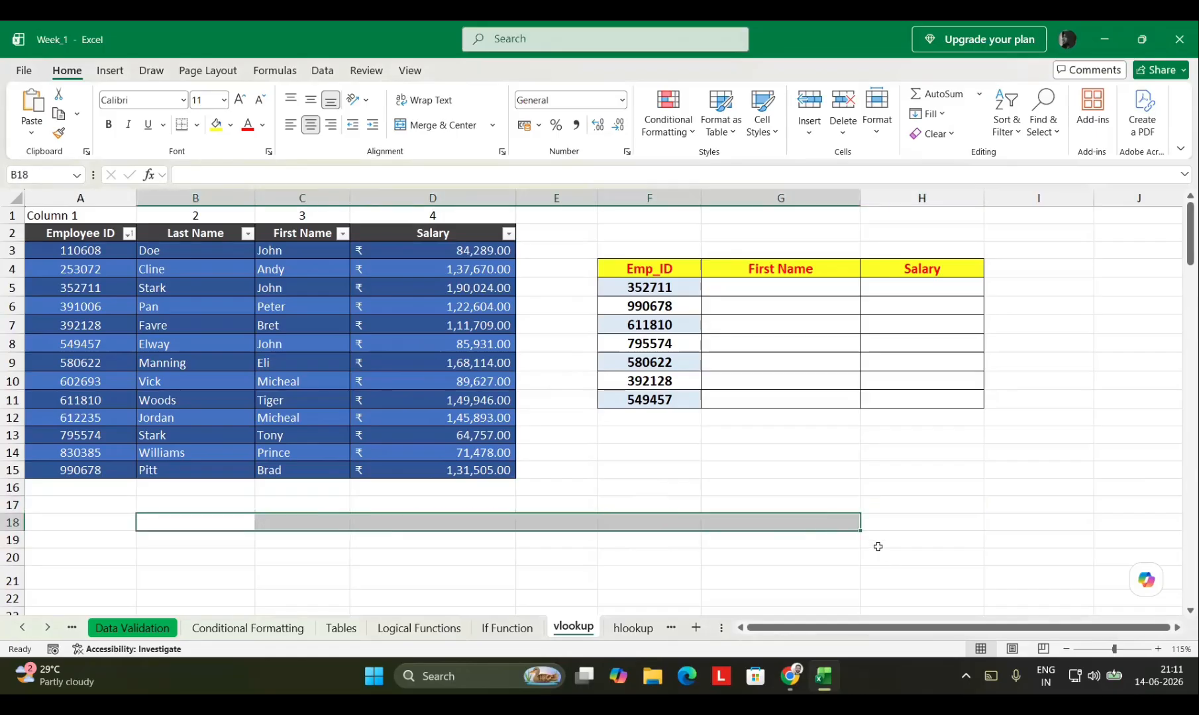
{"action": "left_click", "coordinate": [715, 473]}
{"action": "left_click", "coordinate": [712, 522]}
{"action": "left_click", "coordinate": [652, 520]}
{"action": "left_click", "coordinate": [565, 574]}
{"action": "left_click", "coordinate": [501, 555]}
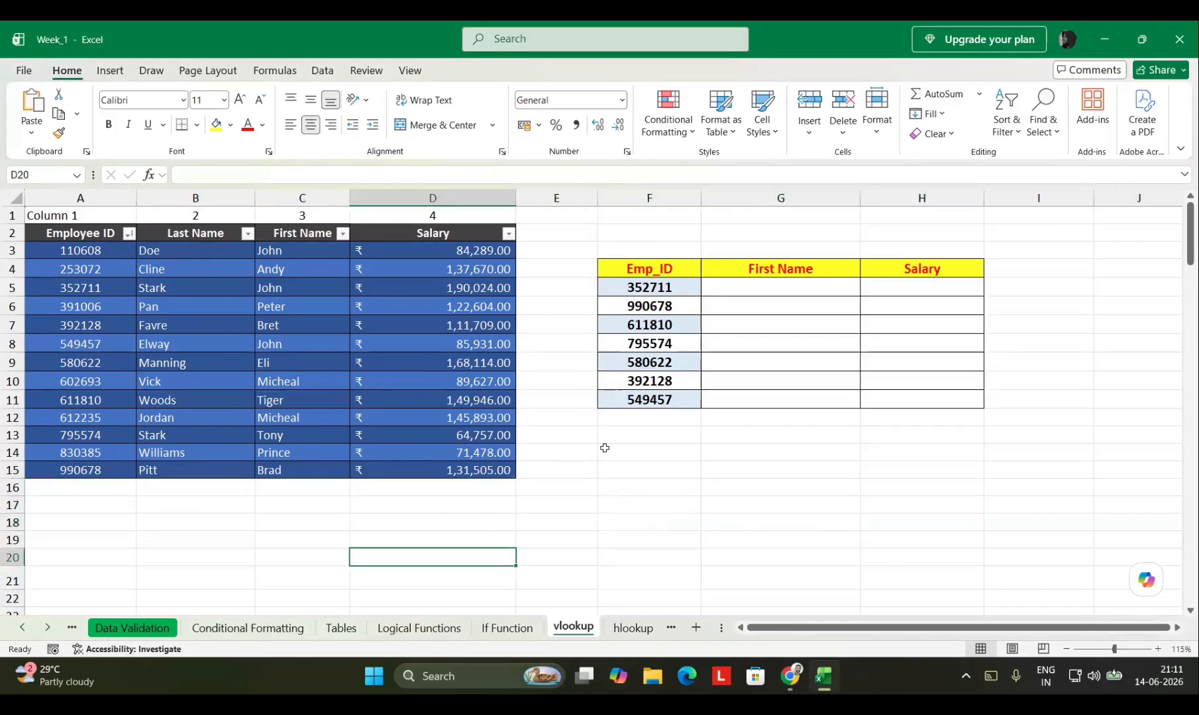
Demonstrate ranges by selecting cells vertically in columns E and F and the employee record in A4:D4
{"action": "left_click_drag", "start_coordinate": [573, 401], "coordinate": [583, 577]}
{"action": "left_click", "coordinate": [718, 453]}
{"action": "left_click_drag", "start_coordinate": [630, 272], "coordinate": [639, 422]}
{"action": "left_click", "coordinate": [795, 437]}
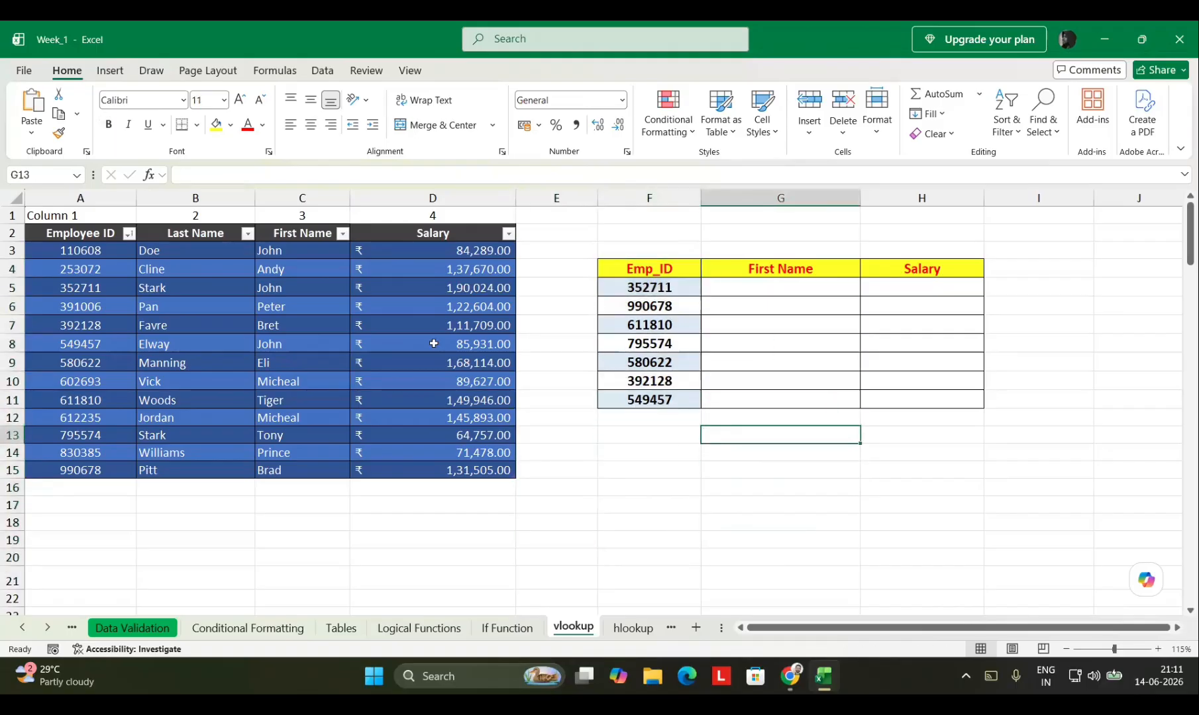
{"action": "left_click_drag", "start_coordinate": [88, 266], "coordinate": [463, 269]}
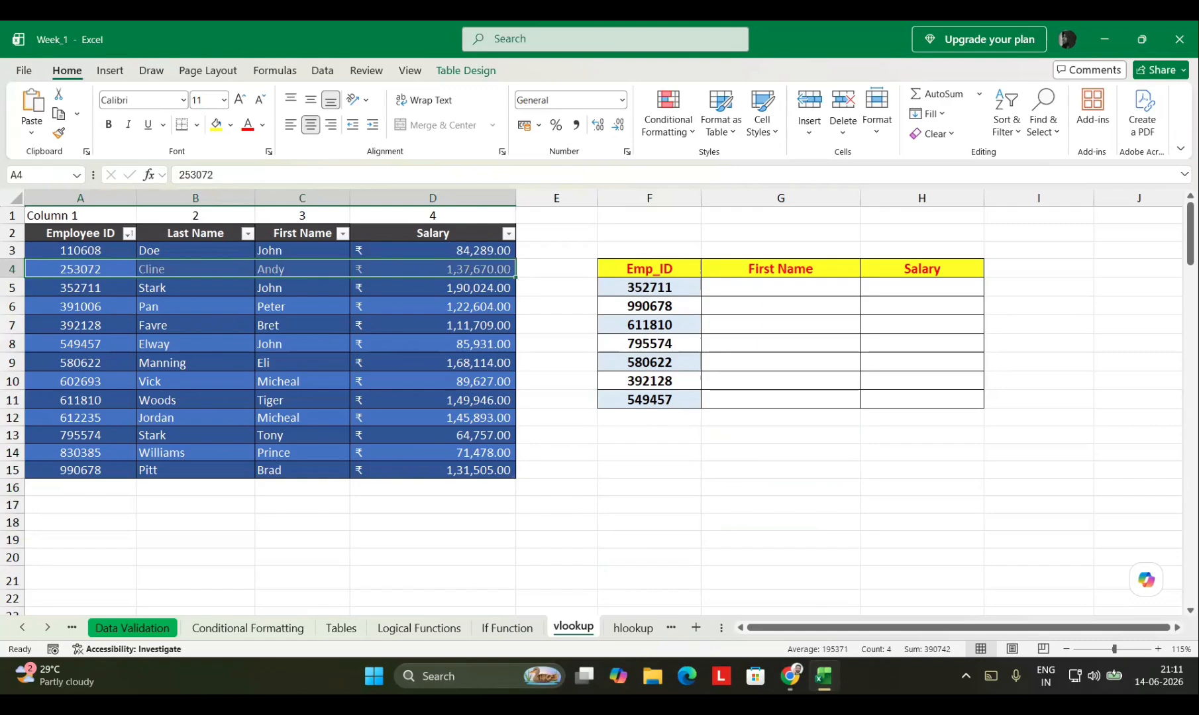
Add an on-screen text note below the lookup table with the lines "Range = Array", "Array = Rane" and, after a blank line, "Table Array"
{"action": "left_click", "coordinate": [803, 442]}
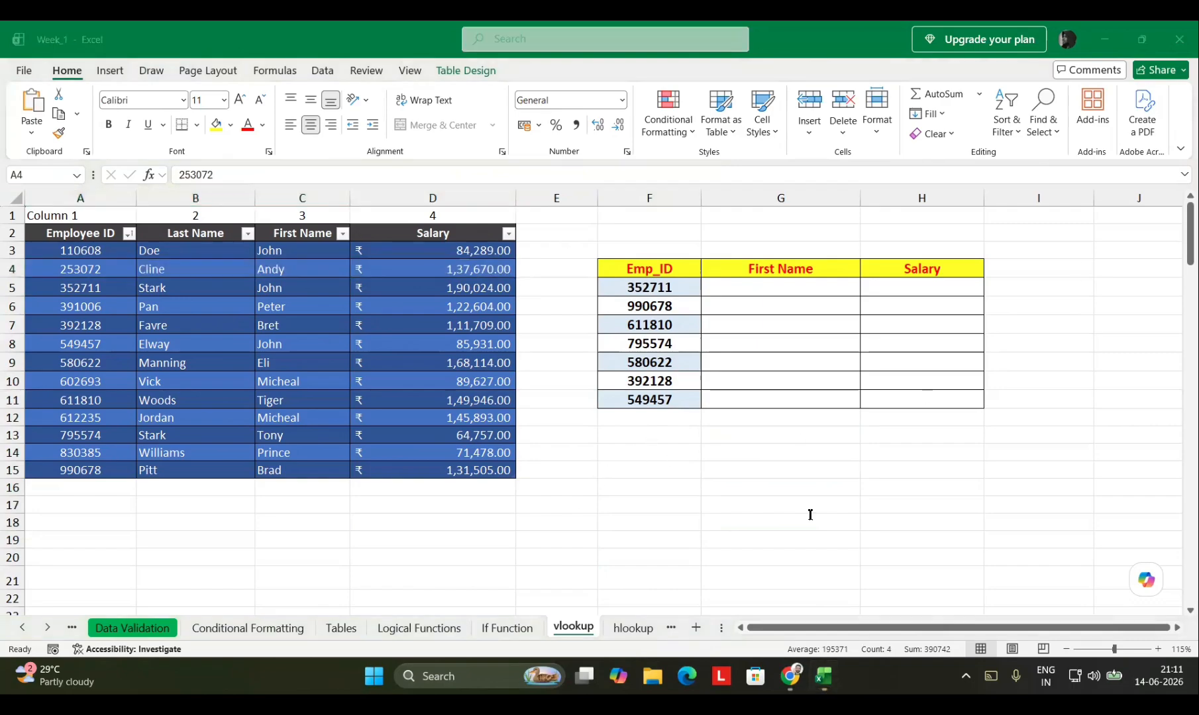
{"action": "type", "text": "Range = Array"}
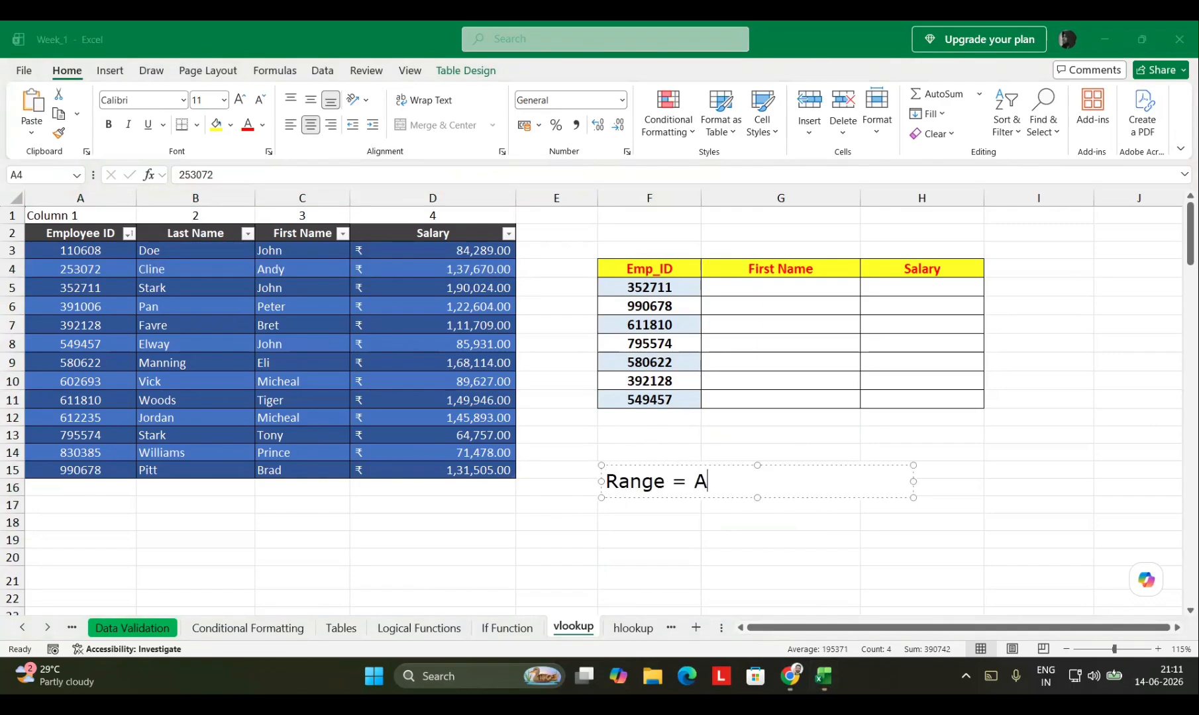
{"action": "key", "text": "Return"}
{"action": "type", "text": "Arr"}
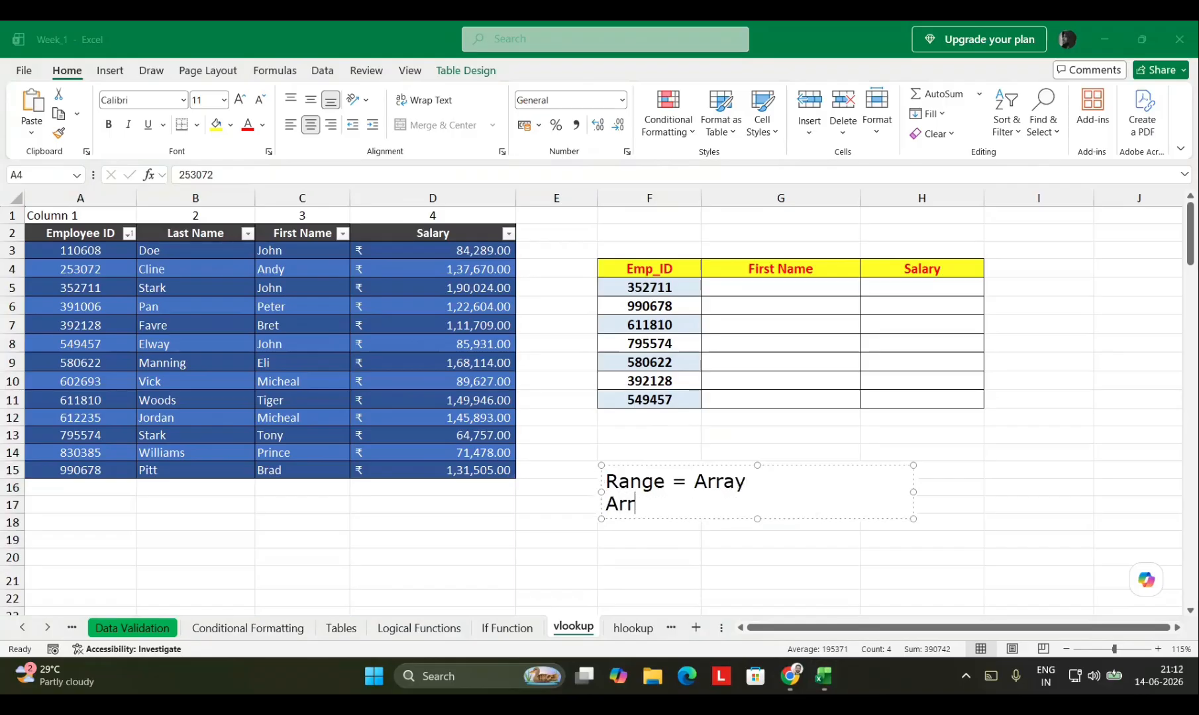
{"action": "type", "text": "ay = Rane"}
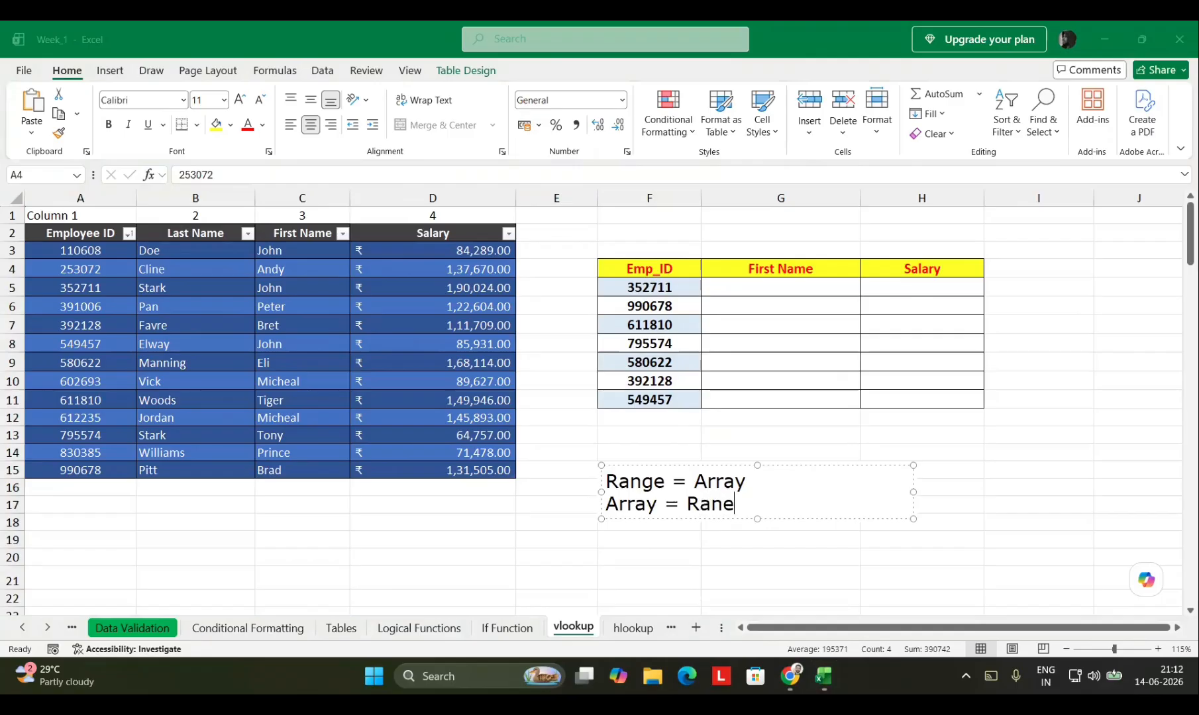
{"action": "key", "text": "Return"}
{"action": "key", "text": "Return"}
{"action": "type", "text": "Table Ar"}
{"action": "type", "text": "ray"}
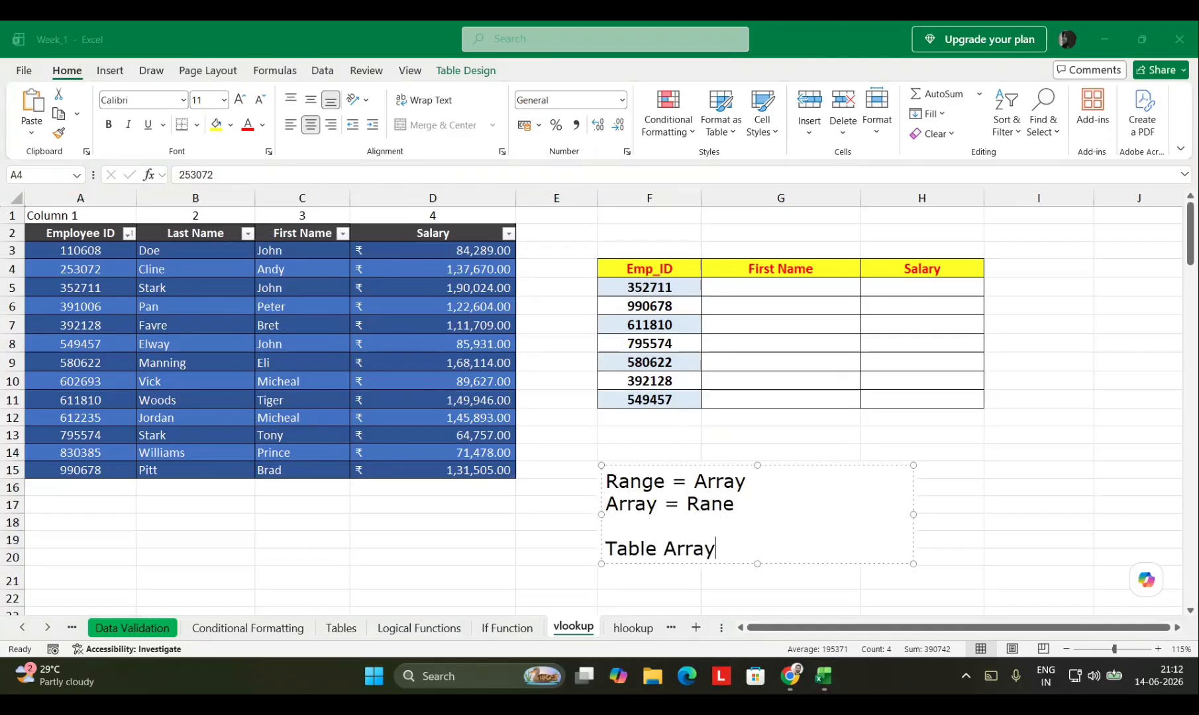
Complete the note's last line with "= Table Range", and clear all the note's text
{"action": "type", "text": " = Tab"}
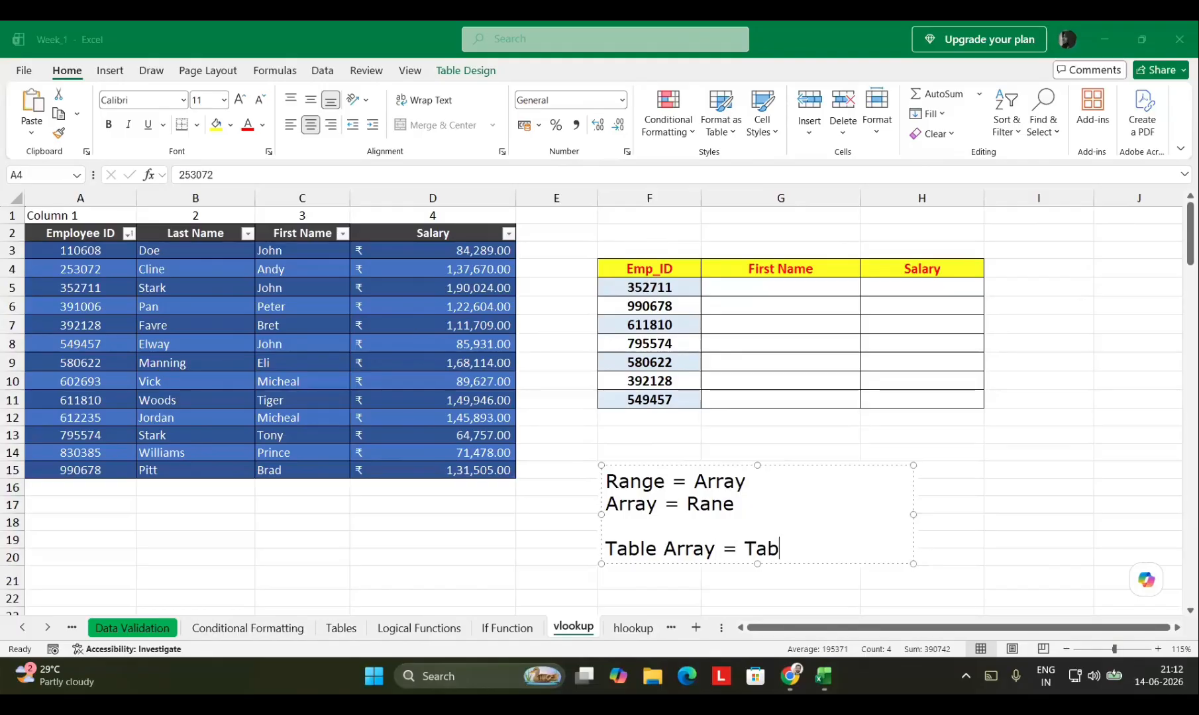
{"action": "type", "text": "le Range"}
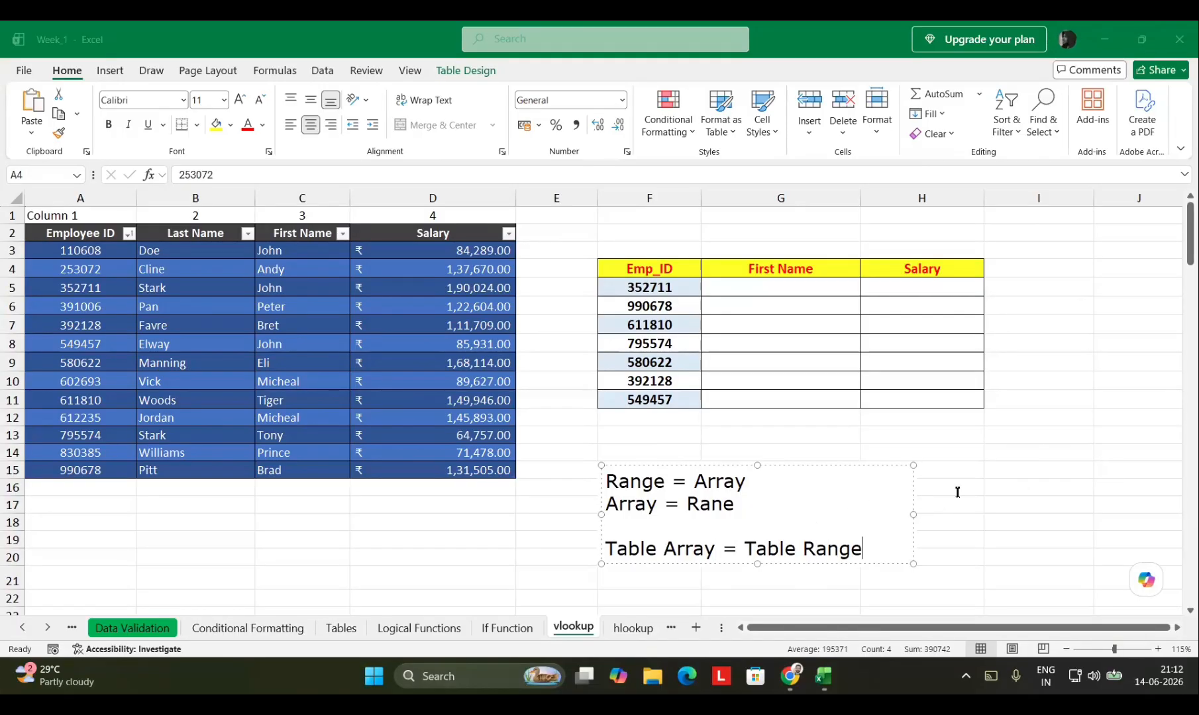
{"action": "key", "text": "ctrl+a"}
{"action": "key", "text": "BackSpace"}
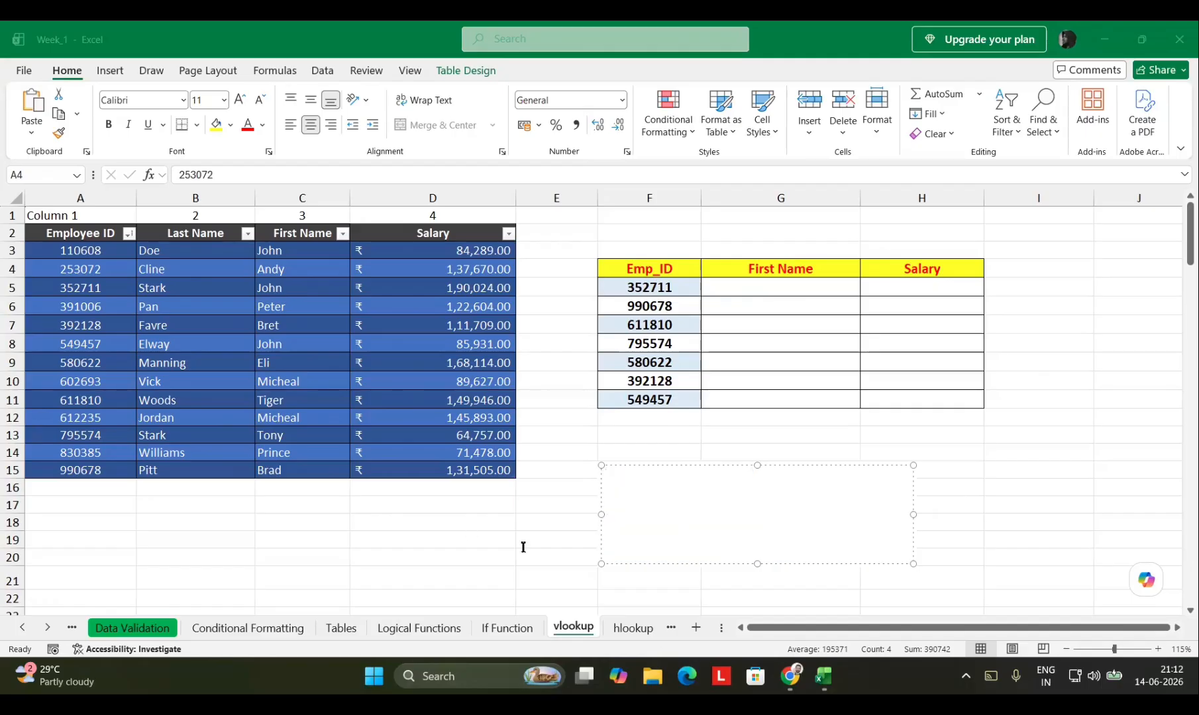
Widen the empty note box toward column D and enter "=vlookup()" with the cursor inside the parentheses
{"action": "left_click_drag", "start_coordinate": [602, 515], "coordinate": [366, 515]}
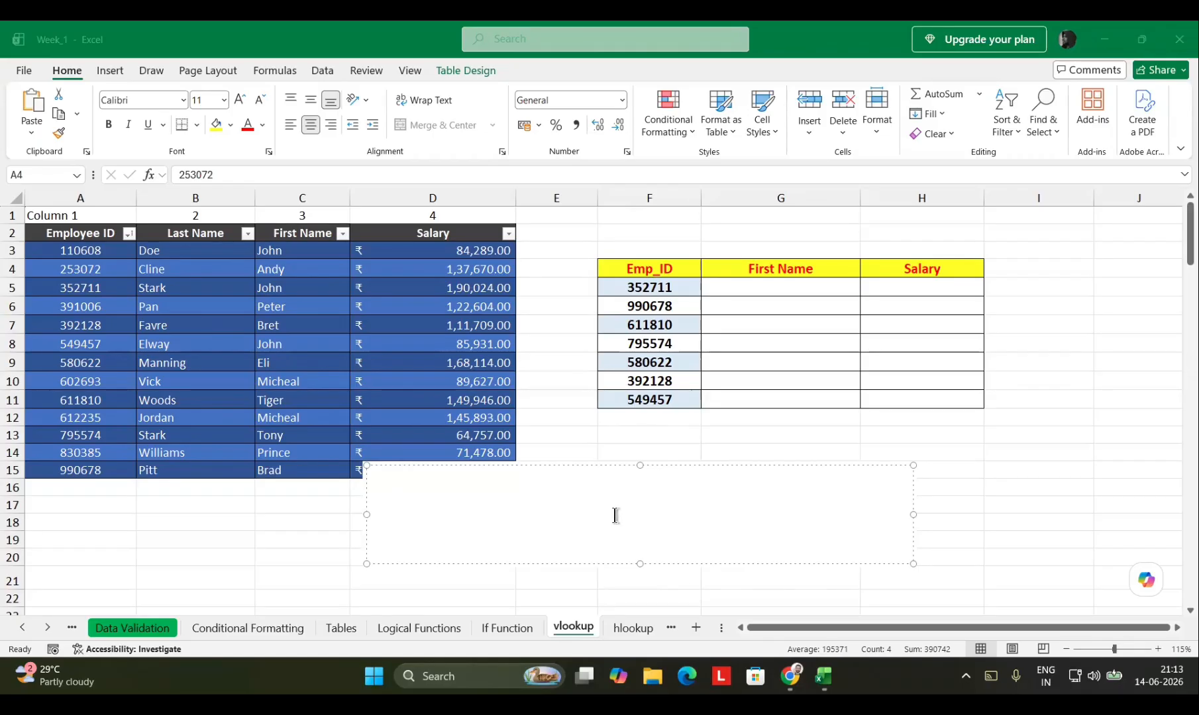
{"action": "type", "text": "="}
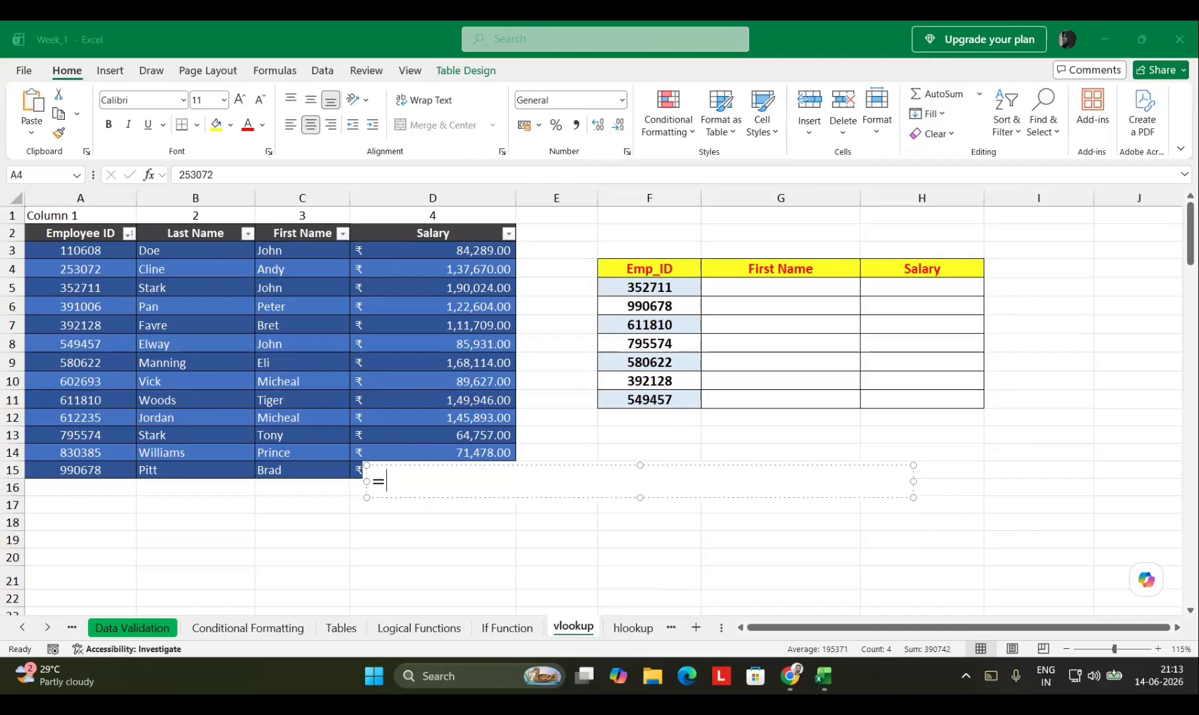
{"action": "type", "text": "vlooku"}
{"action": "type", "text": "p"}
{"action": "type", "text": "90"}
{"action": "key", "text": "BackSpace"}
{"action": "key", "text": "BackSpace"}
{"action": "type", "text": "()"}
{"action": "key", "text": "Left"}
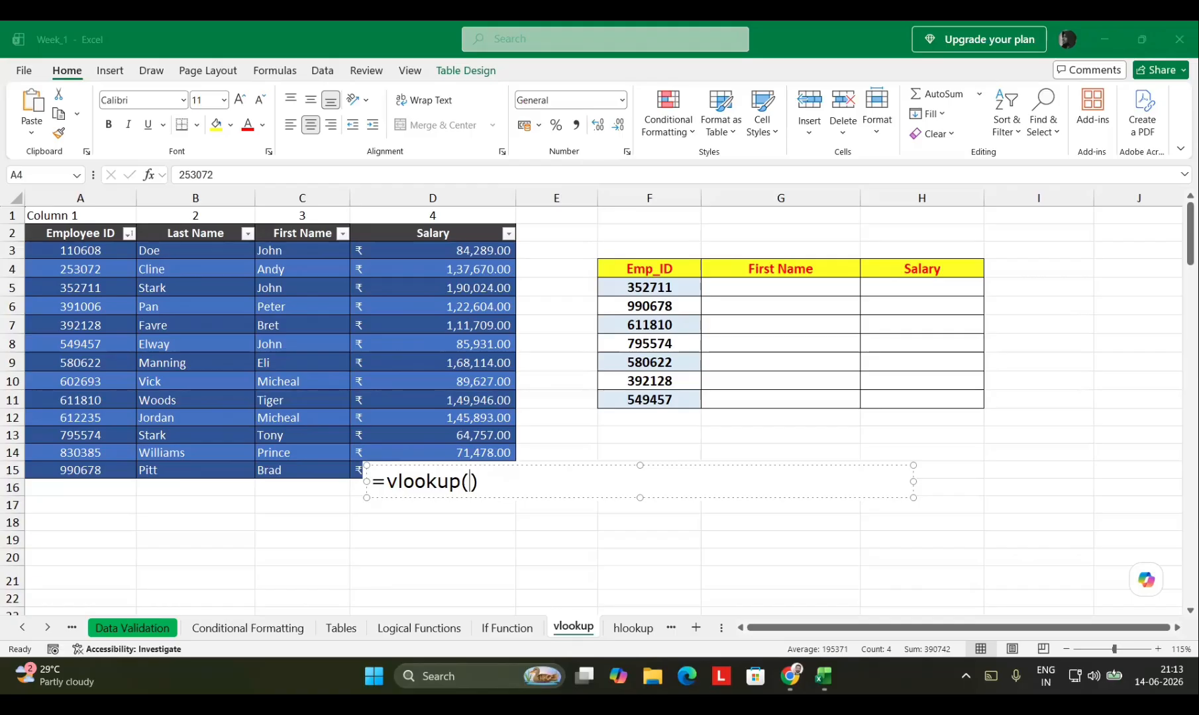
Add the first two arguments, "Lookup_value, table_array", inside the vlookup syntax note
{"action": "type", "text": "Look"}
{"action": "type", "text": "up_value"}
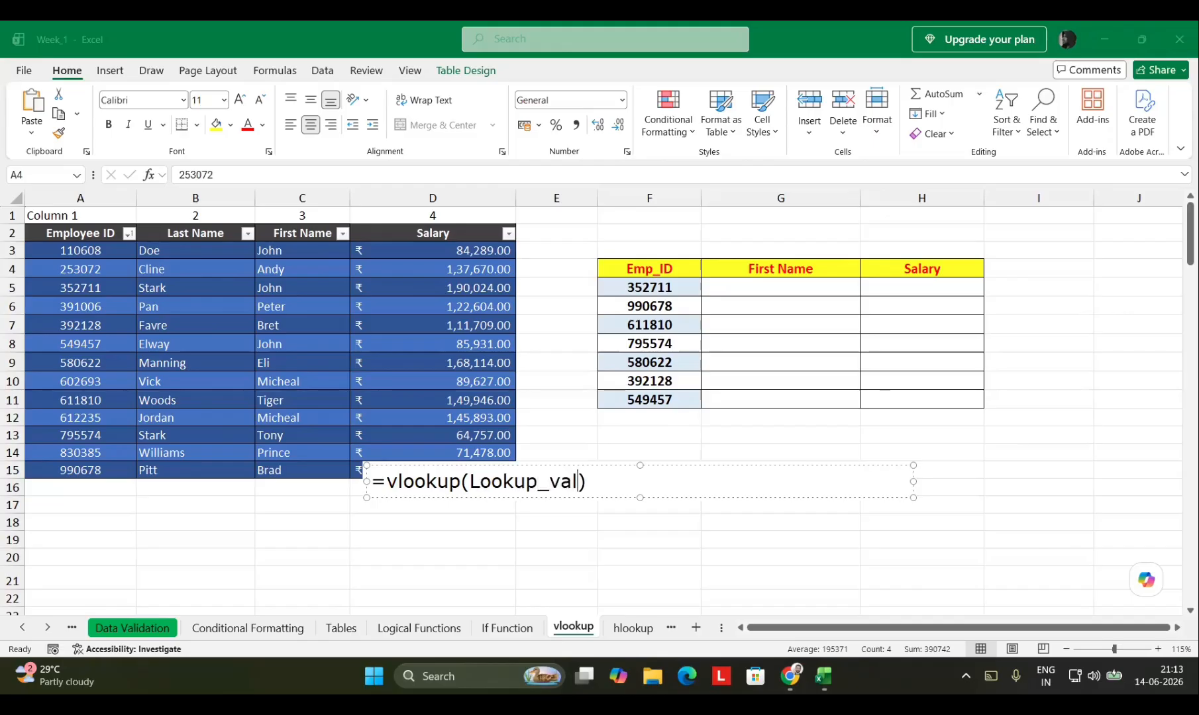
{"action": "type", "text": ","}
{"action": "type", "text": "tabn"}
{"action": "key", "text": "BackSpace"}
{"action": "type", "text": "le_arrayu"}
{"action": "key", "text": "BackSpace"}
{"action": "key", "text": "BackSpace"}
{"action": "type", "text": "y, c"}
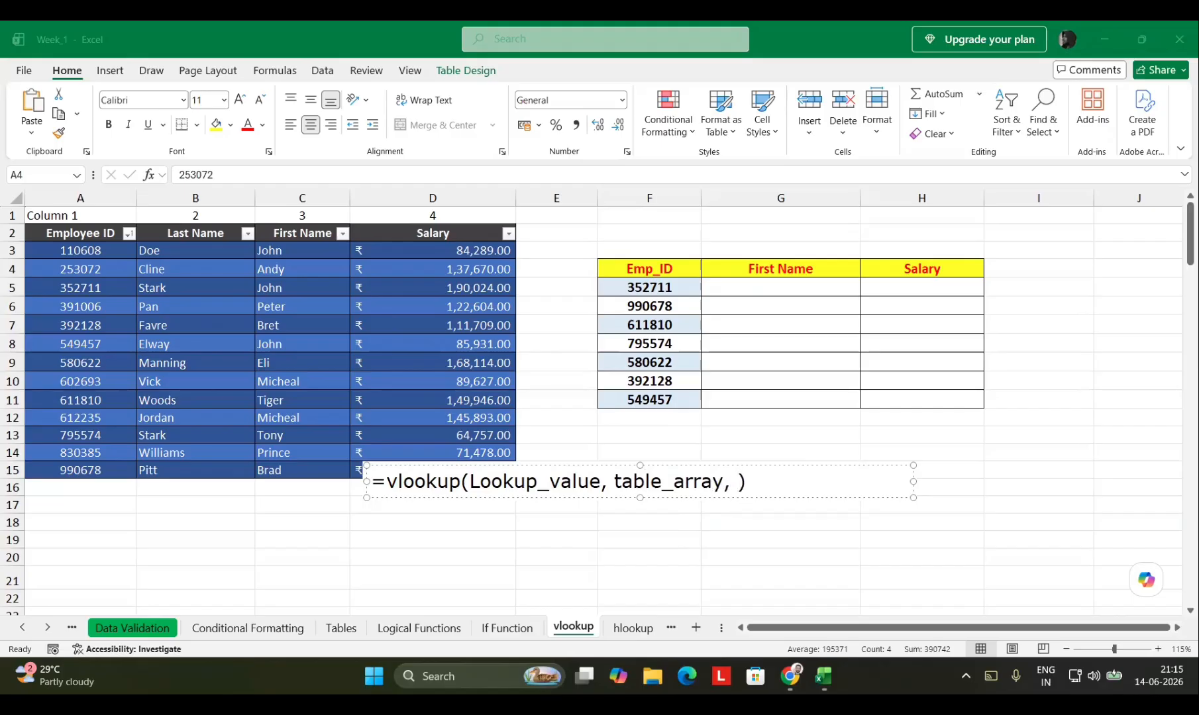
Finish the syntax note with the arguments "column_index_number, range_lookup" and dismiss the note
{"action": "type", "text": "olumn_index_"}
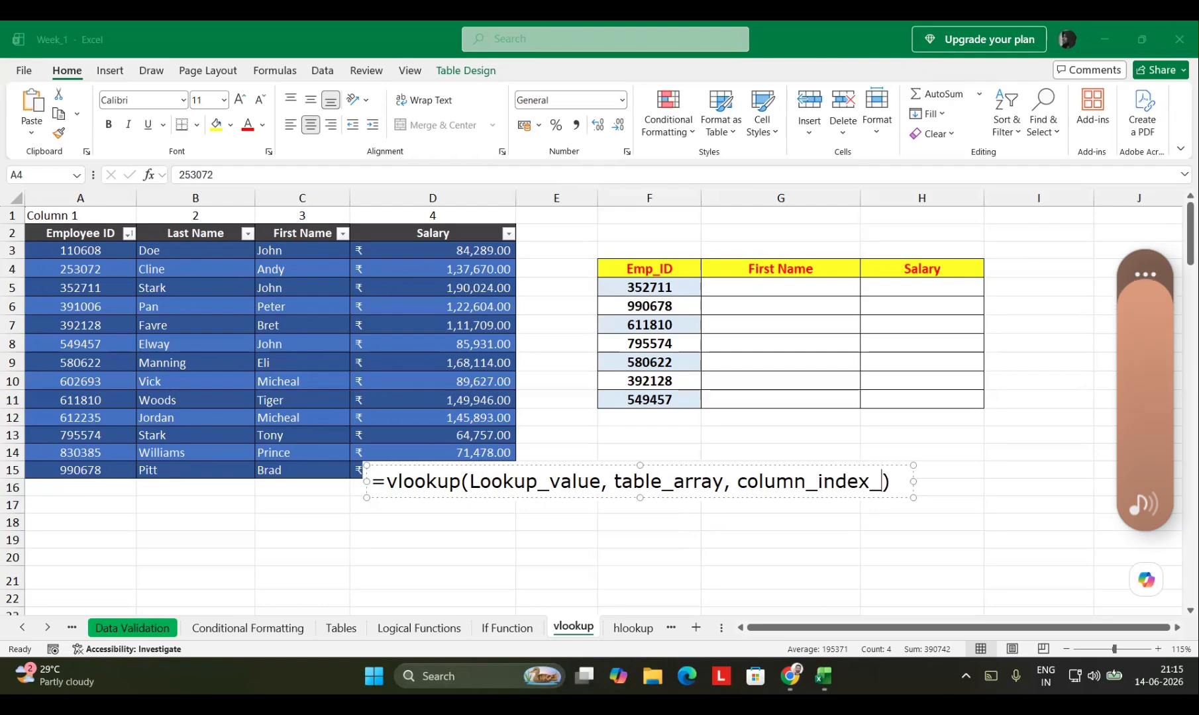
{"action": "type", "text": "number, "}
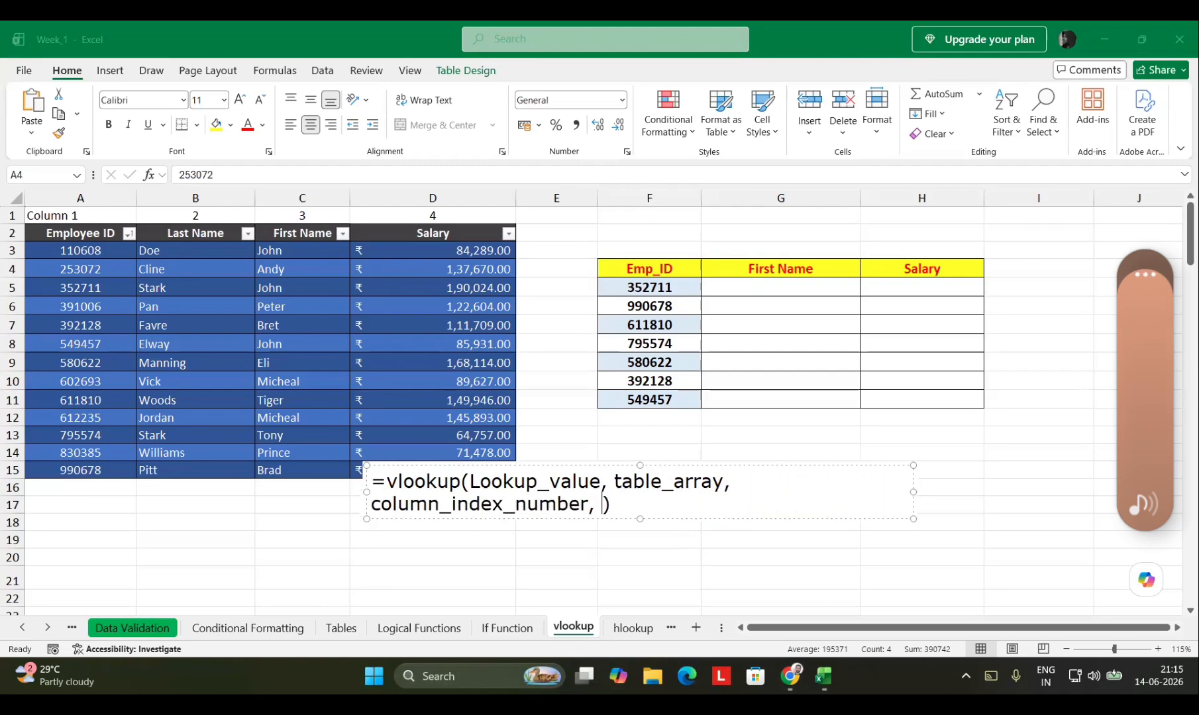
{"action": "type", "text": "range_l"}
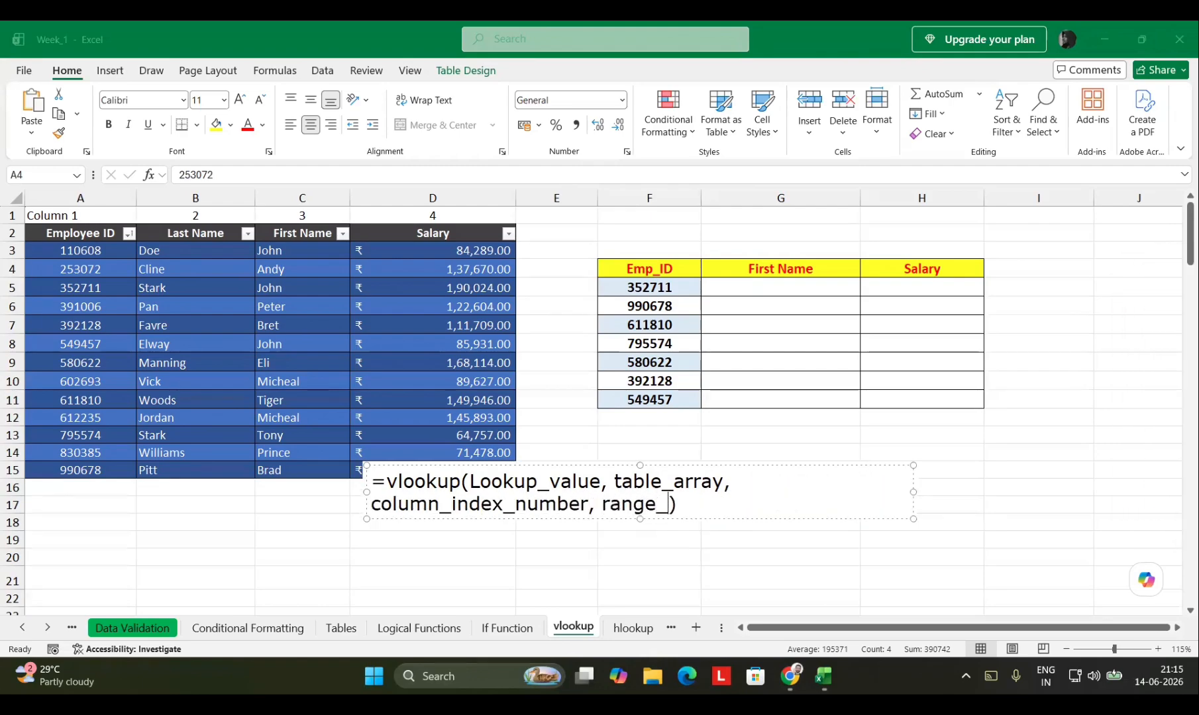
{"action": "type", "text": "ookup"}
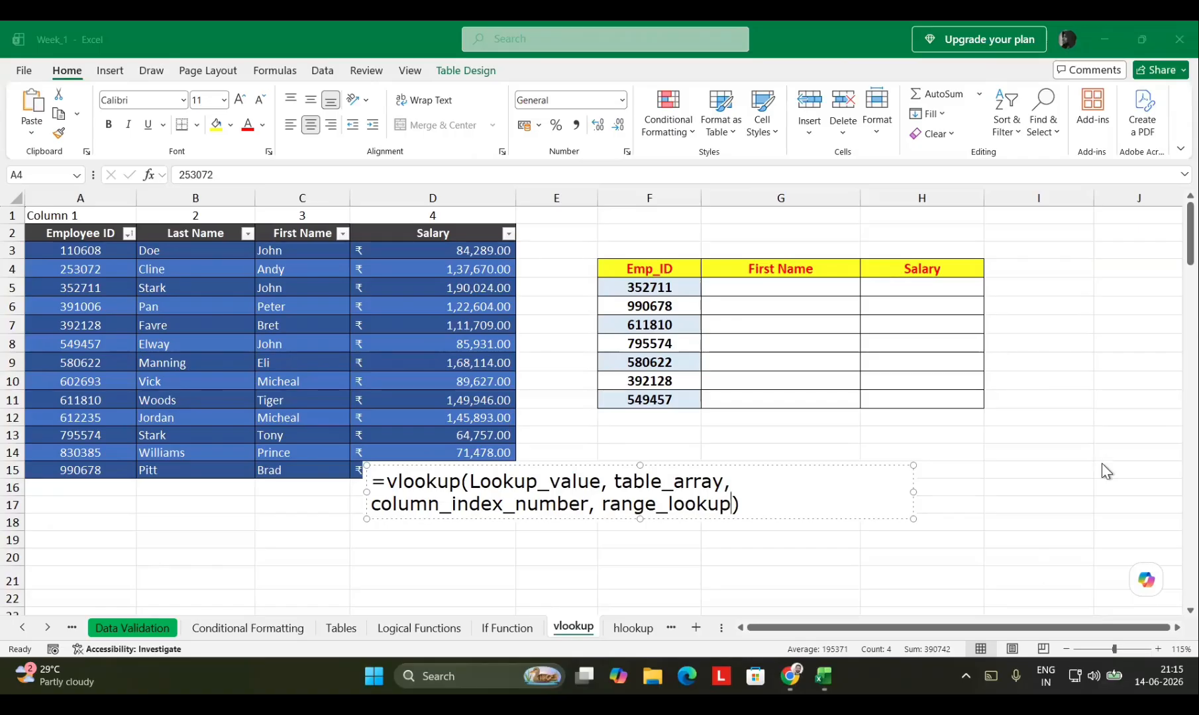
{"action": "left_click", "coordinate": [998, 531]}
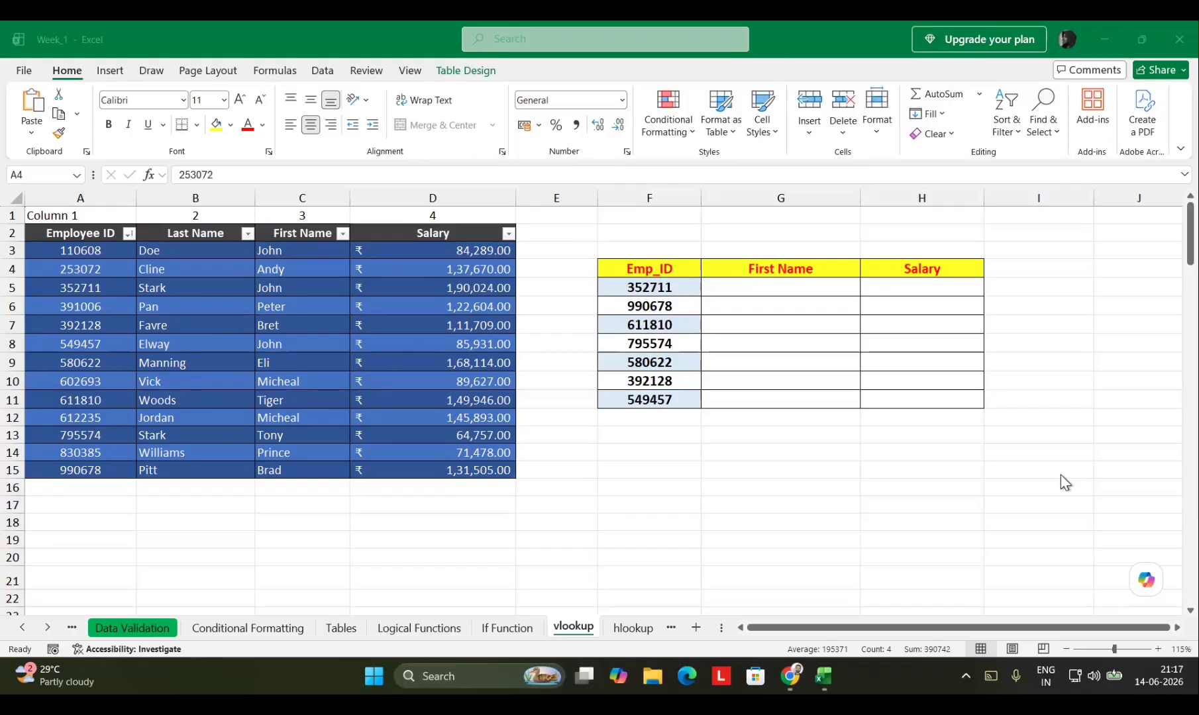
Point out the empty Salary cells H5:H11, the ID in F5, its source salary in D5 and target cell H5
{"action": "left_click", "coordinate": [643, 286]}
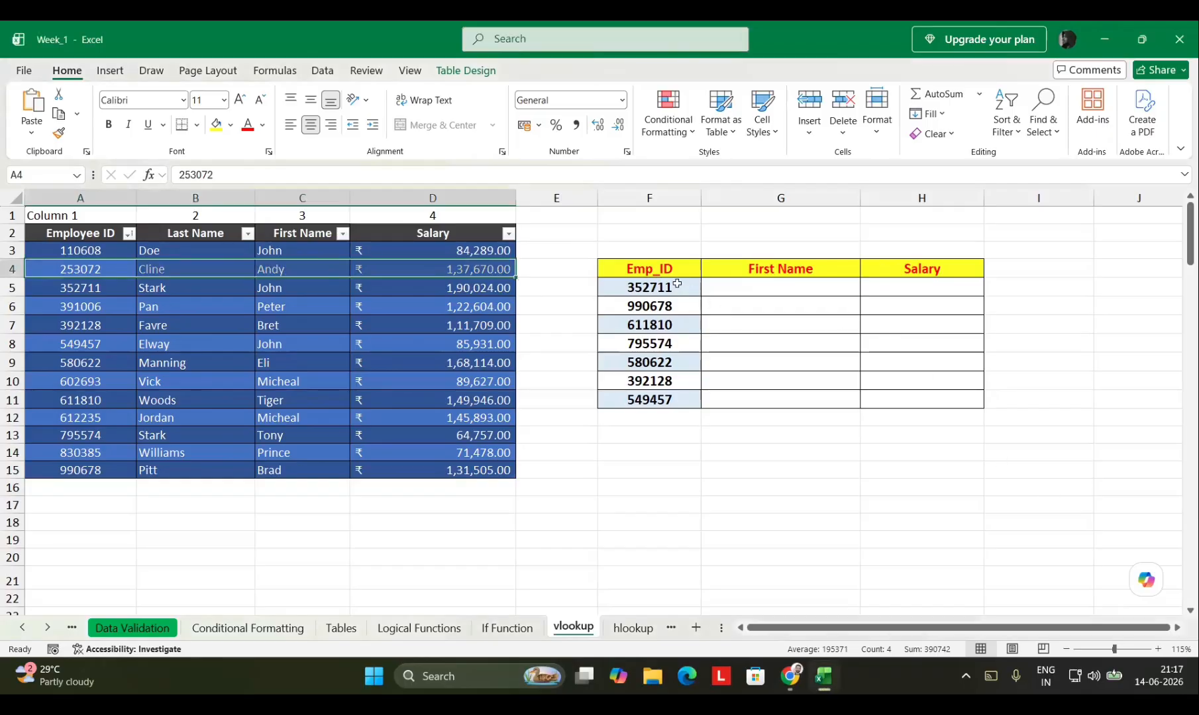
{"action": "left_click_drag", "start_coordinate": [912, 287], "coordinate": [958, 417]}
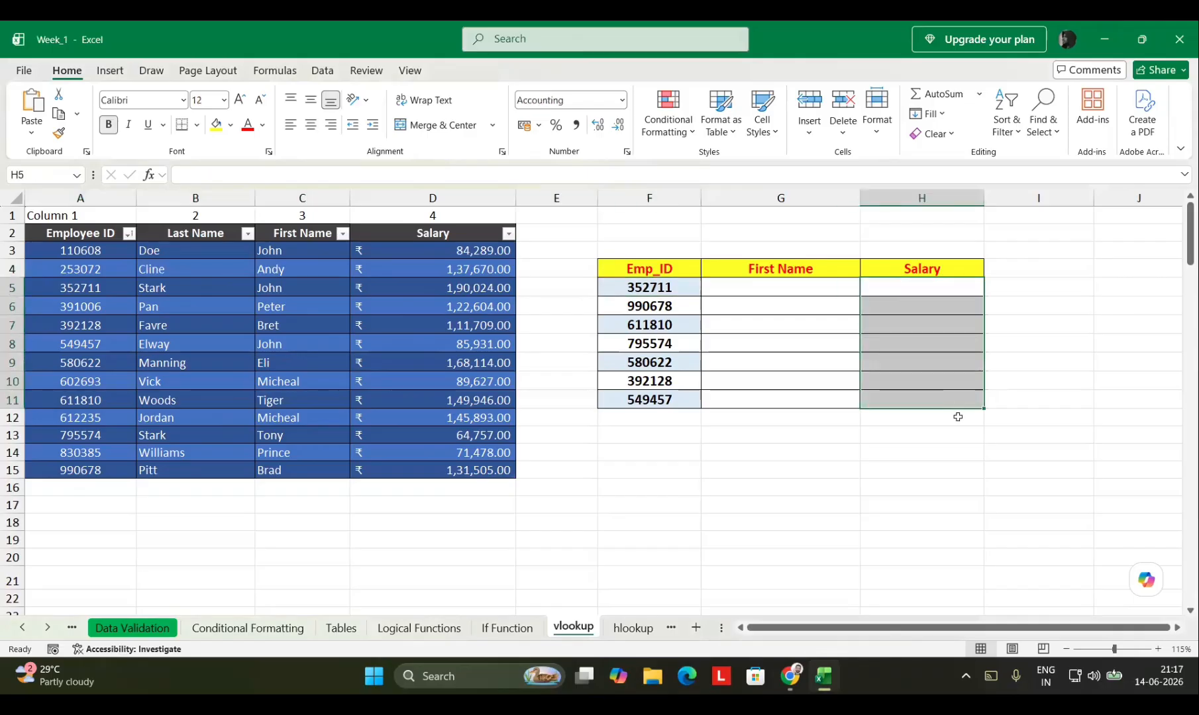
{"action": "left_click", "coordinate": [780, 488]}
{"action": "left_click", "coordinate": [667, 284]}
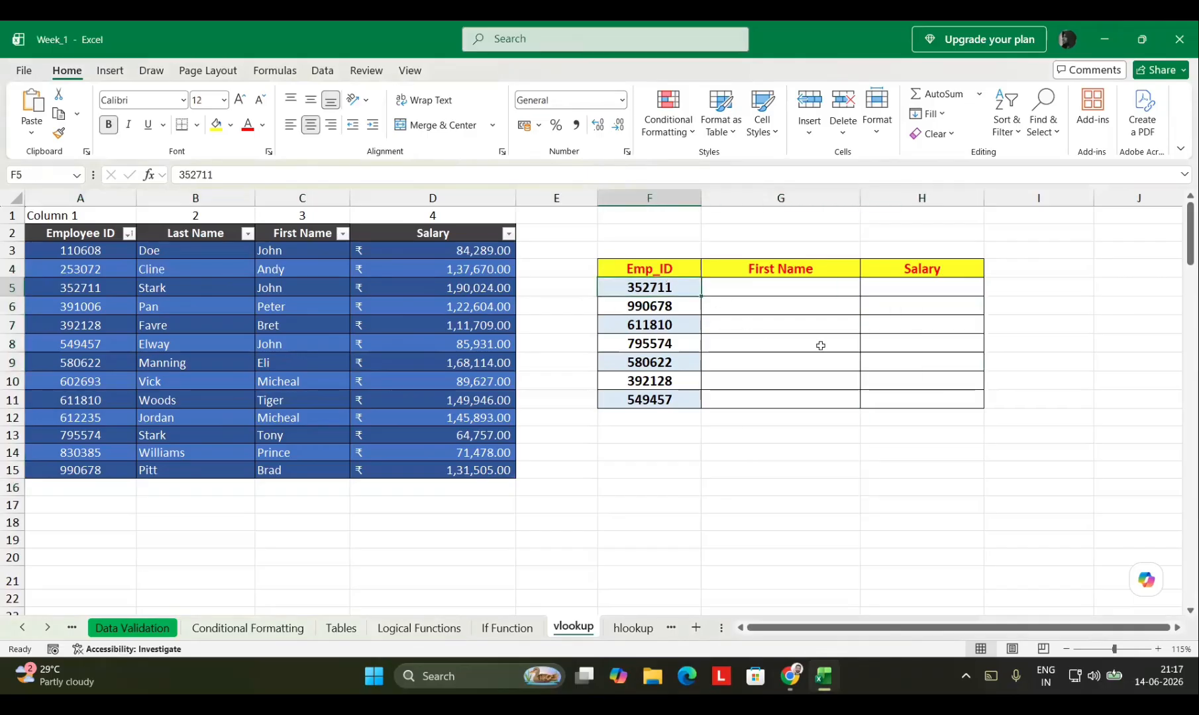
{"action": "left_click", "coordinate": [476, 286]}
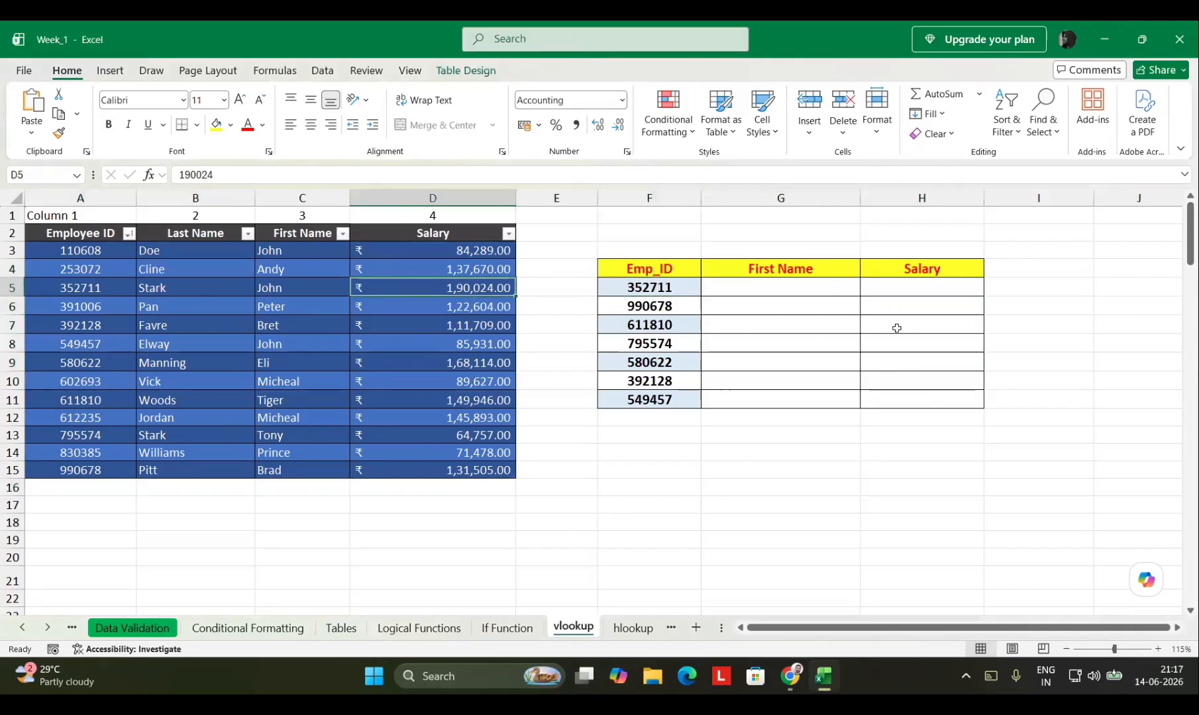
{"action": "left_click", "coordinate": [919, 287]}
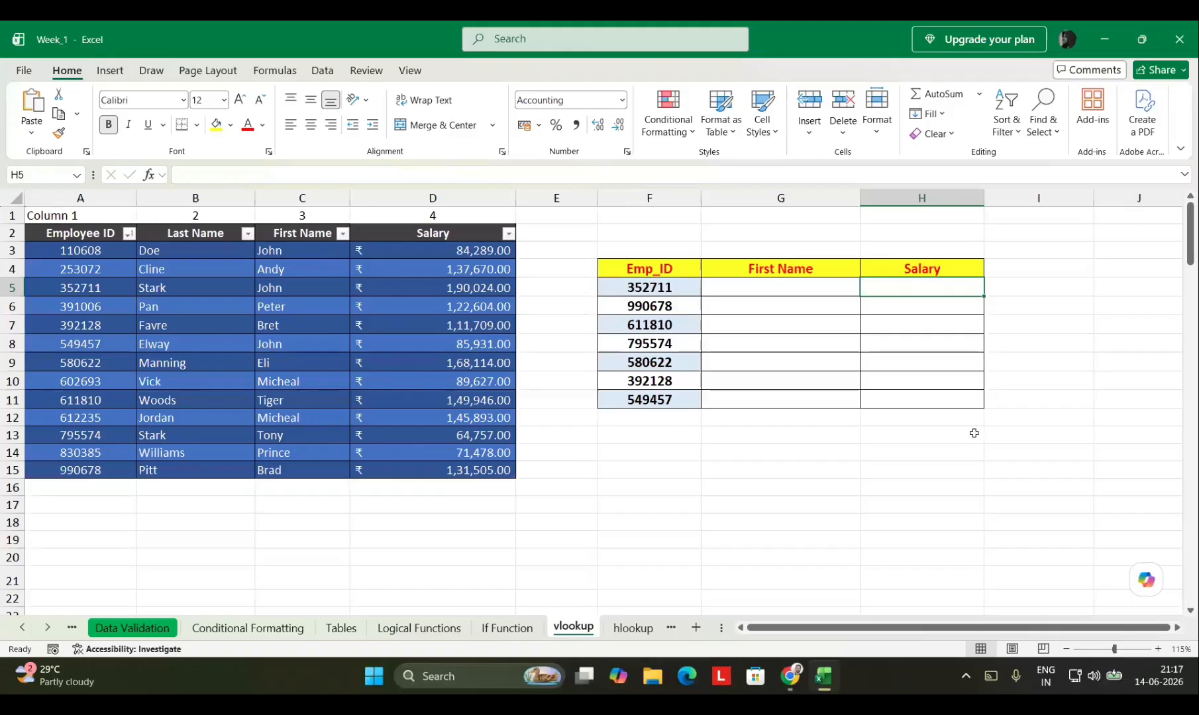
Compare the ID lists by selecting F5:F11 and the Employee ID column A3:A15, and deselect them
{"action": "left_click_drag", "start_coordinate": [616, 290], "coordinate": [624, 399]}
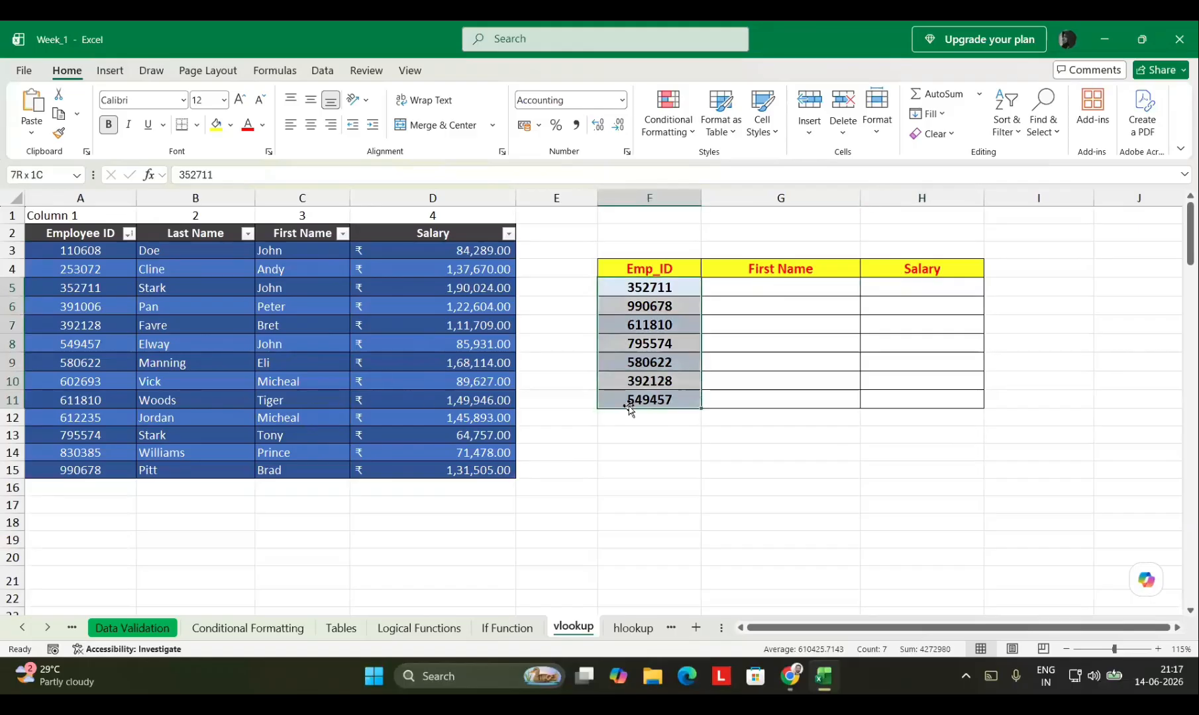
{"action": "left_click", "coordinate": [314, 344]}
{"action": "left_click_drag", "start_coordinate": [86, 257], "coordinate": [76, 470]}
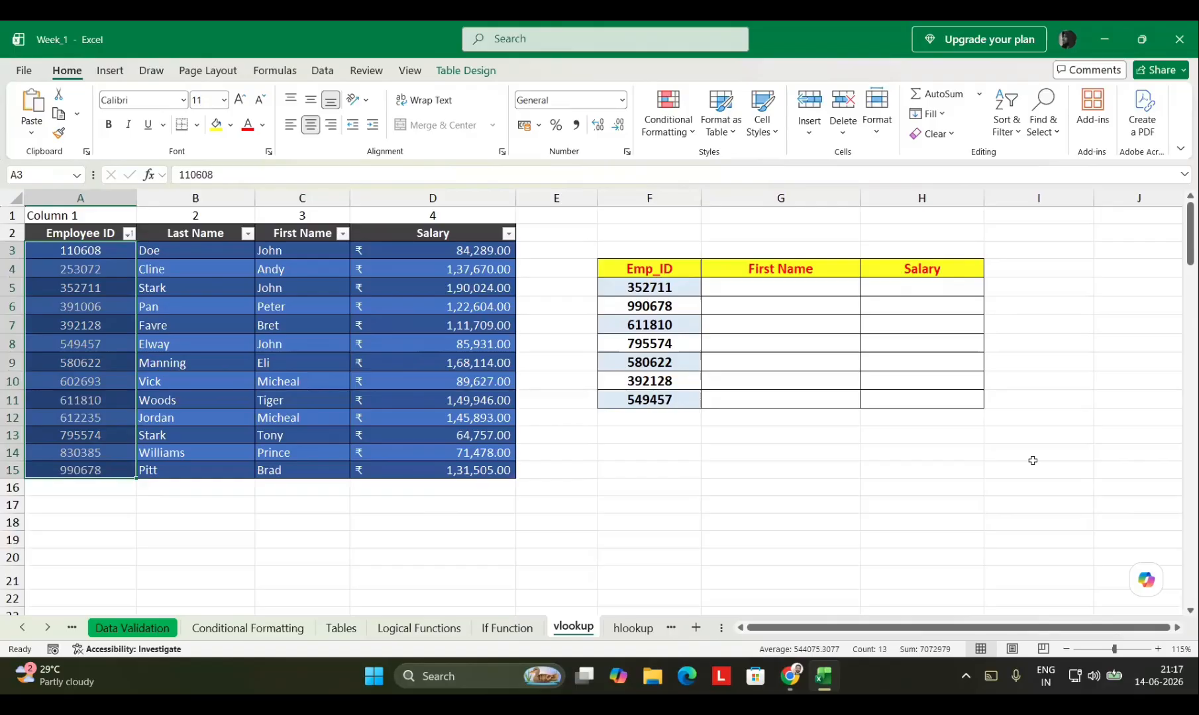
{"action": "left_click", "coordinate": [805, 468]}
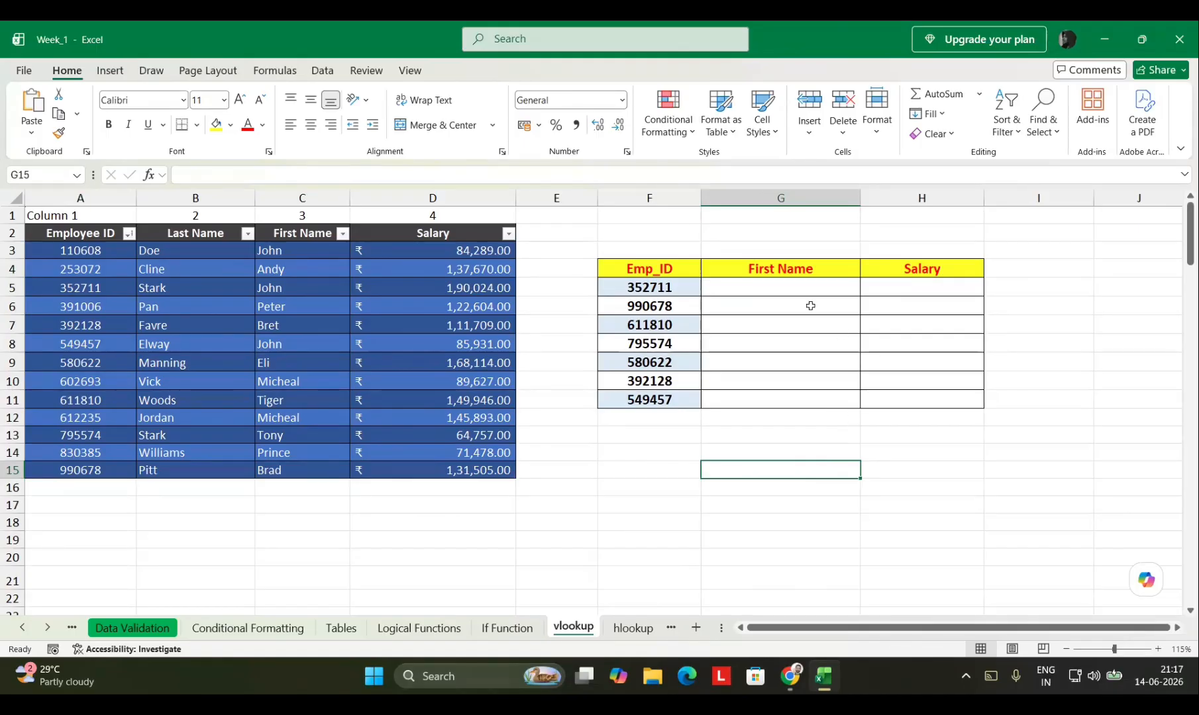
Find the employee ID from F5 in the source table using the Find tool, and close the search
{"action": "left_click", "coordinate": [794, 281]}
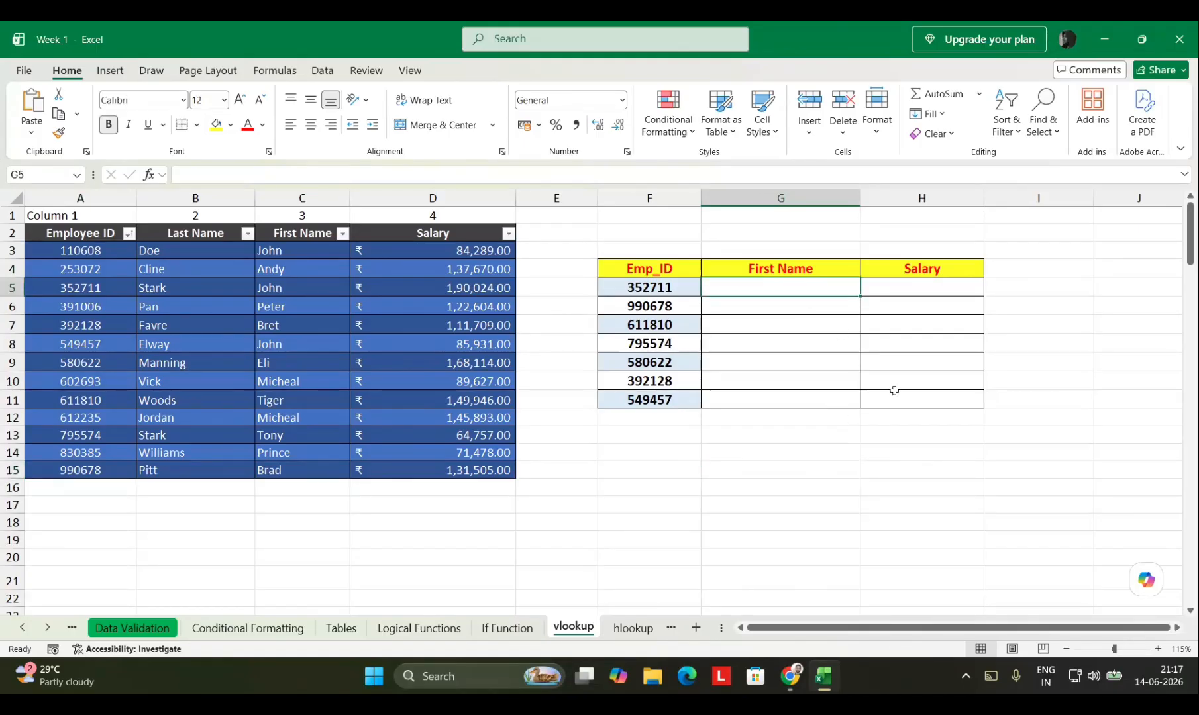
{"action": "key", "text": "Left"}
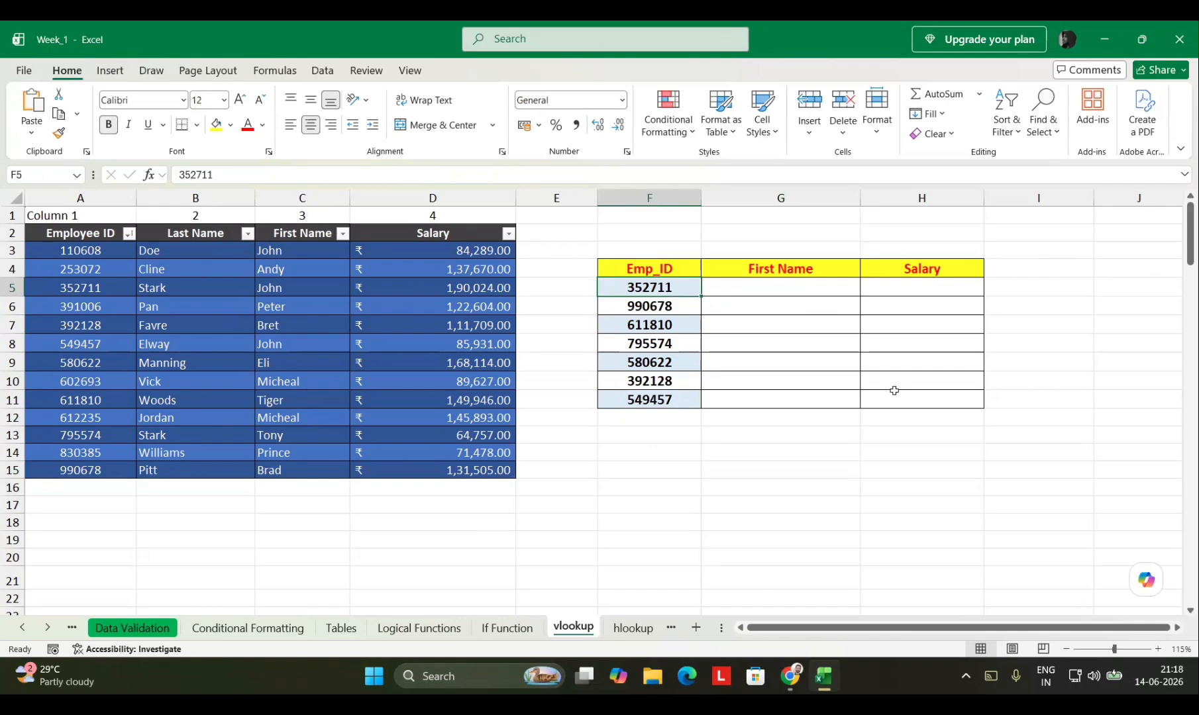
{"action": "key", "text": "ctrl+f"}
{"action": "type", "text": "352711"}
{"action": "key", "text": "Return"}
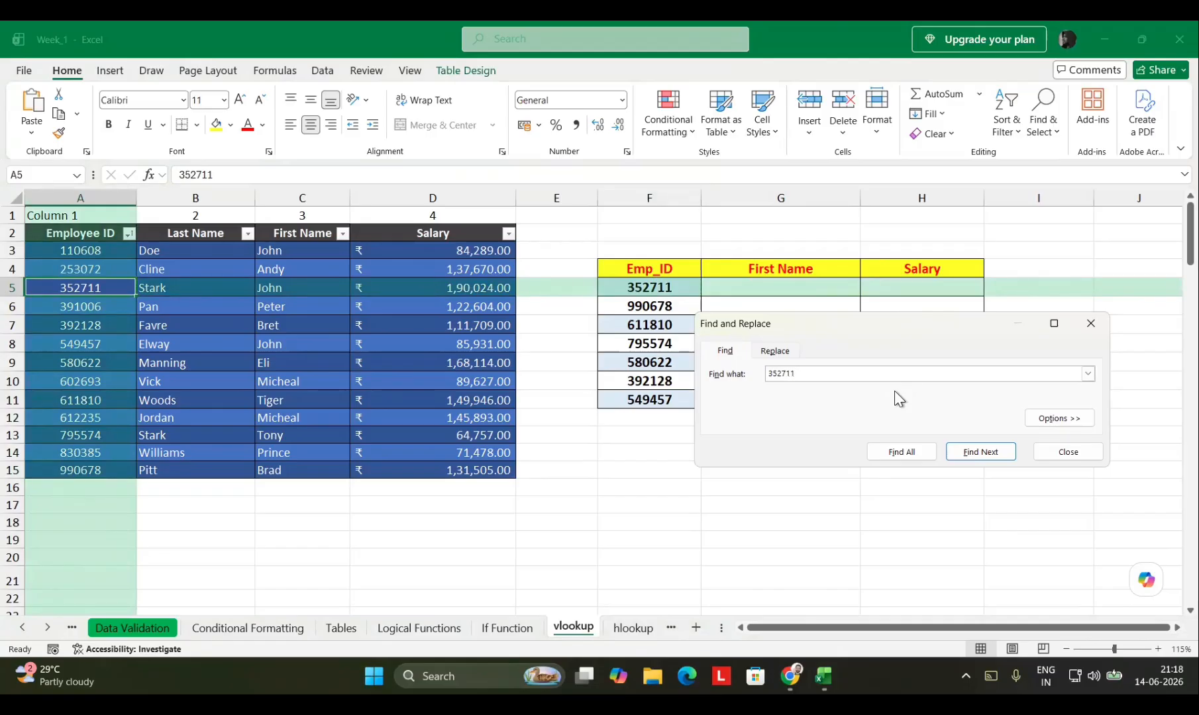
{"action": "left_click", "coordinate": [1091, 323]}
Follow the found record across row 5 and manually enter its first name in G5
{"action": "key", "text": "Right"}
{"action": "key", "text": "Right"}
{"action": "key", "text": "Right"}
{"action": "key", "text": "Right"}
{"action": "key", "text": "Right"}
{"action": "key", "text": "Right"}
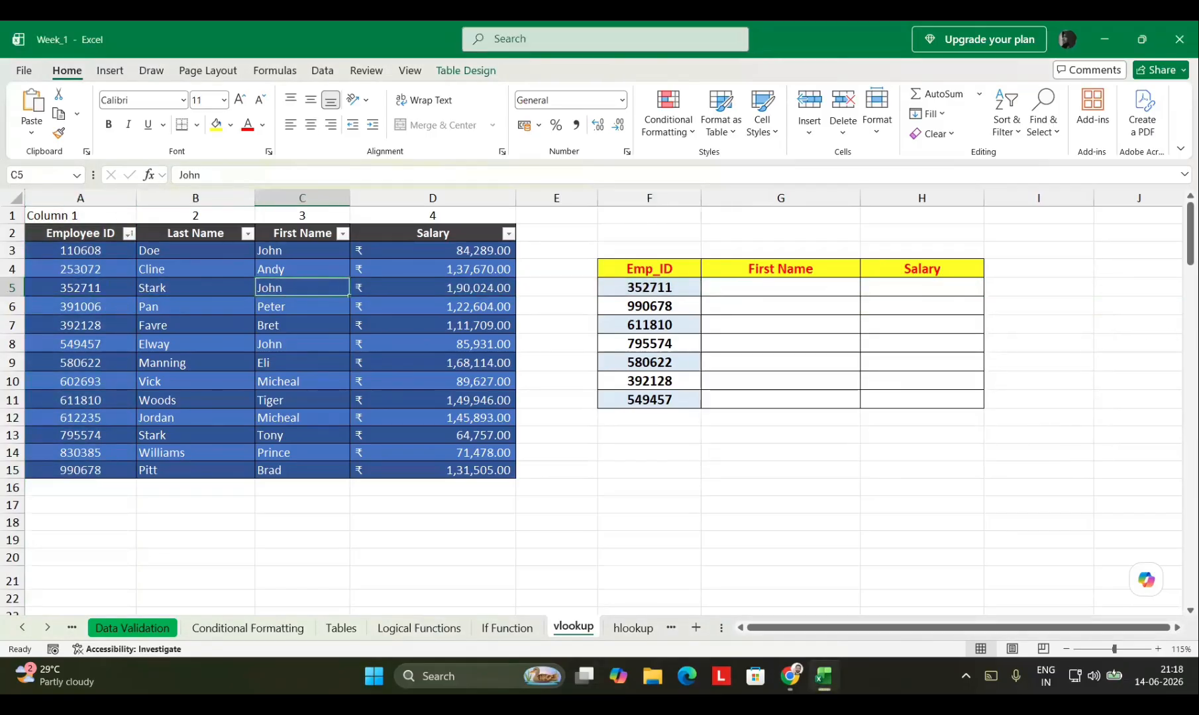
{"action": "type", "text": "Jojn"}
{"action": "key", "text": "BackSpace"}
{"action": "key", "text": "BackSpace"}
{"action": "type", "text": "hn"}
{"action": "key", "text": "Return"}
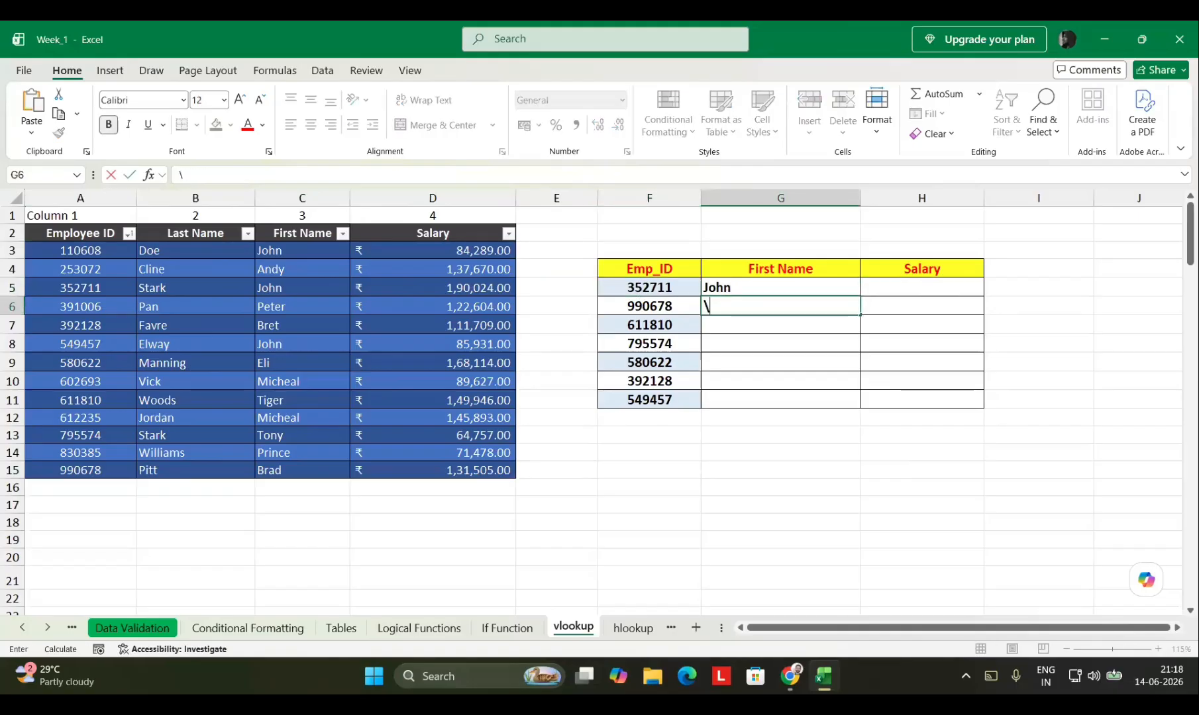
Fill the first name from G5 down to G11, undo the fill and clear G5
{"action": "key", "text": "Up"}
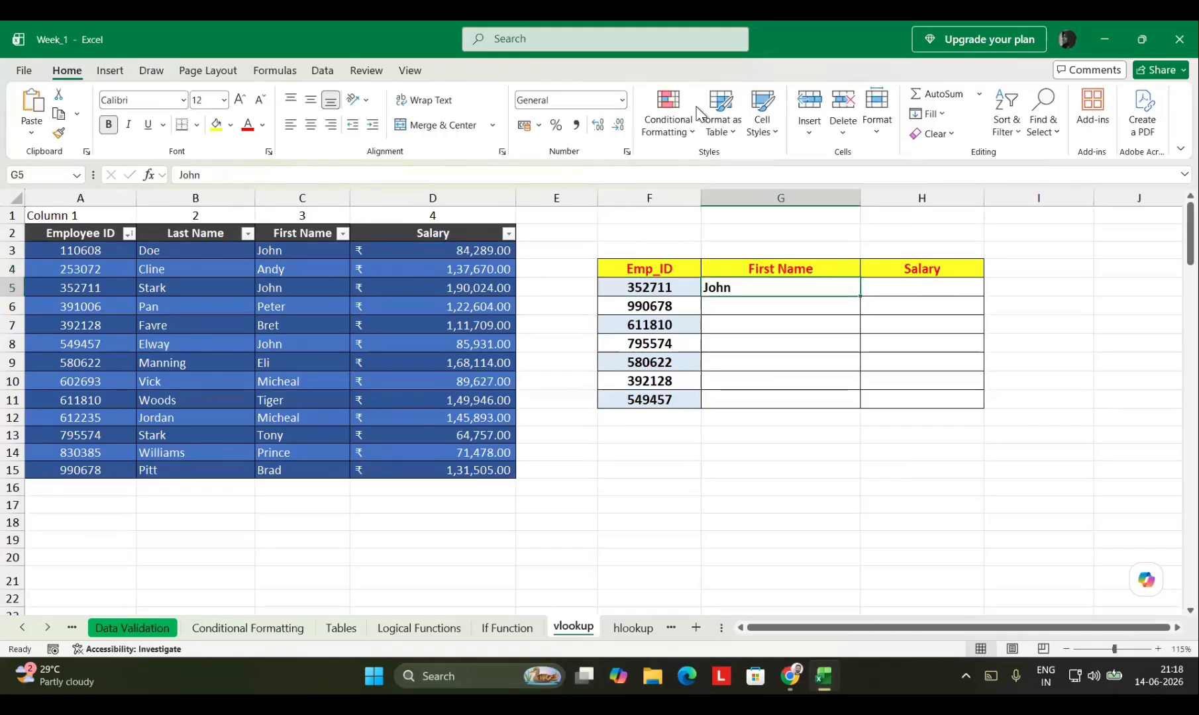
{"action": "left_click_drag", "start_coordinate": [860, 296], "coordinate": [861, 398]}
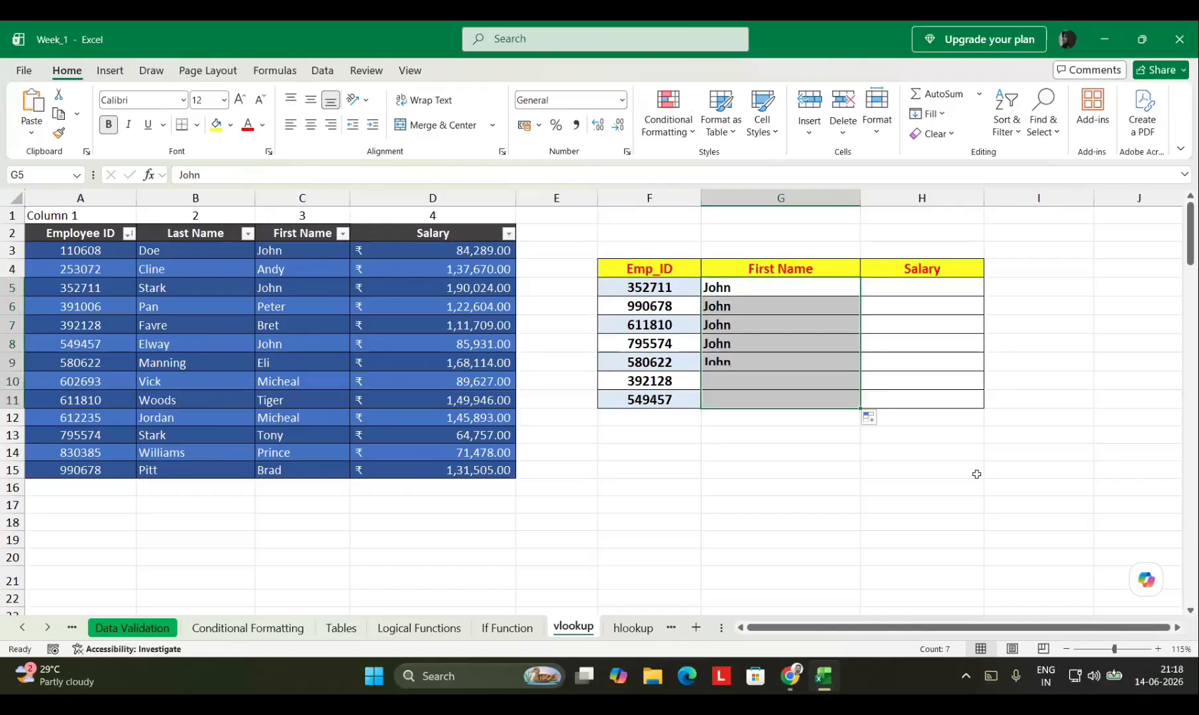
{"action": "left_click", "coordinate": [922, 454]}
{"action": "key", "text": "ctrl+z"}
{"action": "key", "text": "Delete"}
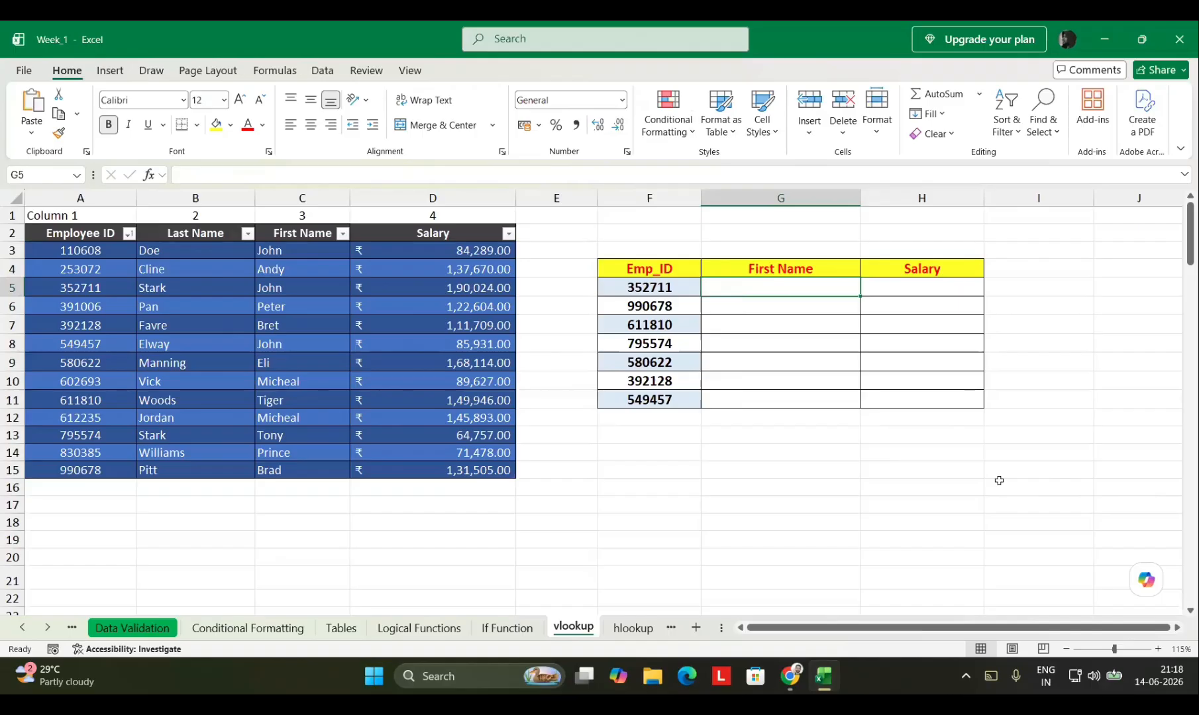
Start a VLOOKUP formula in the first First Name cell, G5
{"action": "type", "text": "=vl"}
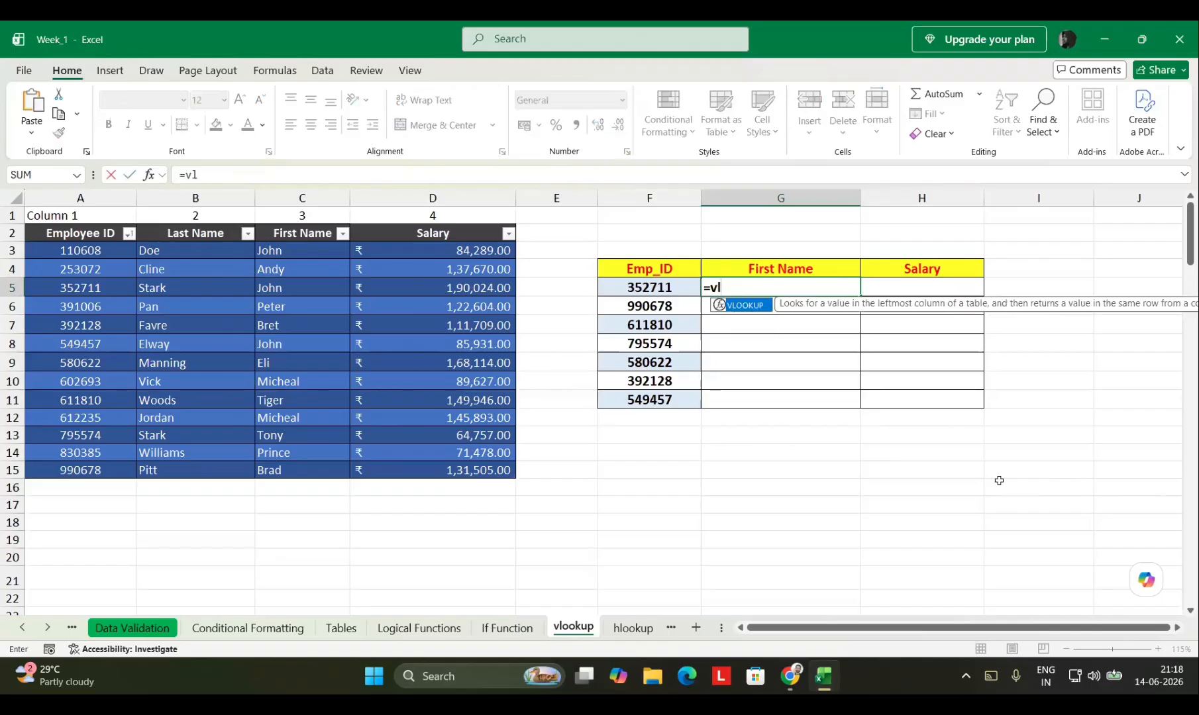
{"action": "key", "text": "Tab"}
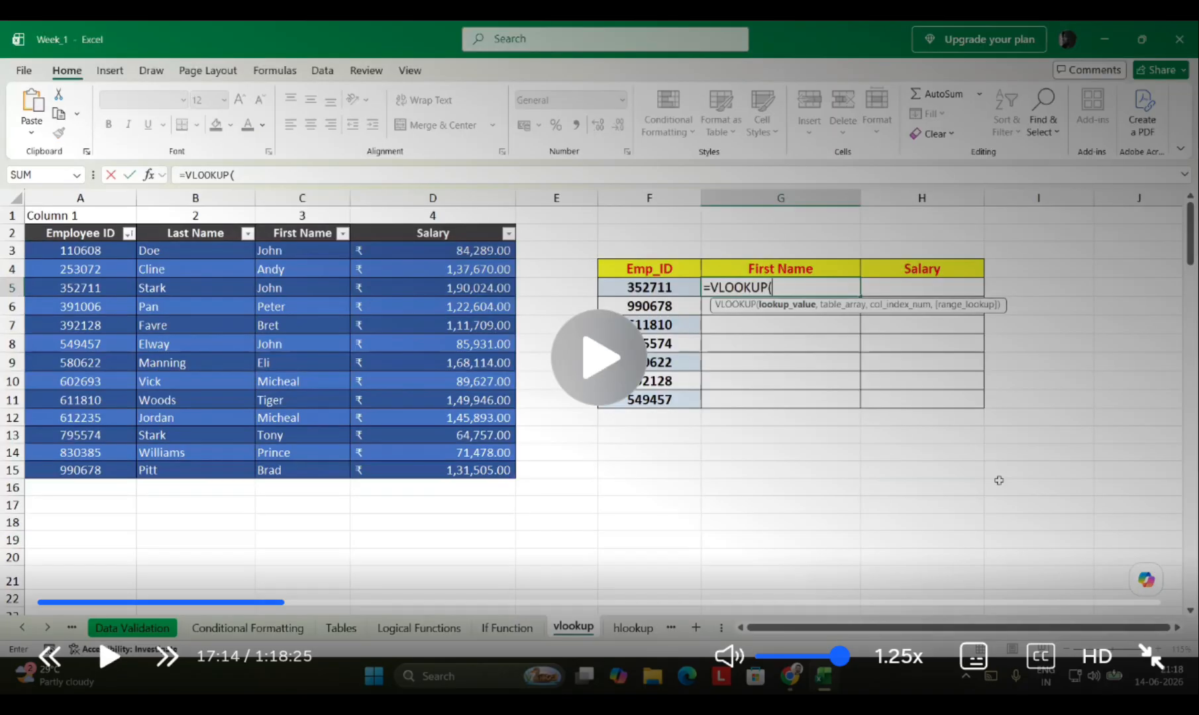
{"action": "left_click", "coordinate": [999, 184]}
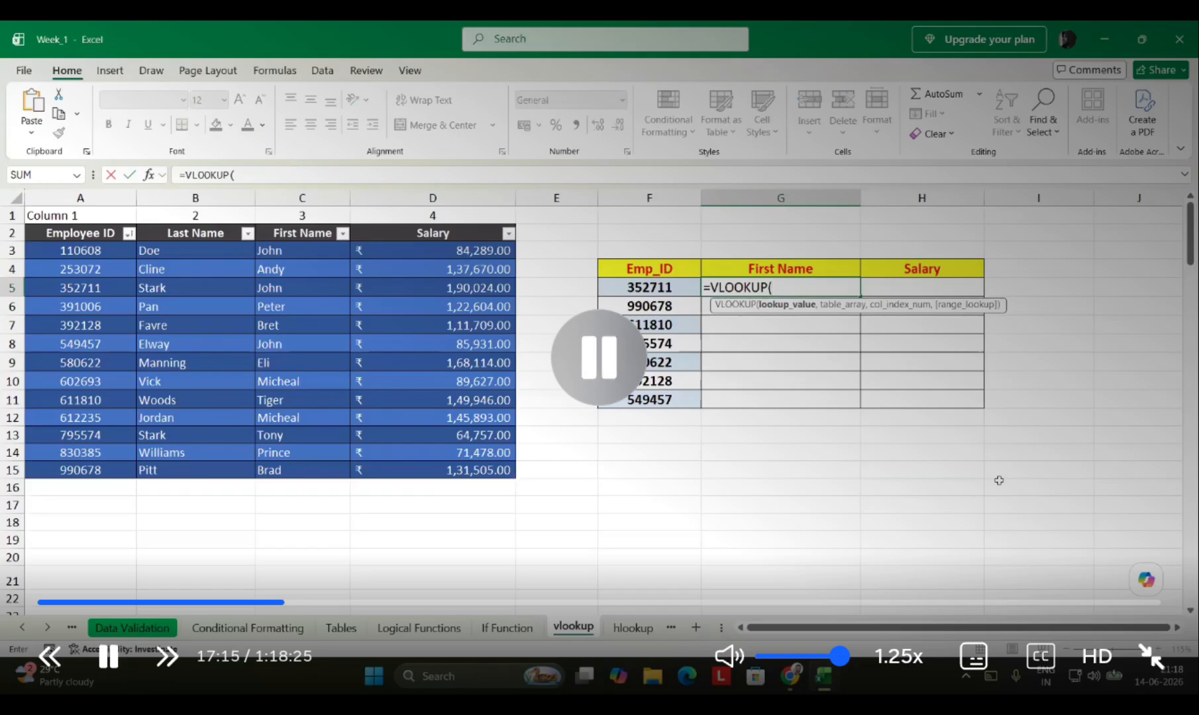
{"action": "left_click", "coordinate": [1151, 657]}
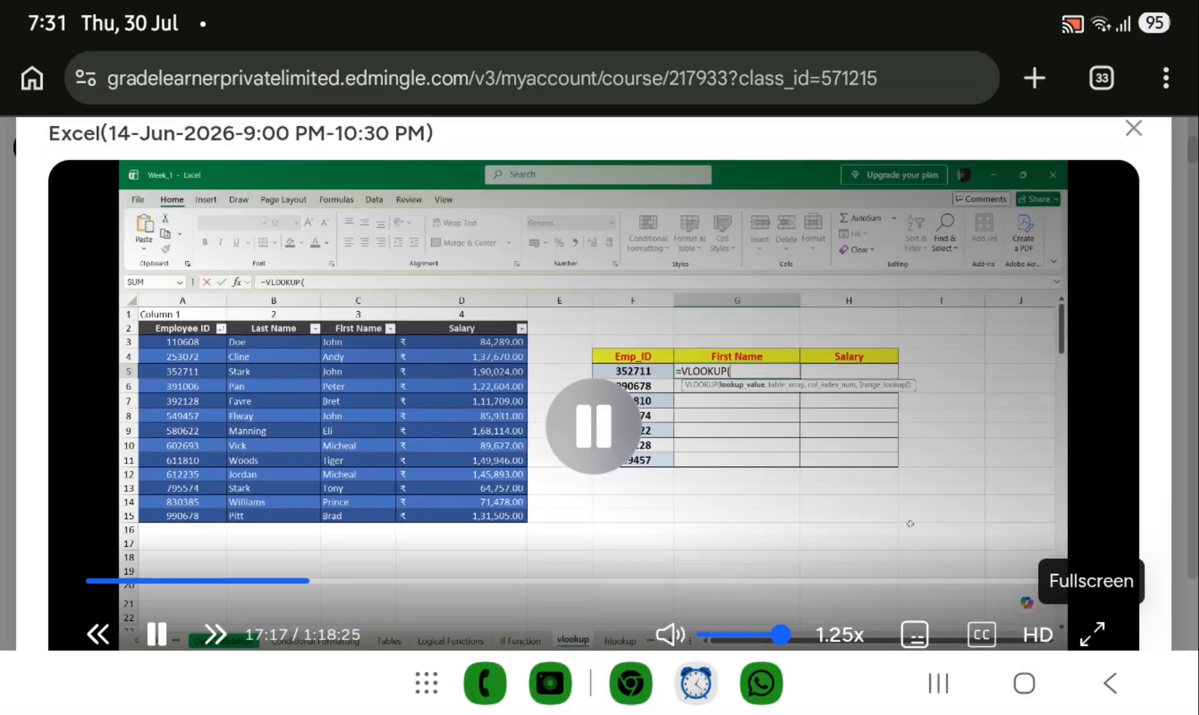
{"action": "left_click", "coordinate": [1093, 636]}
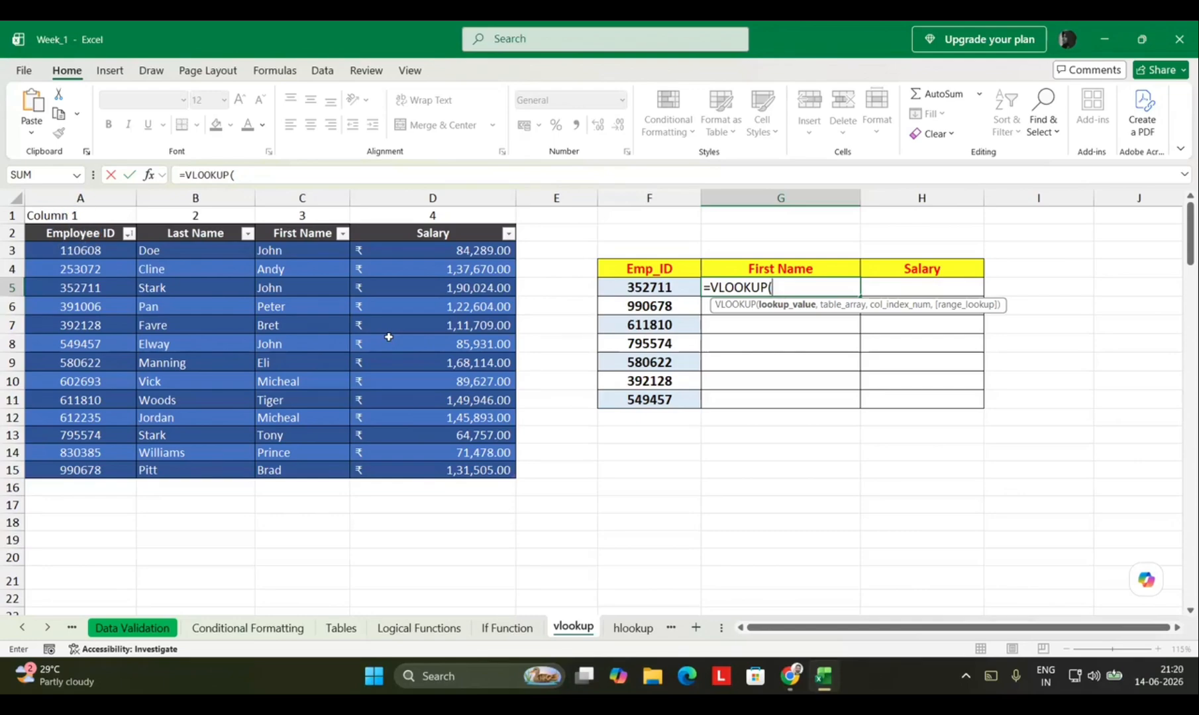
Give the VLOOKUP in G5 the lookup value F5, and discard the unfinished formula
{"action": "key", "text": "Left"}
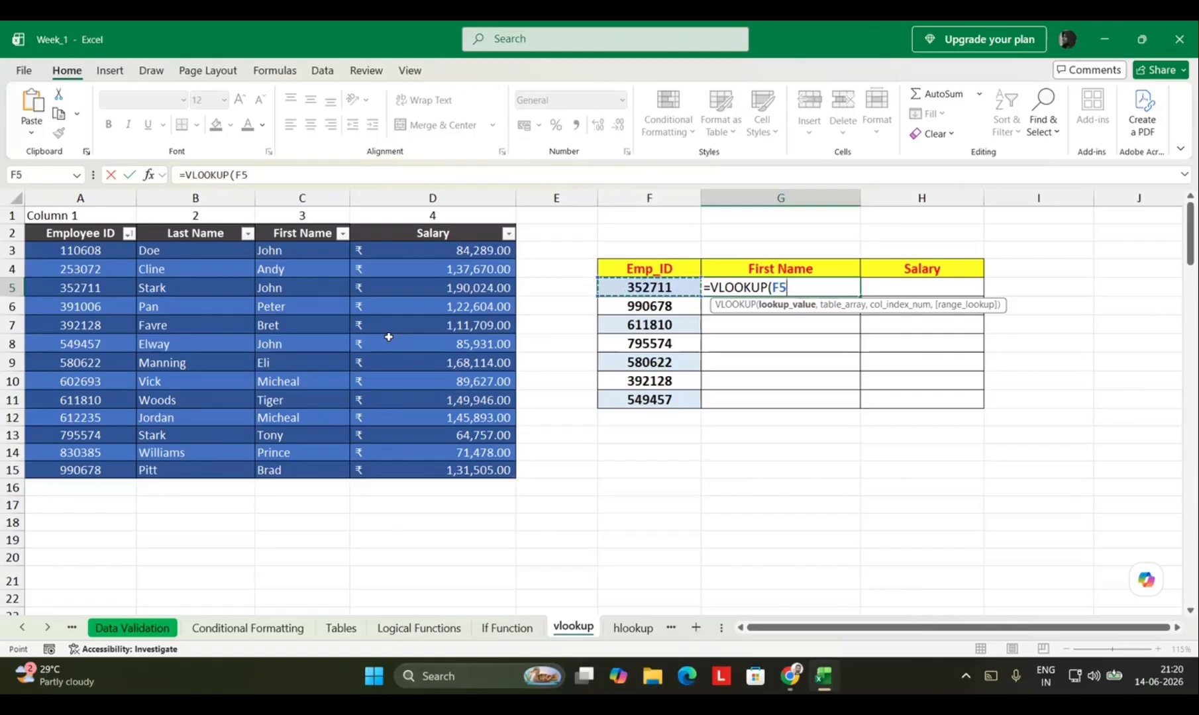
{"action": "type", "text": ","}
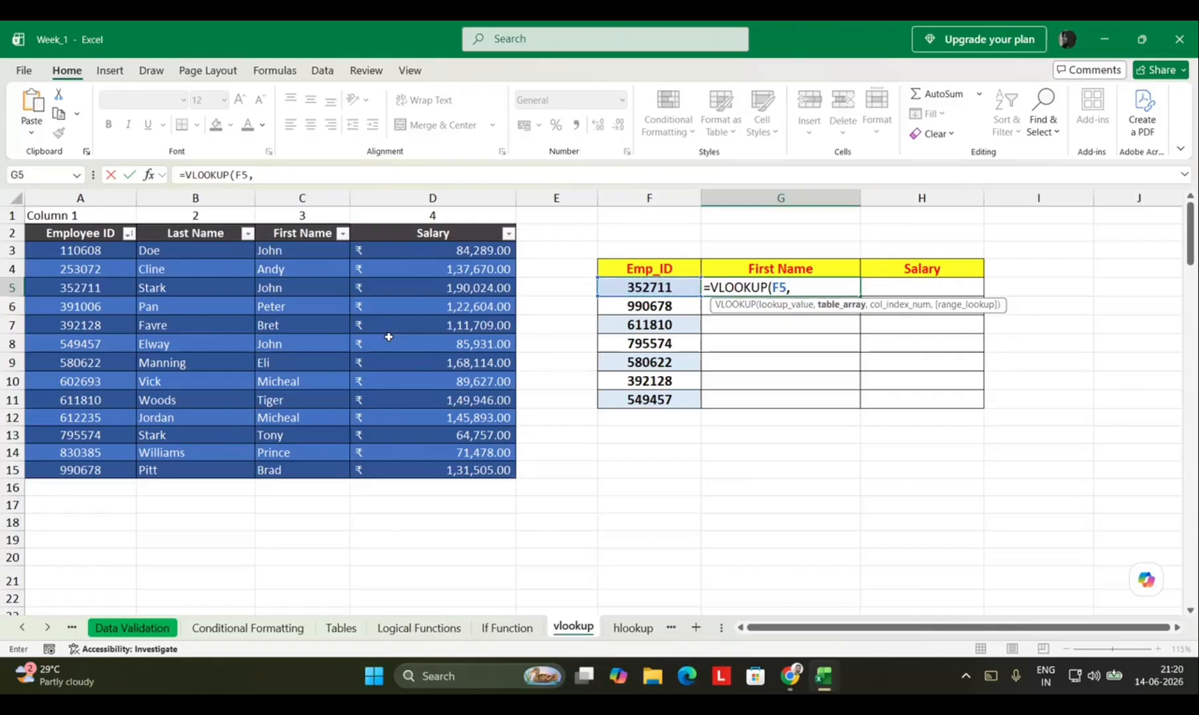
{"action": "key", "text": "BackSpace"}
{"action": "key", "text": "BackSpace"}
{"action": "key", "text": "BackSpace"}
{"action": "key", "text": "BackSpace"}
{"action": "key", "text": "BackSpace"}
{"action": "key", "text": "BackSpace"}
{"action": "key", "text": "BackSpace"}
{"action": "key", "text": "BackSpace"}
{"action": "key", "text": "BackSpace"}
{"action": "key", "text": "BackSpace"}
{"action": "key", "text": "BackSpace"}
{"action": "key", "text": "BackSpace"}
{"action": "key", "text": "Return"}
{"action": "key", "text": "Up"}
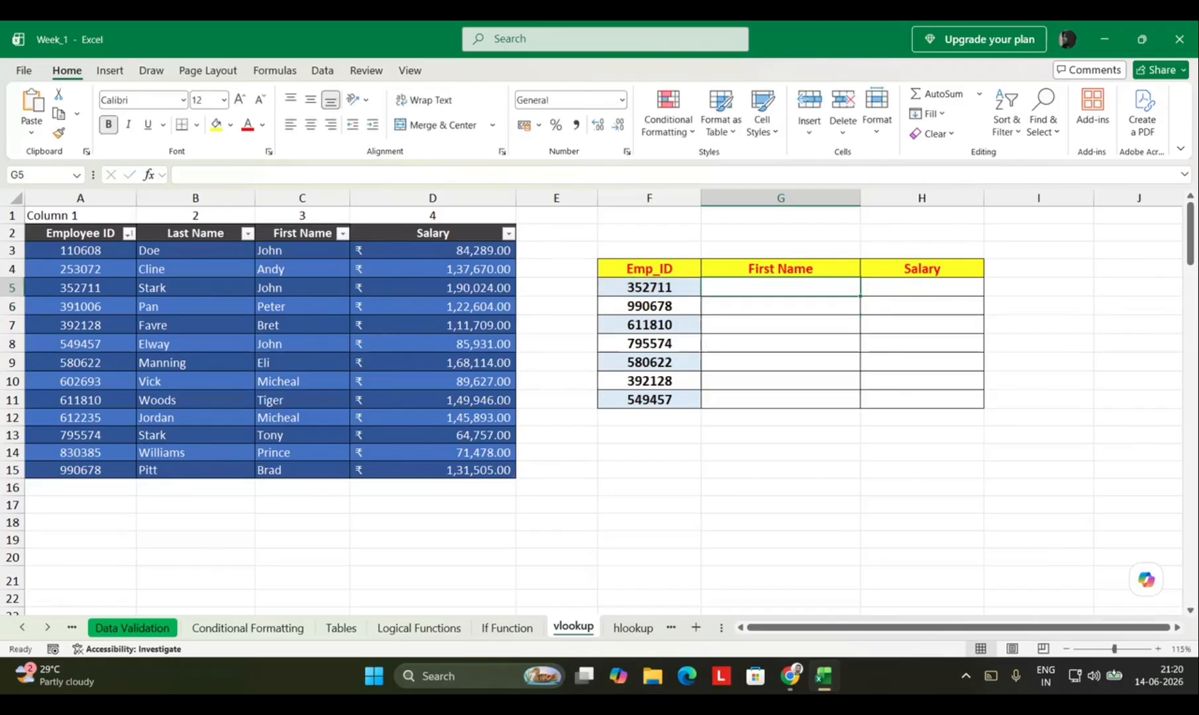
Open the recent workbooks Road Accident Data and netflix
{"action": "key", "text": "ctrl+o"}
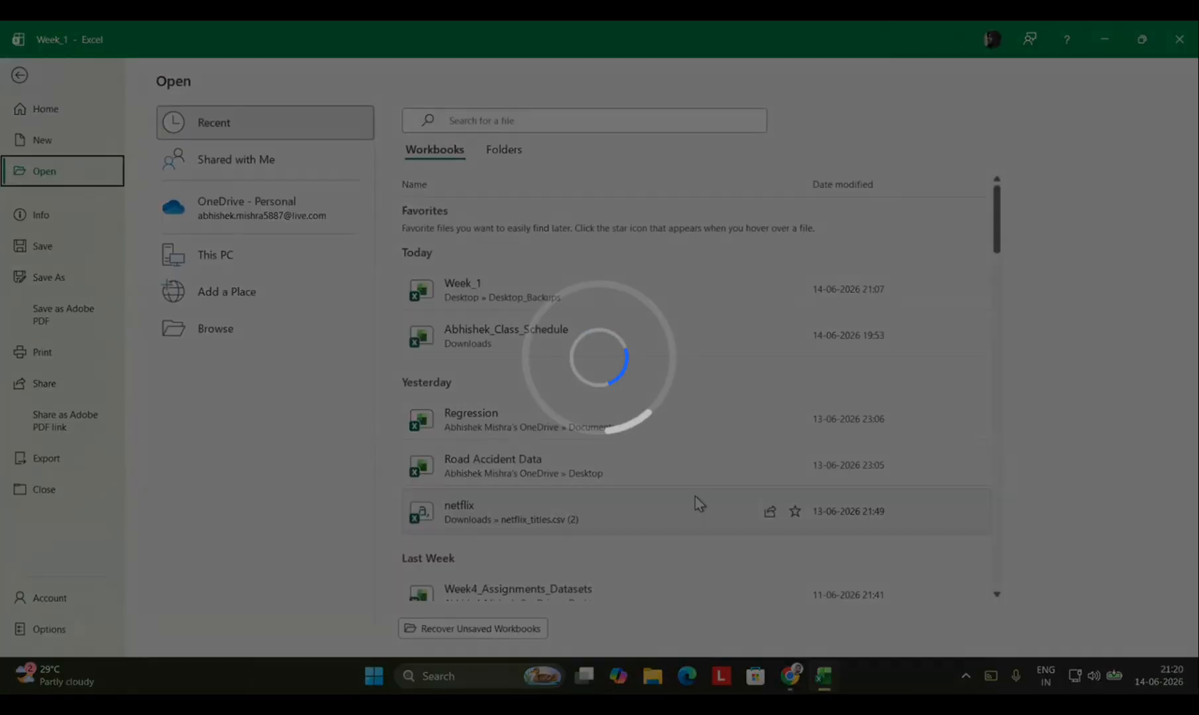
{"action": "left_click", "coordinate": [699, 466]}
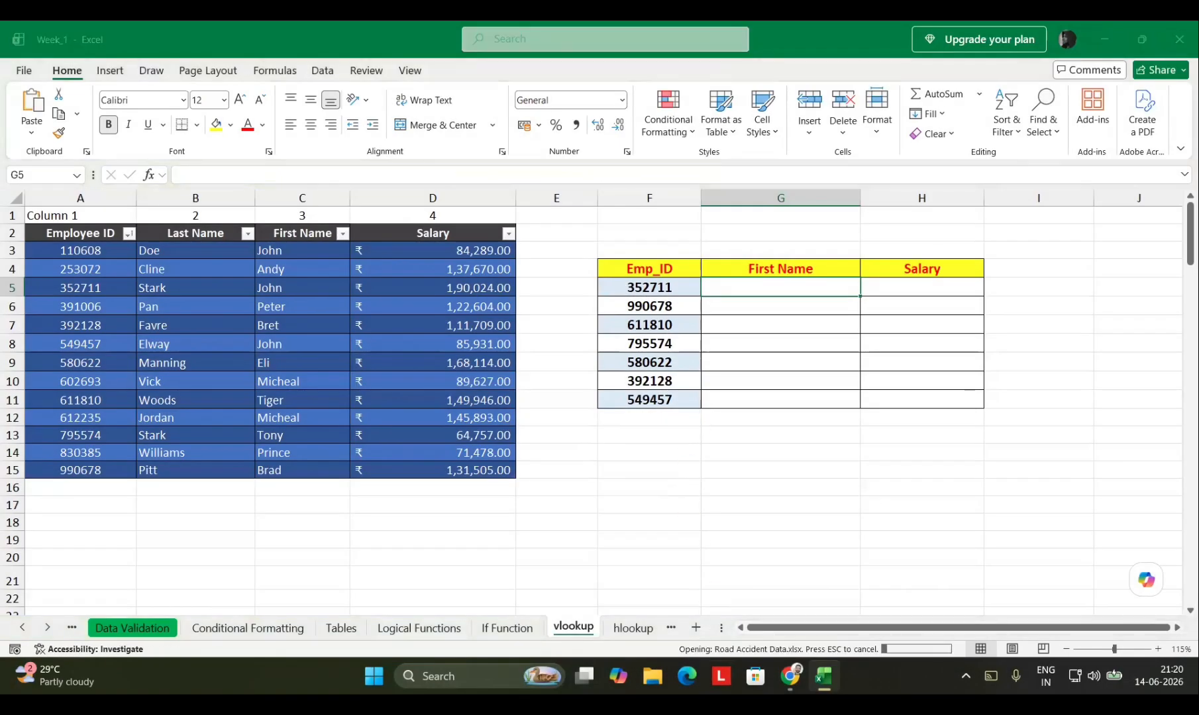
{"action": "mouse_move", "coordinate": [824, 676]}
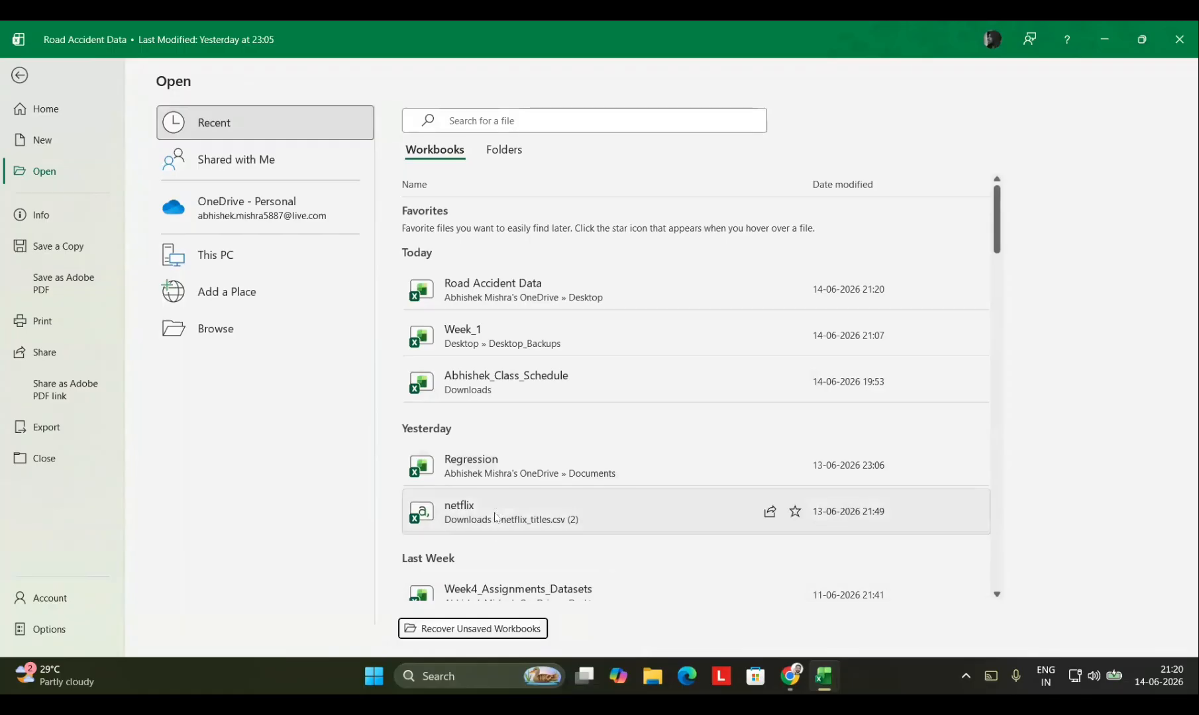
{"action": "left_click", "coordinate": [496, 517]}
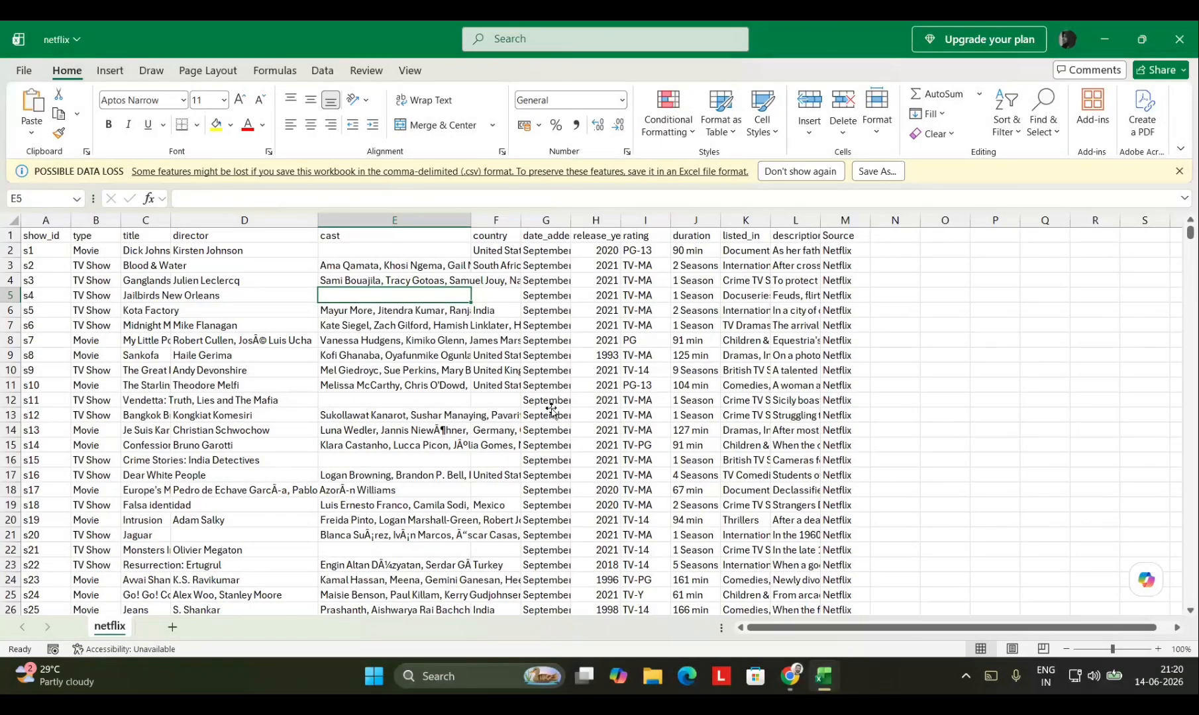
Convert the netflix data range A1:M8808 into a table with headers
{"action": "left_click", "coordinate": [551, 411]}
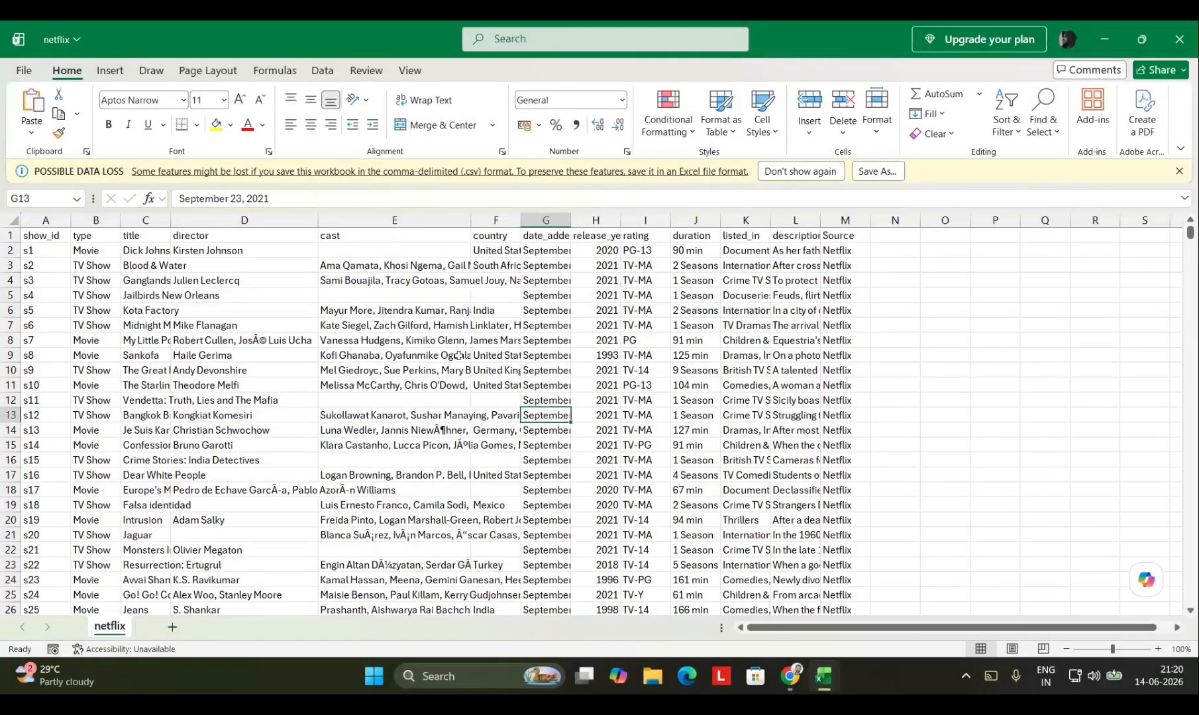
{"action": "left_click", "coordinate": [459, 355]}
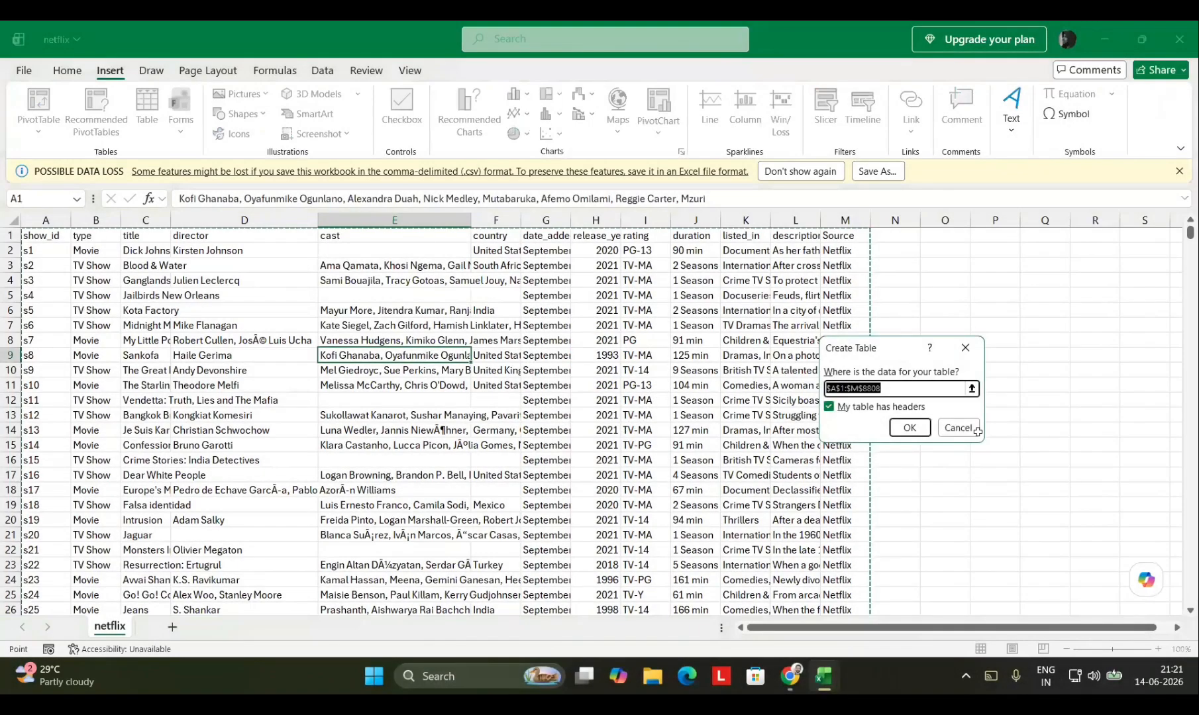
{"action": "left_click", "coordinate": [909, 428]}
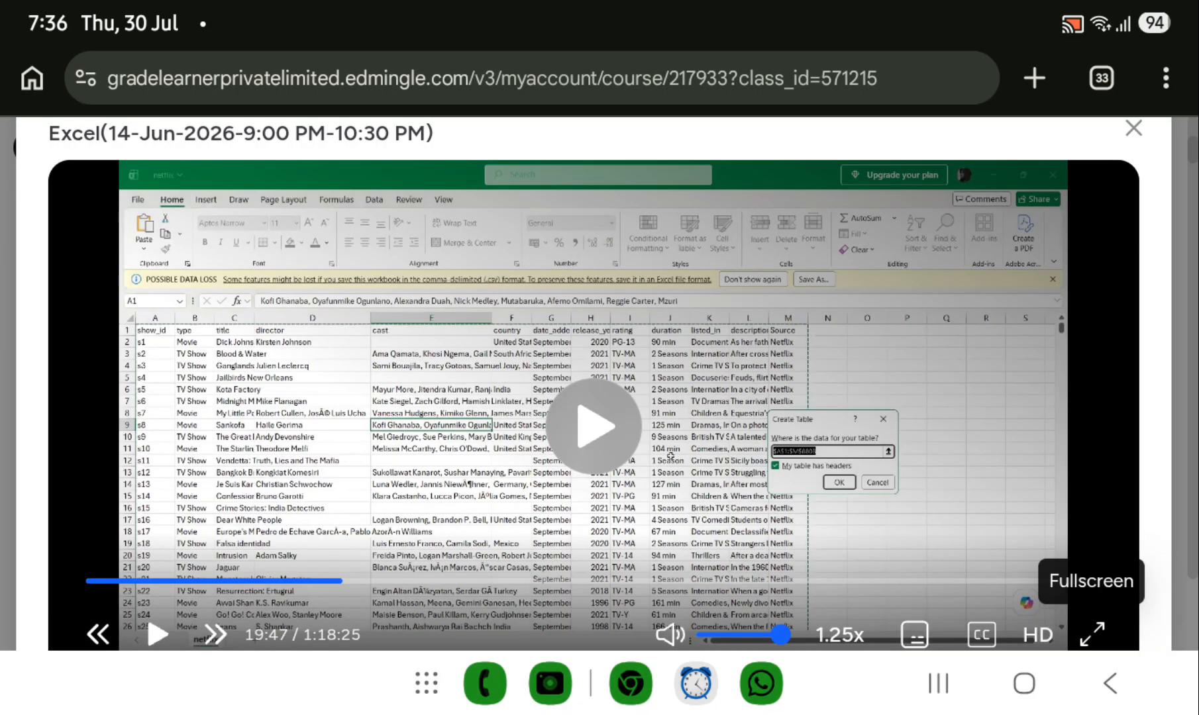
{"action": "left_click", "coordinate": [560, 435]}
{"action": "left_click", "coordinate": [1094, 635]}
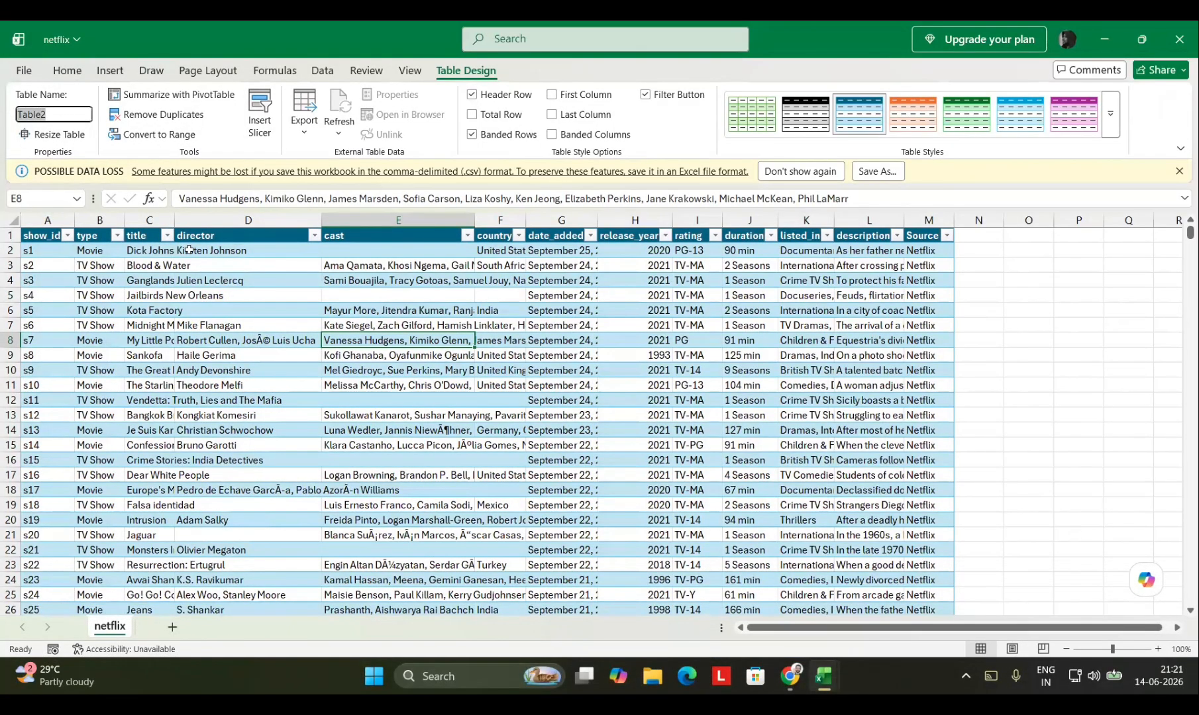
{"action": "left_click", "coordinate": [120, 537]}
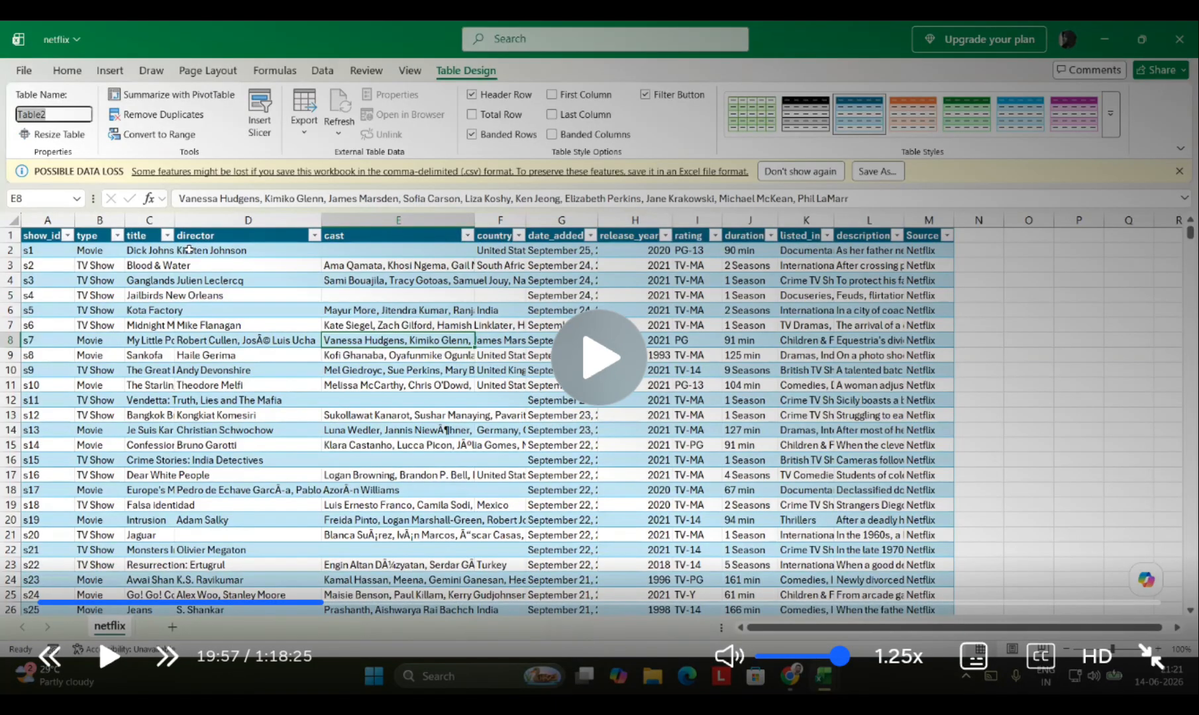
{"action": "left_click", "coordinate": [150, 537]}
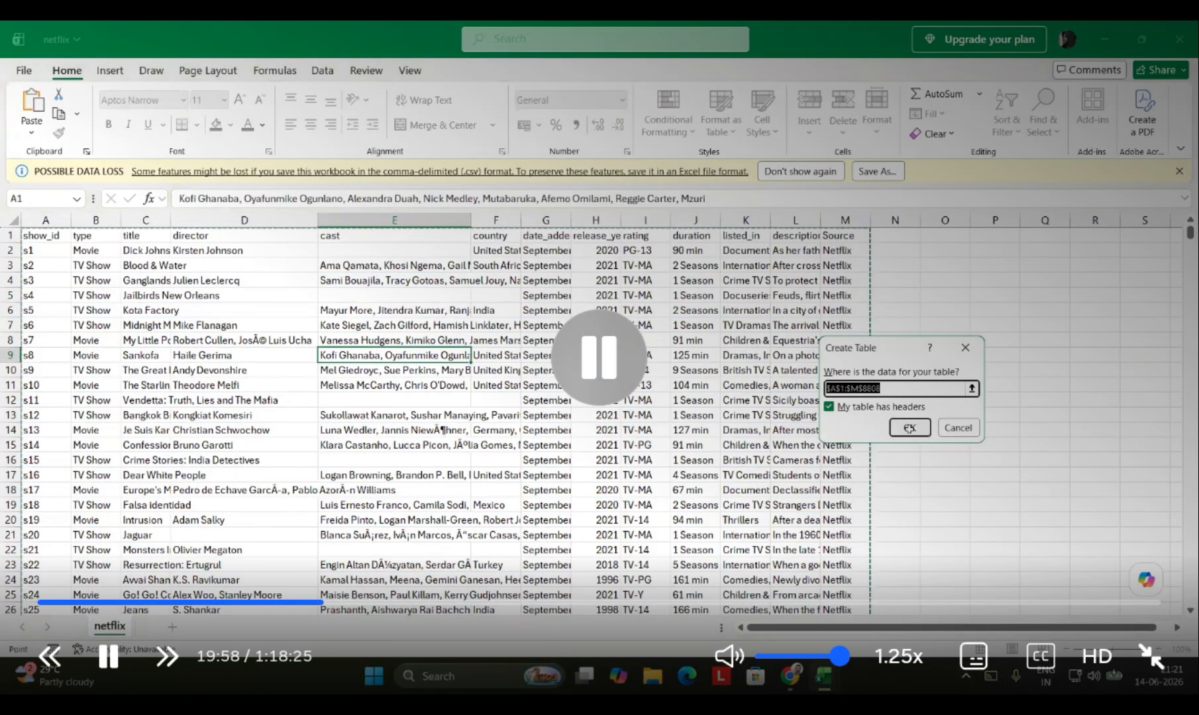
{"action": "left_click", "coordinate": [50, 656]}
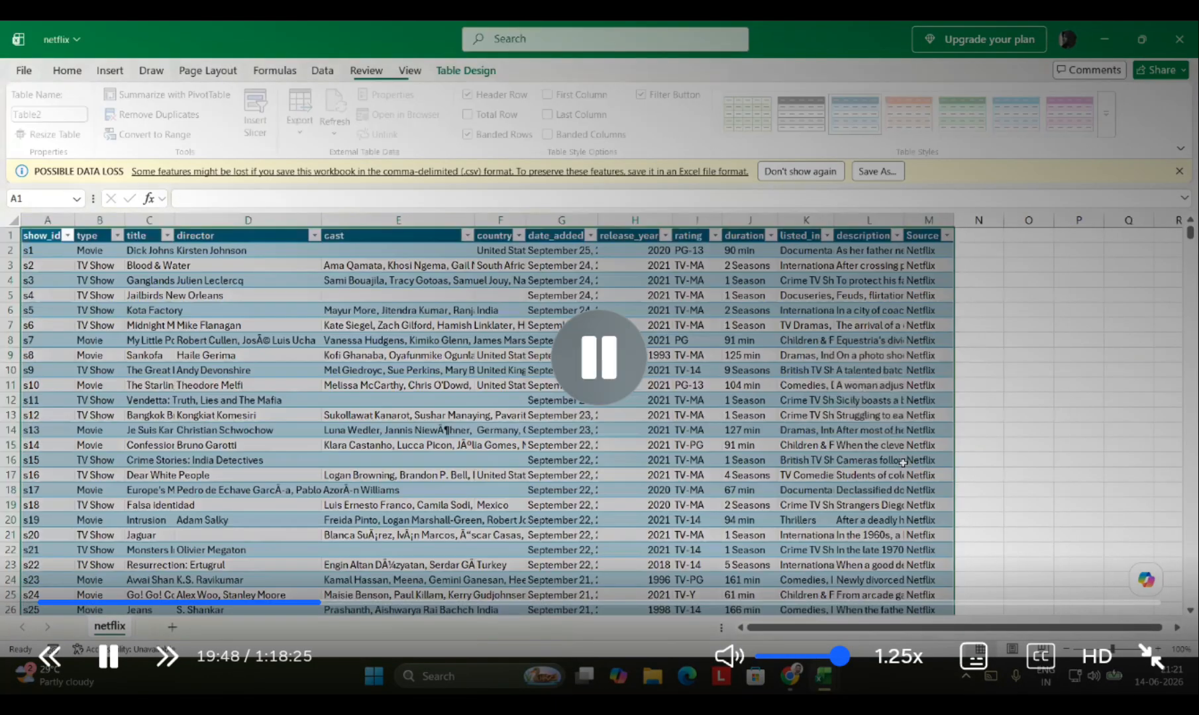
{"action": "left_click", "coordinate": [50, 656]}
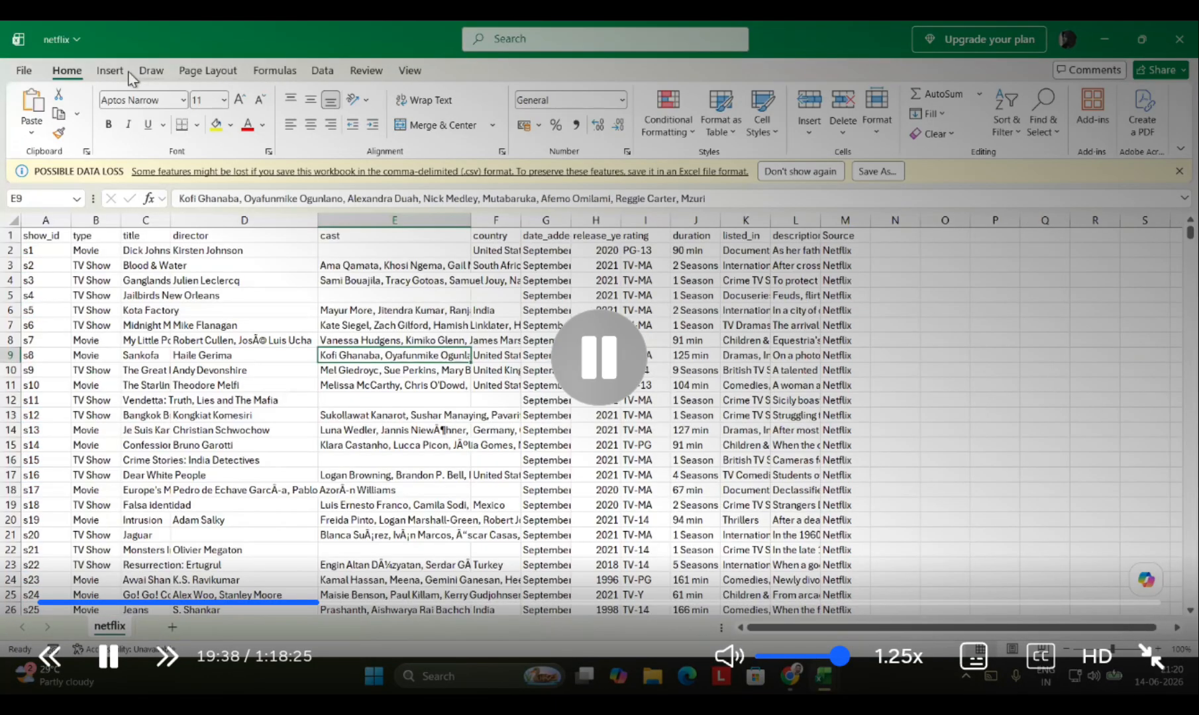
{"action": "left_click", "coordinate": [50, 656]}
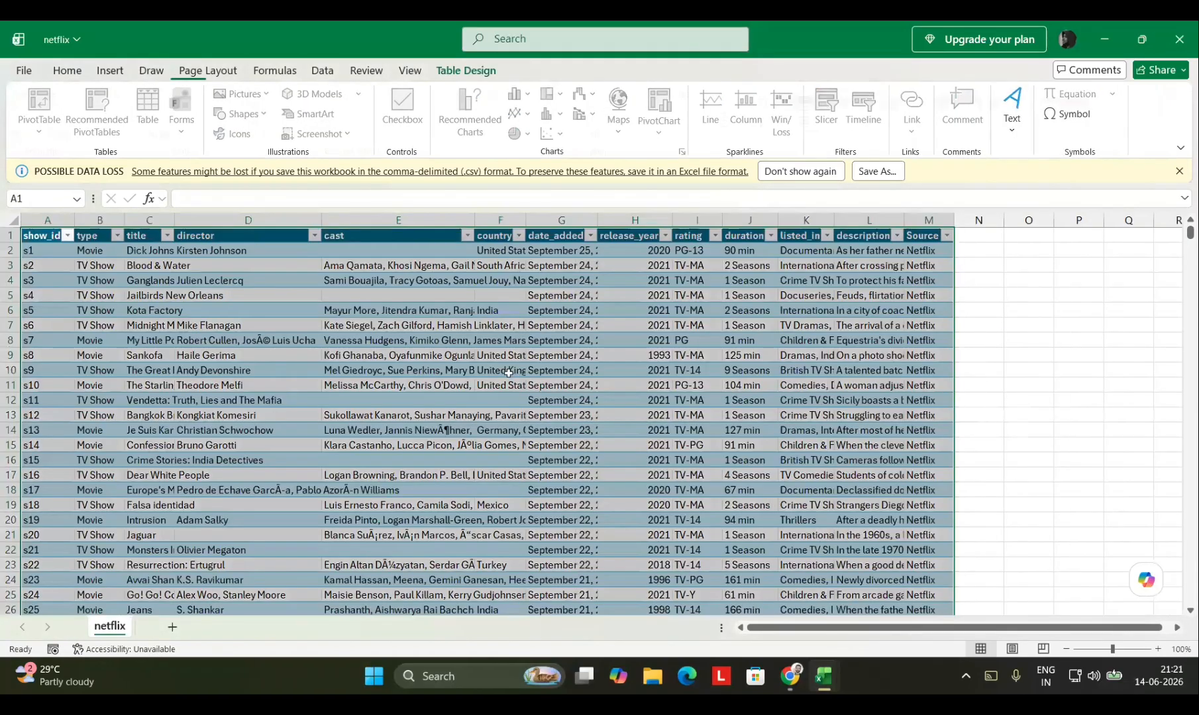
Undo the table conversion, and create the table with headers again from A1:M8808
{"action": "key", "text": "ctrl+z"}
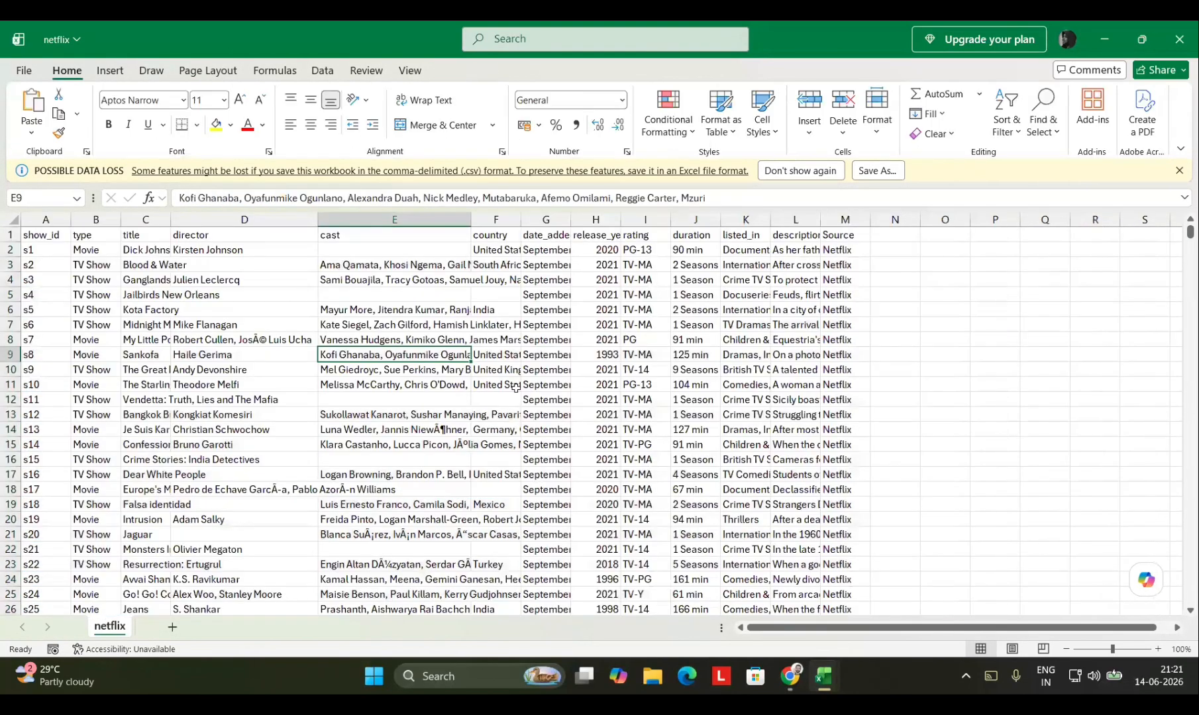
{"action": "key", "text": "ctrl+t"}
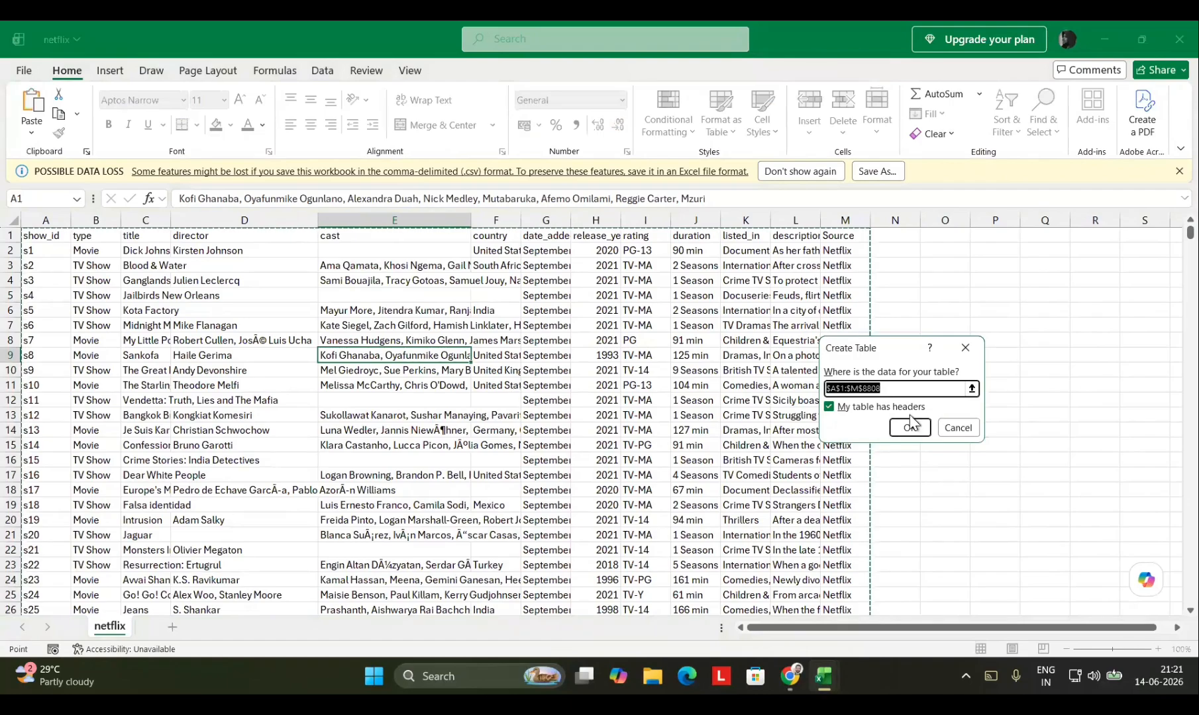
{"action": "key", "text": "Return"}
{"action": "left_click", "coordinate": [422, 341]}
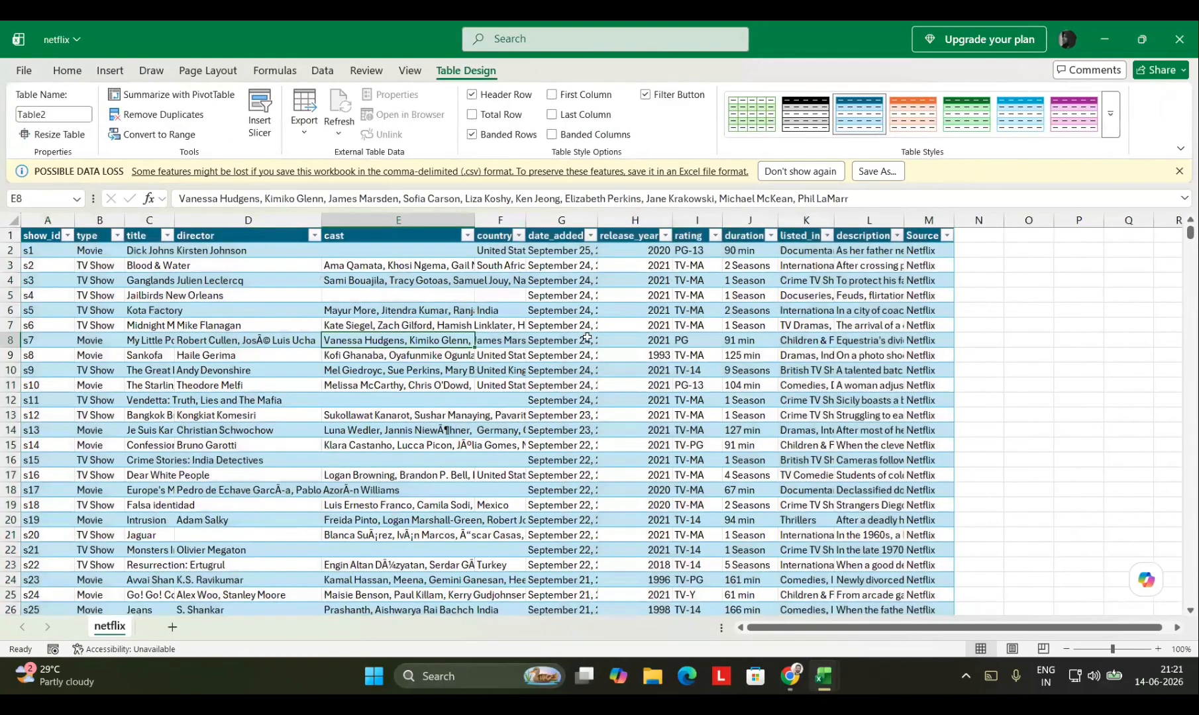
Rename the new table netflix, and briefly try the First Column and Last Column style options
{"action": "left_click", "coordinate": [50, 117]}
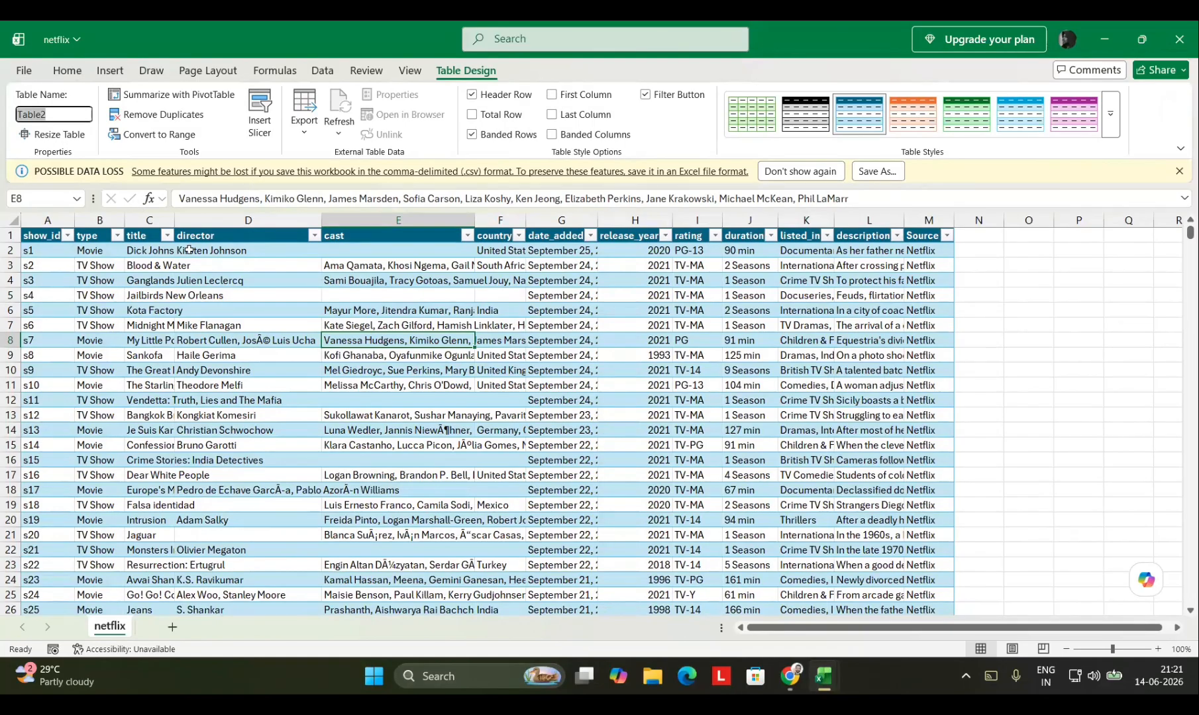
{"action": "type", "text": "netflix"}
{"action": "key", "text": "Tab"}
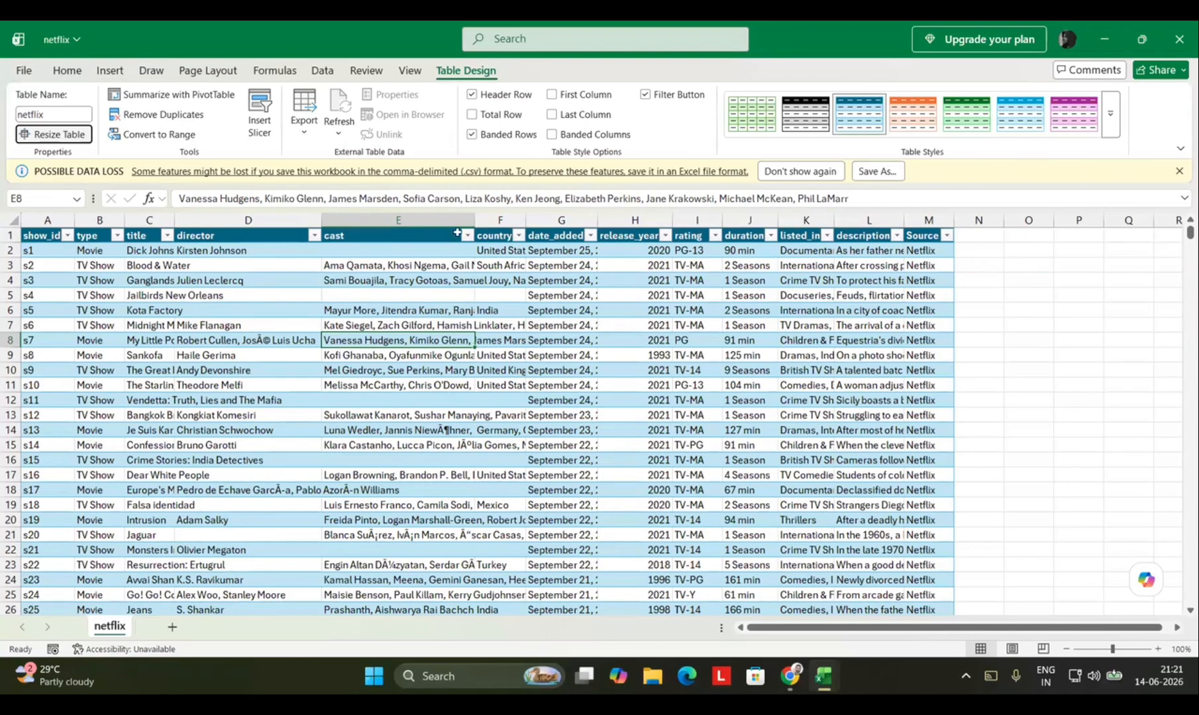
{"action": "left_click", "coordinate": [554, 98]}
{"action": "left_click", "coordinate": [552, 114]}
{"action": "left_click", "coordinate": [552, 114]}
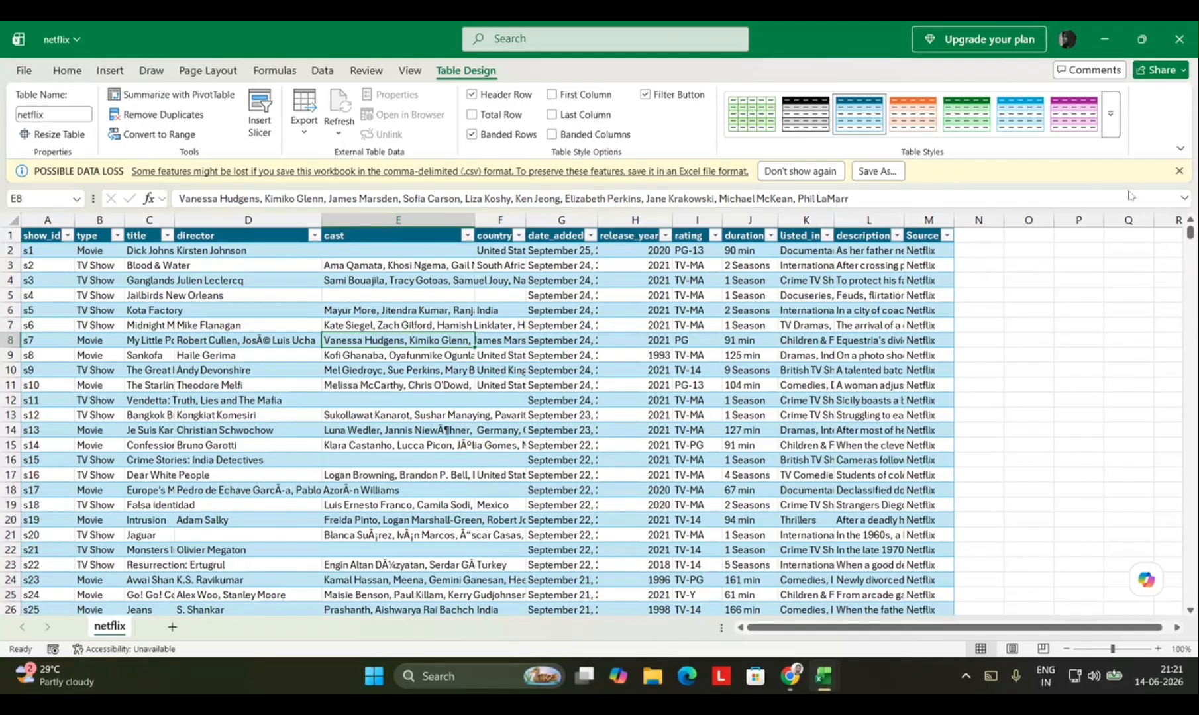
Close the netflix and Road Accident Data workbooks to return to the Week_1 workbook
{"action": "left_click", "coordinate": [1178, 39]}
{"action": "left_click", "coordinate": [670, 460]}
{"action": "left_click", "coordinate": [1179, 39]}
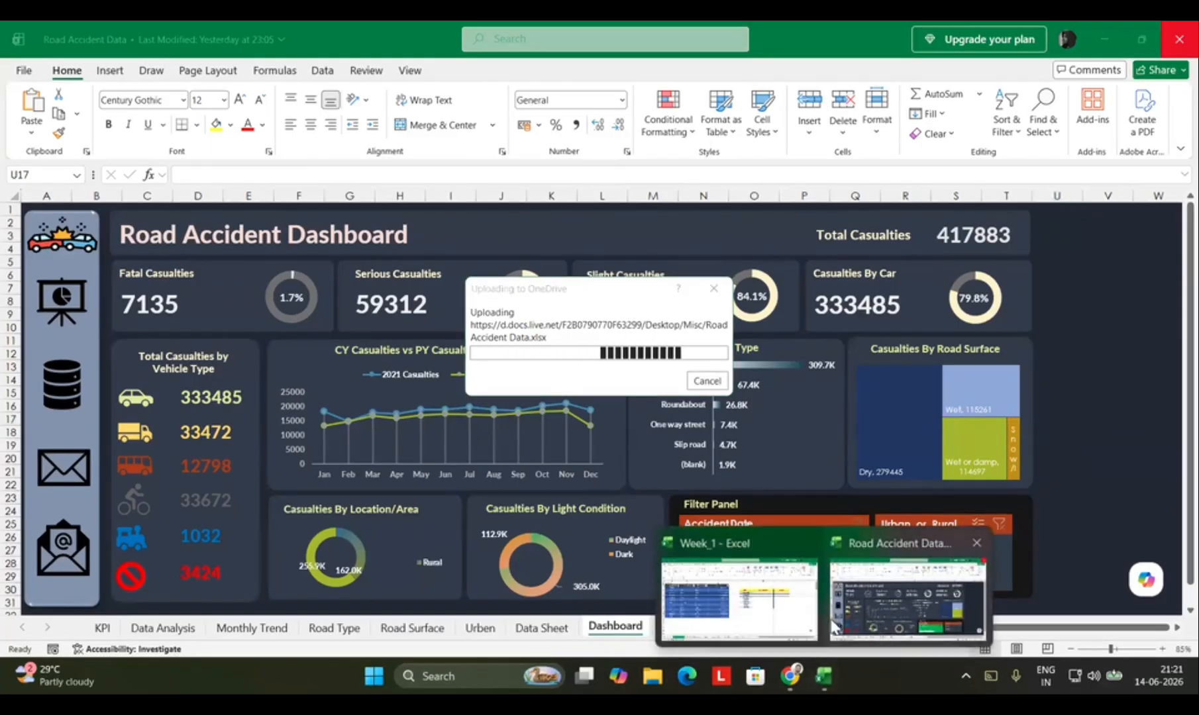
{"action": "mouse_move", "coordinate": [824, 676]}
{"action": "left_click", "coordinate": [894, 610]}
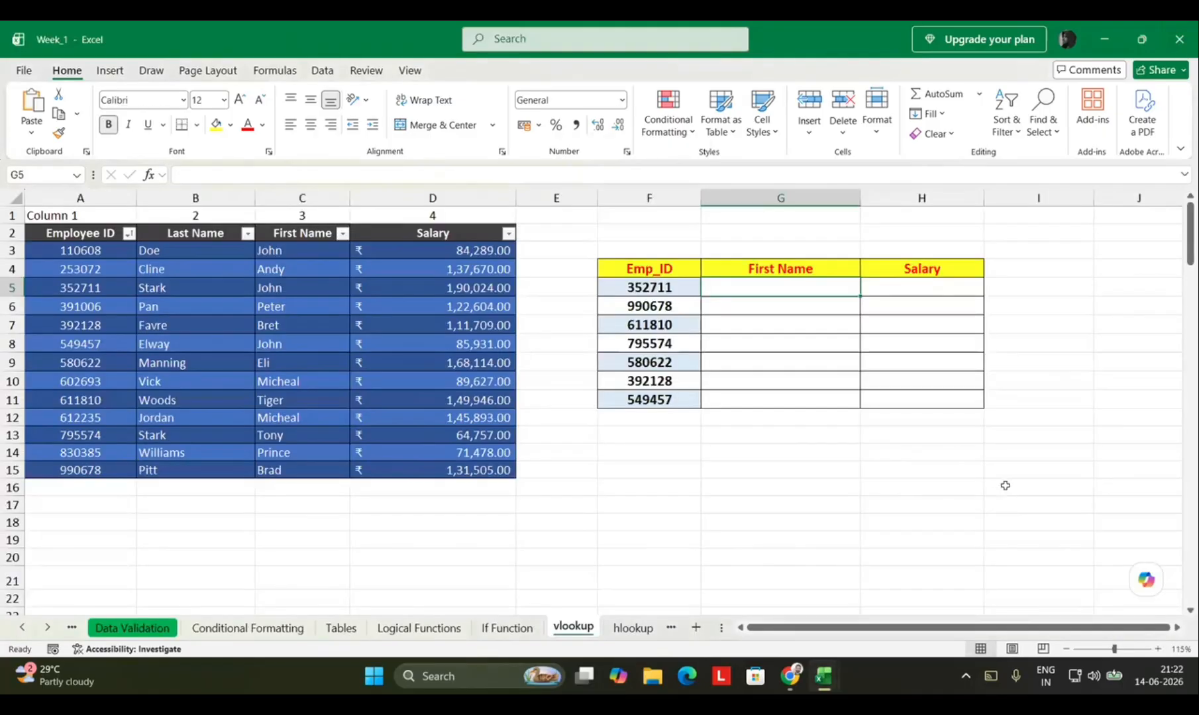
Compare cells in the employee source table and the Emp_ID lookup range to check which belong to a table
{"action": "left_click", "coordinate": [195, 343]}
{"action": "left_click", "coordinate": [921, 362]}
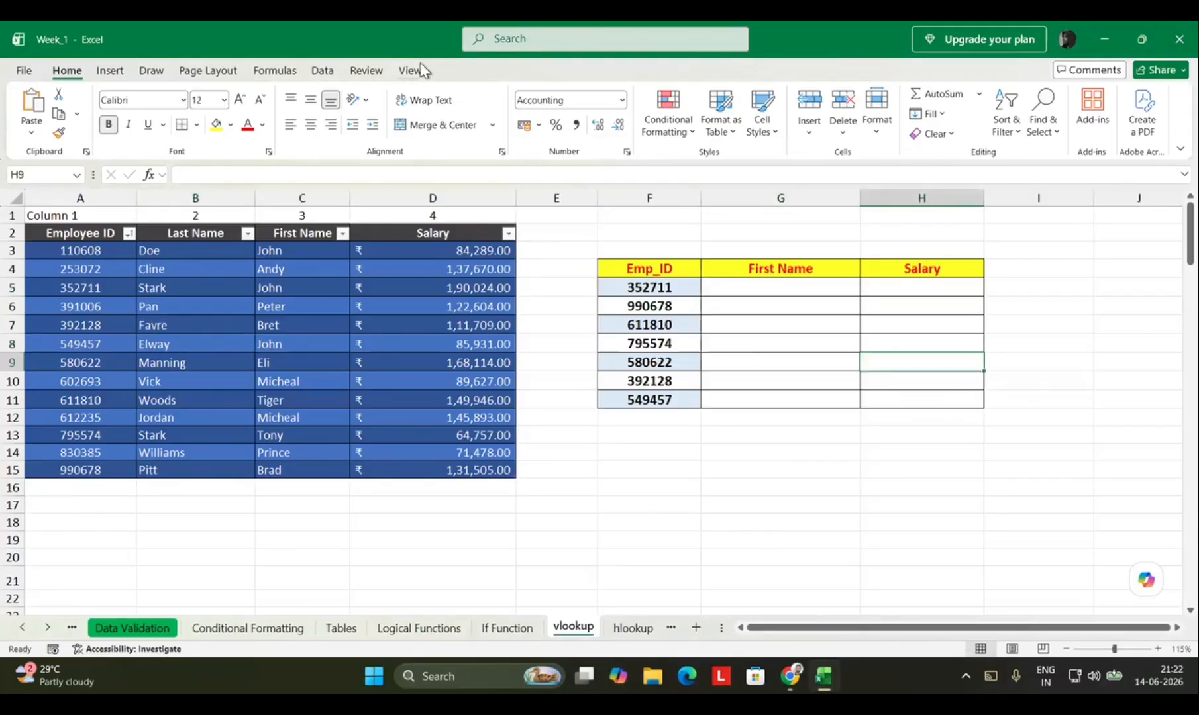
{"action": "left_click_drag", "start_coordinate": [659, 271], "coordinate": [922, 389]}
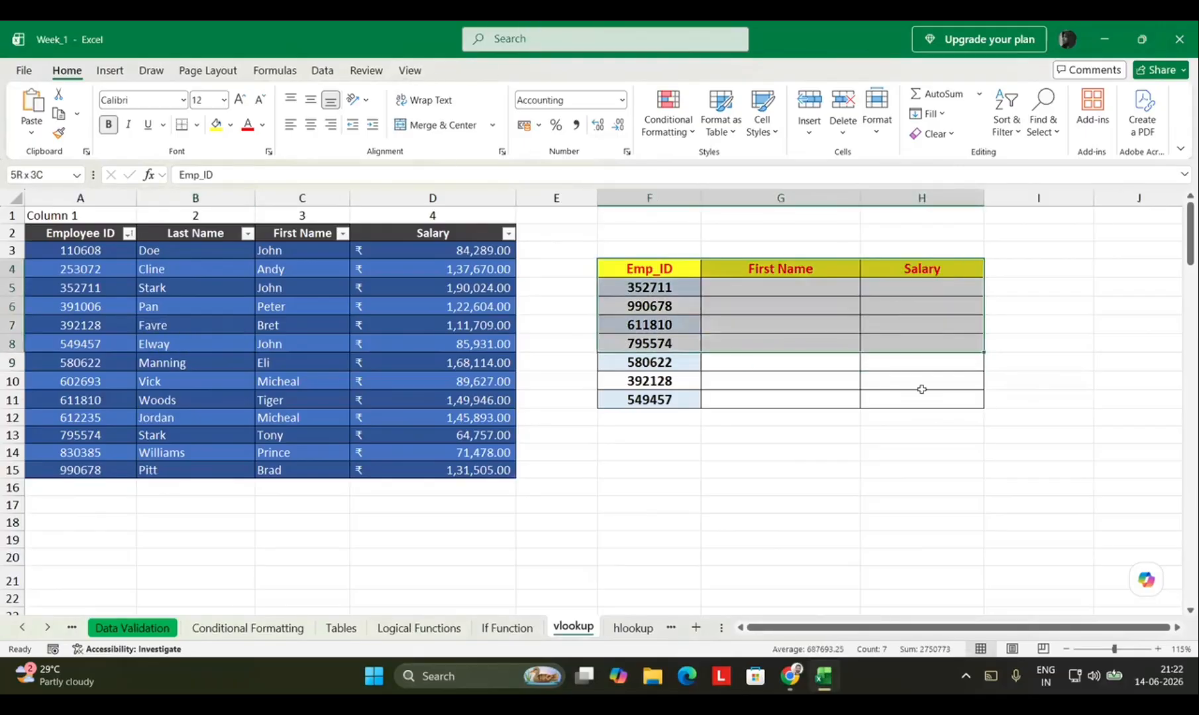
Rename the employee source table on the vlookup sheet to Emp
{"action": "left_click", "coordinate": [464, 344]}
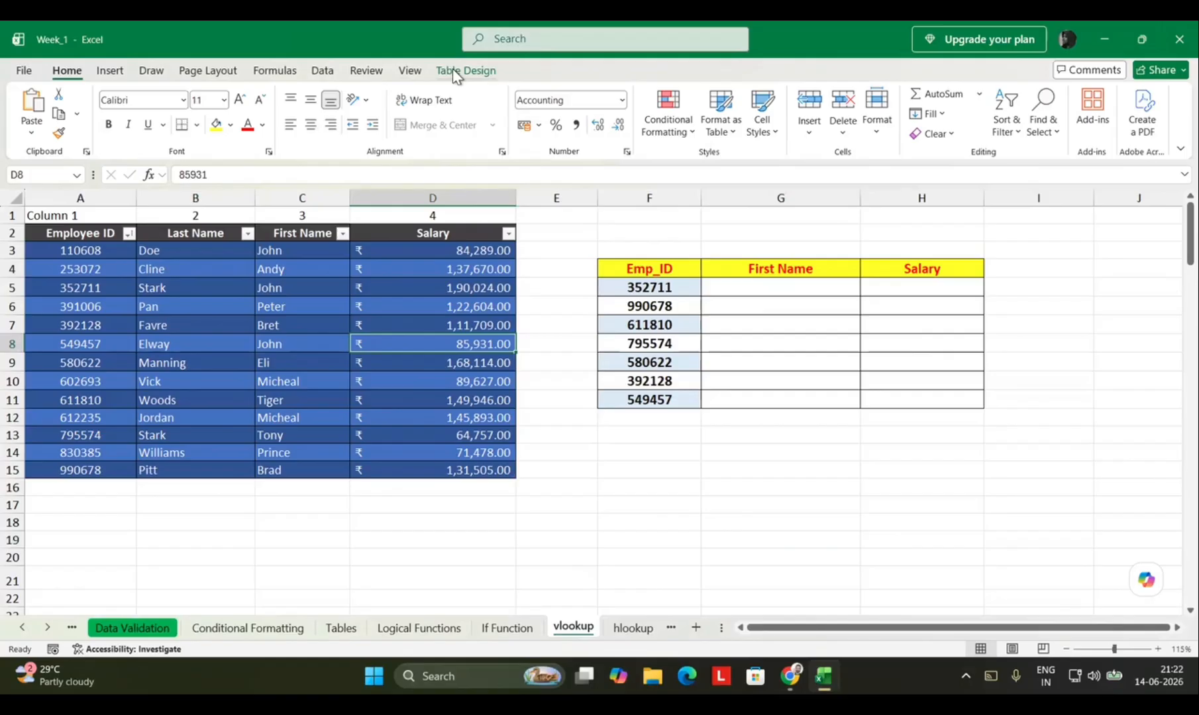
{"action": "left_click", "coordinate": [457, 71]}
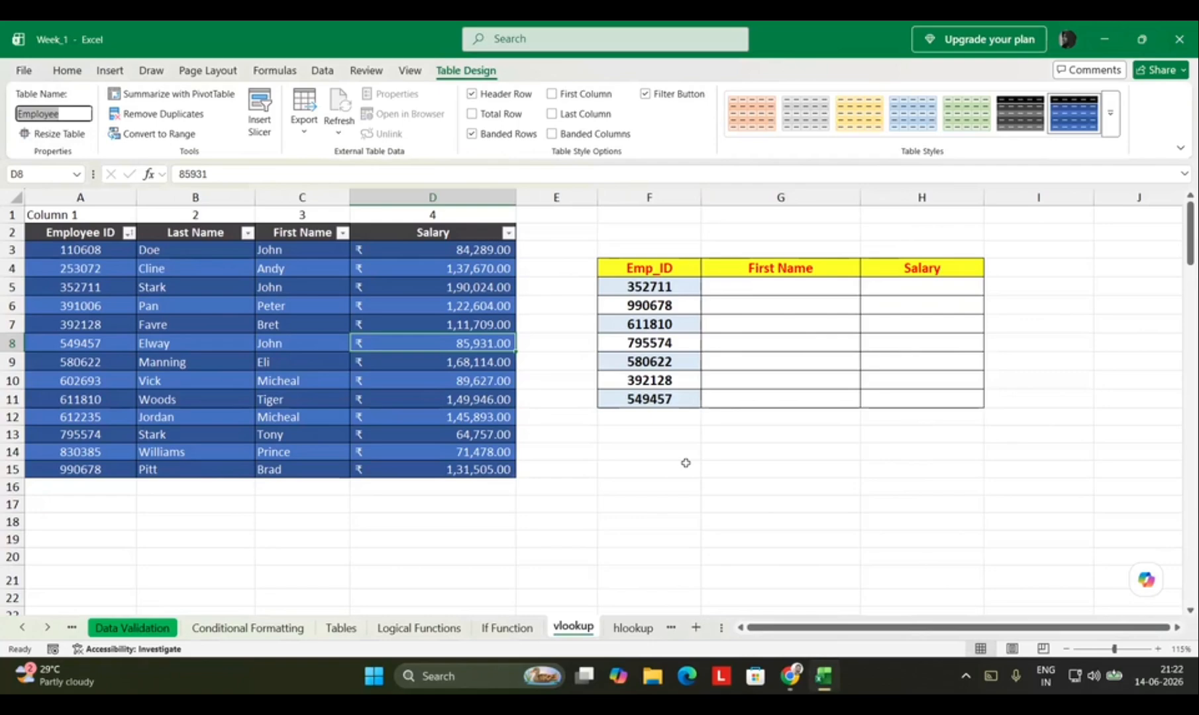
{"action": "type", "text": "Emp"}
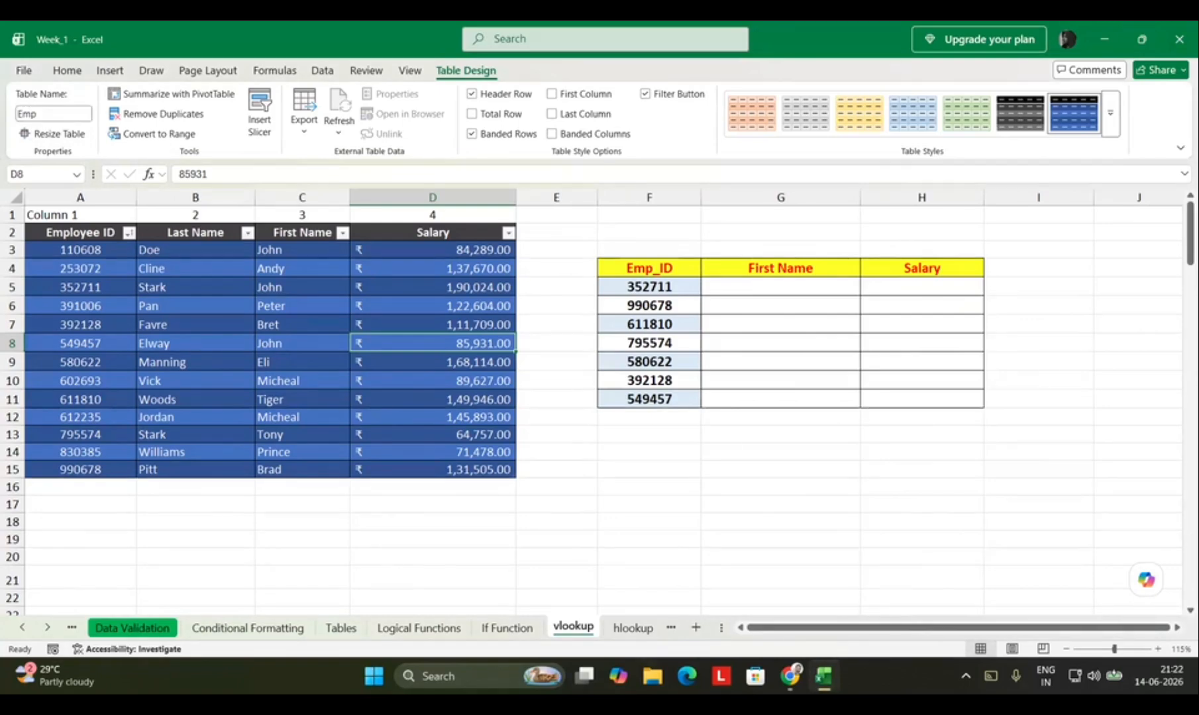
{"action": "left_click", "coordinate": [358, 325]}
{"action": "left_click", "coordinate": [306, 381]}
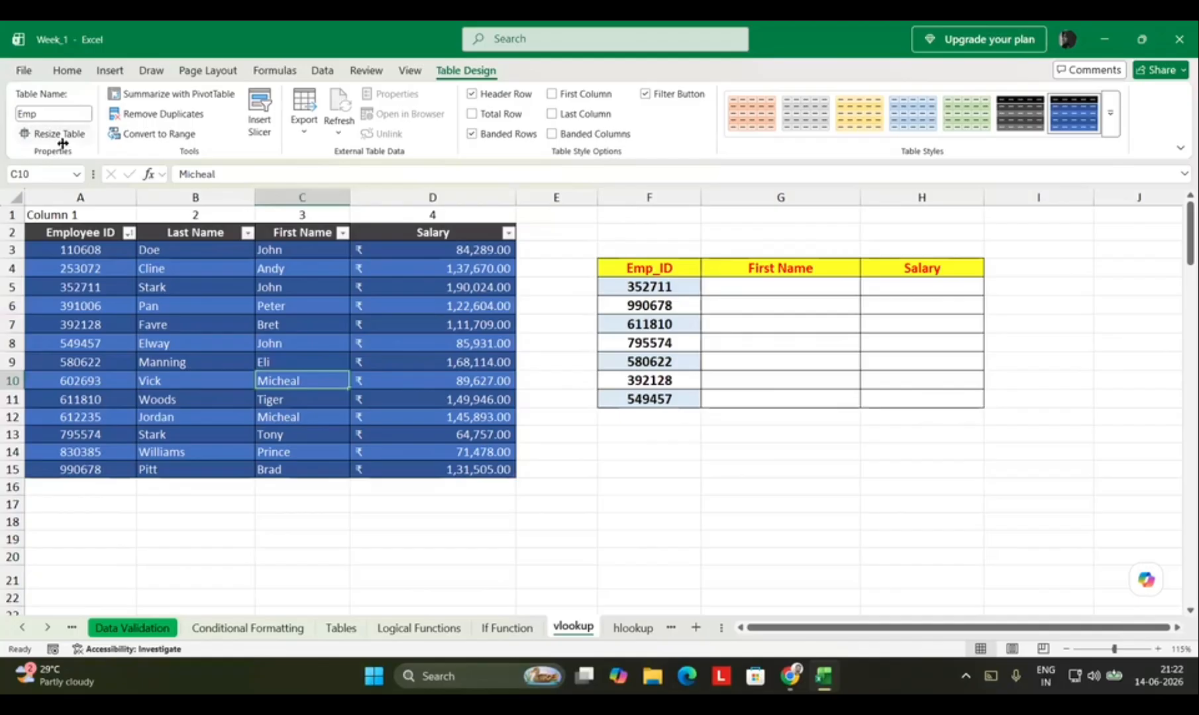
Start a VLOOKUP formula in G5 with F5 as the lookup value
{"action": "left_click", "coordinate": [780, 287]}
{"action": "type", "text": "=vl"}
{"action": "key", "text": "Tab"}
{"action": "key", "text": "Left"}
{"action": "type", "text": ","}
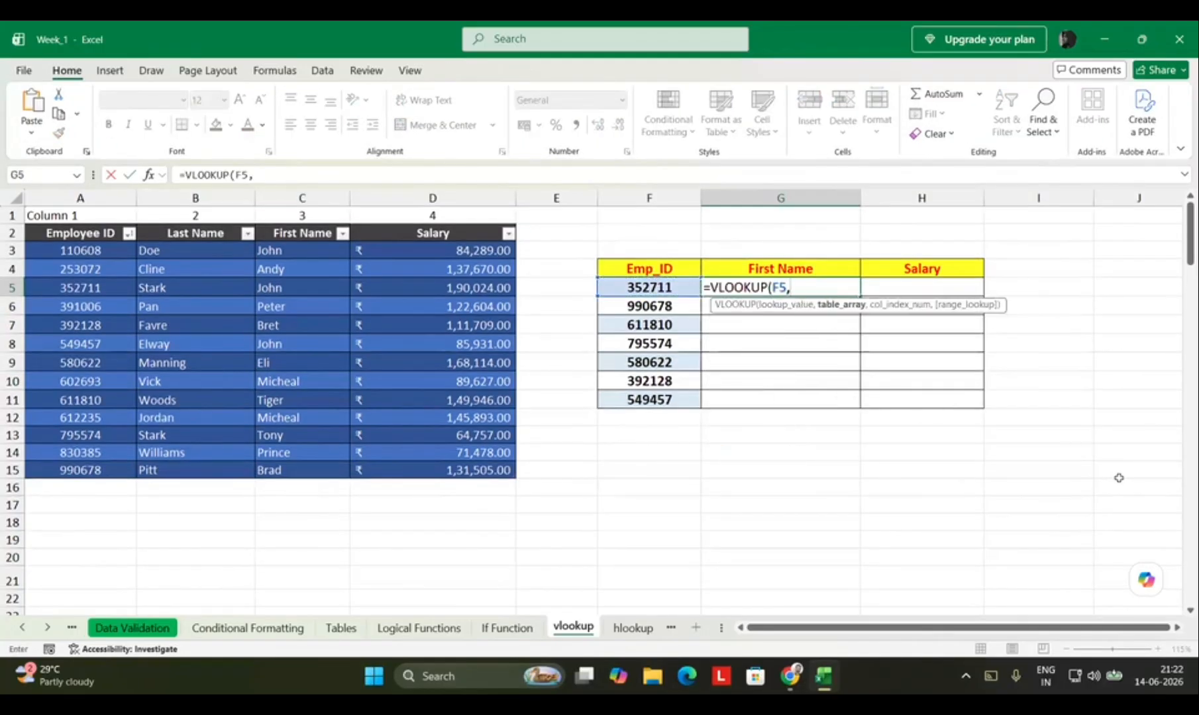
Select all source records in A3:D15 as the table array of the G5 formula
{"action": "key", "text": "Left"}
{"action": "key", "text": "Left"}
{"action": "key", "text": "Left"}
{"action": "key", "text": "Left"}
{"action": "key", "text": "Left"}
{"action": "key", "text": "Left"}
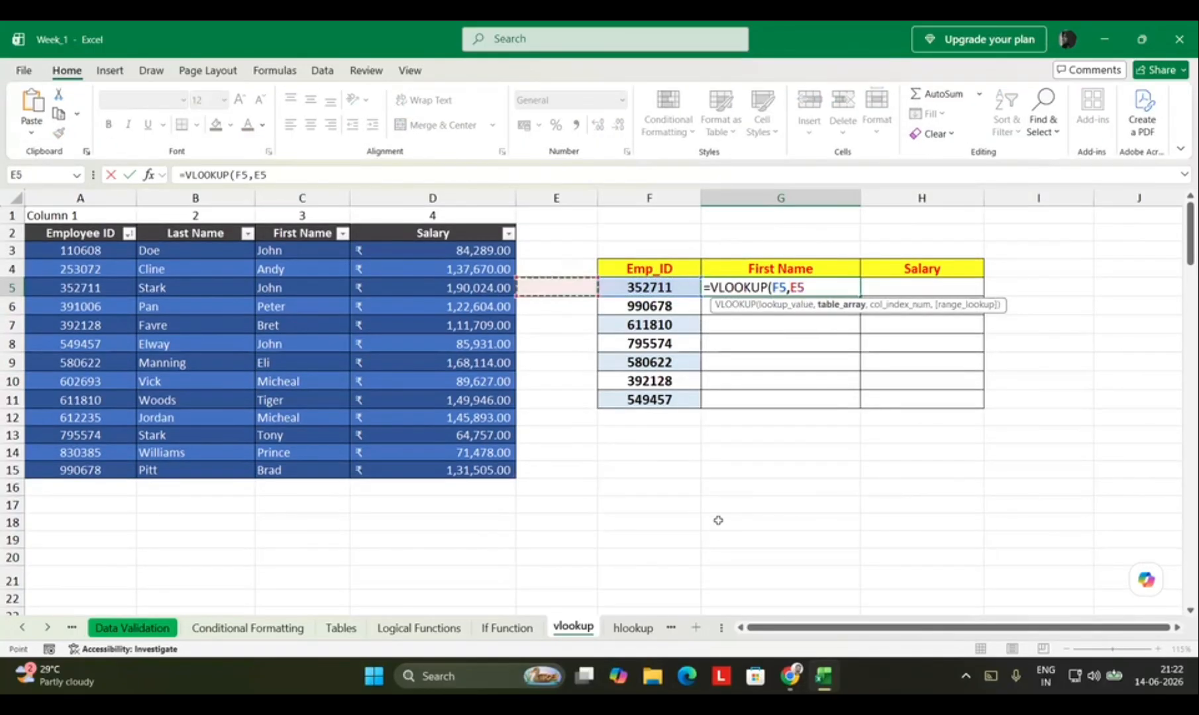
{"action": "key", "text": "Up"}
{"action": "key", "text": "Up"}
{"action": "key", "text": "shift+Right"}
{"action": "key", "text": "shift+Right"}
{"action": "key", "text": "shift+Right"}
{"action": "key", "text": "shift+Down"}
{"action": "key", "text": "shift+Down"}
{"action": "key", "text": "shift+Down"}
{"action": "key", "text": "shift+Down"}
{"action": "key", "text": "shift+Down"}
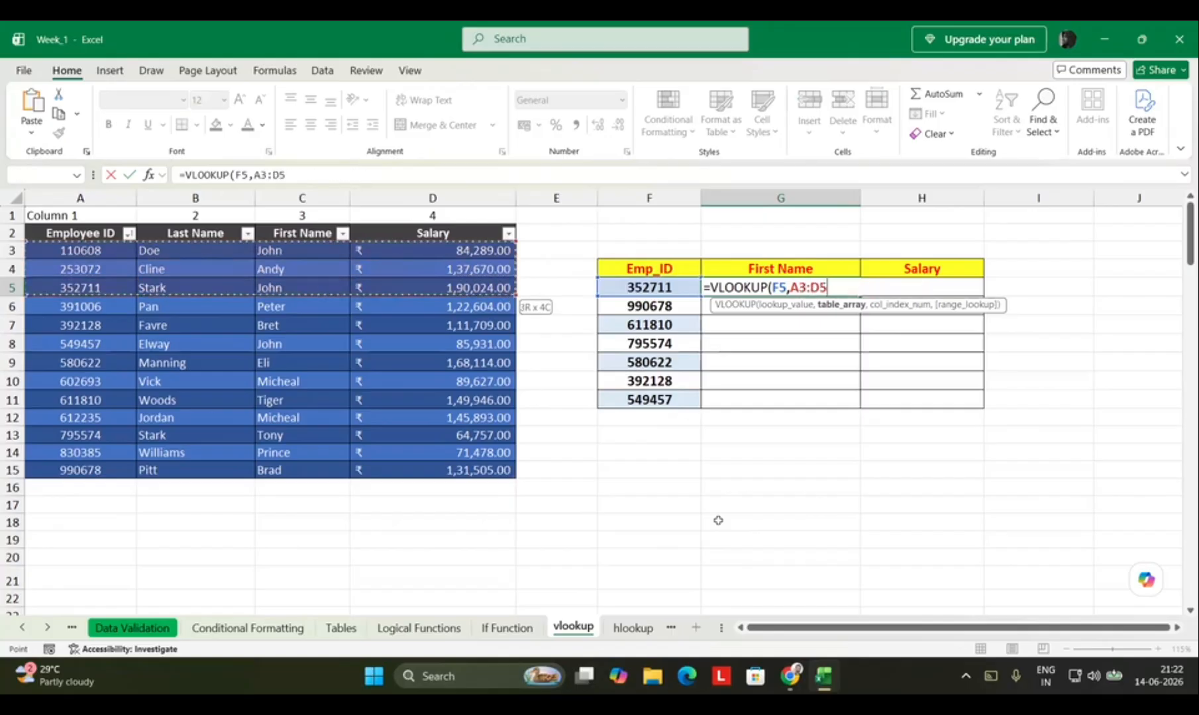
{"action": "key", "text": "shift+Down"}
{"action": "key", "text": "shift+Down"}
{"action": "key", "text": "shift+Down"}
{"action": "key", "text": "shift+Down"}
{"action": "key", "text": "shift+Down"}
{"action": "key", "text": "shift+Down"}
{"action": "key", "text": "shift+Down"}
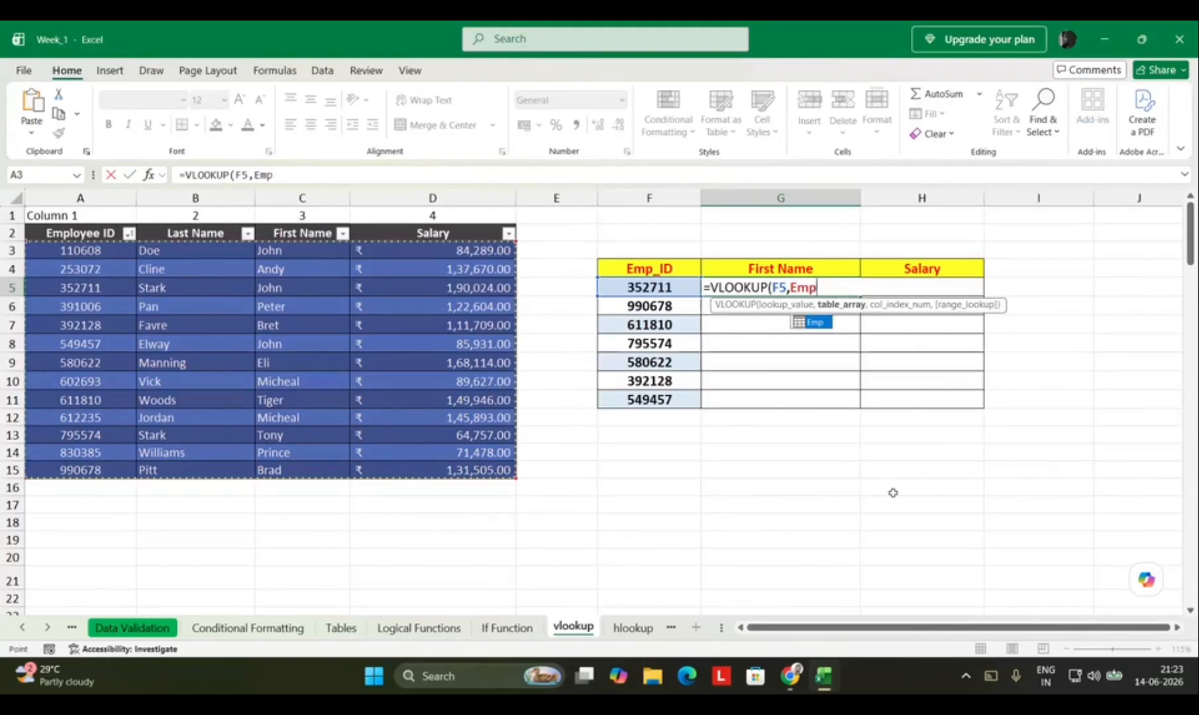
Remove the Emp table array and its separating comma from the G5 formula
{"action": "key", "text": "BackSpace"}
{"action": "key", "text": "BackSpace"}
{"action": "key", "text": "BackSpace"}
{"action": "key", "text": "BackSpace"}
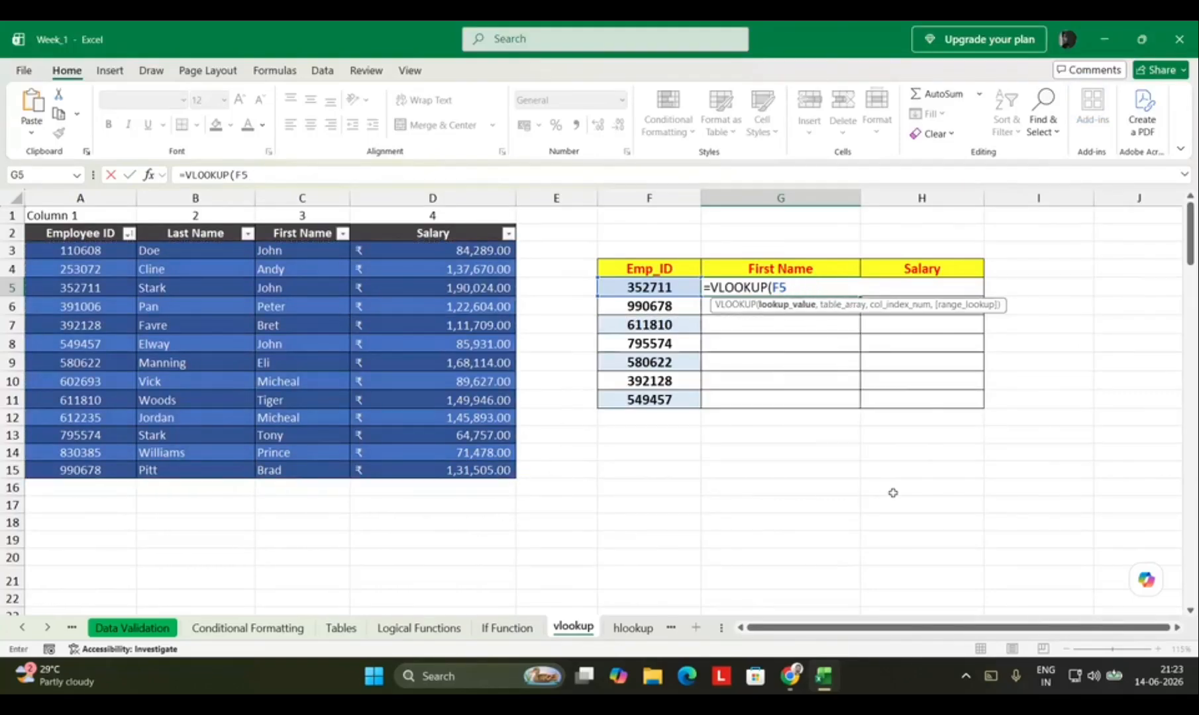
Complete the G5 VLOOKUP with table array Emp, column index 3 and range lookup TRUE for an approximate match
{"action": "type", "text": ",Emp"}
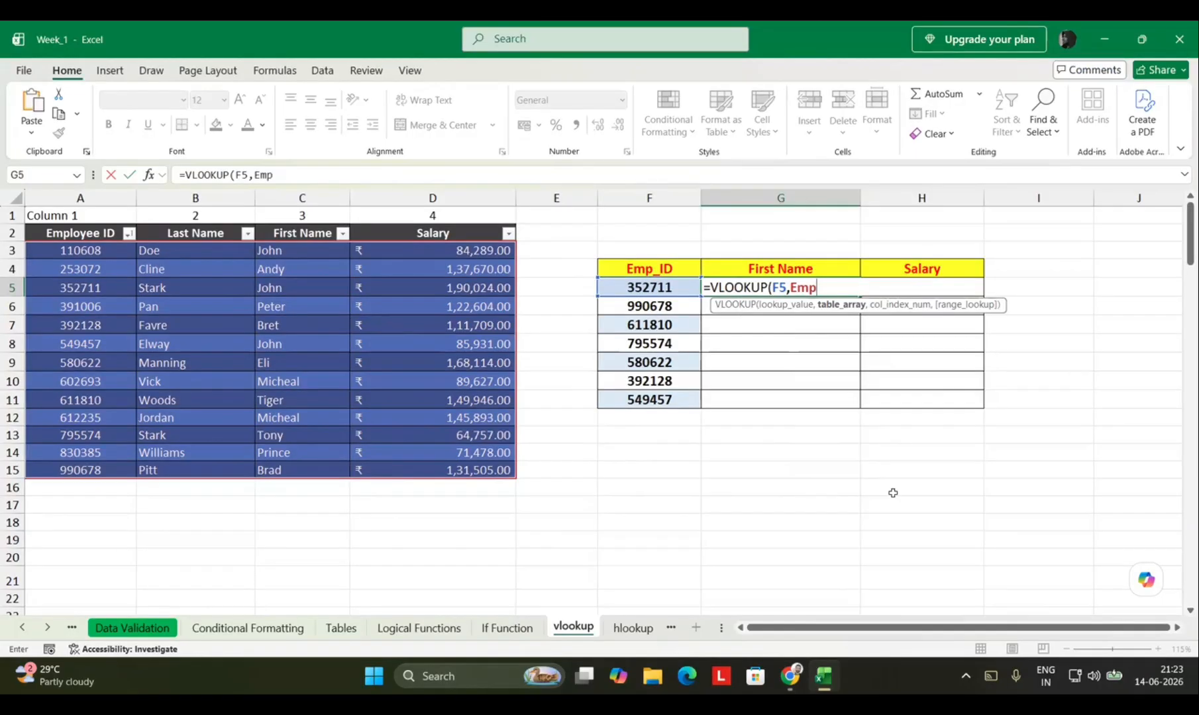
{"action": "type", "text": ","}
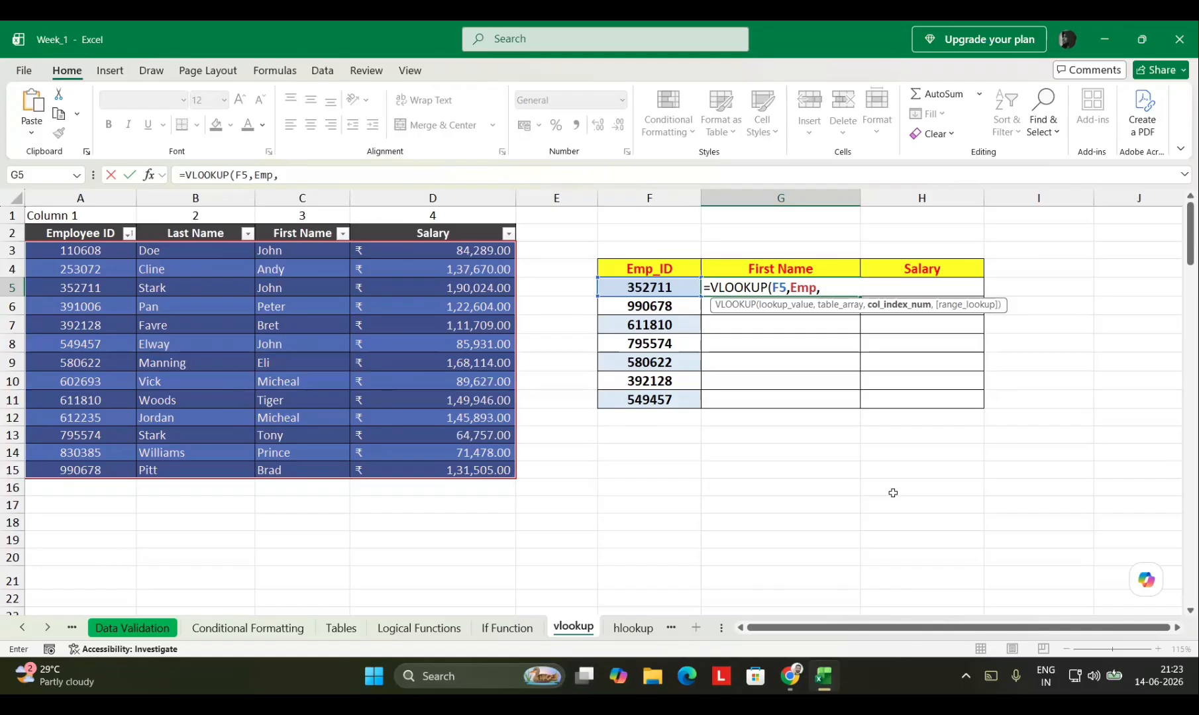
{"action": "type", "text": "3,"}
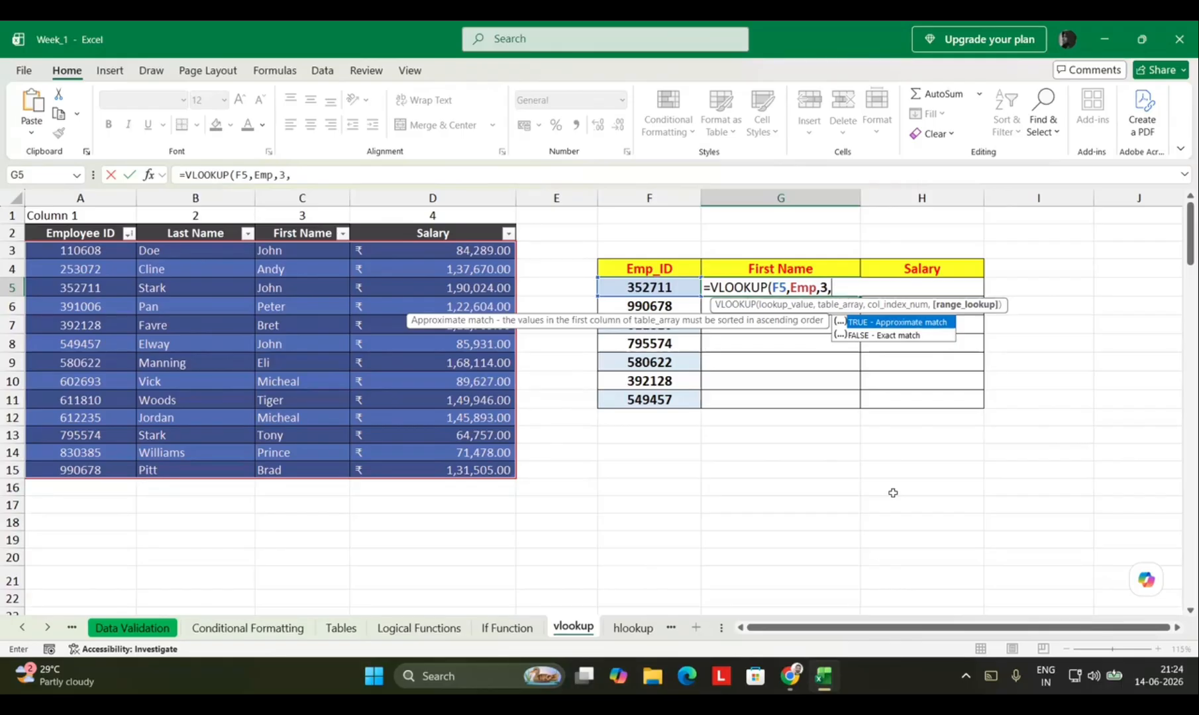
{"action": "key", "text": "Tab"}
{"action": "type", "text": ")"}
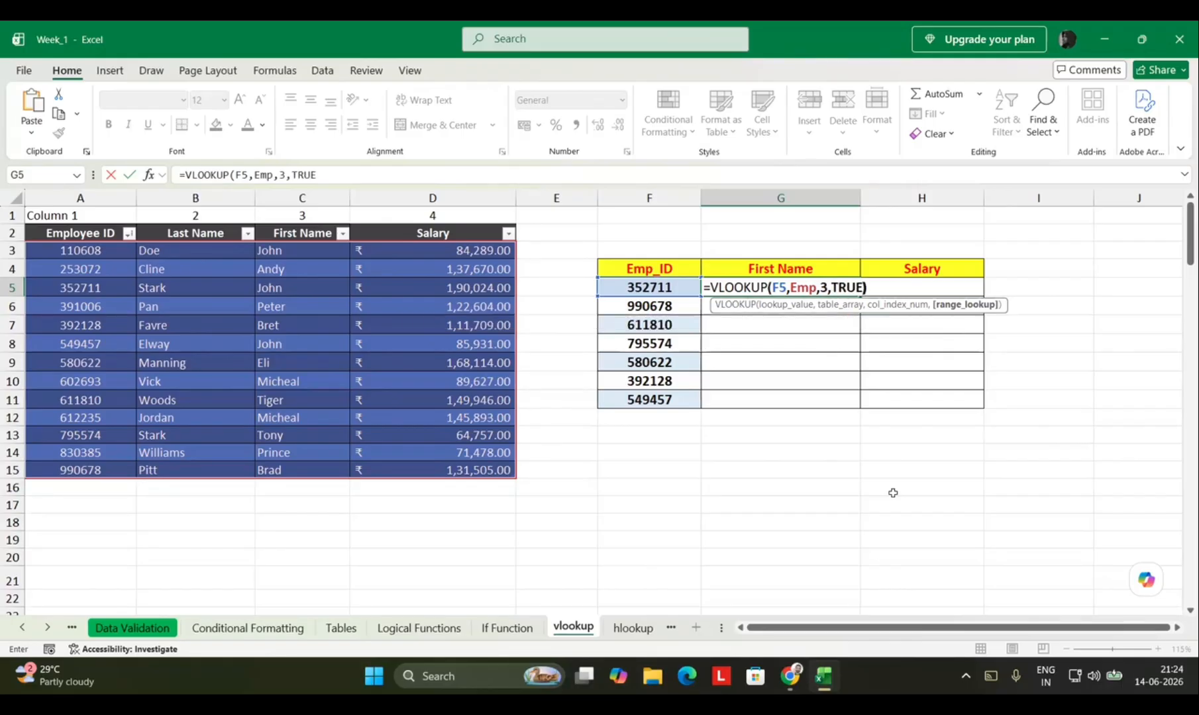
{"action": "key", "text": "Return"}
{"action": "key", "text": "Up"}
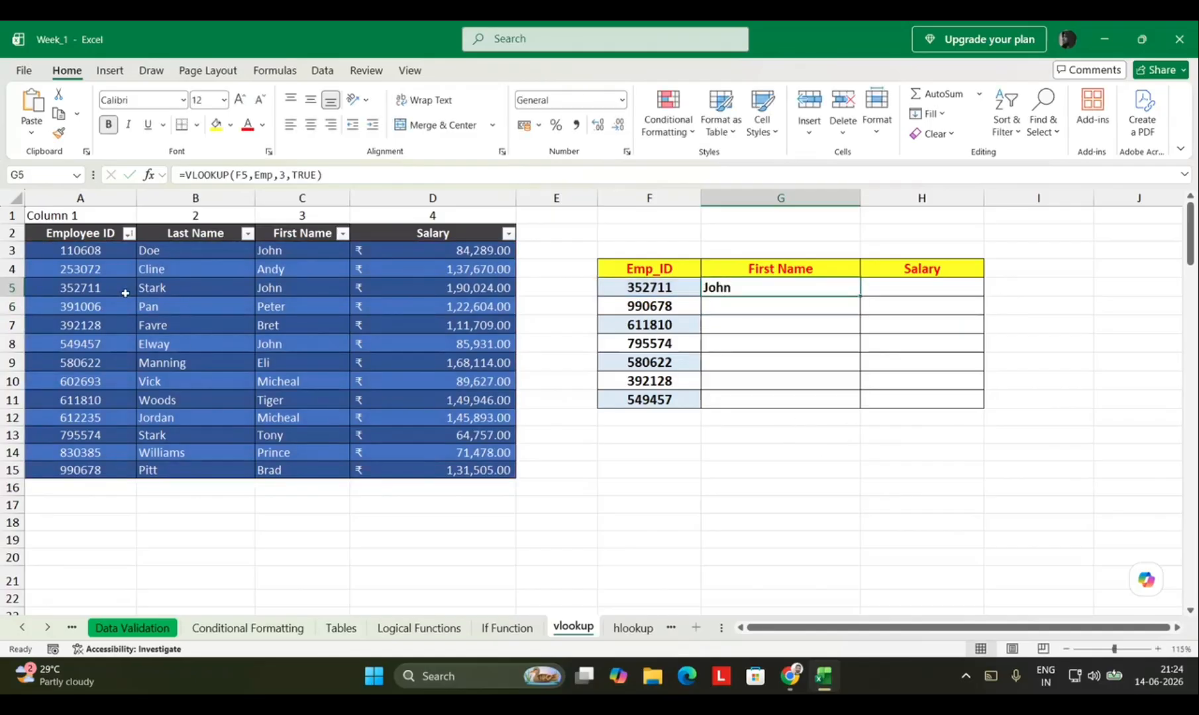
Check the source record matching F5 and fill the G5 formula down through G11
{"action": "left_click", "coordinate": [100, 288]}
{"action": "left_click", "coordinate": [294, 288]}
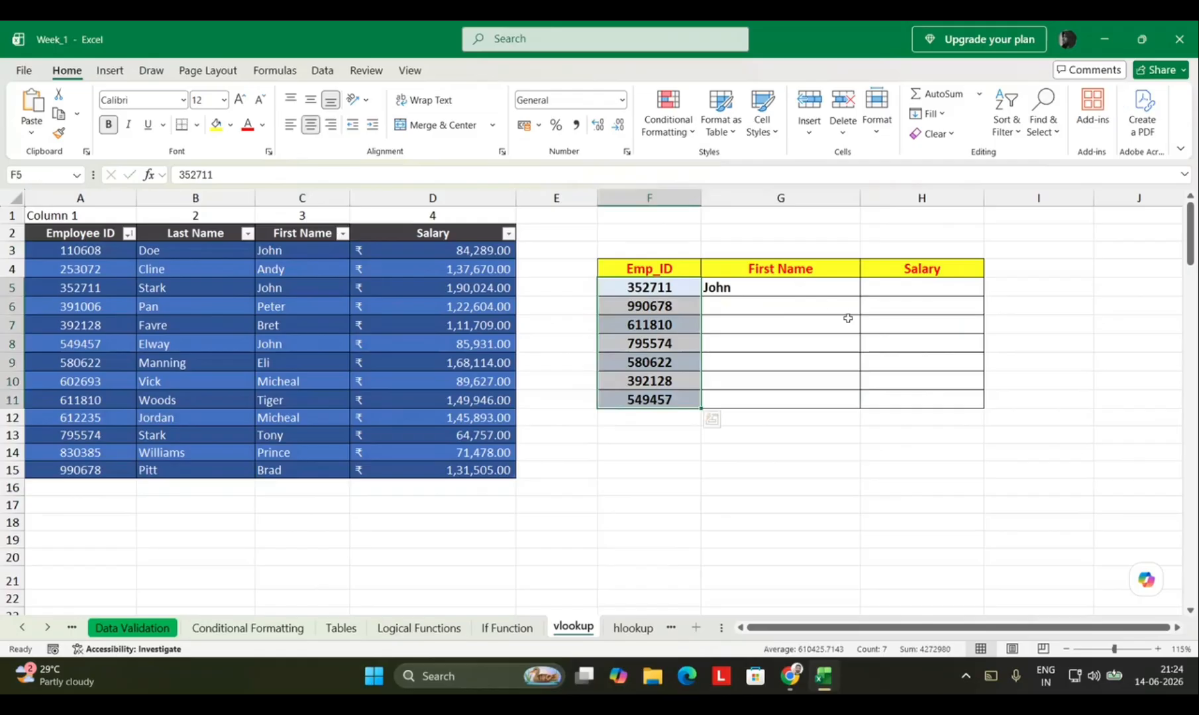
{"action": "left_click", "coordinate": [840, 289]}
{"action": "double_click", "coordinate": [861, 297]}
{"action": "left_click", "coordinate": [898, 491]}
Examine the sort order of the Employee ID values in A3:A15
{"action": "left_click_drag", "start_coordinate": [89, 249], "coordinate": [87, 471]}
{"action": "left_click", "coordinate": [407, 522]}
{"action": "left_click", "coordinate": [103, 248]}
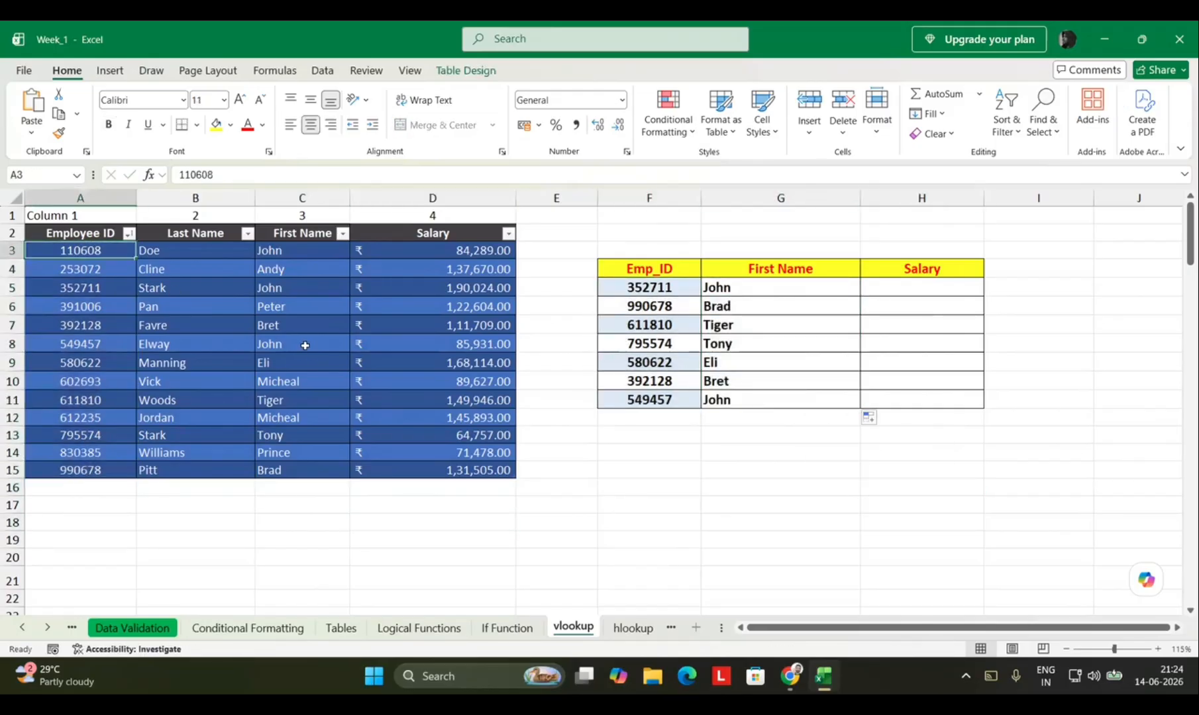
{"action": "key", "text": "Down"}
{"action": "key", "text": "Down"}
{"action": "key", "text": "Down"}
{"action": "key", "text": "Down"}
{"action": "key", "text": "Down"}
{"action": "key", "text": "Down"}
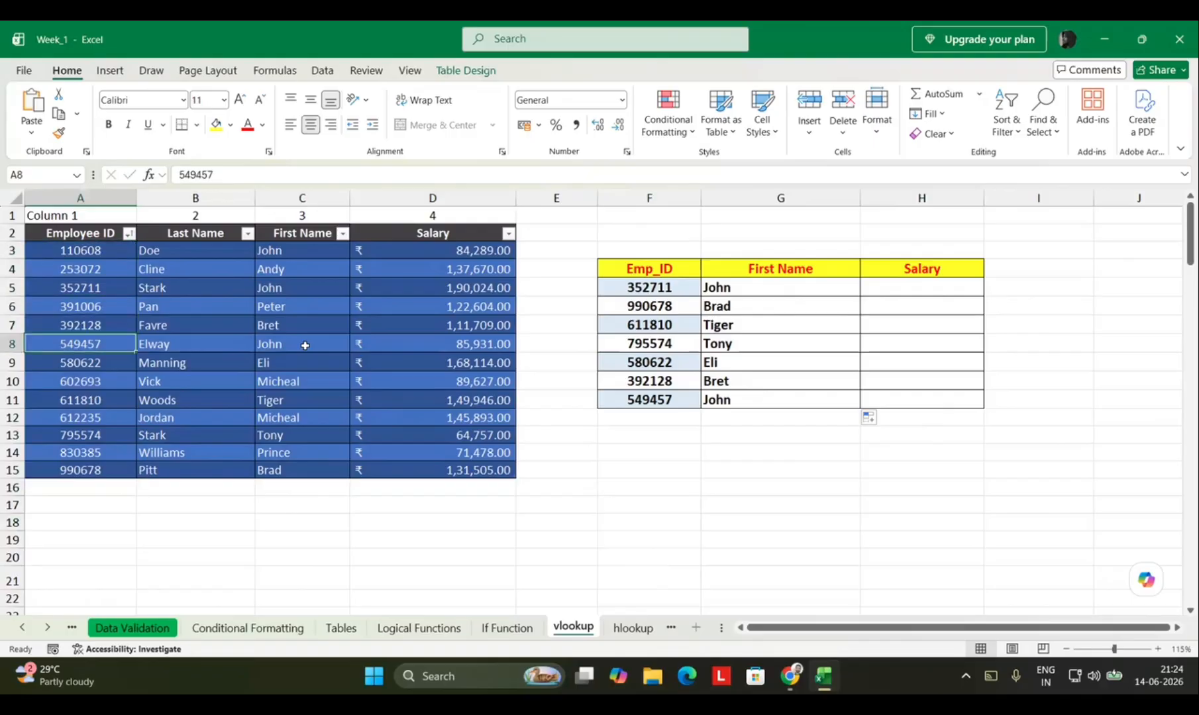
{"action": "key", "text": "Down"}
{"action": "key", "text": "Down"}
{"action": "key", "text": "Down"}
{"action": "key", "text": "Down"}
{"action": "key", "text": "Down"}
{"action": "key", "text": "Down"}
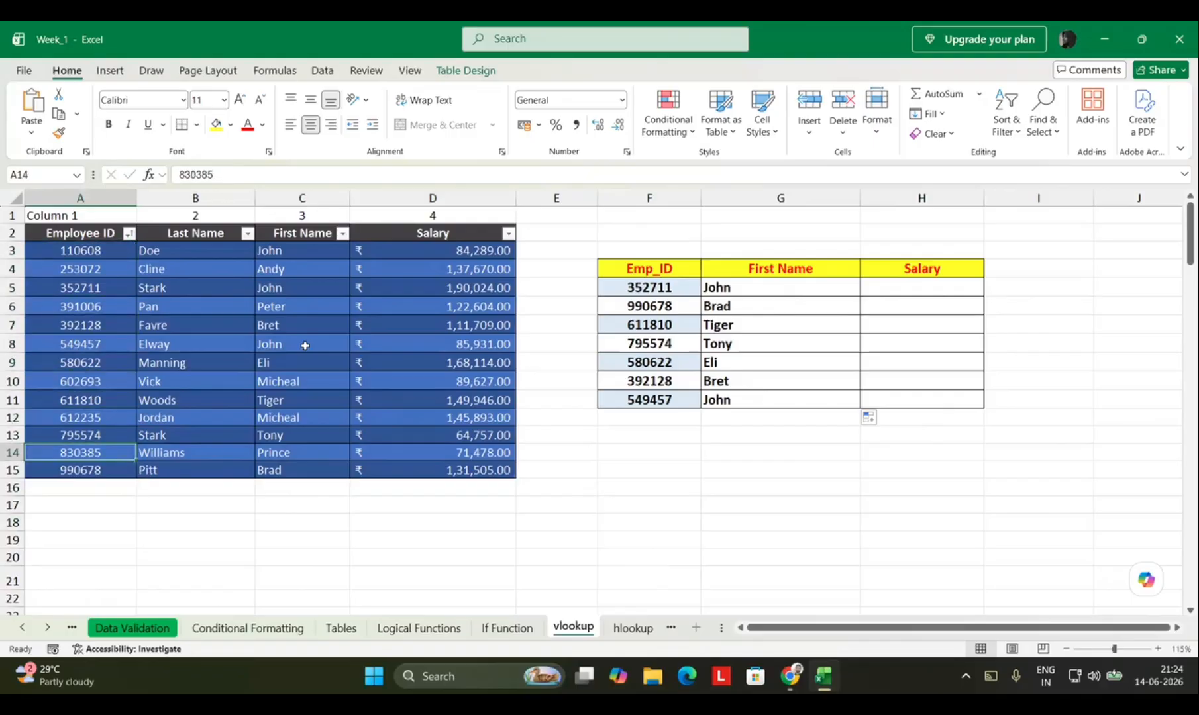
{"action": "key", "text": "Right"}
{"action": "key", "text": "Right"}
{"action": "key", "text": "Right"}
{"action": "key", "text": "Right"}
{"action": "key", "text": "Right"}
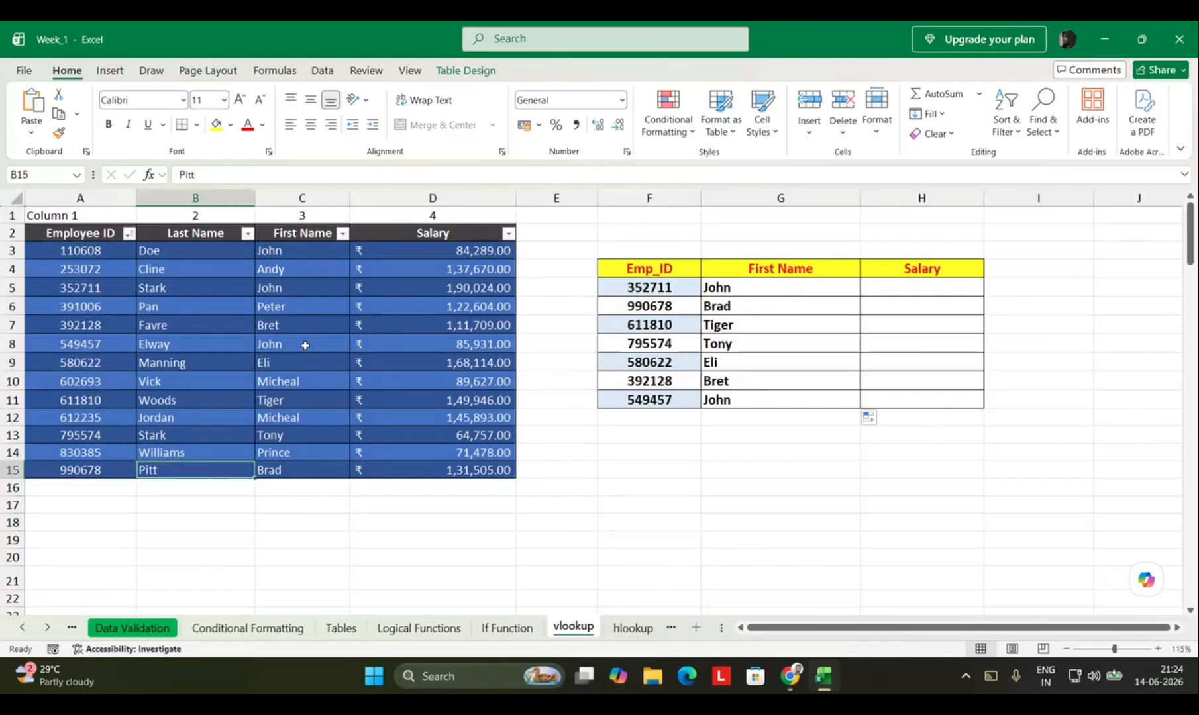
Undo and reapply the last fill of the First Name formulas in G5:G11
{"action": "key", "text": "ctrl+z"}
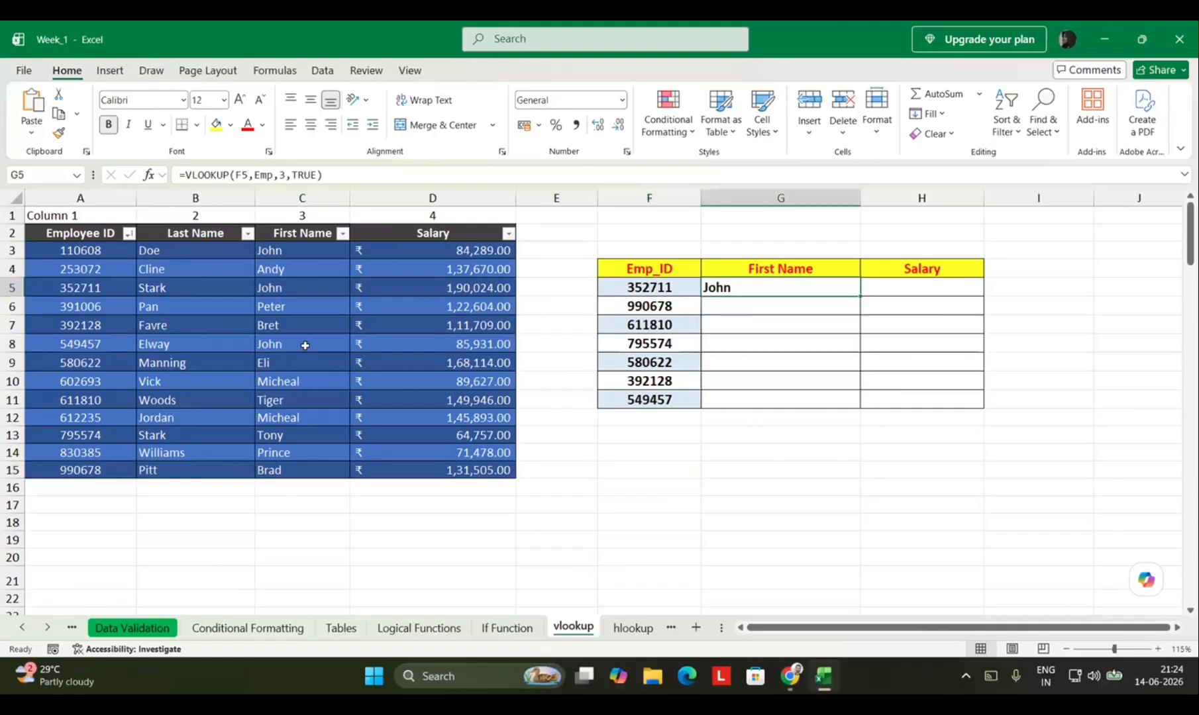
{"action": "key", "text": "ctrl+y"}
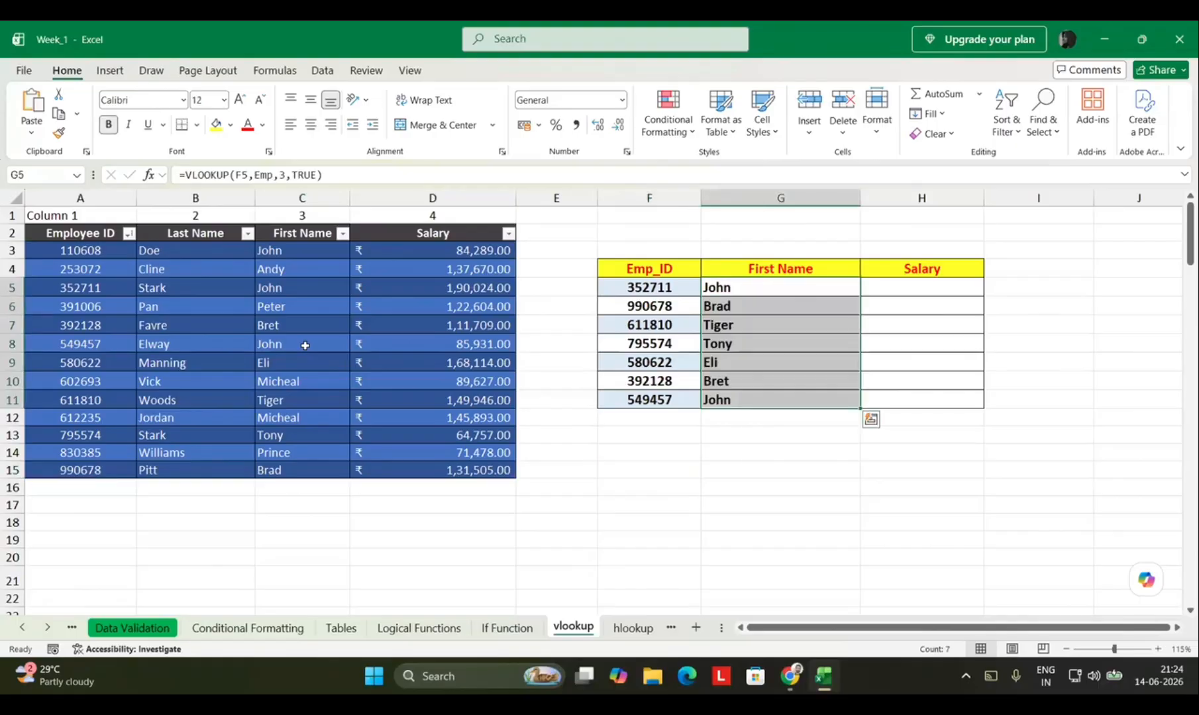
Sort the employee source table by Employee ID from largest to smallest
{"action": "key", "text": "Left"}
{"action": "key", "text": "Left"}
{"action": "key", "text": "Left"}
{"action": "key", "text": "Left"}
{"action": "key", "text": "Left"}
{"action": "key", "text": "Left"}
{"action": "key", "text": "Up"}
{"action": "key", "text": "Up"}
{"action": "key", "text": "shift+Down"}
{"action": "key", "text": "Down"}
{"action": "key", "text": "Down"}
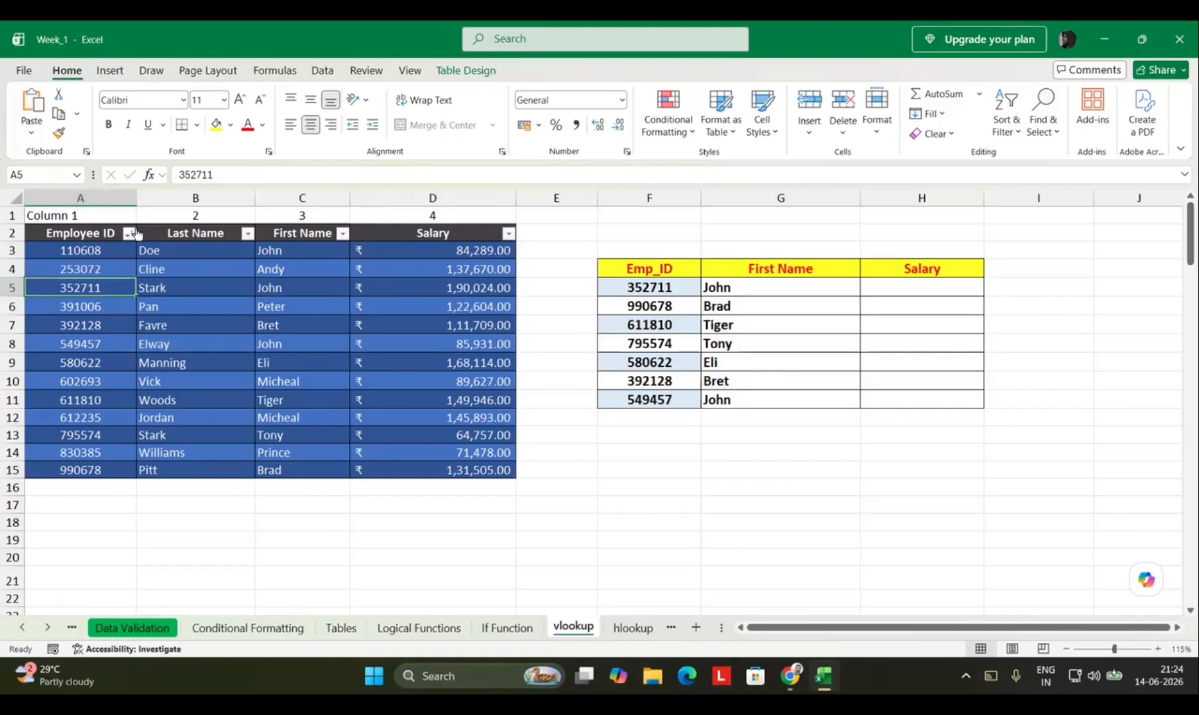
{"action": "left_click", "coordinate": [131, 233]}
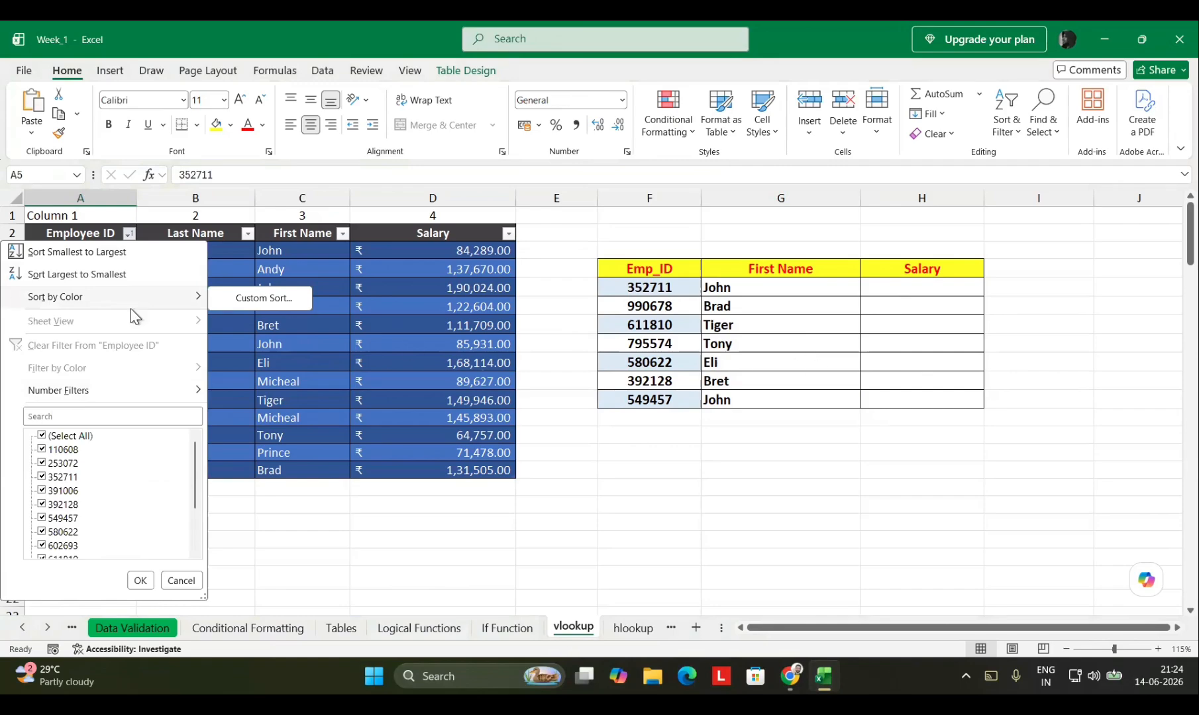
{"action": "left_click", "coordinate": [70, 275]}
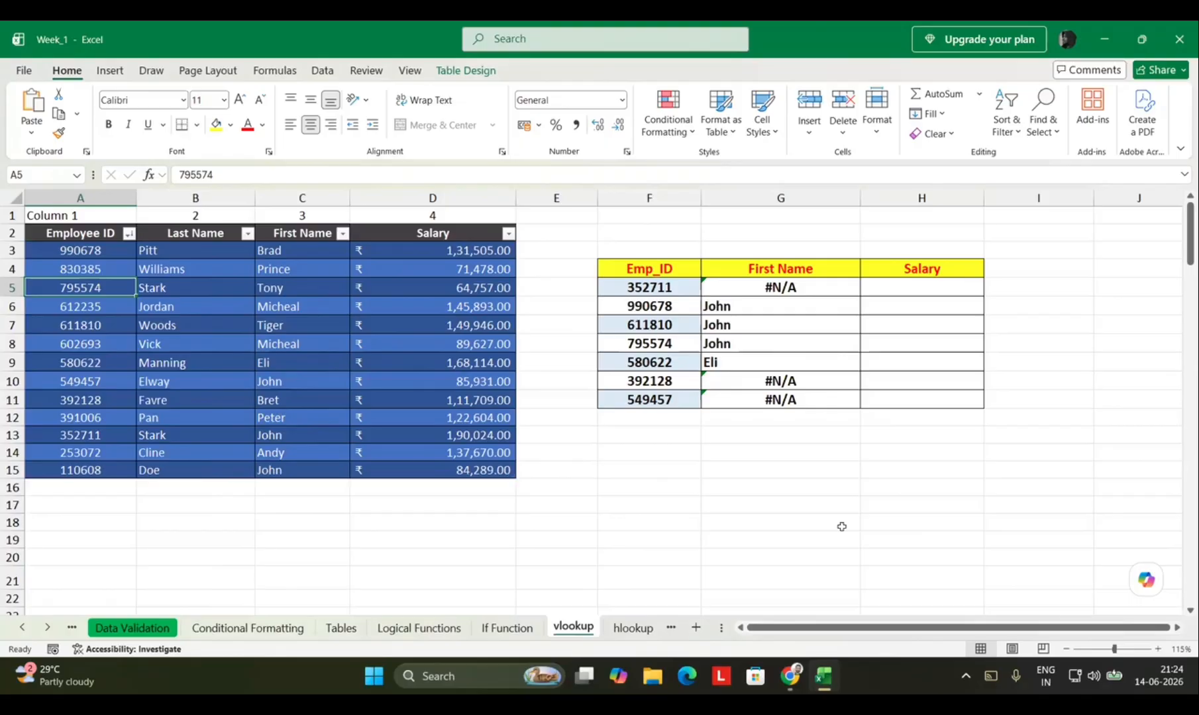
Undo the Employee ID sort and the First Name formulas in G5:G11
{"action": "key", "text": "ctrl+z"}
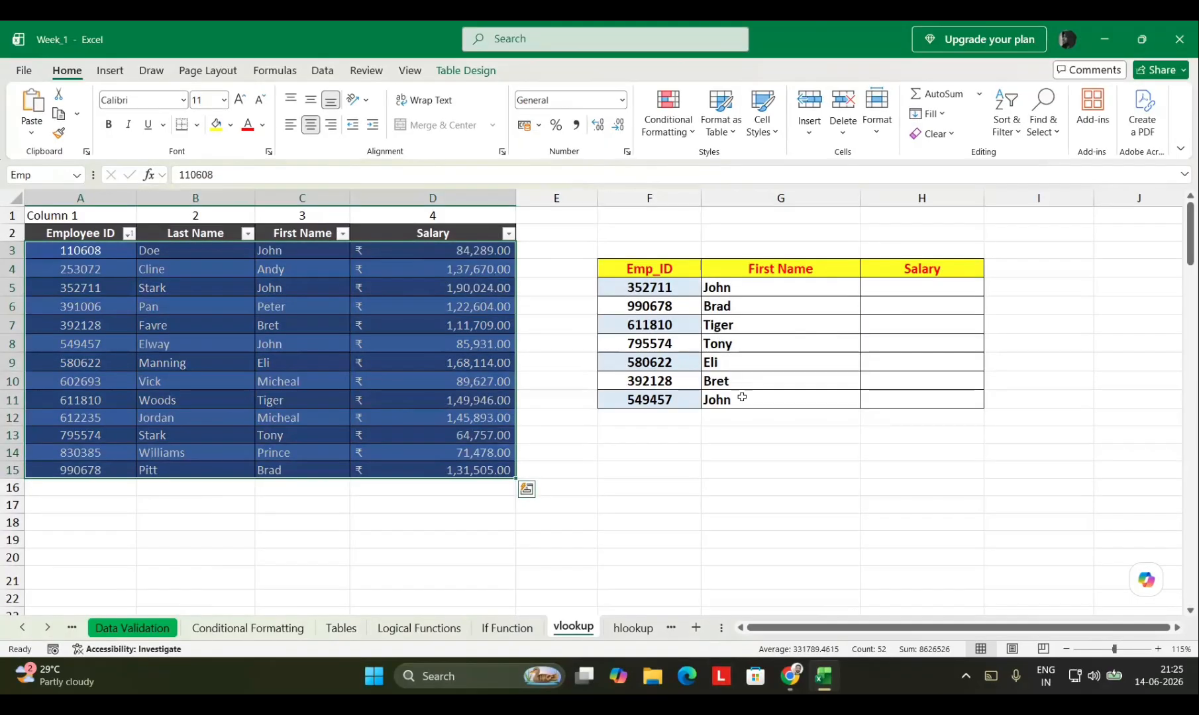
{"action": "key", "text": "ctrl+z"}
{"action": "key", "text": "ctrl+z"}
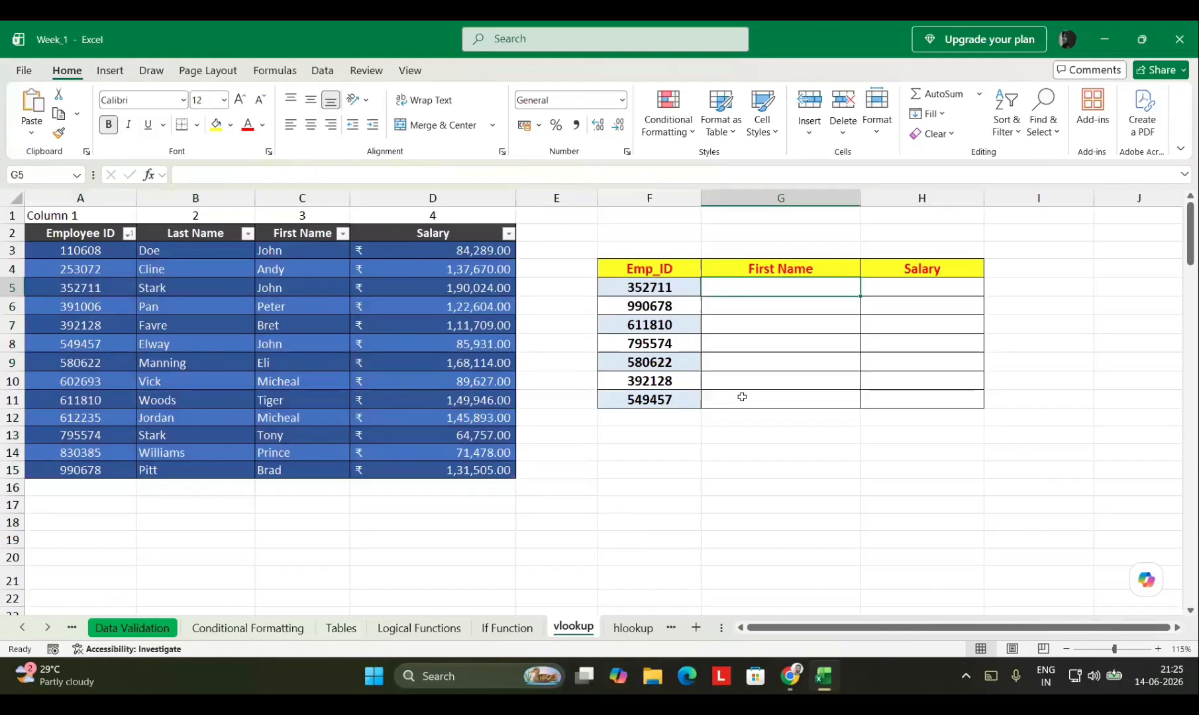
Start a VLOOKUP in G5 with F5 as lookup value, Emp as table array and 3 as column index
{"action": "type", "text": "="}
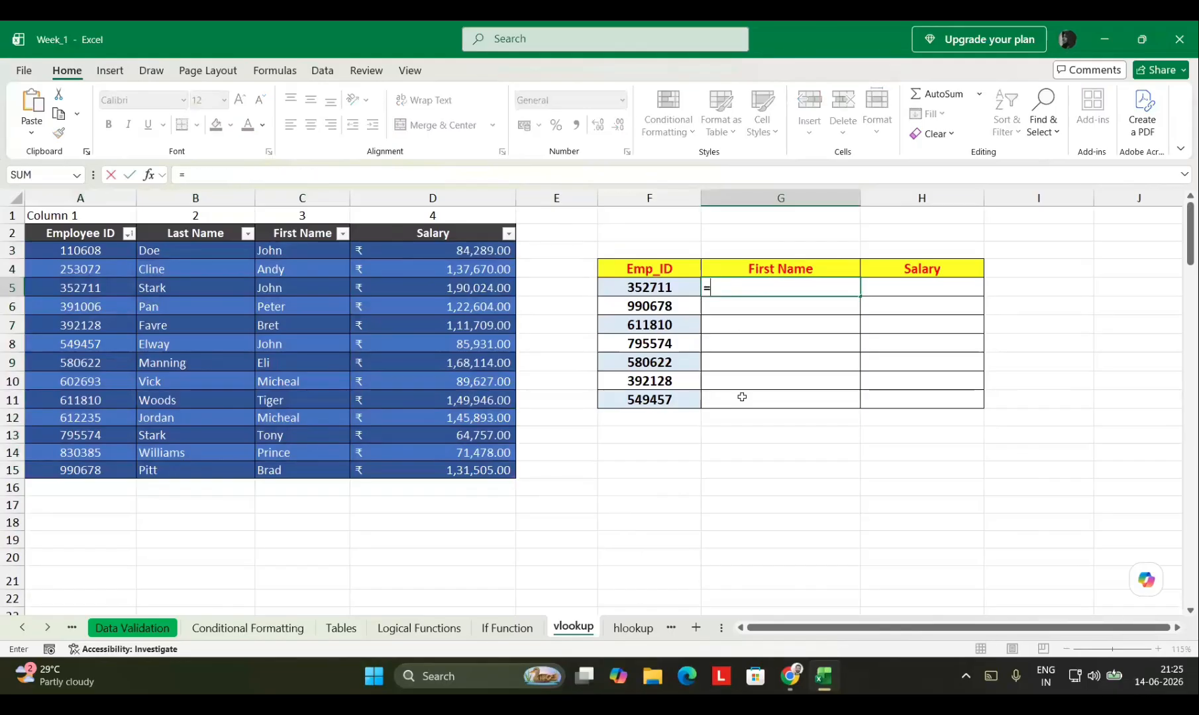
{"action": "type", "text": "VLOOKUP("}
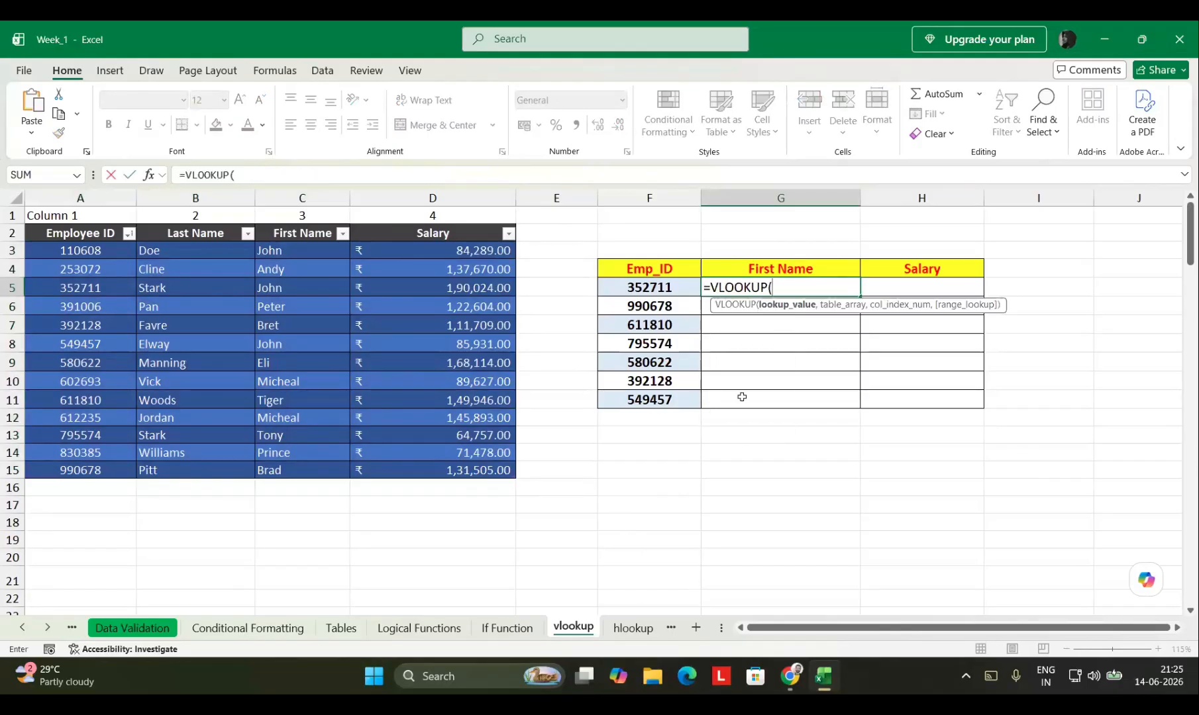
{"action": "key", "text": "Left"}
{"action": "type", "text": ",Emp"}
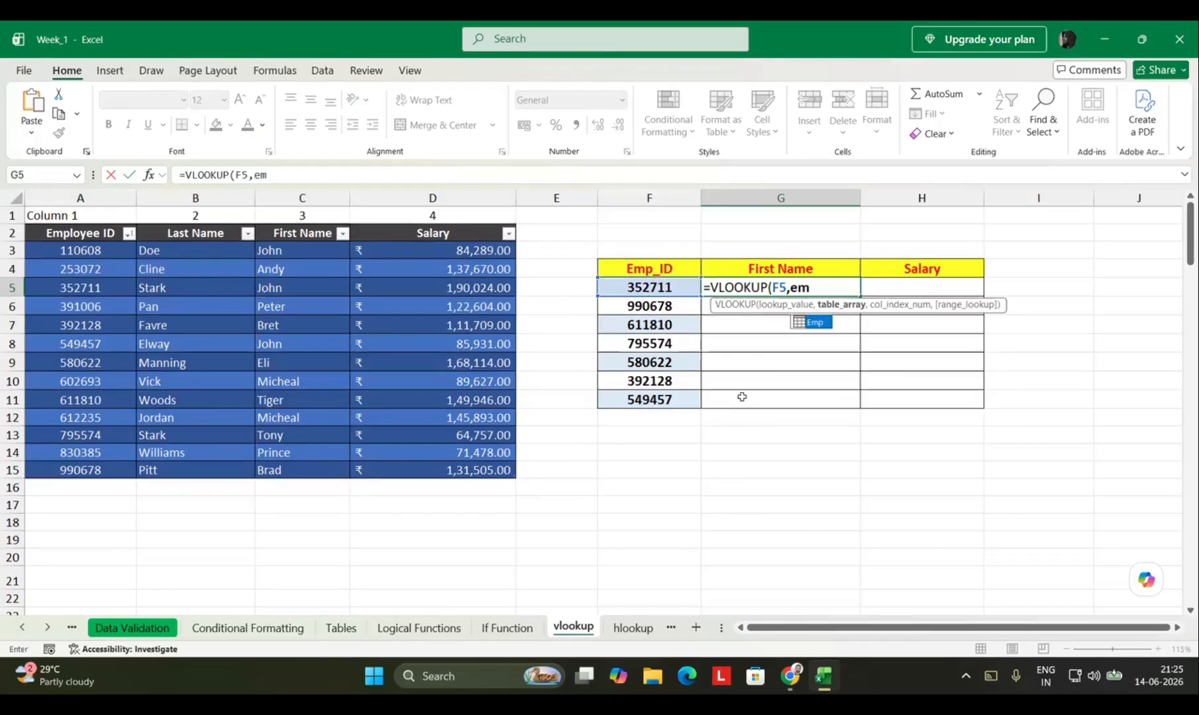
{"action": "type", "text": ","}
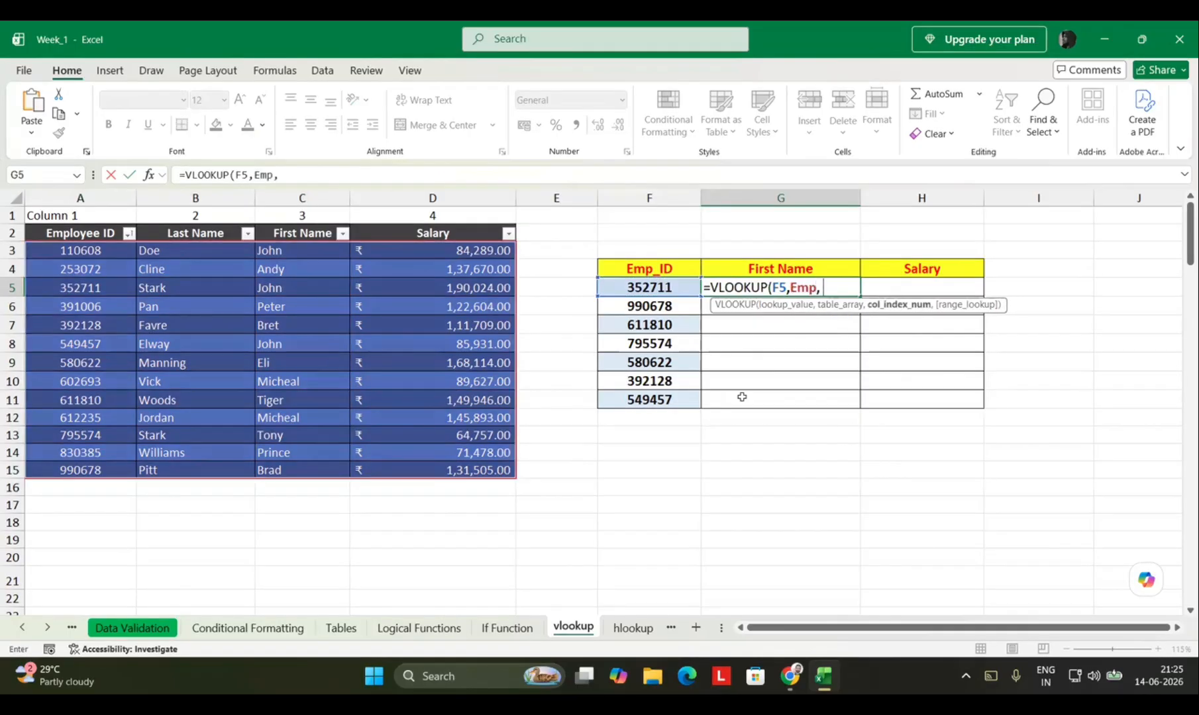
{"action": "type", "text": " 3"}
{"action": "type", "text": ","}
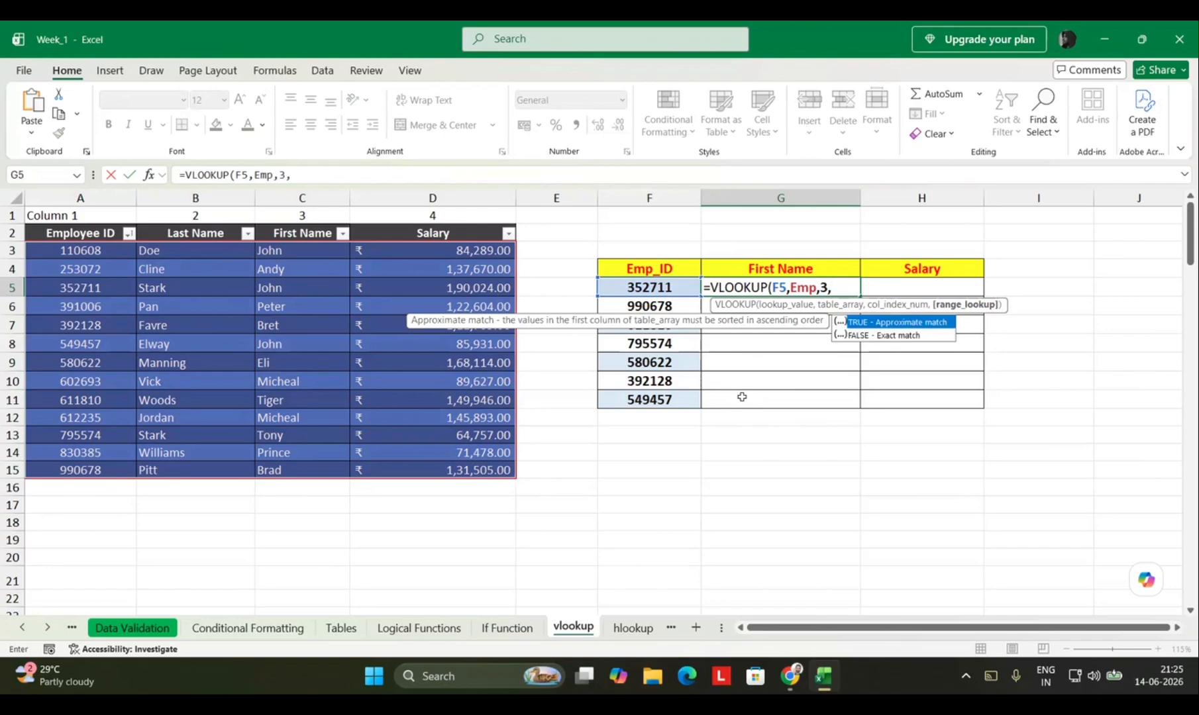
Finish the G5 formula with range lookup FALSE for an exact match and fill it down through G11
{"action": "key", "text": "Down"}
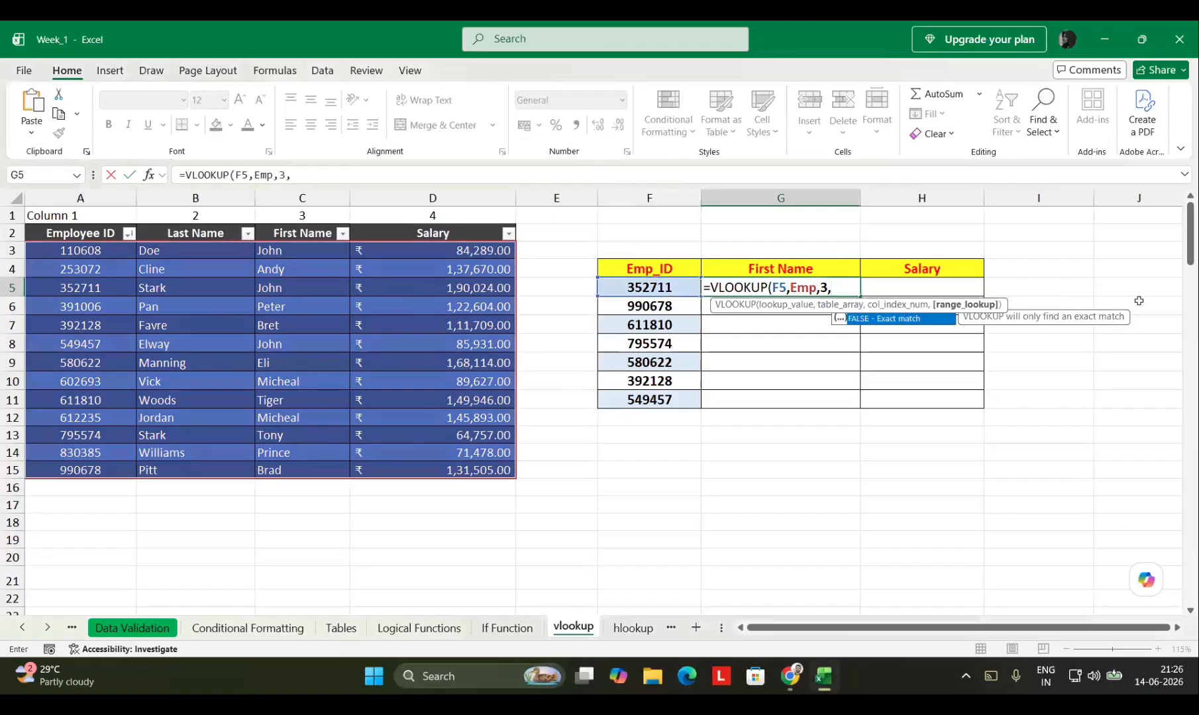
{"action": "key", "text": "Up"}
{"action": "key", "text": "Down"}
{"action": "key", "text": "Tab"}
{"action": "type", "text": ")"}
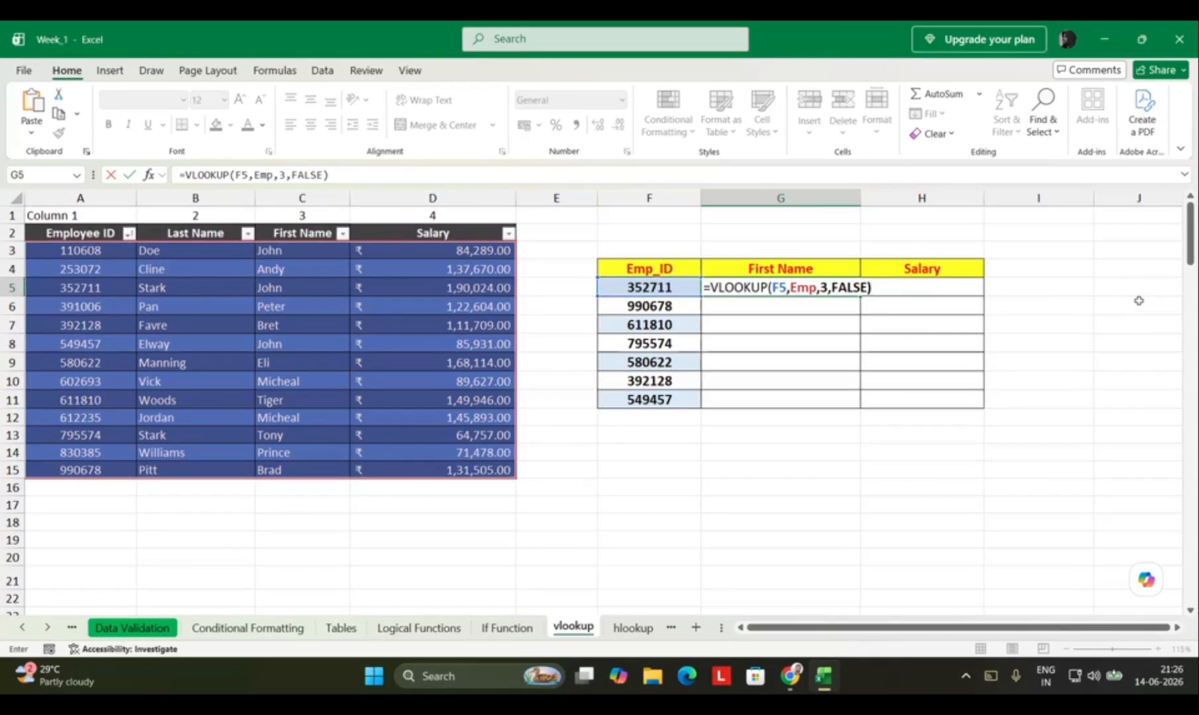
{"action": "key", "text": "Return"}
{"action": "left_click", "coordinate": [780, 287]}
{"action": "left_click_drag", "start_coordinate": [860, 296], "coordinate": [860, 405]}
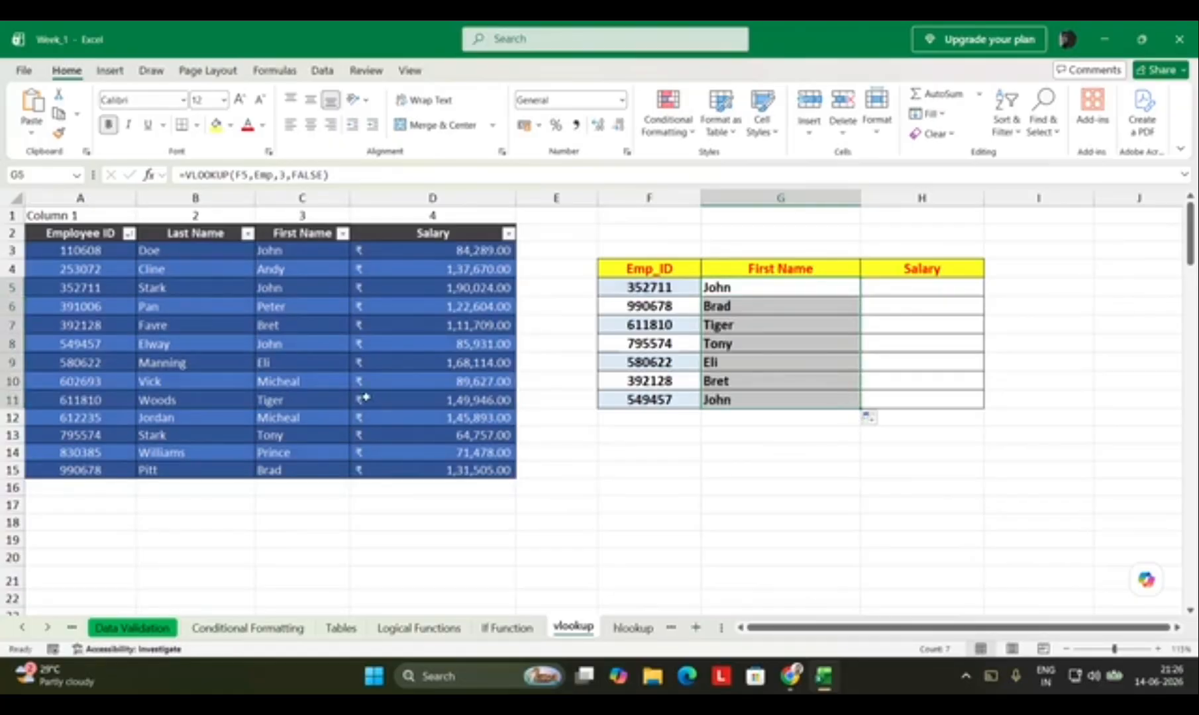
Sort the employee table by Employee ID in descending order to test the exact-match formulas, and undo the sort
{"action": "left_click", "coordinate": [129, 233]}
{"action": "left_click", "coordinate": [93, 270]}
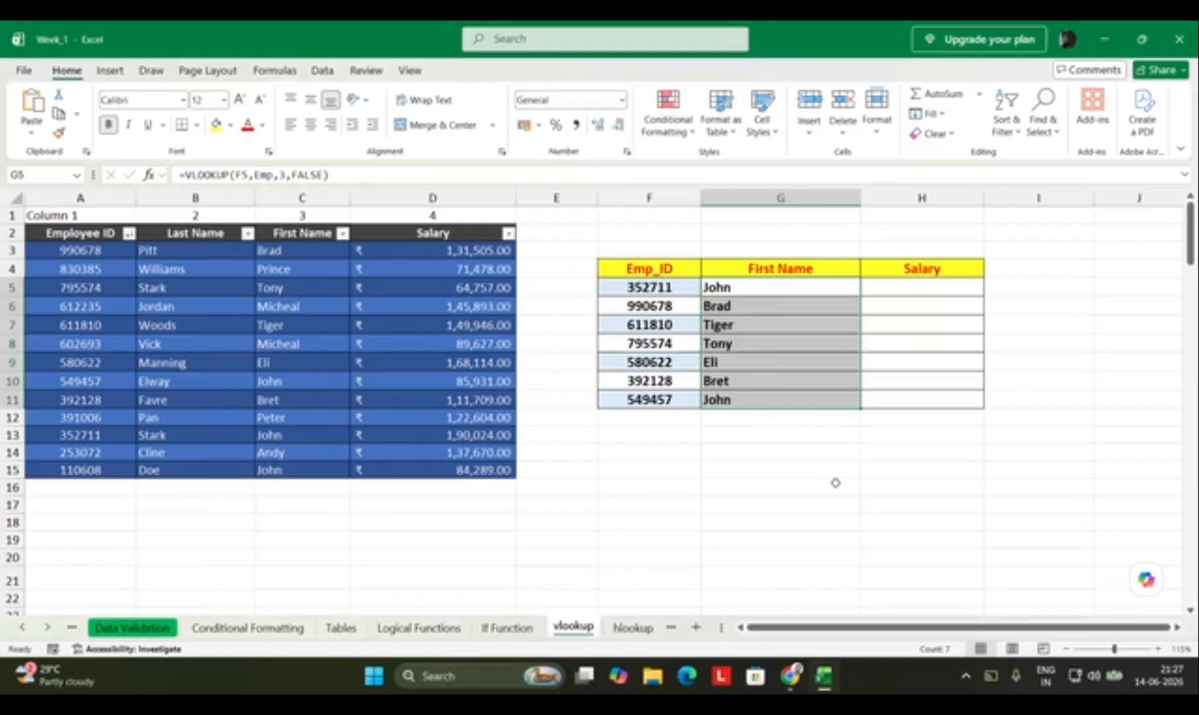
{"action": "key", "text": "ctrl+z"}
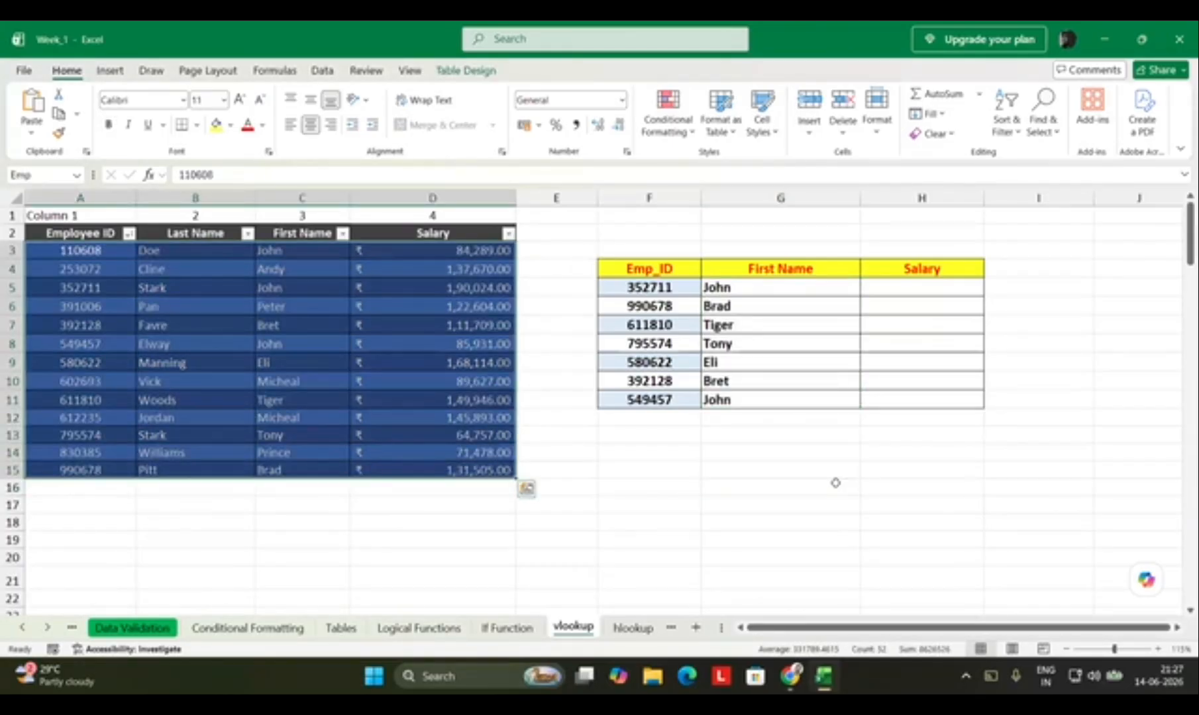
Select H5, the first empty cell under the Salary heading of the lookup table
{"action": "key", "text": "Right"}
{"action": "key", "text": "Right"}
{"action": "key", "text": "Right"}
{"action": "key", "text": "Right"}
{"action": "key", "text": "Right"}
{"action": "key", "text": "Right"}
{"action": "key", "text": "Right"}
{"action": "key", "text": "Right"}
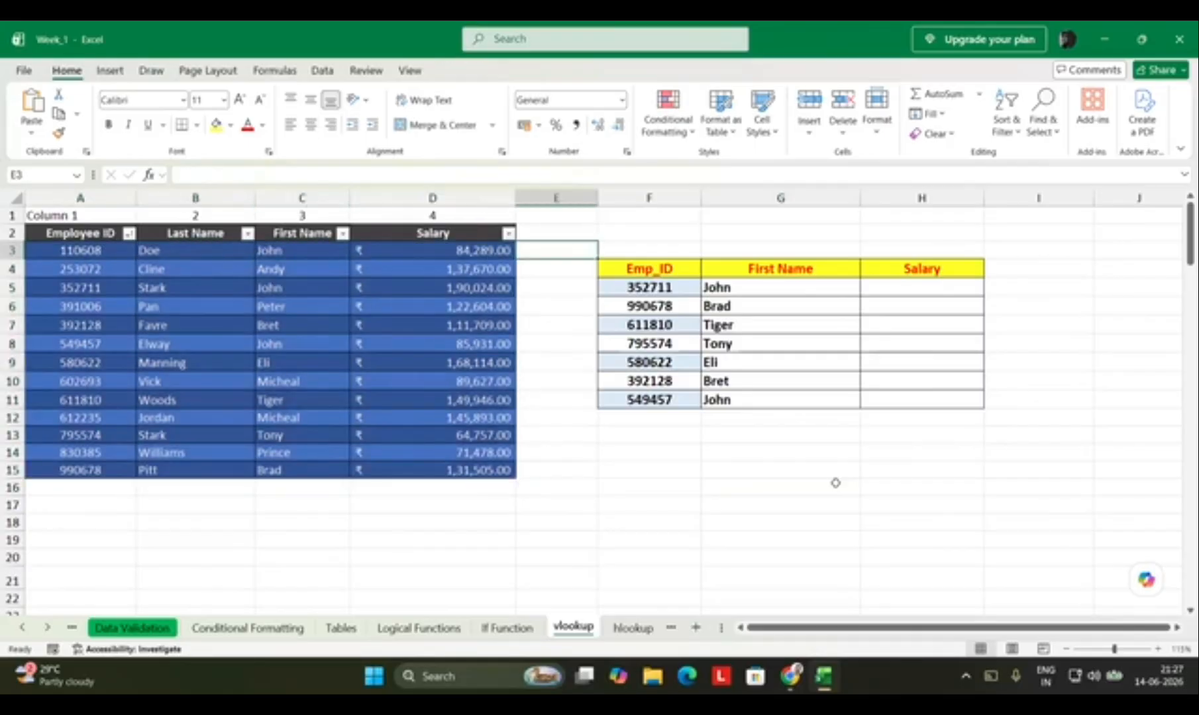
{"action": "key", "text": "Down"}
{"action": "key", "text": "Left"}
{"action": "key", "text": "Down"}
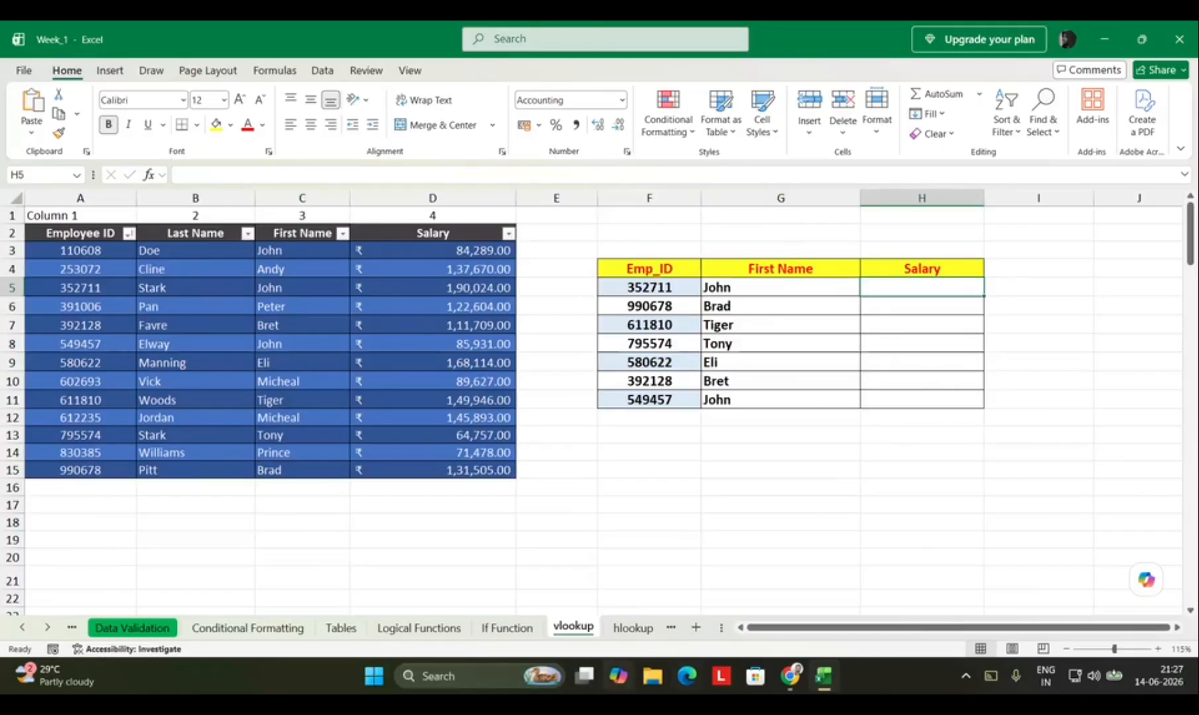
Switch to Copilot and start a Copilot Vision session that shares the Week_1 Excel window
{"action": "left_click", "coordinate": [619, 676]}
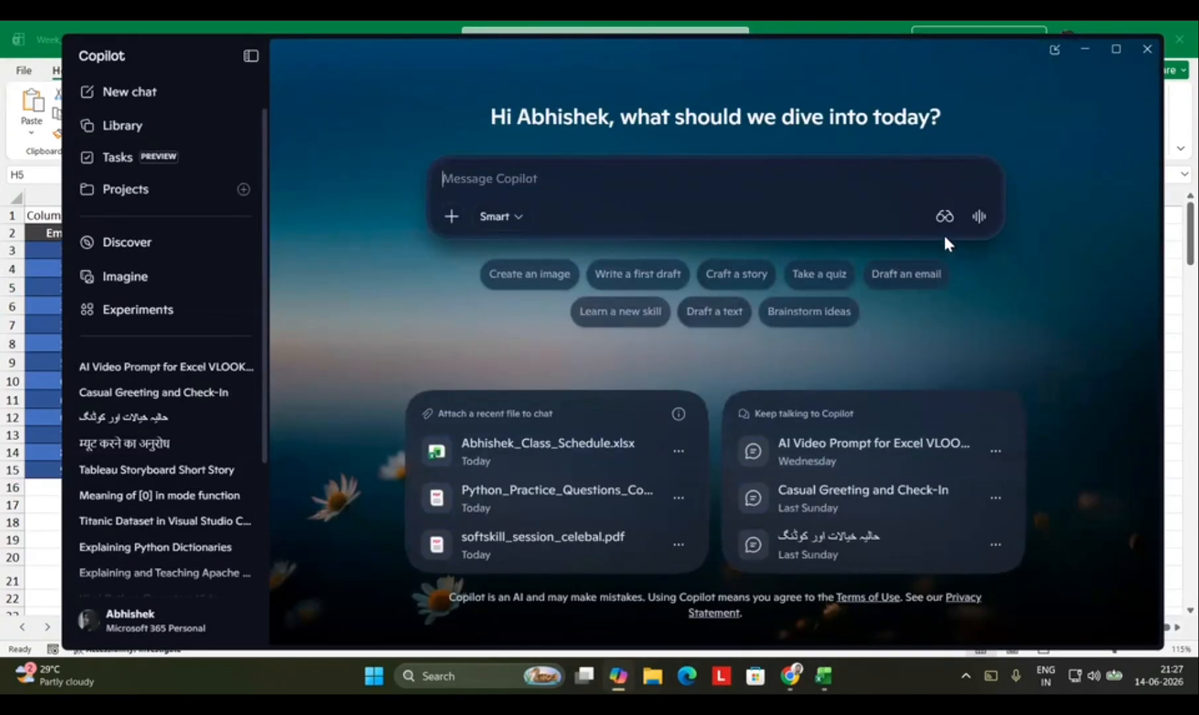
{"action": "left_click", "coordinate": [944, 216]}
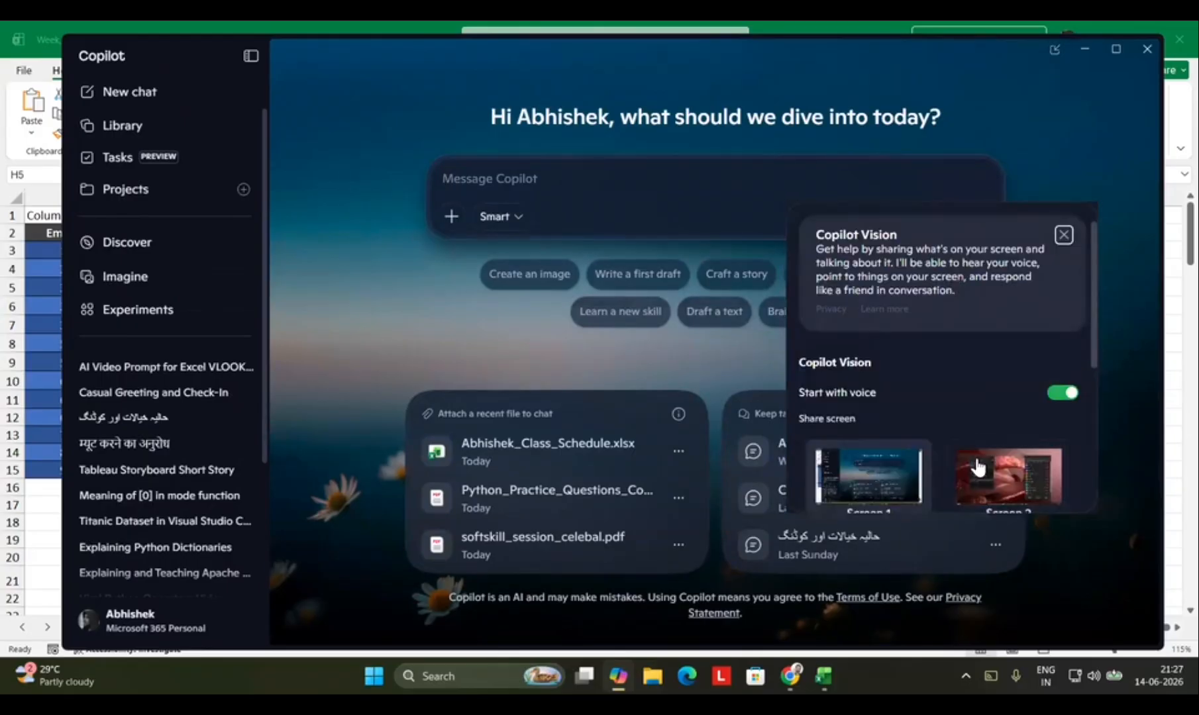
{"action": "scroll", "coordinate": [927, 468], "scroll_direction": "down", "scroll_amount": 3}
{"action": "left_click", "coordinate": [846, 395]}
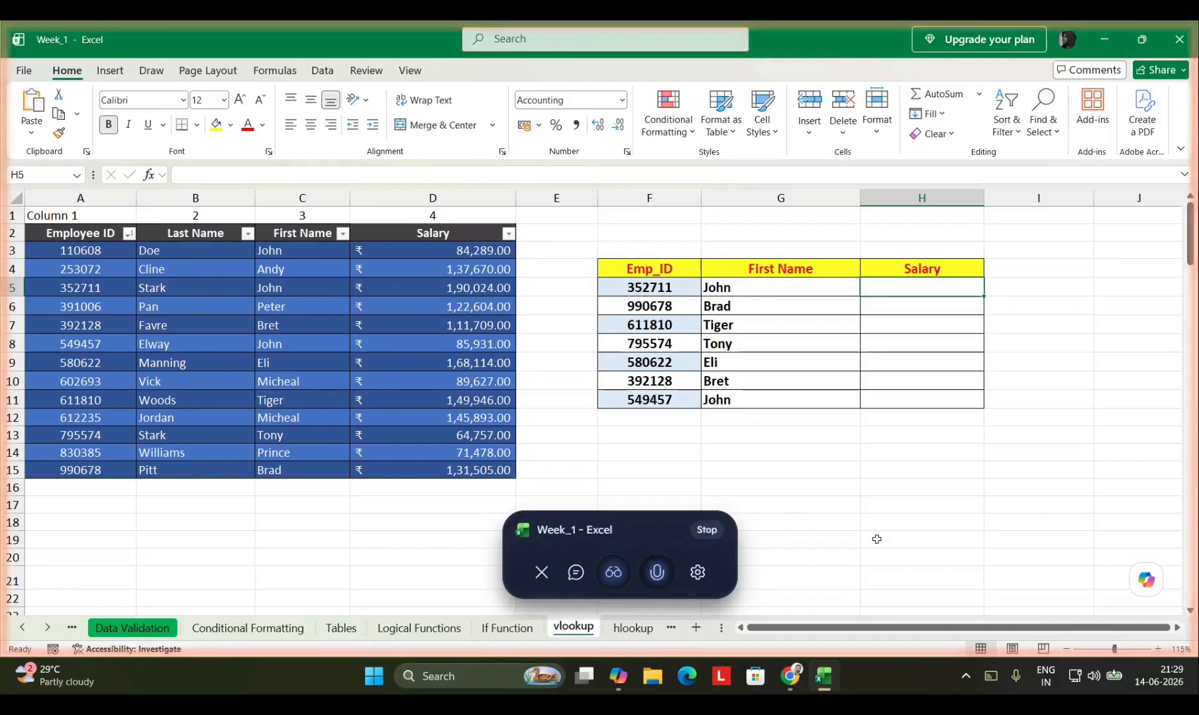
End the Copilot Vision session and minimize Copilot to return to the Week_1 workbook
{"action": "left_click", "coordinate": [541, 573]}
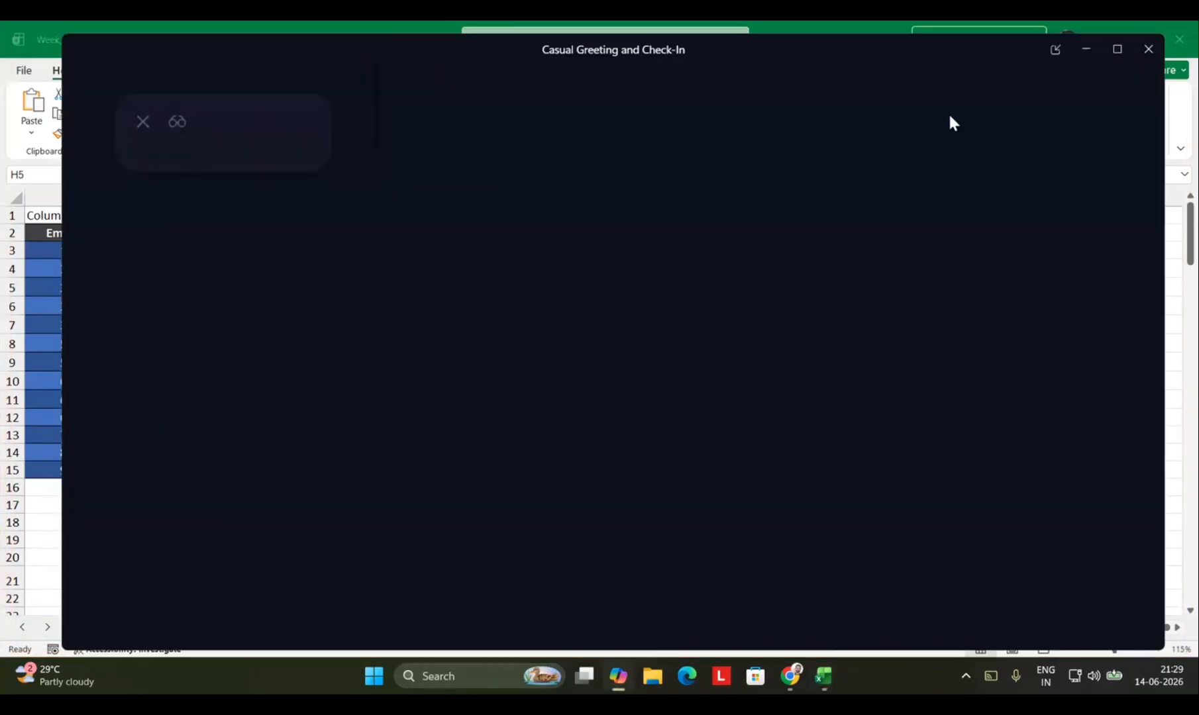
{"action": "left_click", "coordinate": [1085, 46]}
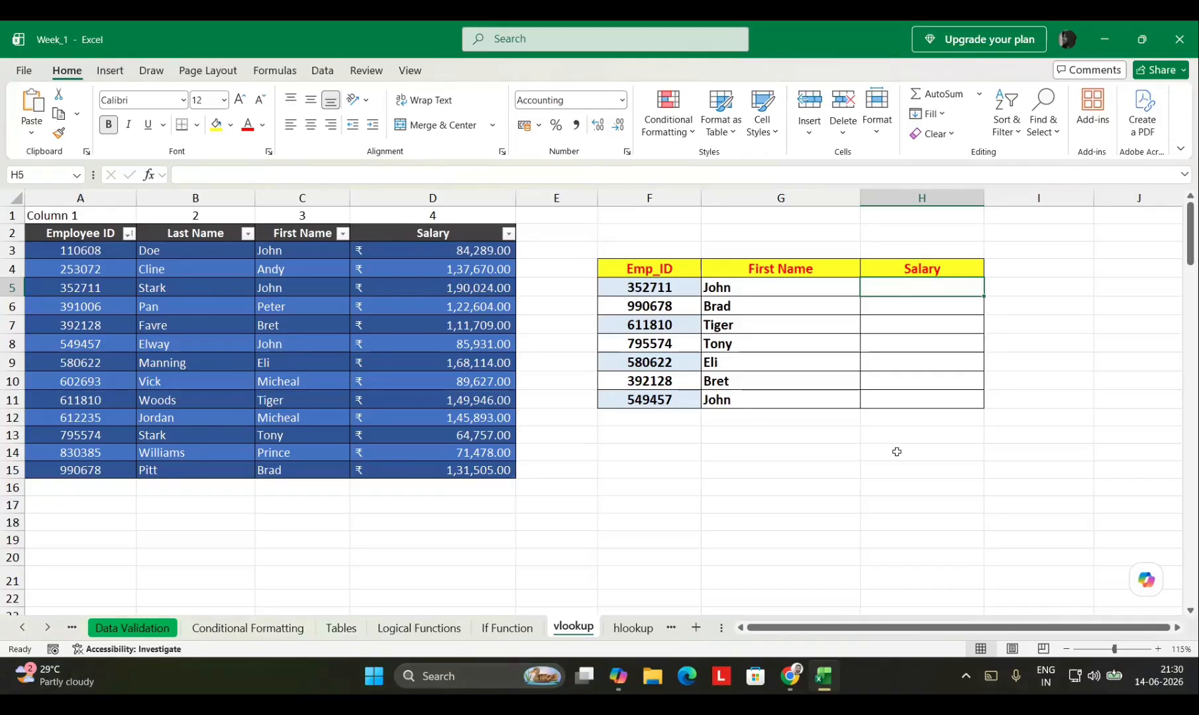
Enter =VLOOKUP(F5,Emp,4,FALSE) in H5 to return the salary for the employee ID in F5 by exact match
{"action": "type", "text": "=VLOOKUP("}
{"action": "key", "text": "Left"}
{"action": "key", "text": "Left"}
{"action": "key", "text": "Right"}
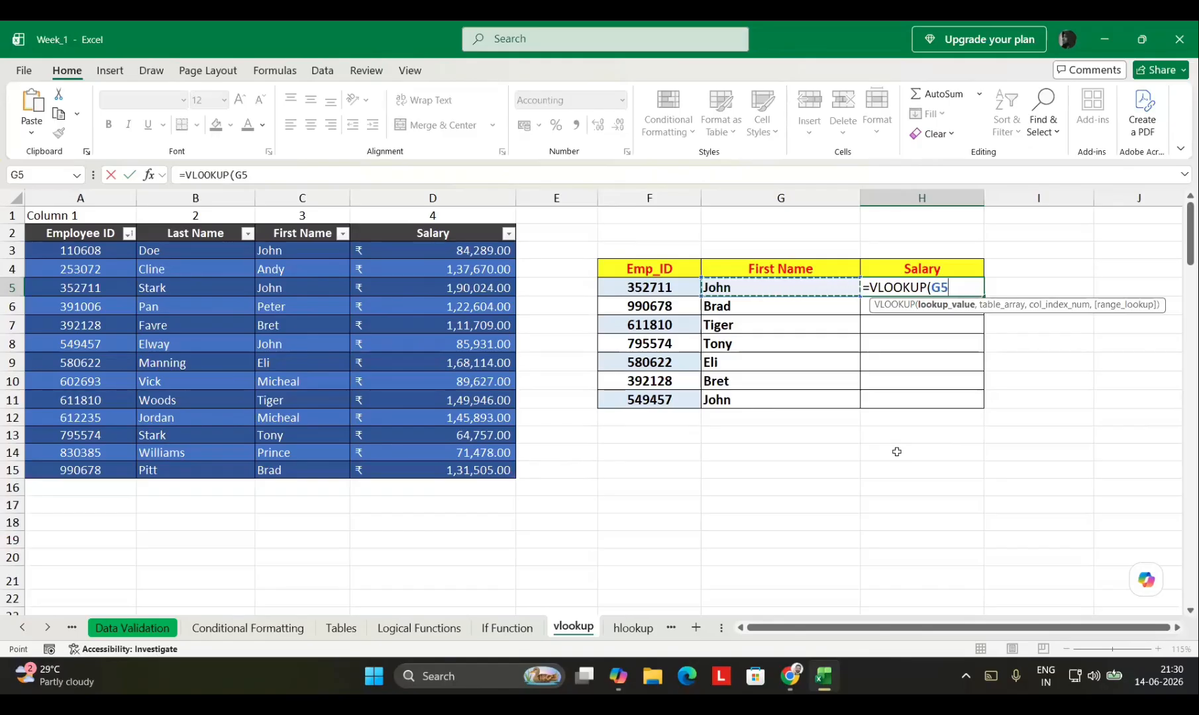
{"action": "key", "text": "Left"}
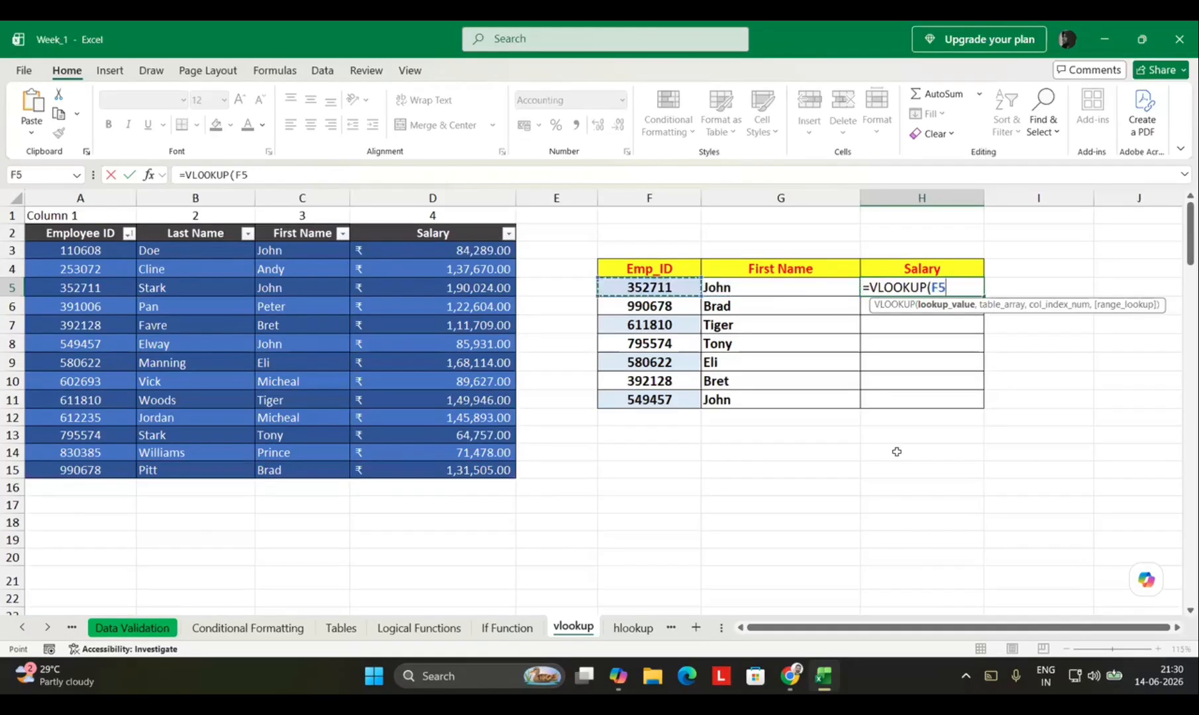
{"action": "type", "text": ",e"}
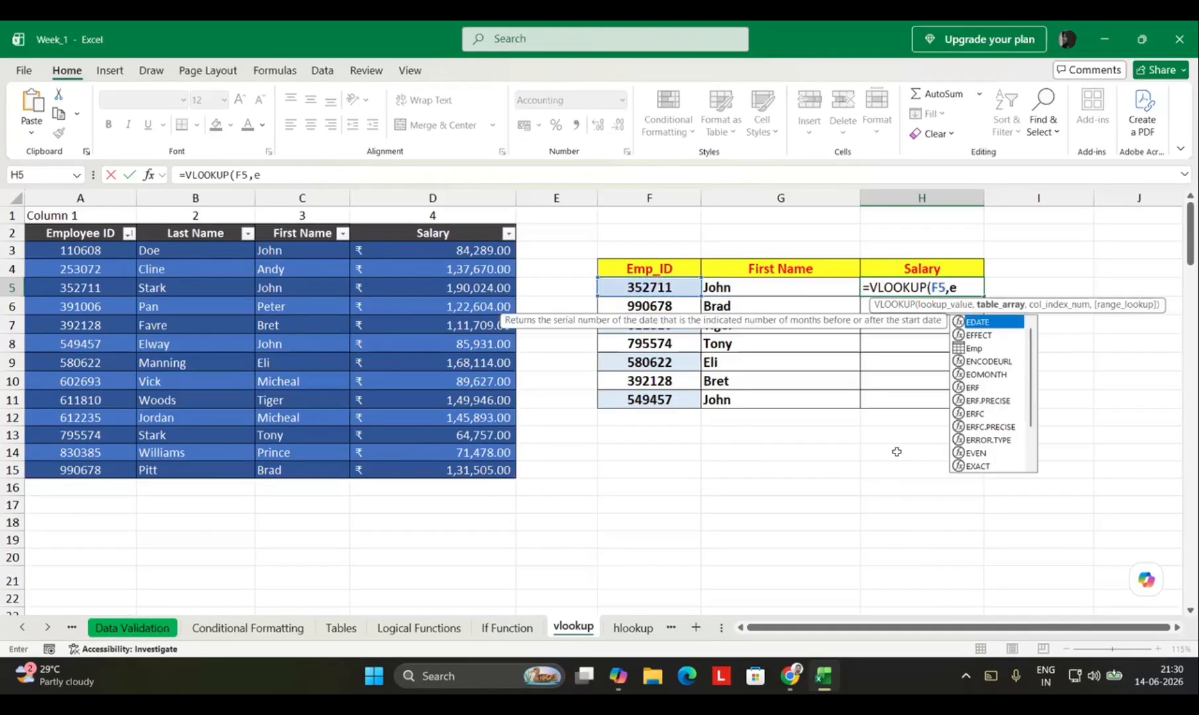
{"action": "key", "text": "Down"}
{"action": "key", "text": "Down"}
{"action": "key", "text": "Tab"}
{"action": "type", "text": ","}
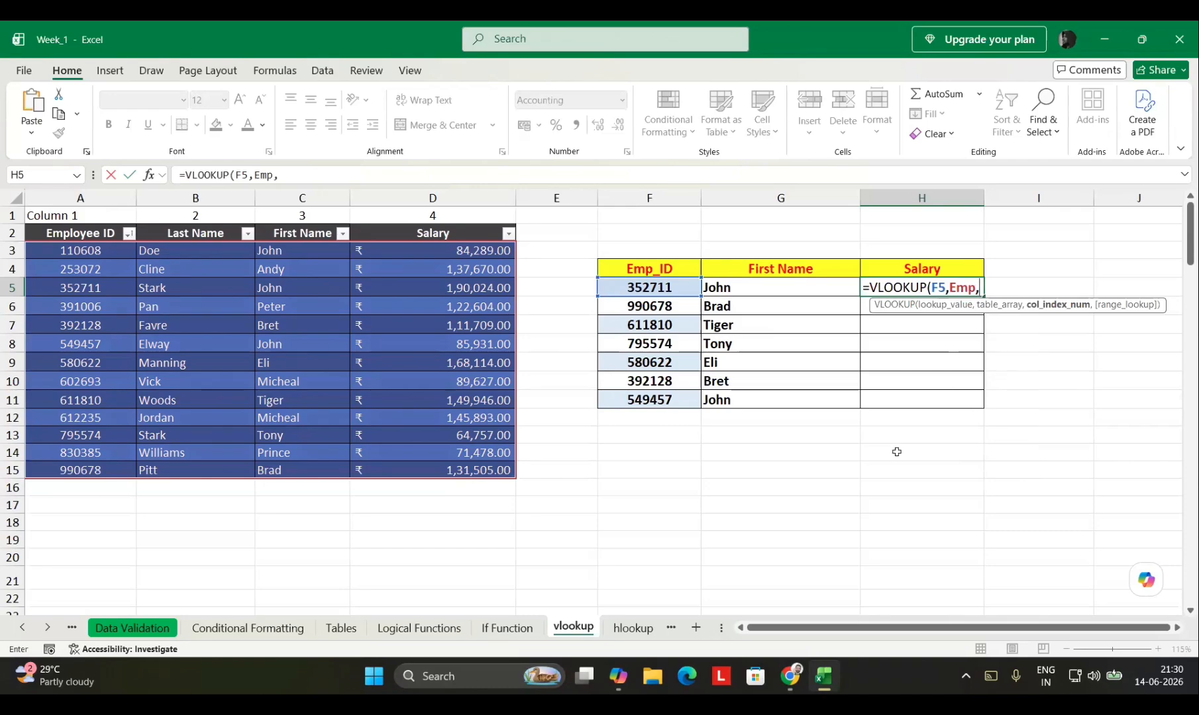
{"action": "type", "text": "4,"}
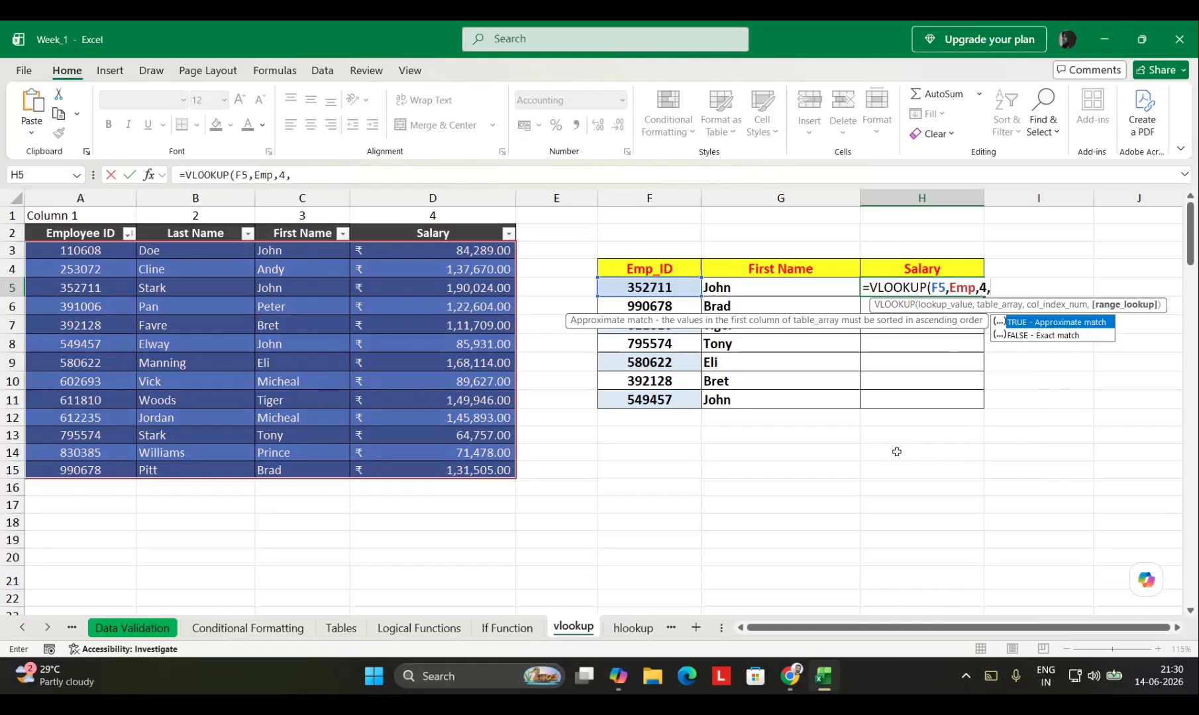
{"action": "key", "text": "Down"}
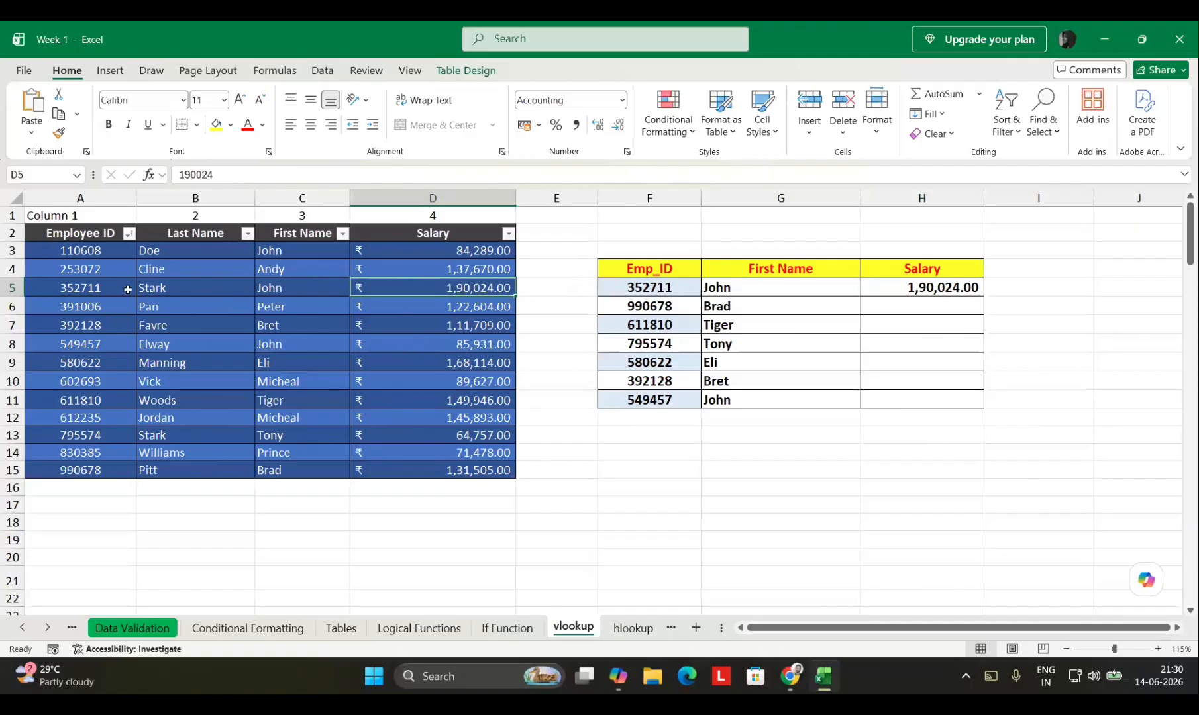
Check the H5 result against row 5 of the employee table and fill the Salary formula down through H11
{"action": "left_click", "coordinate": [98, 290]}
{"action": "left_click", "coordinate": [455, 285]}
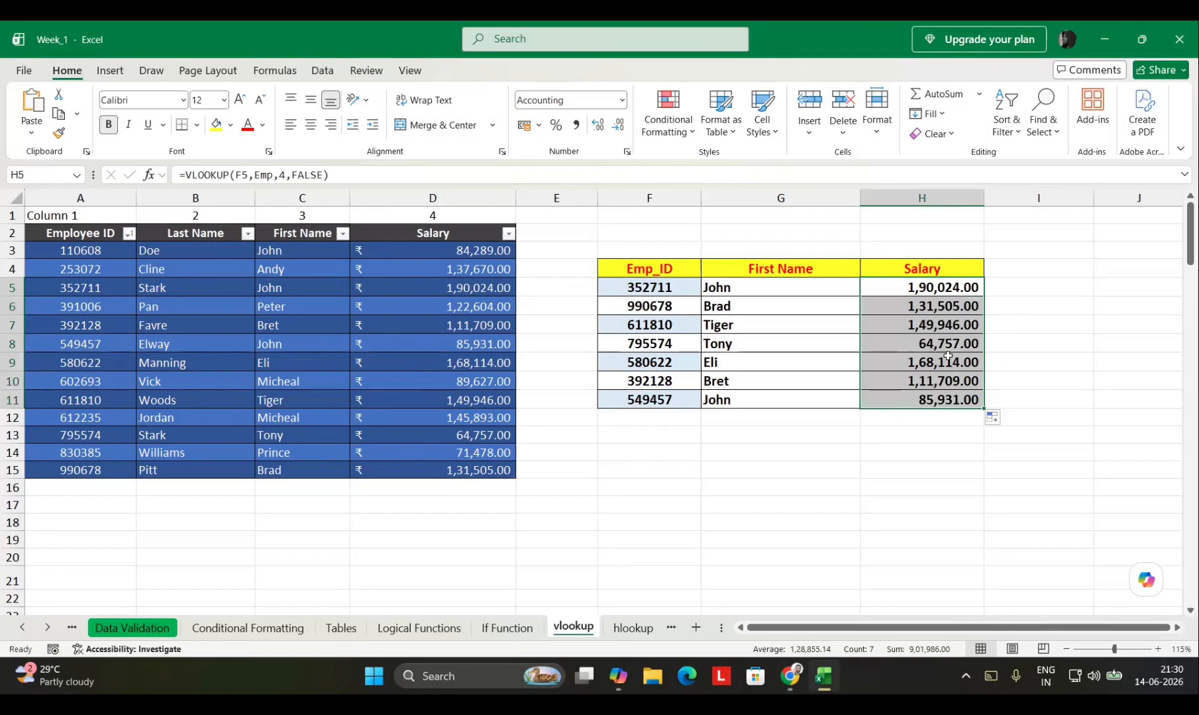
{"action": "left_click", "coordinate": [948, 355]}
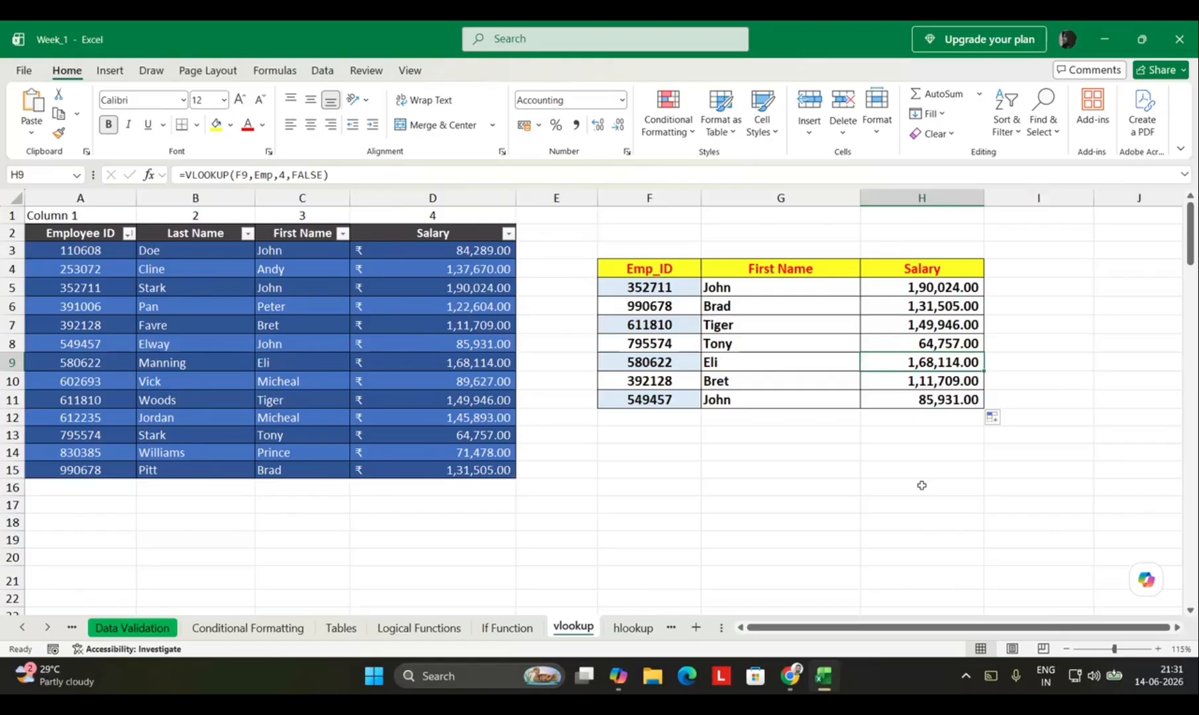
Open the hlookup sheet and clear the existing Country and Points earned results in J3:K6
{"action": "left_click", "coordinate": [633, 628]}
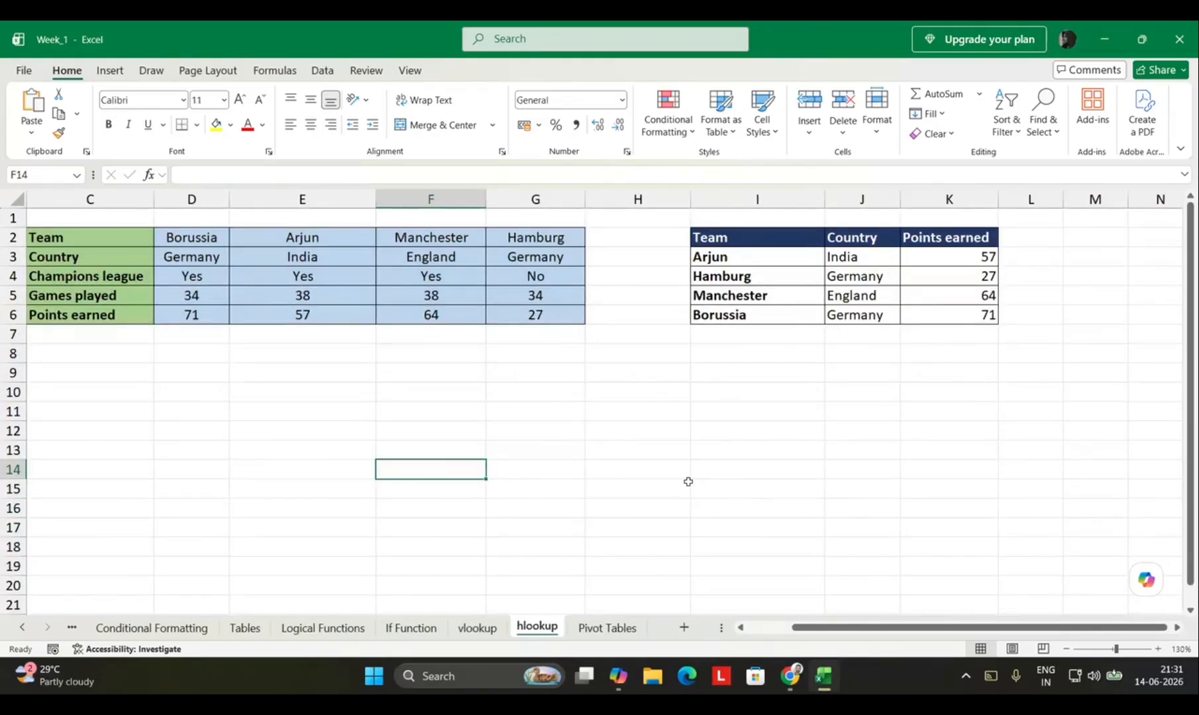
{"action": "key", "text": "Right"}
{"action": "key", "text": "Right"}
{"action": "key", "text": "Right"}
{"action": "key", "text": "Right"}
{"action": "key", "text": "Up"}
{"action": "key", "text": "Up"}
{"action": "key", "text": "Up"}
{"action": "key", "text": "Up"}
{"action": "key", "text": "Up"}
{"action": "key", "text": "Up"}
{"action": "key", "text": "Up"}
{"action": "key", "text": "Up"}
{"action": "key", "text": "shift+Right"}
{"action": "key", "text": "shift+Up"}
{"action": "key", "text": "shift+Up"}
{"action": "key", "text": "shift+Up"}
{"action": "key", "text": "Delete"}
Examine the team names in I3:I6, the horizontal source table in C2:G6 and its row labels in C2:C6
{"action": "key", "text": "Left"}
{"action": "key", "text": "Left"}
{"action": "key", "text": "Left"}
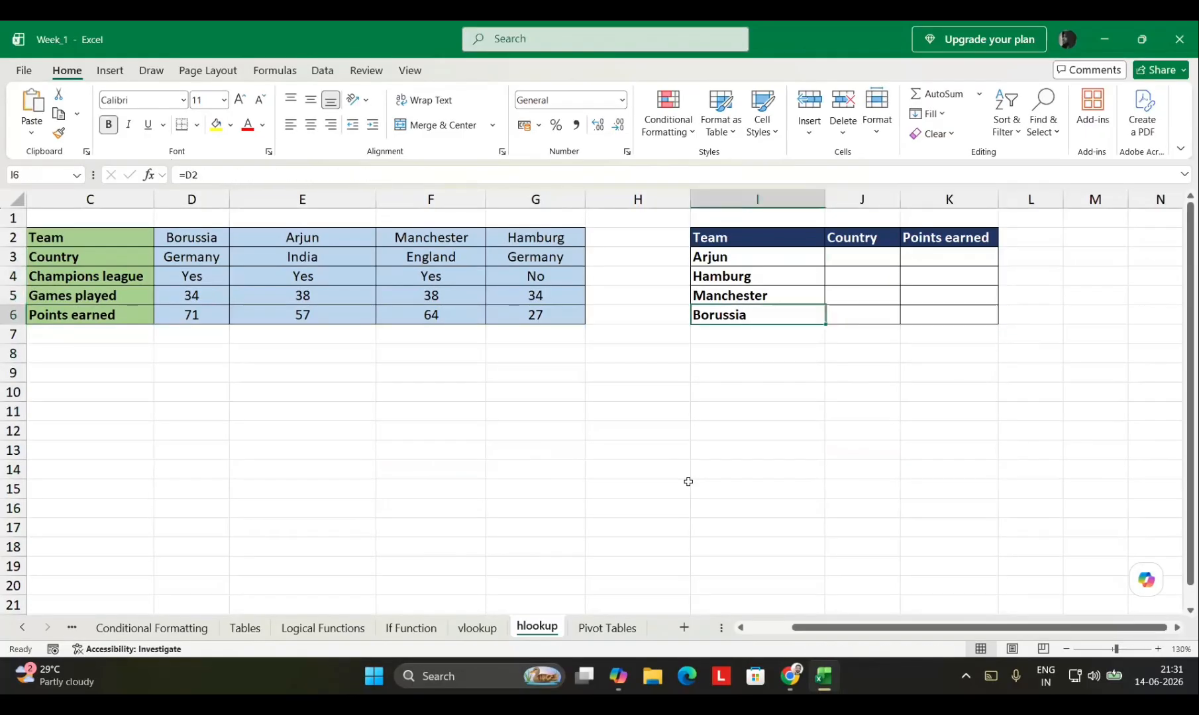
{"action": "key", "text": "shift+Up"}
{"action": "key", "text": "shift+Up"}
{"action": "key", "text": "shift+Up"}
{"action": "key", "text": "shift+Left"}
{"action": "key", "text": "shift+Left"}
{"action": "key", "text": "shift+Left"}
{"action": "key", "text": "shift+Left"}
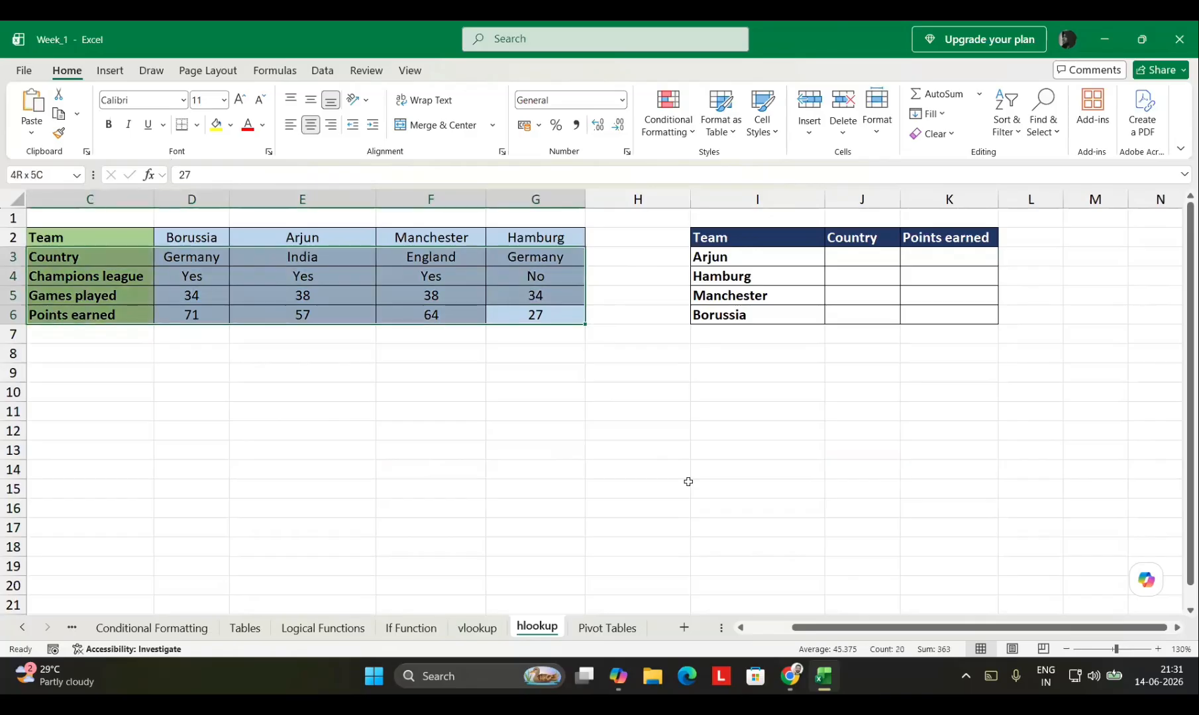
{"action": "key", "text": "shift+Up"}
{"action": "key", "text": "Left"}
{"action": "key", "text": "Left"}
{"action": "key", "text": "Left"}
{"action": "key", "text": "Left"}
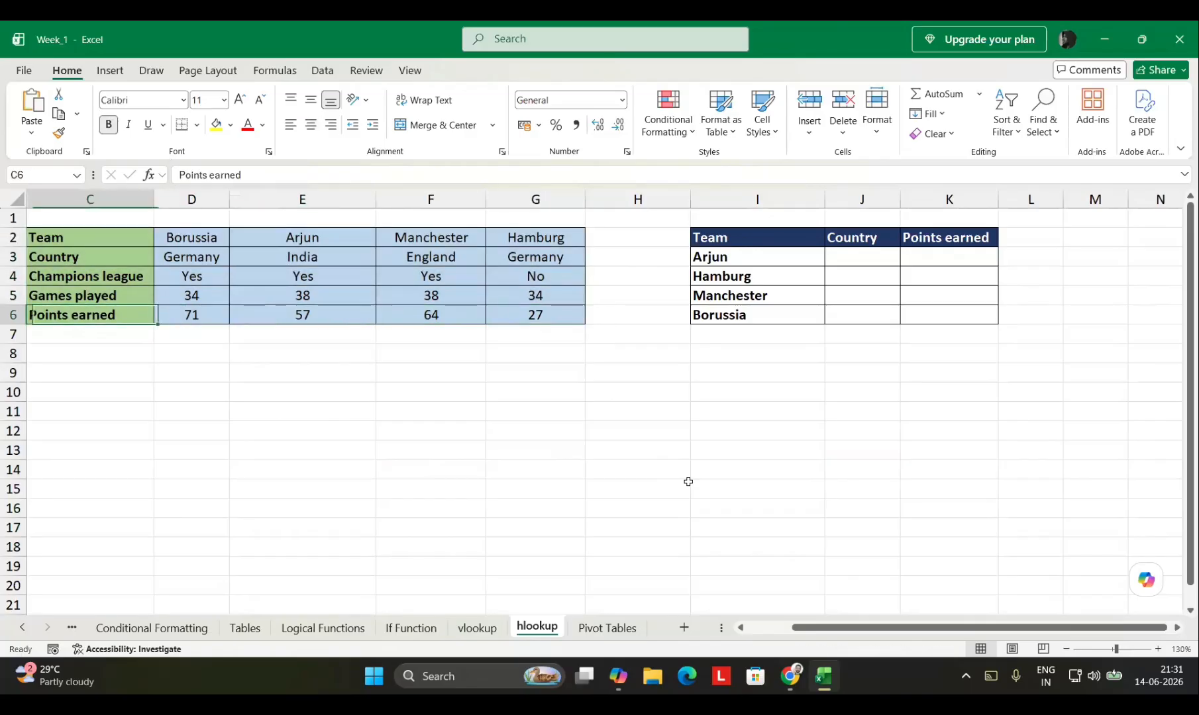
{"action": "key", "text": "shift+Up"}
{"action": "key", "text": "shift+Up"}
{"action": "key", "text": "shift+Up"}
{"action": "key", "text": "shift+Up"}
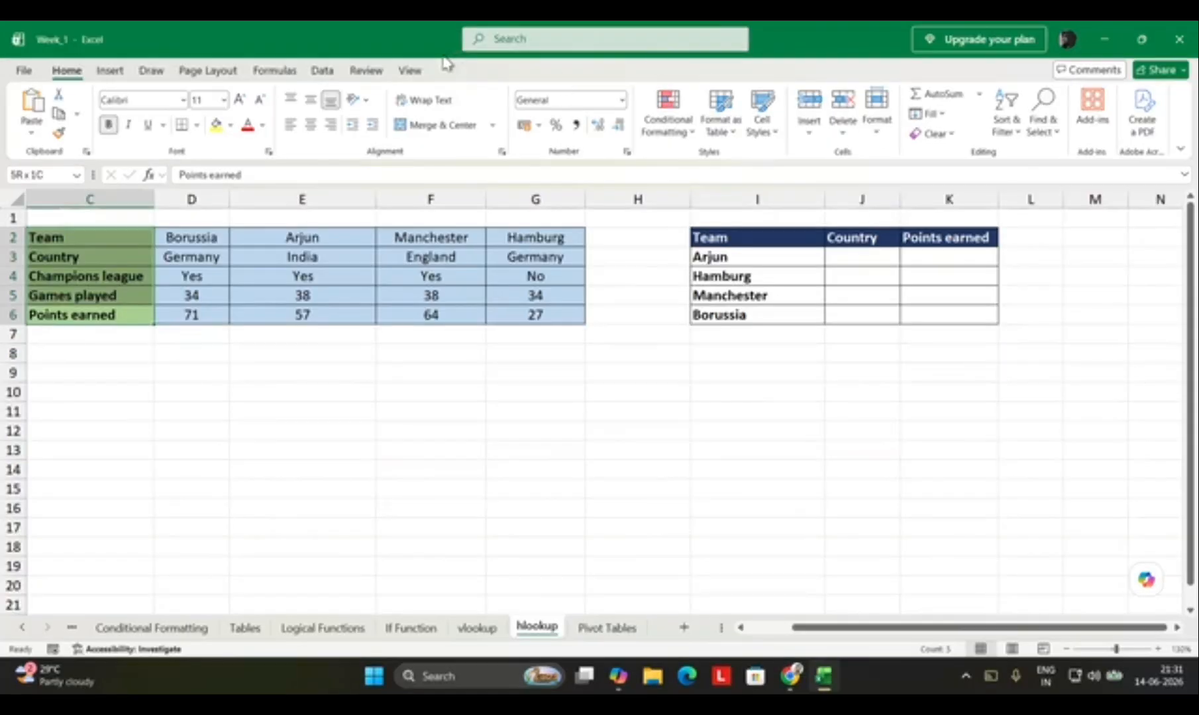
Try to convert the horizontal team data in C2:G6 into an Excel table without marking it as having headers
{"action": "left_click", "coordinate": [328, 485]}
{"action": "left_click_drag", "start_coordinate": [130, 242], "coordinate": [536, 315]}
{"action": "left_click", "coordinate": [111, 71]}
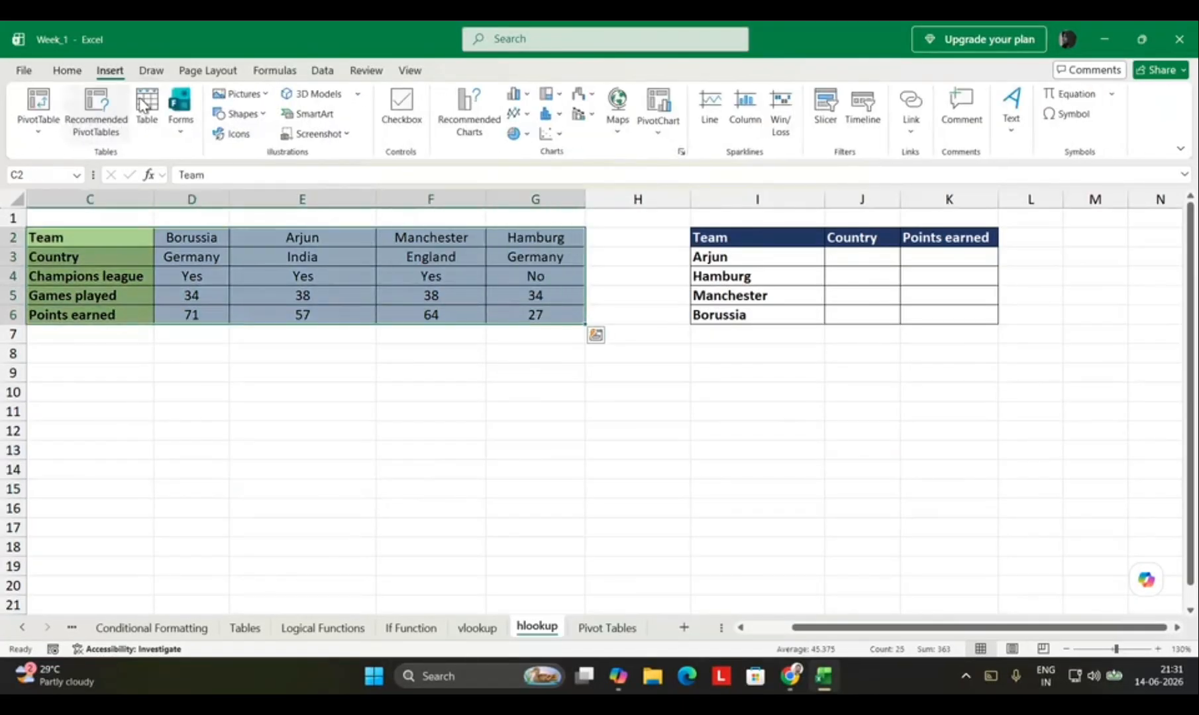
{"action": "left_click", "coordinate": [143, 105]}
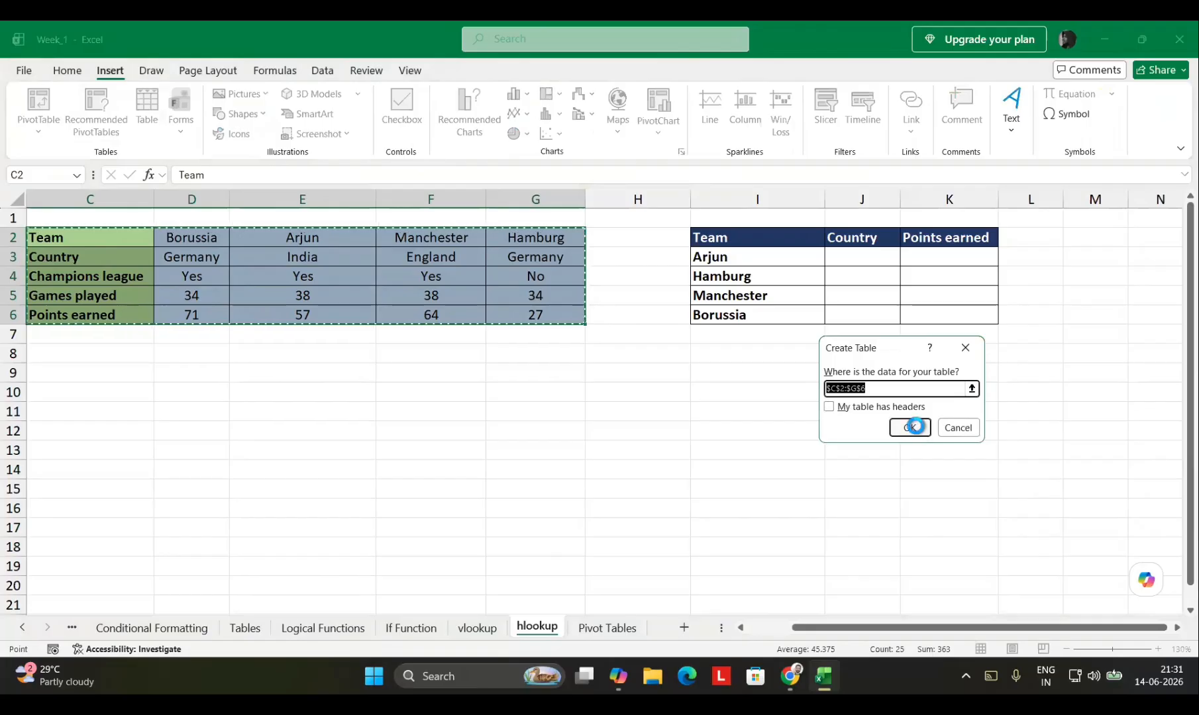
{"action": "left_click", "coordinate": [914, 427]}
{"action": "left_click", "coordinate": [285, 277]}
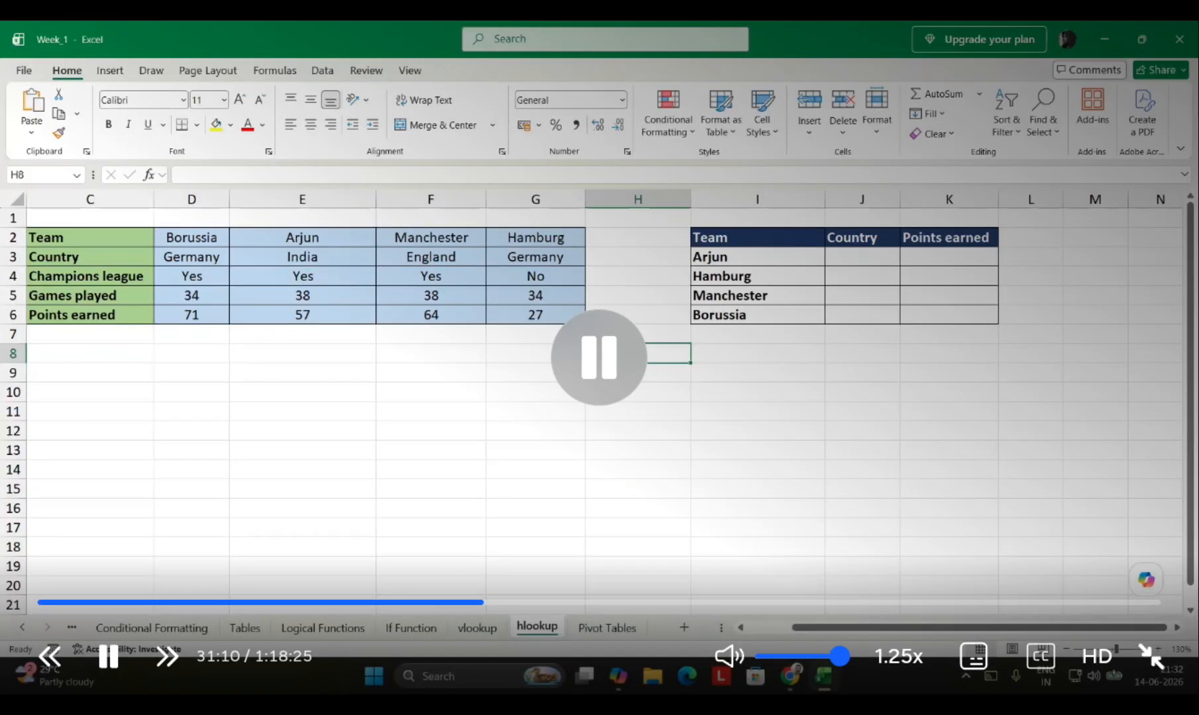
{"action": "left_click", "coordinate": [1151, 657]}
{"action": "left_click", "coordinate": [1102, 626]}
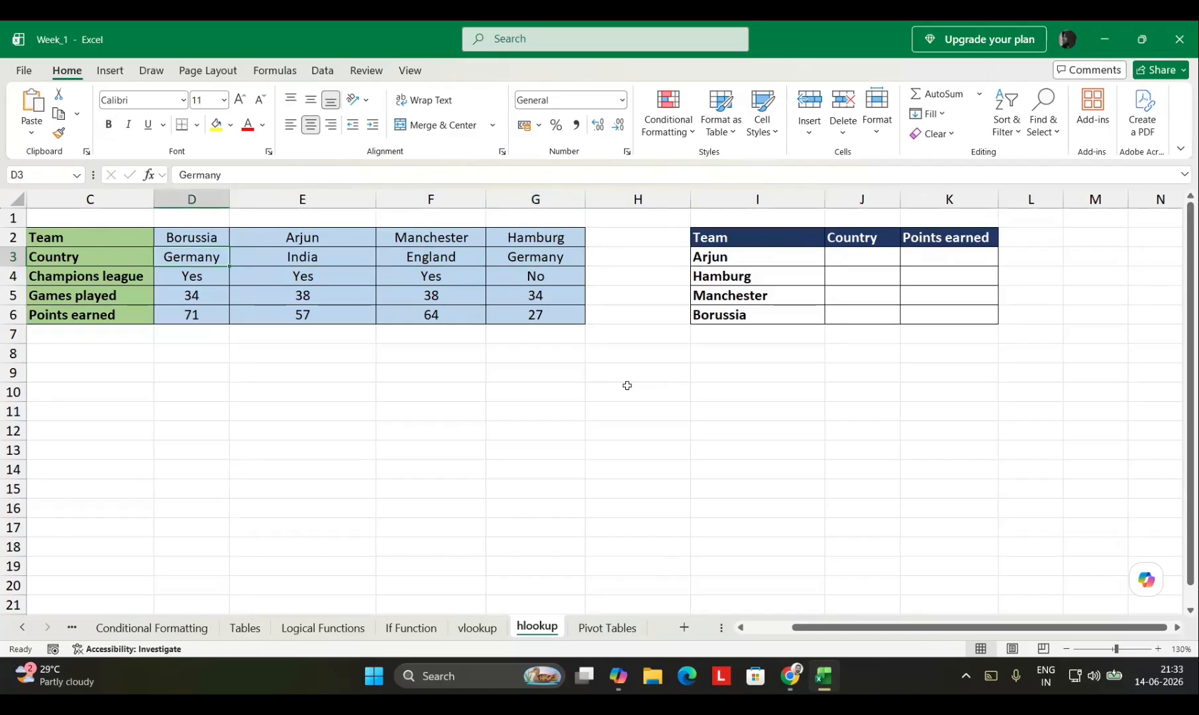
Highlight the teams' country values in D3:G3 and select J3, the first empty cell under Country
{"action": "key", "text": "shift+Right"}
{"action": "key", "text": "shift+Right"}
{"action": "key", "text": "shift+Right"}
{"action": "key", "text": "shift+Right"}
{"action": "key", "text": "Right"}
{"action": "key", "text": "Right"}
{"action": "key", "text": "Right"}
{"action": "key", "text": "Right"}
{"action": "key", "text": "Right"}
{"action": "key", "text": "Right"}
{"action": "key", "text": "Right"}
{"action": "key", "text": "Right"}
{"action": "key", "text": "Right"}
{"action": "key", "text": "Right"}
{"action": "key", "text": "Right"}
{"action": "key", "text": "Left"}
{"action": "key", "text": "Left"}
{"action": "key", "text": "Down"}
{"action": "key", "text": "Left"}
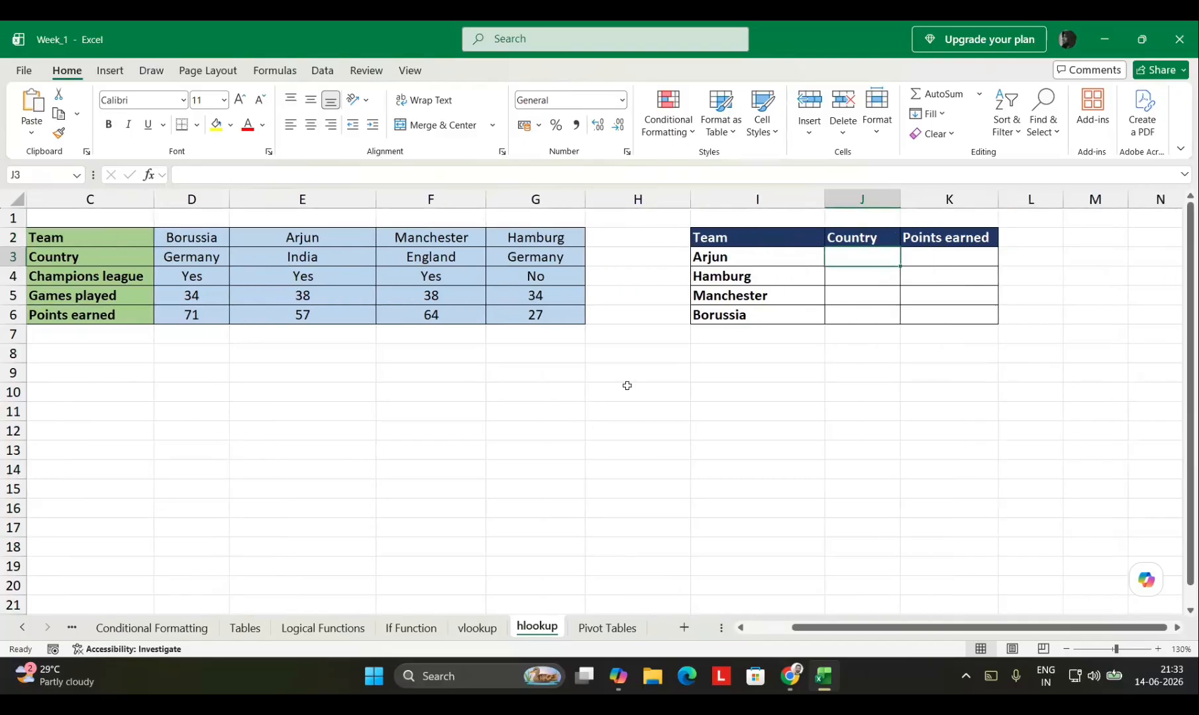
Start an HLOOKUP formula in J3 with I3 as the lookup value and D2:G6 as the table array
{"action": "type", "text": "=hl"}
{"action": "key", "text": "Tab"}
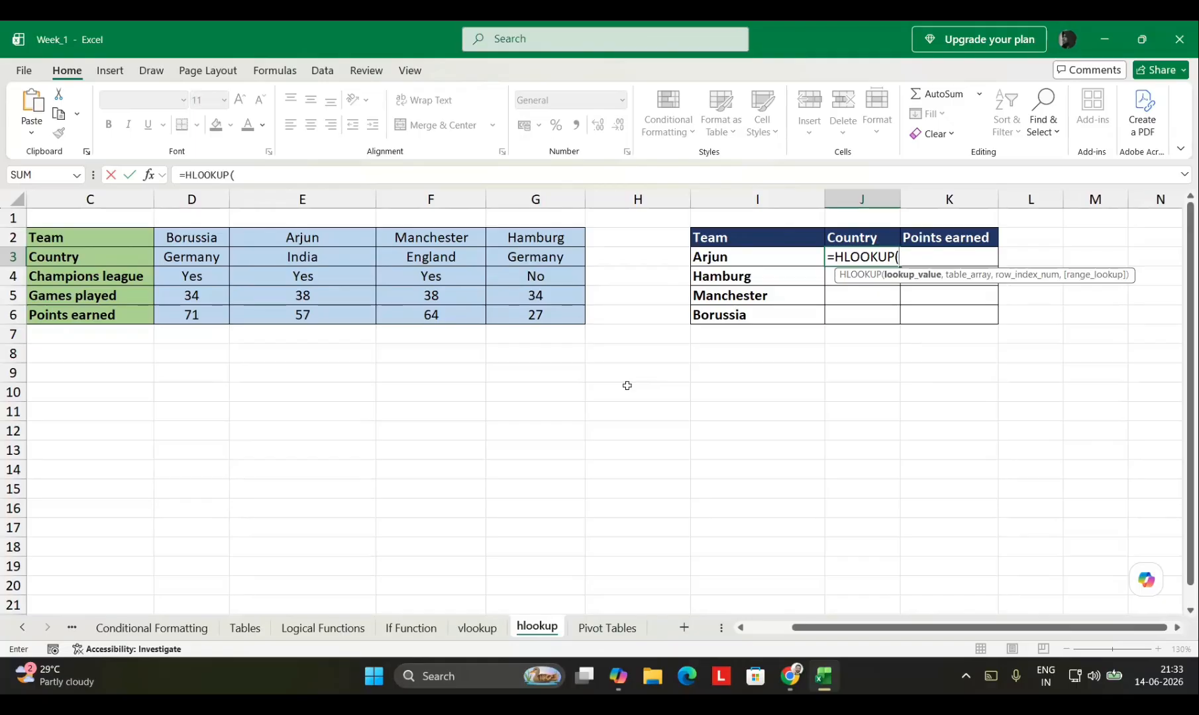
{"action": "key", "text": "Left"}
{"action": "type", "text": ","}
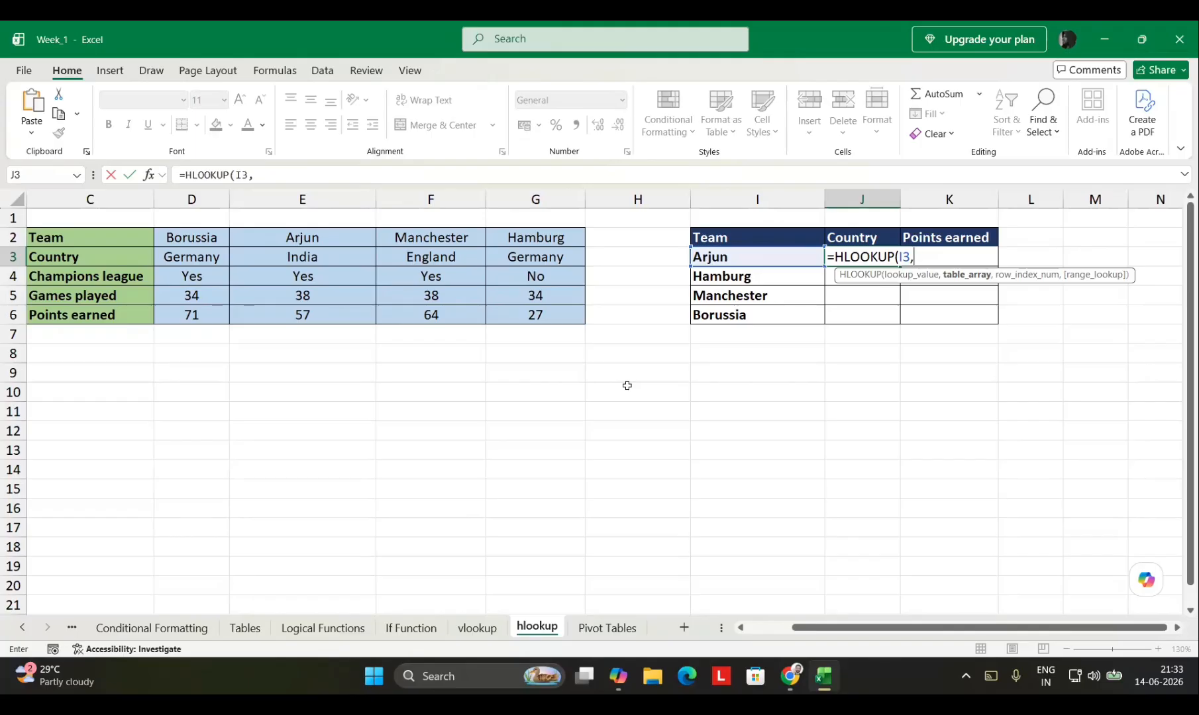
{"action": "key", "text": "Left"}
{"action": "key", "text": "Left"}
{"action": "key", "text": "Left"}
{"action": "key", "text": "Left"}
{"action": "key", "text": "Left"}
{"action": "key", "text": "Left"}
{"action": "key", "text": "Up"}
{"action": "key", "text": "shift+Down"}
{"action": "key", "text": "shift+Down"}
{"action": "key", "text": "shift+Down"}
{"action": "key", "text": "shift+Down"}
{"action": "key", "text": "shift+Right"}
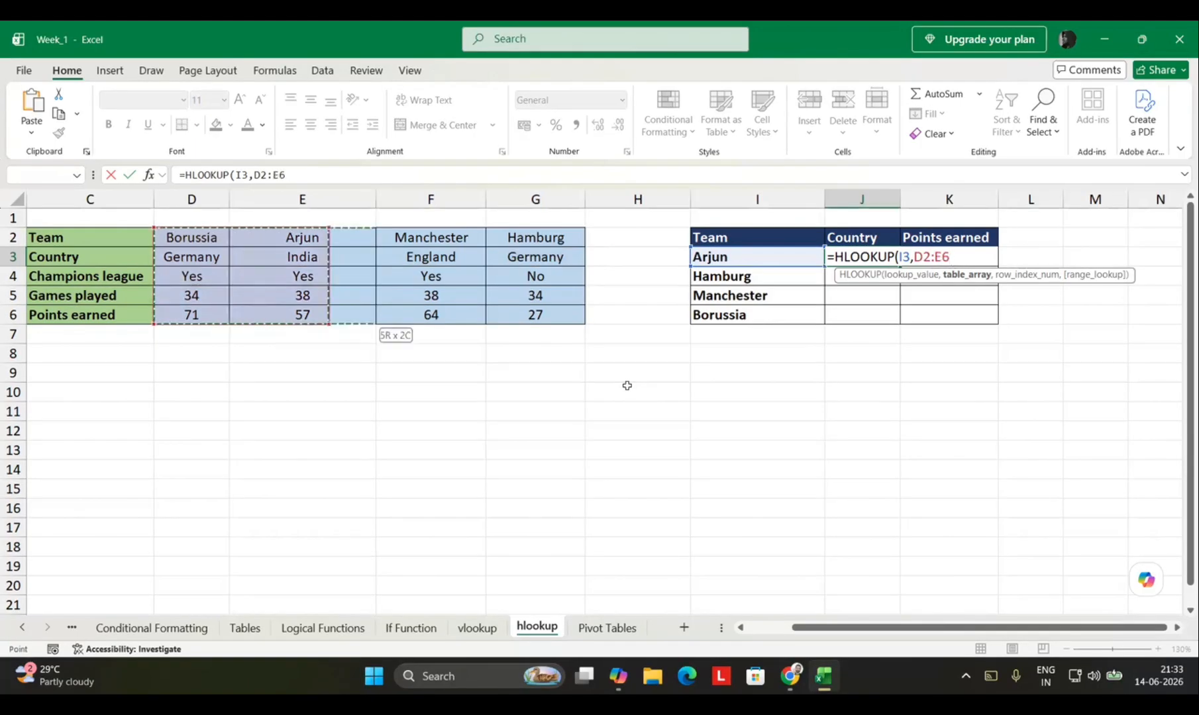
{"action": "key", "text": "shift+Right"}
{"action": "key", "text": "shift+Right"}
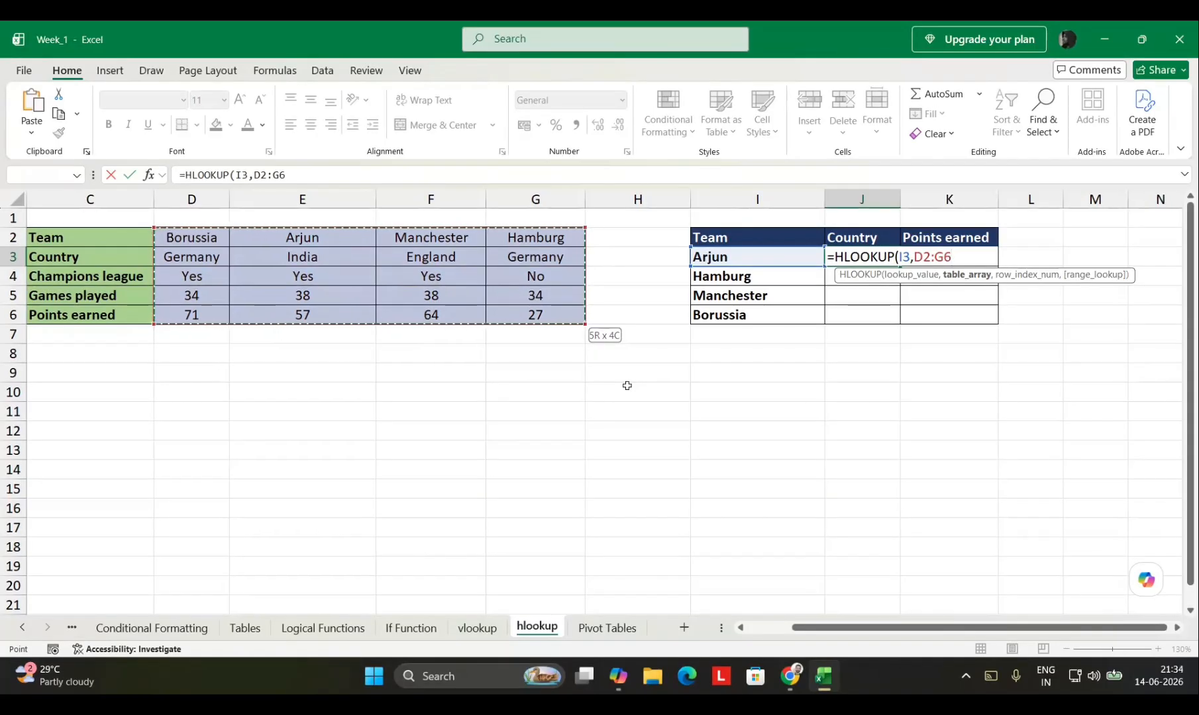
{"action": "type", "text": ","}
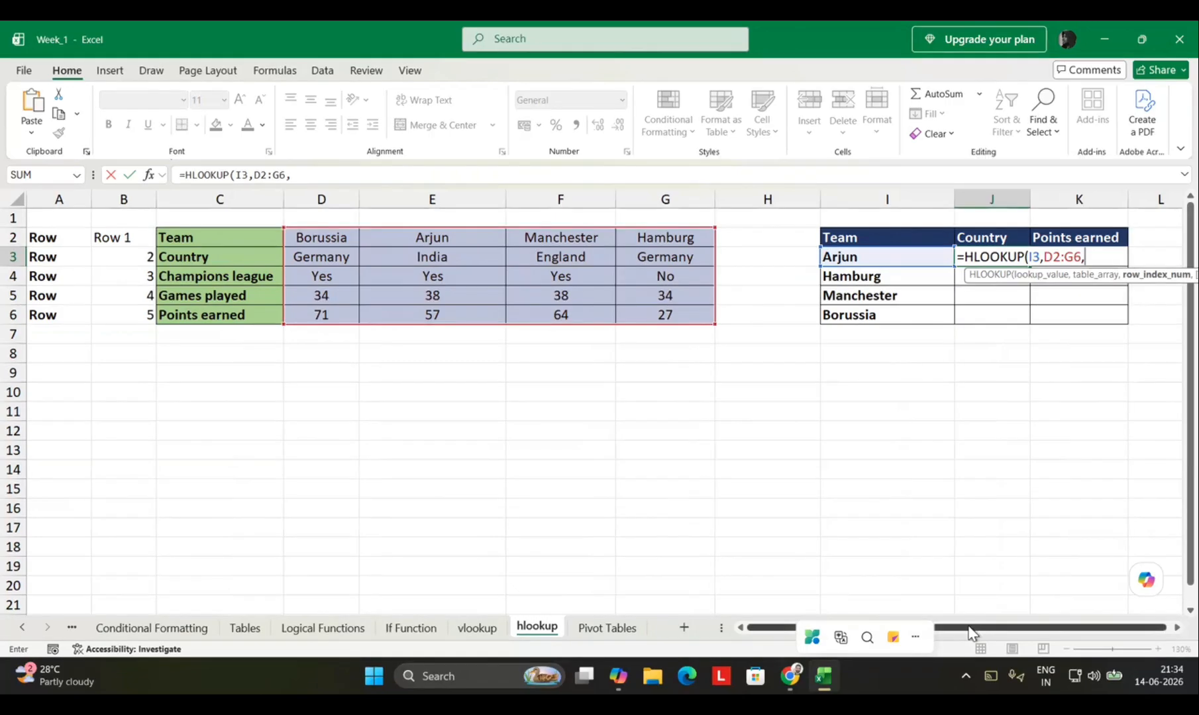
Complete the J3 HLOOKUP with row index 2 and FALSE for an exact match
{"action": "scroll", "coordinate": [1038, 637], "scroll_direction": "right", "scroll_amount": 1}
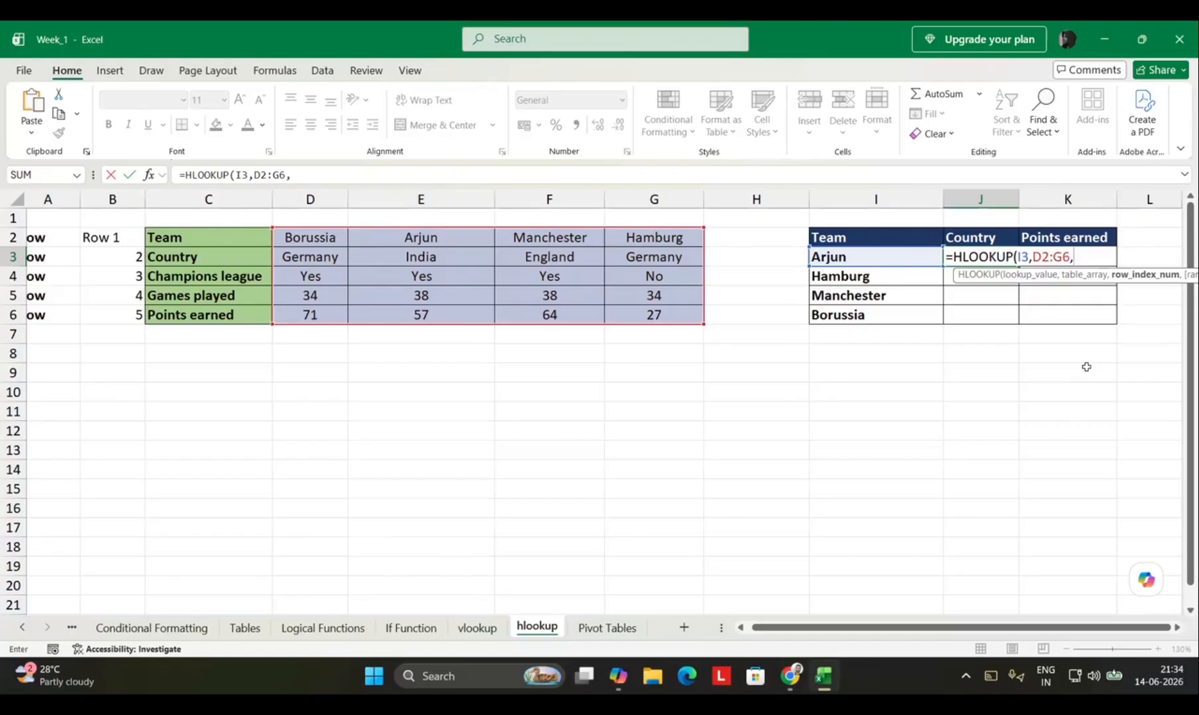
{"action": "type", "text": "2,"}
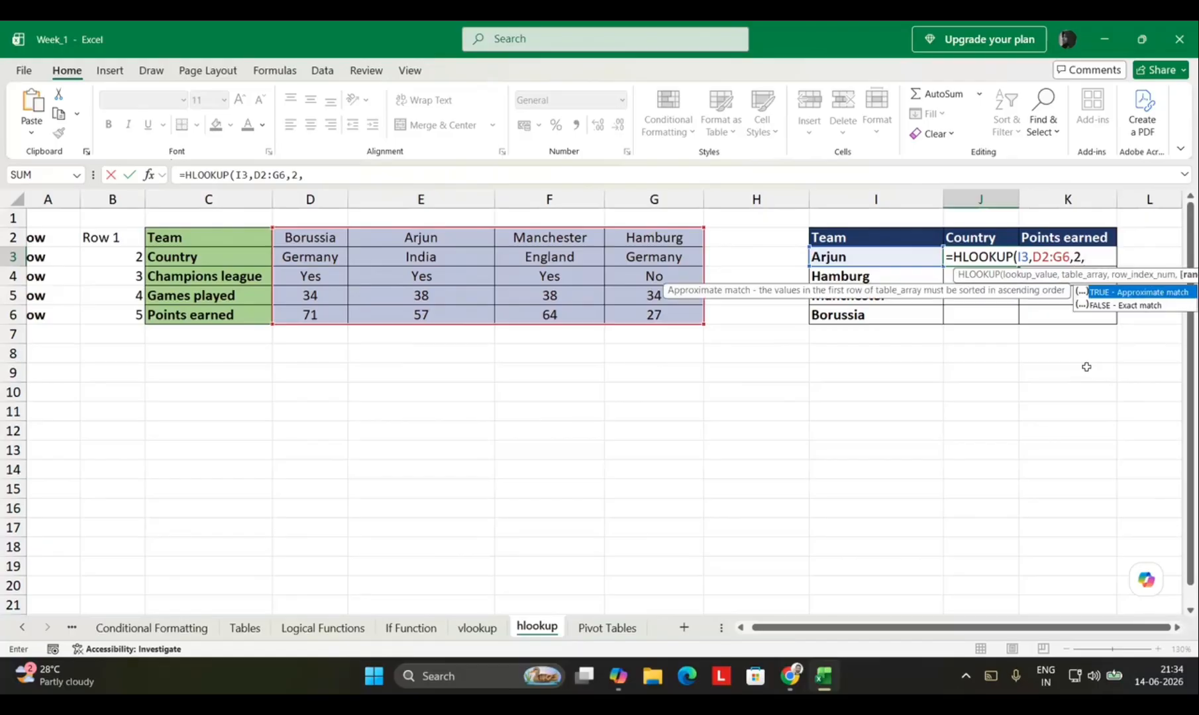
{"action": "key", "text": "Down"}
{"action": "key", "text": "Tab"}
{"action": "key", "text": "Return"}
{"action": "key", "text": "Up"}
{"action": "left_click_drag", "start_coordinate": [801, 628], "coordinate": [850, 634]}
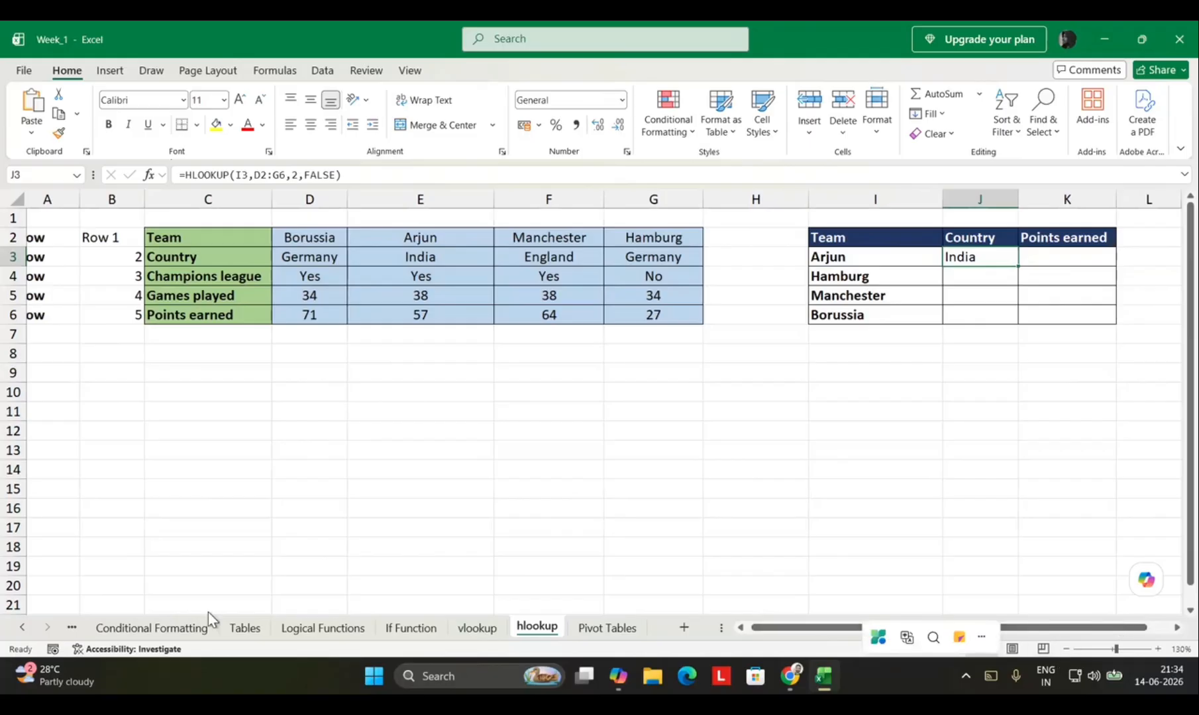
{"action": "left_click", "coordinate": [1166, 627]}
{"action": "left_click", "coordinate": [1165, 628]}
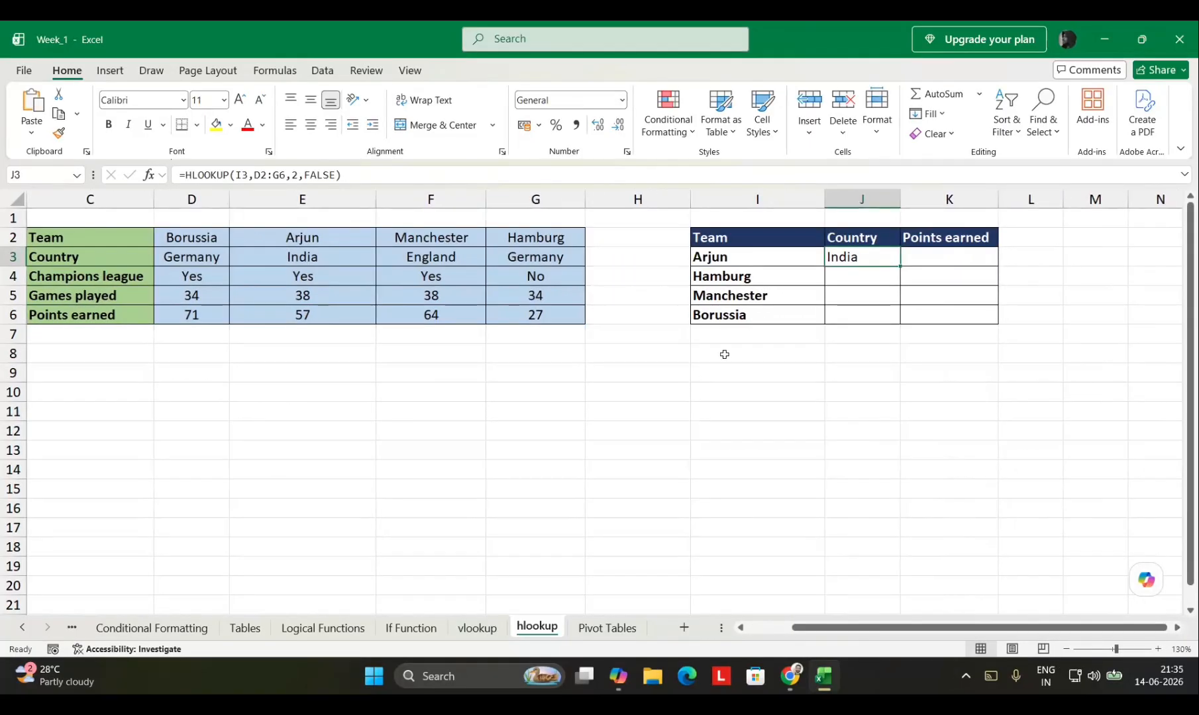
Fill the J3 HLOOKUP formula with its relative table reference down to J6 and reselect J3
{"action": "left_click_drag", "start_coordinate": [899, 266], "coordinate": [891, 324]}
{"action": "left_click", "coordinate": [833, 450]}
{"action": "left_click", "coordinate": [856, 259]}
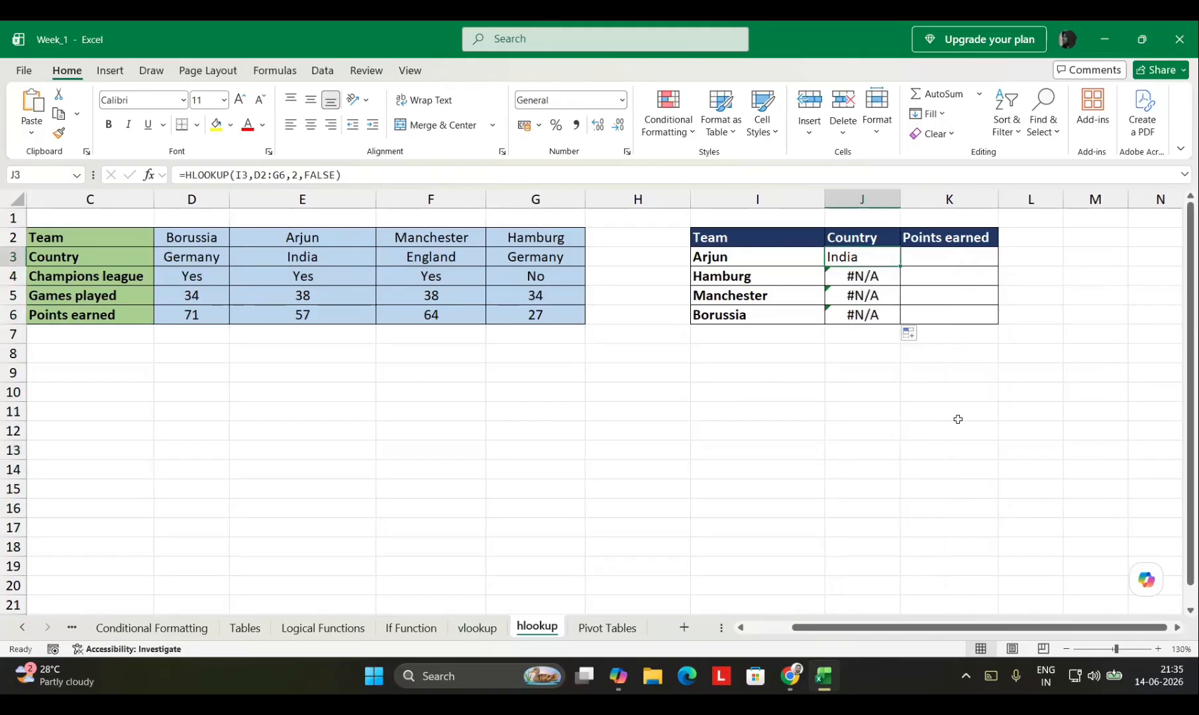
Inspect the table array reference in each HLOOKUP formula from J3 through J6
{"action": "key", "text": "F2"}
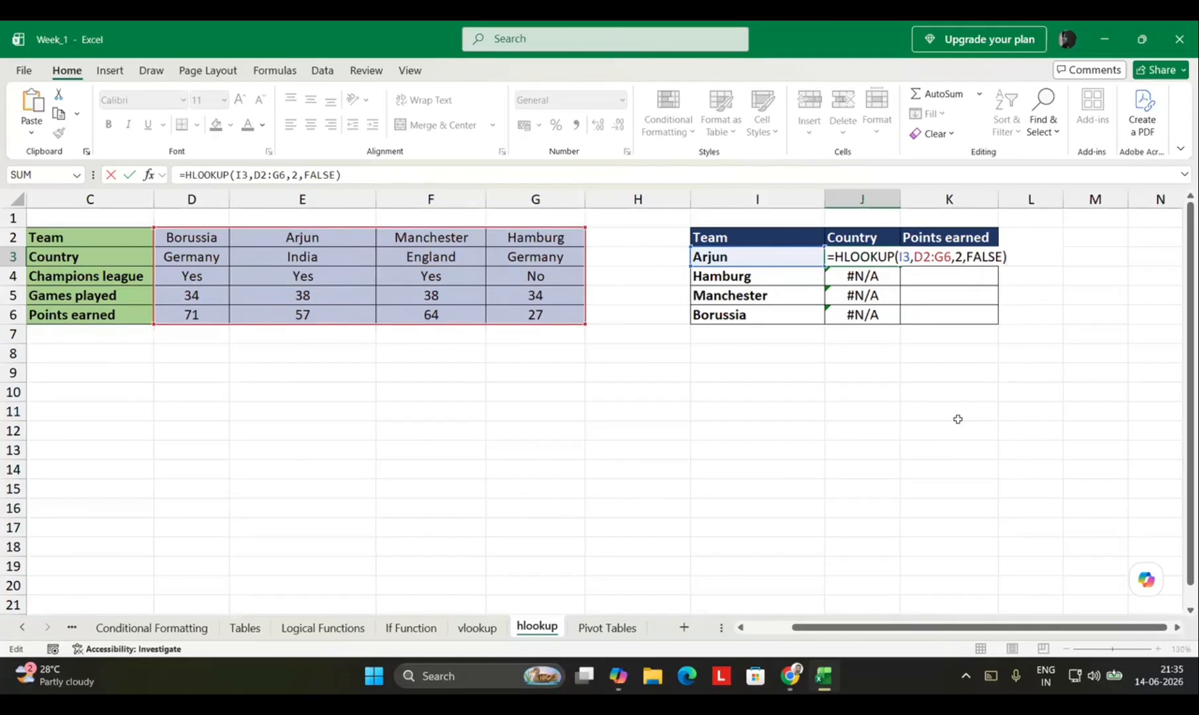
{"action": "key", "text": "Return"}
{"action": "key", "text": "F2"}
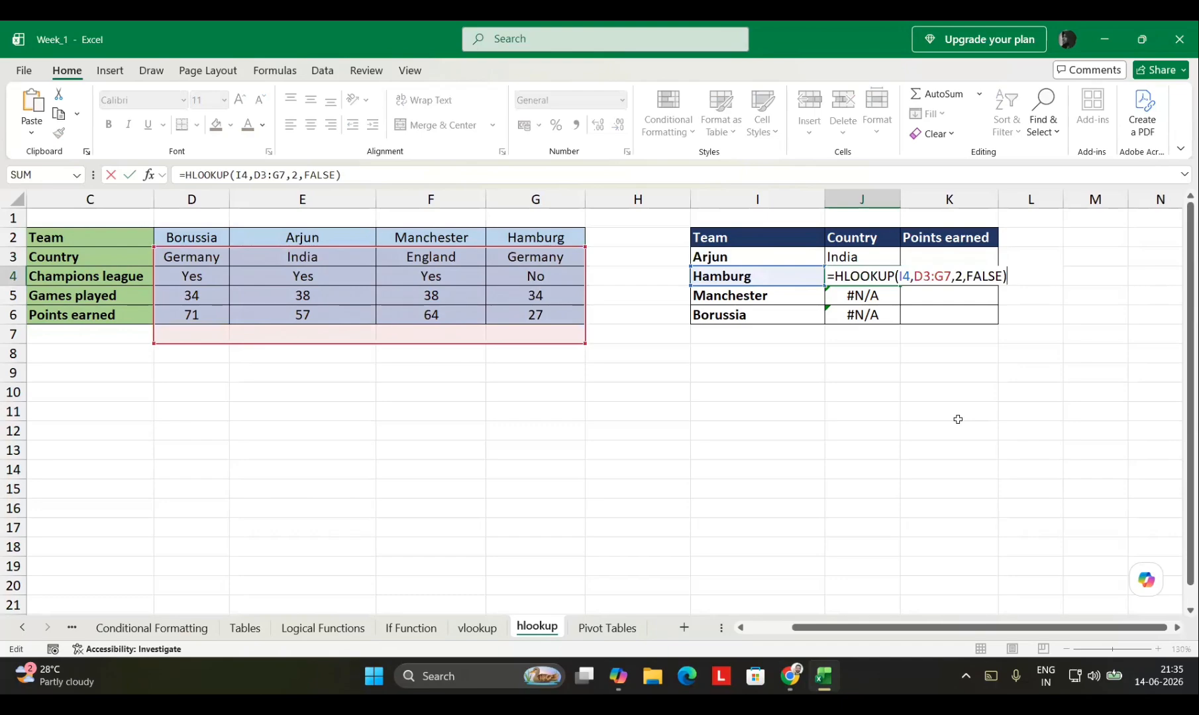
{"action": "key", "text": "Return"}
{"action": "key", "text": "F2"}
{"action": "key", "text": "Return"}
{"action": "key", "text": "F2"}
{"action": "key", "text": "Return"}
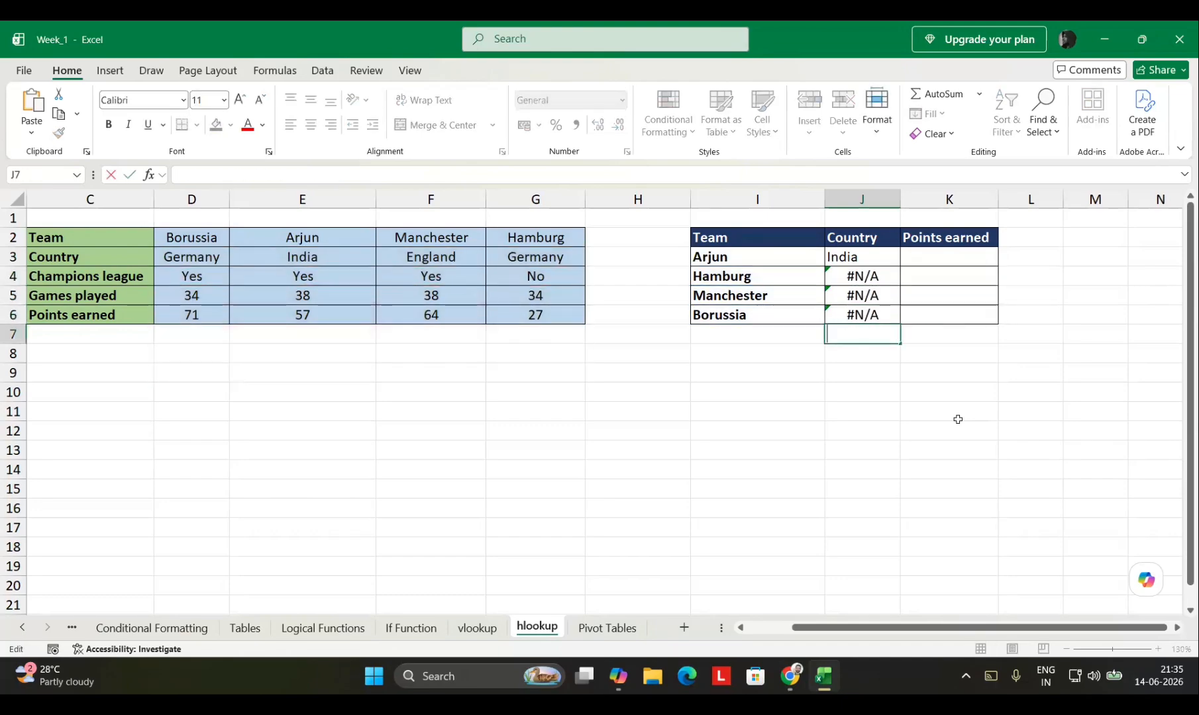
Change the table array in Hamburg's HLOOKUP formula in J4 to D2:G6
{"action": "key", "text": "Up"}
{"action": "key", "text": "Up"}
{"action": "key", "text": "Up"}
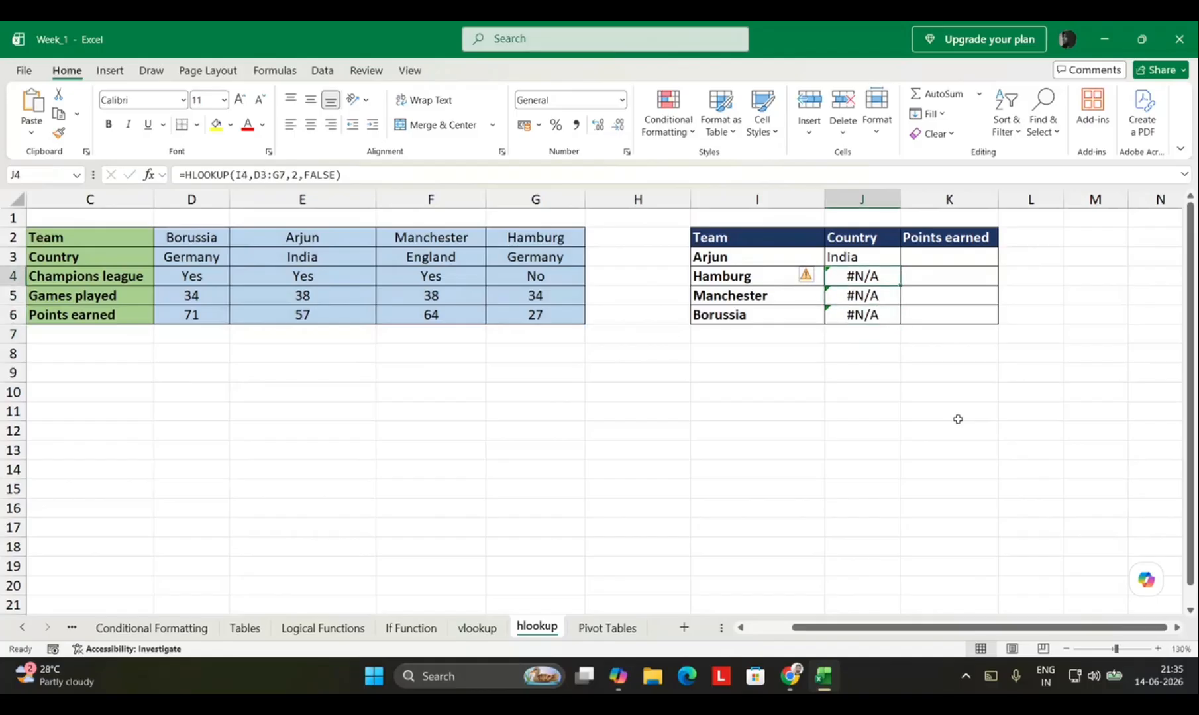
{"action": "key", "text": "F2"}
{"action": "key", "text": "Left"}
{"action": "key", "text": "Left"}
{"action": "key", "text": "Left"}
{"action": "key", "text": "Left"}
{"action": "key", "text": "Left"}
{"action": "key", "text": "Left"}
{"action": "key", "text": "Left"}
{"action": "key", "text": "Left"}
{"action": "key", "text": "Left"}
{"action": "key", "text": "Left"}
{"action": "key", "text": "Left"}
{"action": "key", "text": "Left"}
{"action": "key", "text": "shift+Left"}
{"action": "key", "text": "Right"}
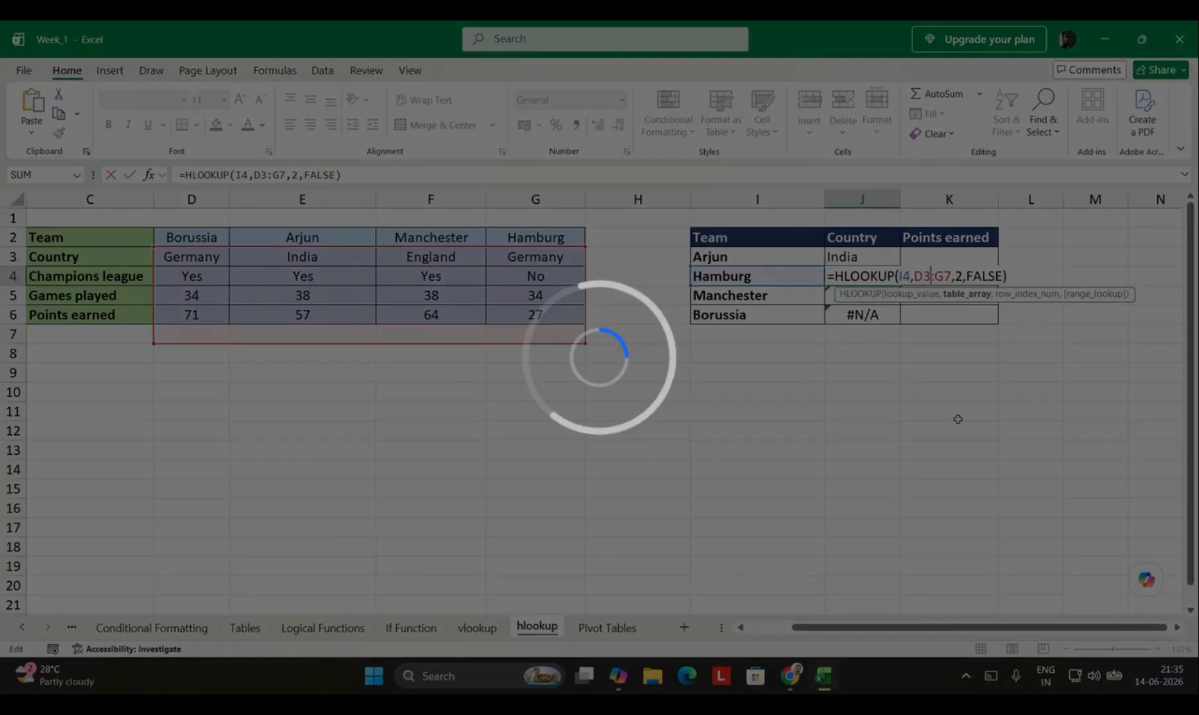
{"action": "key", "text": "Return"}
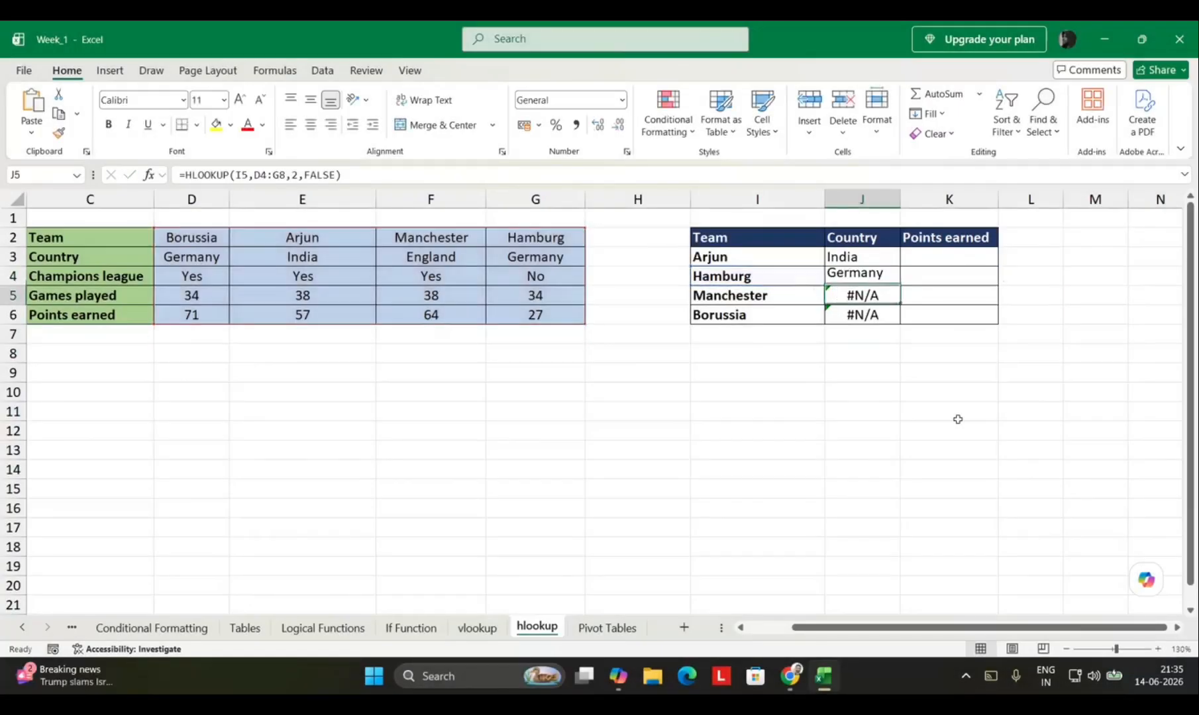
Clear the trial HLOOKUP formulas in J4:J6 and return to J3
{"action": "key", "text": "Up"}
{"action": "key", "text": "shift+Down"}
{"action": "key", "text": "shift+Down"}
{"action": "key", "text": "Delete"}
{"action": "key", "text": "Up"}
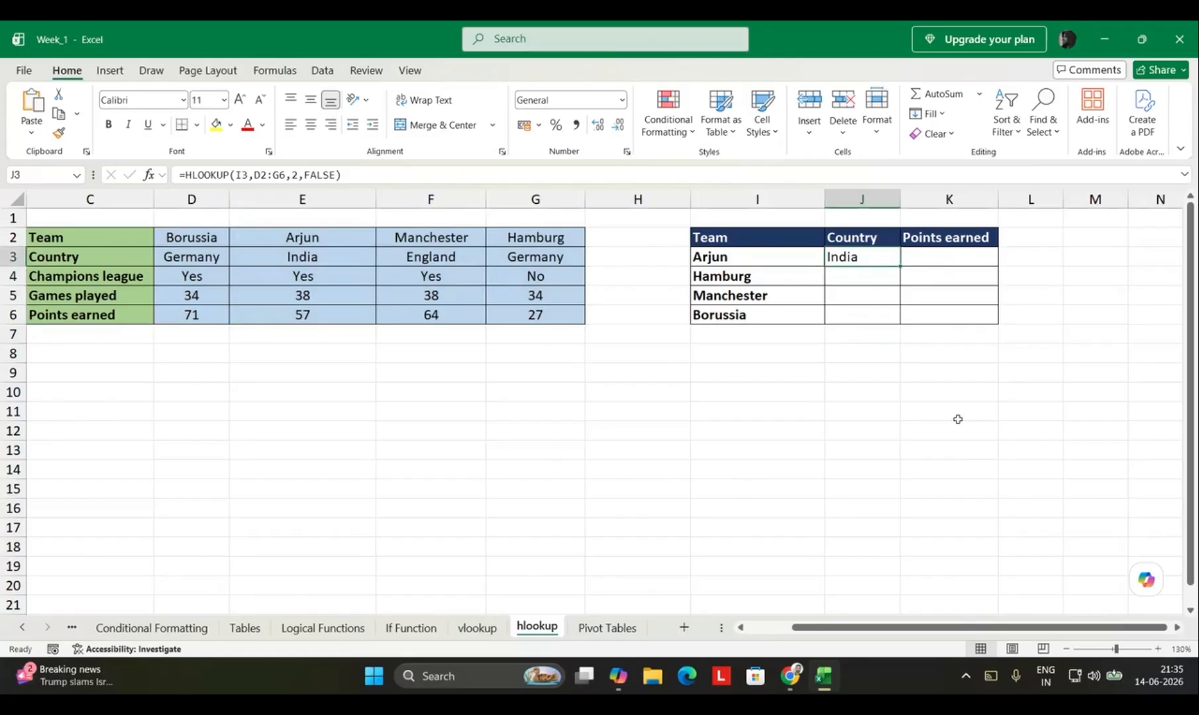
Lock the table array in J3's HLOOKUP formula as $D$2:$G$6 and fill the formula down to J6
{"action": "key", "text": "F2"}
{"action": "key", "text": "Left"}
{"action": "key", "text": "Left"}
{"action": "key", "text": "Left"}
{"action": "key", "text": "Left"}
{"action": "key", "text": "shift+Left"}
{"action": "key", "text": "shift+Left"}
{"action": "key", "text": "shift+Left"}
{"action": "key", "text": "shift+Left"}
{"action": "key", "text": "shift+Left"}
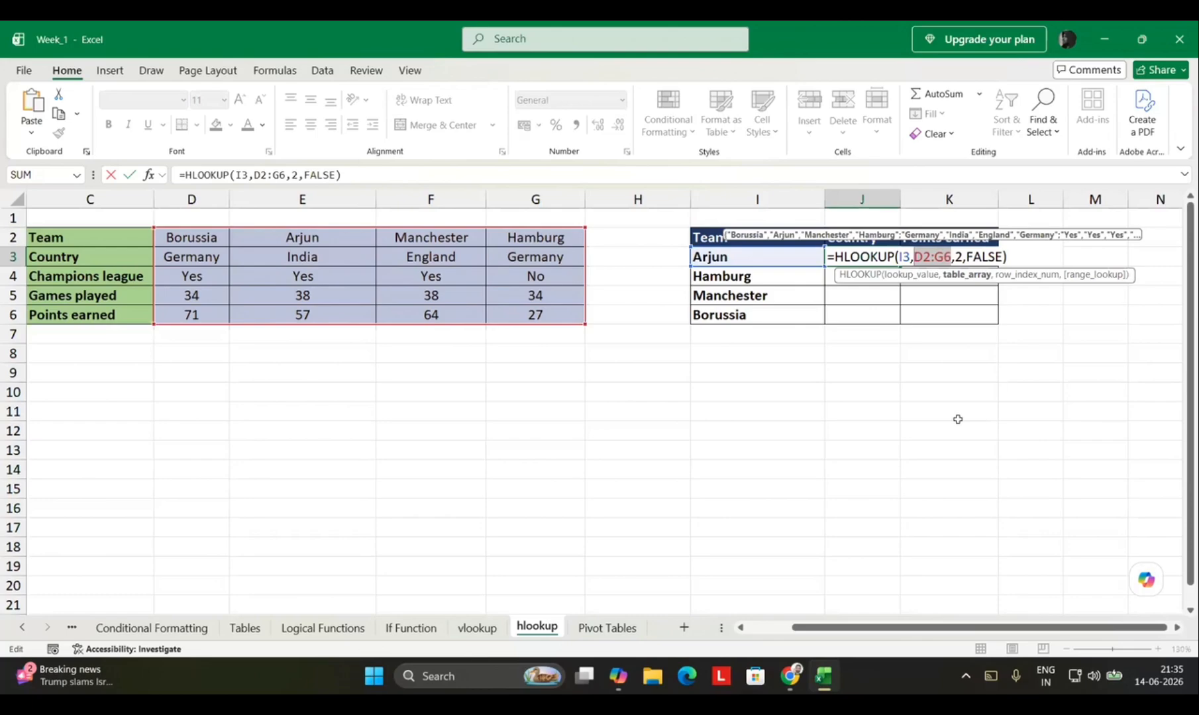
{"action": "key", "text": "F4"}
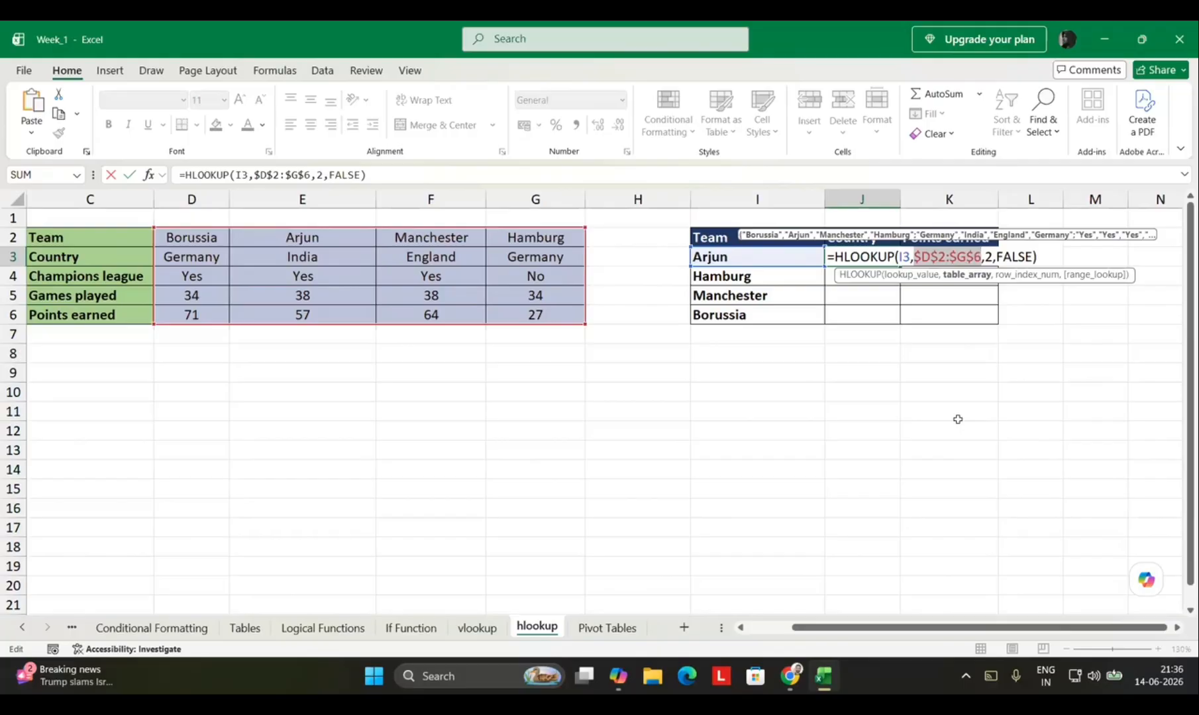
{"action": "key", "text": "ctrl+Return"}
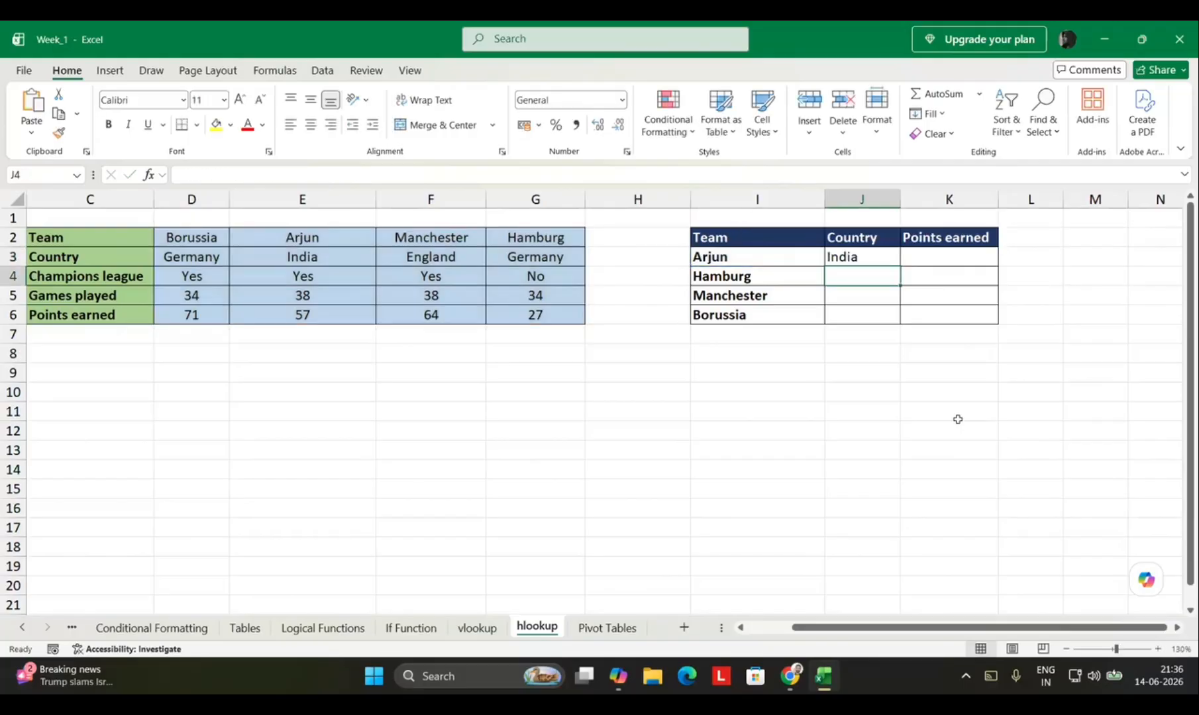
{"action": "left_click_drag", "start_coordinate": [904, 267], "coordinate": [924, 334]}
{"action": "key", "text": "Down"}
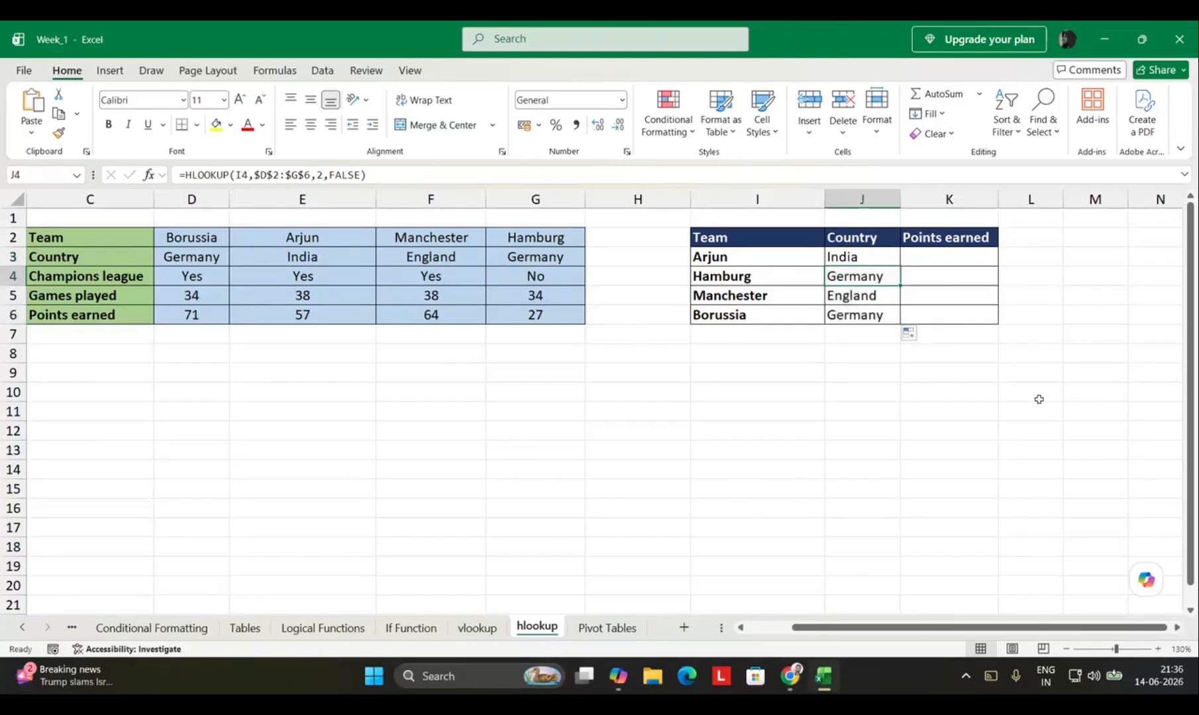
Inspect the table array reference in the filled HLOOKUP formulas from J4 through J6
{"action": "key", "text": "F2"}
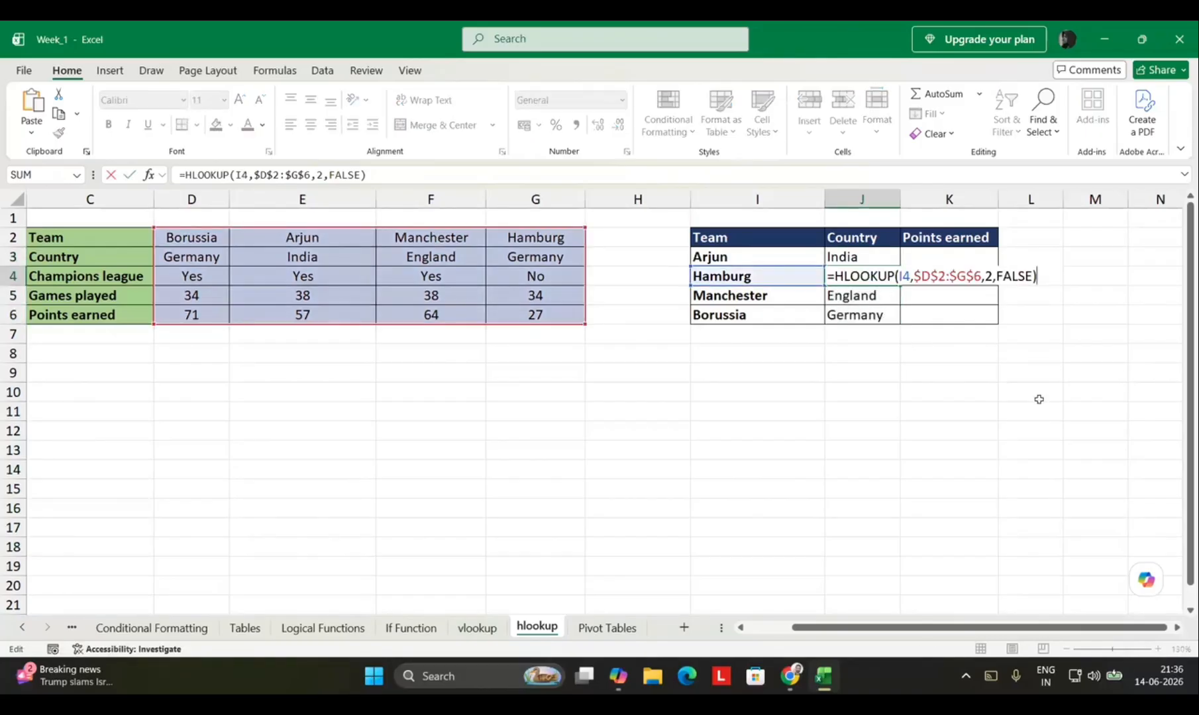
{"action": "key", "text": "Return"}
{"action": "key", "text": "F2"}
{"action": "key", "text": "Return"}
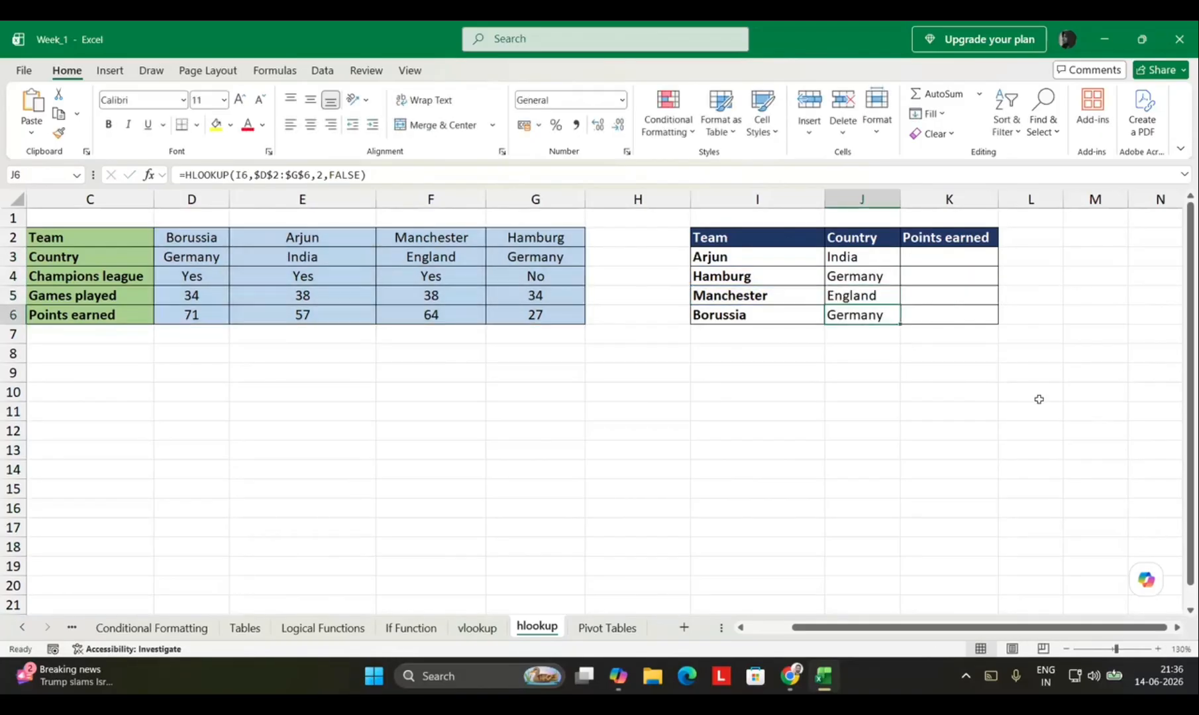
{"action": "key", "text": "F2"}
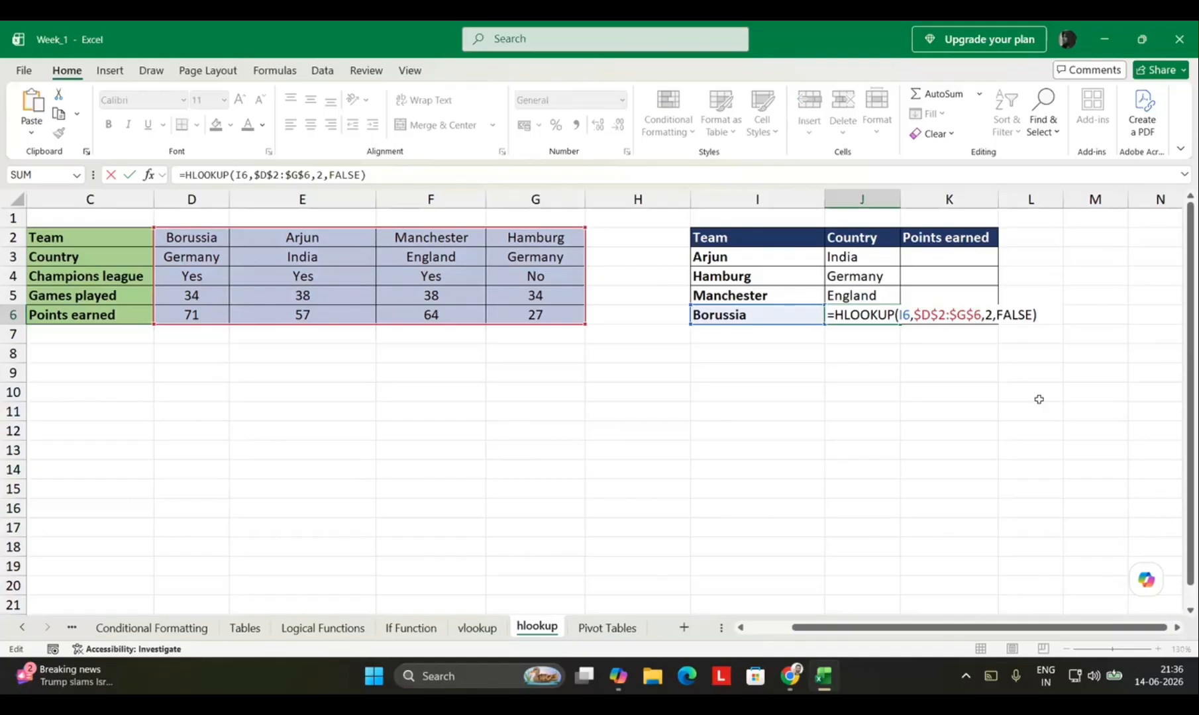
{"action": "key", "text": "Return"}
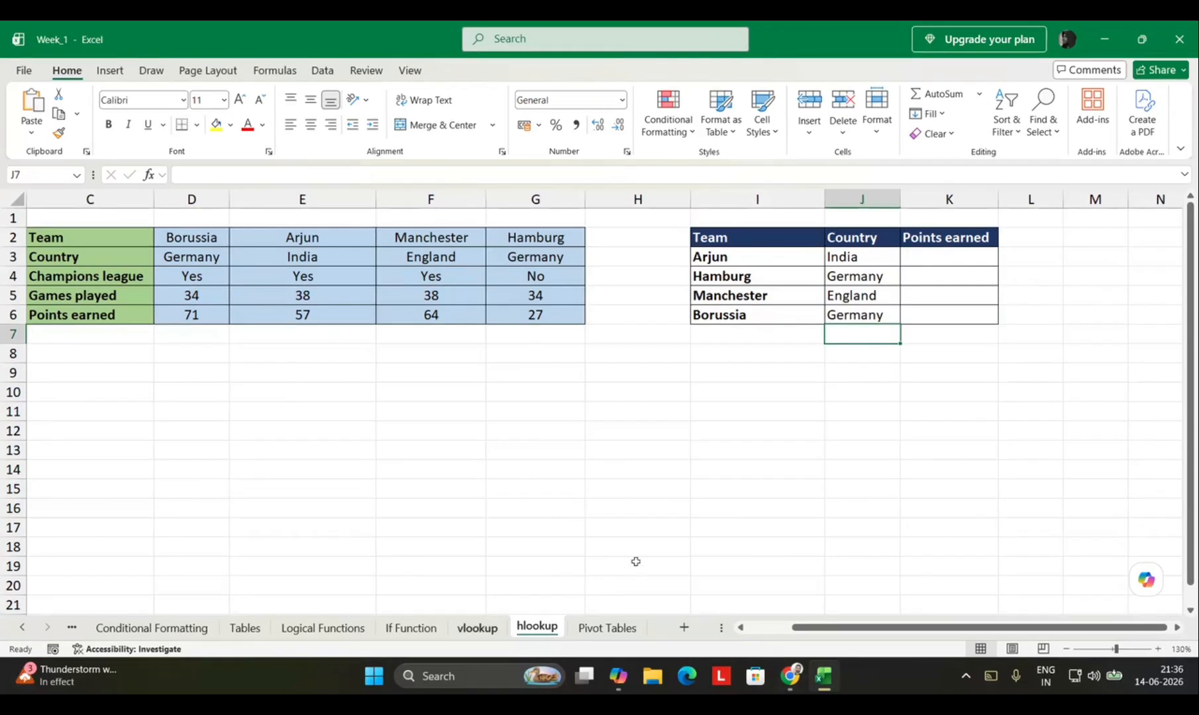
Clear the First Name and Salary lookup formulas beside the Emp_ID list on the vlookup sheet
{"action": "key", "text": "ctrl+Page_Up"}
{"action": "left_click_drag", "start_coordinate": [780, 287], "coordinate": [894, 420]}
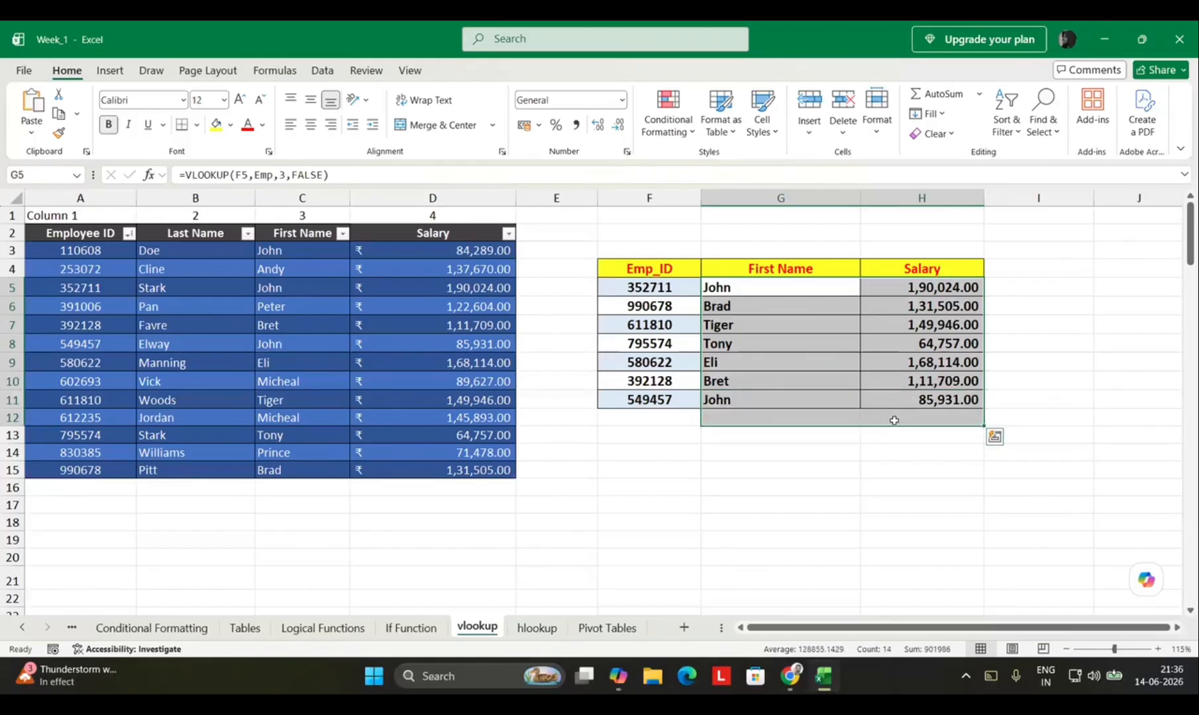
{"action": "key", "text": "Delete"}
{"action": "key", "text": "Down"}
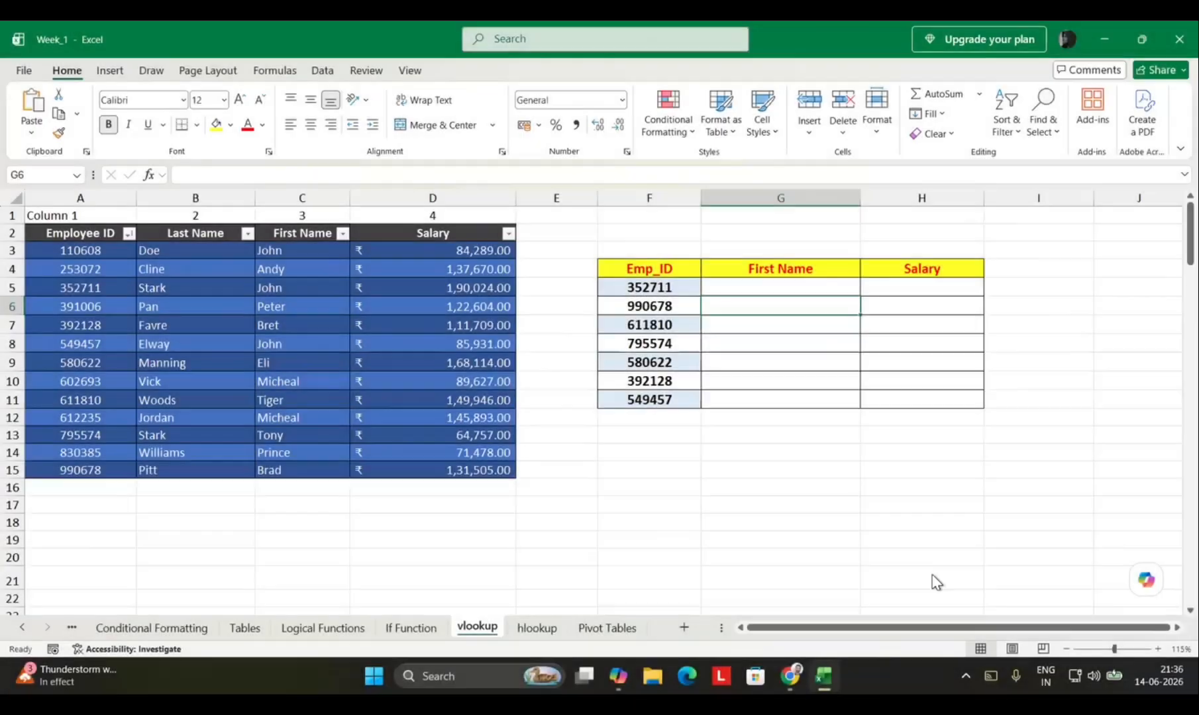
Open the netflix file and name its data table Netflix
{"action": "key", "text": "ctrl+o"}
{"action": "left_click", "coordinate": [477, 303]}
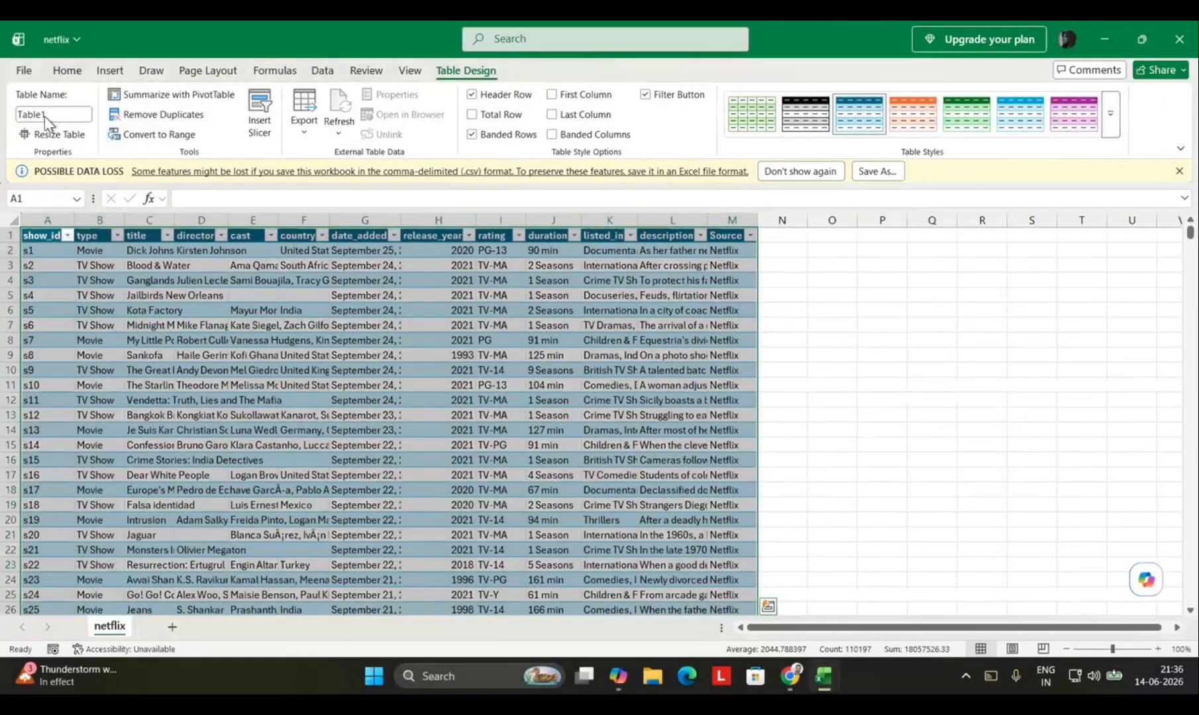
{"action": "key", "text": "shift+Right"}
{"action": "key", "text": "shift+Right"}
{"action": "key", "text": "shift+Right"}
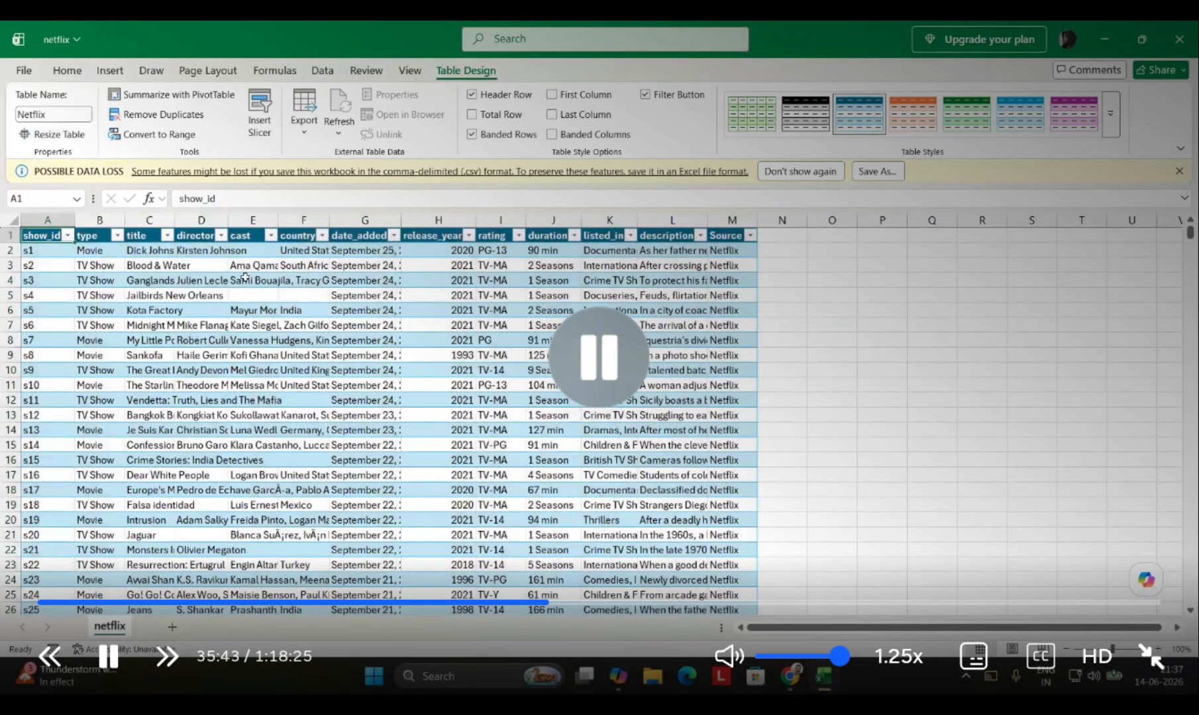
{"action": "left_click", "coordinate": [1151, 655]}
{"action": "left_click", "coordinate": [1092, 634]}
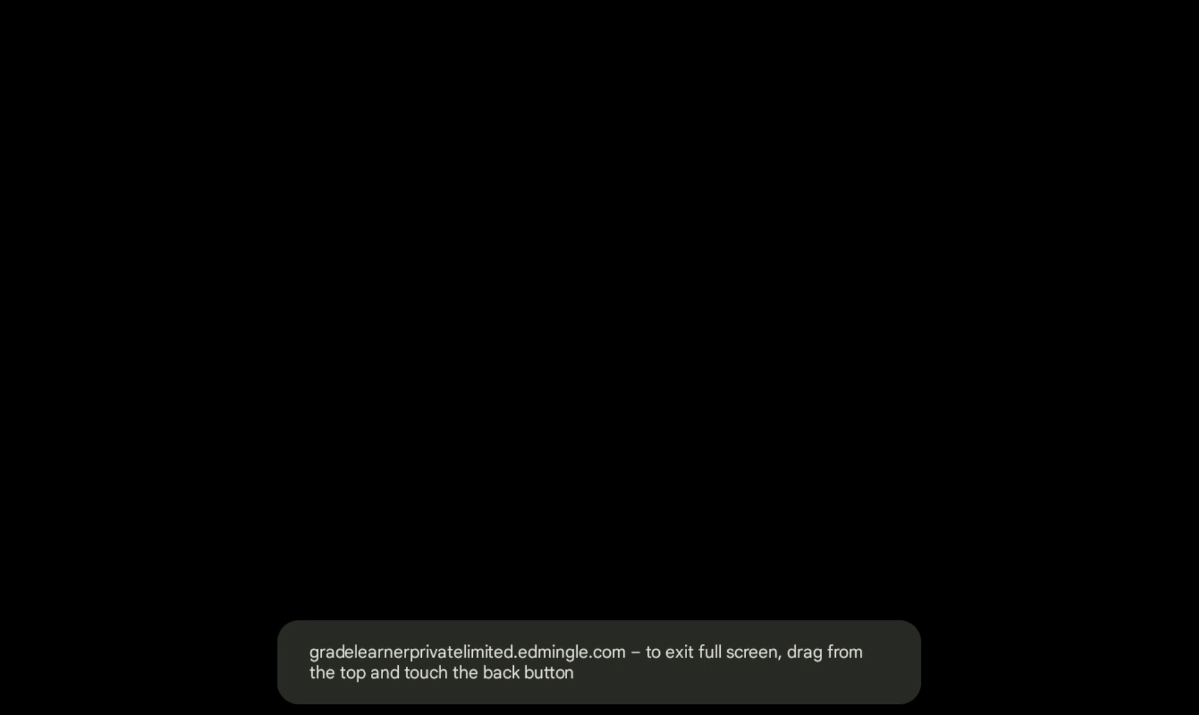
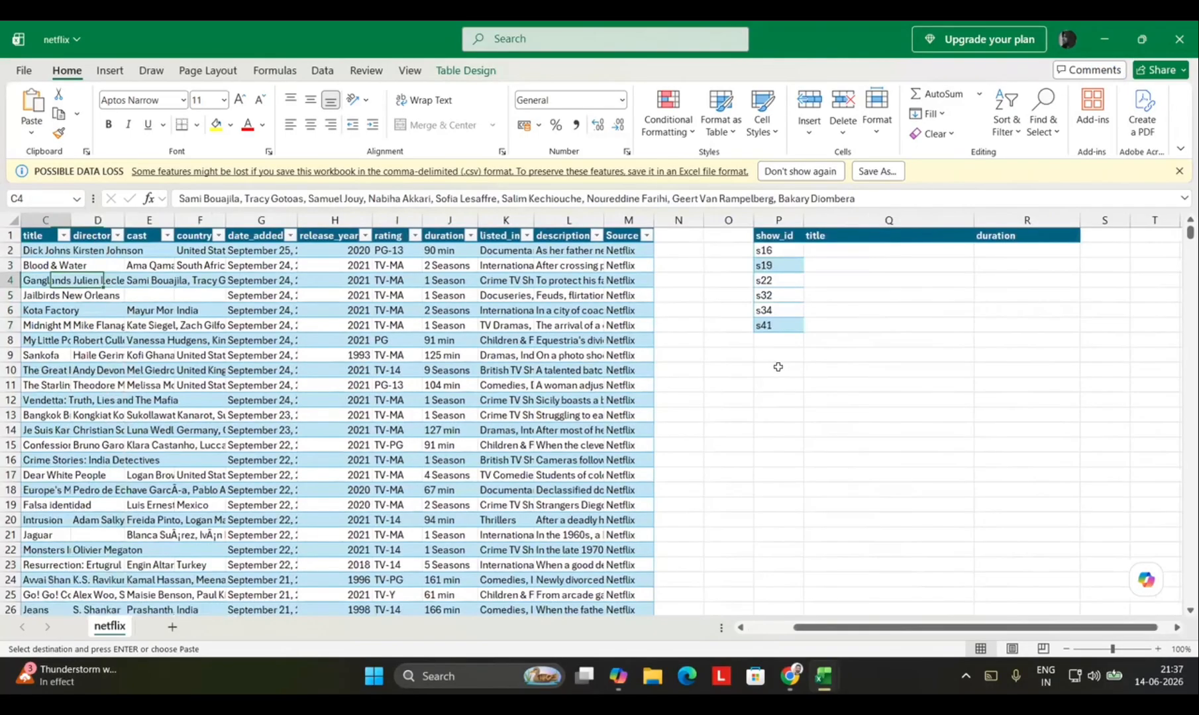
Enter =VLOOKUP(P2,Netflix,3,FALSE) in Q2 to return the title for show_id s16
{"action": "key", "text": "Home"}
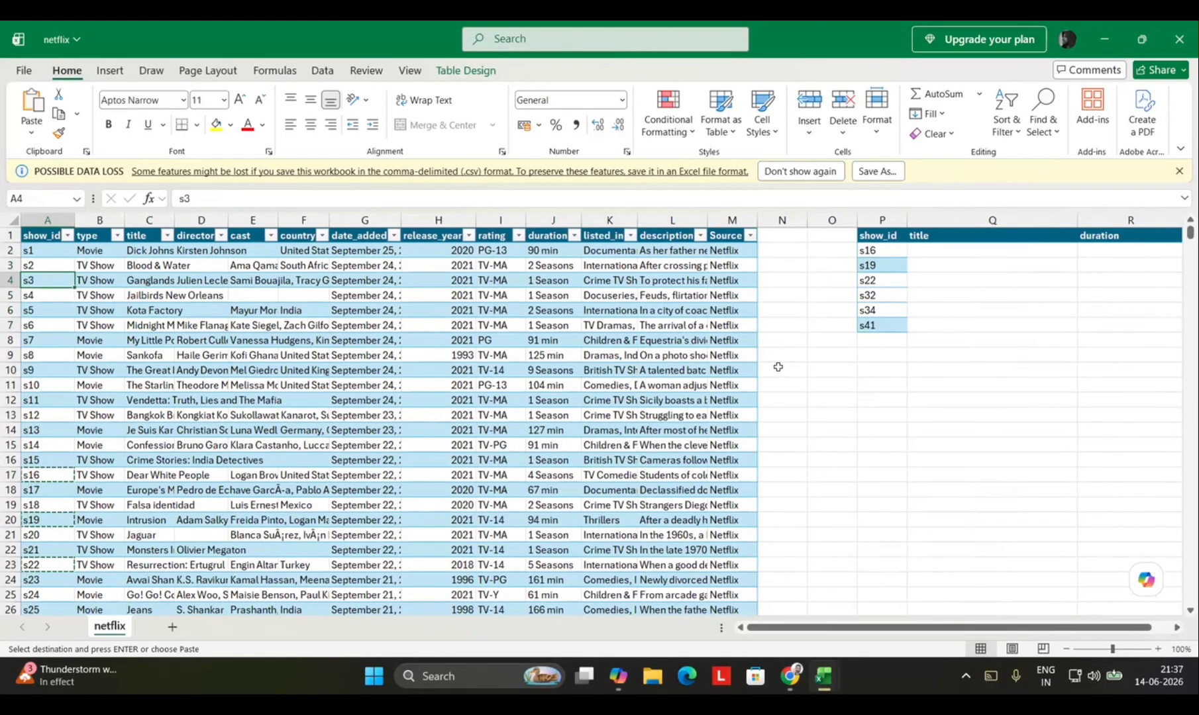
{"action": "key", "text": "Right"}
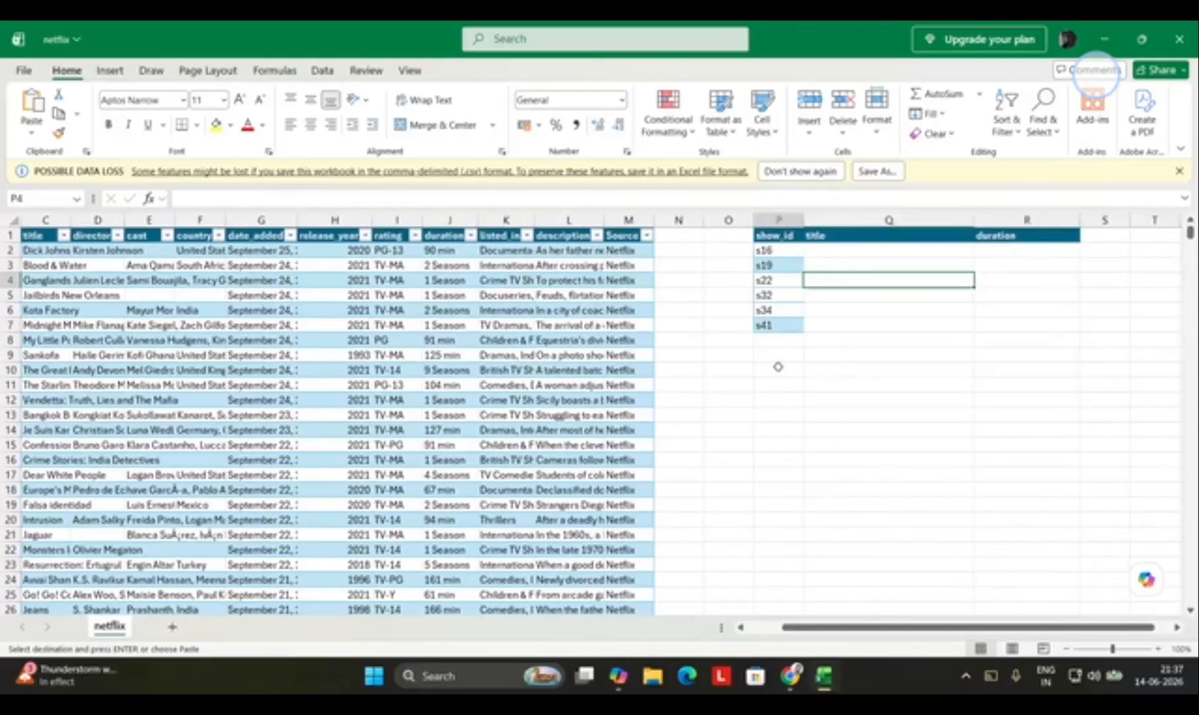
{"action": "type", "text": "=vl"}
{"action": "key", "text": "Tab"}
{"action": "type", "text": "P2,er"}
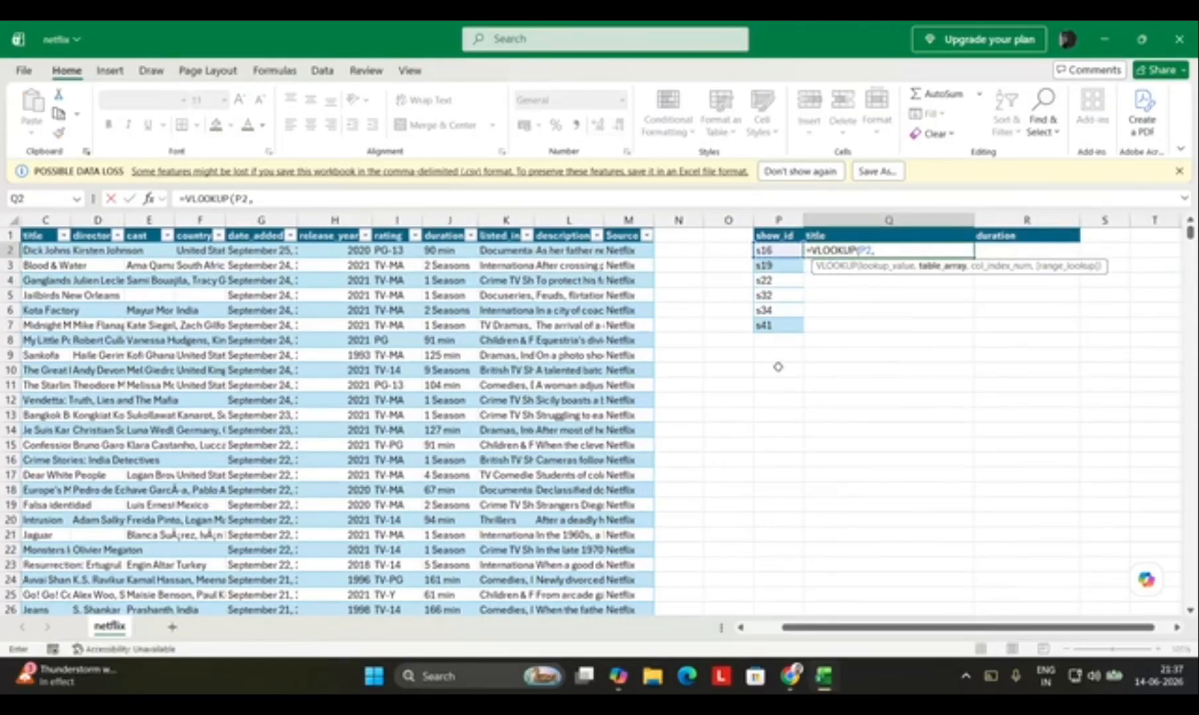
{"action": "key", "text": "BackSpace"}
{"action": "key", "text": "BackSpace"}
{"action": "type", "text": "Ne"}
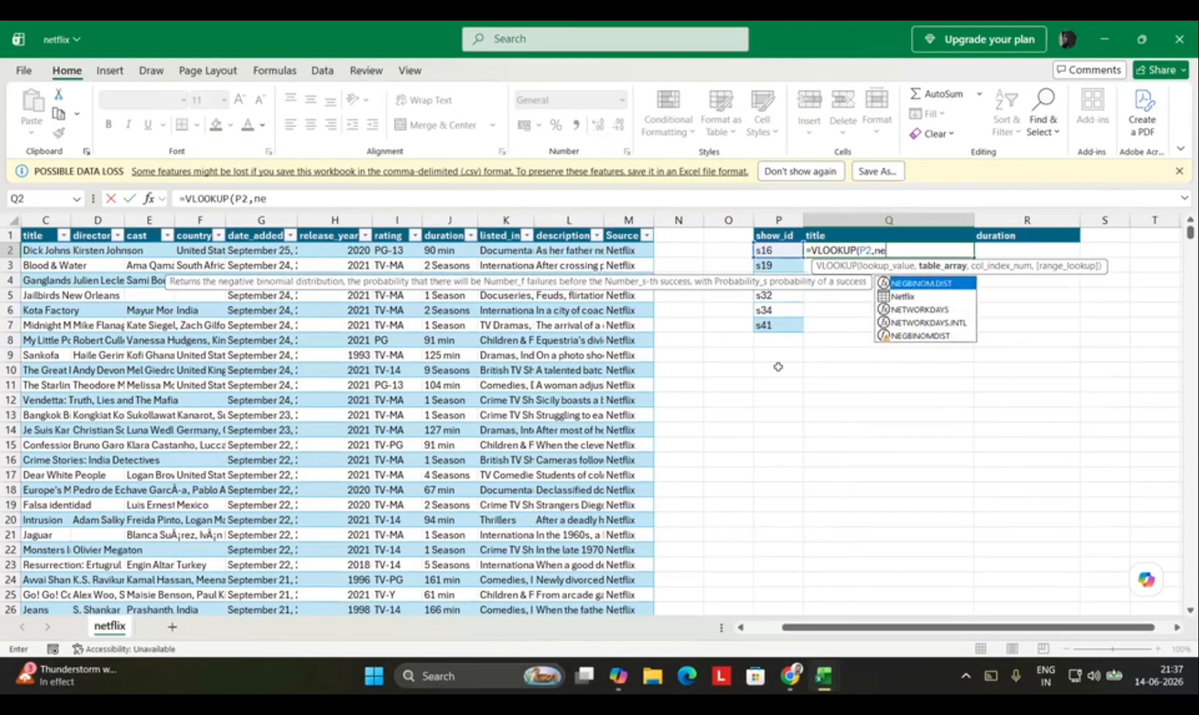
{"action": "key", "text": "Tab"}
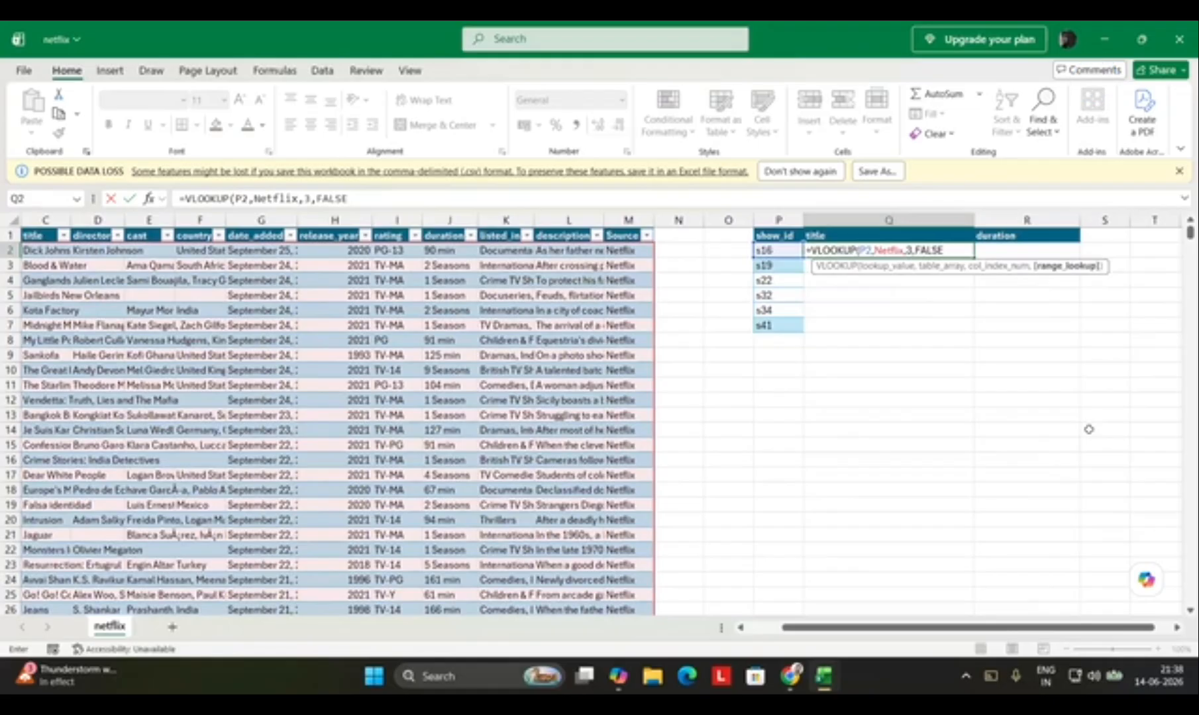
{"action": "key", "text": "Return"}
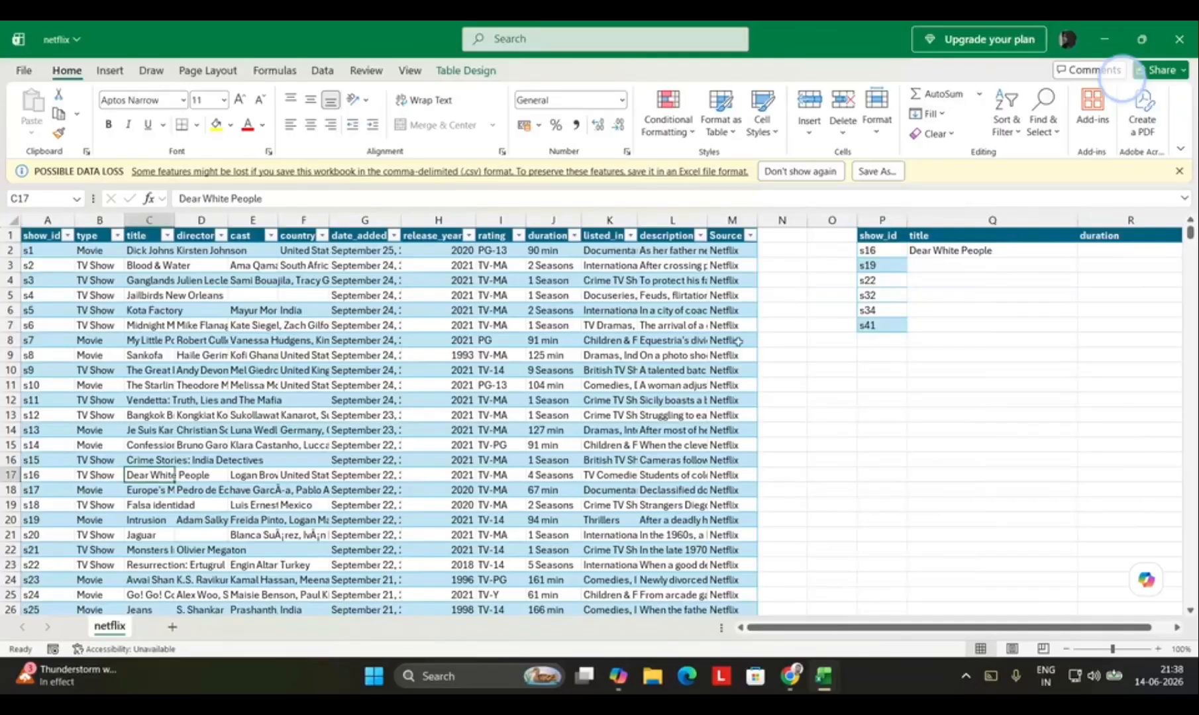
Build a VLOOKUP in R2 that looks up P2 in the Netflix table and returns the duration from column 10
{"action": "scroll", "coordinate": [797, 627], "scroll_direction": "right", "scroll_amount": 1}
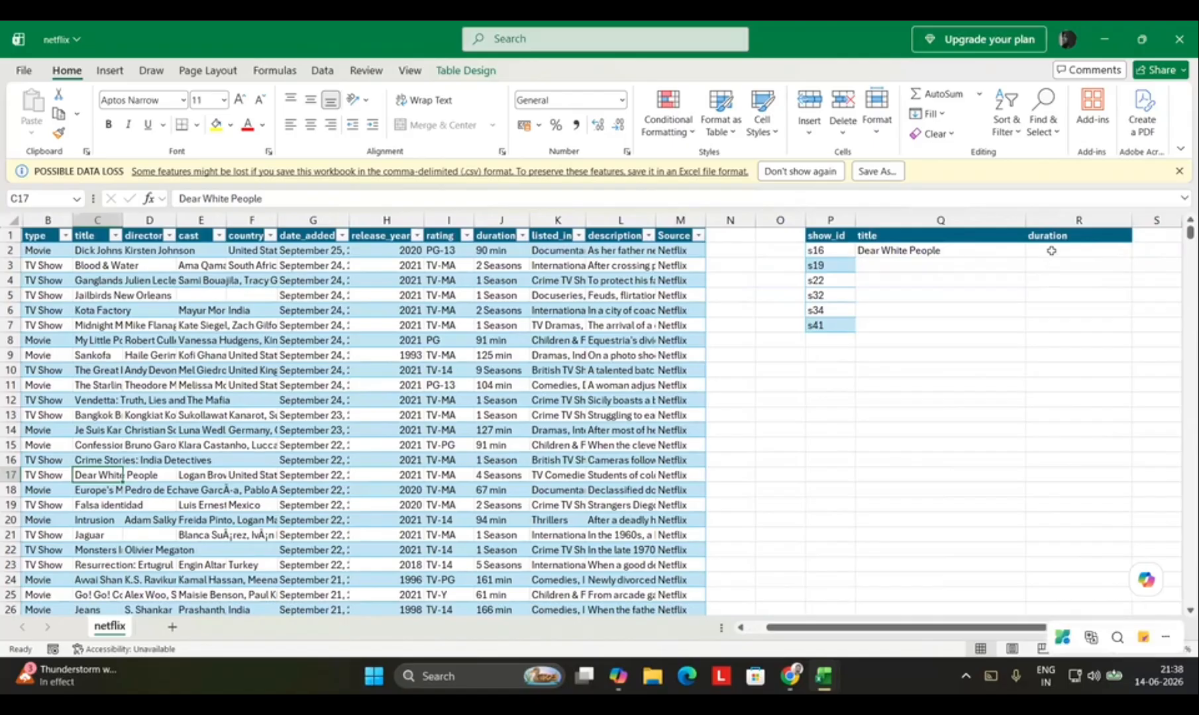
{"action": "left_click", "coordinate": [1051, 251]}
{"action": "type", "text": "=VLOOKUP(P2,"}
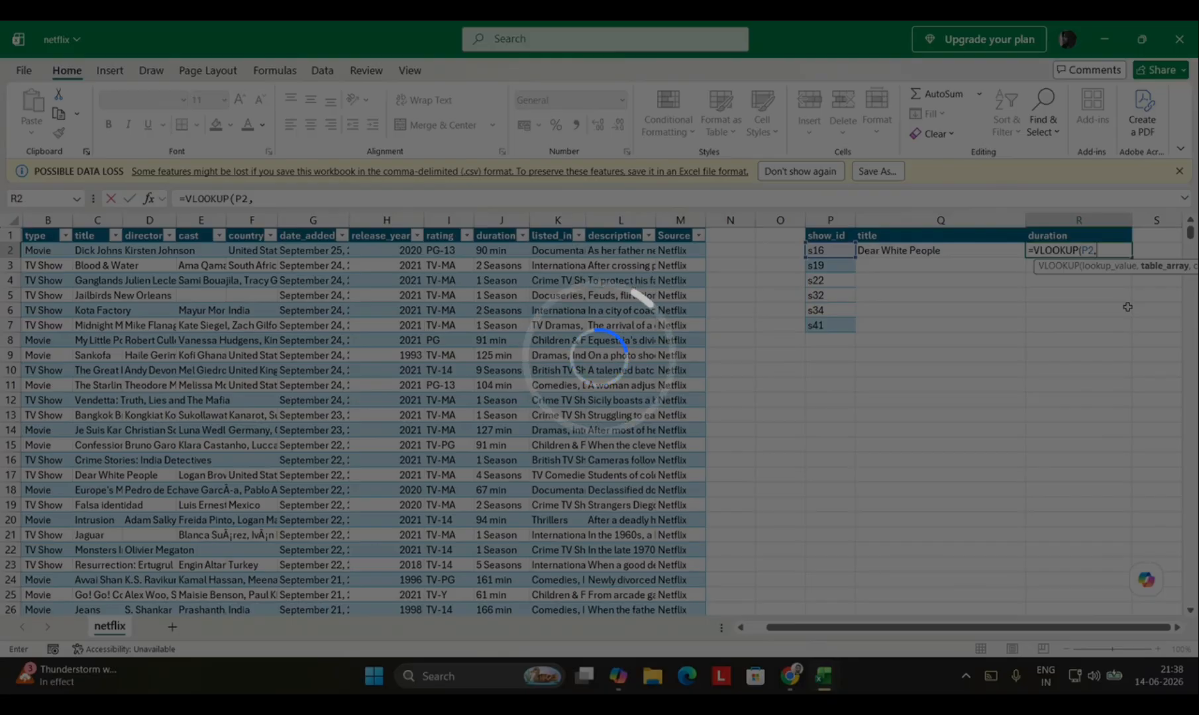
{"action": "type", "text": "Netflix,10"}
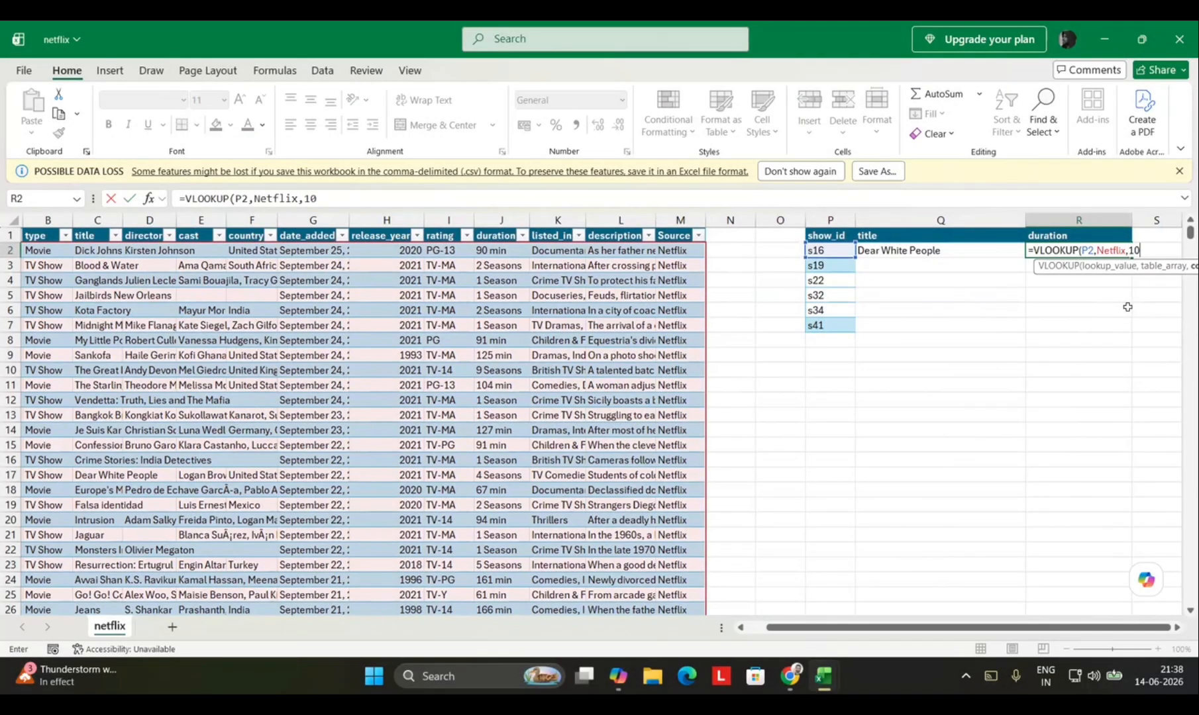
{"action": "type", "text": ","}
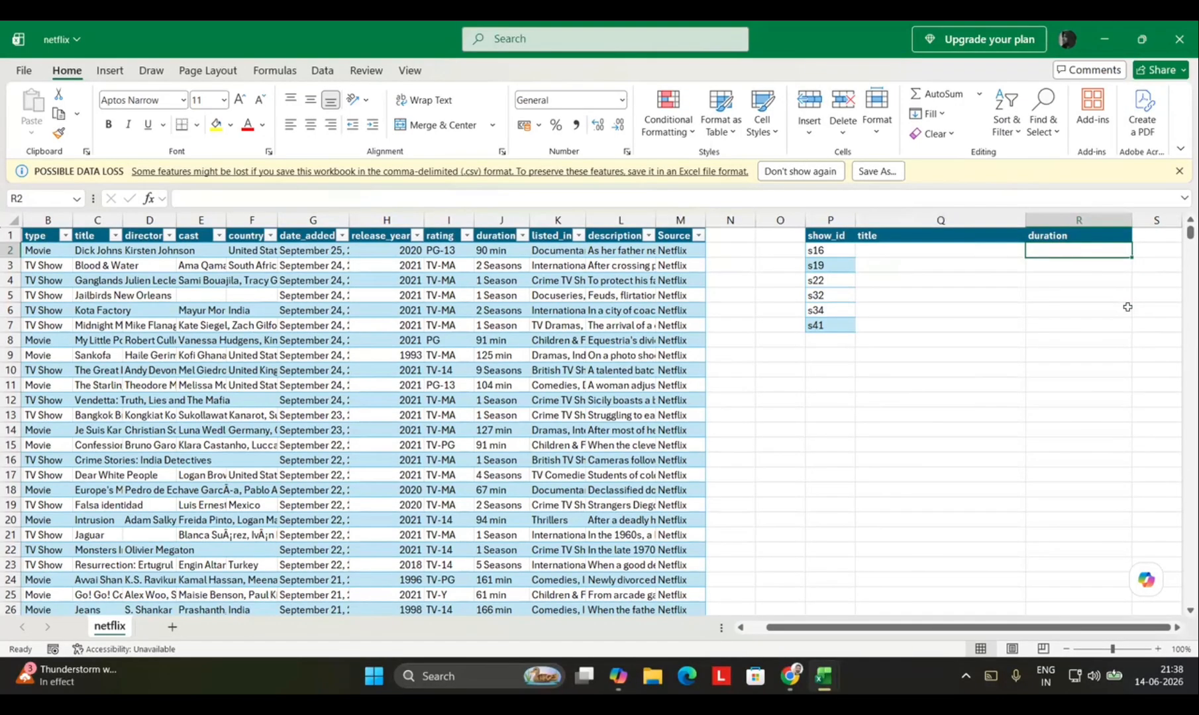
Switch to the Week_1 workbook and start an INDEX formula in G5 with the Emp table's First Name column as the array
{"action": "key", "text": "Left"}
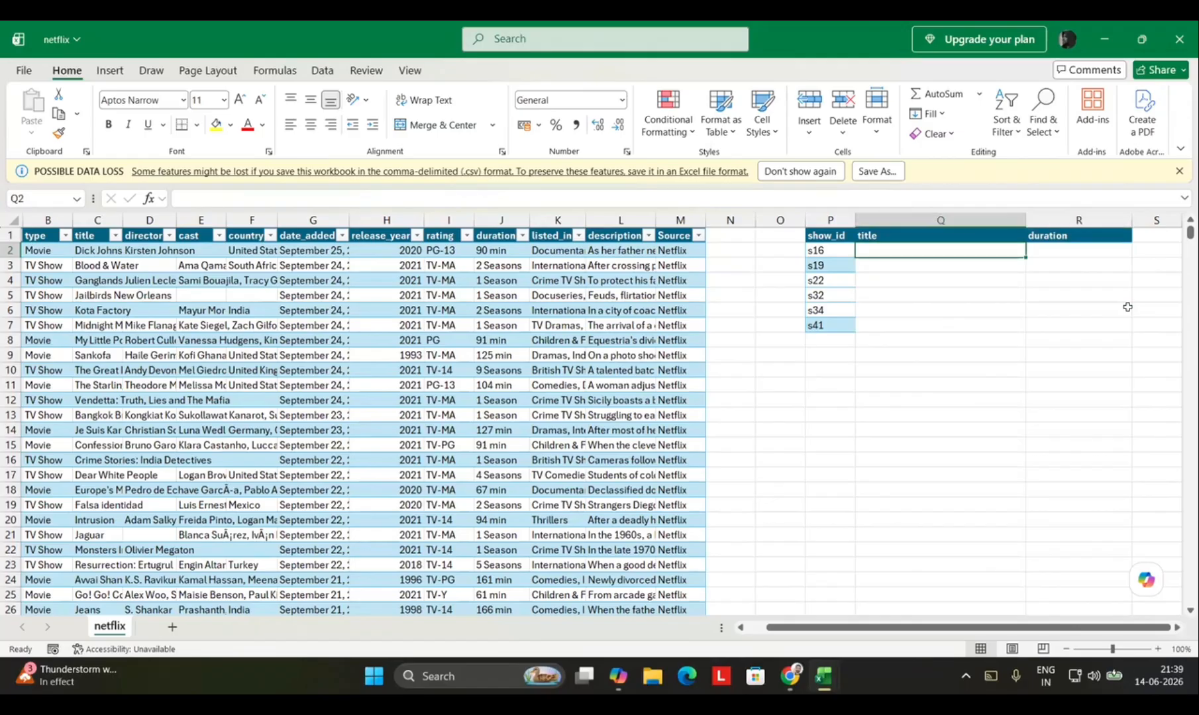
{"action": "left_click", "coordinate": [778, 320]}
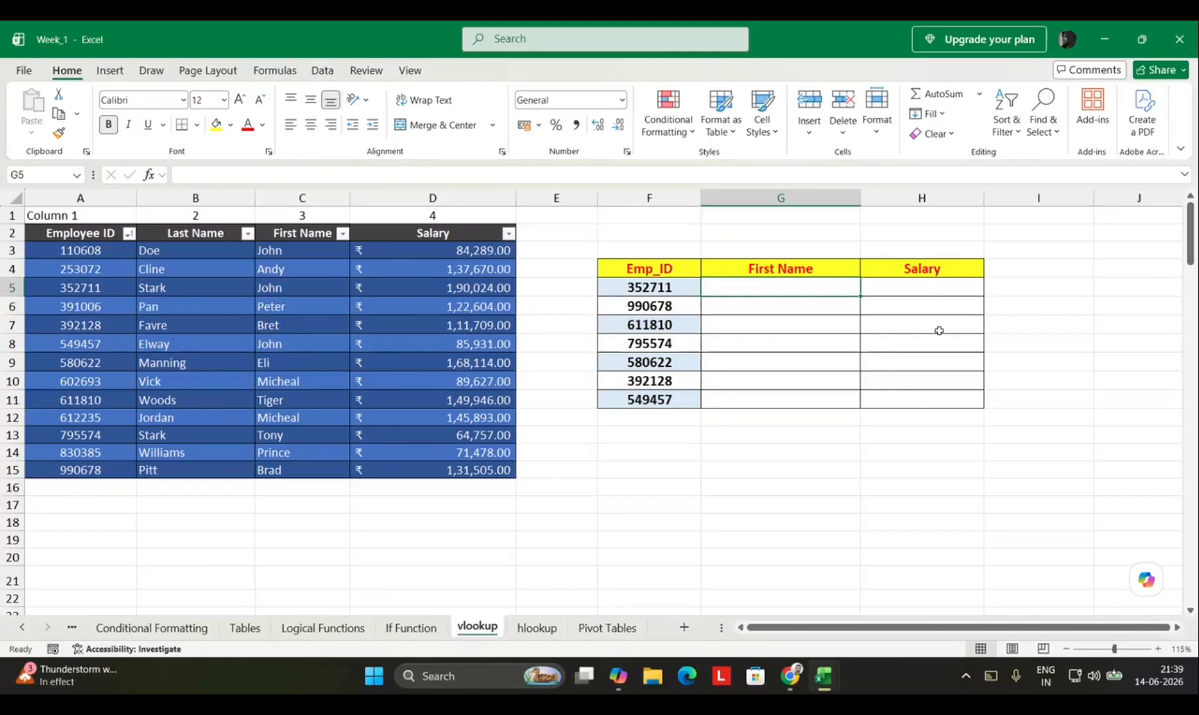
{"action": "type", "text": "=index"}
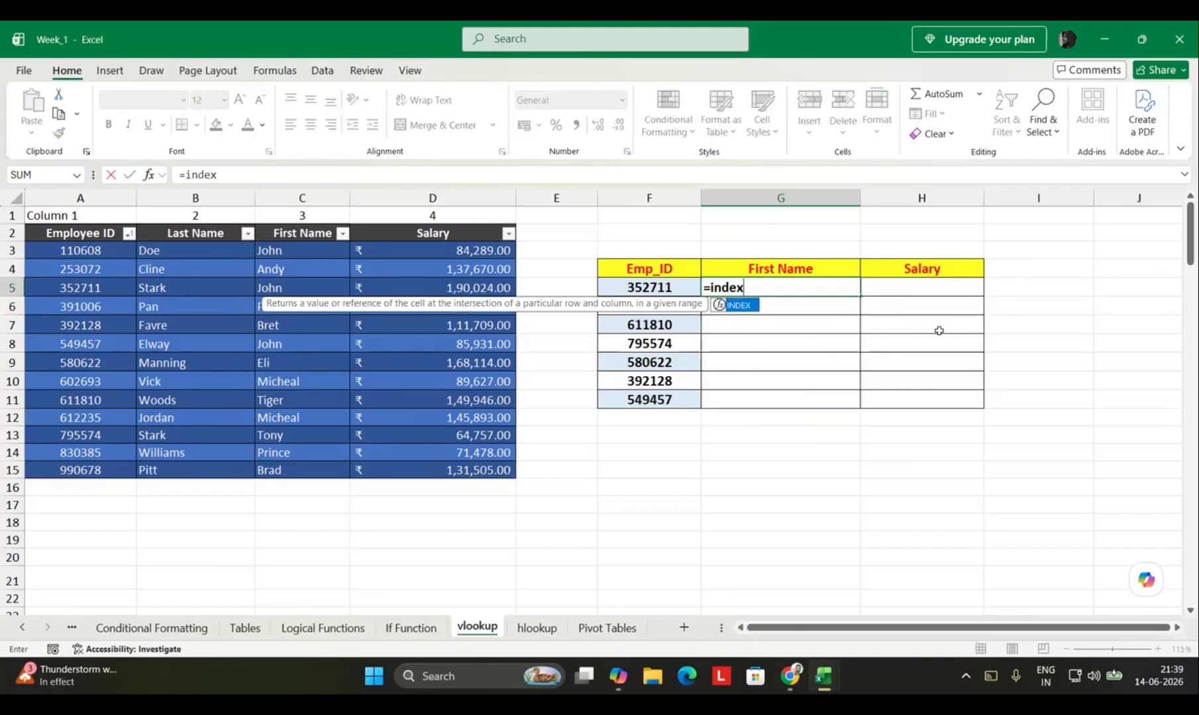
{"action": "key", "text": "Tab"}
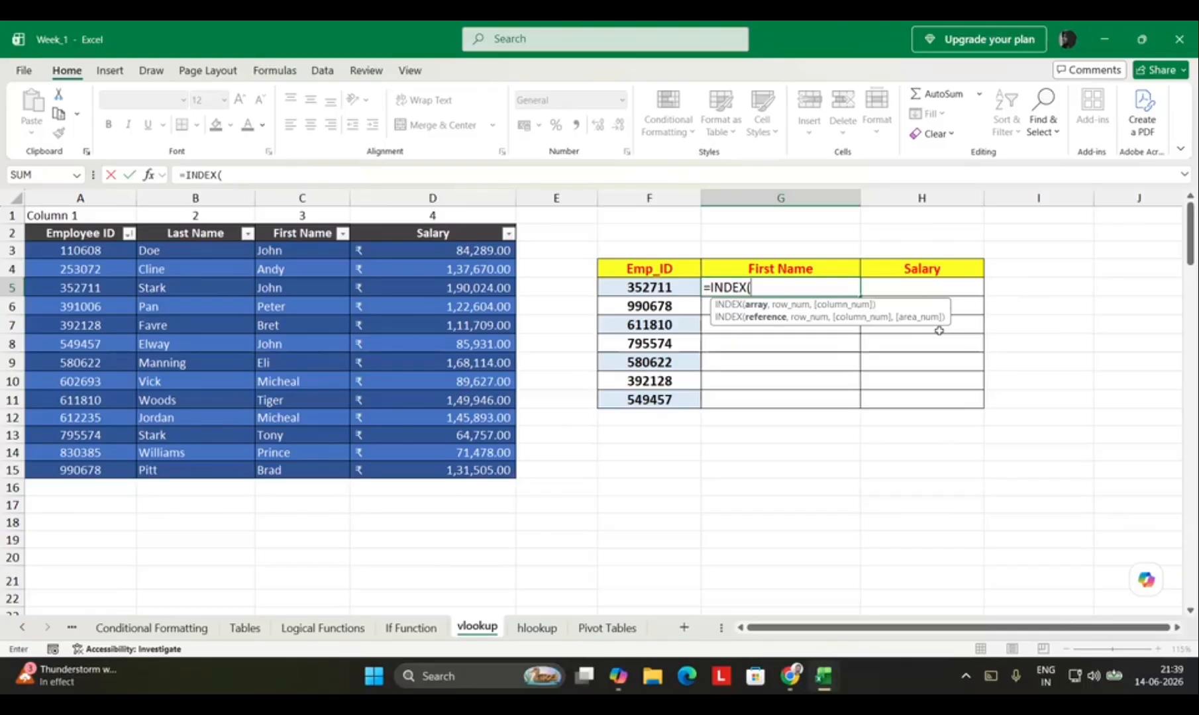
{"action": "left_click_drag", "start_coordinate": [295, 251], "coordinate": [319, 471]}
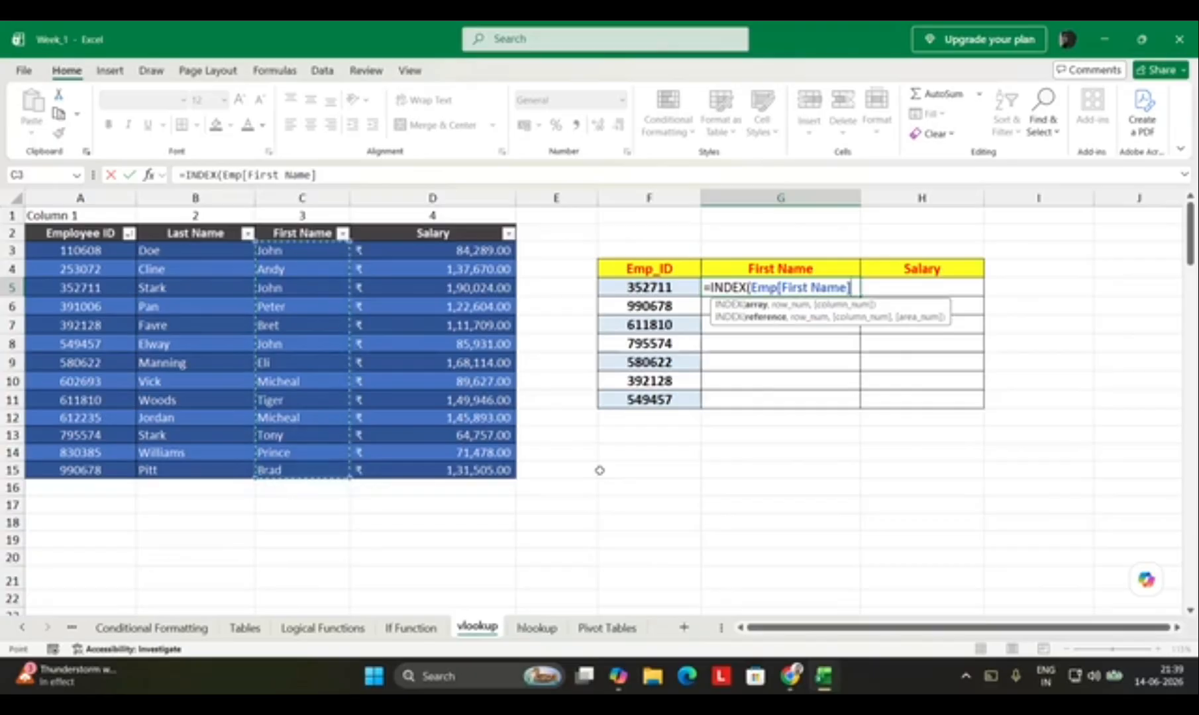
Complete the First Name formula with MATCH(F5,Emp[Employee ID],0) as the row number and fill it down to G11
{"action": "type", "text": ", mat"}
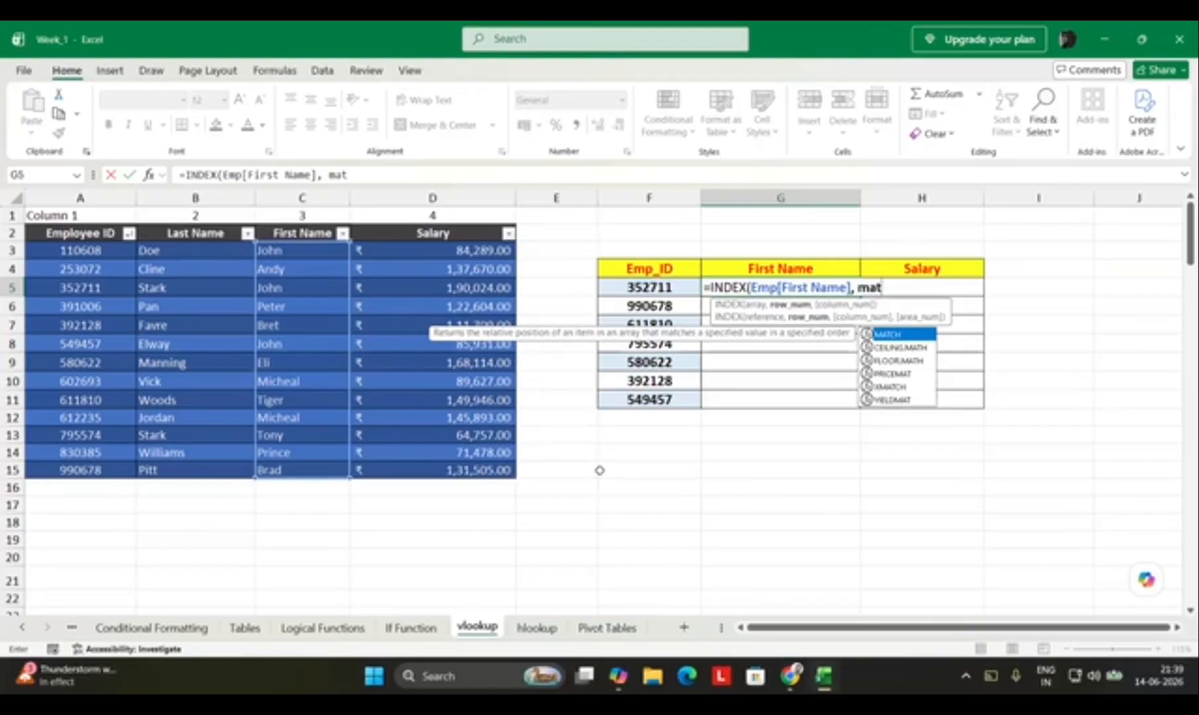
{"action": "key", "text": "Tab"}
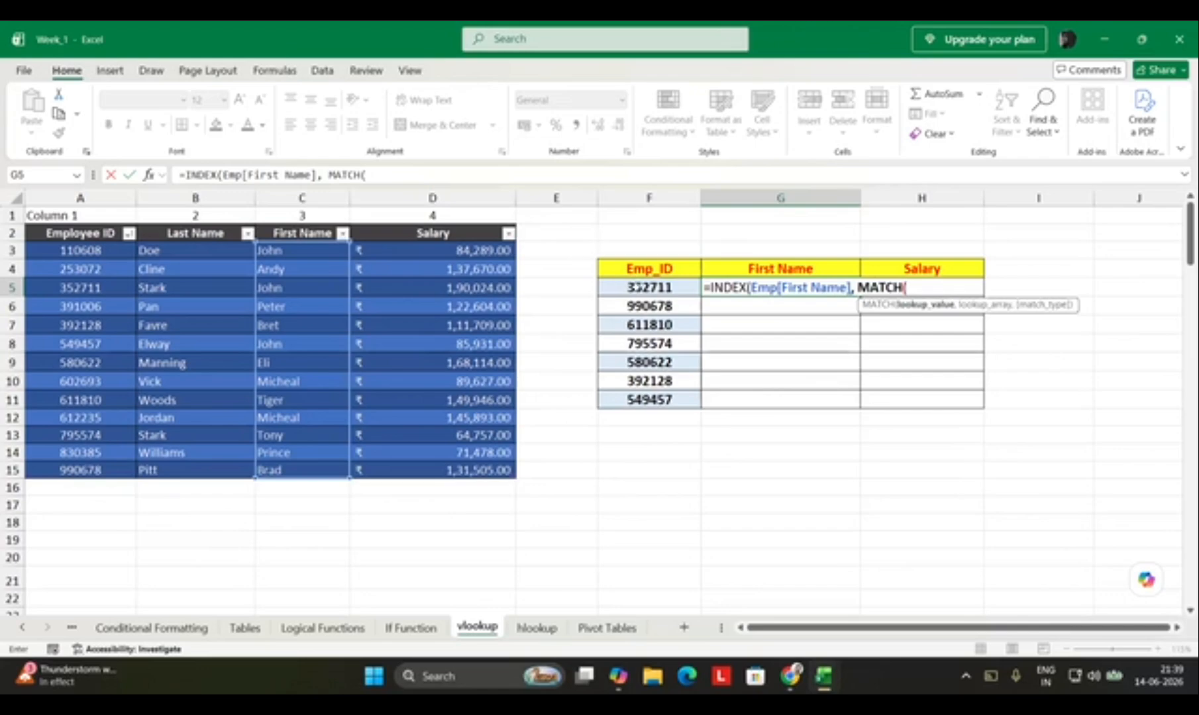
{"action": "left_click", "coordinate": [626, 286]}
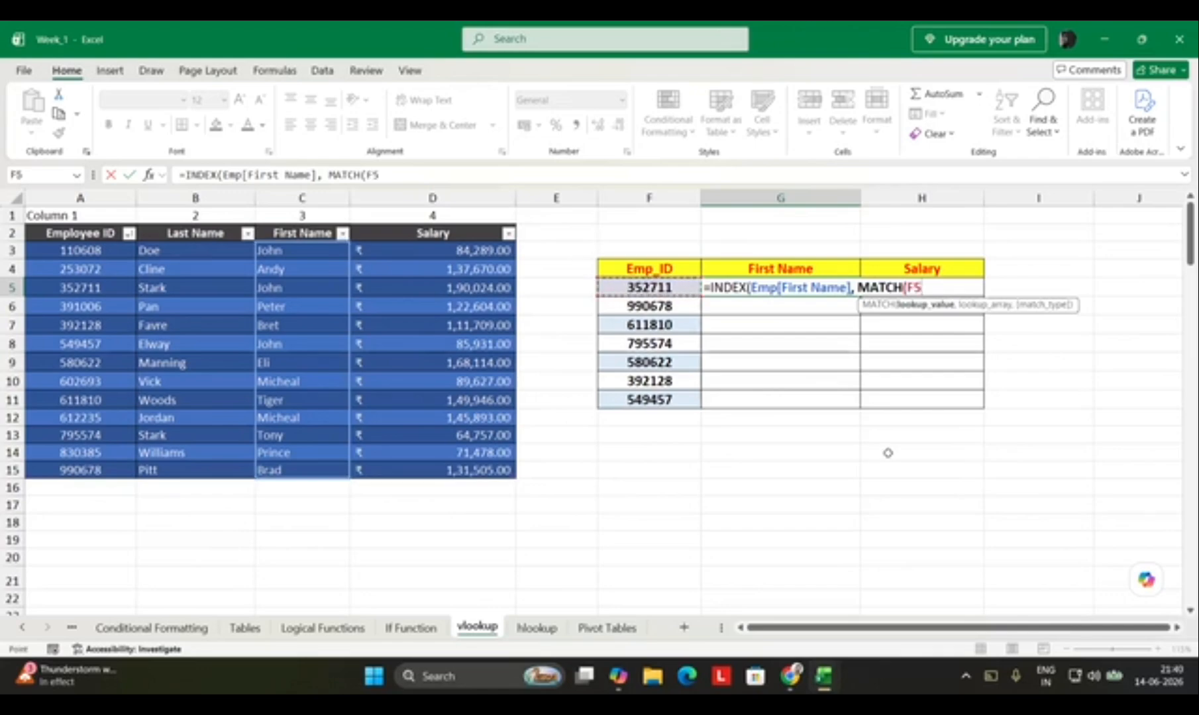
{"action": "type", "text": ","}
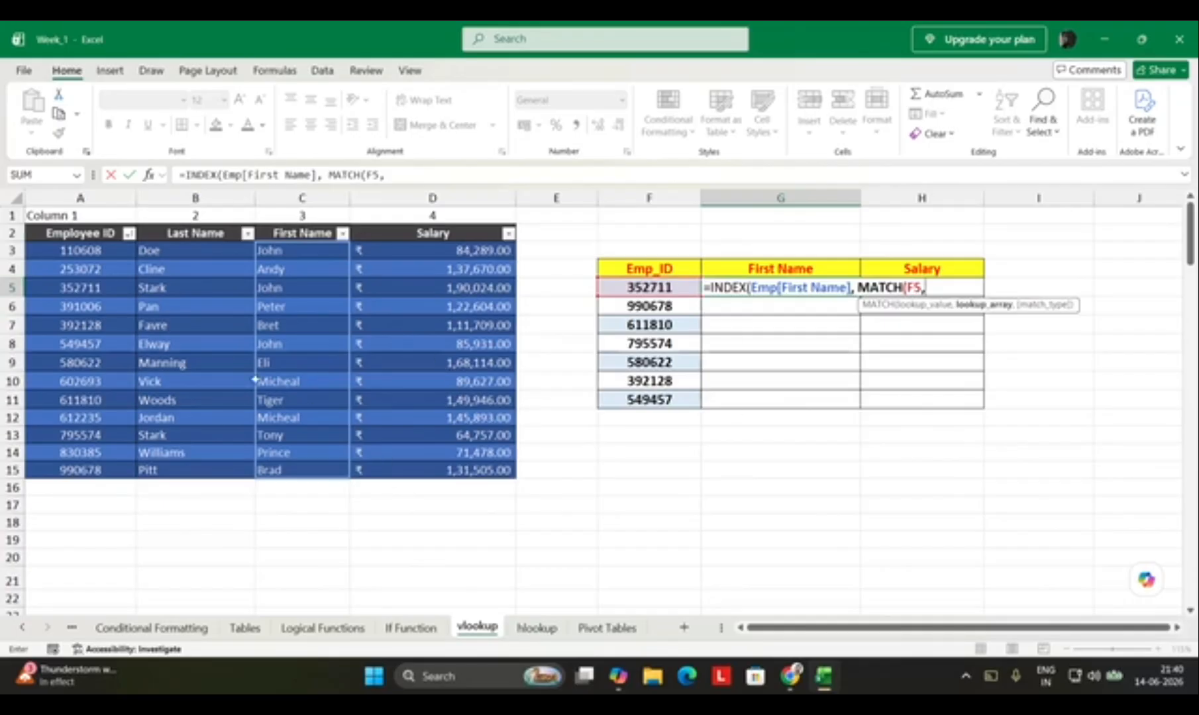
{"action": "left_click_drag", "start_coordinate": [122, 261], "coordinate": [94, 471]}
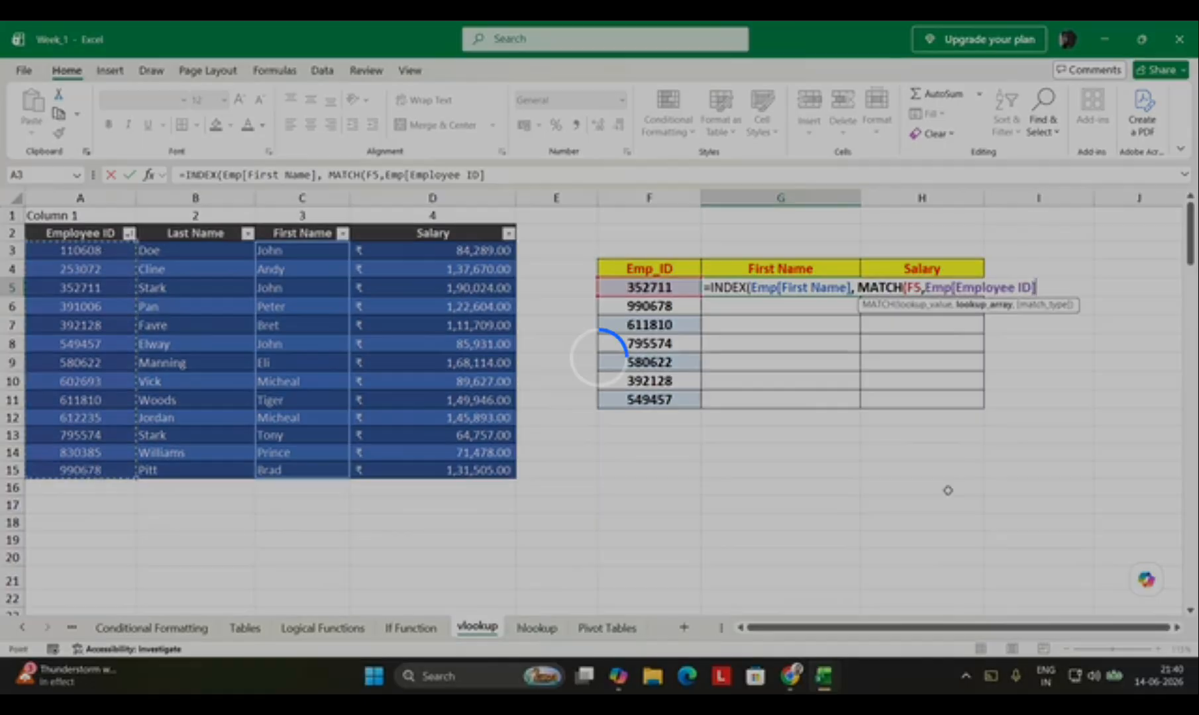
{"action": "type", "text": ",0)"}
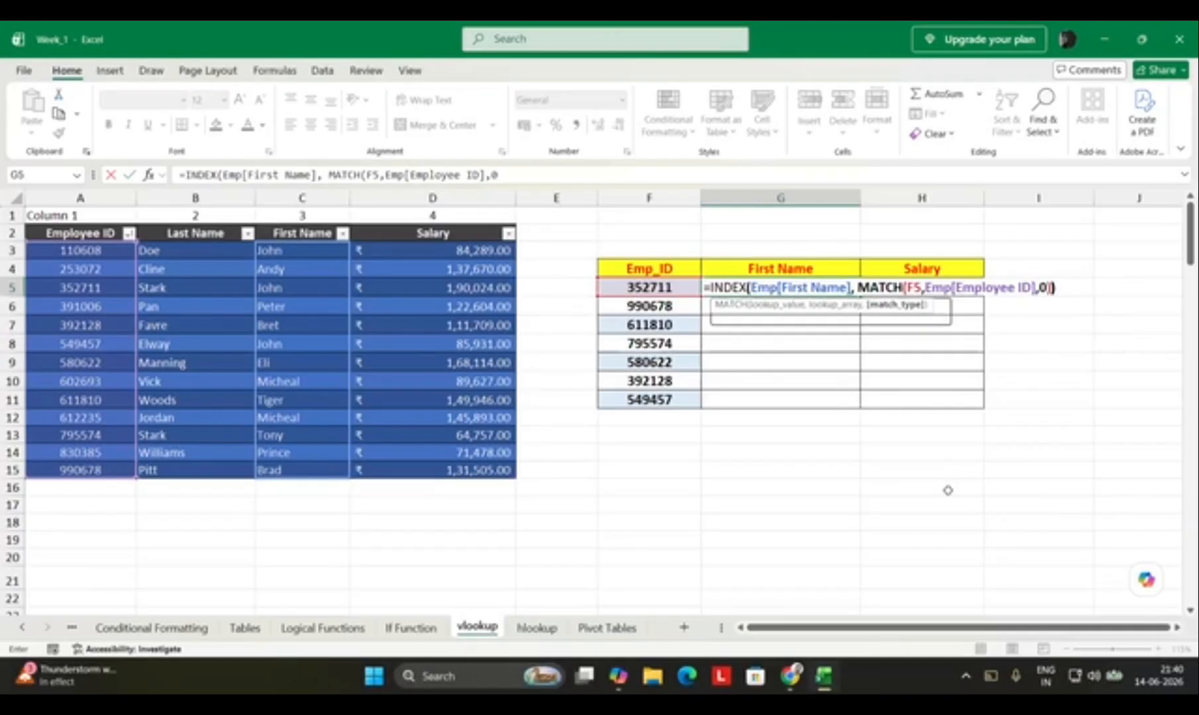
{"action": "key", "text": "ctrl+Return"}
{"action": "left_click_drag", "start_coordinate": [861, 297], "coordinate": [862, 411]}
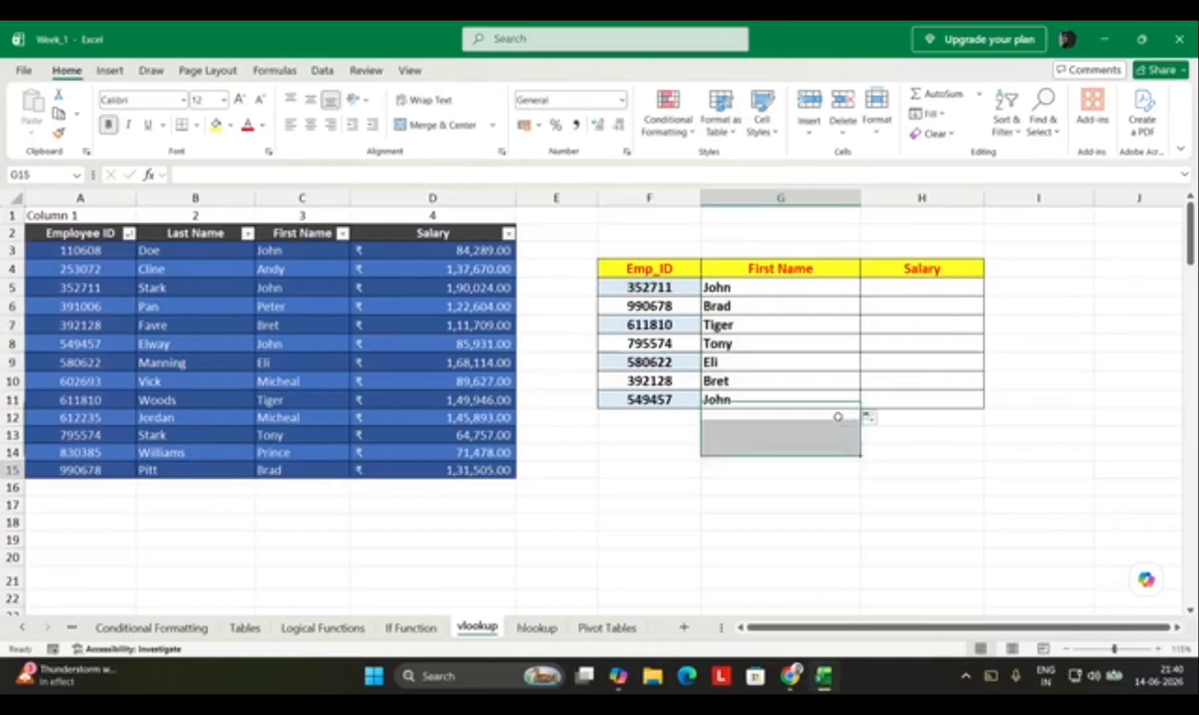
Start an INDEX formula in H5 with the Emp table's Salary column as the array
{"action": "left_click", "coordinate": [800, 325]}
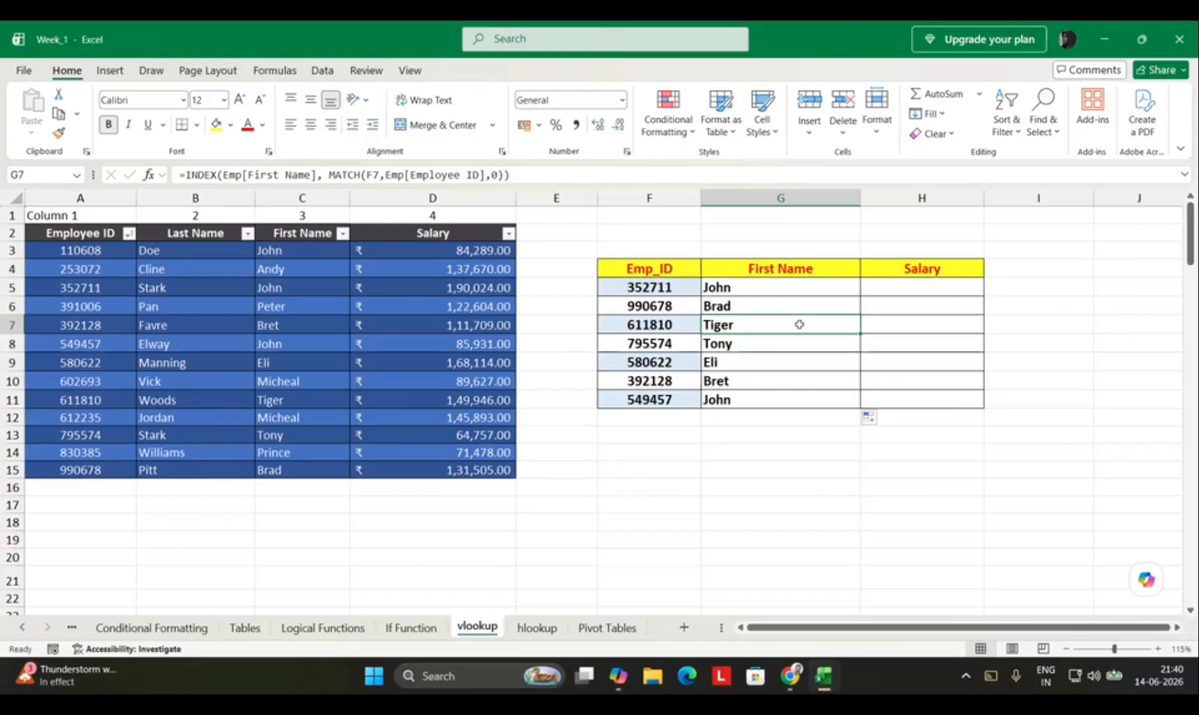
{"action": "key", "text": "Right"}
{"action": "key", "text": "Up"}
{"action": "key", "text": "Up"}
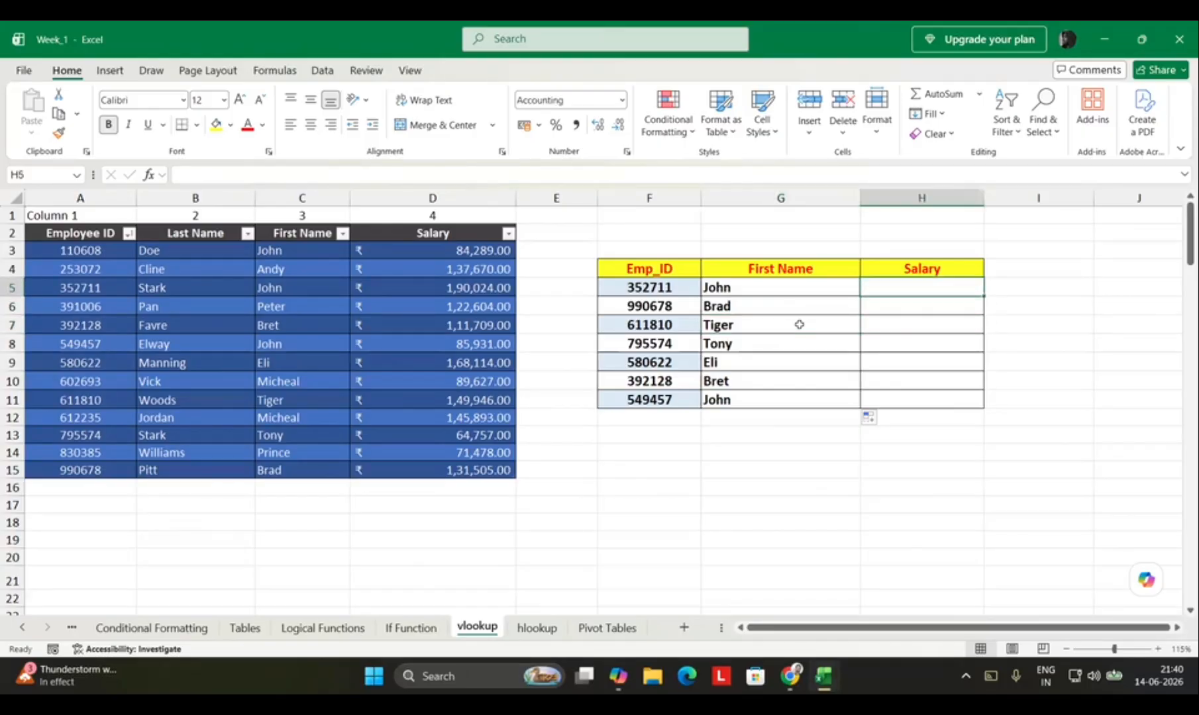
{"action": "type", "text": "=inde"}
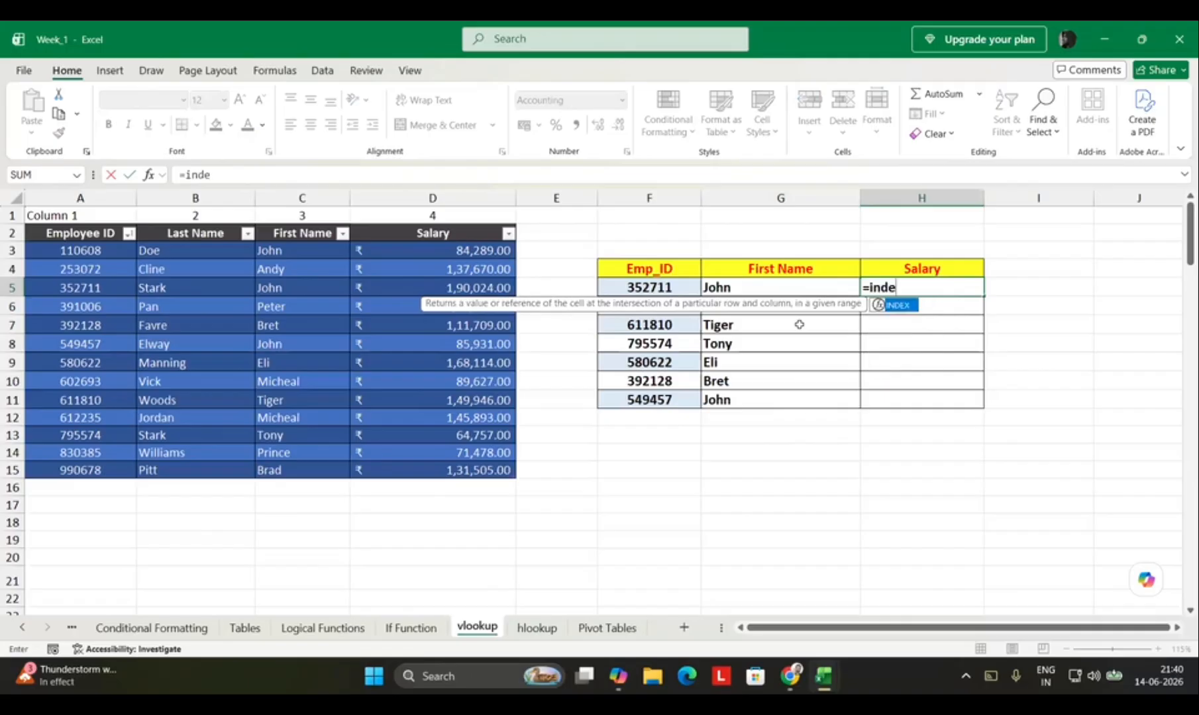
{"action": "key", "text": "Tab"}
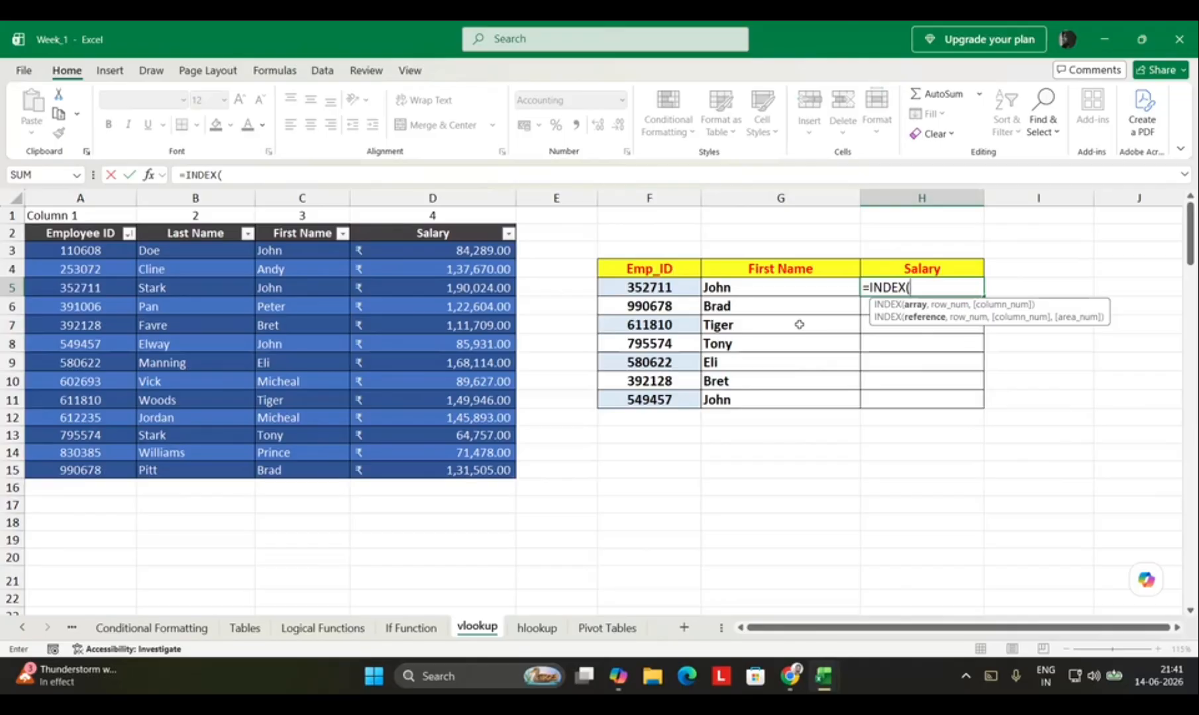
{"action": "left_click_drag", "start_coordinate": [494, 250], "coordinate": [478, 471]}
Complete the Salary formula with MATCH(F5,Emp[Employee ID],0) as the row number and fill it down to H11
{"action": "type", "text": ", mat"}
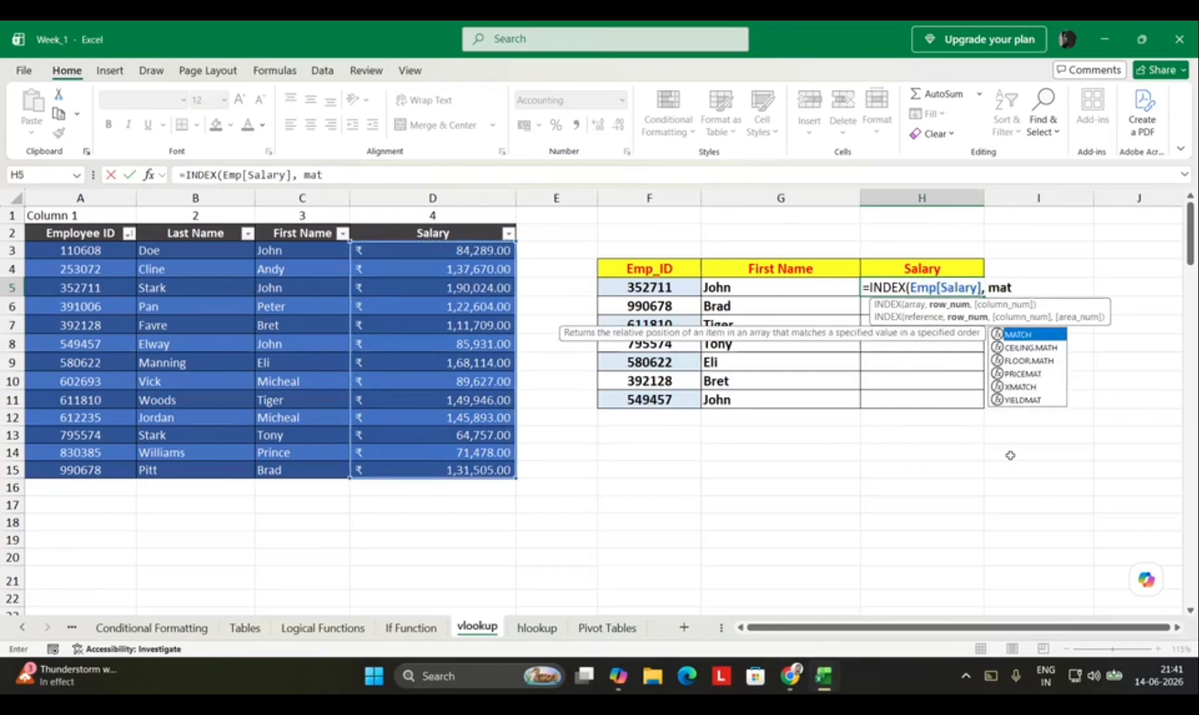
{"action": "key", "text": "Tab"}
{"action": "left_click", "coordinate": [649, 287]}
{"action": "type", "text": ","}
{"action": "left_click_drag", "start_coordinate": [69, 249], "coordinate": [79, 470]}
{"action": "type", "text": ",0))"}
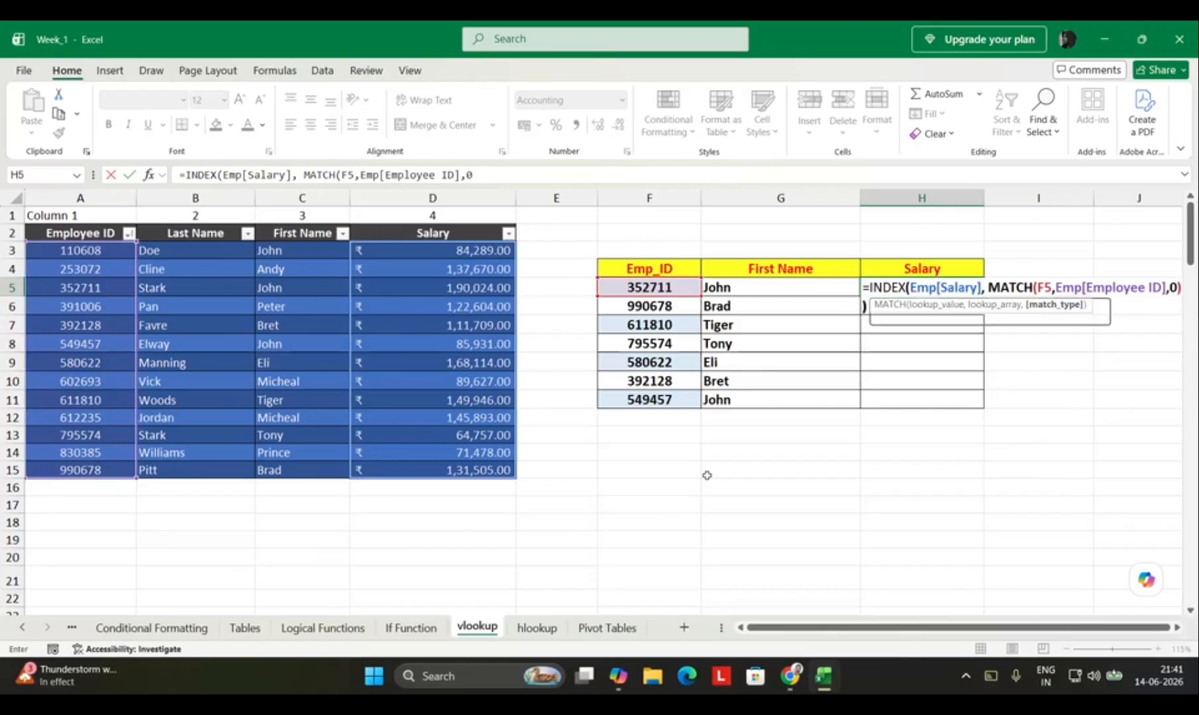
{"action": "key", "text": "Return"}
{"action": "key", "text": "Up"}
{"action": "left_click_drag", "start_coordinate": [984, 296], "coordinate": [959, 393]}
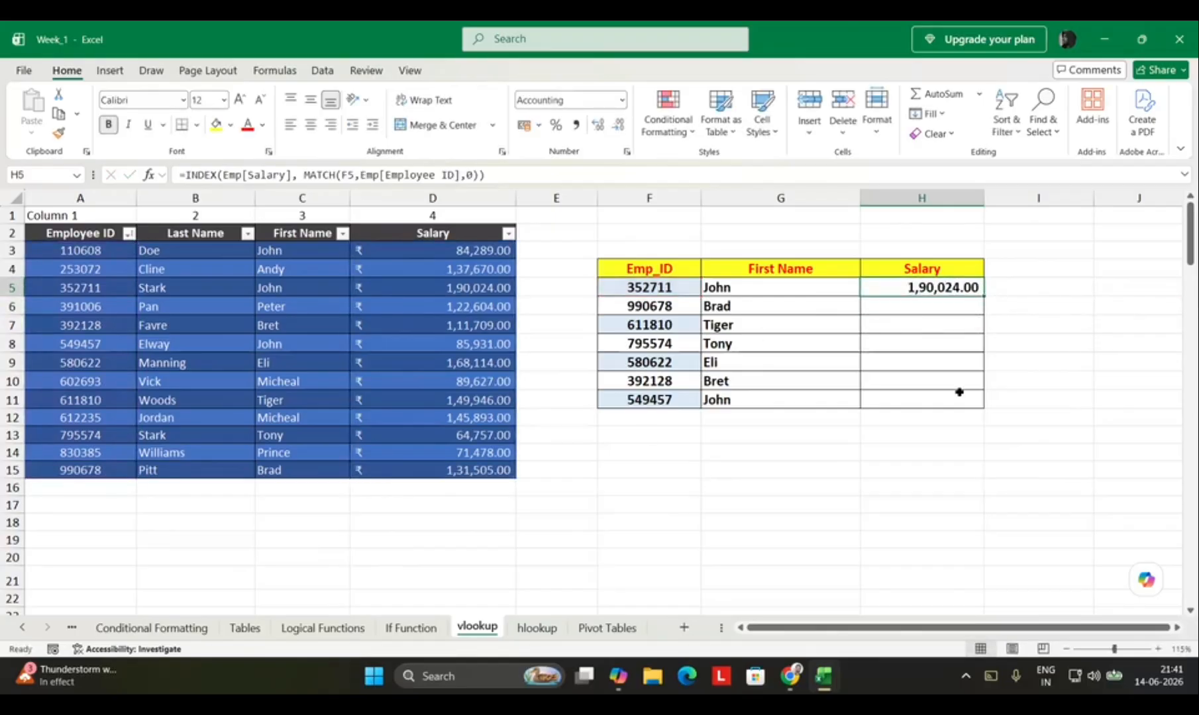
Go to the hlookup sheet and select the first empty Points earned cell, K3
{"action": "left_click", "coordinate": [805, 402]}
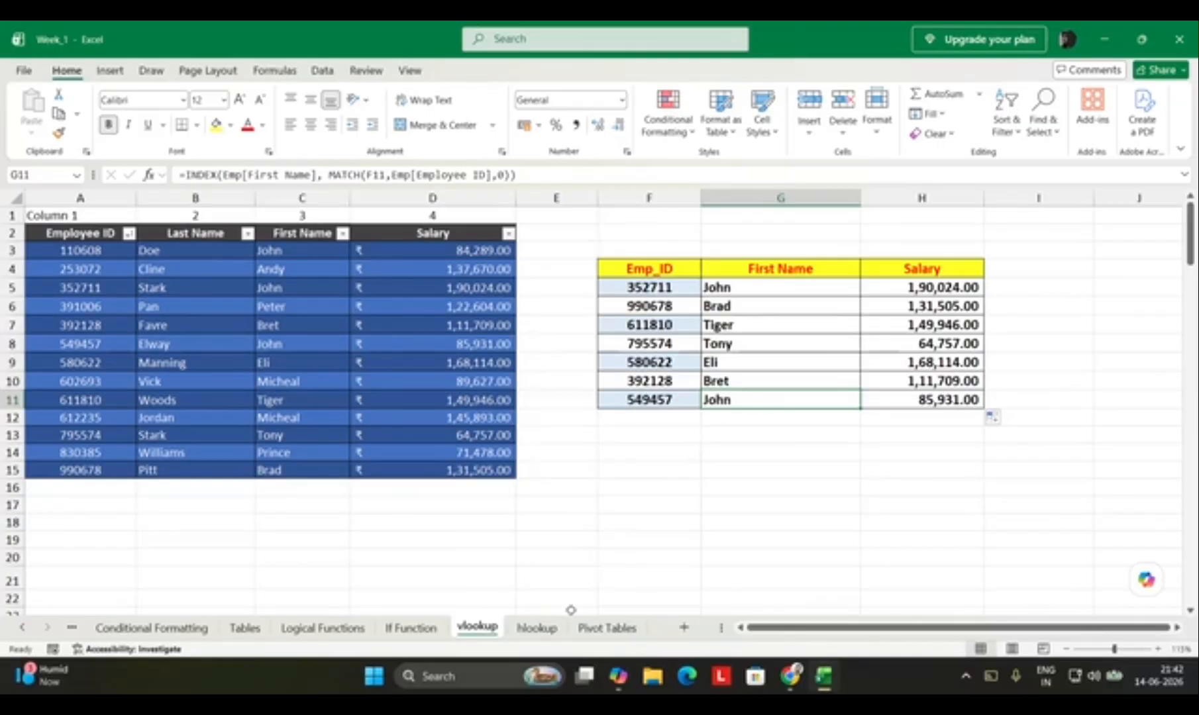
{"action": "left_click", "coordinate": [537, 628]}
{"action": "left_click", "coordinate": [928, 256]}
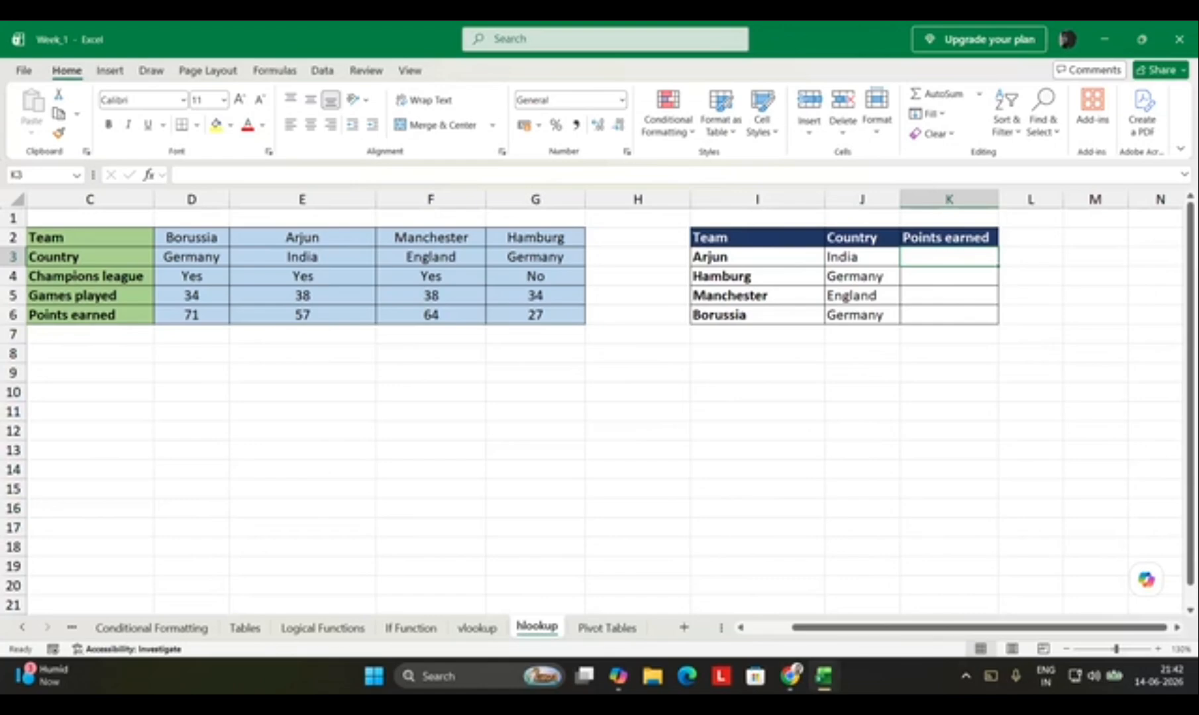
Switch to the netflix workbook and try an INDEX formula in Q2 for the title of show_id s16
{"action": "key", "text": "alt+Tab"}
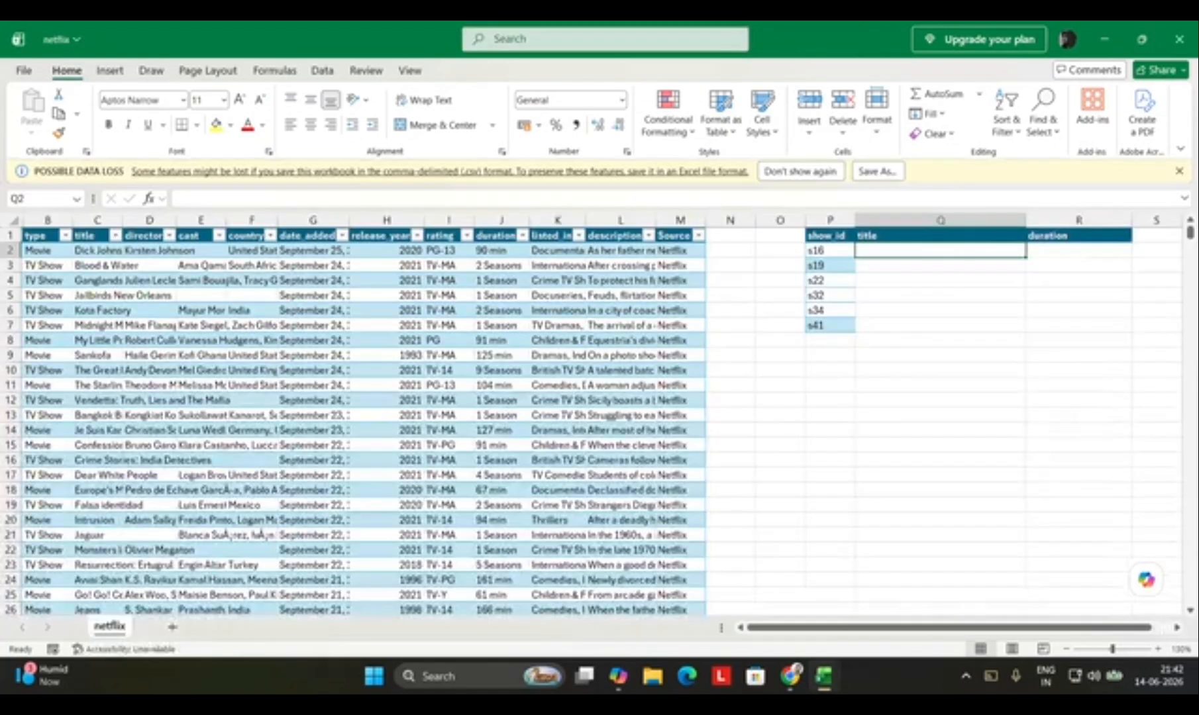
{"action": "key", "text": "alt+Tab"}
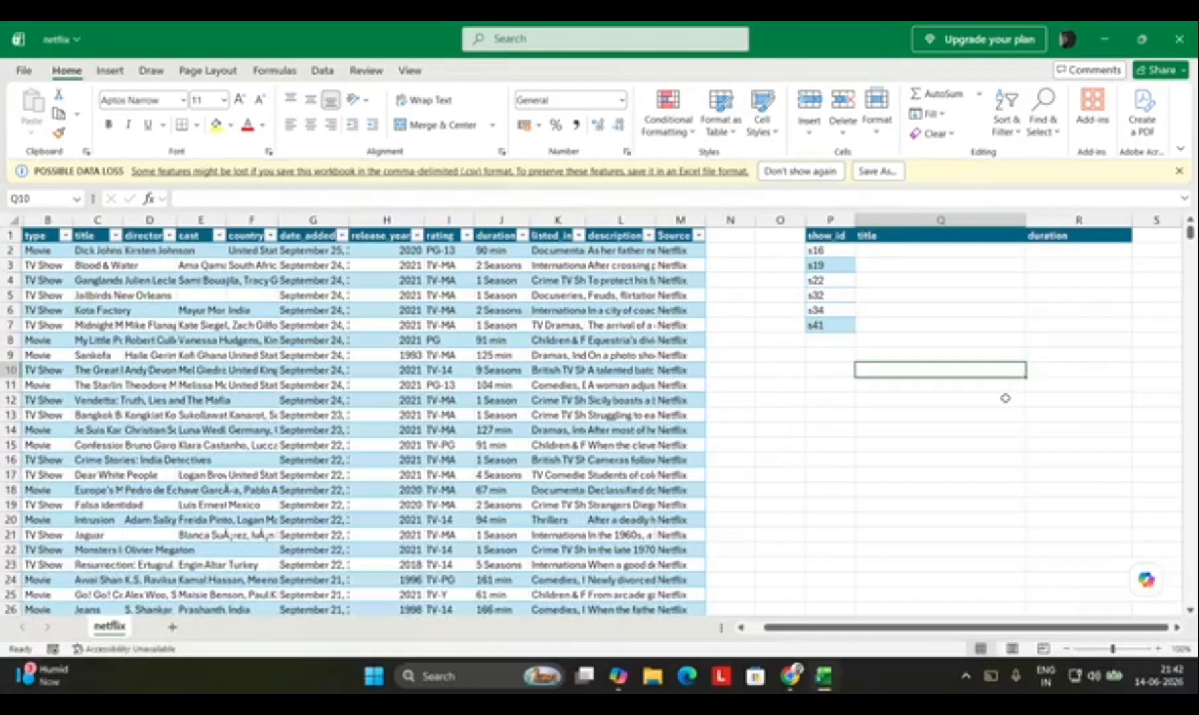
{"action": "key", "text": "Up"}
{"action": "key", "text": "Up"}
{"action": "key", "text": "Up"}
{"action": "key", "text": "Up"}
{"action": "key", "text": "Up"}
{"action": "key", "text": "Up"}
{"action": "key", "text": "Up"}
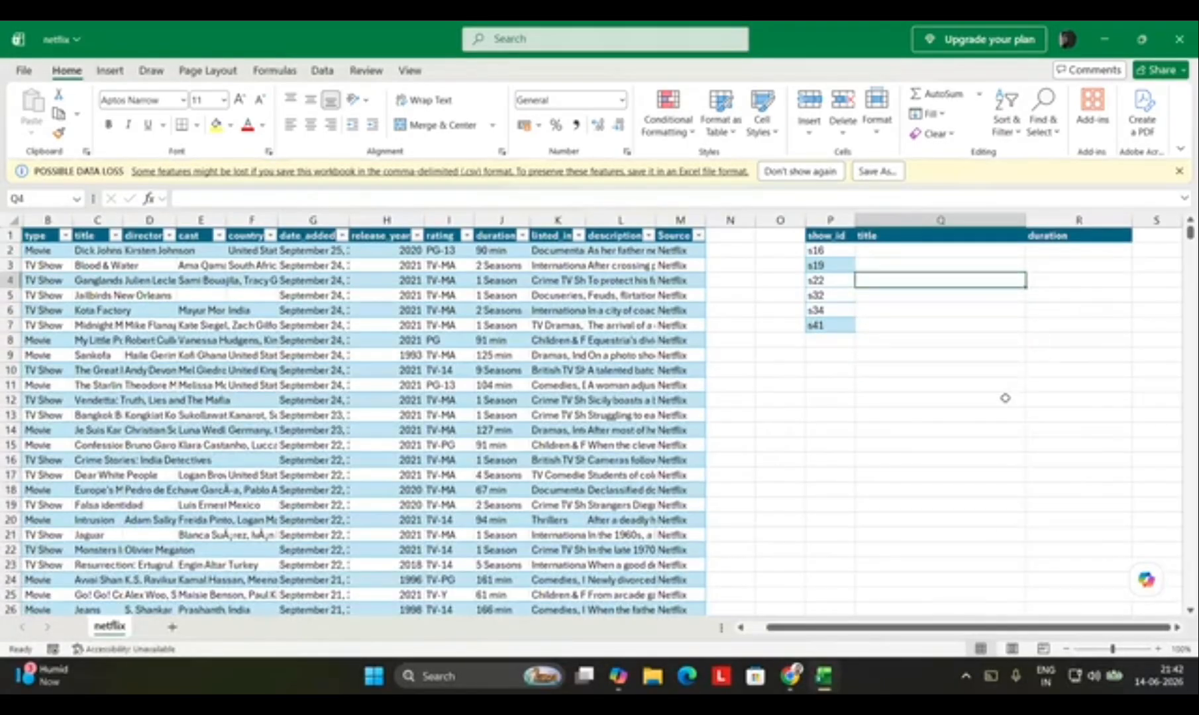
{"action": "type", "text": "=INDEX("}
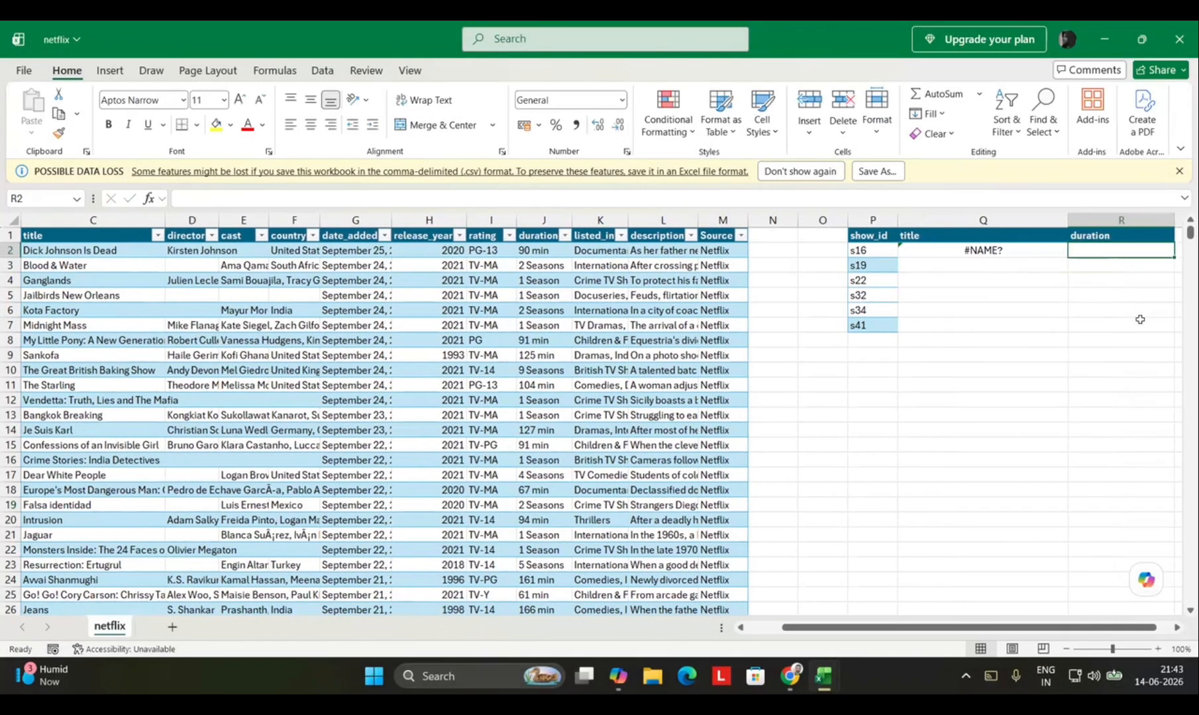
Rebuild the Q2 formula as INDEX over Netflix[title], with a nested MATCH that takes P2 as its lookup value
{"action": "type", "text": "=INDEX(Netflix[title"}
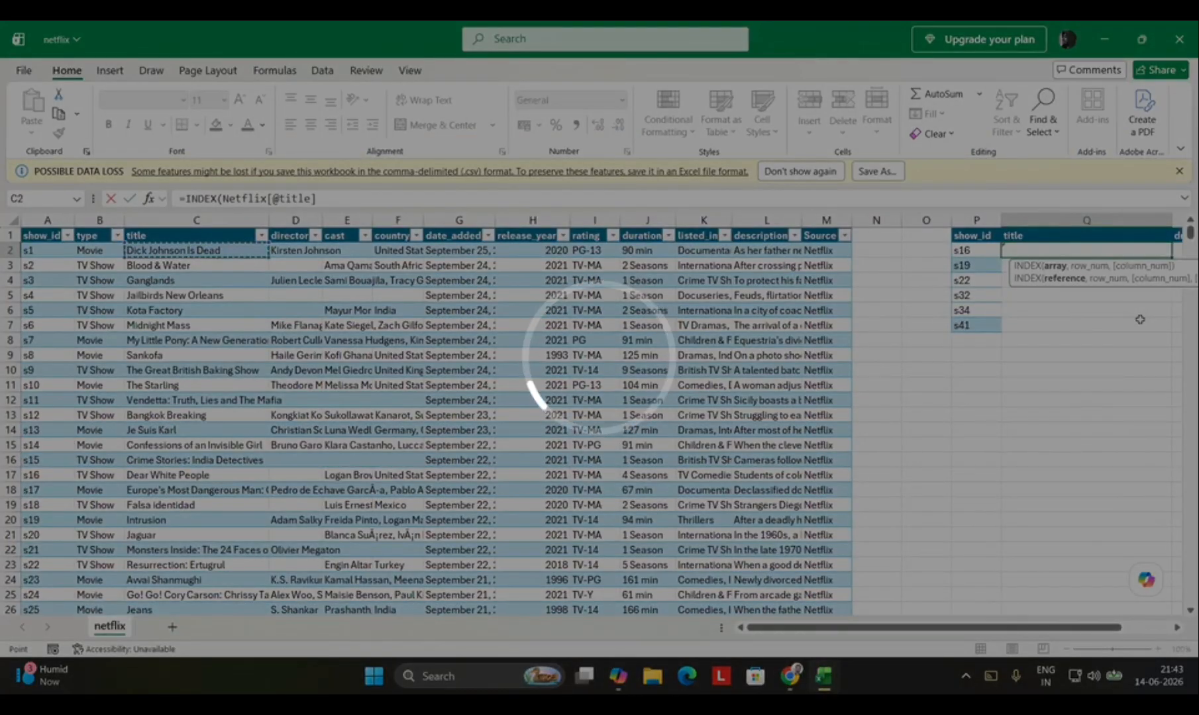
{"action": "key", "text": "ctrl+shift+Down"}
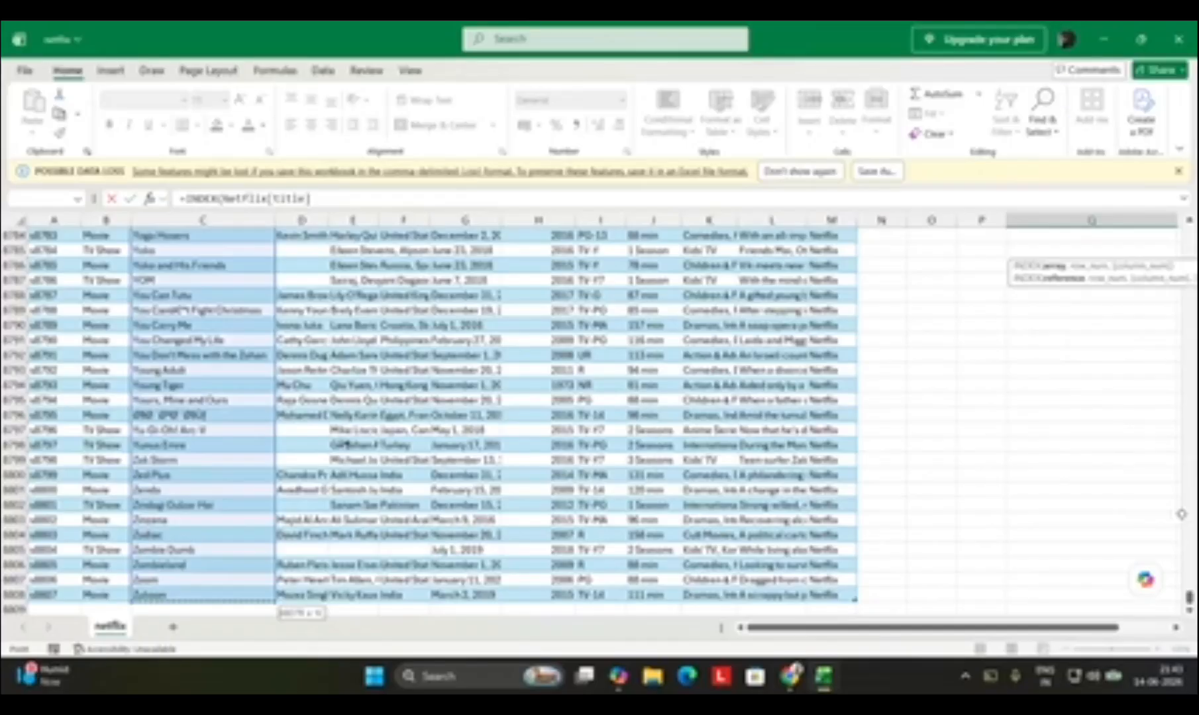
{"action": "scroll", "coordinate": [1168, 604], "scroll_direction": "up", "scroll_amount": 5}
{"action": "left_click_drag", "start_coordinate": [1190, 573], "coordinate": [1190, 228]}
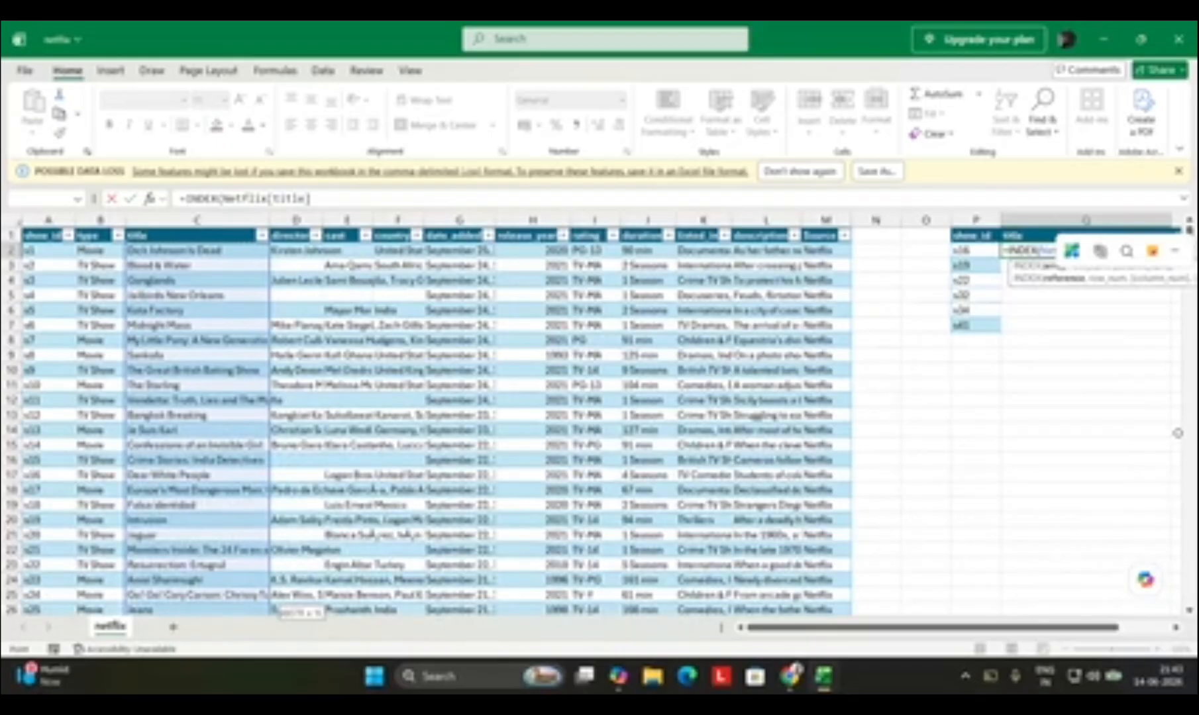
{"action": "type", "text": ",  mat"}
{"action": "key", "text": "Tab"}
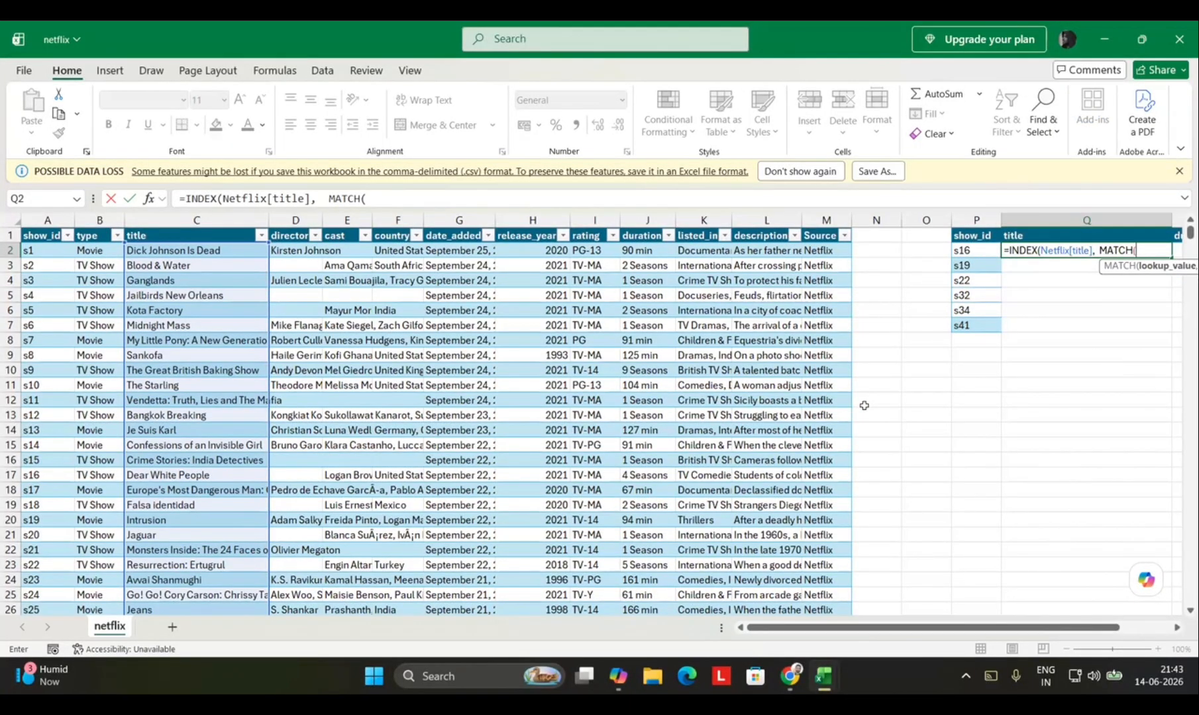
{"action": "key", "text": "Left"}
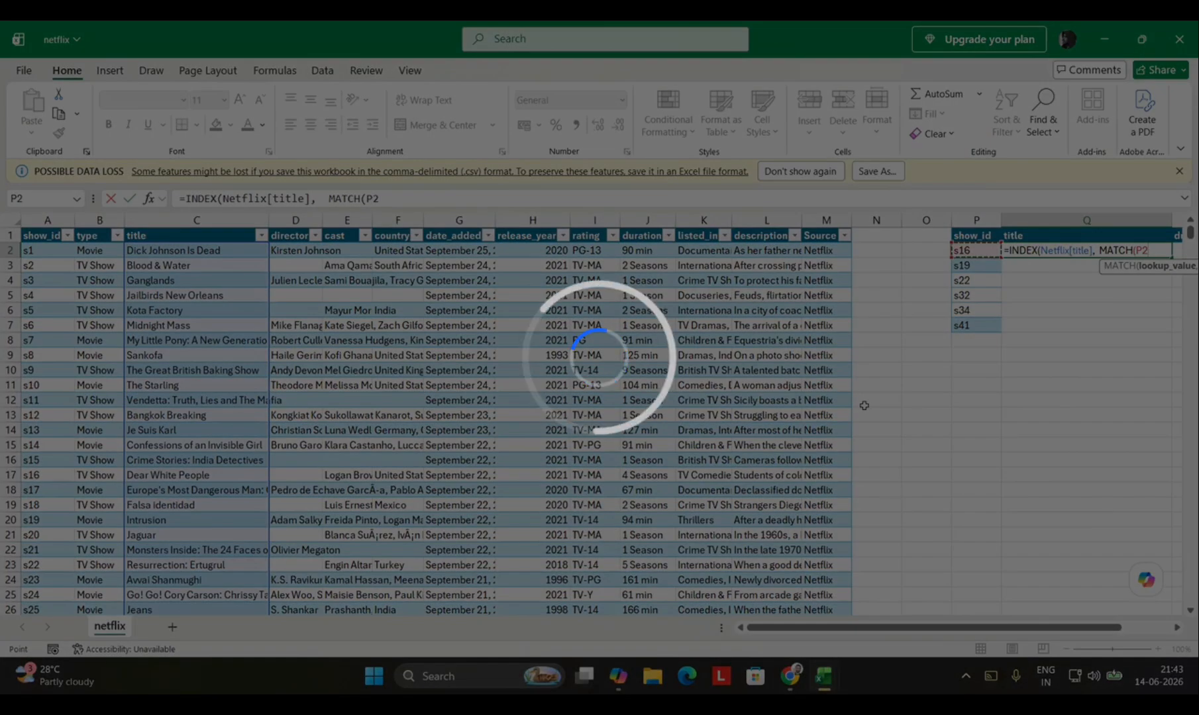
{"action": "type", "text": ","}
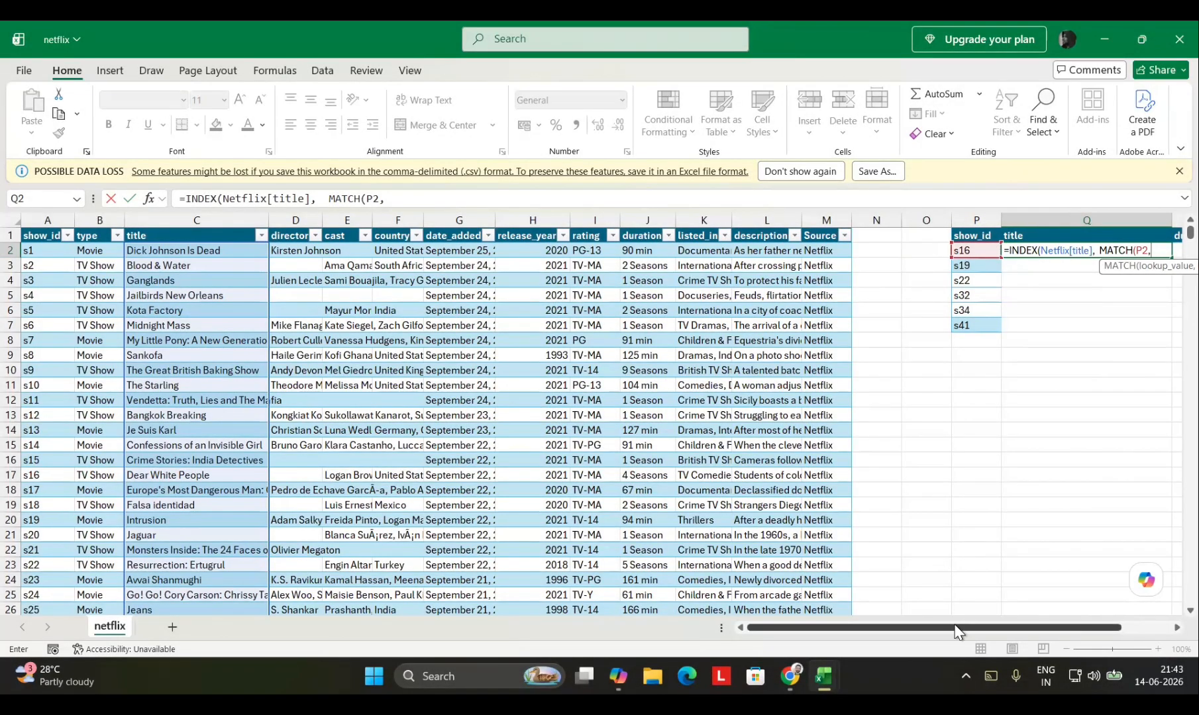
Complete the title formula in Q2 with Netflix[show_id] as the MATCH lookup array and match type 0
{"action": "left_click_drag", "start_coordinate": [965, 627], "coordinate": [803, 627]}
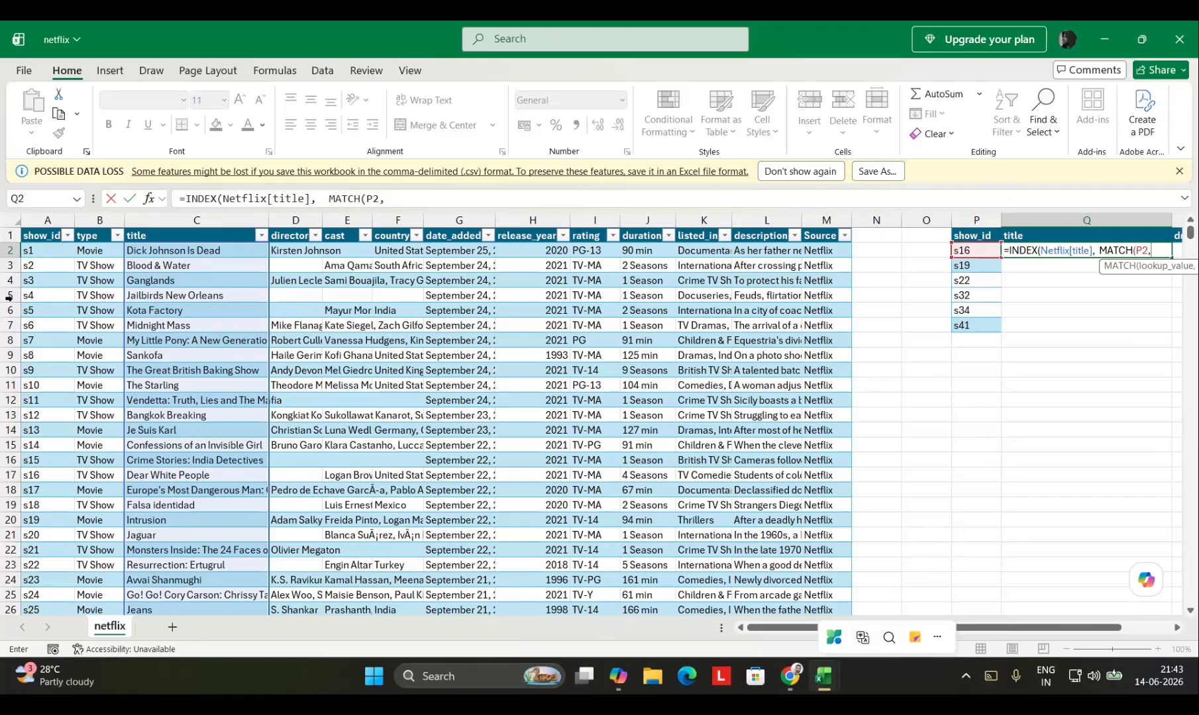
{"action": "left_click", "coordinate": [39, 251]}
{"action": "key", "text": "ctrl+shift+Down"}
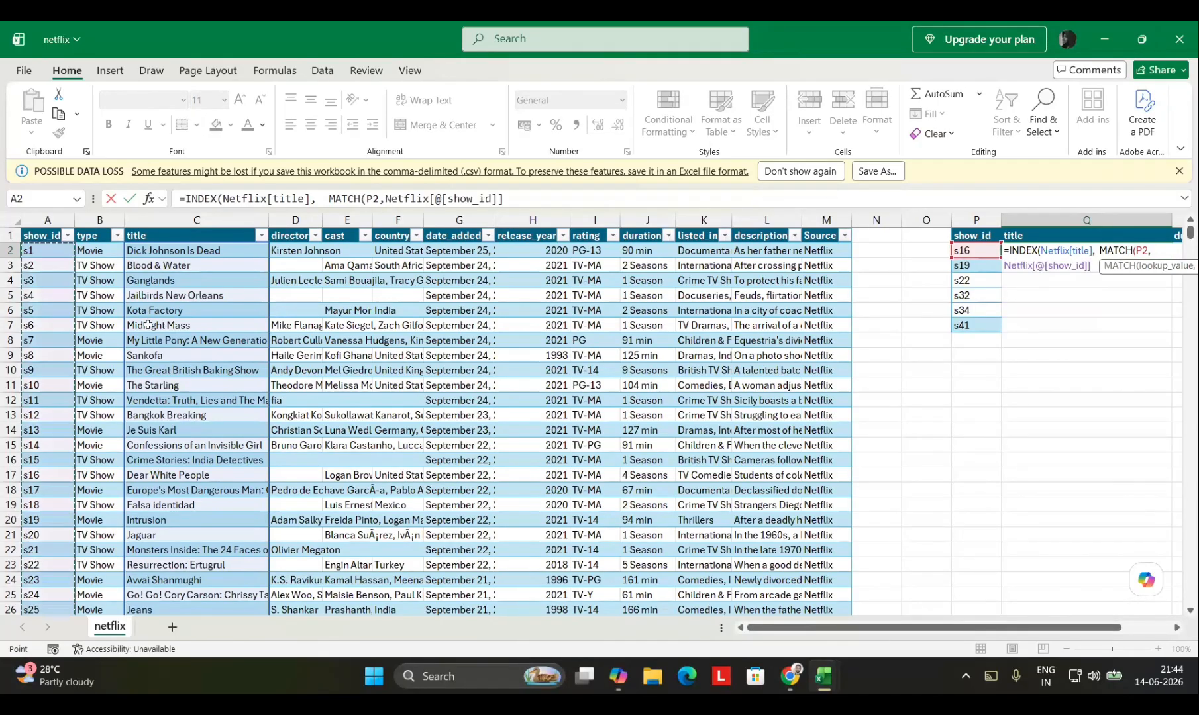
{"action": "type", "text": ","}
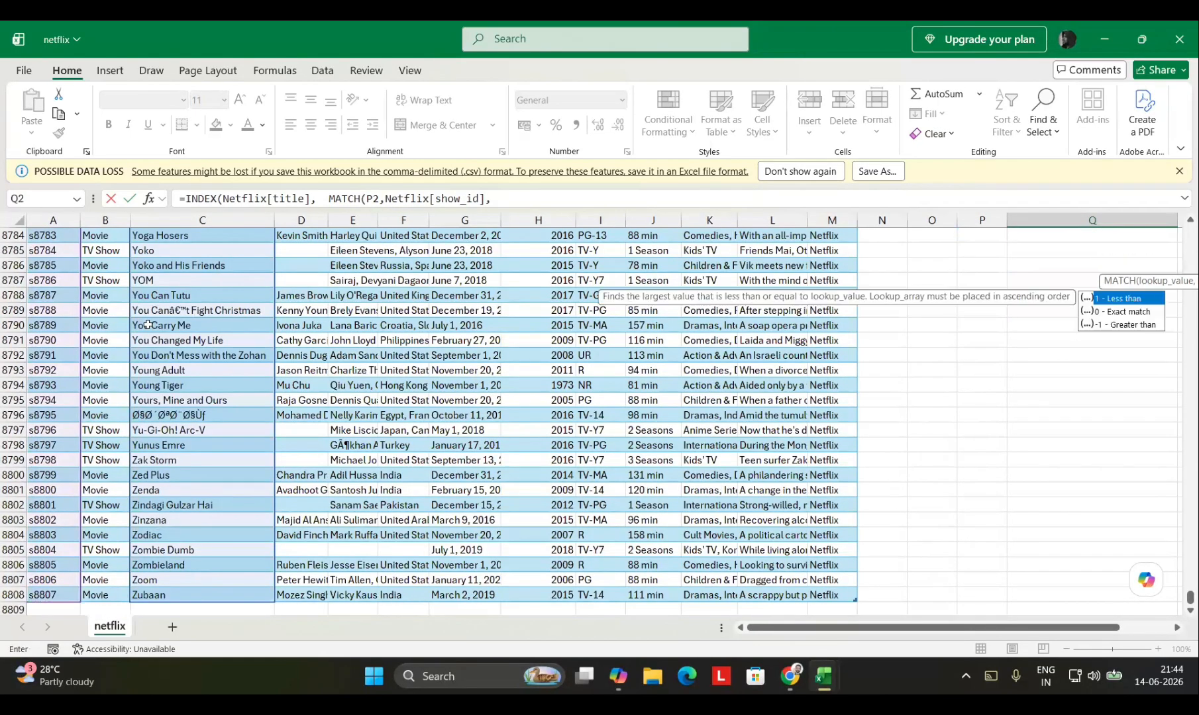
{"action": "type", "text": "0))"}
{"action": "key", "text": "ctrl+Return"}
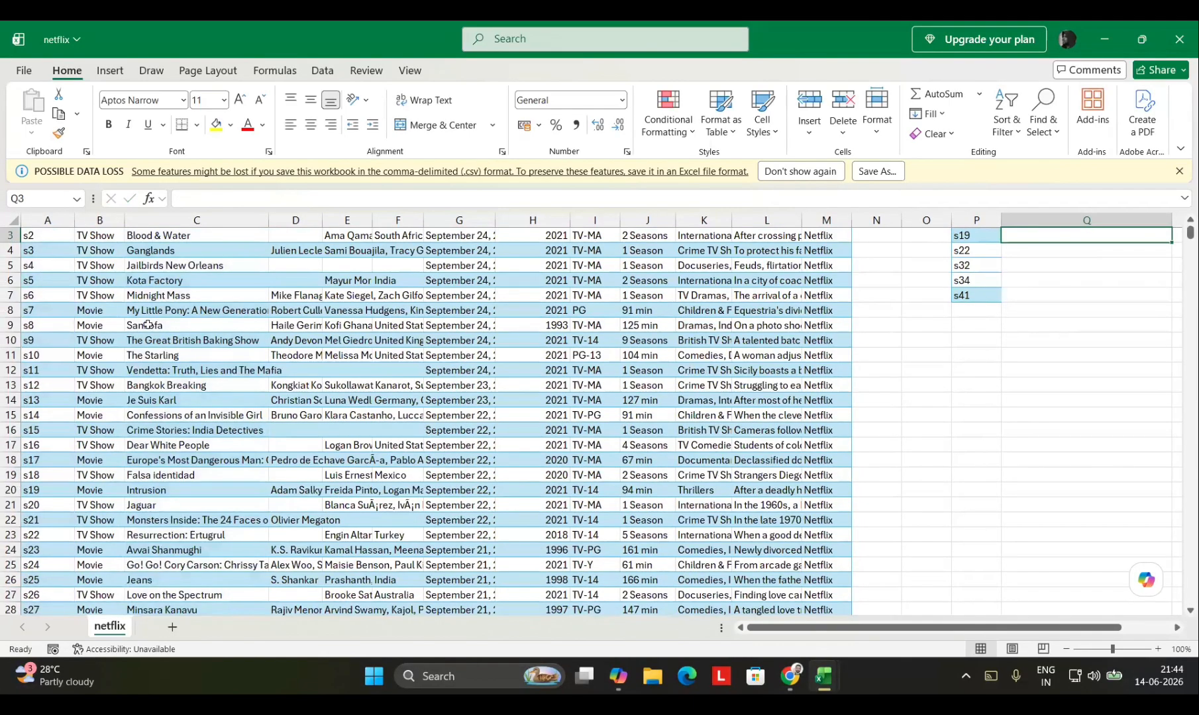
{"action": "scroll", "coordinate": [148, 325], "scroll_direction": "up", "scroll_amount": 1}
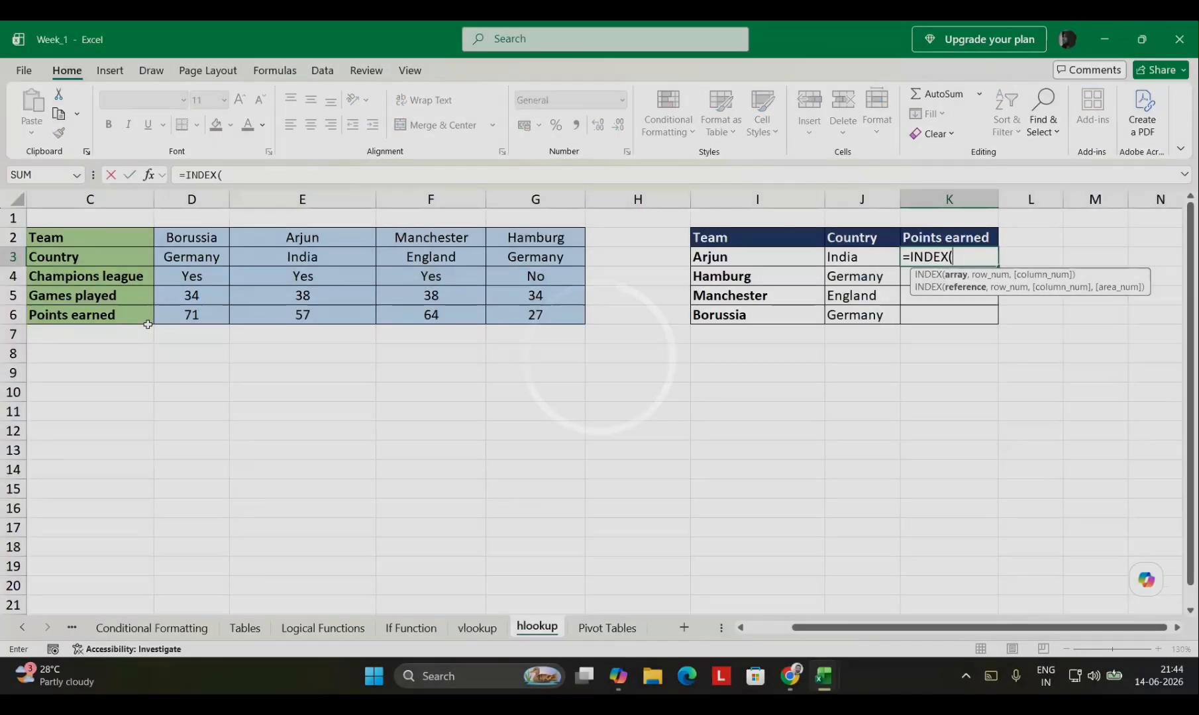
In K3 of the hlookup sheet, set the Points earned values D6:G6 as the INDEX array
{"action": "key", "text": "Left"}
{"action": "key", "text": "Left"}
{"action": "key", "text": "Left"}
{"action": "key", "text": "Left"}
{"action": "key", "text": "Left"}
{"action": "key", "text": "Left"}
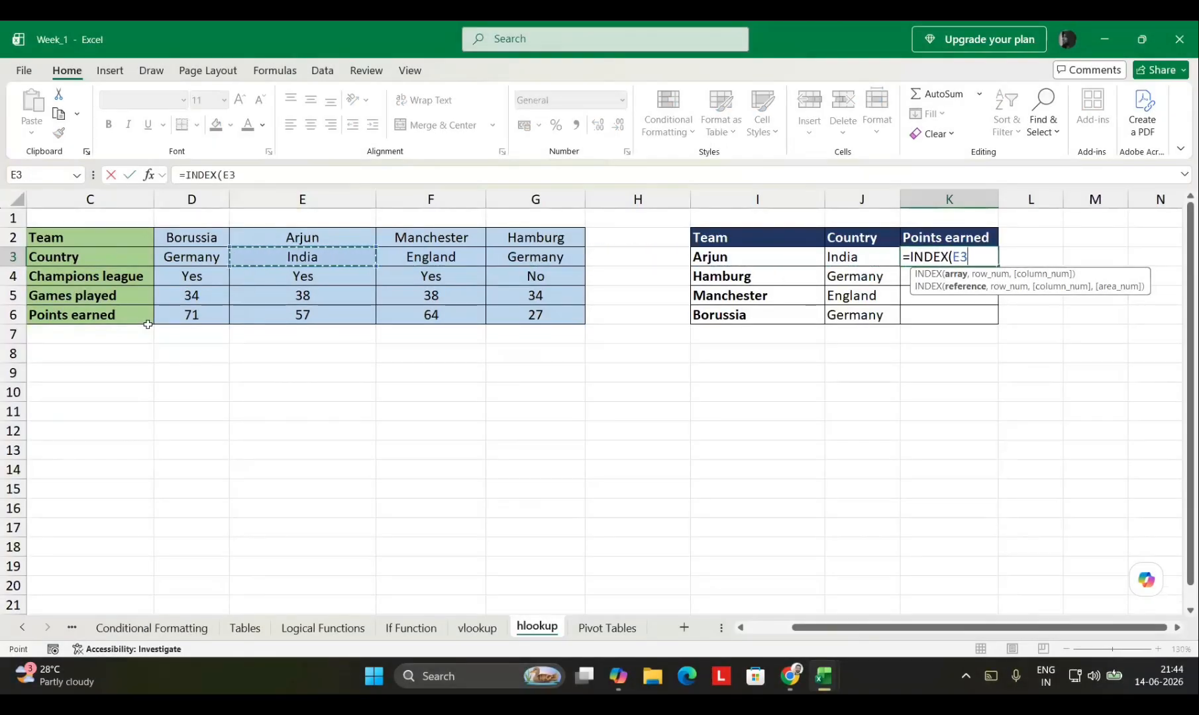
{"action": "key", "text": "Down"}
{"action": "key", "text": "Left"}
{"action": "key", "text": "Up"}
{"action": "key", "text": "Left"}
{"action": "key", "text": "Down"}
{"action": "key", "text": "Right"}
{"action": "key", "text": "Right"}
{"action": "key", "text": "Right"}
{"action": "key", "text": "Left"}
{"action": "key", "text": "Up"}
{"action": "key", "text": "Left"}
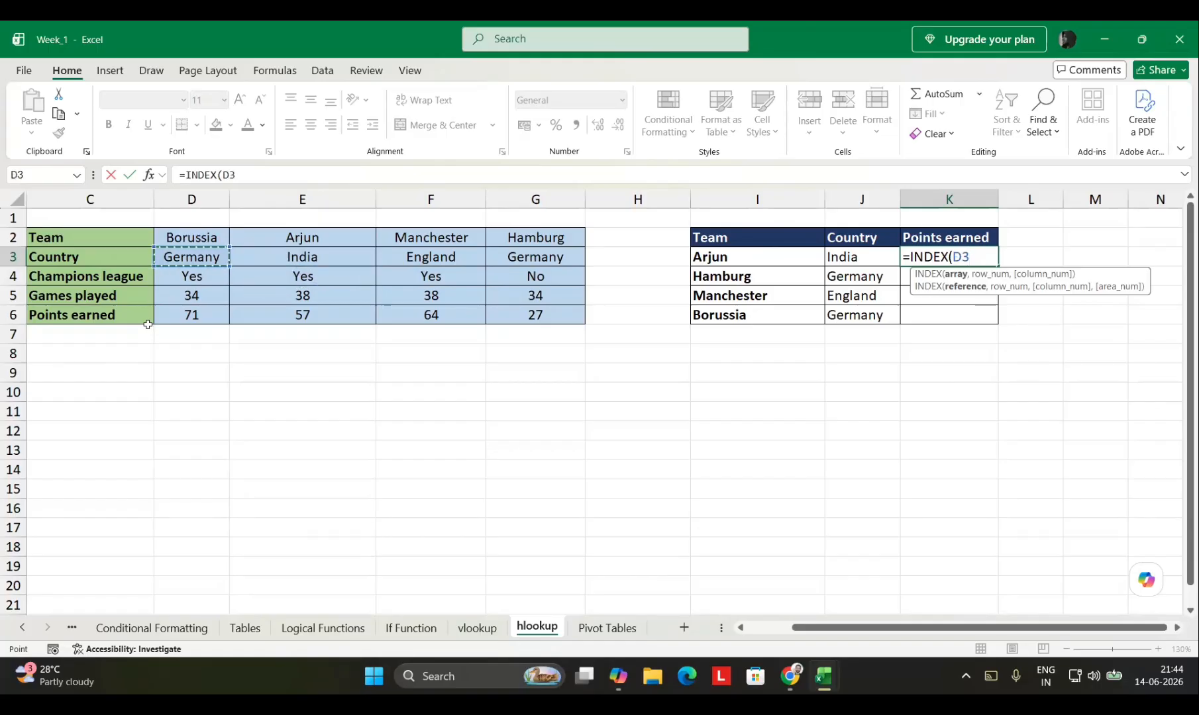
{"action": "key", "text": "Down"}
{"action": "key", "text": "Down"}
{"action": "key", "text": "Down"}
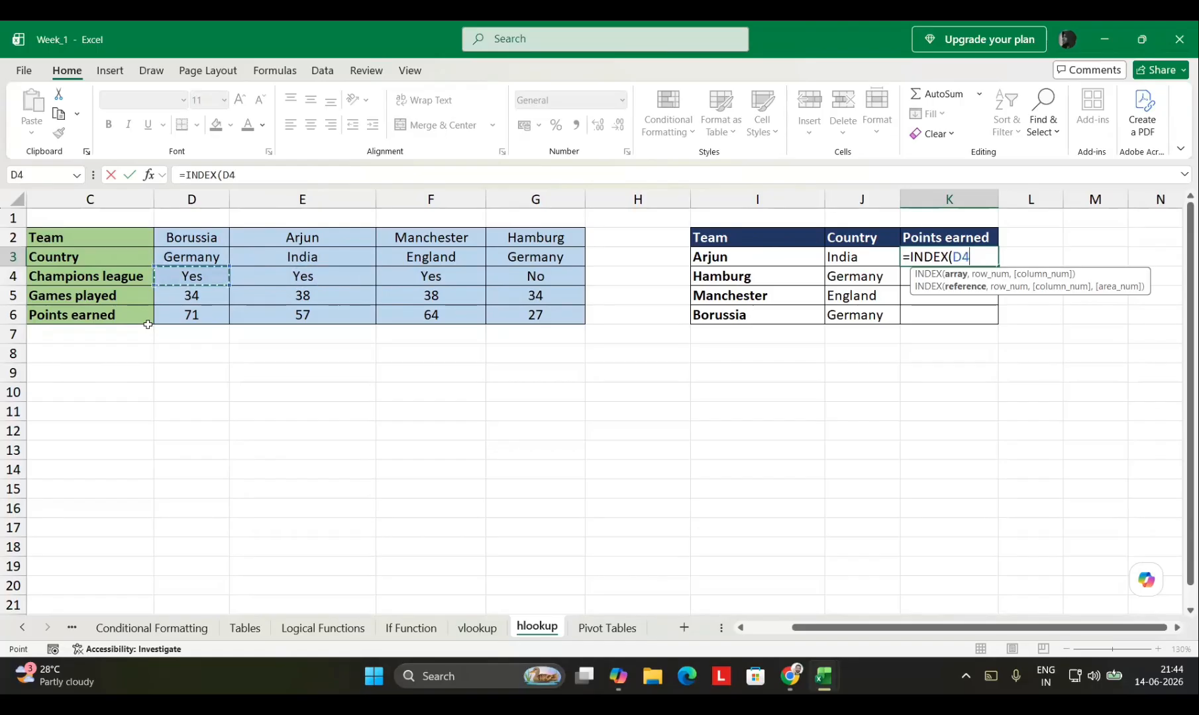
{"action": "key", "text": "shift+Right"}
{"action": "key", "text": "shift+Right"}
{"action": "key", "text": "shift+Right"}
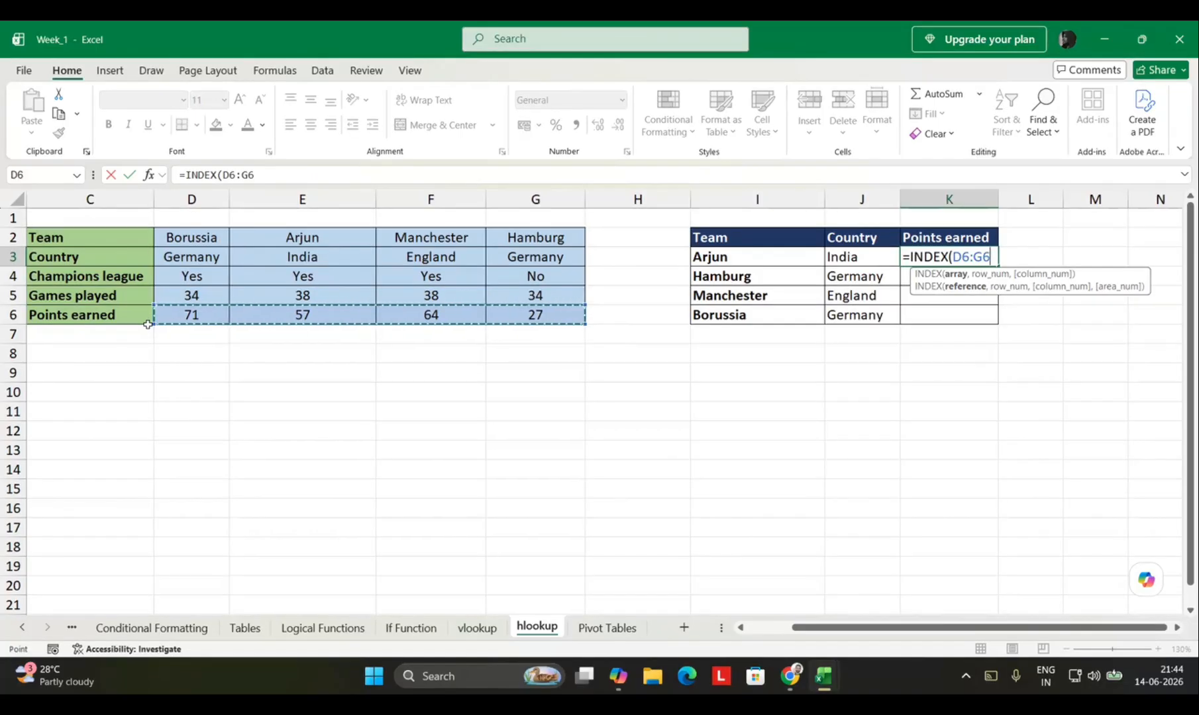
Nest a MATCH function in the K3 formula with team cell I3 as its lookup value
{"action": "type", "text": ", mat"}
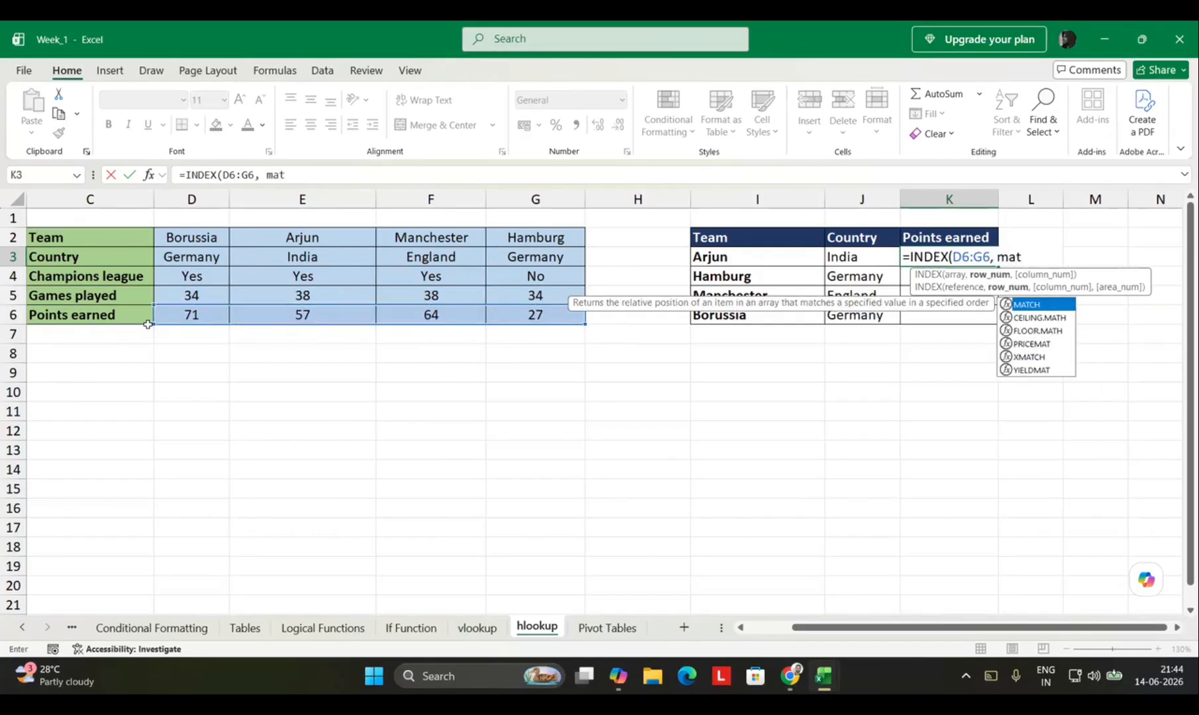
{"action": "key", "text": "Tab"}
{"action": "key", "text": "Left"}
{"action": "key", "text": "Left"}
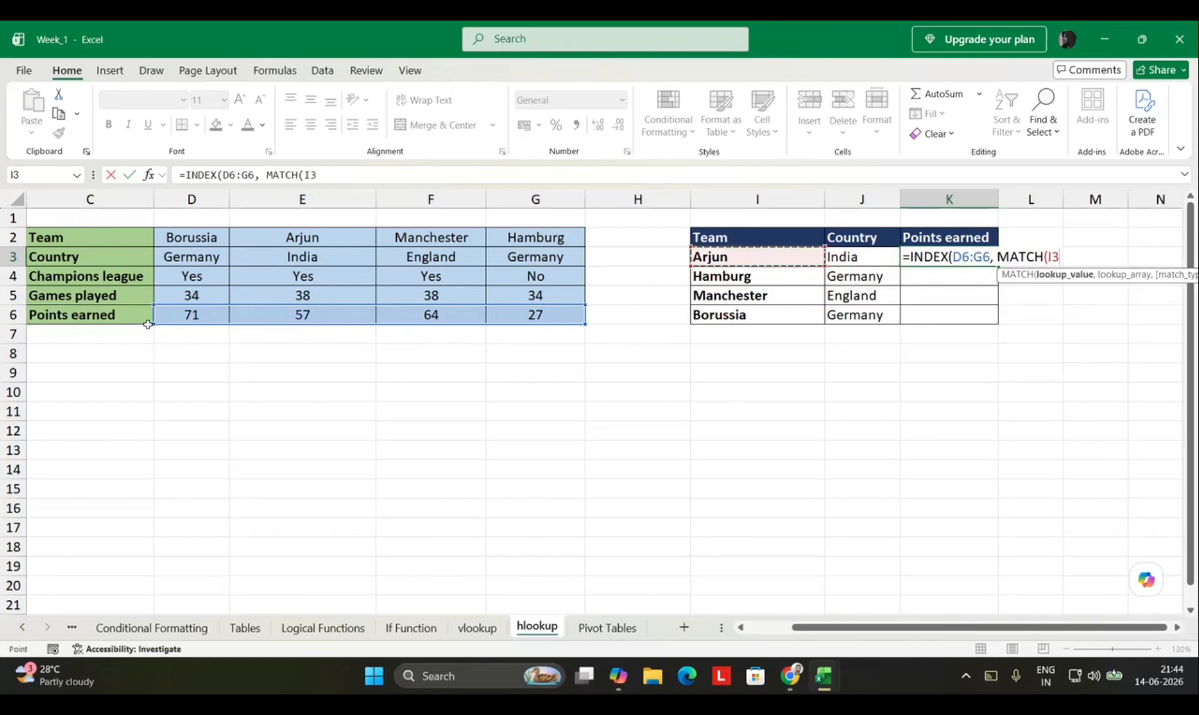
Complete the MATCH in K3 with the team row D2:G2 as lookup array and match type 0, and enter the formula
{"action": "type", "text": ","}
{"action": "key", "text": "Left"}
{"action": "key", "text": "Left"}
{"action": "key", "text": "Left"}
{"action": "key", "text": "Left"}
{"action": "key", "text": "Left"}
{"action": "key", "text": "Left"}
{"action": "key", "text": "Left"}
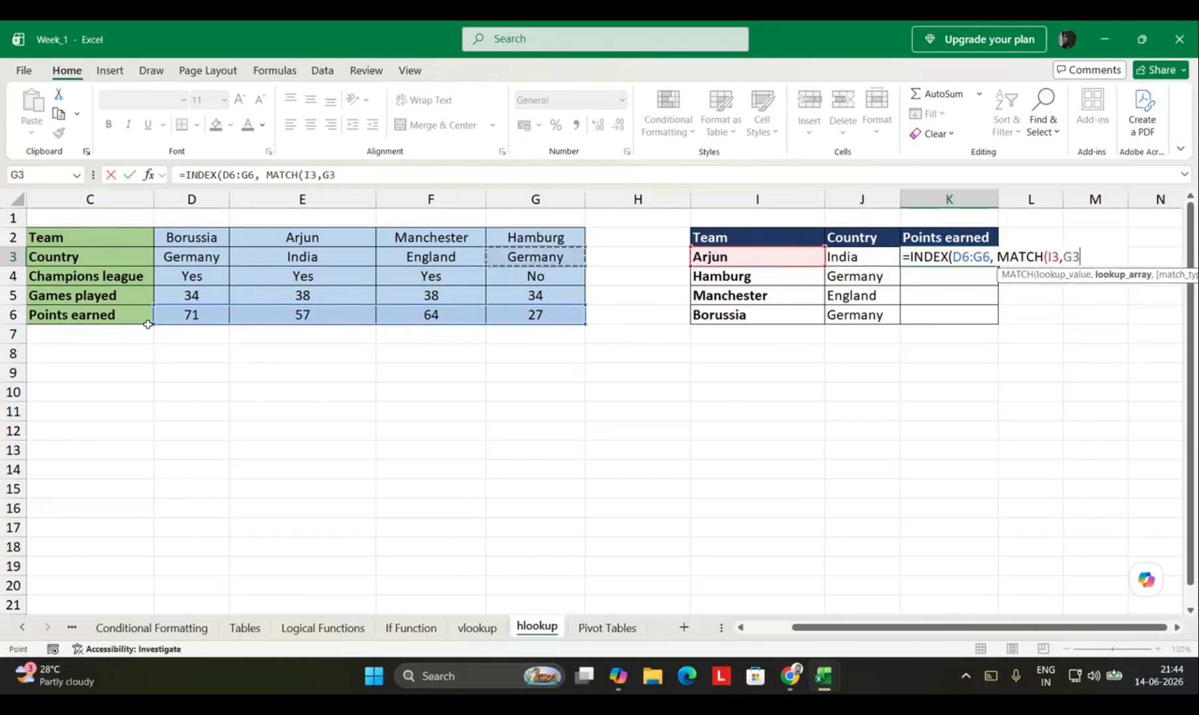
{"action": "key", "text": "Up"}
{"action": "key", "text": "shift+Right"}
{"action": "key", "text": "shift+Right"}
{"action": "key", "text": "shift+Right"}
{"action": "type", "text": ","}
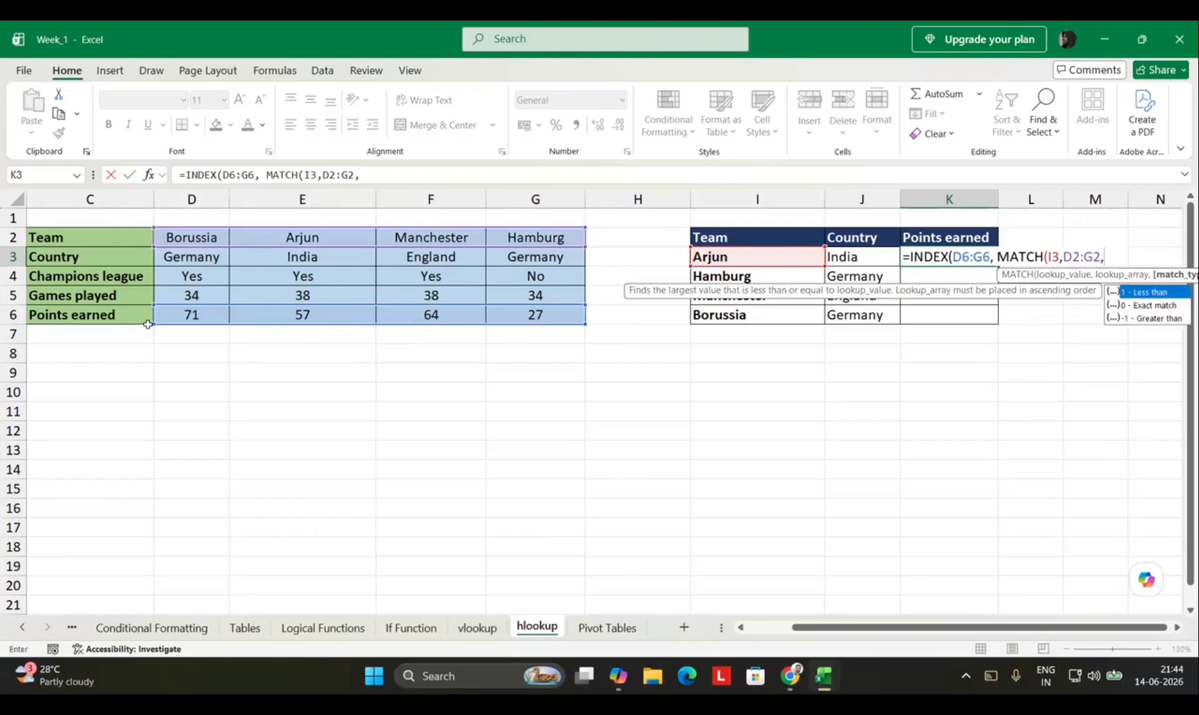
{"action": "type", "text": "0))"}
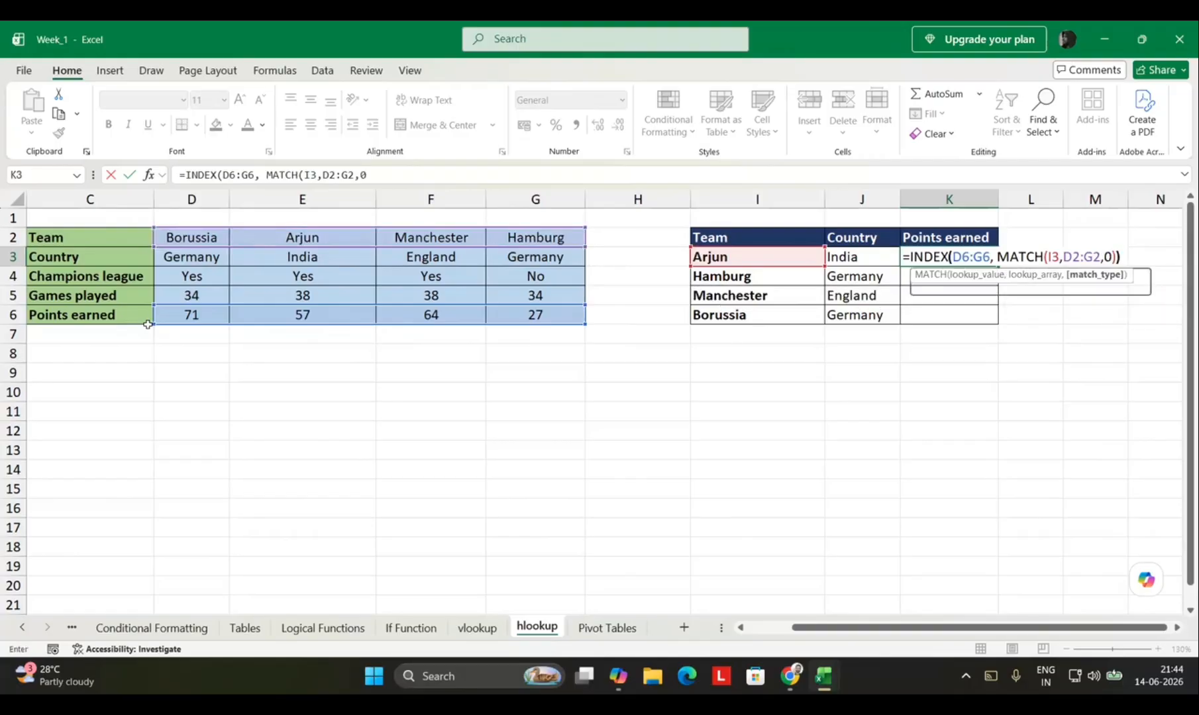
{"action": "key", "text": "Return"}
{"action": "key", "text": "Up"}
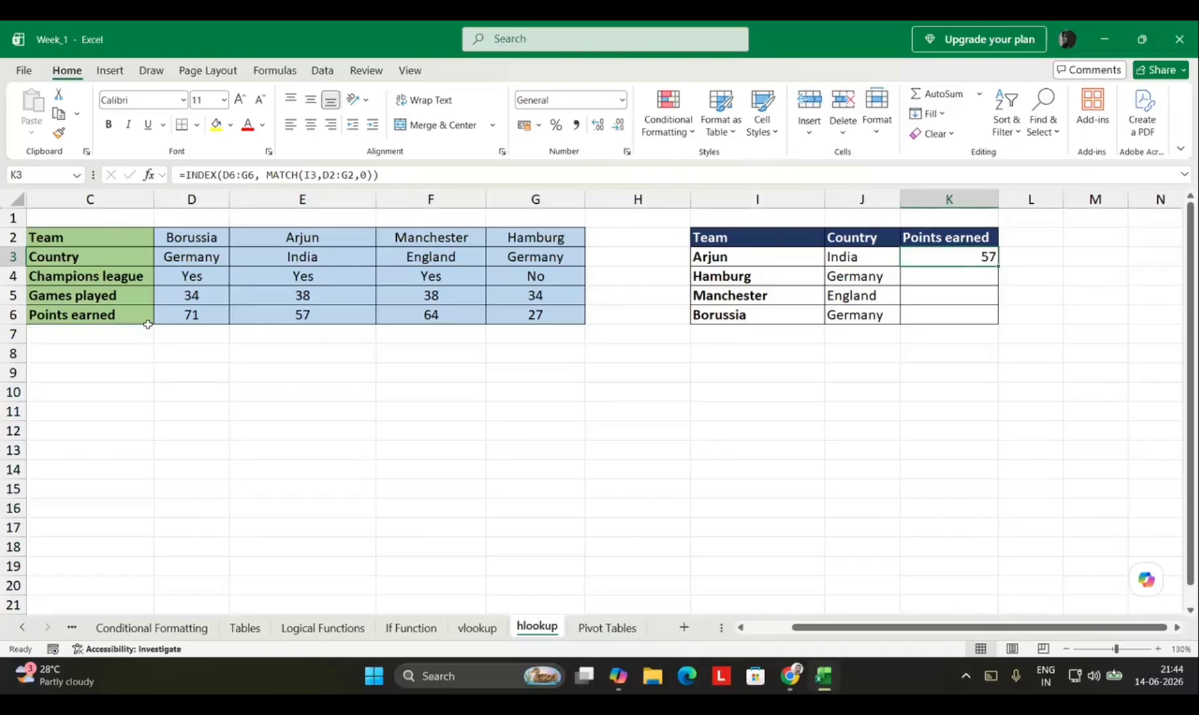
Make the MATCH lookup array in the K3 formula absolute as $D$2:$G$2
{"action": "key", "text": "F2"}
{"action": "key", "text": "Left"}
{"action": "key", "text": "Left"}
{"action": "key", "text": "Left"}
{"action": "key", "text": "Left"}
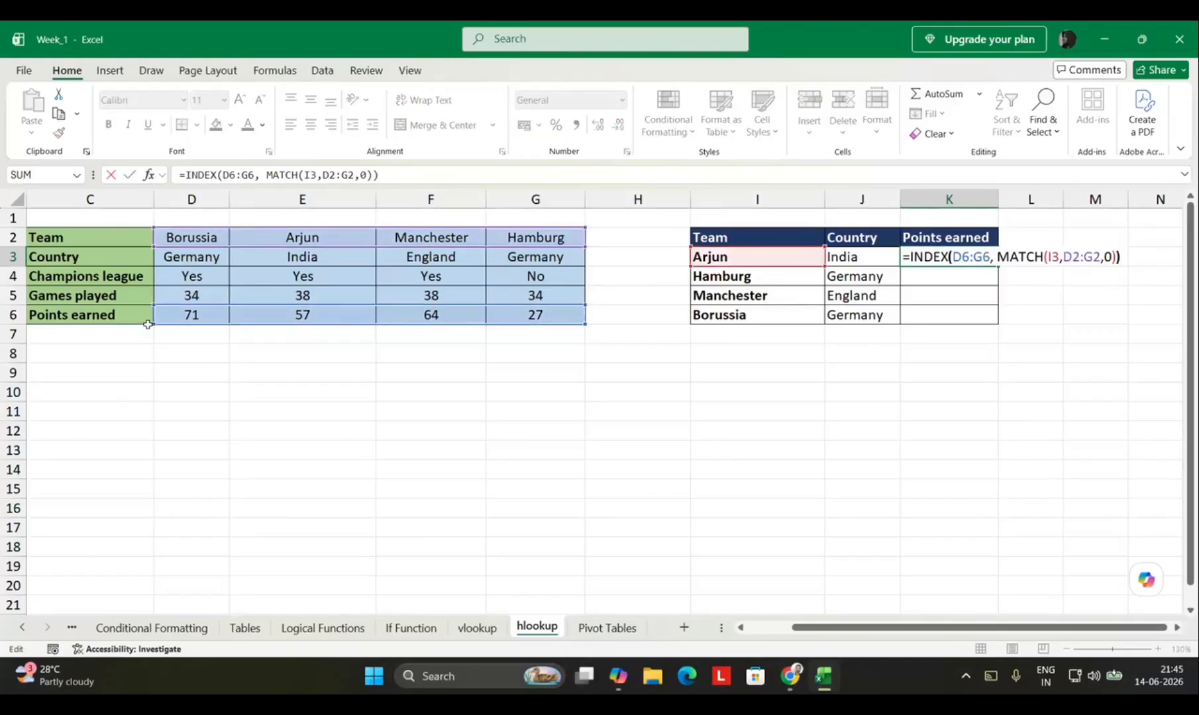
{"action": "key", "text": "shift+Left"}
{"action": "key", "text": "shift+Left"}
{"action": "key", "text": "shift+Left"}
{"action": "key", "text": "shift+Left"}
{"action": "key", "text": "shift+Left"}
{"action": "key", "text": "F4"}
Make the INDEX array in the K3 formula absolute as $D$6:$G$6 and enter the formula
{"action": "key", "text": "Left"}
{"action": "key", "text": "Left"}
{"action": "key", "text": "Left"}
{"action": "key", "text": "Left"}
{"action": "key", "text": "Left"}
{"action": "key", "text": "Left"}
{"action": "key", "text": "Left"}
{"action": "key", "text": "Left"}
{"action": "key", "text": "Left"}
{"action": "key", "text": "Left"}
{"action": "key", "text": "Left"}
{"action": "key", "text": "Left"}
{"action": "key", "text": "shift+Left"}
{"action": "key", "text": "shift+Left"}
{"action": "key", "text": "shift+Left"}
{"action": "key", "text": "shift+Left"}
{"action": "key", "text": "shift+Left"}
{"action": "key", "text": "F4"}
{"action": "key", "text": "Return"}
{"action": "key", "text": "Up"}
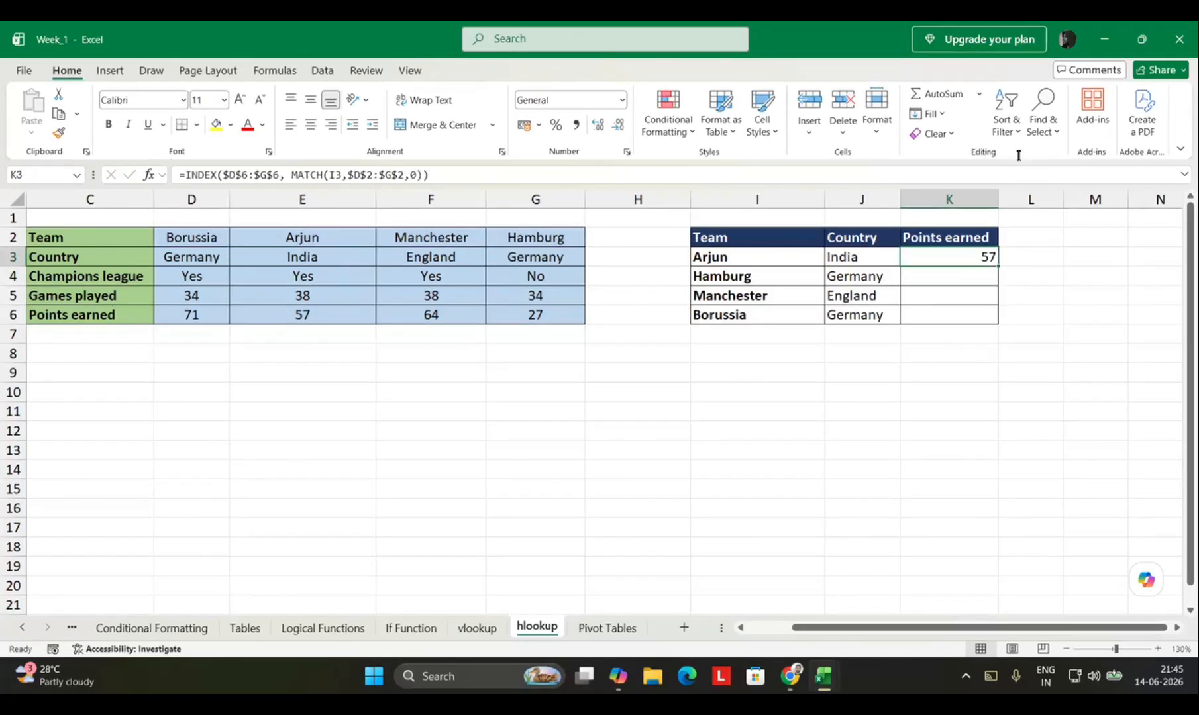
Fill the Points earned formula from K3 down to K6
{"action": "left_click_drag", "start_coordinate": [999, 267], "coordinate": [994, 316]}
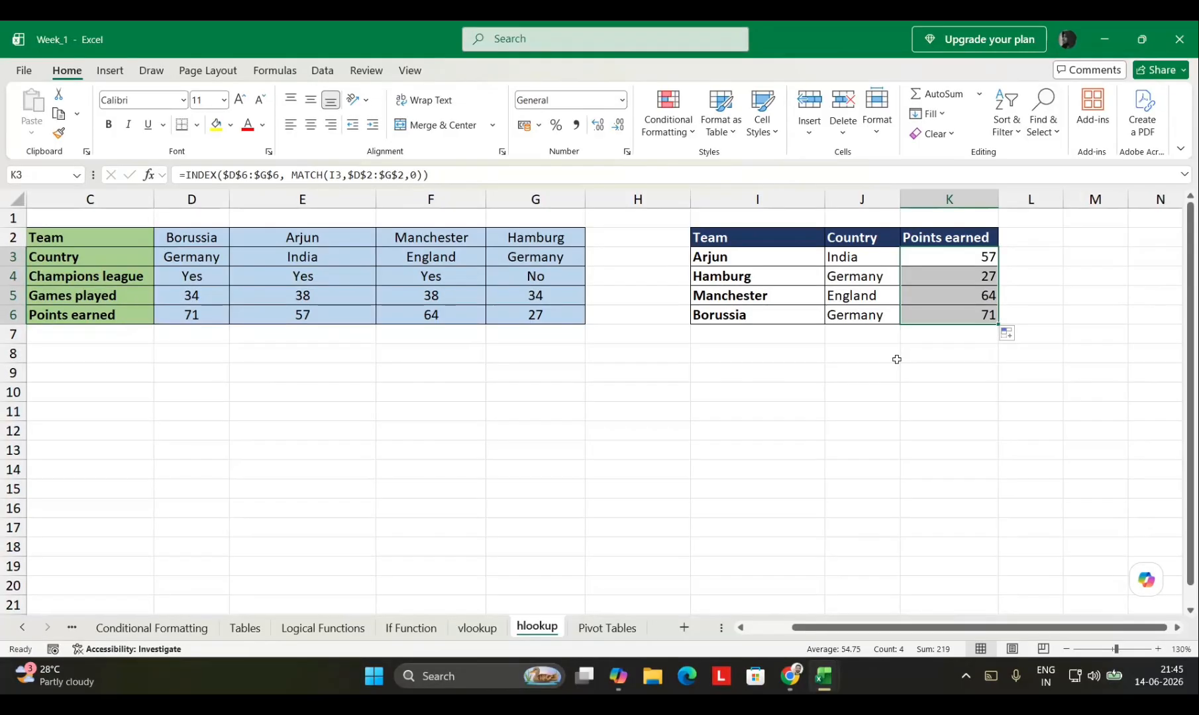
{"action": "left_click", "coordinate": [896, 359]}
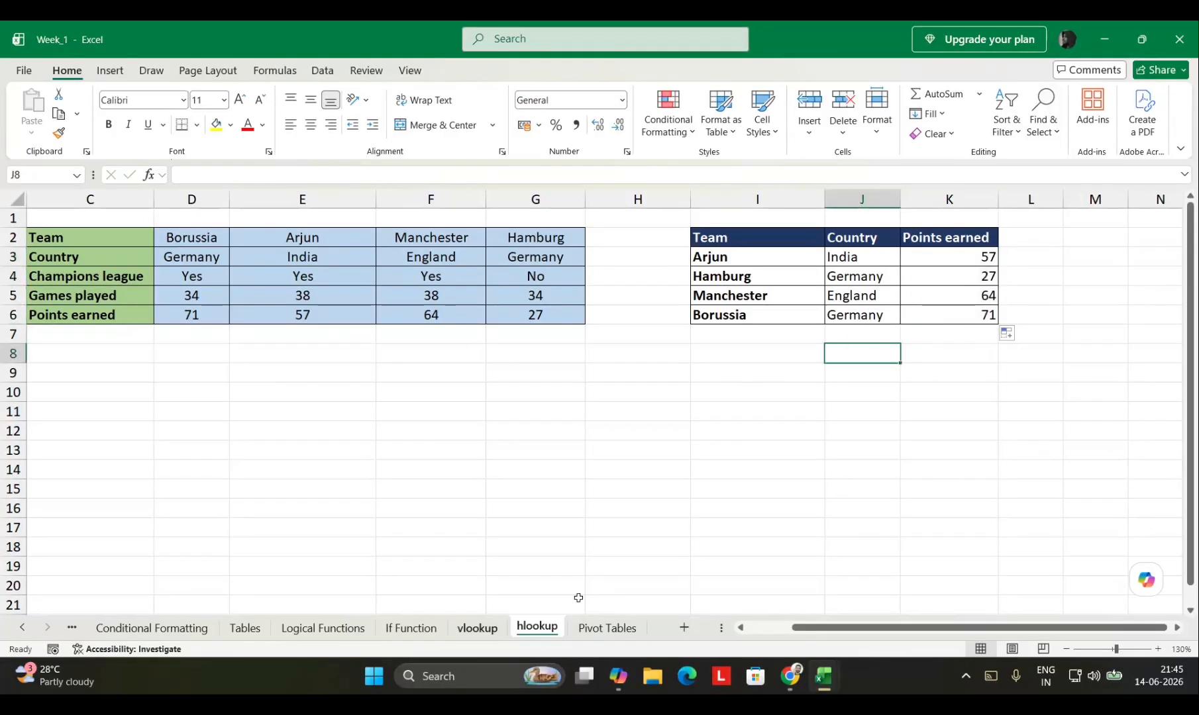
On the vlookup sheet, clear the First Name and Salary formulas in G5:H11
{"action": "left_click", "coordinate": [477, 627]}
{"action": "left_click", "coordinate": [826, 499]}
{"action": "left_click", "coordinate": [970, 305]}
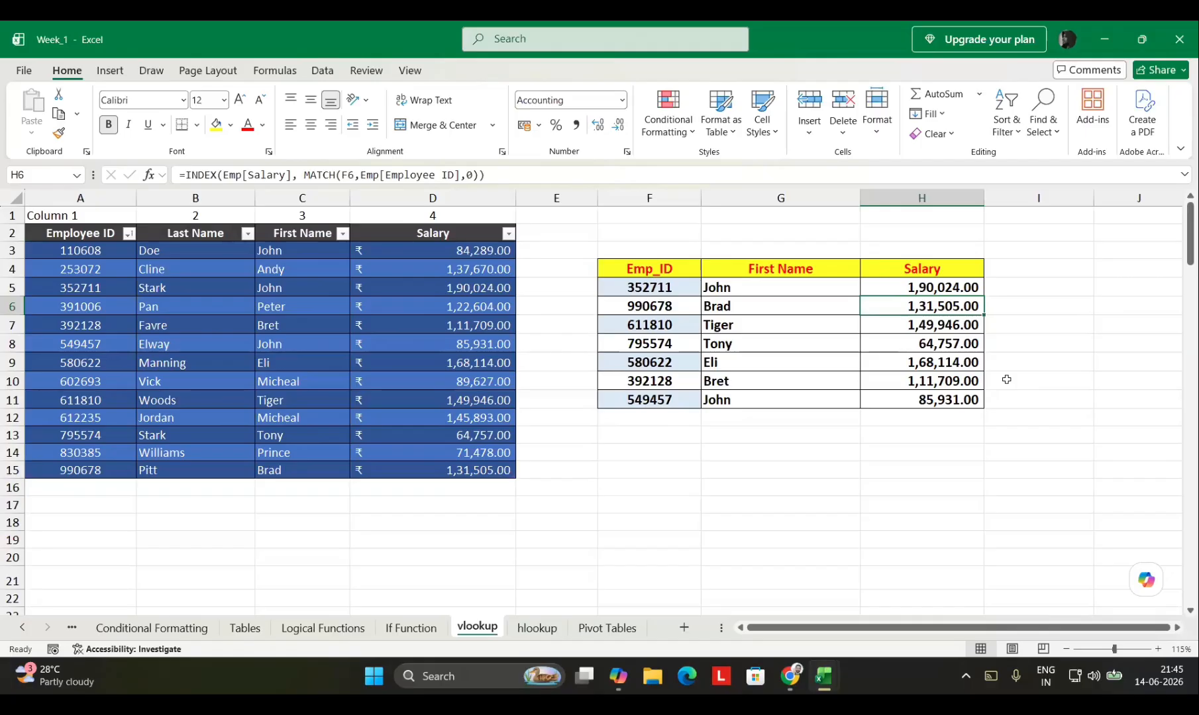
{"action": "key", "text": "alt+Tab"}
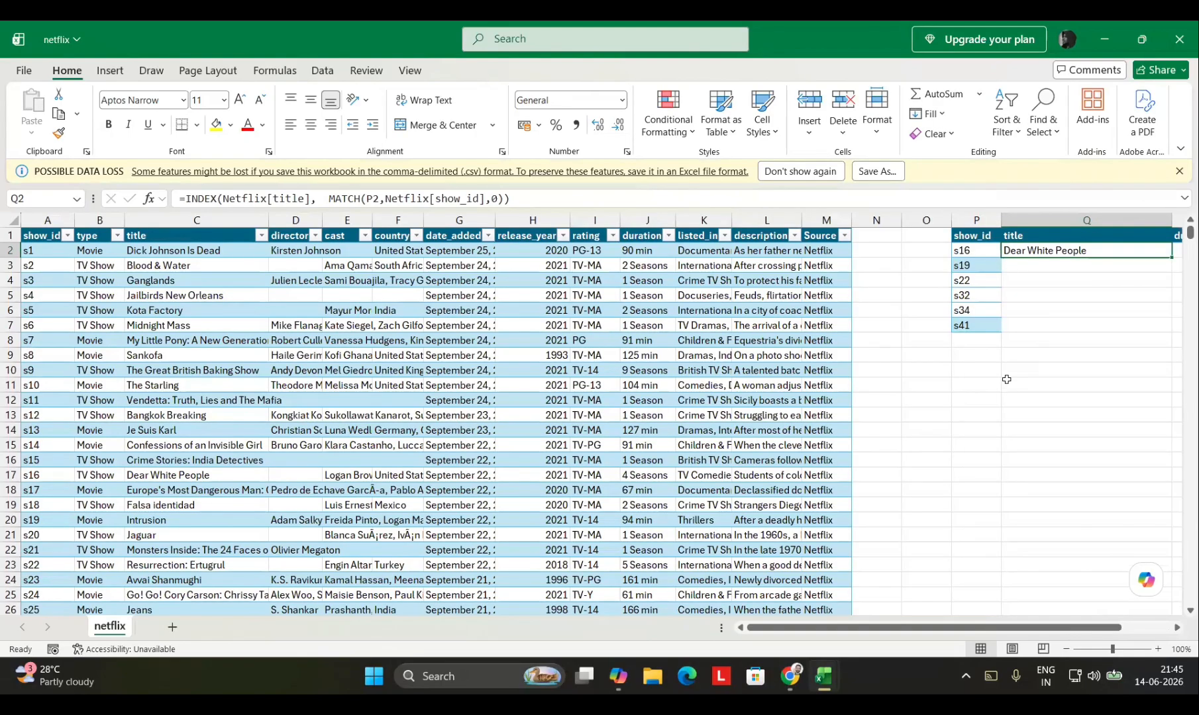
{"action": "key", "text": "alt+Tab"}
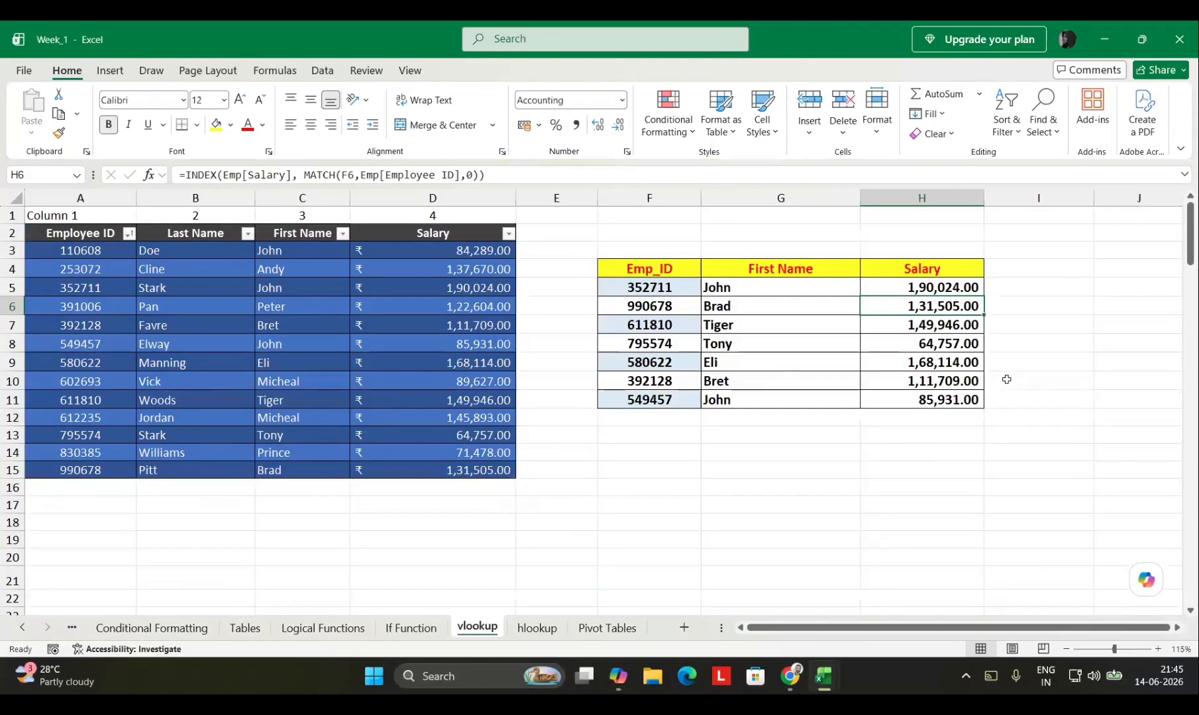
{"action": "key", "text": "Left"}
{"action": "key", "text": "Up"}
{"action": "key", "text": "shift+Right"}
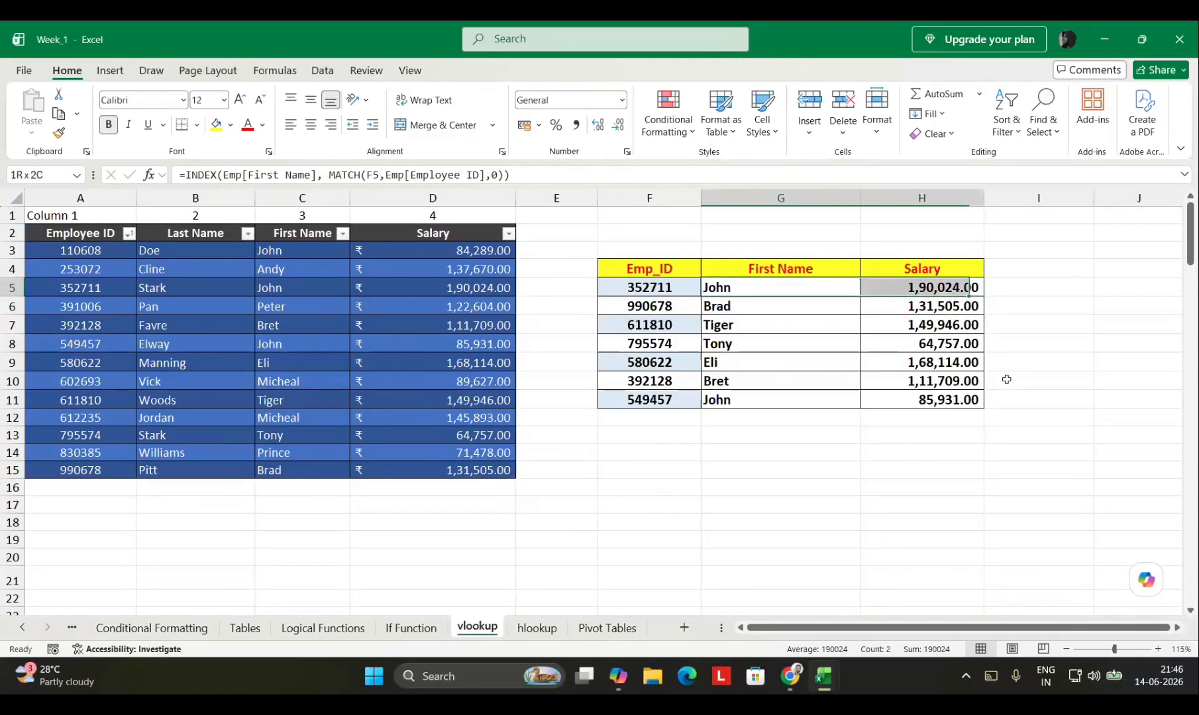
{"action": "key", "text": "shift+Down"}
{"action": "key", "text": "shift+Down"}
{"action": "key", "text": "shift+Down"}
{"action": "key", "text": "shift+Down"}
{"action": "key", "text": "shift+Down"}
{"action": "key", "text": "shift+Down"}
{"action": "key", "text": "Delete"}
{"action": "key", "text": "Down"}
{"action": "key", "text": "Up"}
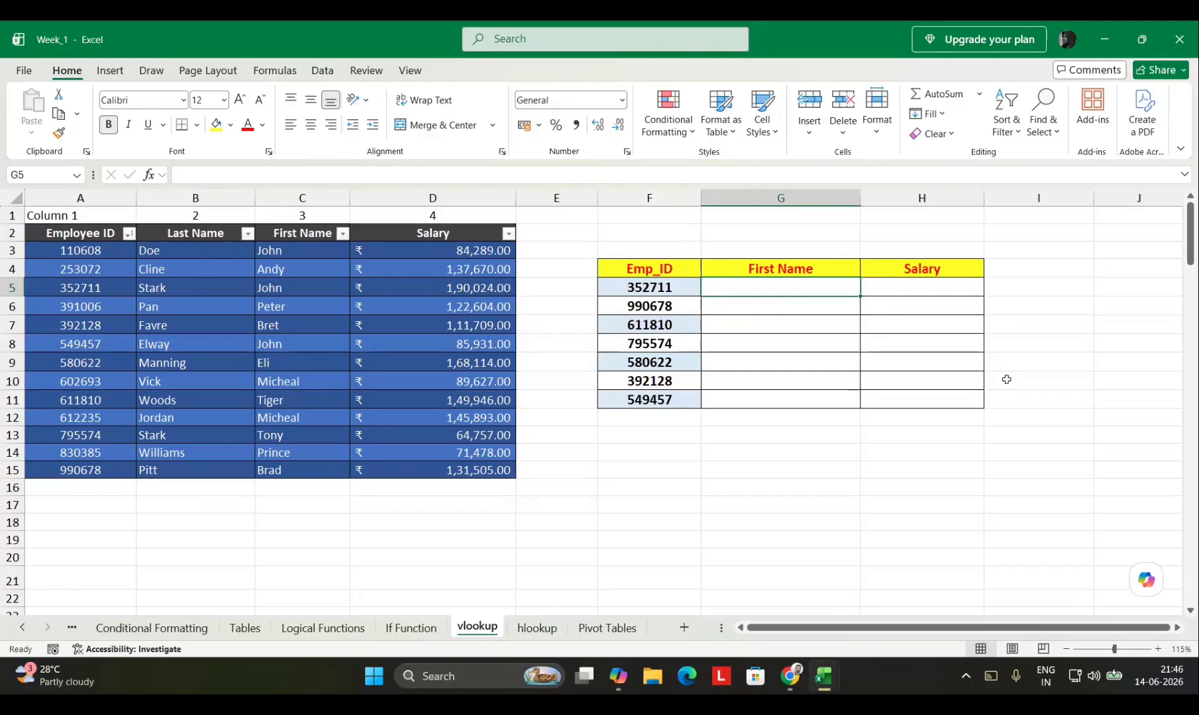
Start an XLOOKUP formula in First Name cell G5 with F5 as the lookup value
{"action": "type", "text": "=xl"}
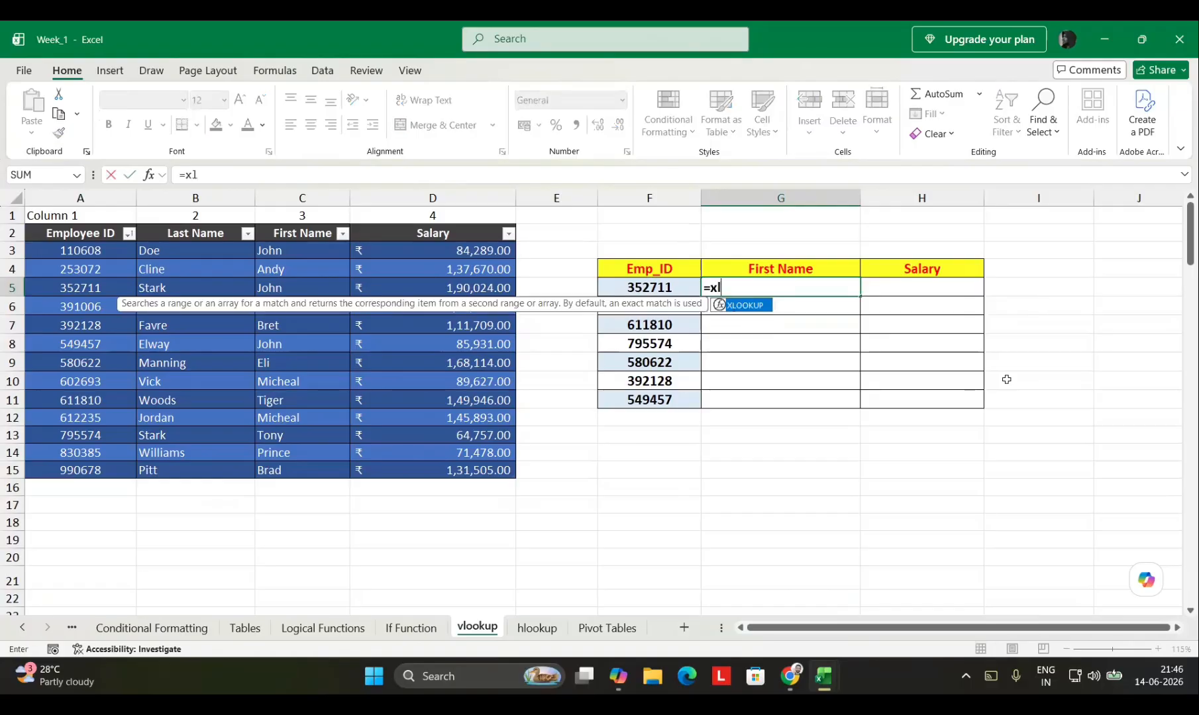
{"action": "key", "text": "Tab"}
{"action": "key", "text": "Left"}
{"action": "type", "text": ","}
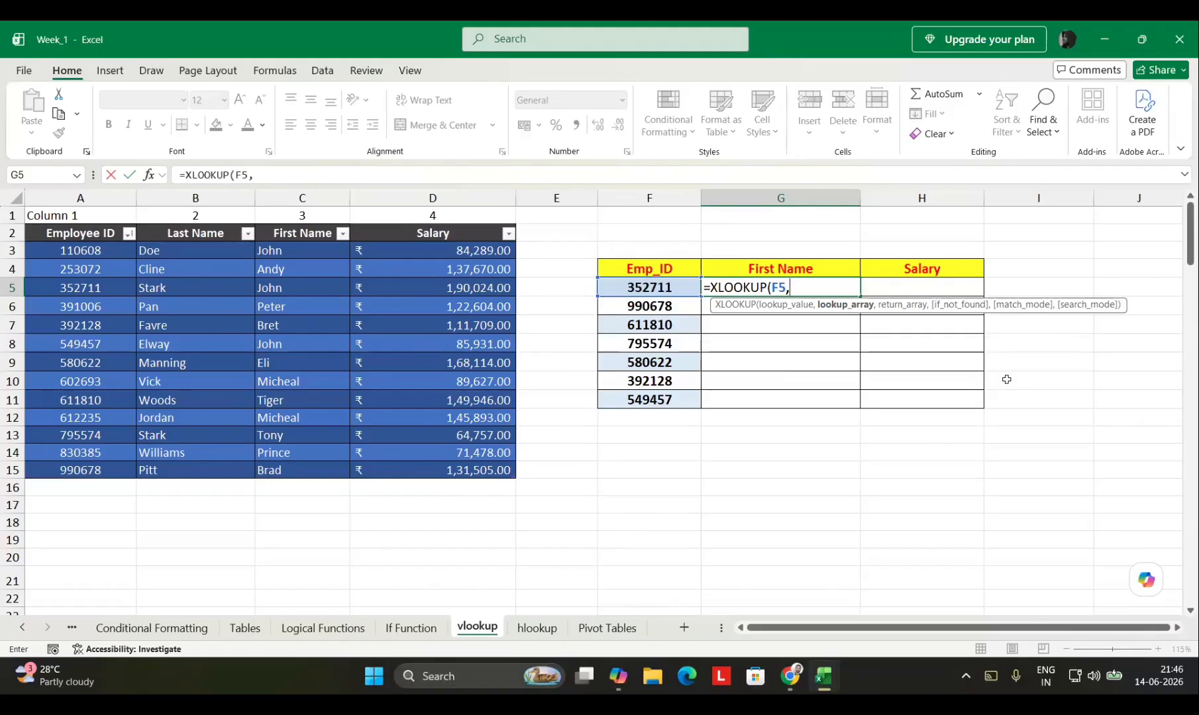
Set the Emp table's Employee ID column, A3:A15, as the XLOOKUP lookup array
{"action": "key", "text": "Left"}
{"action": "key", "text": "Left"}
{"action": "key", "text": "Left"}
{"action": "key", "text": "Left"}
{"action": "key", "text": "Left"}
{"action": "key", "text": "Left"}
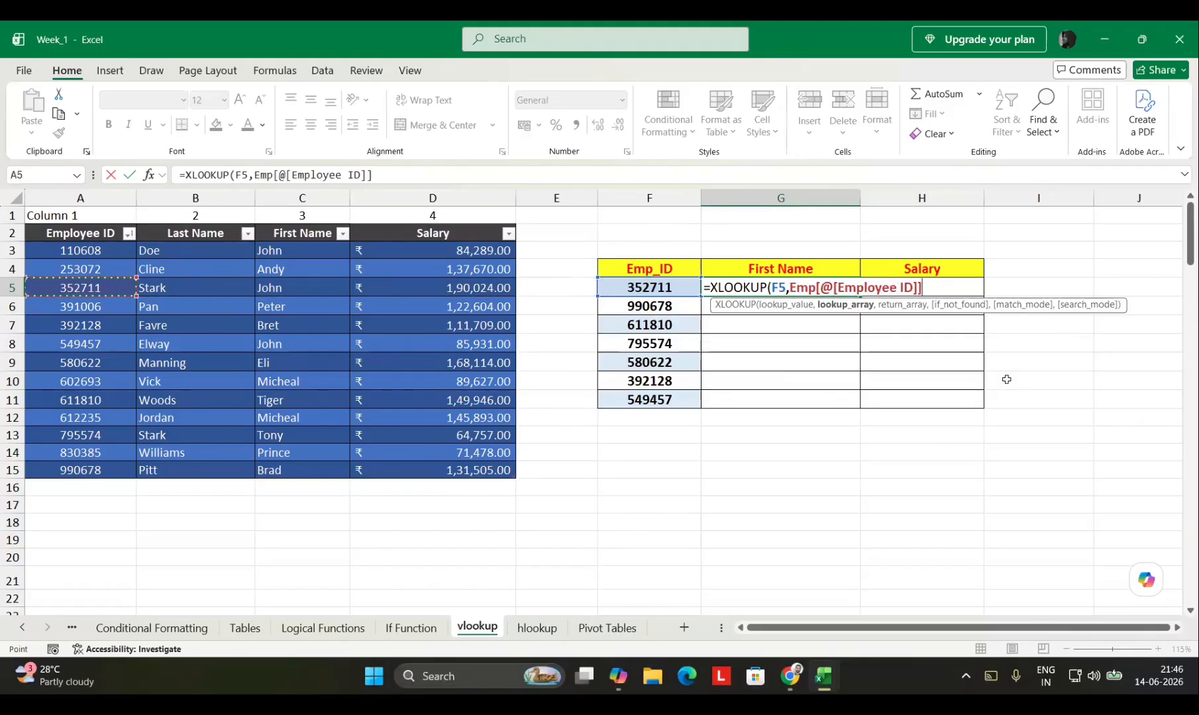
{"action": "key", "text": "Up"}
{"action": "key", "text": "Up"}
{"action": "key", "text": "shift+Down"}
{"action": "key", "text": "shift+Down"}
{"action": "key", "text": "shift+Down"}
{"action": "key", "text": "shift+Down"}
{"action": "key", "text": "shift+Down"}
{"action": "key", "text": "shift+Down"}
{"action": "key", "text": "shift+Down"}
{"action": "key", "text": "shift+Down"}
{"action": "key", "text": "shift+Down"}
{"action": "key", "text": "shift+Down"}
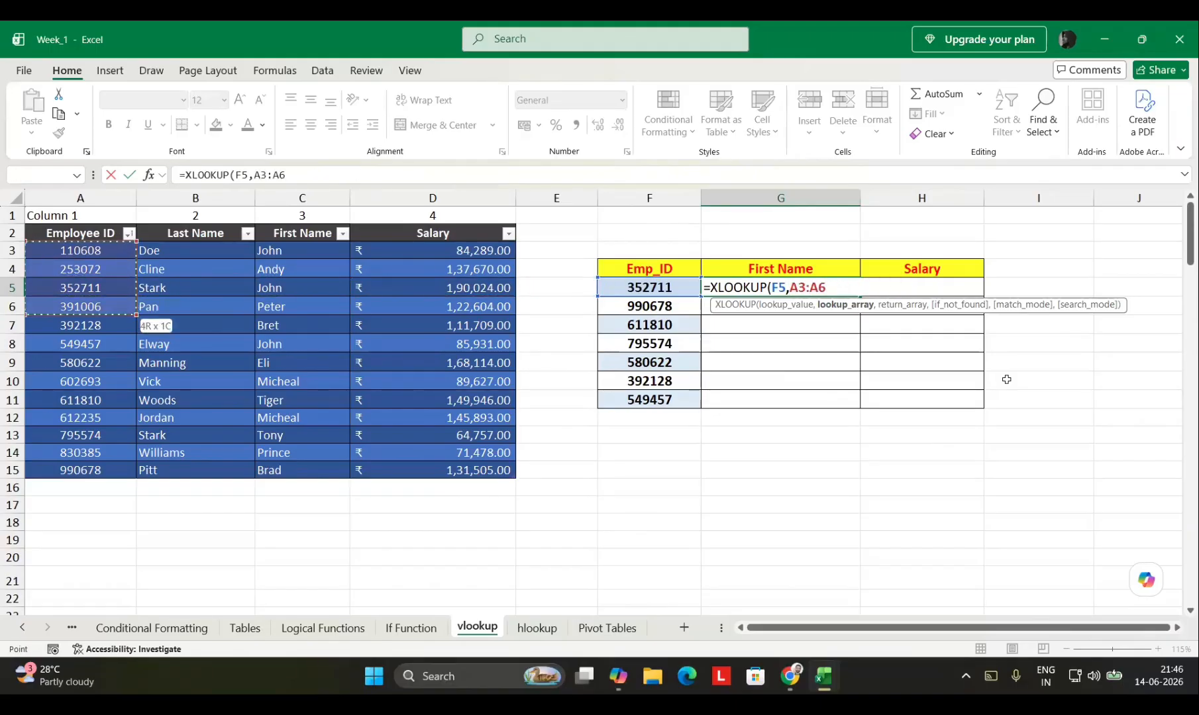
{"action": "key", "text": "shift+Down"}
{"action": "key", "text": "shift+Down"}
{"action": "type", "text": ","}
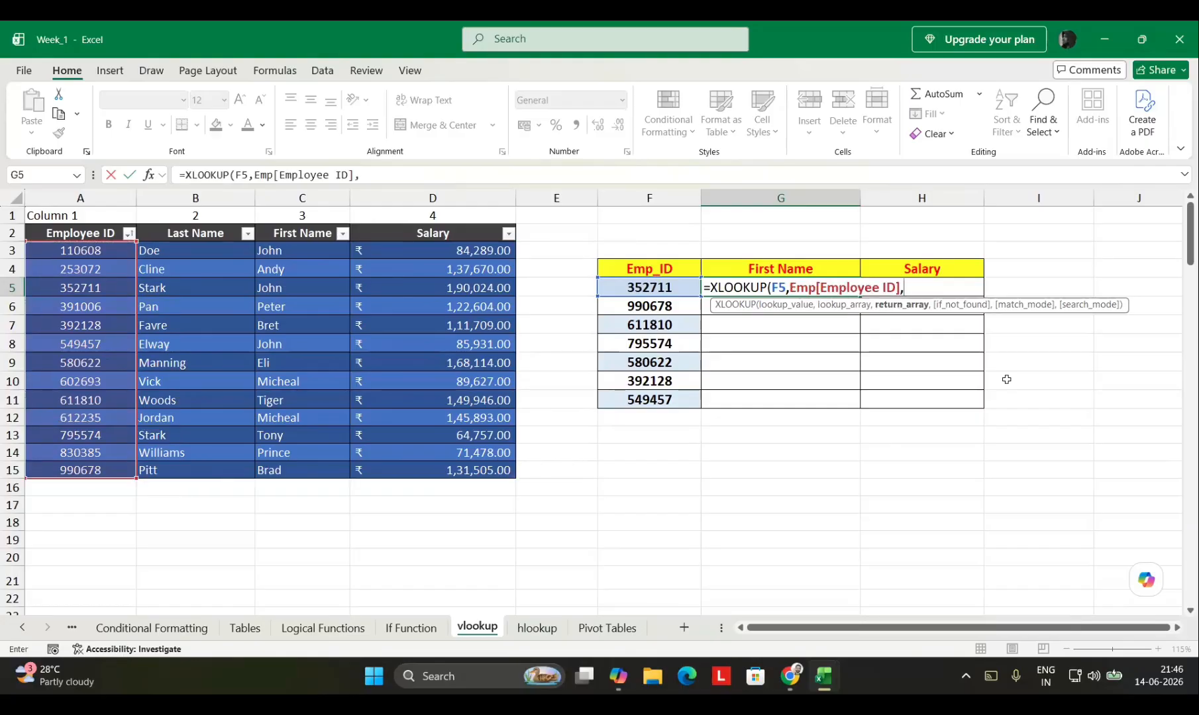
Set the Emp table's First Name column as the return array, enter the G5 formula and fill it down the column
{"action": "key", "text": "Left"}
{"action": "key", "text": "Left"}
{"action": "key", "text": "Left"}
{"action": "key", "text": "Left"}
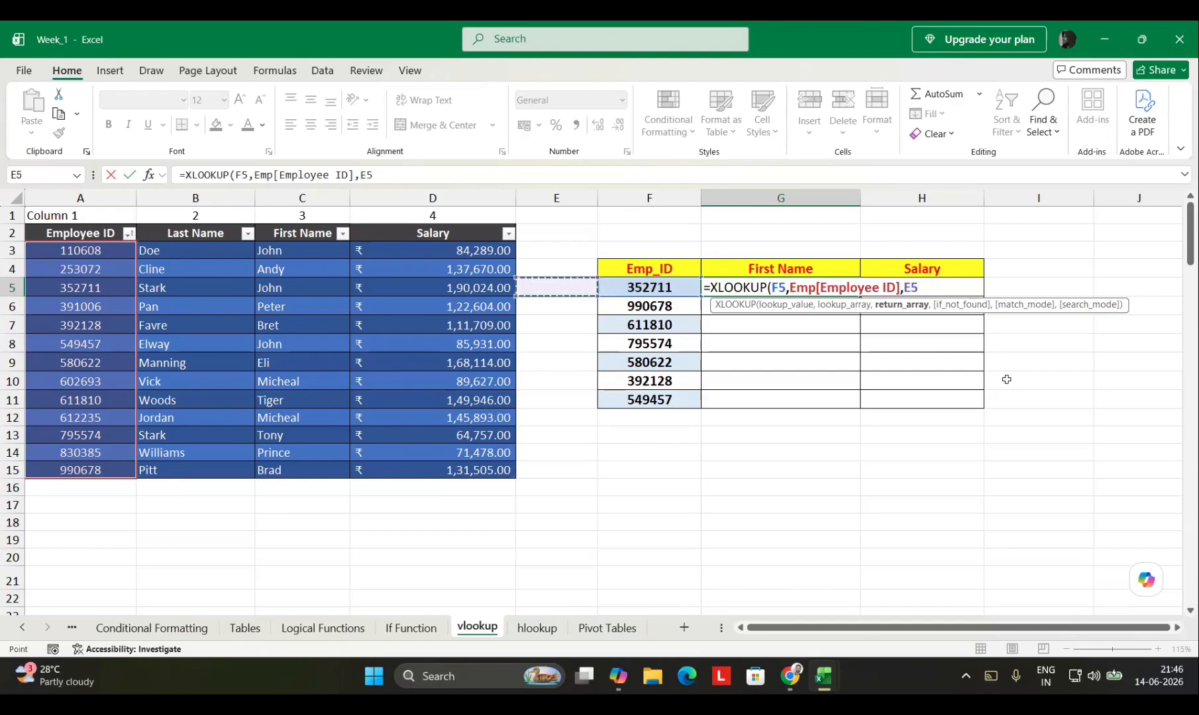
{"action": "key", "text": "Up"}
{"action": "key", "text": "Up"}
{"action": "key", "text": "ctrl+shift+Down"}
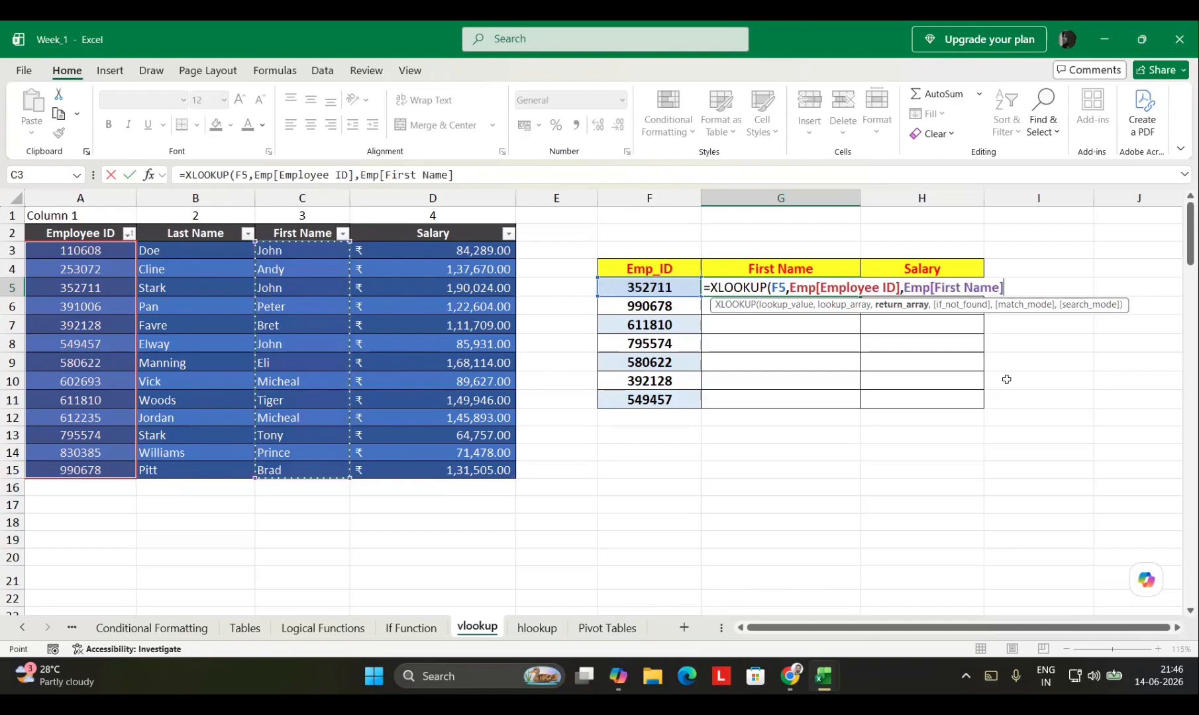
{"action": "key", "text": "ctrl+Return"}
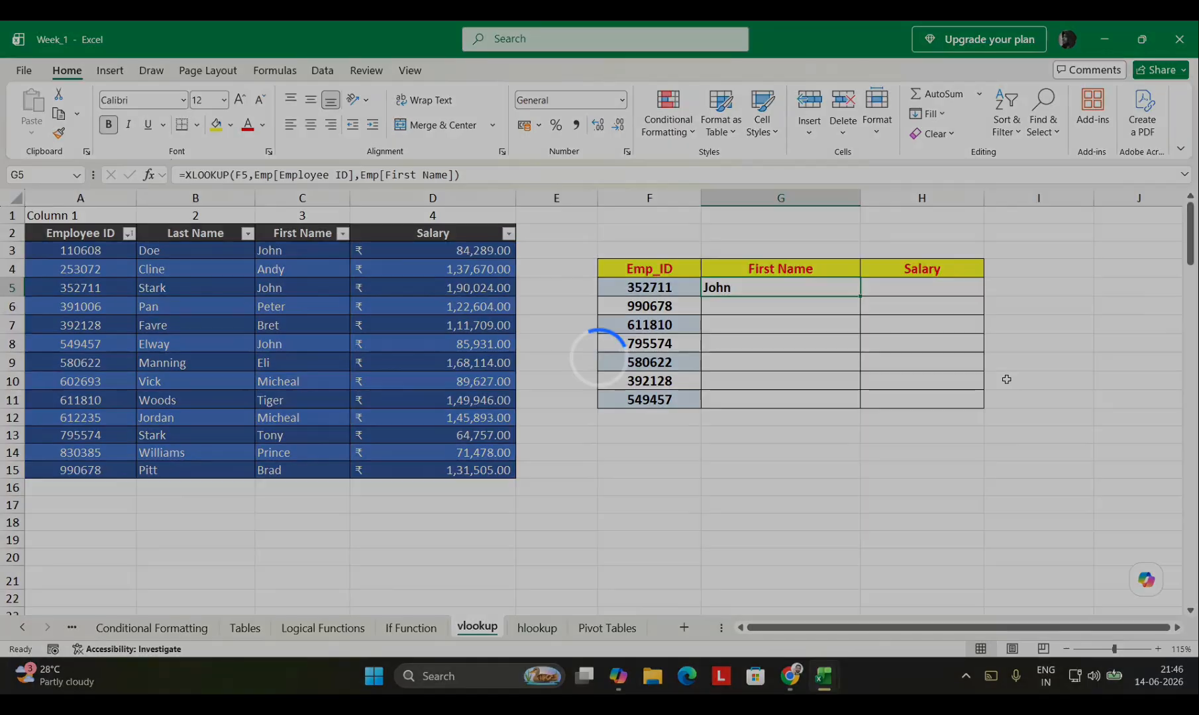
{"action": "double_click", "coordinate": [859, 296]}
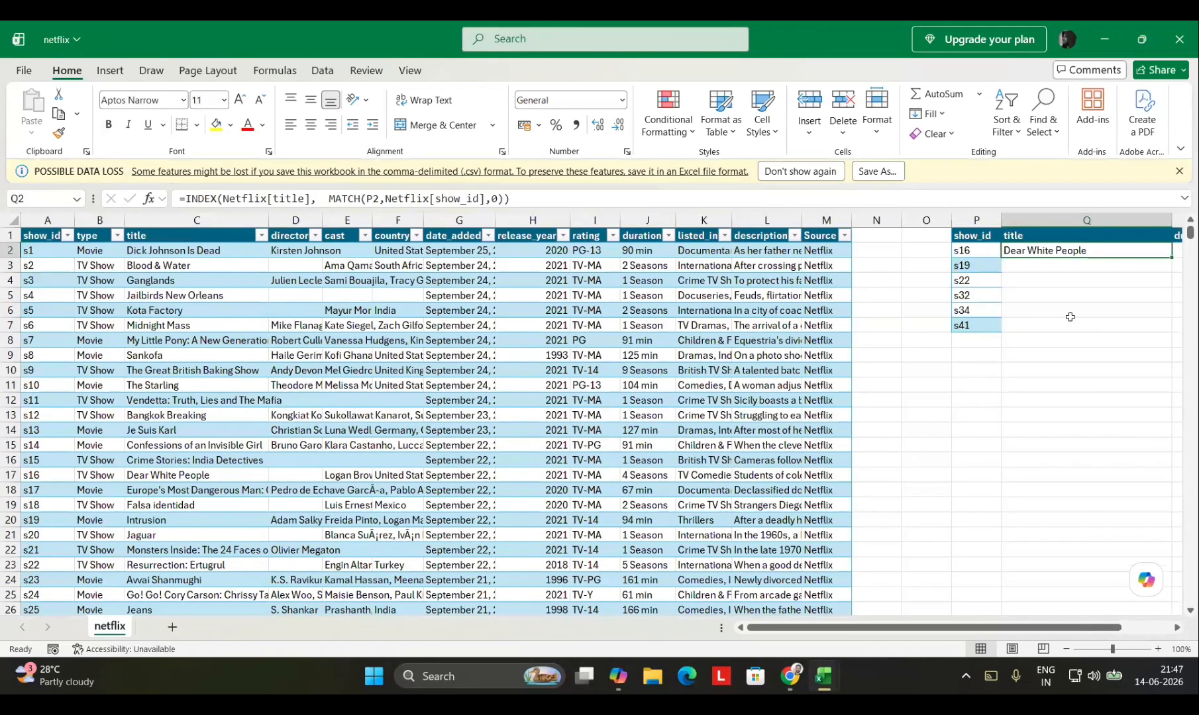
Start an XLOOKUP formula in the duration cell R2 with the show_id in P2 as the lookup value
{"action": "left_click", "coordinate": [1067, 310]}
{"action": "key", "text": "Up"}
{"action": "key", "text": "Up"}
{"action": "key", "text": "Up"}
{"action": "key", "text": "Up"}
{"action": "key", "text": "Right"}
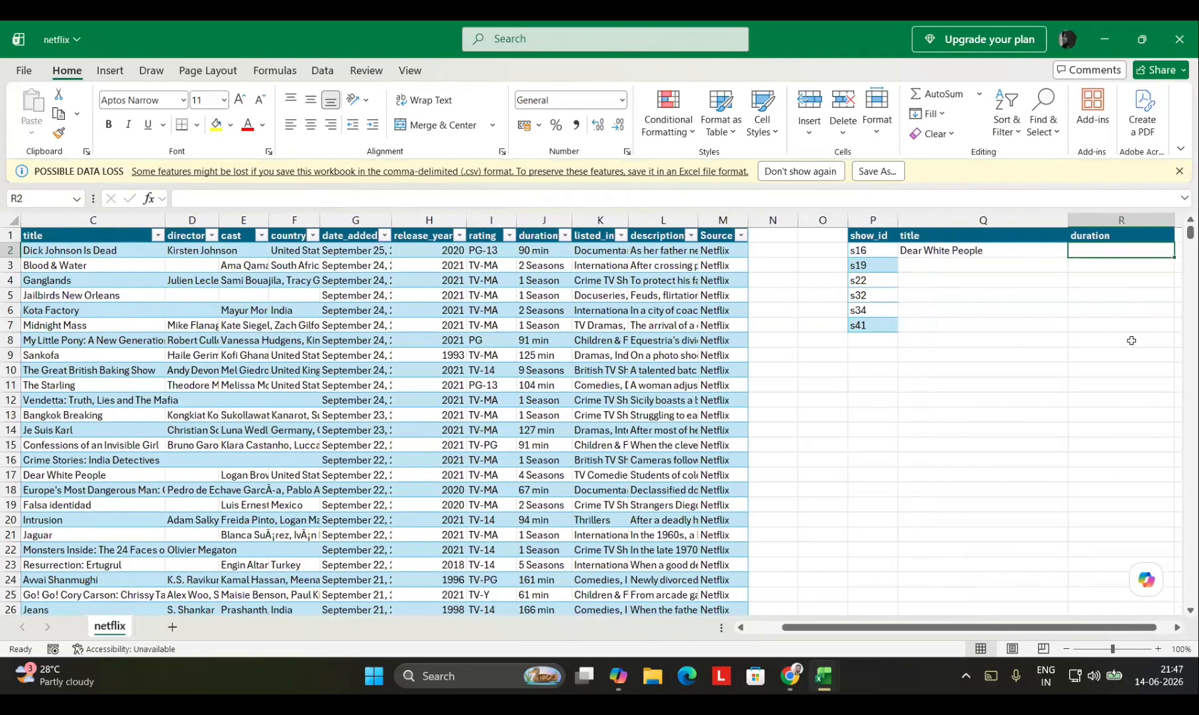
{"action": "type", "text": "=xl"}
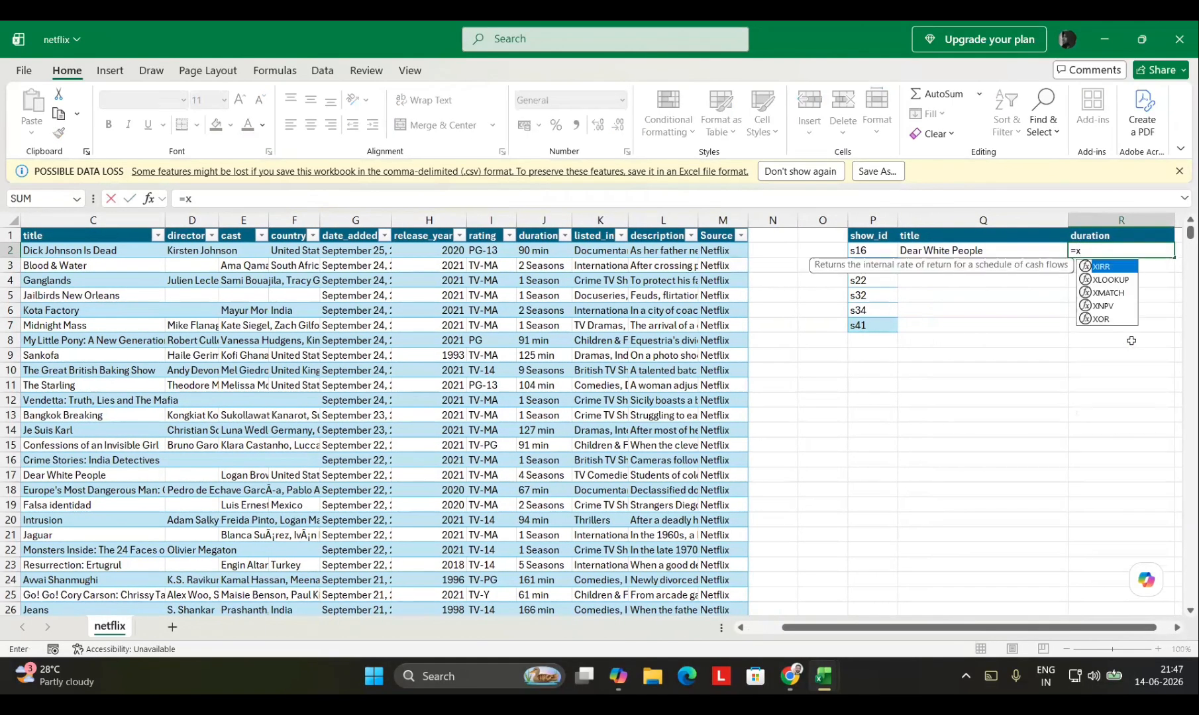
{"action": "key", "text": "Tab"}
{"action": "key", "text": "Left"}
{"action": "key", "text": "Left"}
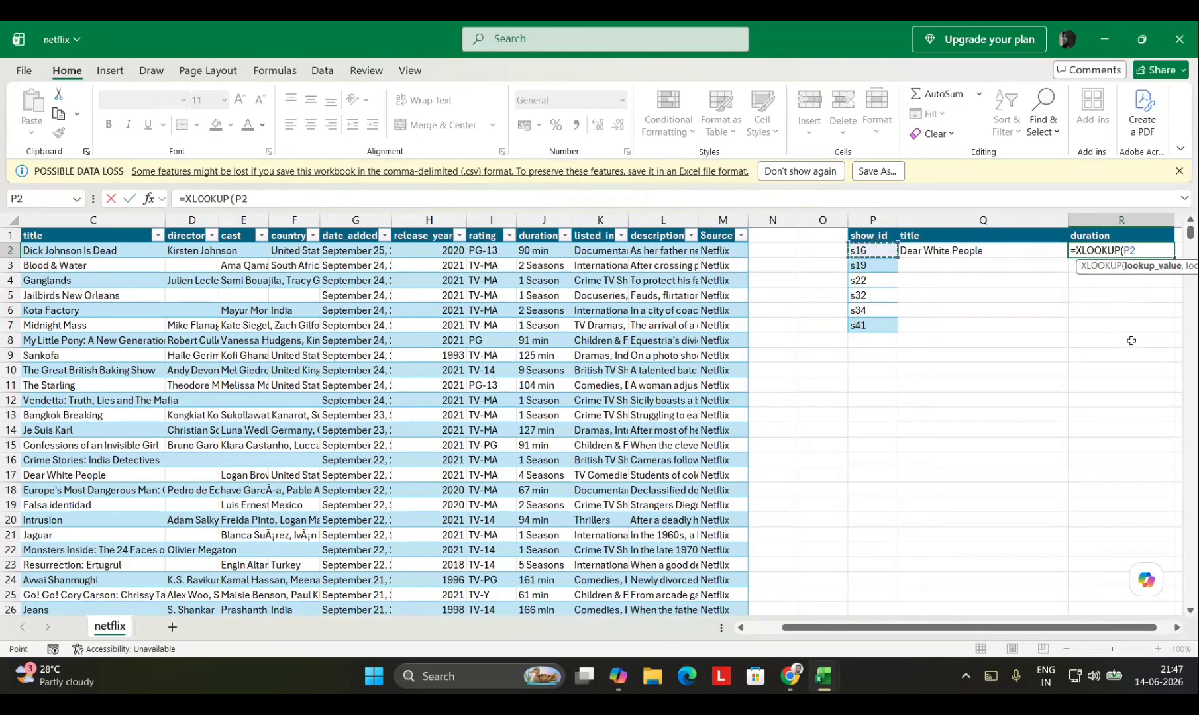
{"action": "type", "text": ","}
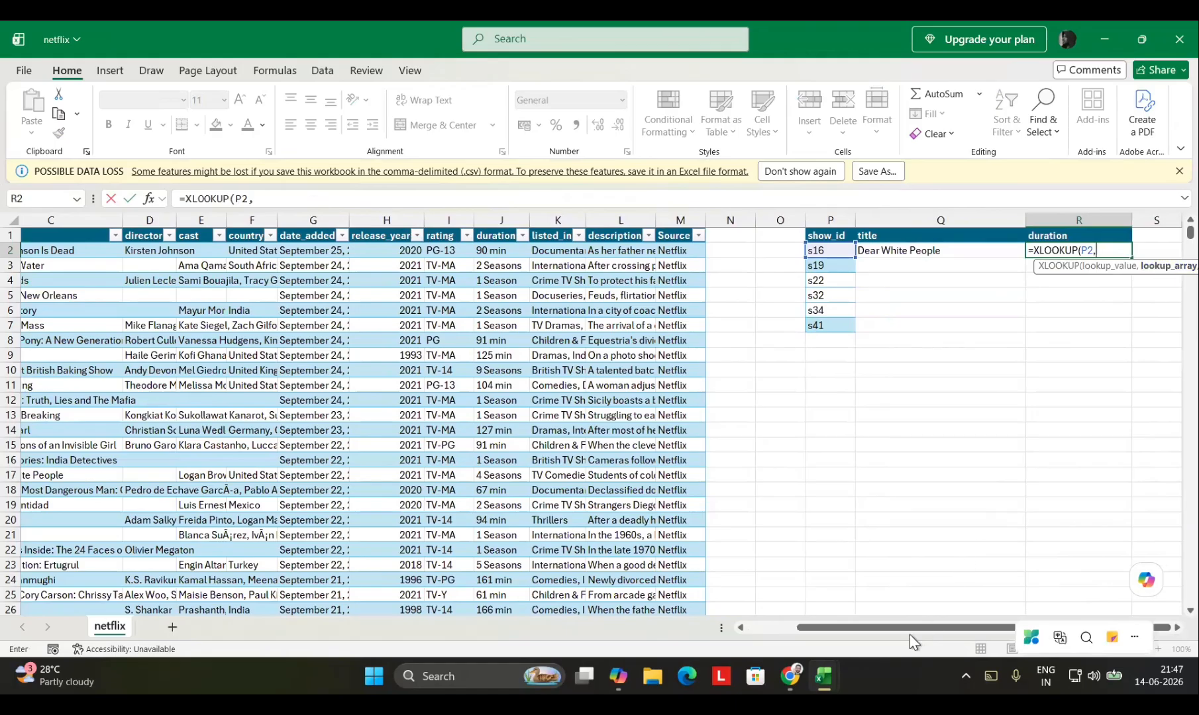
Set the Netflix table's whole show_id column as the lookup array of the R2 formula
{"action": "left_click_drag", "start_coordinate": [910, 633], "coordinate": [716, 639]}
{"action": "left_click", "coordinate": [48, 251]}
{"action": "key", "text": "ctrl+shift+Down"}
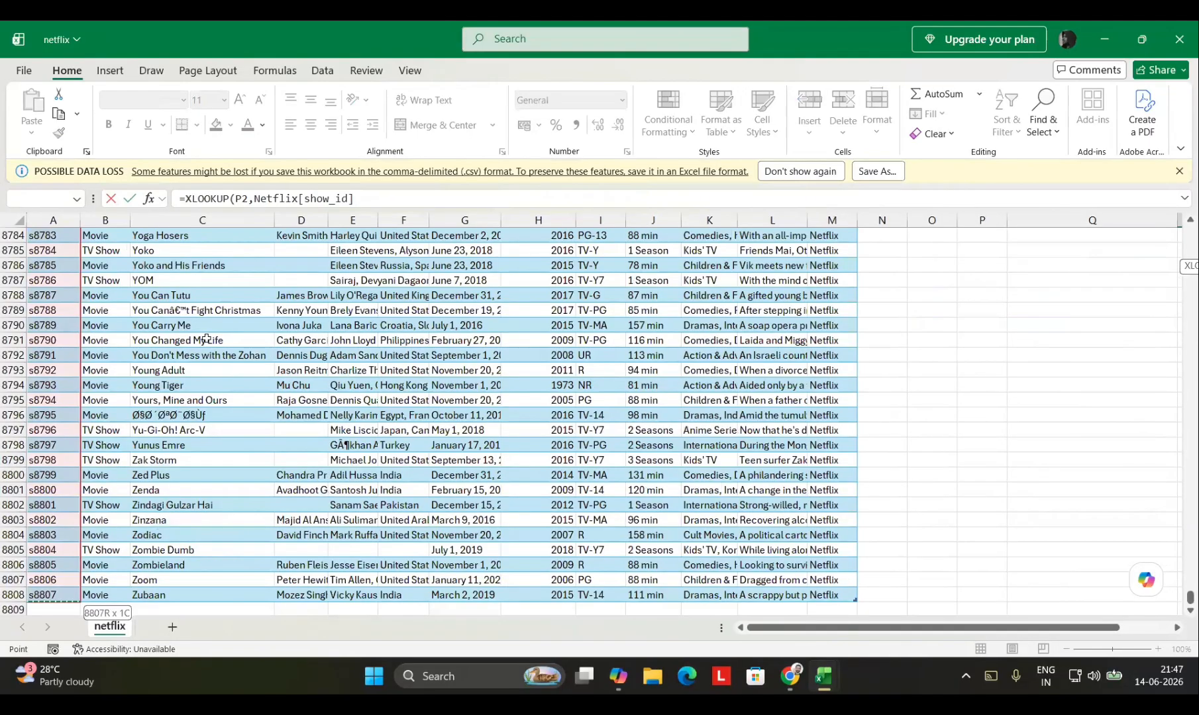
{"action": "left_click_drag", "start_coordinate": [1191, 597], "coordinate": [1167, 212]}
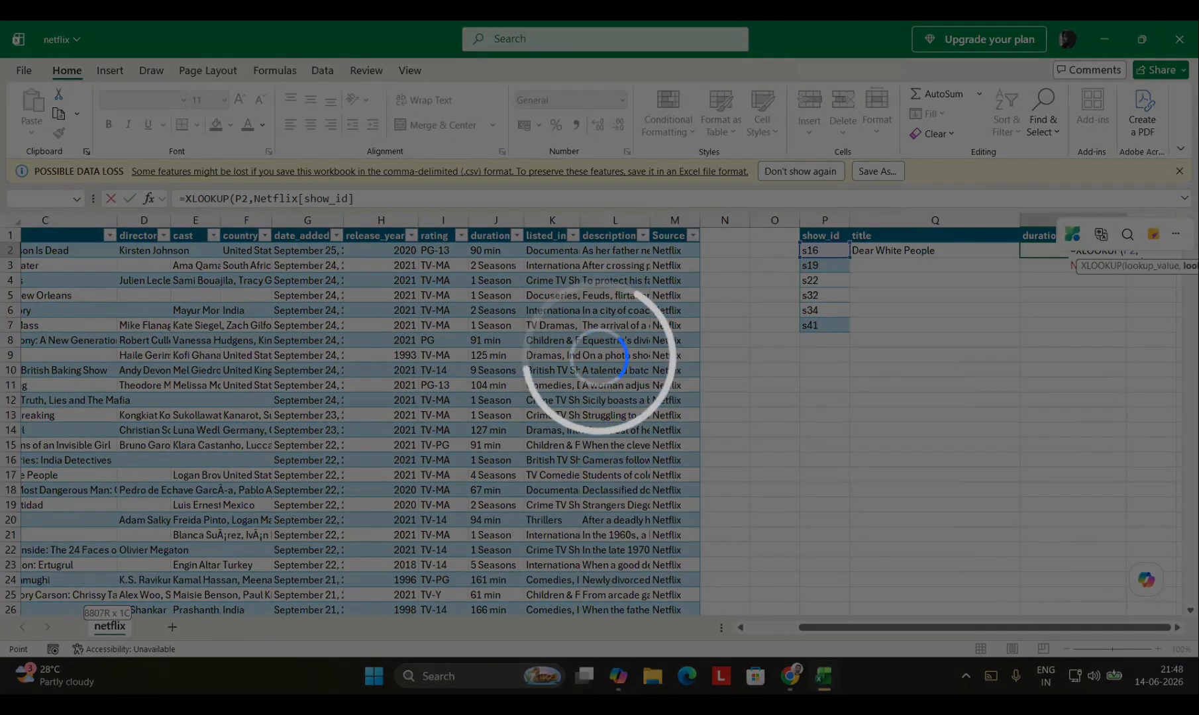
{"action": "type", "text": ","}
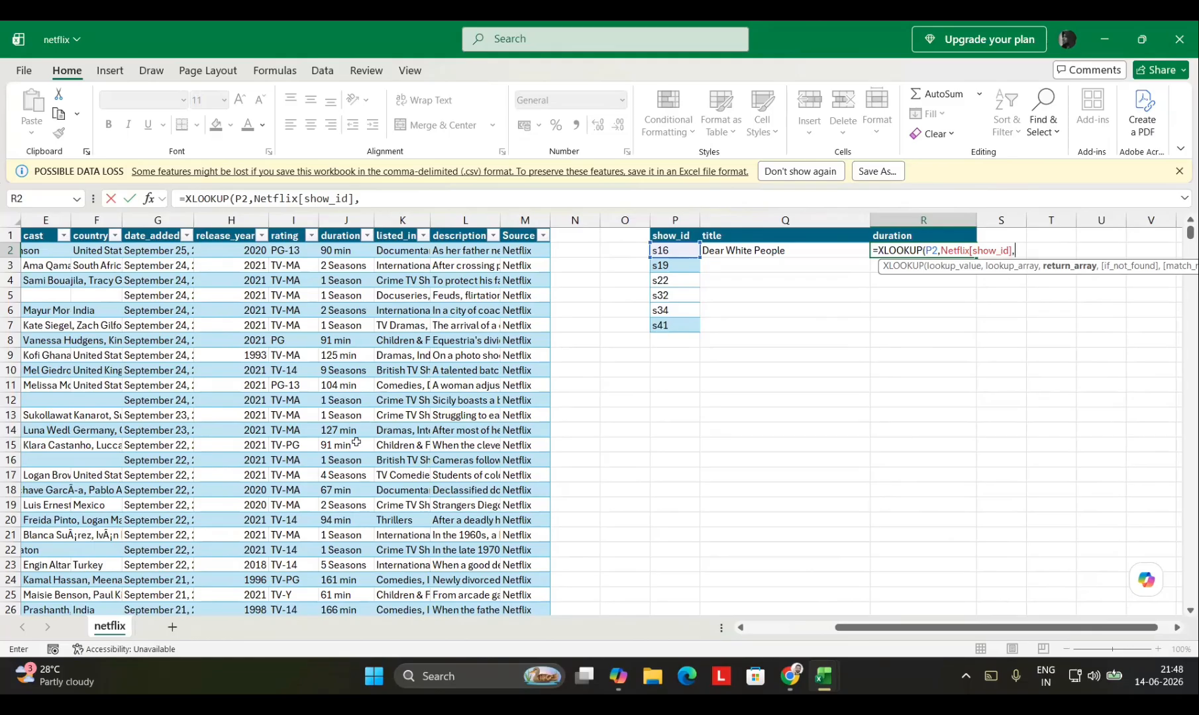
Set the Netflix table's duration column as the return array, enter the R2 formula and fill it down to R7
{"action": "left_click", "coordinate": [341, 250]}
{"action": "key", "text": "ctrl+shift+Down"}
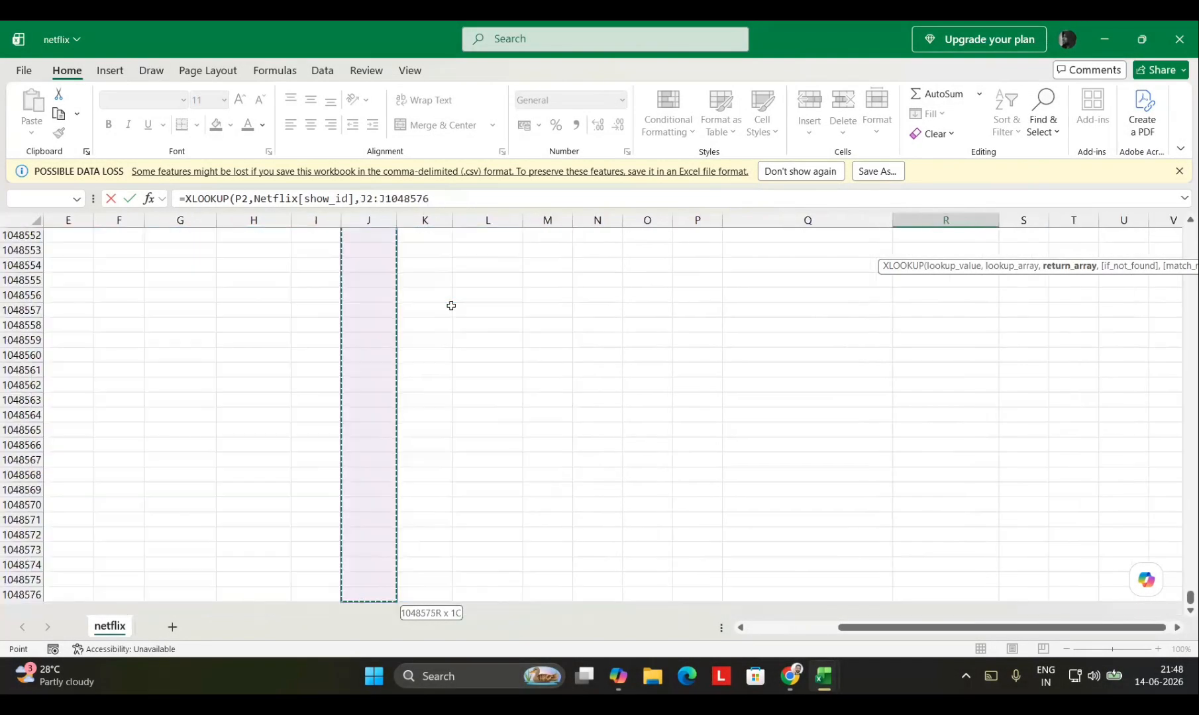
{"action": "key", "text": "ctrl+shift+Up"}
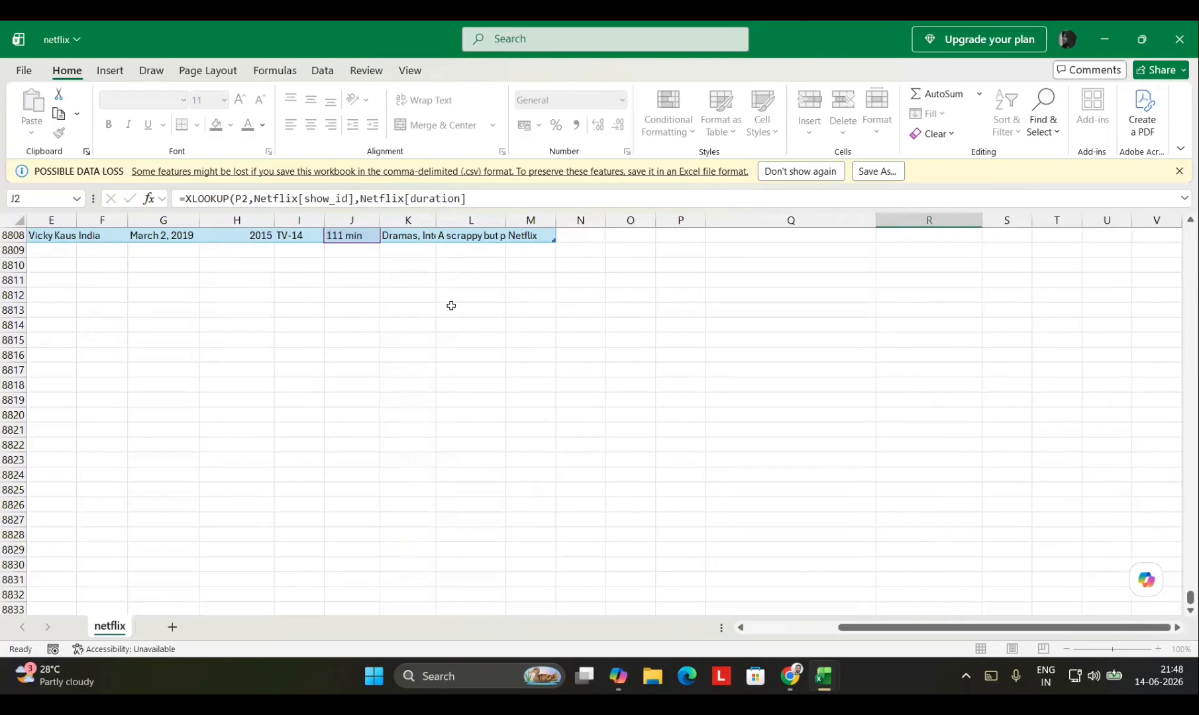
{"action": "key", "text": "Return"}
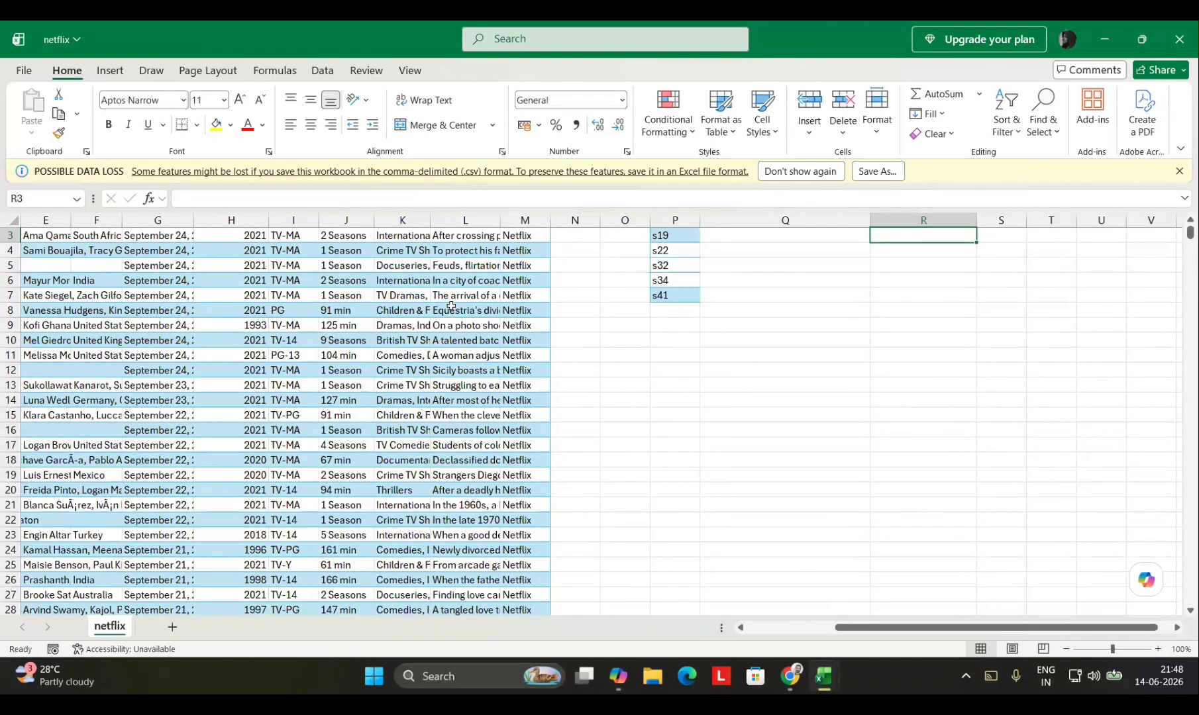
{"action": "key", "text": "Up"}
{"action": "left_click_drag", "start_coordinate": [976, 257], "coordinate": [964, 326]}
Add "Nahi Mila" as the if_not_found argument of the XLOOKUP formula in R2
{"action": "key", "text": "F2"}
{"action": "type", "text": ", "}
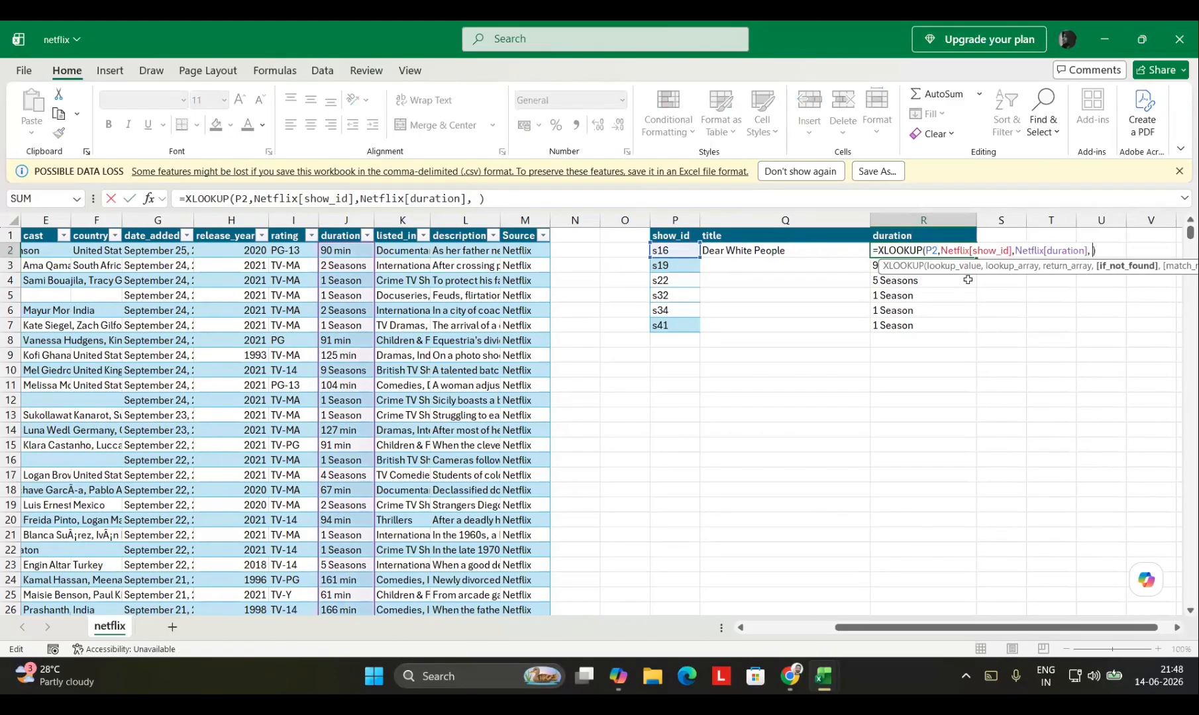
{"action": "type", "text": "\"Nahi Mila\""}
{"action": "key", "text": "Return"}
{"action": "key", "text": "Left"}
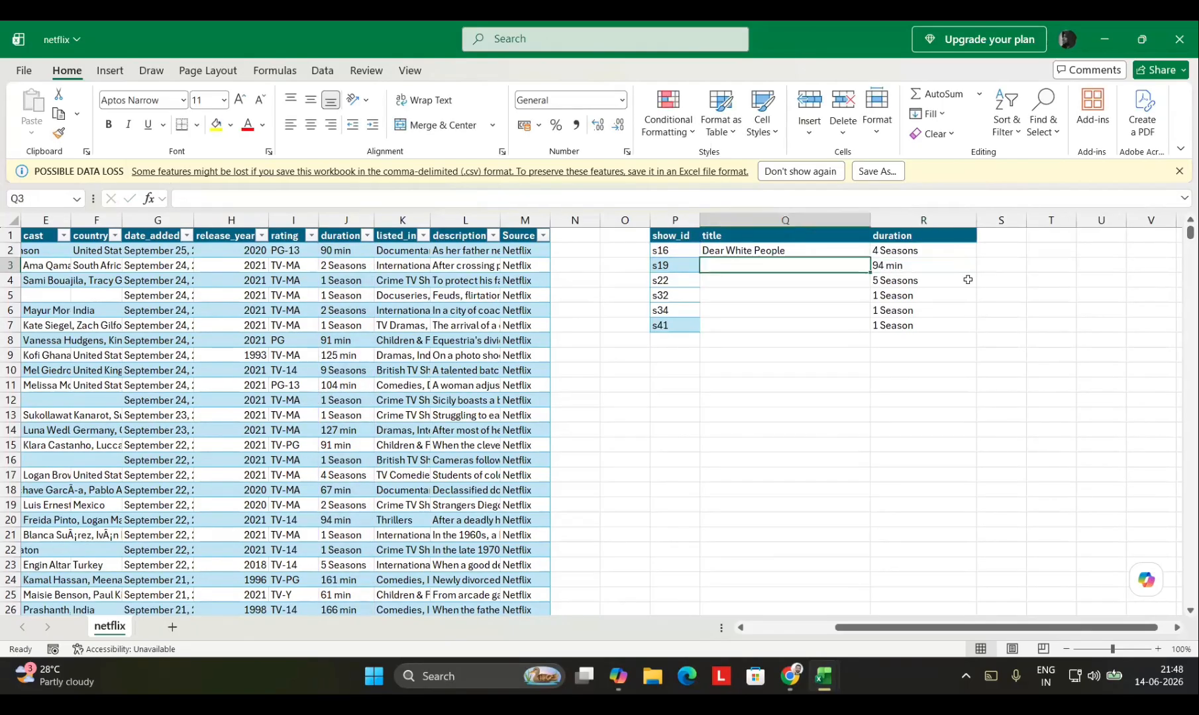
Look through the Netflix table's rows, examining the entries in the duration column
{"action": "scroll", "coordinate": [389, 507], "scroll_direction": "down", "scroll_amount": 5}
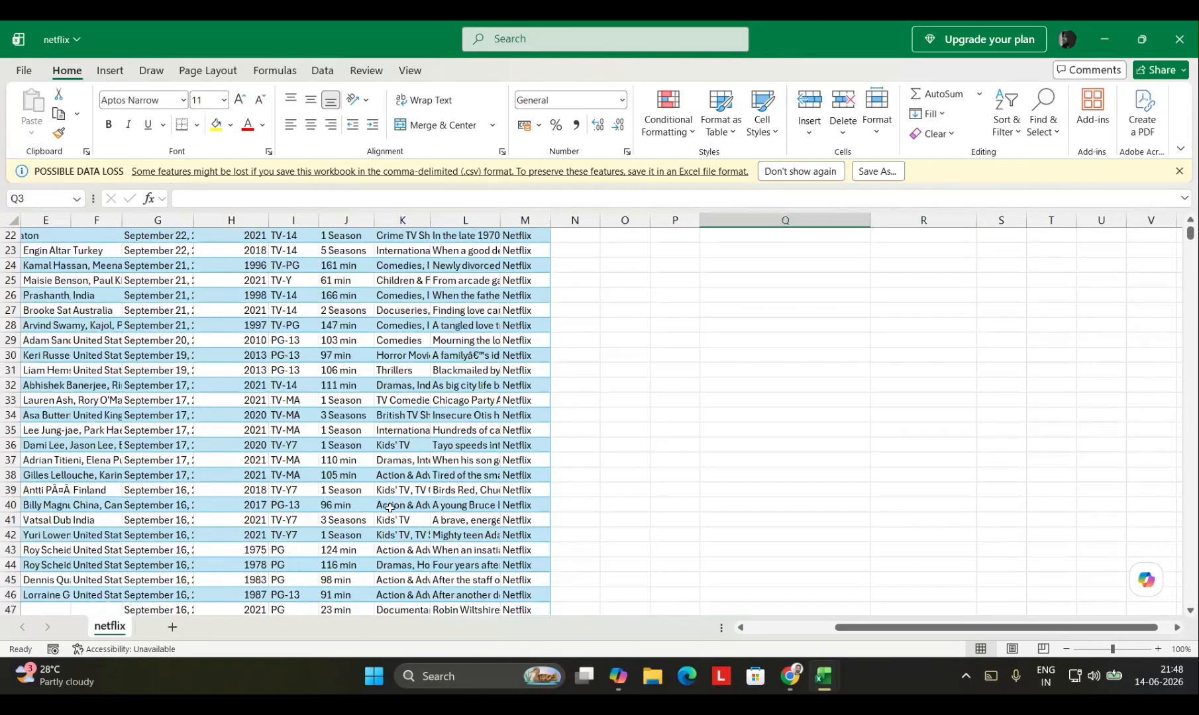
{"action": "scroll", "coordinate": [1166, 312], "scroll_direction": "down", "scroll_amount": 20}
{"action": "scroll", "coordinate": [1166, 398], "scroll_direction": "down", "scroll_amount": 20}
{"action": "scroll", "coordinate": [574, 338], "scroll_direction": "up", "scroll_amount": 20}
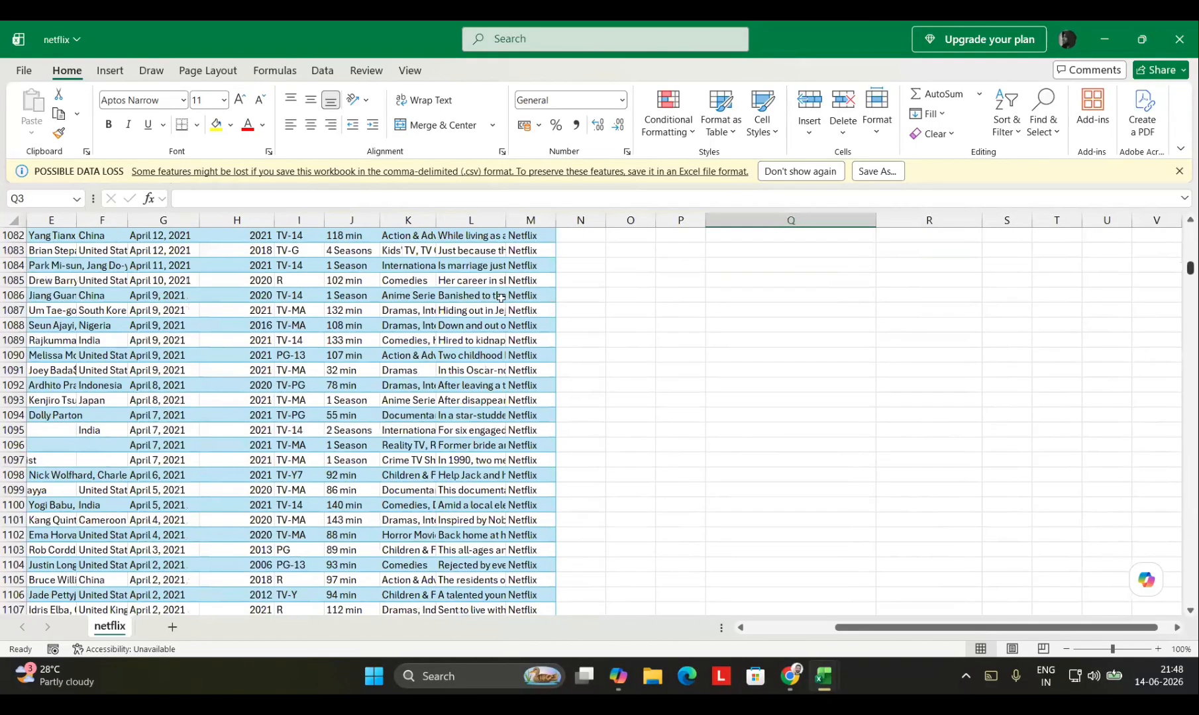
{"action": "scroll", "coordinate": [574, 337], "scroll_direction": "up", "scroll_amount": 20}
{"action": "left_click", "coordinate": [350, 339]}
{"action": "scroll", "coordinate": [371, 358], "scroll_direction": "up", "scroll_amount": 13}
{"action": "scroll", "coordinate": [406, 393], "scroll_direction": "up", "scroll_amount": 20}
{"action": "scroll", "coordinate": [375, 358], "scroll_direction": "up", "scroll_amount": 7}
{"action": "scroll", "coordinate": [1166, 259], "scroll_direction": "down", "scroll_amount": 3}
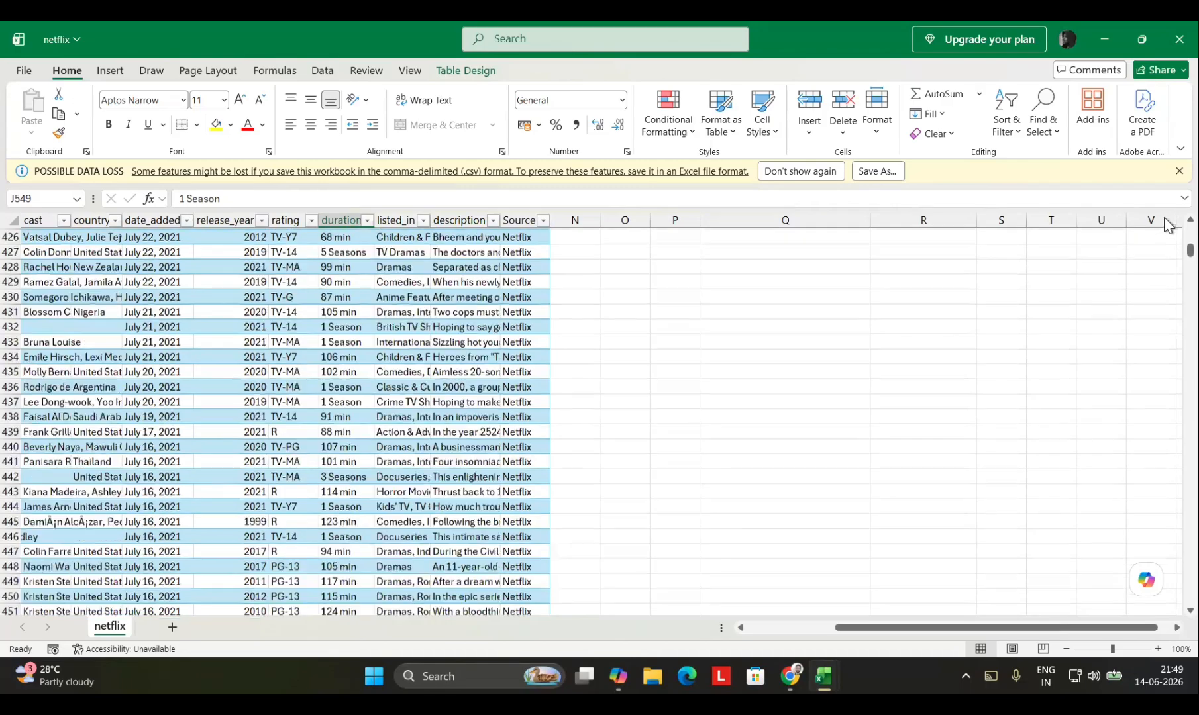
{"action": "scroll", "coordinate": [1166, 260], "scroll_direction": "down", "scroll_amount": 4}
{"action": "left_click", "coordinate": [1151, 309]}
{"action": "scroll", "coordinate": [805, 269], "scroll_direction": "up", "scroll_amount": 5}
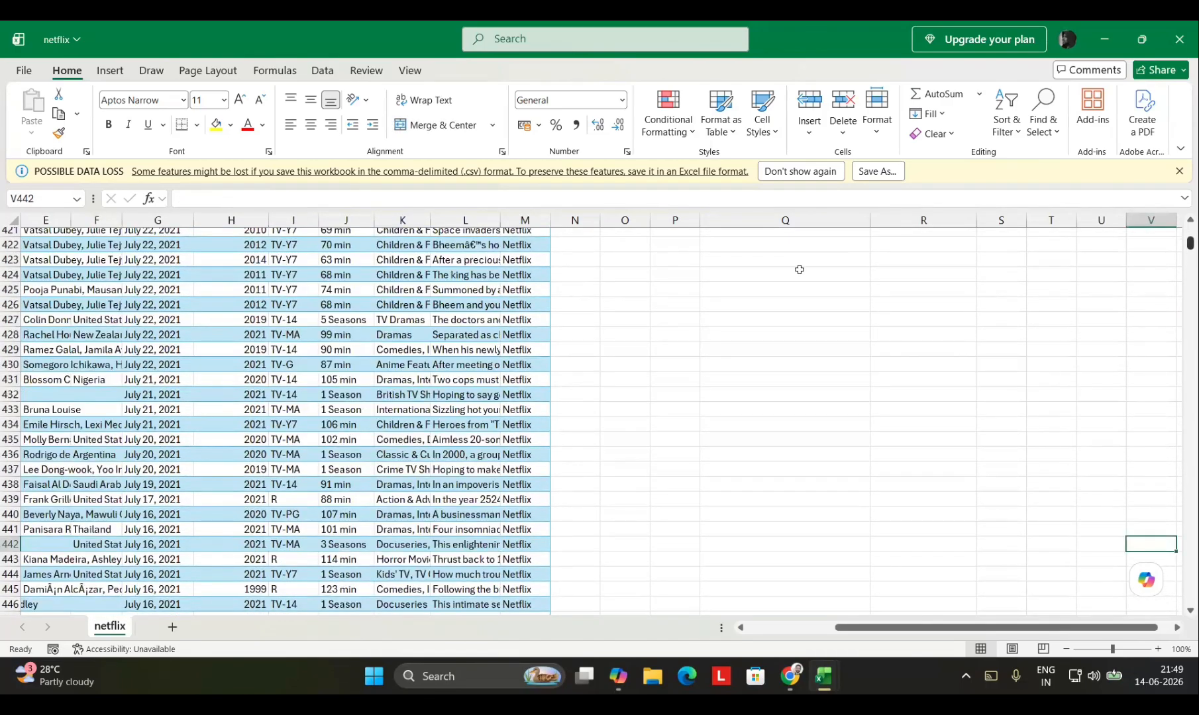
{"action": "key", "text": "ctrl+Up"}
Clear the duration value of show s19 in the Netflix table, cell J20
{"action": "left_click", "coordinate": [675, 265]}
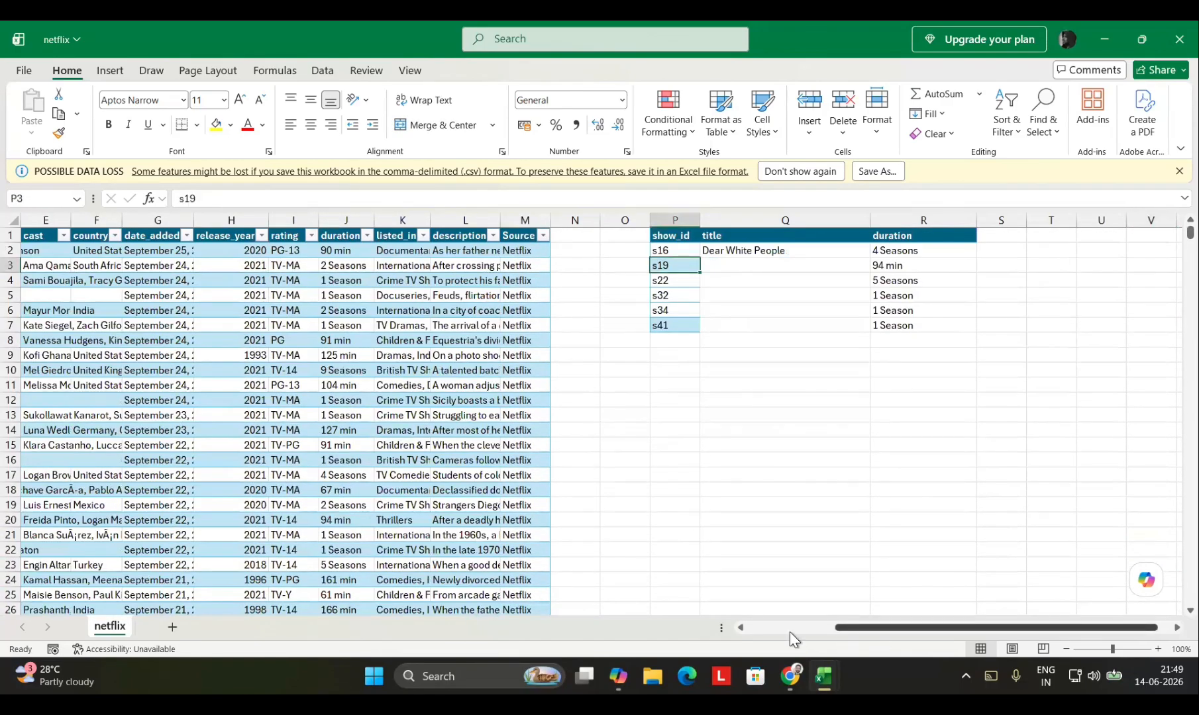
{"action": "left_click_drag", "start_coordinate": [790, 632], "coordinate": [436, 631]}
{"action": "left_click", "coordinate": [47, 520]}
{"action": "key", "text": "Right"}
{"action": "key", "text": "Right"}
{"action": "key", "text": "Right"}
{"action": "key", "text": "Right"}
{"action": "key", "text": "Right"}
{"action": "key", "text": "Right"}
{"action": "key", "text": "Right"}
{"action": "key", "text": "Right"}
{"action": "key", "text": "Right"}
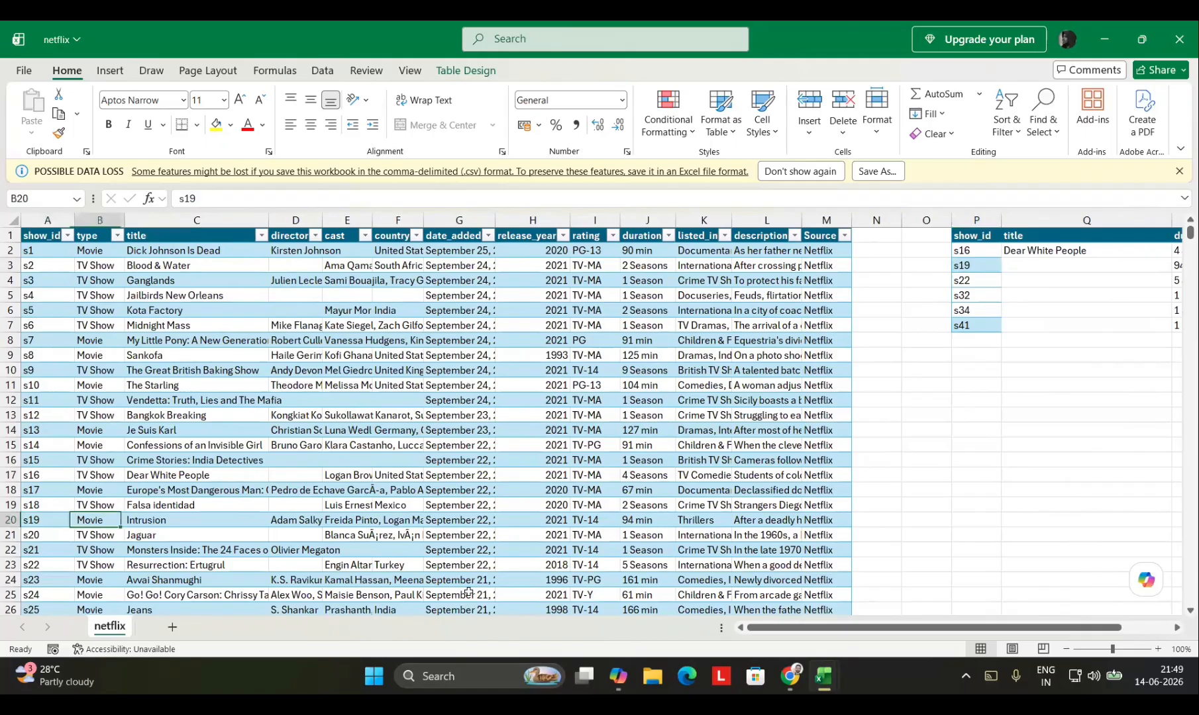
{"action": "key", "text": "Delete"}
Fill the R2 XLOOKUP formula with the "Nahi Mila" argument down the duration column to R7
{"action": "key", "text": "Right"}
{"action": "key", "text": "Right"}
{"action": "key", "text": "Right"}
{"action": "key", "text": "Right"}
{"action": "key", "text": "Right"}
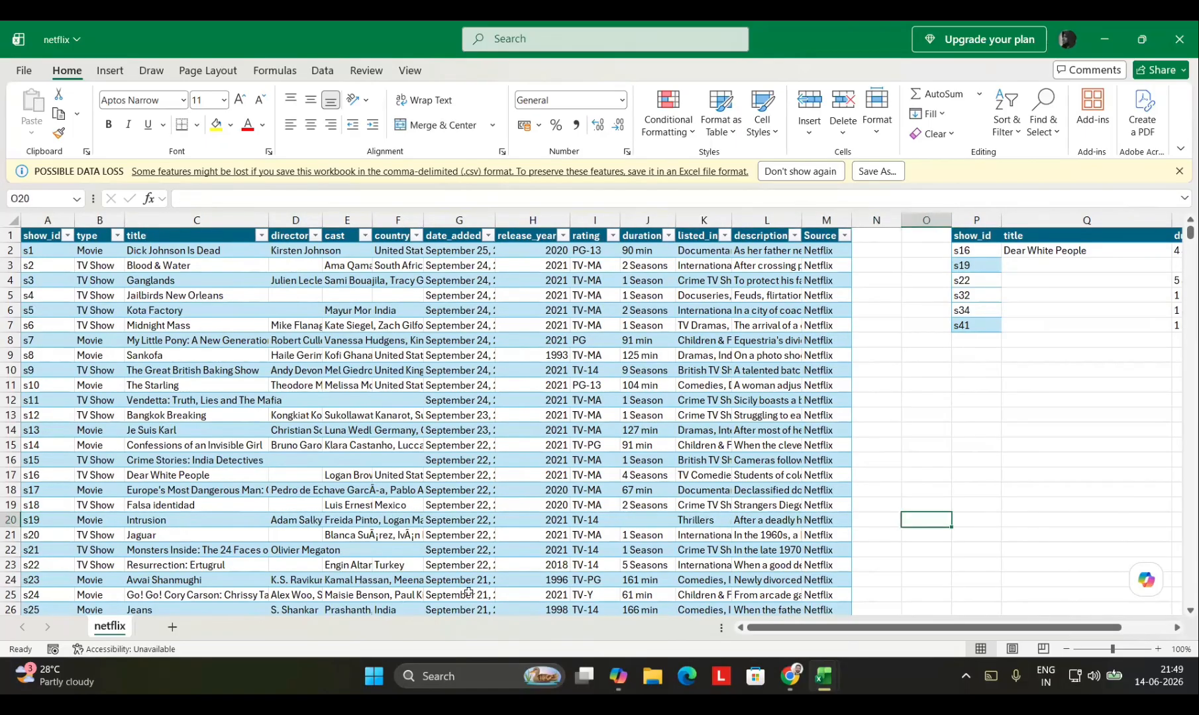
{"action": "key", "text": "Right"}
{"action": "key", "text": "Right"}
{"action": "key", "text": "Right"}
{"action": "key", "text": "Up"}
{"action": "key", "text": "Up"}
{"action": "key", "text": "Up"}
{"action": "key", "text": "Up"}
{"action": "key", "text": "Up"}
{"action": "key", "text": "Up"}
{"action": "key", "text": "Up"}
{"action": "key", "text": "Up"}
{"action": "key", "text": "Up"}
{"action": "key", "text": "Up"}
{"action": "key", "text": "Up"}
{"action": "key", "text": "Up"}
{"action": "key", "text": "Up"}
{"action": "key", "text": "Up"}
{"action": "key", "text": "Up"}
{"action": "key", "text": "Up"}
{"action": "key", "text": "Up"}
{"action": "key", "text": "Up"}
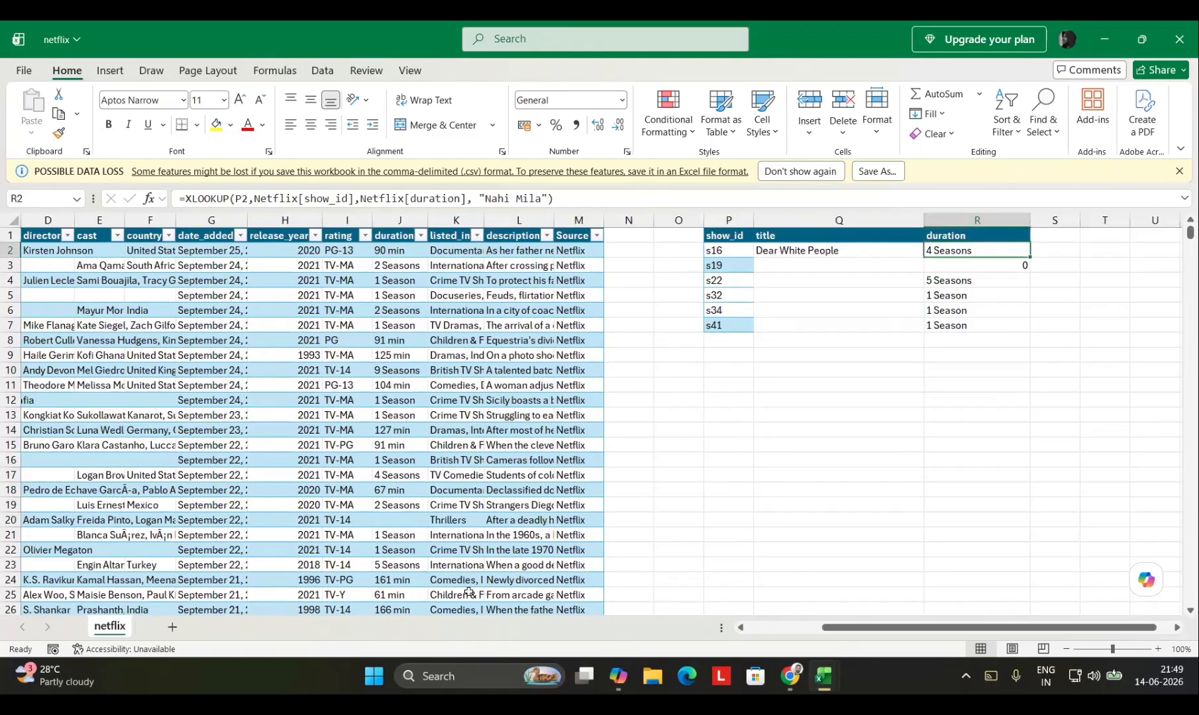
{"action": "left_click_drag", "start_coordinate": [1030, 258], "coordinate": [1014, 329]}
Try adding match mode 0, exact match, to the R3 duration formula and undo the change
{"action": "left_click", "coordinate": [990, 270]}
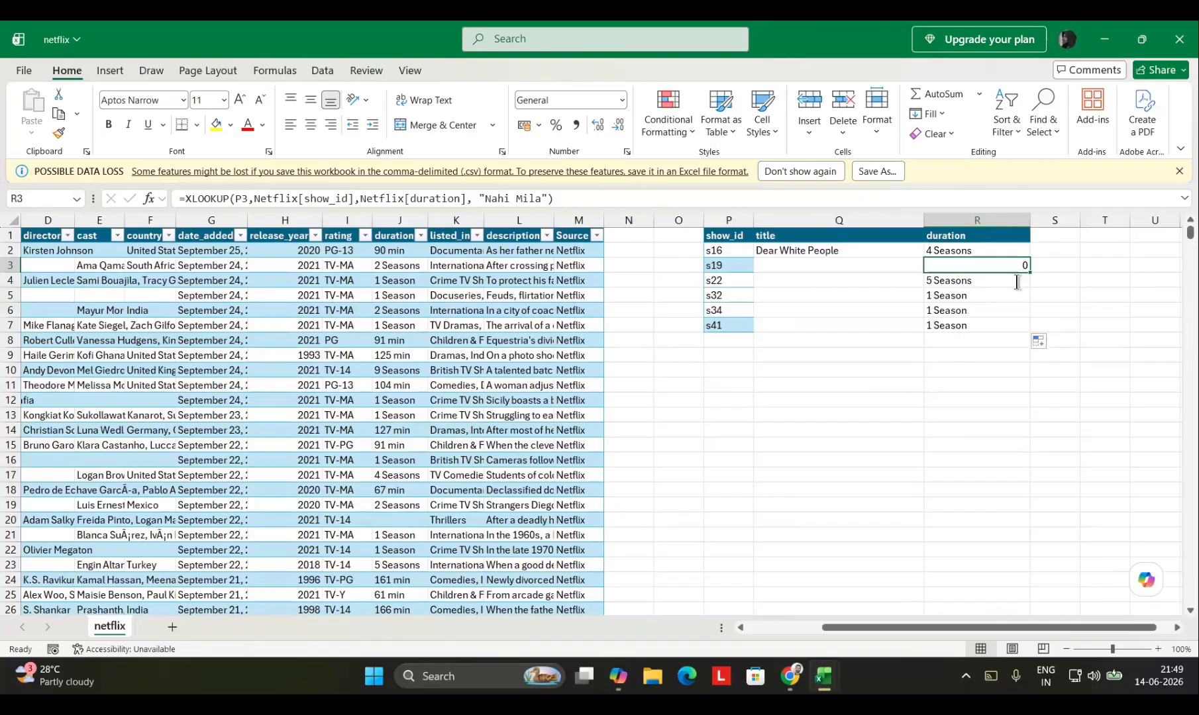
{"action": "key", "text": "F2"}
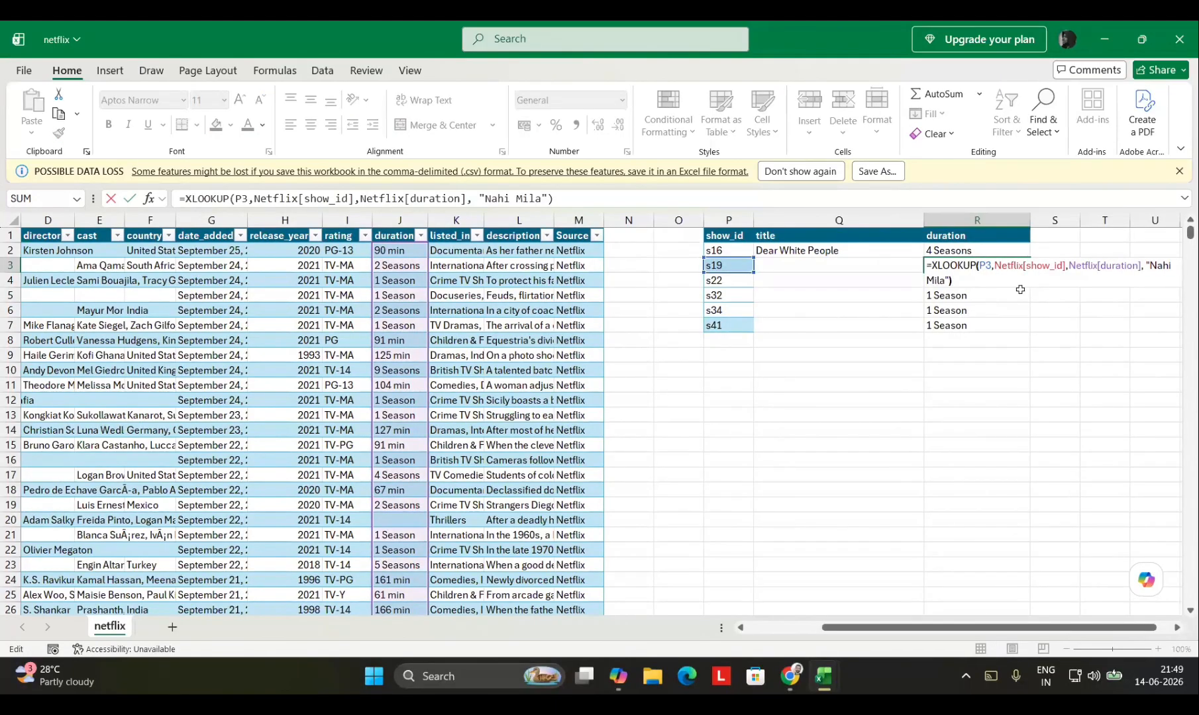
{"action": "key", "text": "Left"}
{"action": "type", "text": ","}
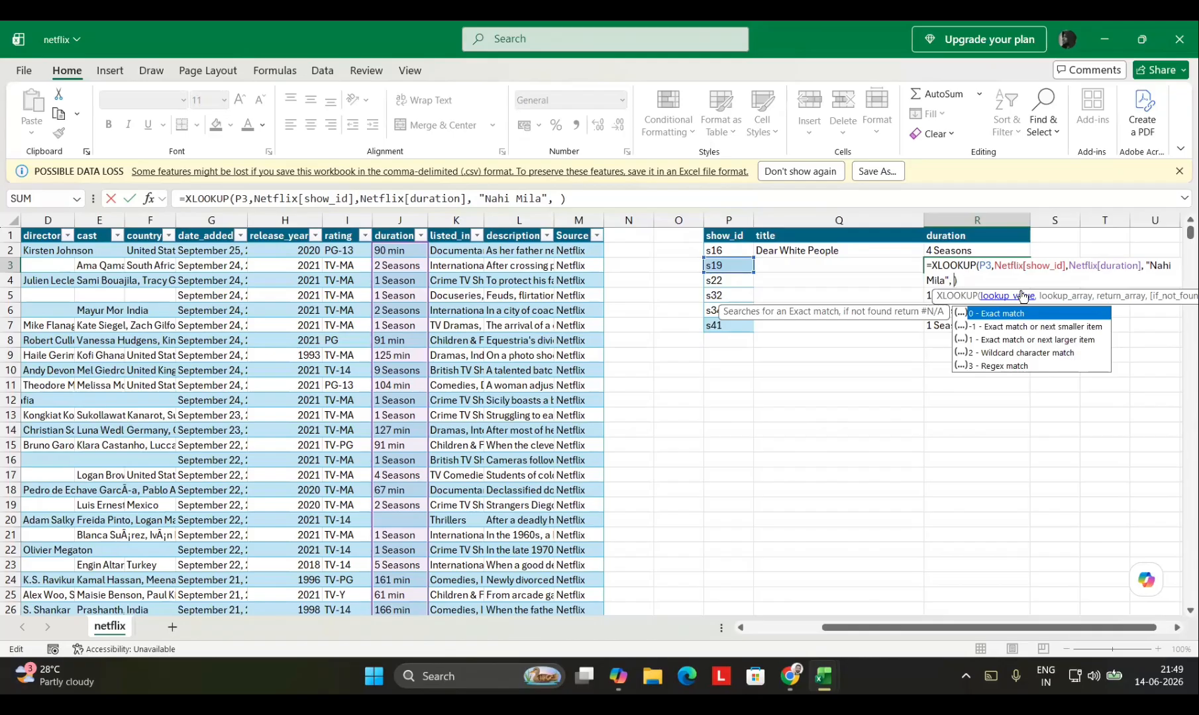
{"action": "type", "text": "0"}
{"action": "key", "text": "Return"}
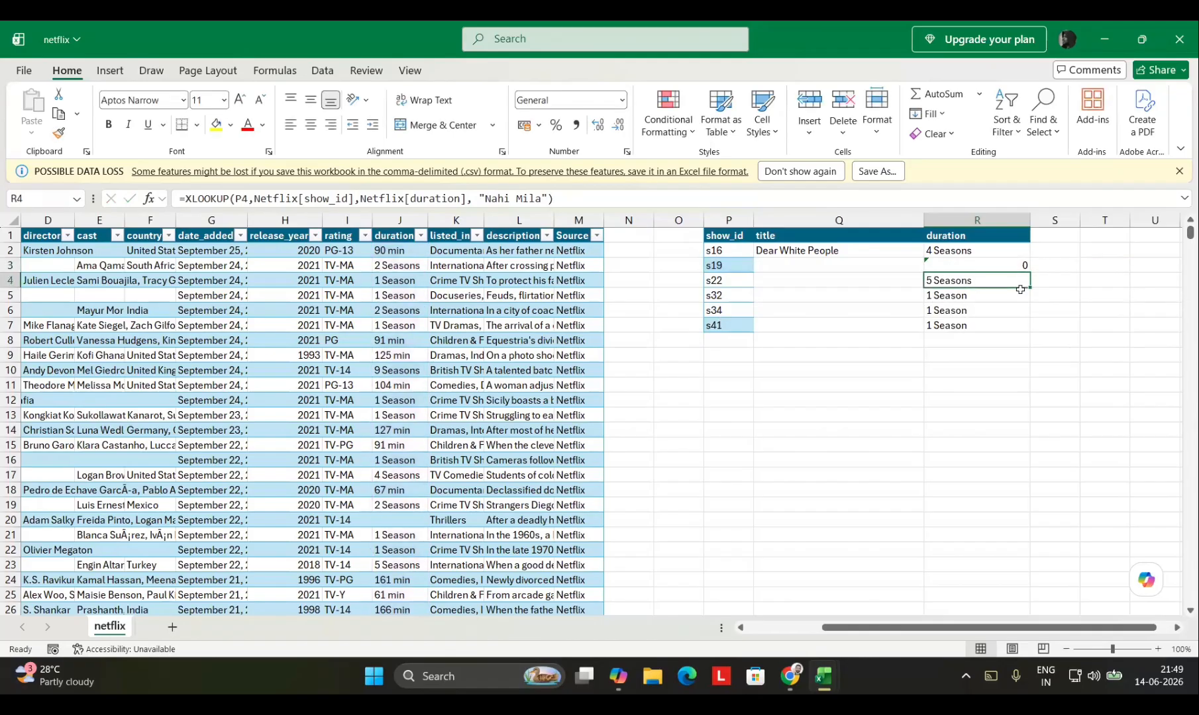
{"action": "key", "text": "ctrl+z"}
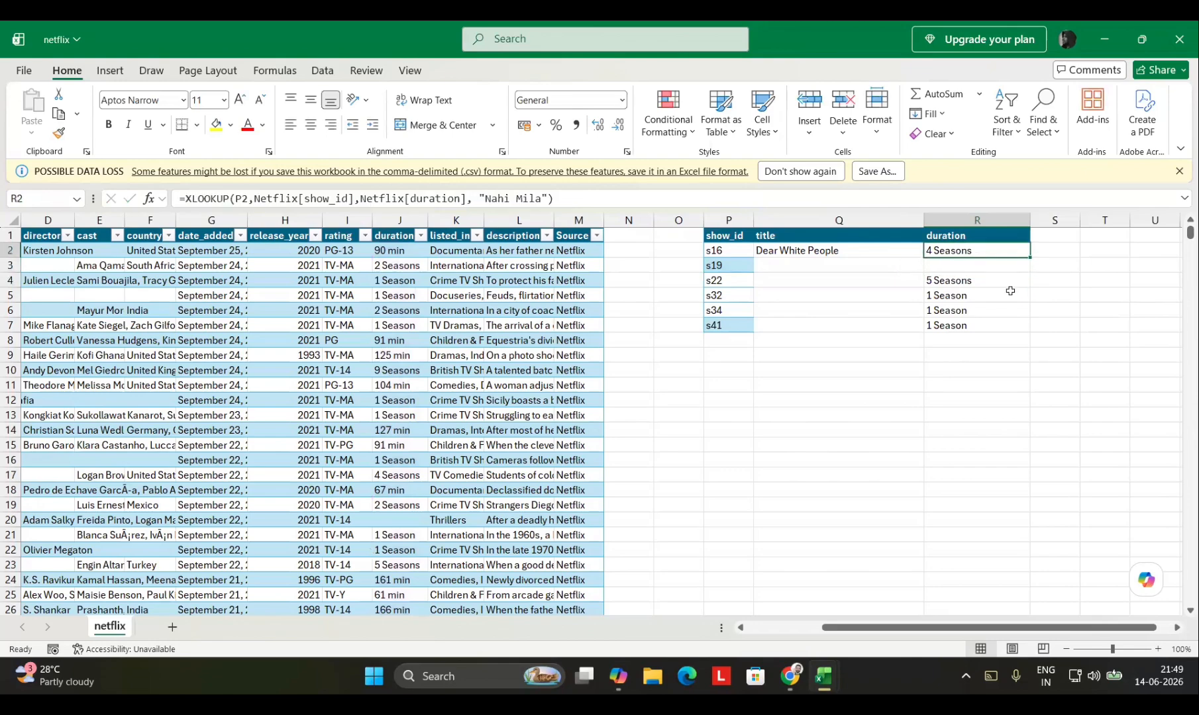
Clear the XLOOKUP formulas from the duration cells R2:R7
{"action": "key", "text": "F2"}
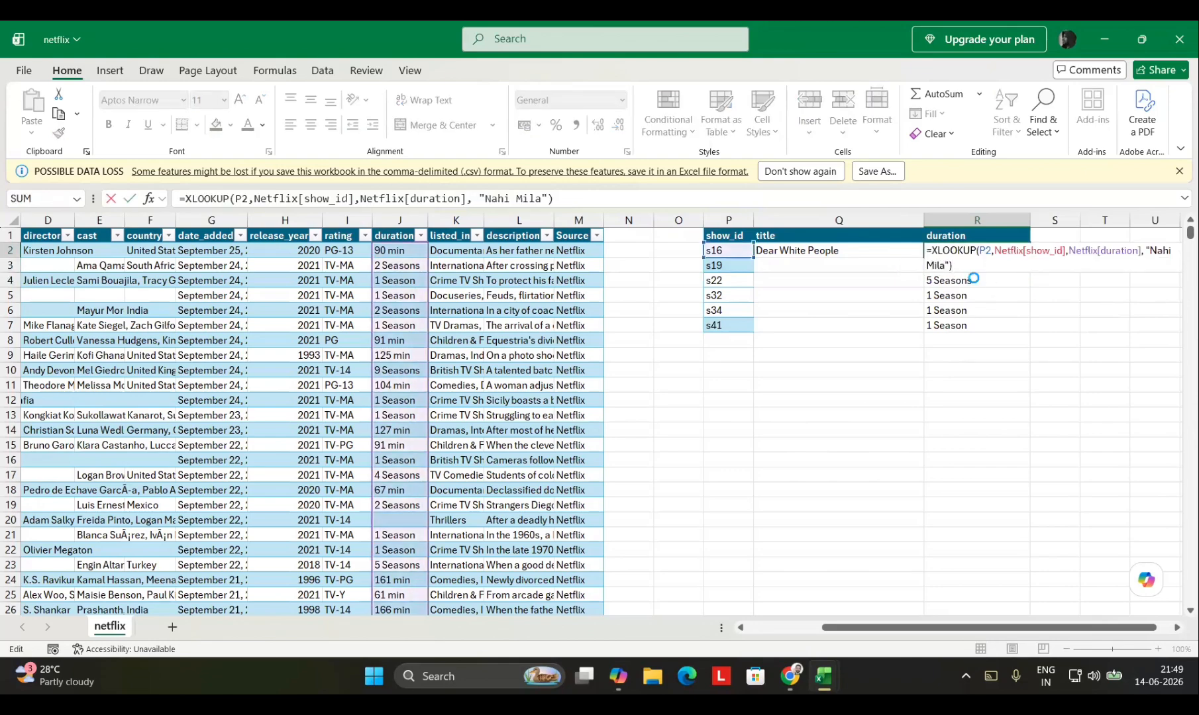
{"action": "key", "text": "Return"}
{"action": "key", "text": "Up"}
{"action": "key", "text": "shift+Down"}
{"action": "key", "text": "shift+Down"}
{"action": "key", "text": "shift+Down"}
{"action": "key", "text": "shift+Down"}
{"action": "key", "text": "shift+Down"}
{"action": "key", "text": "Delete"}
Start a fresh XLOOKUP formula in the emptied R2 cell with P2 as the lookup value
{"action": "type", "text": "=xl"}
{"action": "key", "text": "Tab"}
{"action": "key", "text": "Left"}
{"action": "key", "text": "Left"}
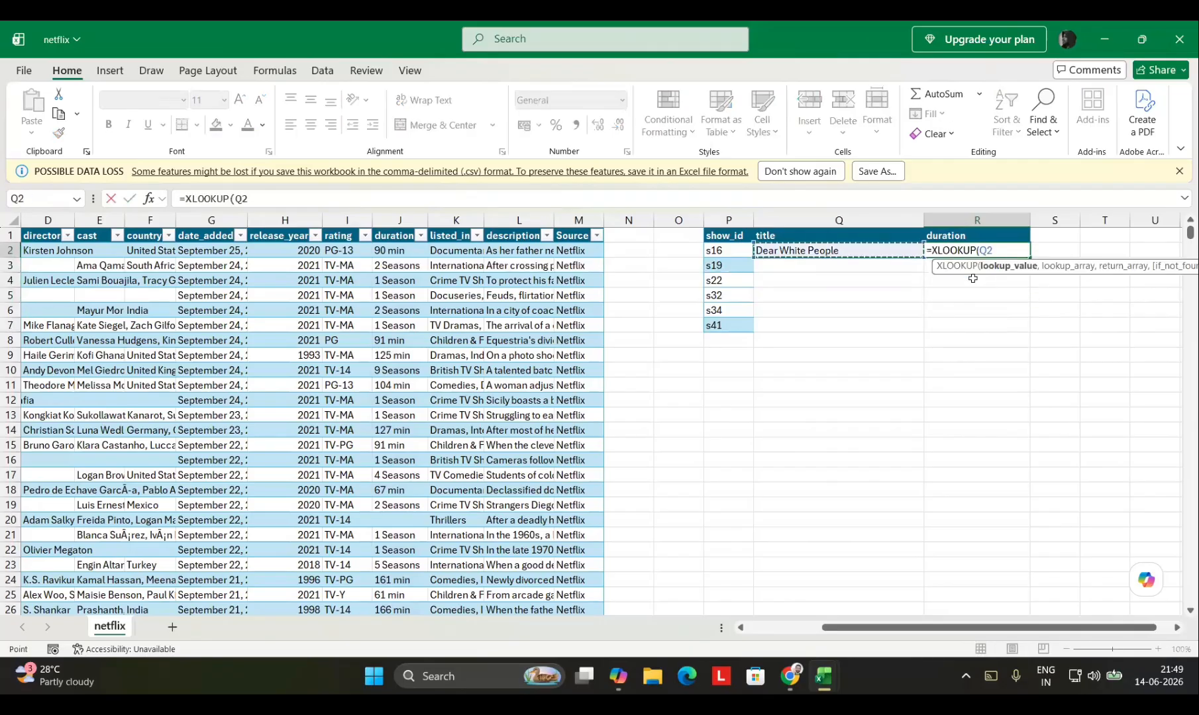
Select the full show_id column of the Netflix table as the lookup array for the new R2 formula
{"action": "type", "text": ","}
{"action": "key", "text": "Left"}
{"action": "key", "text": "Left"}
{"action": "key", "text": "Left"}
{"action": "key", "text": "Left"}
{"action": "key", "text": "Left"}
{"action": "key", "text": "Left"}
{"action": "key", "text": "Left"}
{"action": "key", "text": "Left"}
{"action": "key", "text": "Left"}
{"action": "key", "text": "Left"}
{"action": "key", "text": "Left"}
{"action": "key", "text": "Left"}
{"action": "key", "text": "Left"}
{"action": "key", "text": "Left"}
{"action": "key", "text": "Left"}
{"action": "key", "text": "Left"}
{"action": "key", "text": "Left"}
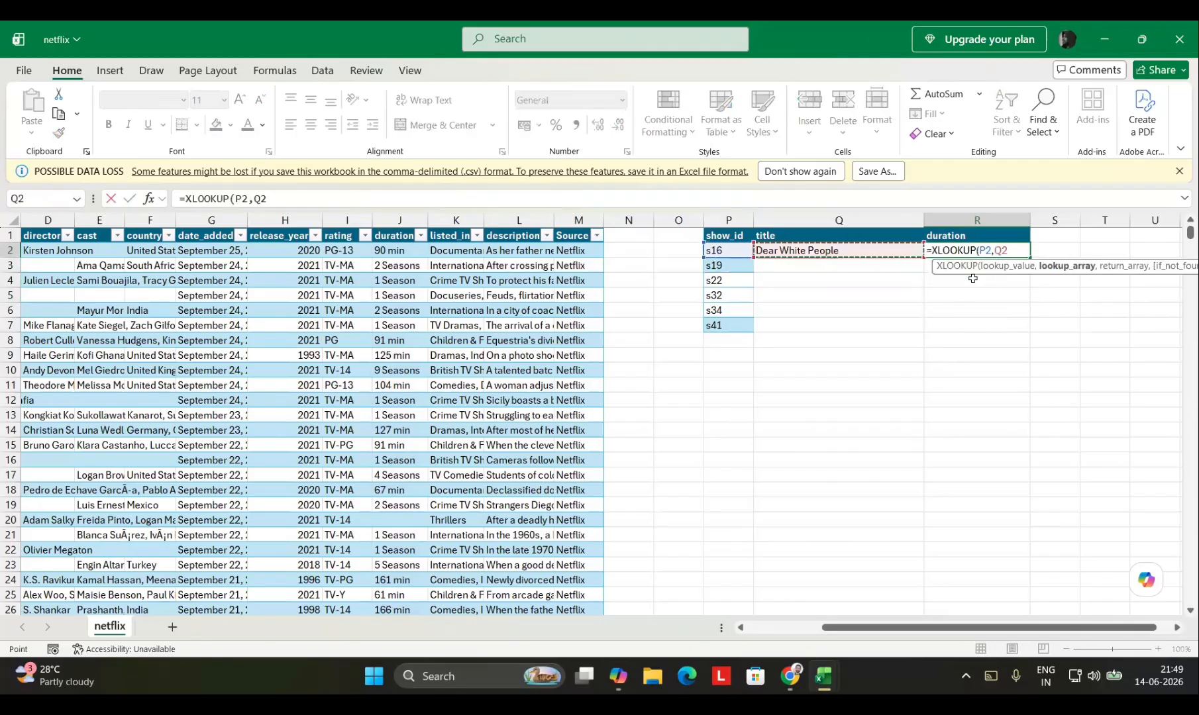
{"action": "key", "text": "ctrl+shift+Down"}
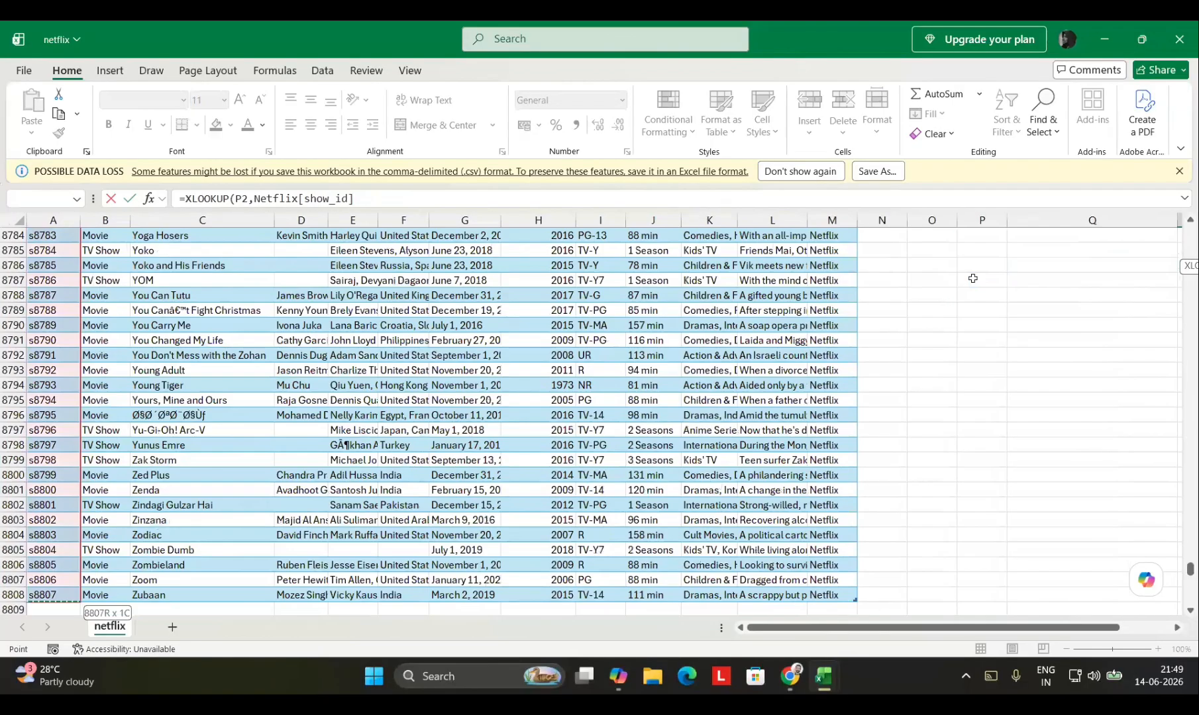
Select the full duration column of the Netflix table, blank cells included, as the return array of the R2 formula
{"action": "type", "text": ","}
{"action": "key", "text": "Right"}
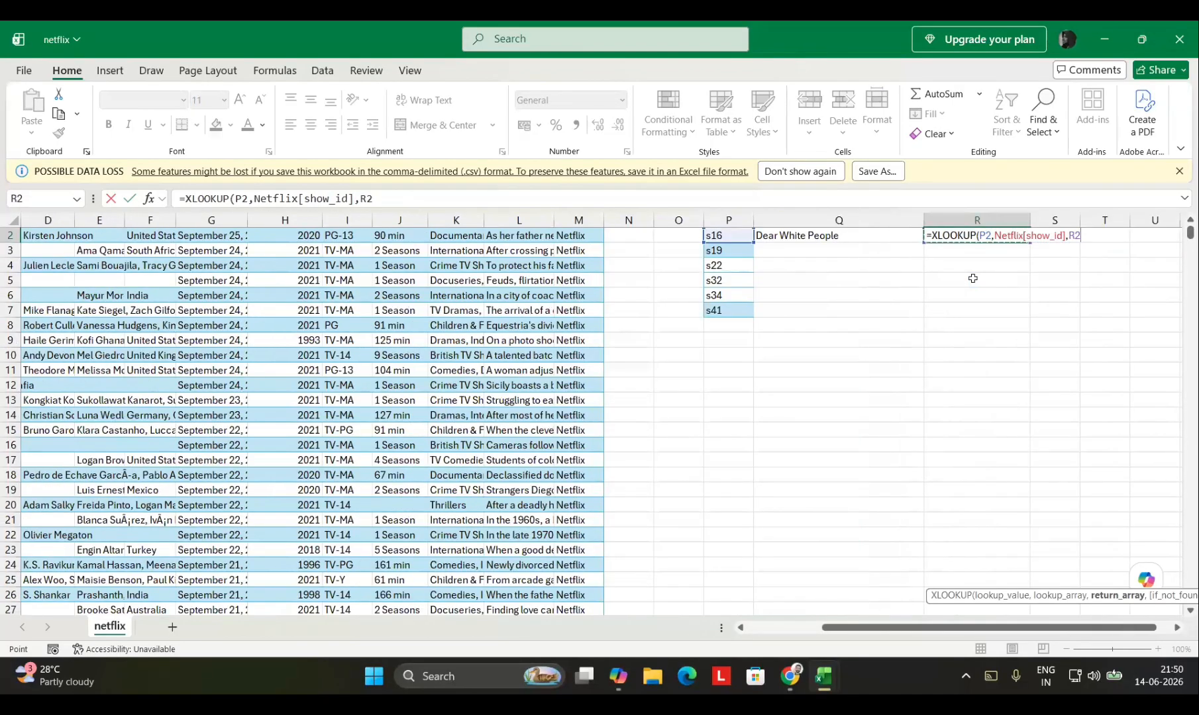
{"action": "key", "text": "Up"}
{"action": "key", "text": "Left"}
{"action": "key", "text": "Left"}
{"action": "key", "text": "Left"}
{"action": "key", "text": "Left"}
{"action": "key", "text": "Left"}
{"action": "key", "text": "Left"}
{"action": "key", "text": "Down"}
{"action": "key", "text": "Down"}
{"action": "key", "text": "Left"}
{"action": "key", "text": "Left"}
{"action": "key", "text": "Up"}
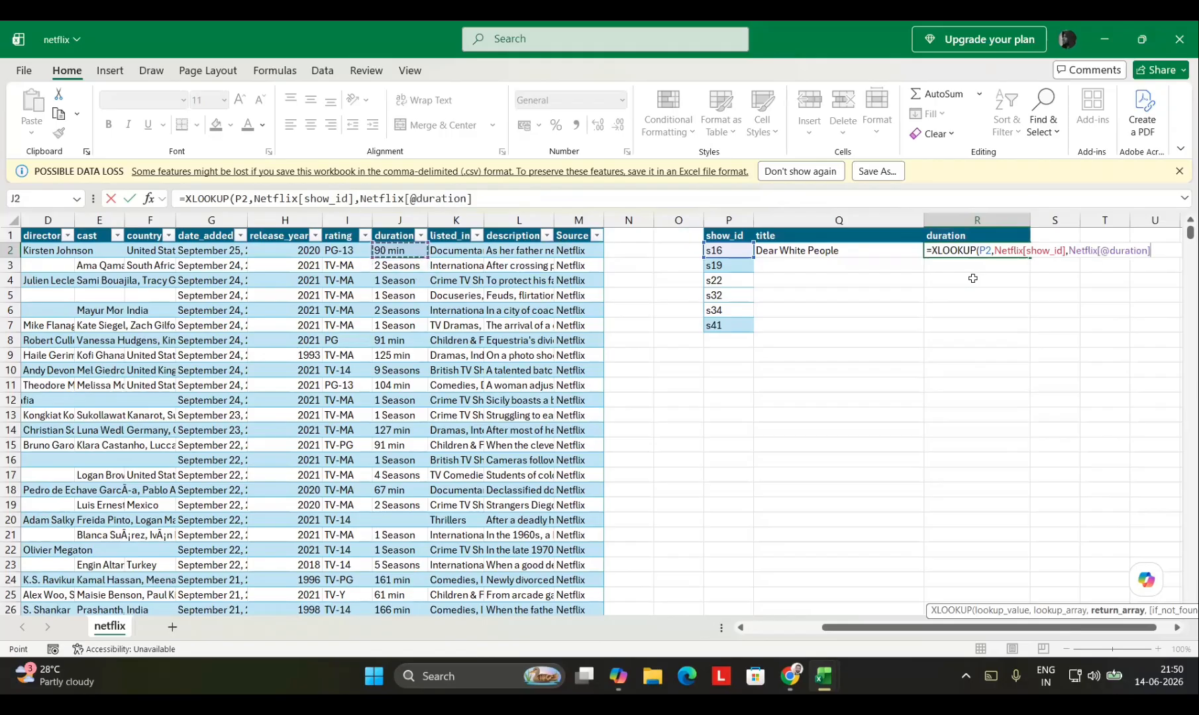
{"action": "key", "text": "ctrl+shift+Down"}
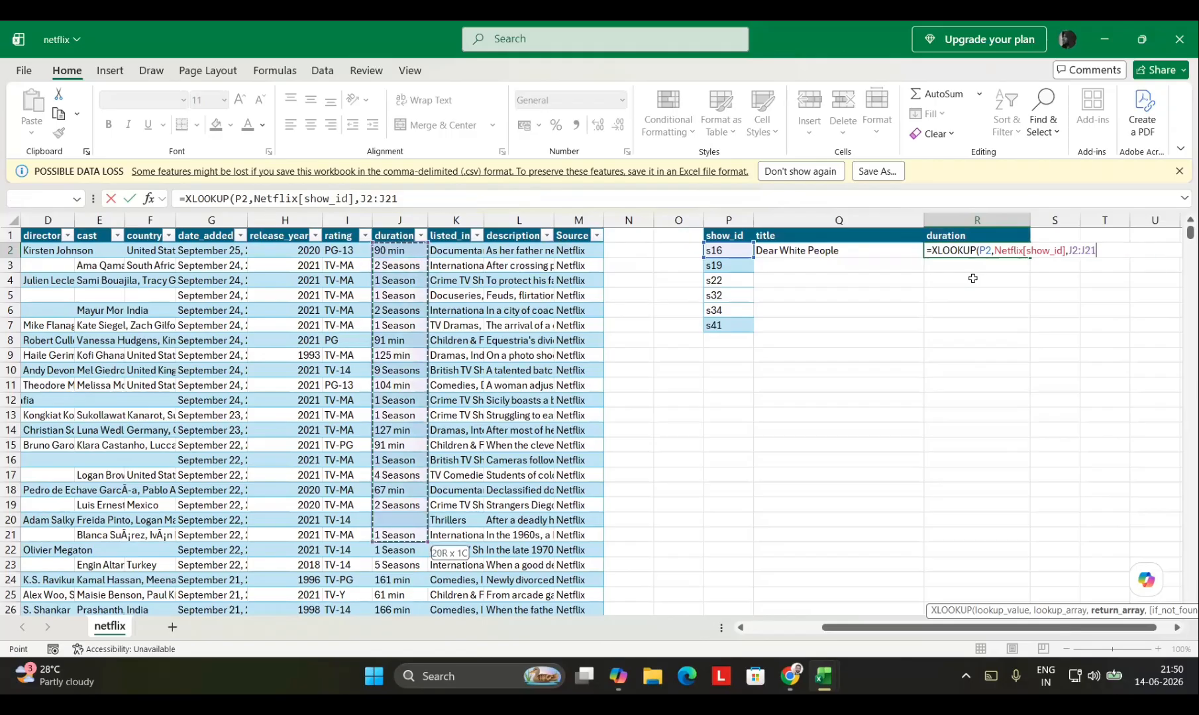
{"action": "key", "text": "ctrl+shift+Down"}
{"action": "key", "text": "ctrl+shift+Down"}
{"action": "key", "text": "shift+Down"}
{"action": "key", "text": "shift+Down"}
{"action": "key", "text": "ctrl+shift+Down"}
{"action": "key", "text": "ctrl+shift+Down"}
{"action": "key", "text": "ctrl+shift+Down"}
{"action": "key", "text": "ctrl+shift+Down"}
{"action": "key", "text": "ctrl+shift+Down"}
{"action": "key", "text": "ctrl+shift+Down"}
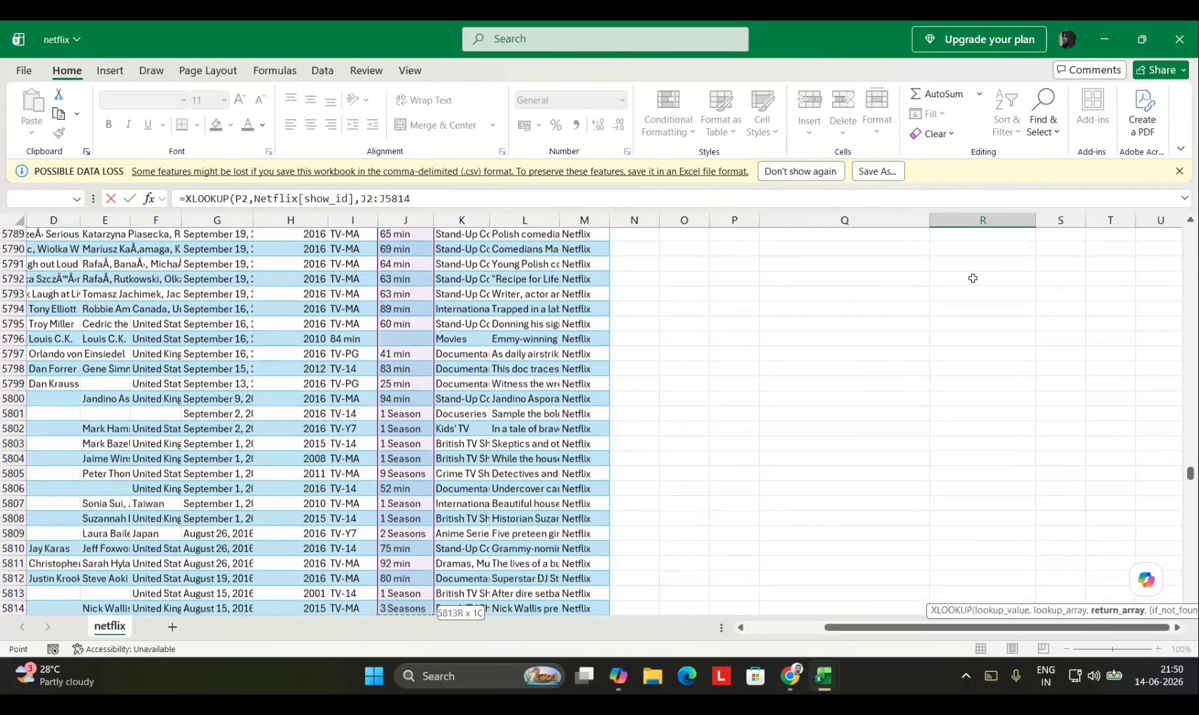
{"action": "type", "text": ","}
{"action": "key", "text": "Up"}
{"action": "key", "text": "Right"}
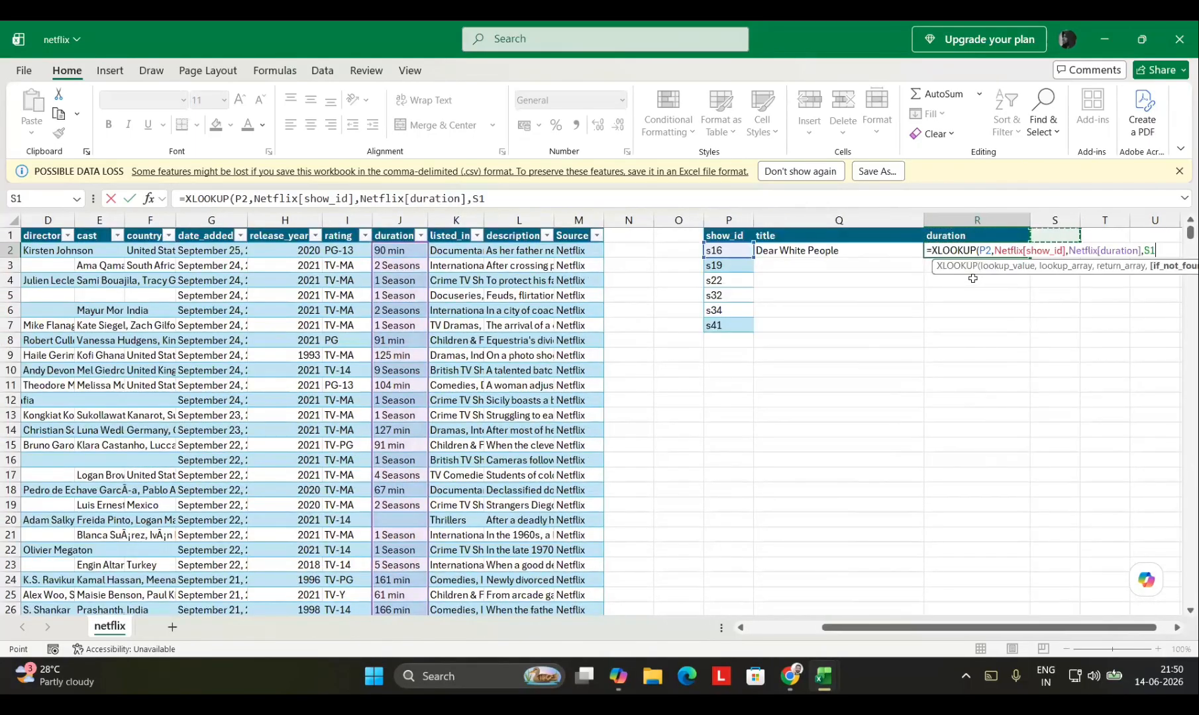
{"action": "key", "text": "Right"}
{"action": "key", "text": "Left"}
{"action": "scroll", "coordinate": [1102, 436], "scroll_direction": "right", "scroll_amount": 1}
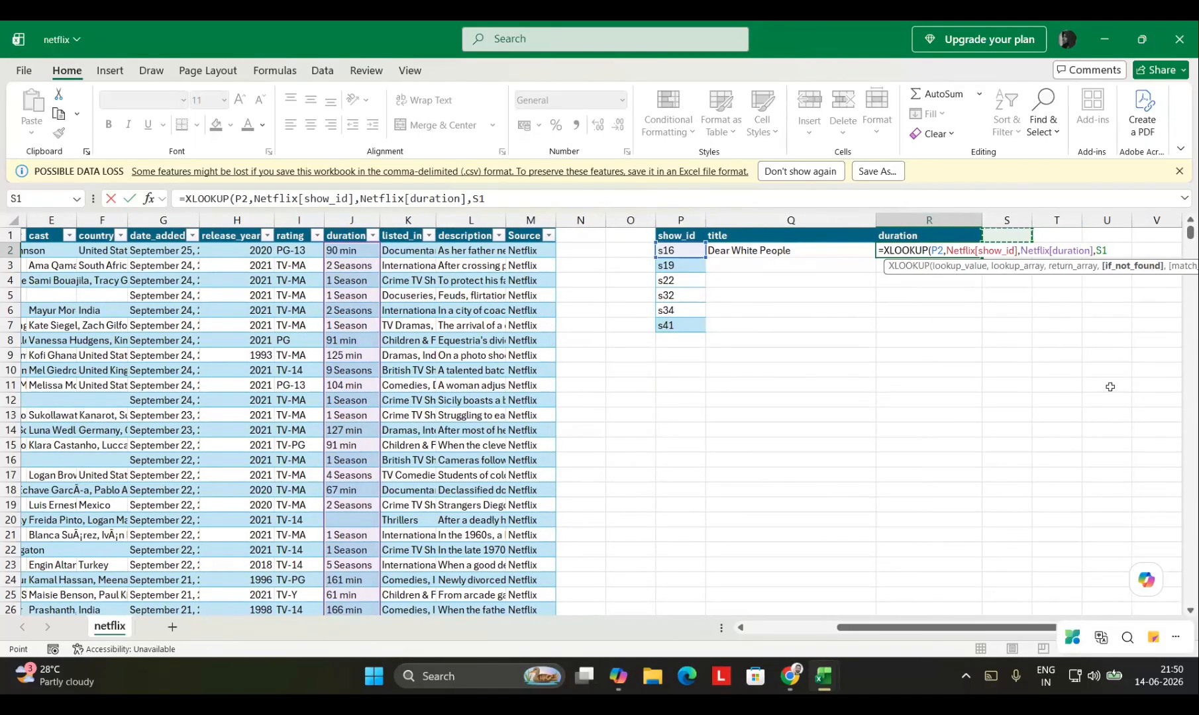
{"action": "key", "text": "BackSpace"}
{"action": "key", "text": "BackSpace"}
{"action": "key", "text": "BackSpace"}
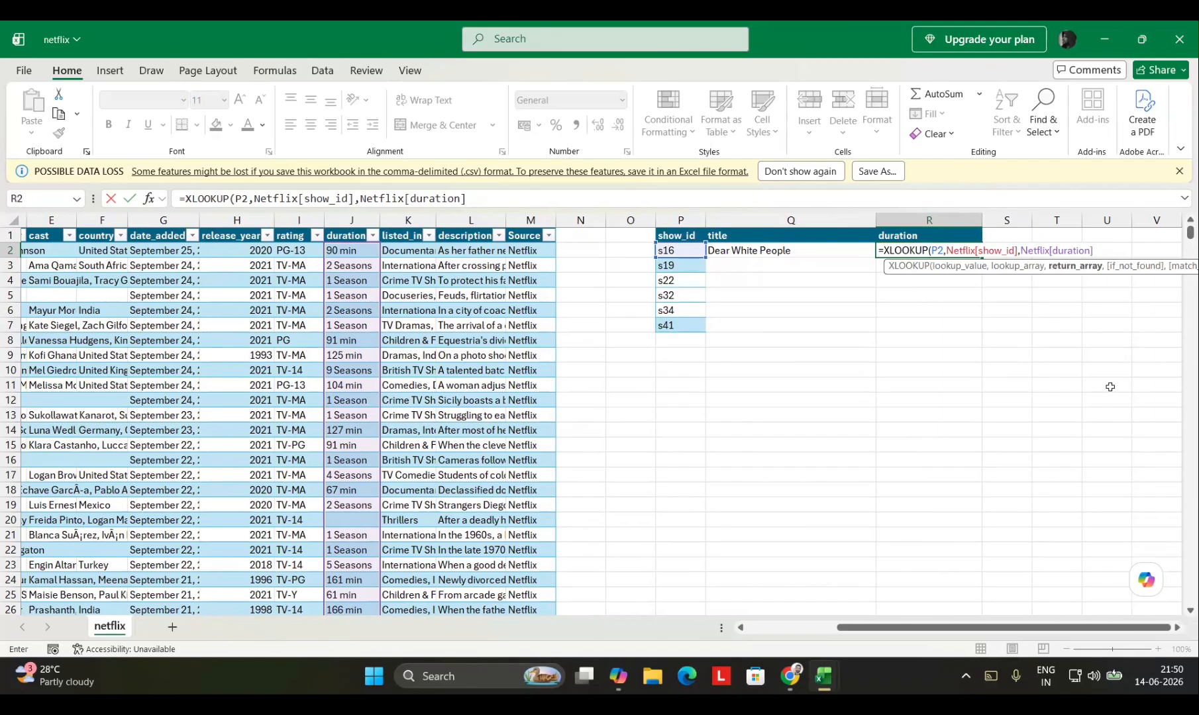
Complete the XLOOKUP formula in R2 and fill it down the duration column through R7
{"action": "key", "text": "Return"}
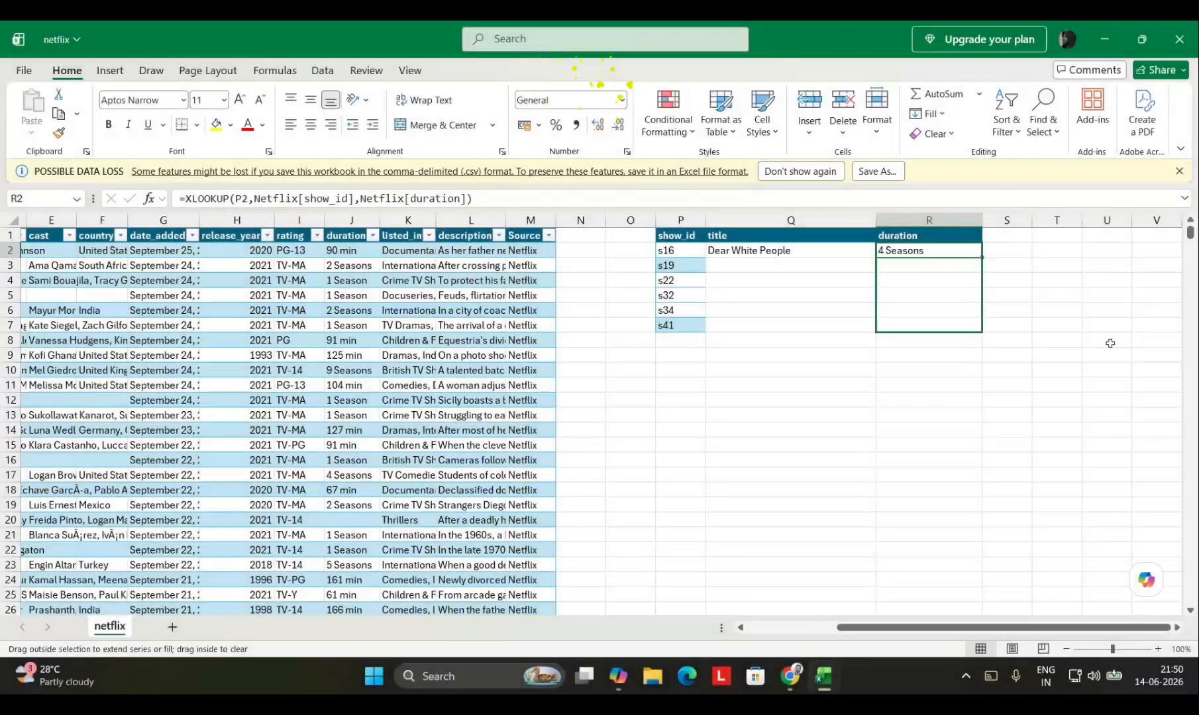
{"action": "left_click_drag", "start_coordinate": [1110, 343], "coordinate": [990, 340]}
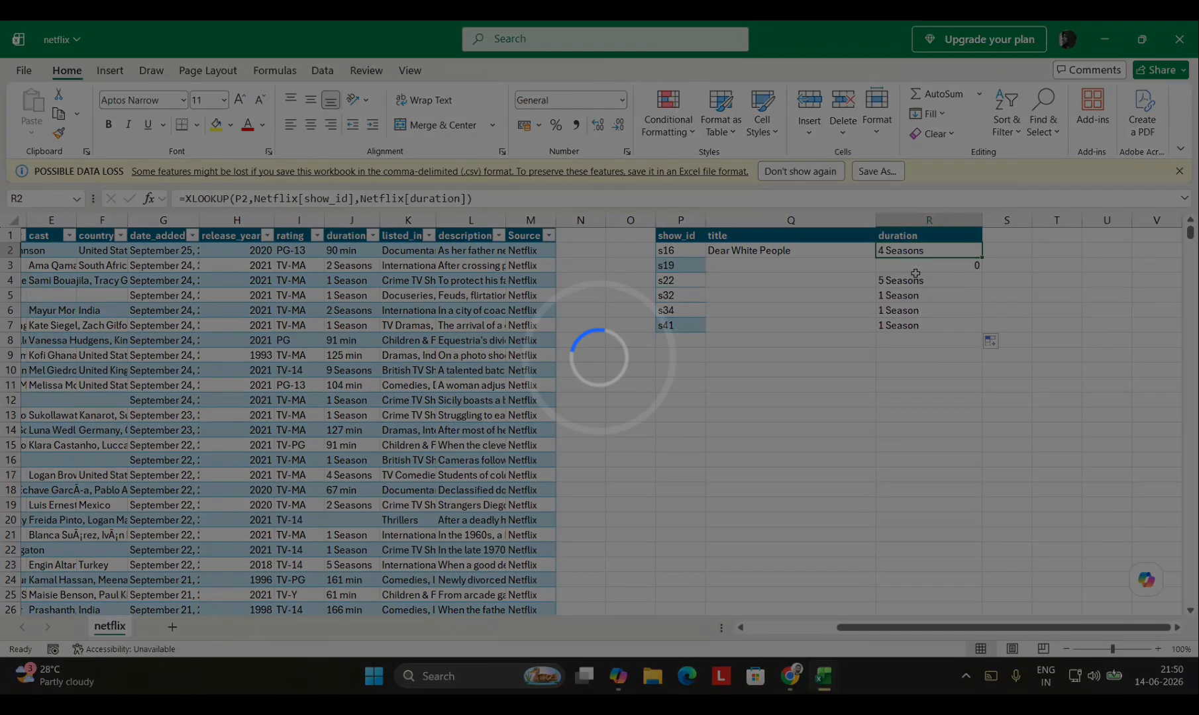
Enter 4 Seasons in the blank duration cell J20 of the Netflix table
{"action": "left_click", "coordinate": [351, 520]}
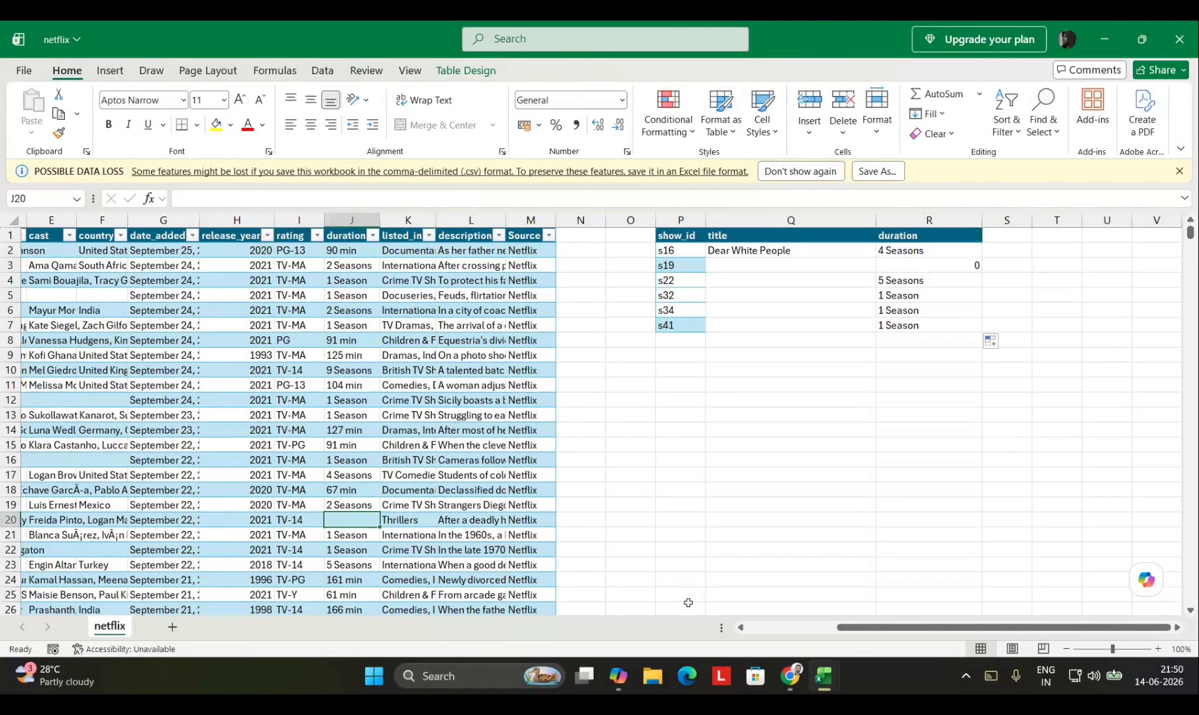
{"action": "type", "text": "4 Seasons"}
{"action": "key", "text": "Return"}
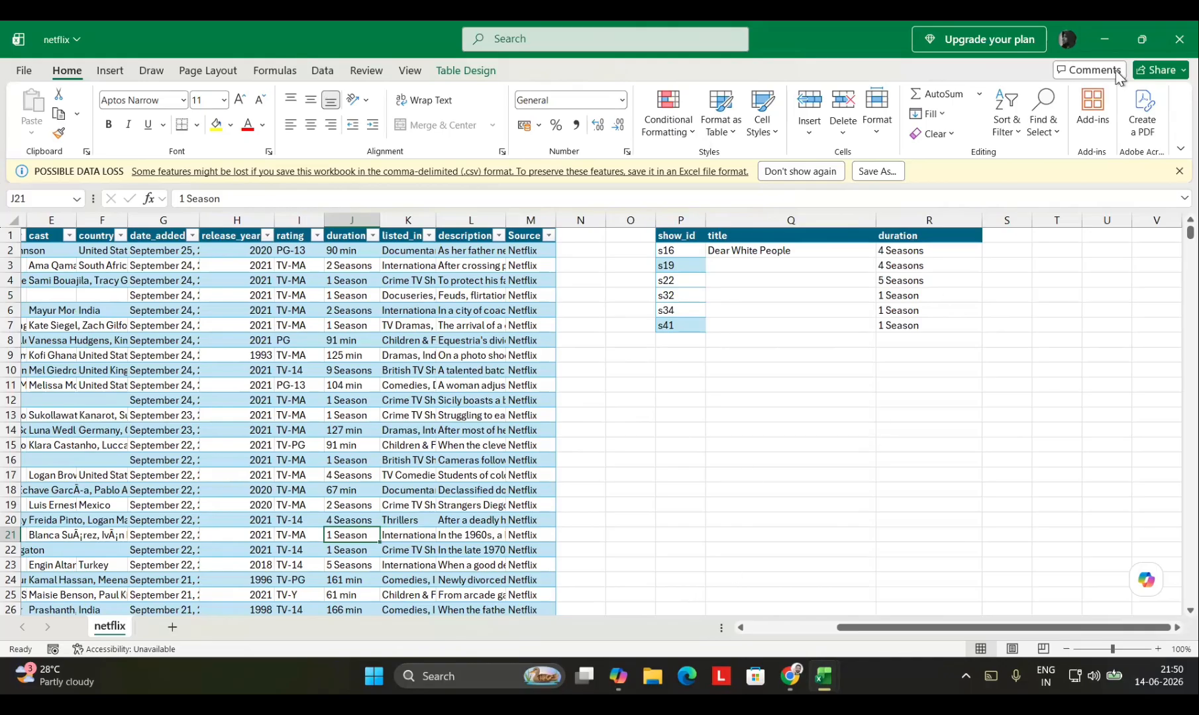
Switch to the Week_1 workbook and clear the First Name results in G5:G11 of the vlookup sheet
{"action": "left_click", "coordinate": [1097, 42]}
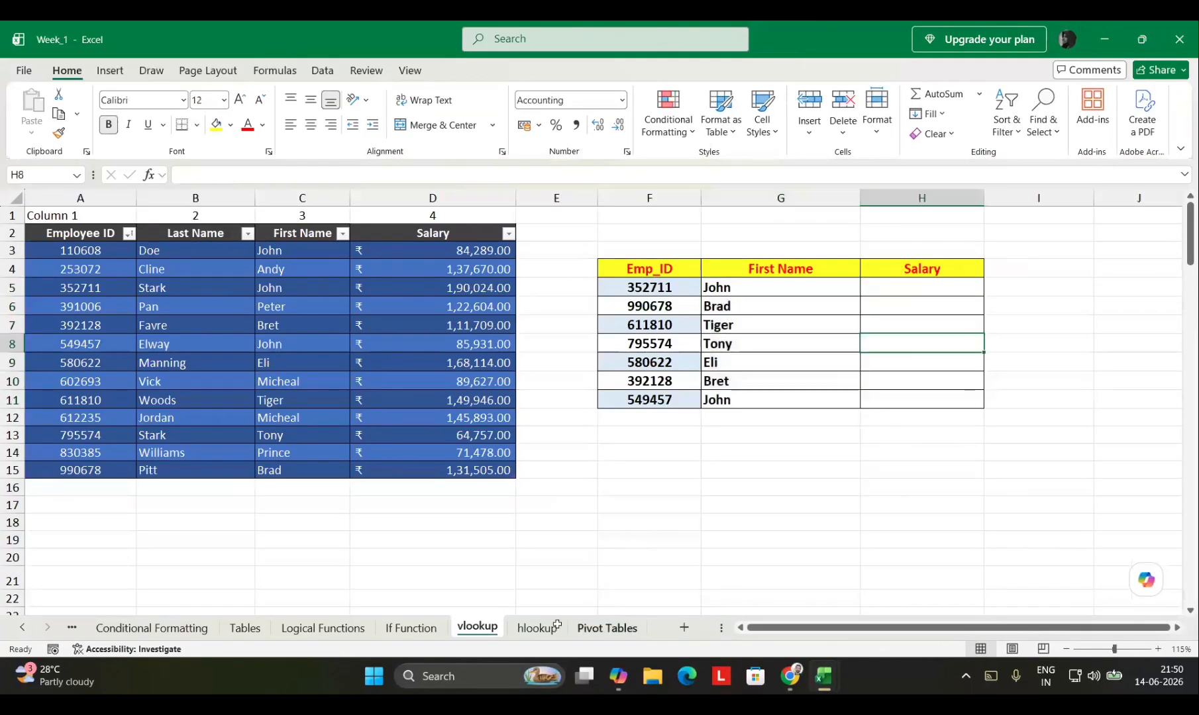
{"action": "left_click", "coordinate": [781, 469]}
{"action": "left_click_drag", "start_coordinate": [782, 287], "coordinate": [797, 402]}
{"action": "key", "text": "Delete"}
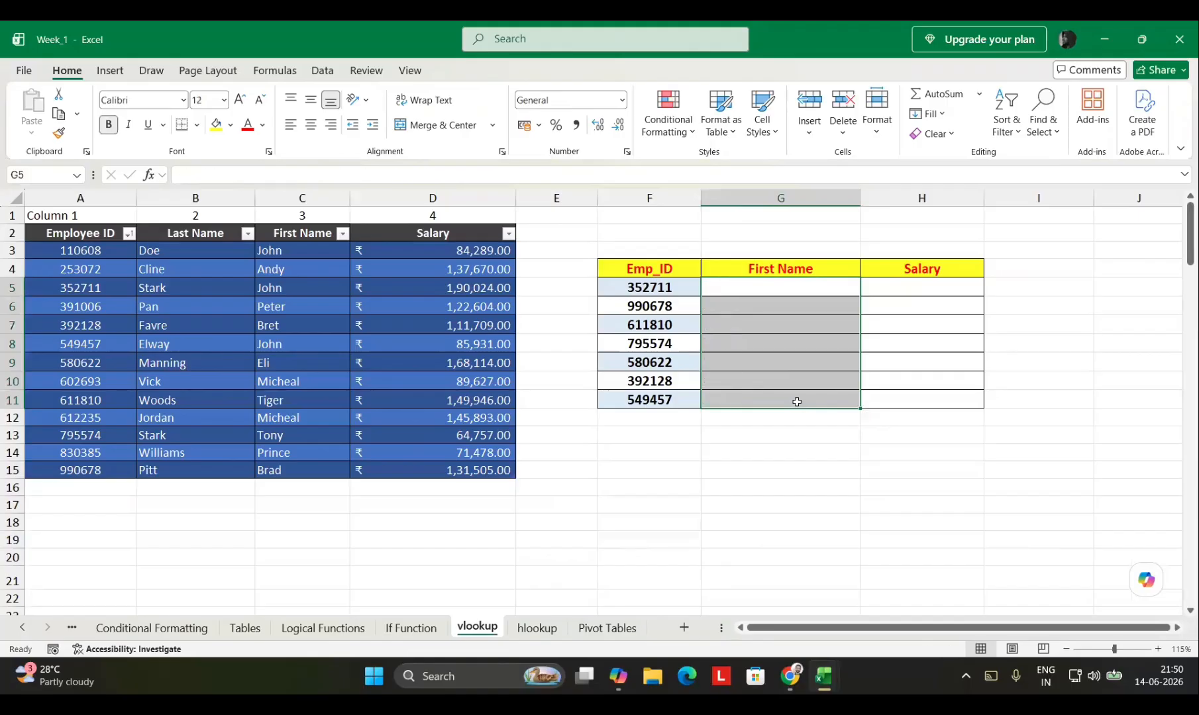
Examine the adjacent First Name and Salary headers in the employee table and in the lookup table beside it
{"action": "key", "text": "Left"}
{"action": "key", "text": "Left"}
{"action": "key", "text": "Left"}
{"action": "key", "text": "Left"}
{"action": "key", "text": "Up"}
{"action": "key", "text": "Up"}
{"action": "key", "text": "Up"}
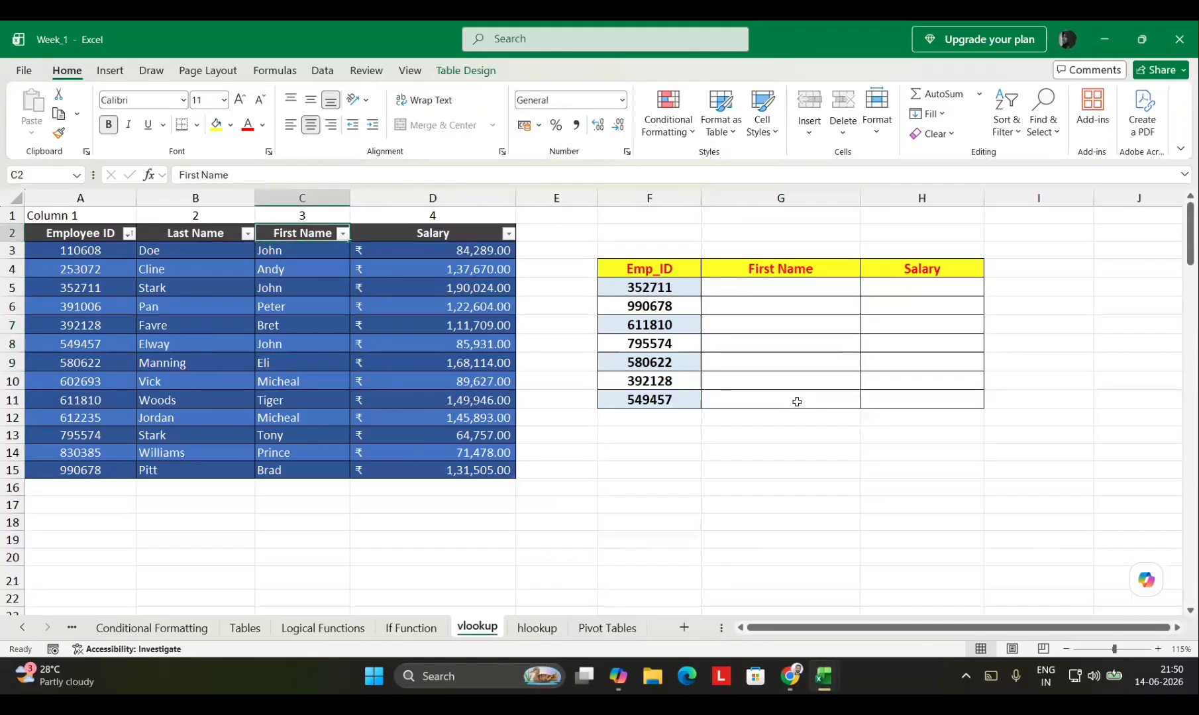
{"action": "key", "text": "shift+Right"}
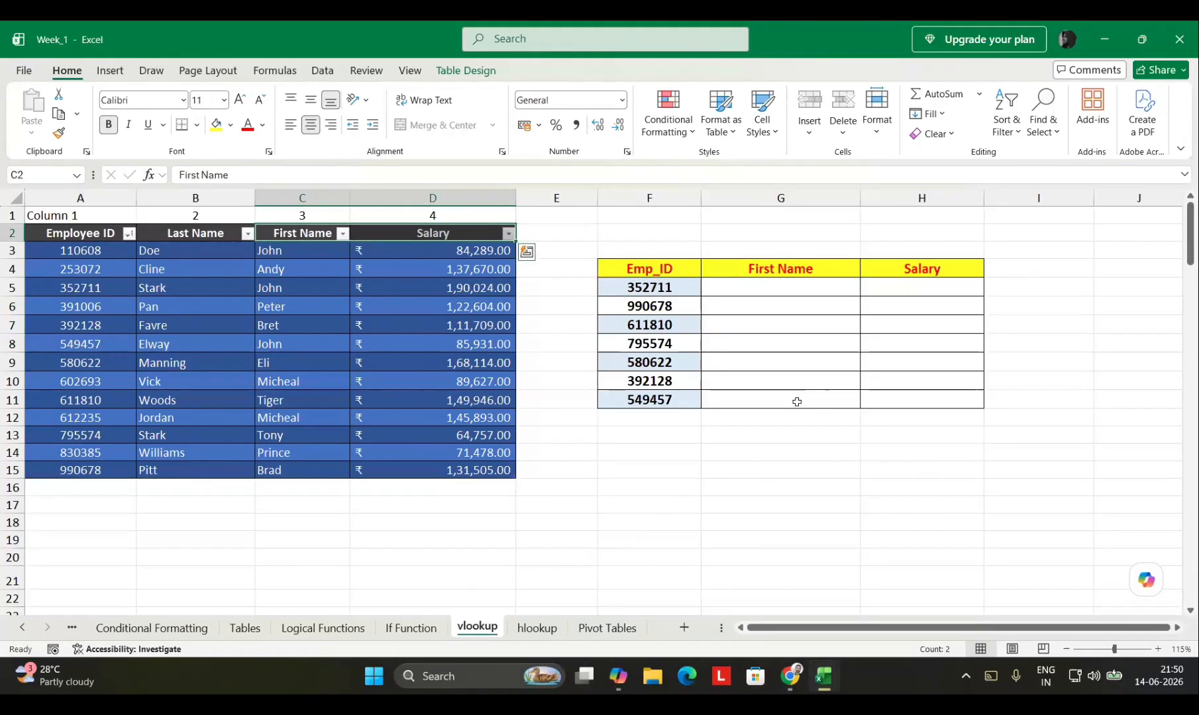
{"action": "key", "text": "Right"}
{"action": "key", "text": "Right"}
{"action": "key", "text": "Right"}
{"action": "key", "text": "Right"}
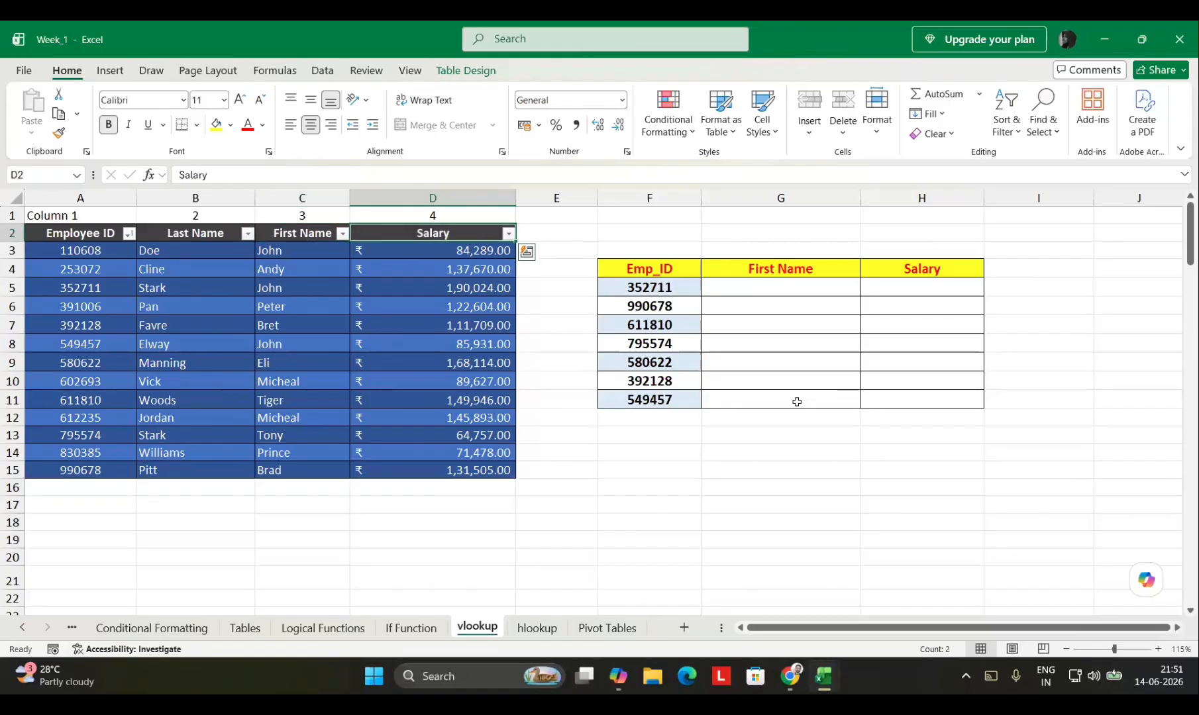
{"action": "key", "text": "Down"}
{"action": "key", "text": "Down"}
{"action": "key", "text": "shift+Right"}
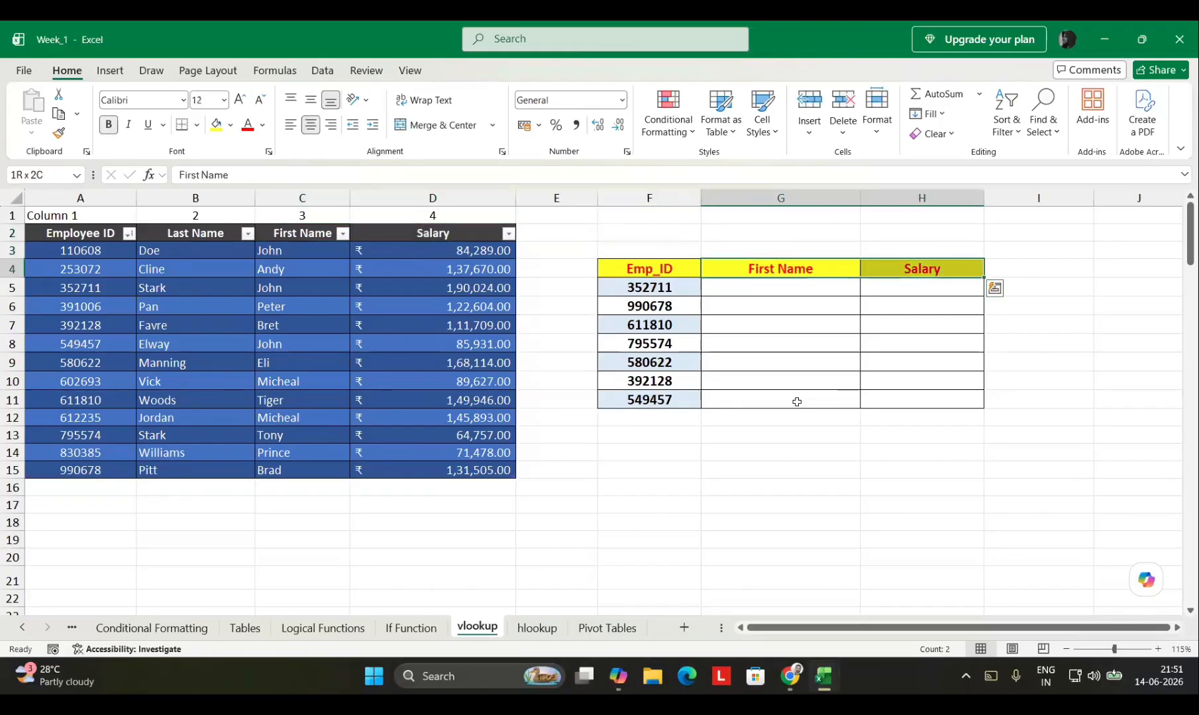
Start an XLOOKUP formula in G5 with the employee ID in F5 as the lookup value
{"action": "key", "text": "Down"}
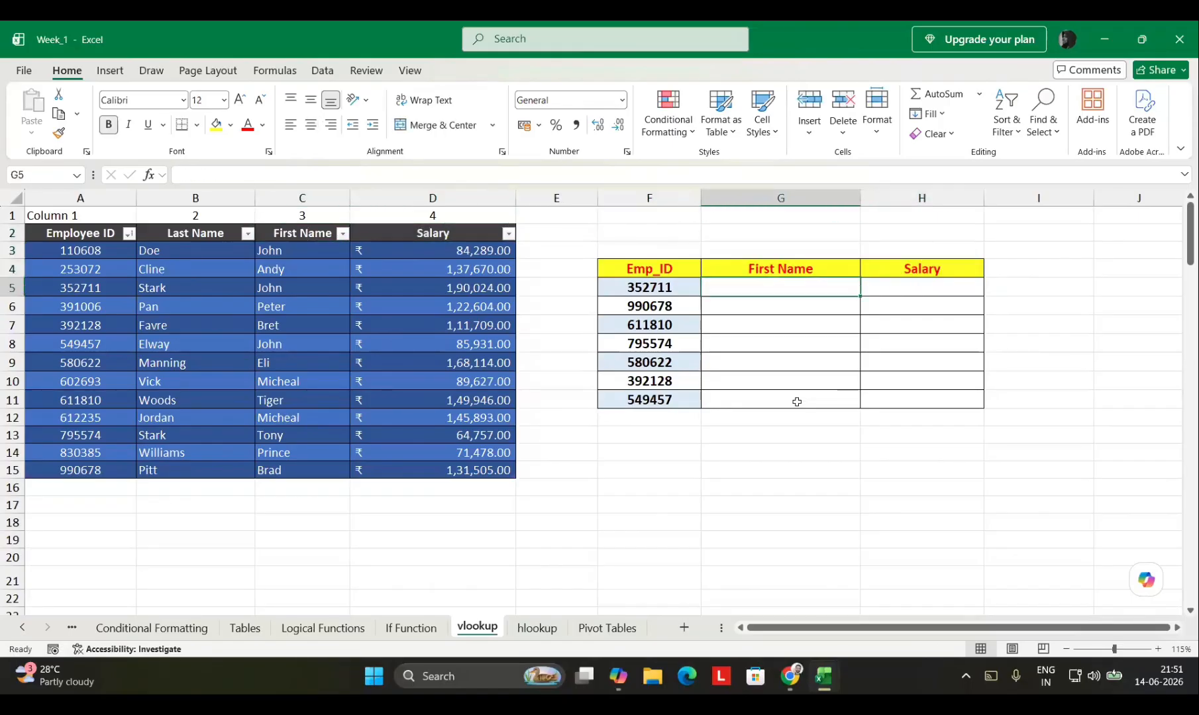
{"action": "type", "text": "=x"}
{"action": "key", "text": "Down"}
{"action": "key", "text": "Tab"}
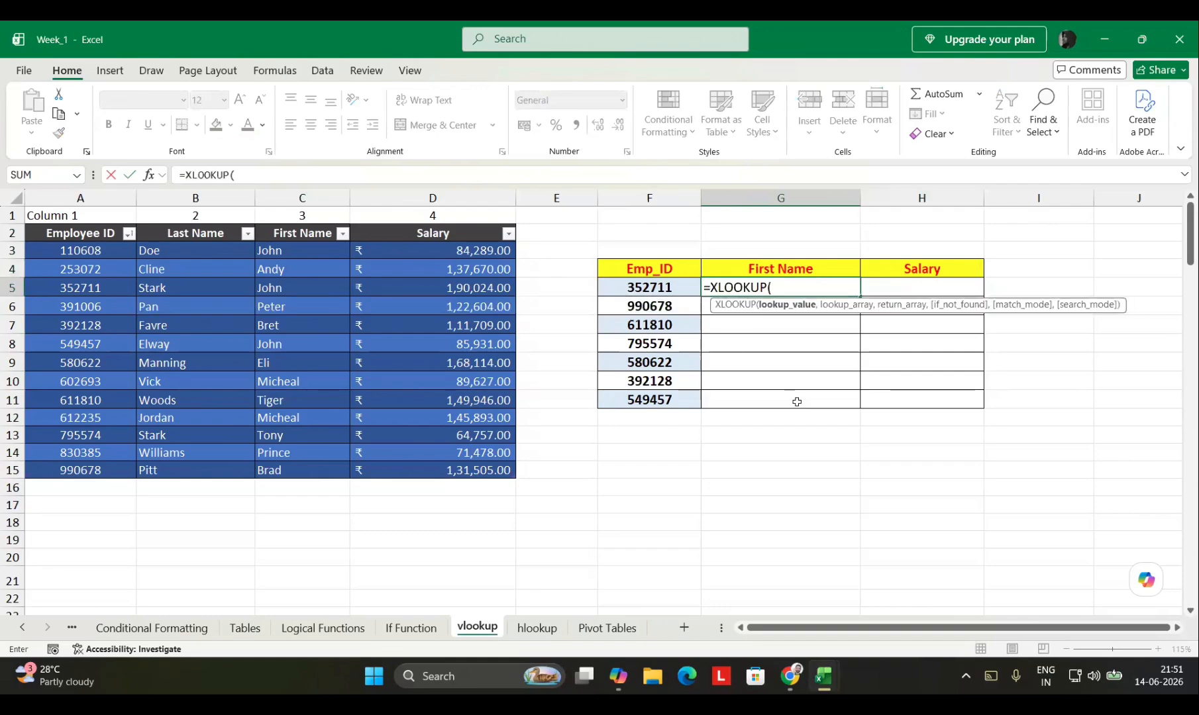
{"action": "key", "text": "Left"}
{"action": "type", "text": ","}
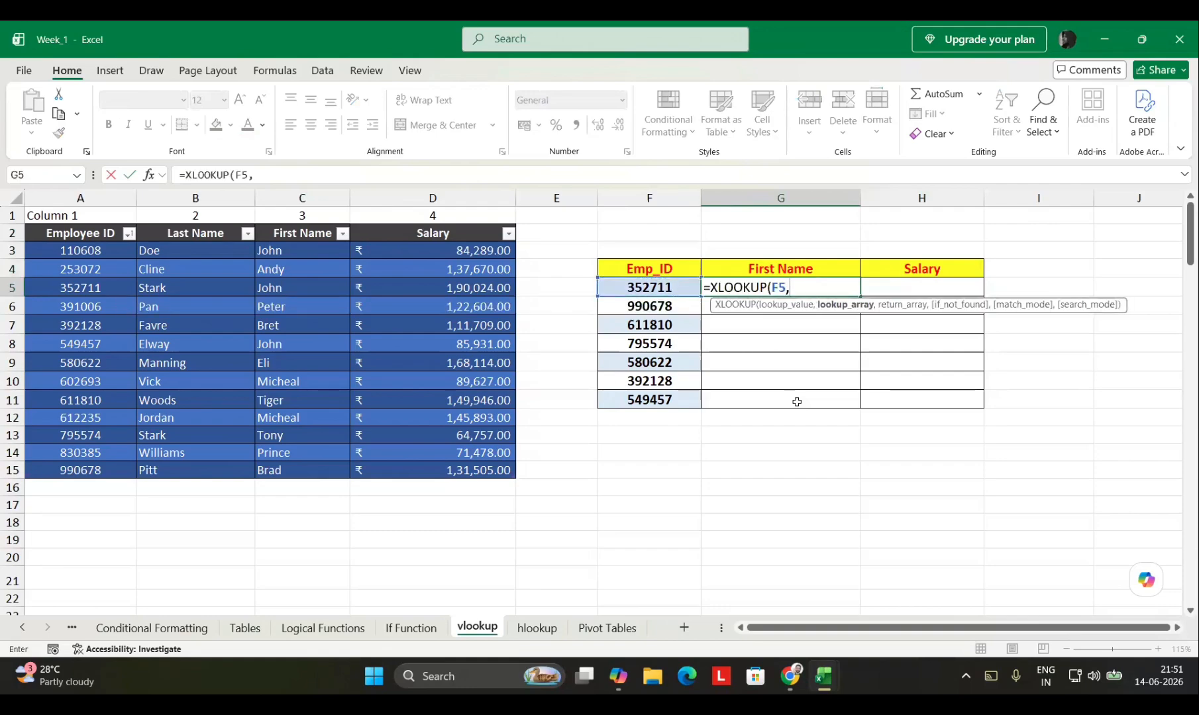
Use the employee table's full Employee ID column as the lookup array of the G5 formula
{"action": "key", "text": "Left"}
{"action": "key", "text": "Left"}
{"action": "key", "text": "Left"}
{"action": "key", "text": "Left"}
{"action": "key", "text": "Left"}
{"action": "key", "text": "Left"}
{"action": "key", "text": "Up"}
{"action": "key", "text": "Up"}
{"action": "key", "text": "ctrl+shift+Down"}
{"action": "type", "text": ","}
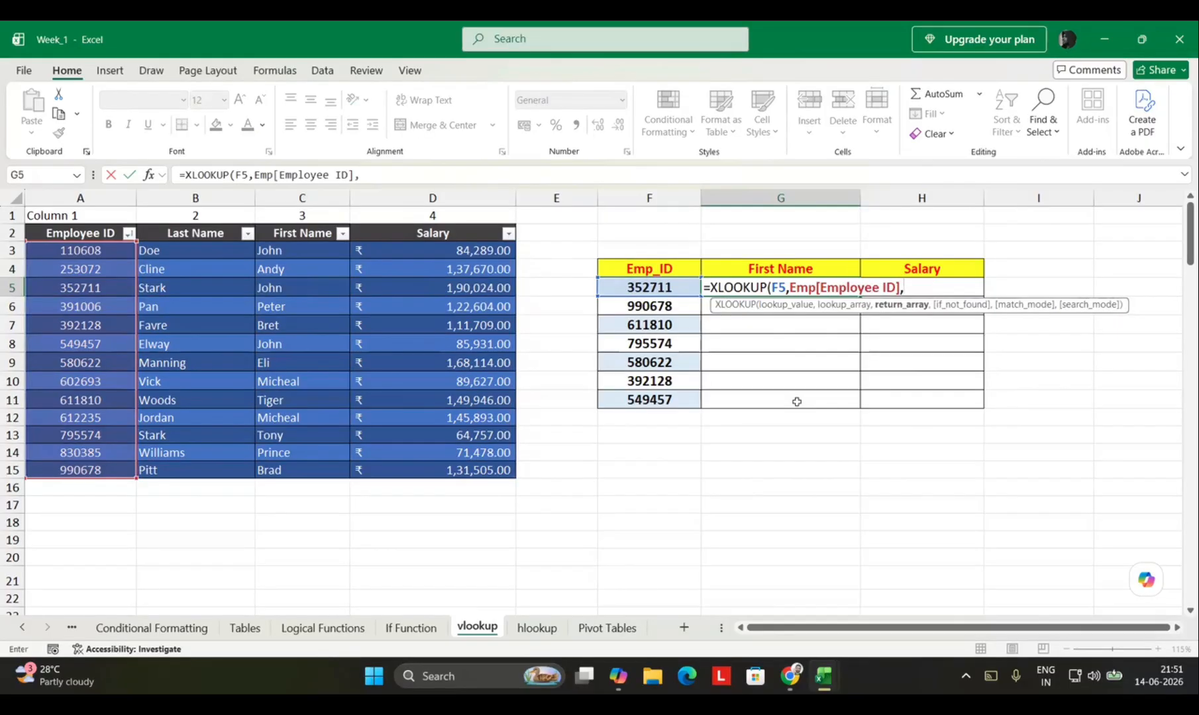
Set the First Name and Salary columns together as the return array and complete the G5 formula
{"action": "key", "text": "Left"}
{"action": "key", "text": "Left"}
{"action": "key", "text": "Left"}
{"action": "key", "text": "Left"}
{"action": "key", "text": "Up"}
{"action": "key", "text": "Up"}
{"action": "key", "text": "shift+Right"}
{"action": "key", "text": "shift+Down"}
{"action": "key", "text": "shift+Down"}
{"action": "key", "text": "shift+Down"}
{"action": "key", "text": "shift+Down"}
{"action": "key", "text": "shift+Down"}
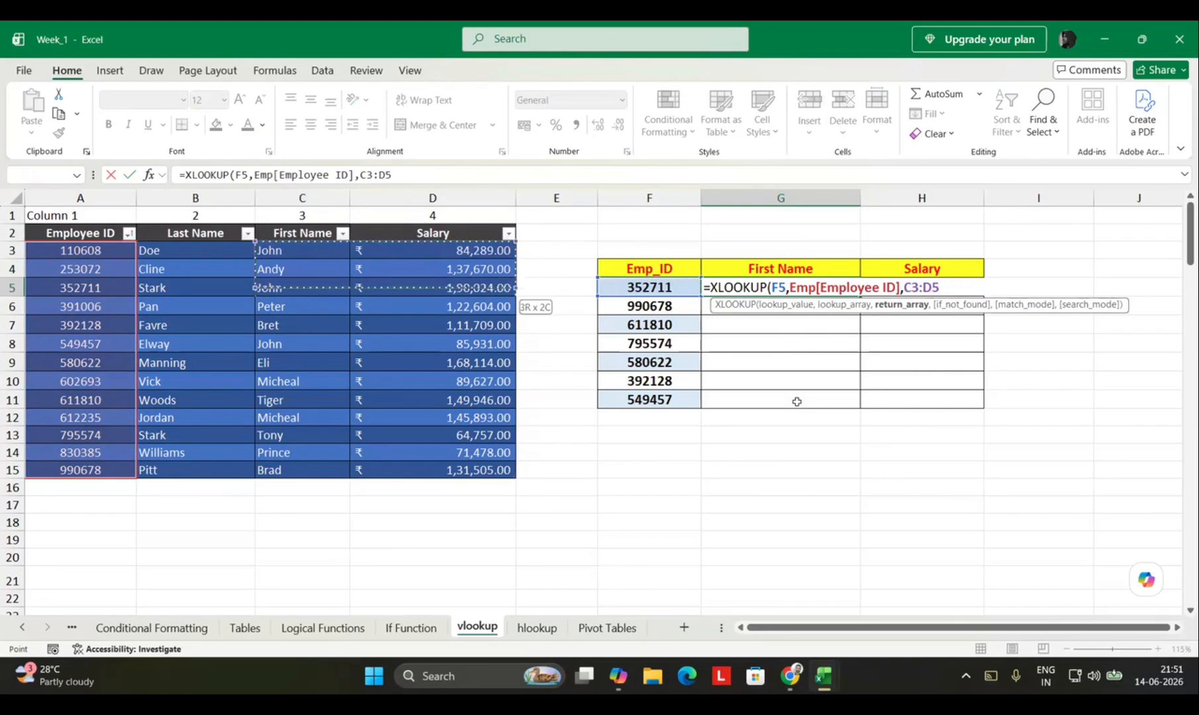
{"action": "key", "text": "shift+Down"}
{"action": "key", "text": "shift+Down"}
{"action": "key", "text": "shift+Down"}
{"action": "key", "text": "shift+Down"}
{"action": "key", "text": "shift+Down"}
{"action": "key", "text": "shift+Down"}
{"action": "key", "text": "shift+Down"}
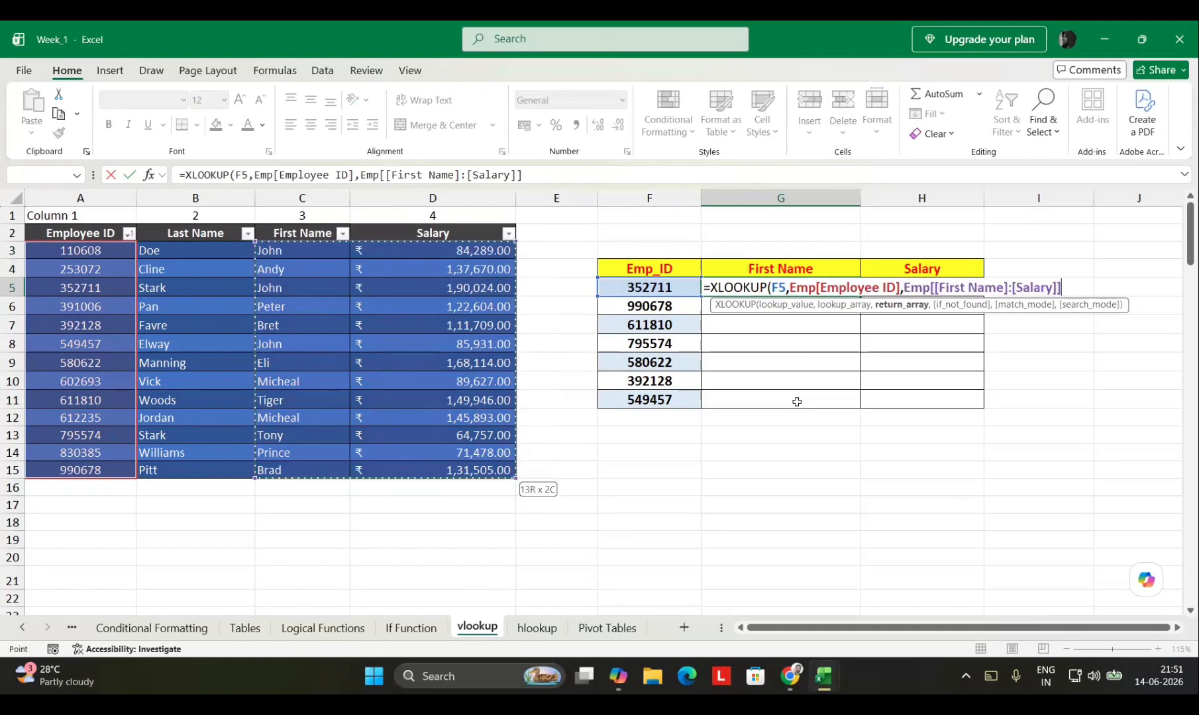
{"action": "key", "text": "Return"}
Fill the first names and salaries from G5:H5 down through row 11
{"action": "key", "text": "Up"}
{"action": "key", "text": "shift+Right"}
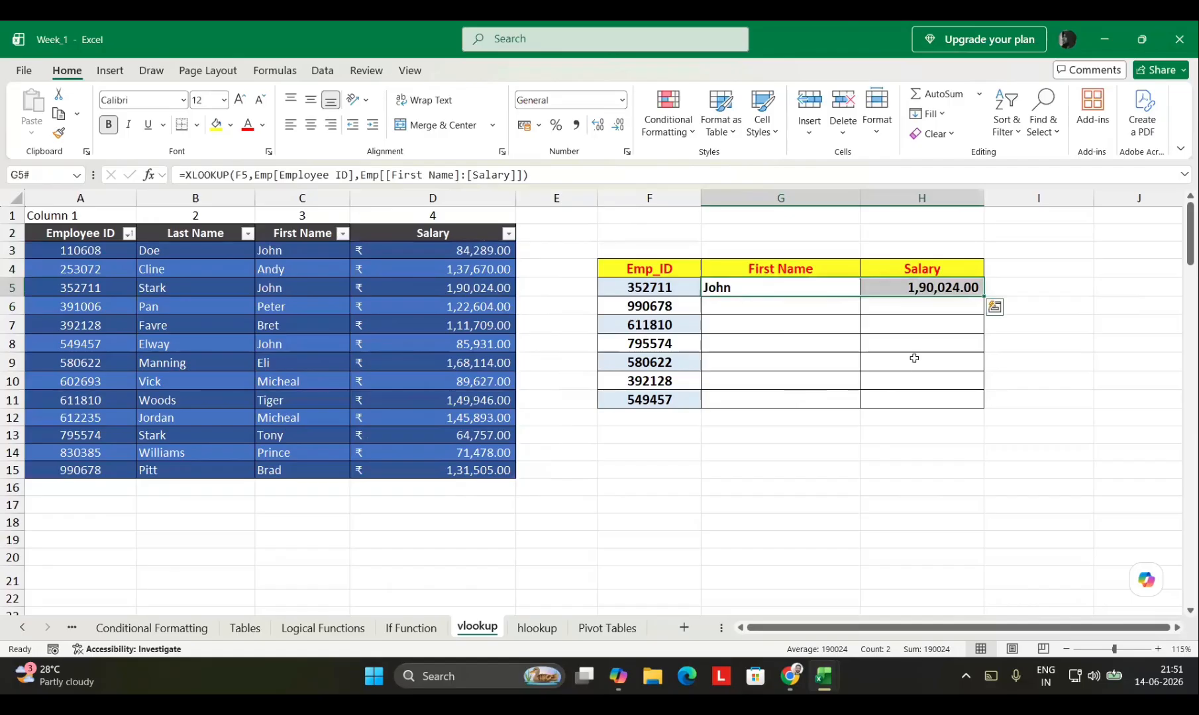
{"action": "left_click_drag", "start_coordinate": [986, 297], "coordinate": [971, 404]}
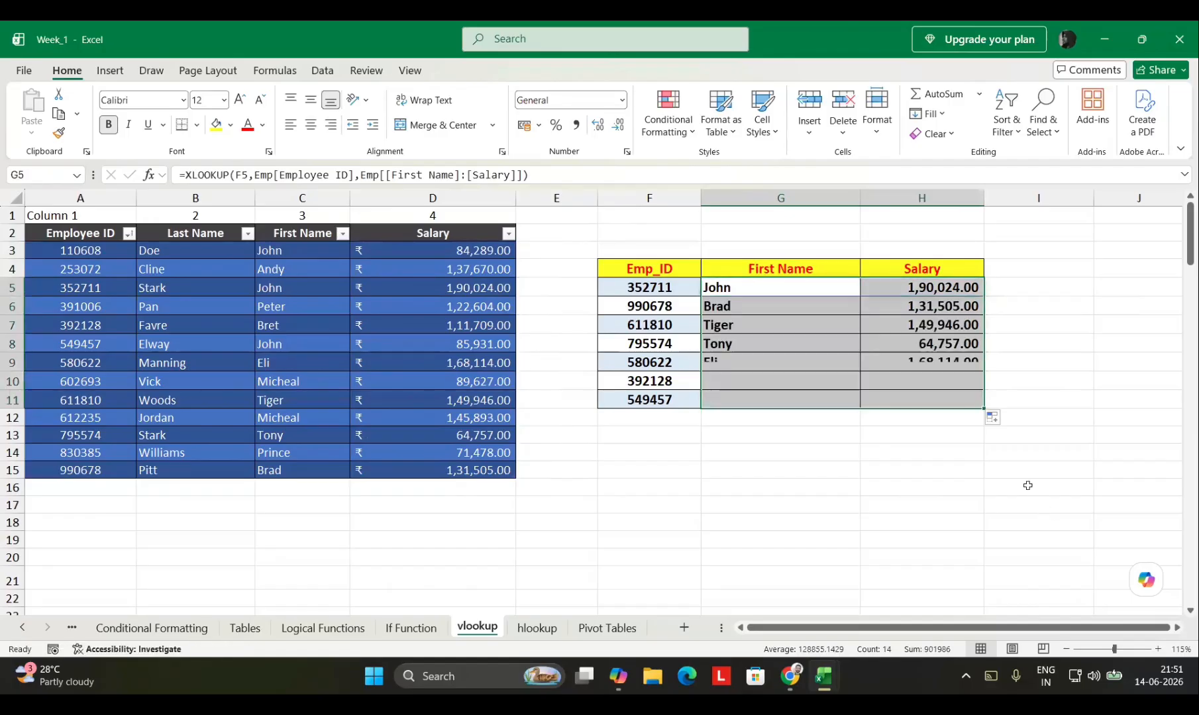
{"action": "left_click", "coordinate": [1033, 489]}
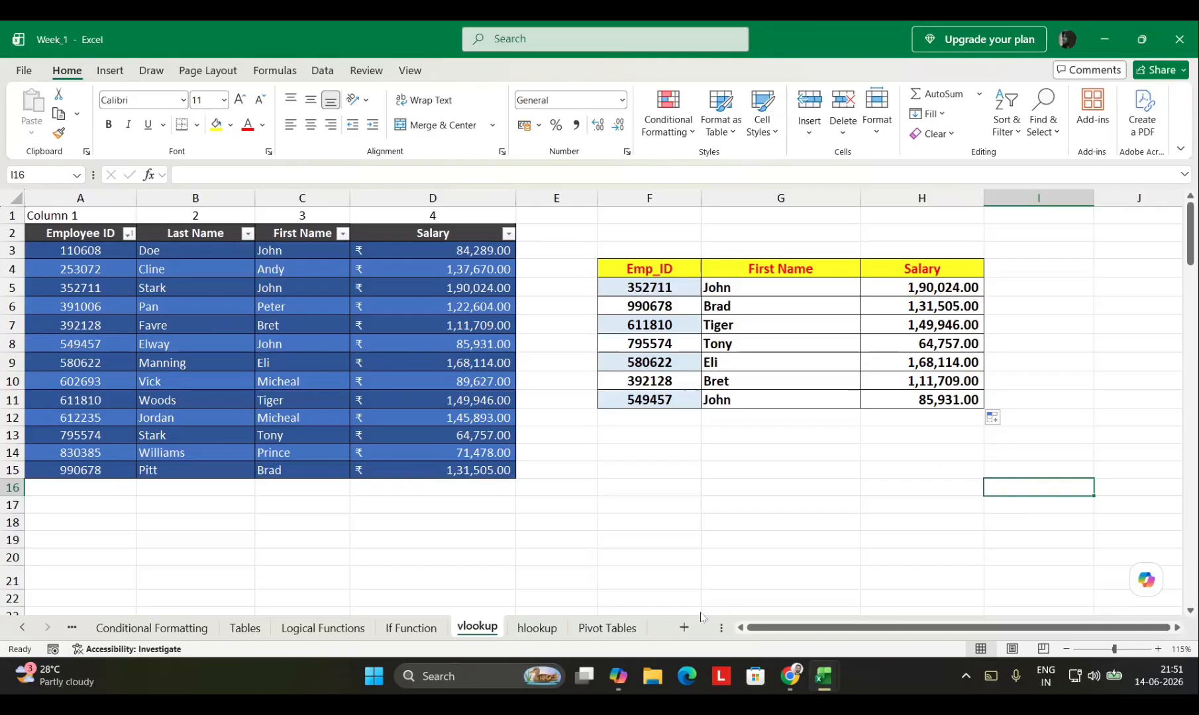
Clear the Country and Points earned results in J3:K6 on the hlookup sheet
{"action": "left_click", "coordinate": [537, 628]}
{"action": "left_click", "coordinate": [868, 257]}
{"action": "left_click_drag", "start_coordinate": [867, 257], "coordinate": [963, 316]}
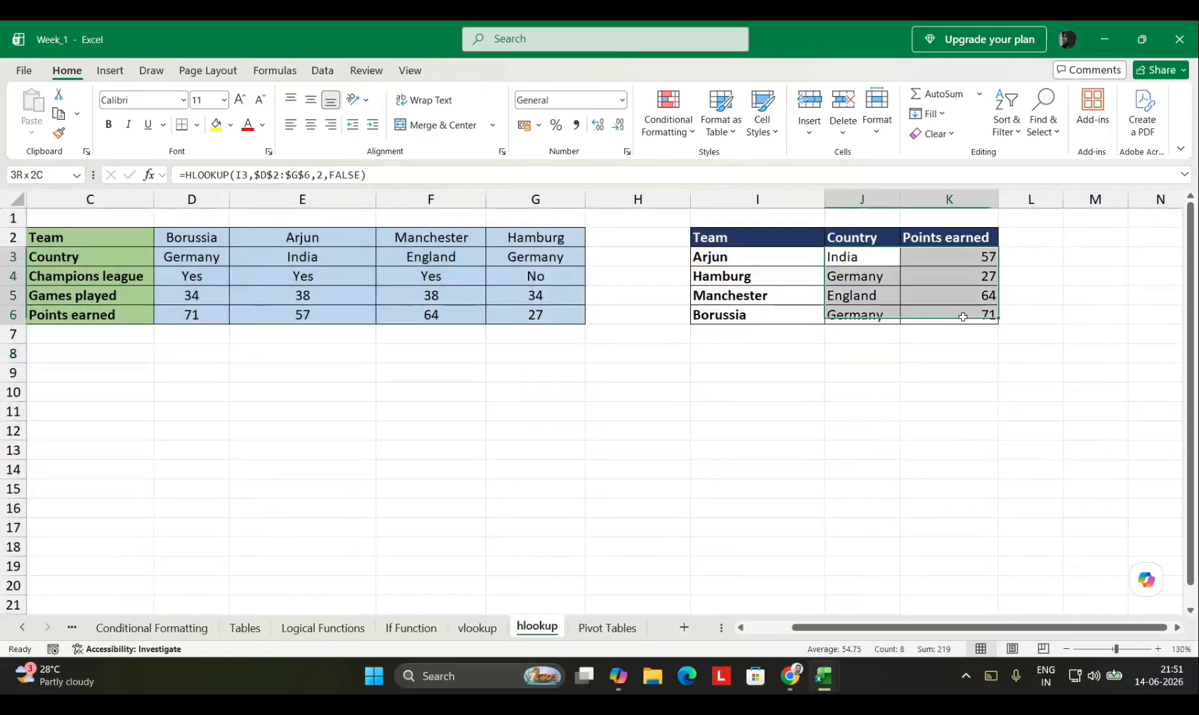
{"action": "key", "text": "Delete"}
{"action": "key", "text": "Left"}
{"action": "key", "text": "Right"}
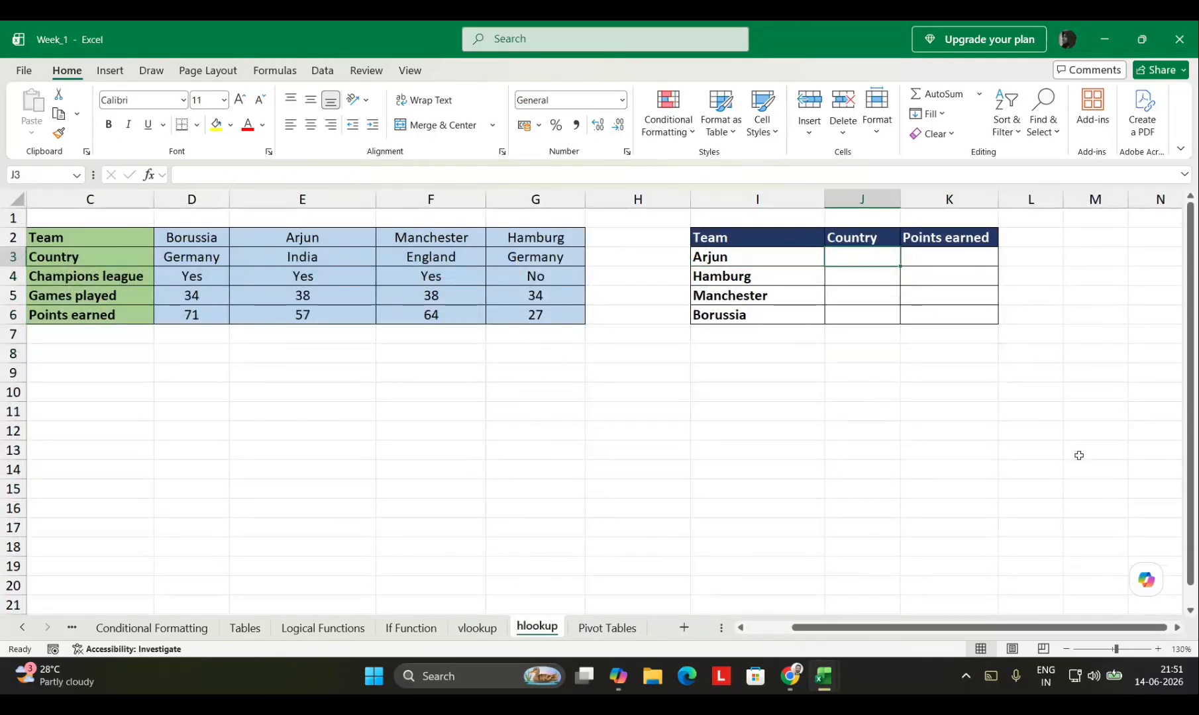
Start an XLOOKUP formula in J3 with I3 as the lookup value and team row D2:G2 as the lookup array
{"action": "type", "text": "=XLOOKUP("}
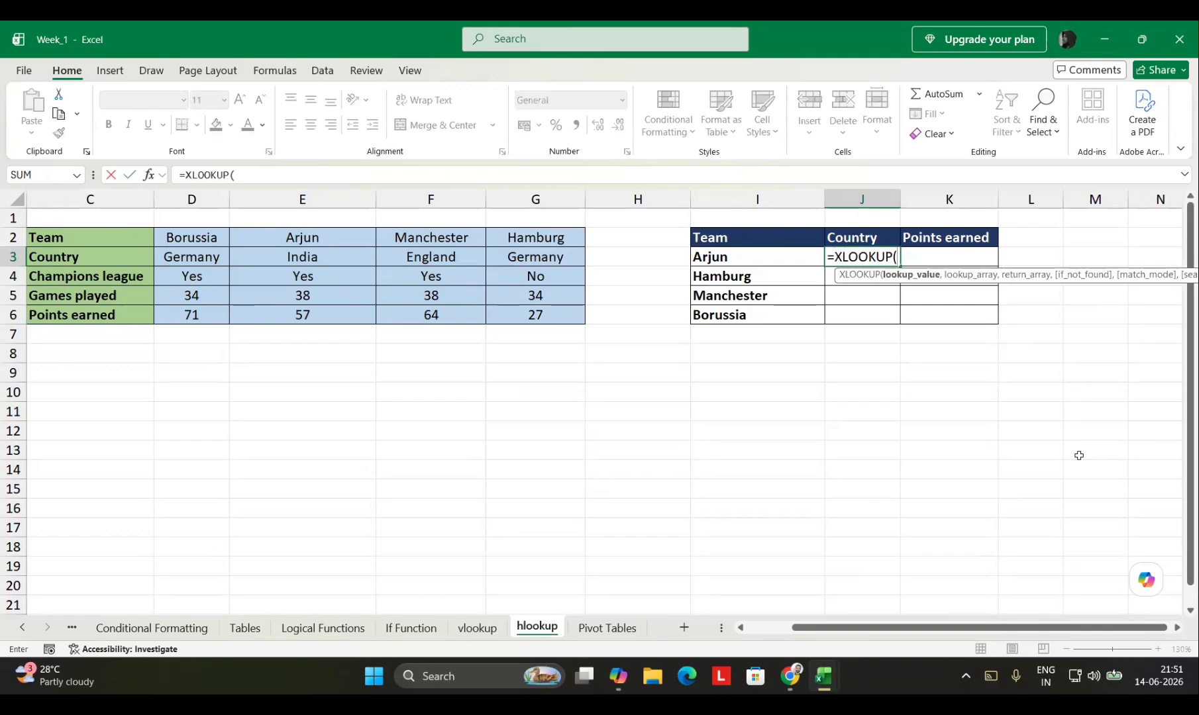
{"action": "key", "text": "Left"}
{"action": "type", "text": ","}
{"action": "key", "text": "Left"}
{"action": "key", "text": "Left"}
{"action": "key", "text": "Up"}
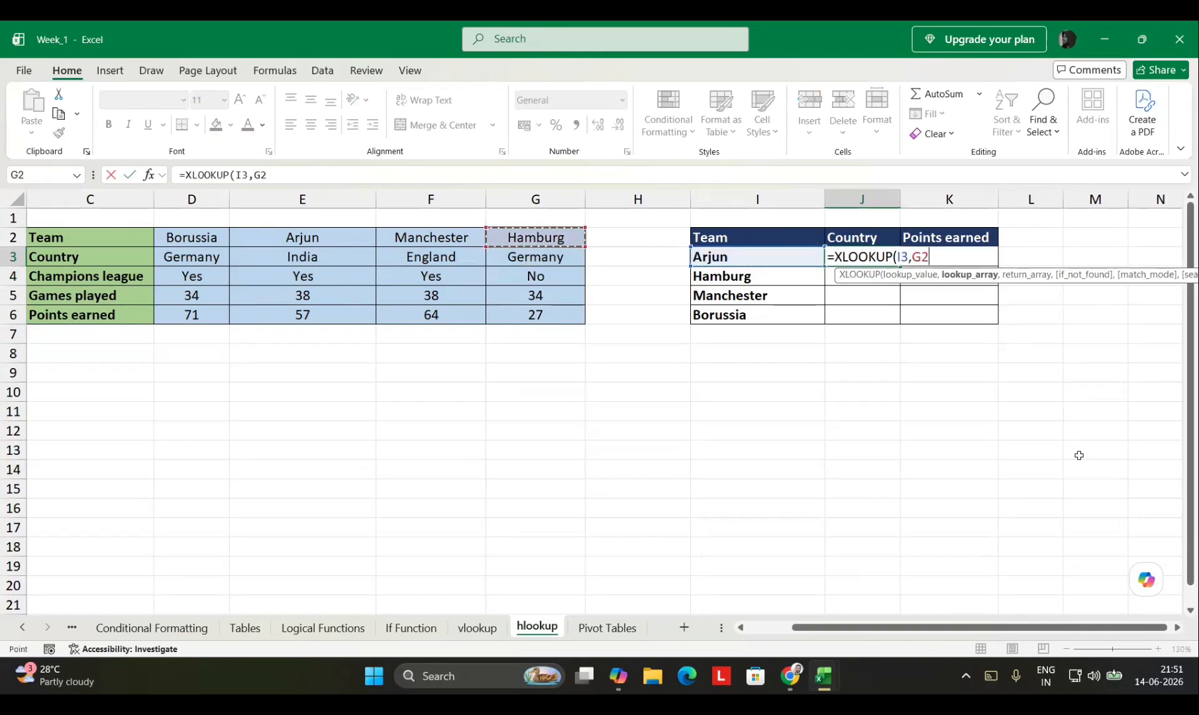
{"action": "key", "text": "shift+Left"}
{"action": "key", "text": "shift+Left"}
{"action": "key", "text": "shift+Left"}
{"action": "type", "text": ","}
Set the country row D3:G3 as the return array and complete the J3 formula
{"action": "key", "text": "Left"}
{"action": "key", "text": "Left"}
{"action": "key", "text": "Left"}
{"action": "key", "text": "shift+Left"}
{"action": "key", "text": "shift+Left"}
{"action": "key", "text": "shift+Left"}
{"action": "type", "text": ")"}
{"action": "key", "text": "Return"}
Make the lookup and return ranges in J3 absolute as $D$2:$G$2 and $D$3:$G$3
{"action": "key", "text": "Up"}
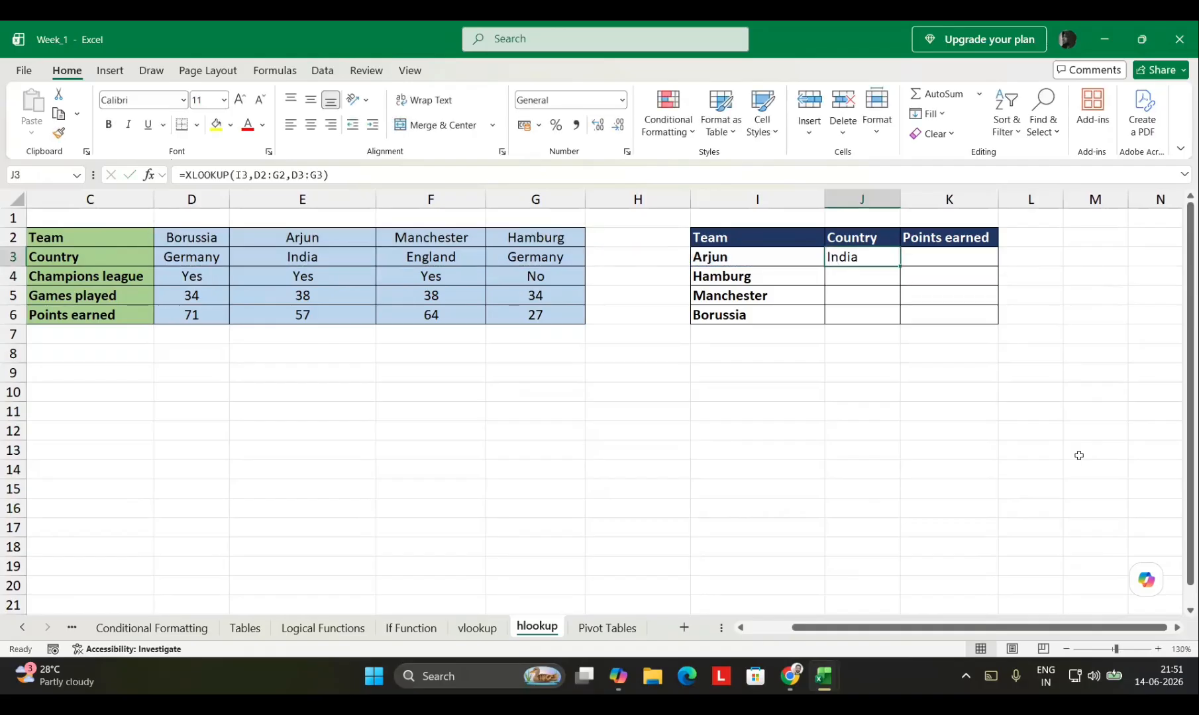
{"action": "key", "text": "F2"}
{"action": "key", "text": "Left"}
{"action": "key", "text": "shift+Left"}
{"action": "key", "text": "shift+Left"}
{"action": "key", "text": "shift+Left"}
{"action": "key", "text": "shift+Left"}
{"action": "key", "text": "shift+Left"}
{"action": "key", "text": "shift+Left"}
{"action": "key", "text": "shift+Left"}
{"action": "key", "text": "shift+Left"}
{"action": "key", "text": "shift+Left"}
{"action": "key", "text": "shift+Left"}
{"action": "key", "text": "shift+Left"}
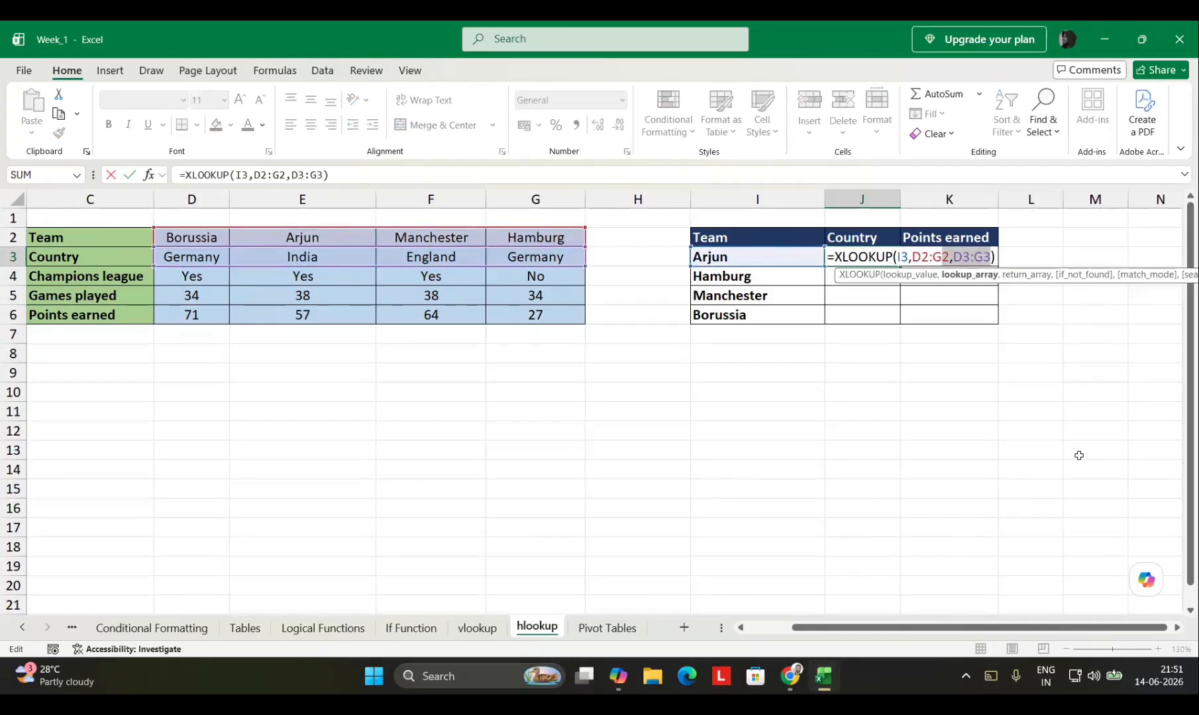
{"action": "key", "text": "F4"}
{"action": "key", "text": "Return"}
Fill the J3 formula down through J6 and check the references in the copied J4 formula
{"action": "key", "text": "Up"}
{"action": "left_click_drag", "start_coordinate": [900, 265], "coordinate": [903, 322]}
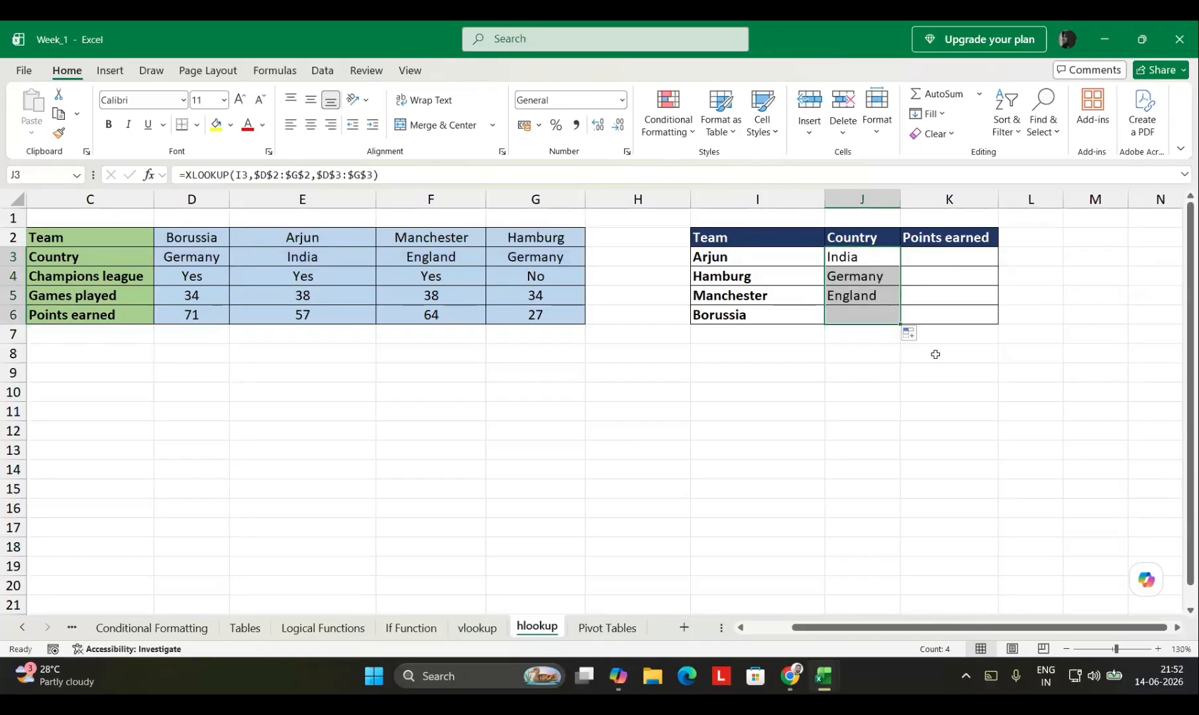
{"action": "left_click", "coordinate": [836, 389]}
{"action": "left_click", "coordinate": [865, 278]}
{"action": "key", "text": "F2"}
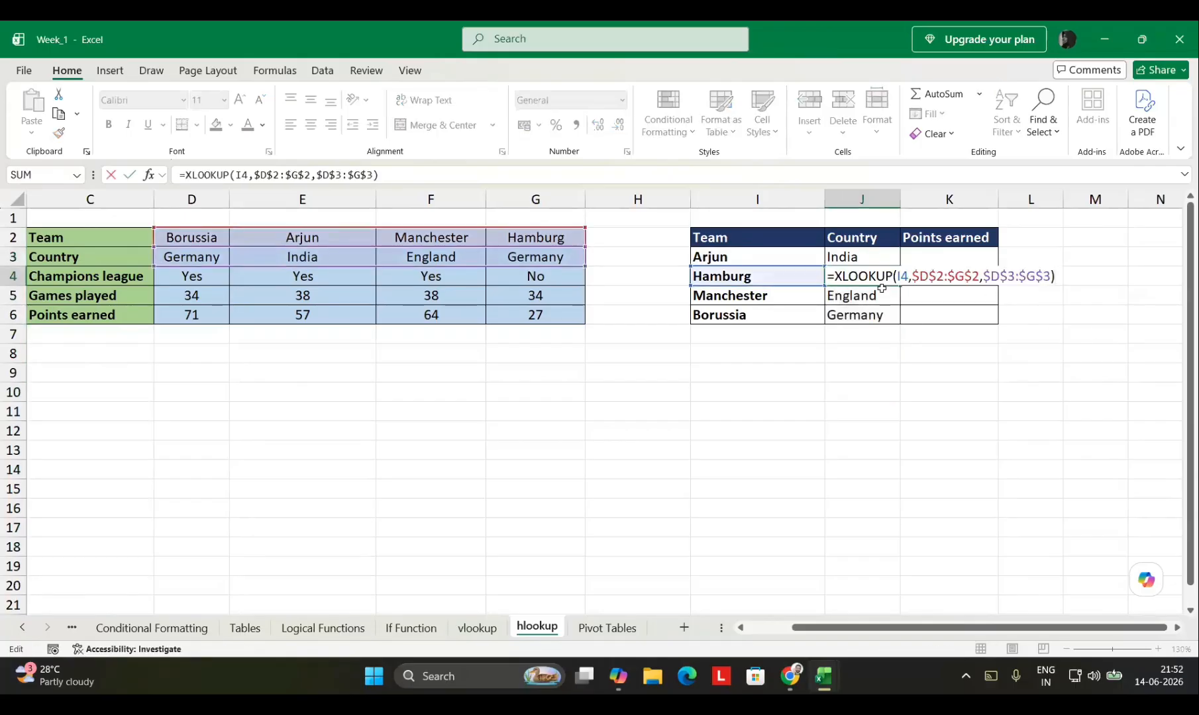
{"action": "key", "text": "Return"}
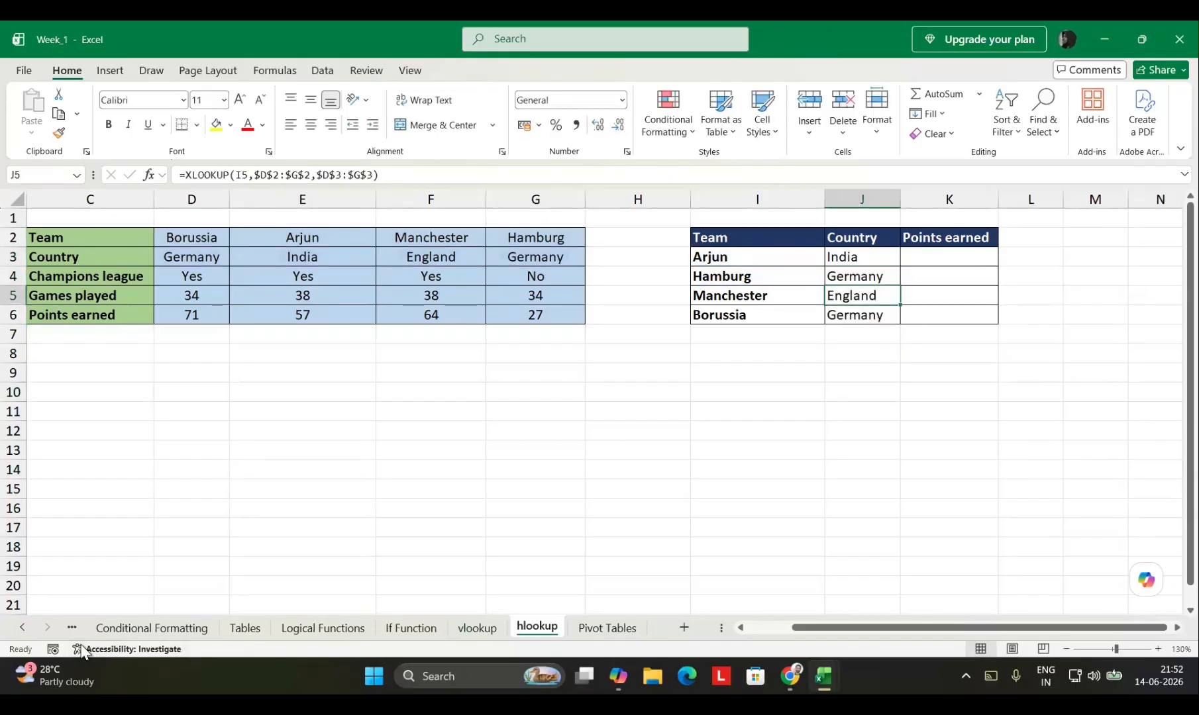
Clear the Net Income formulas in D4:D10 on the Cell Reference sheet
{"action": "left_click", "coordinate": [20, 626]}
{"action": "left_click", "coordinate": [20, 626]}
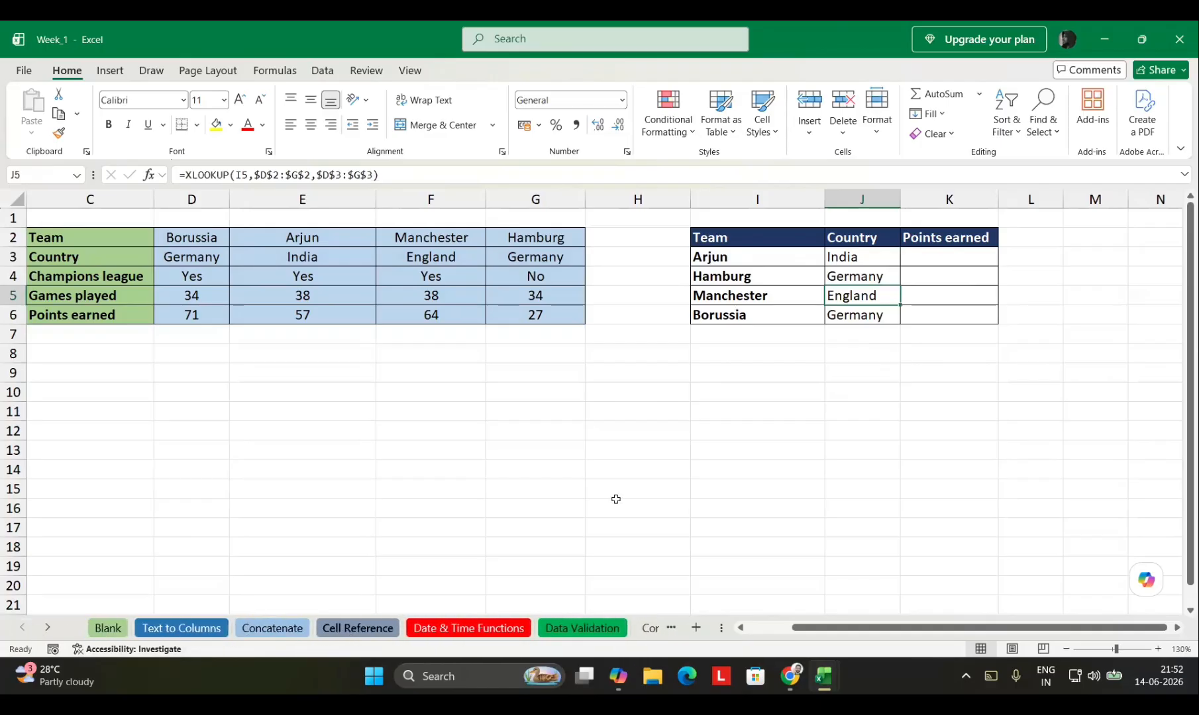
{"action": "left_click", "coordinate": [357, 627]}
{"action": "left_click_drag", "start_coordinate": [523, 290], "coordinate": [527, 414]}
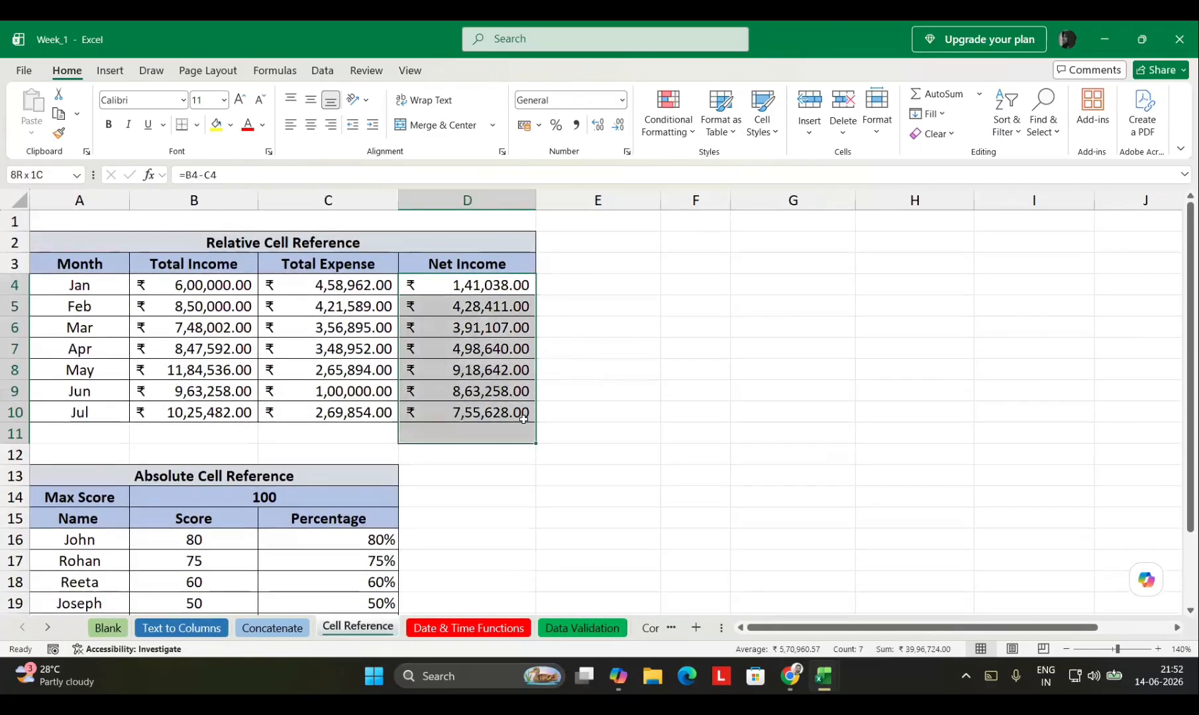
{"action": "key", "text": "Delete"}
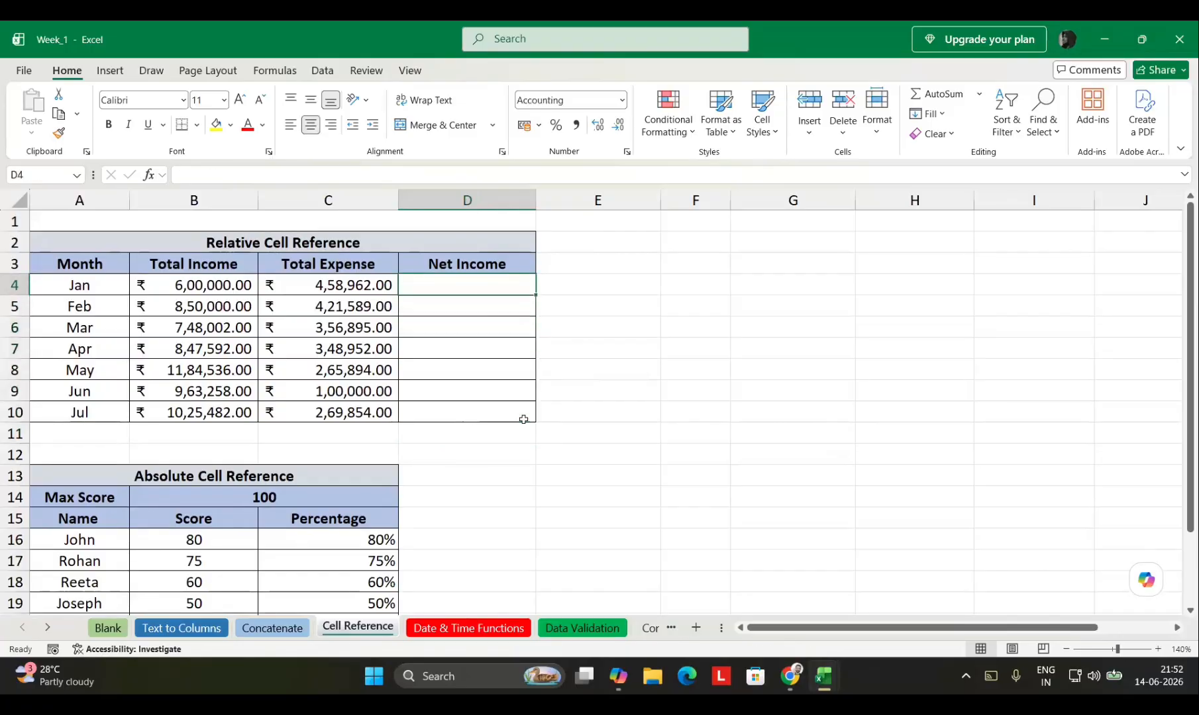
Calculate January's net income in D4 with the formula =B4-C4 and check its cell references
{"action": "type", "text": "="}
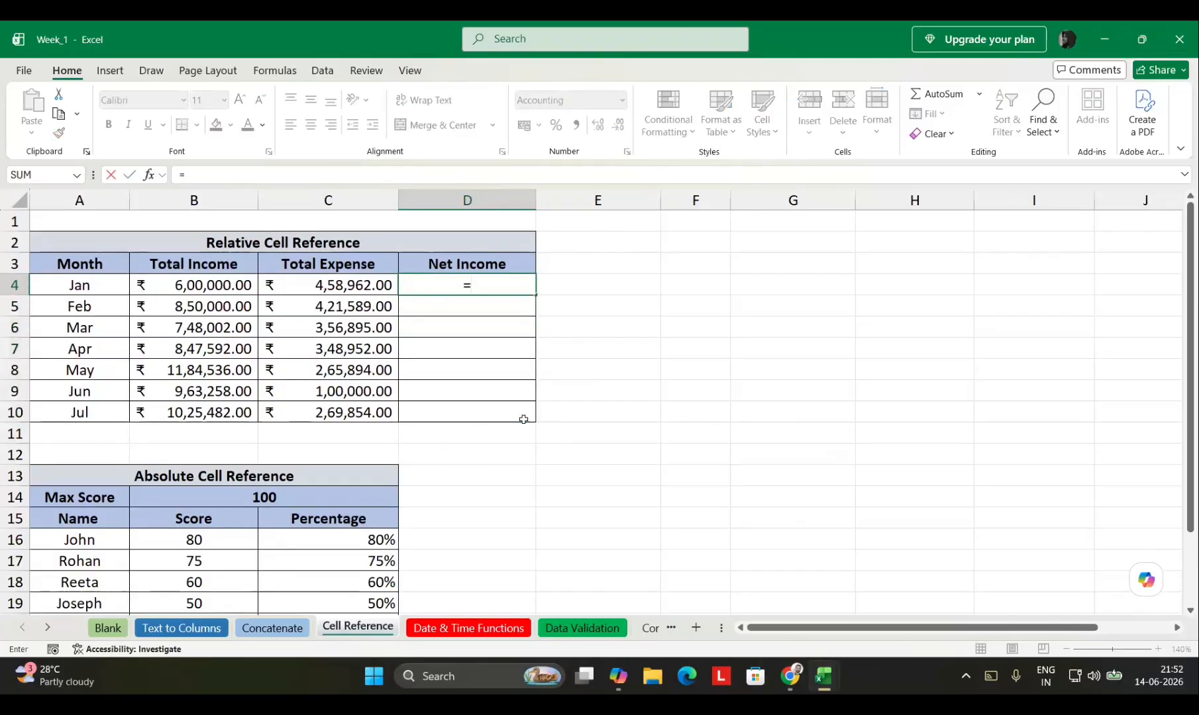
{"action": "key", "text": "Left"}
{"action": "key", "text": "Left"}
{"action": "type", "text": "-"}
{"action": "key", "text": "Left"}
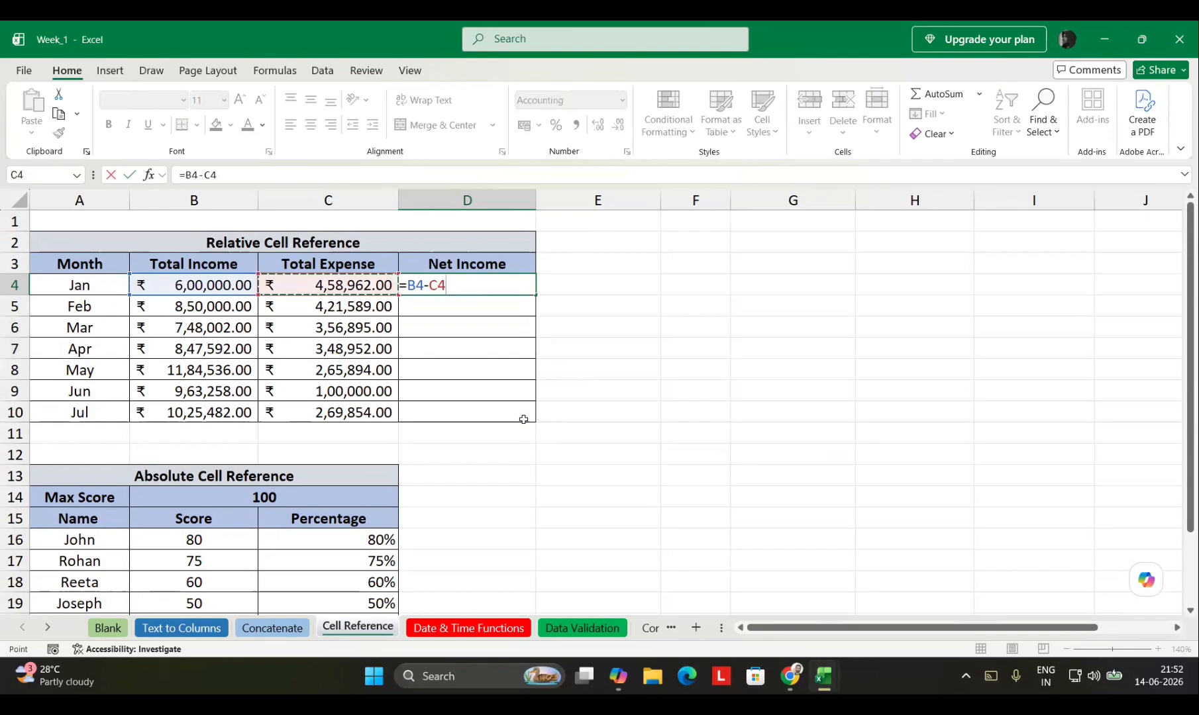
{"action": "key", "text": "Return"}
{"action": "key", "text": "Up"}
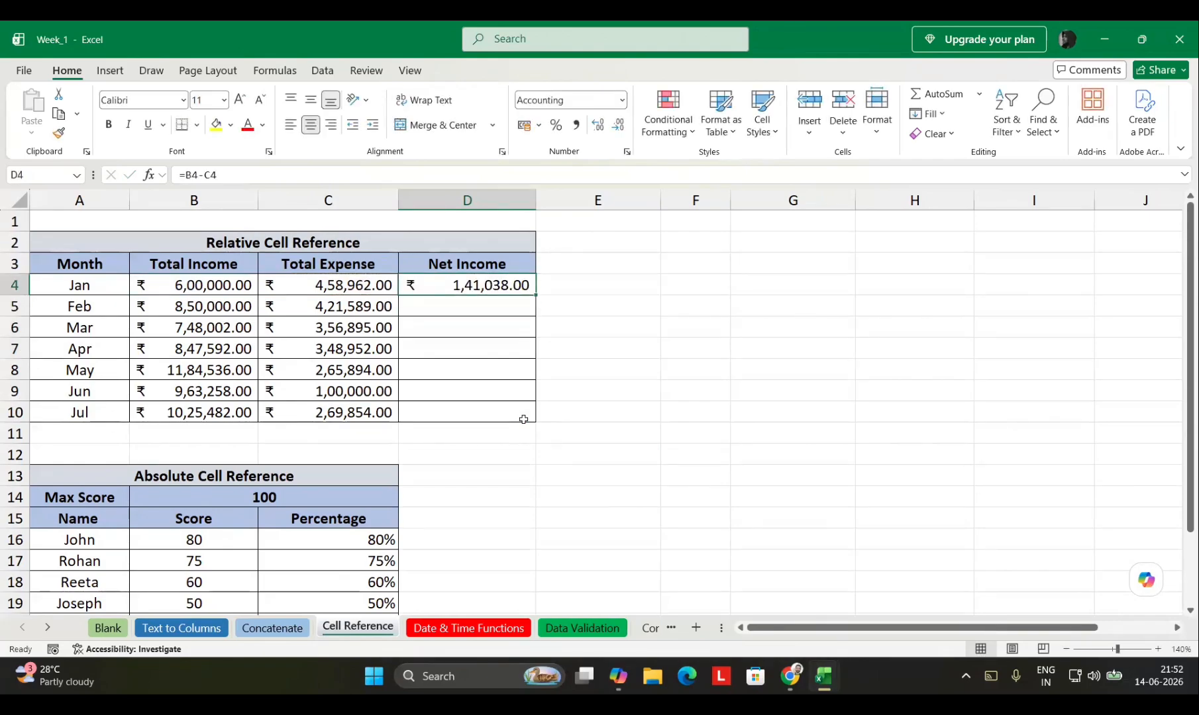
{"action": "key", "text": "F2"}
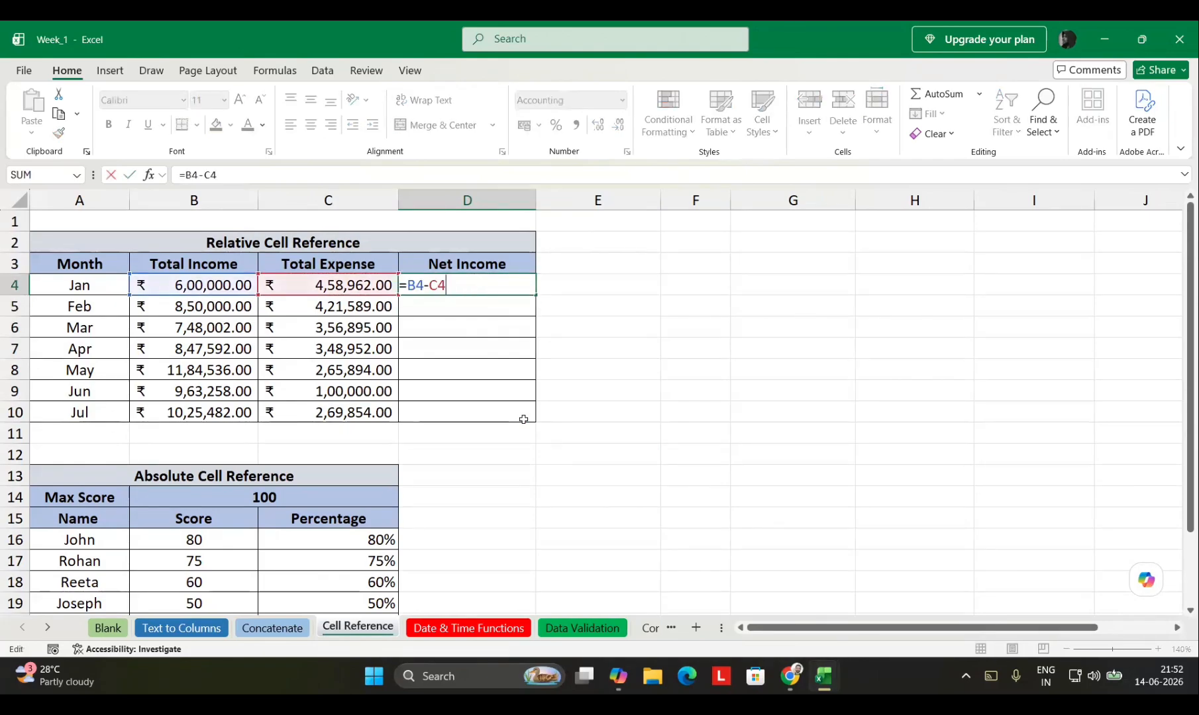
{"action": "key", "text": "Escape"}
Copy the D4 net income formula to the May row in D8 and inspect the copied references
{"action": "key", "text": "ctrl+c"}
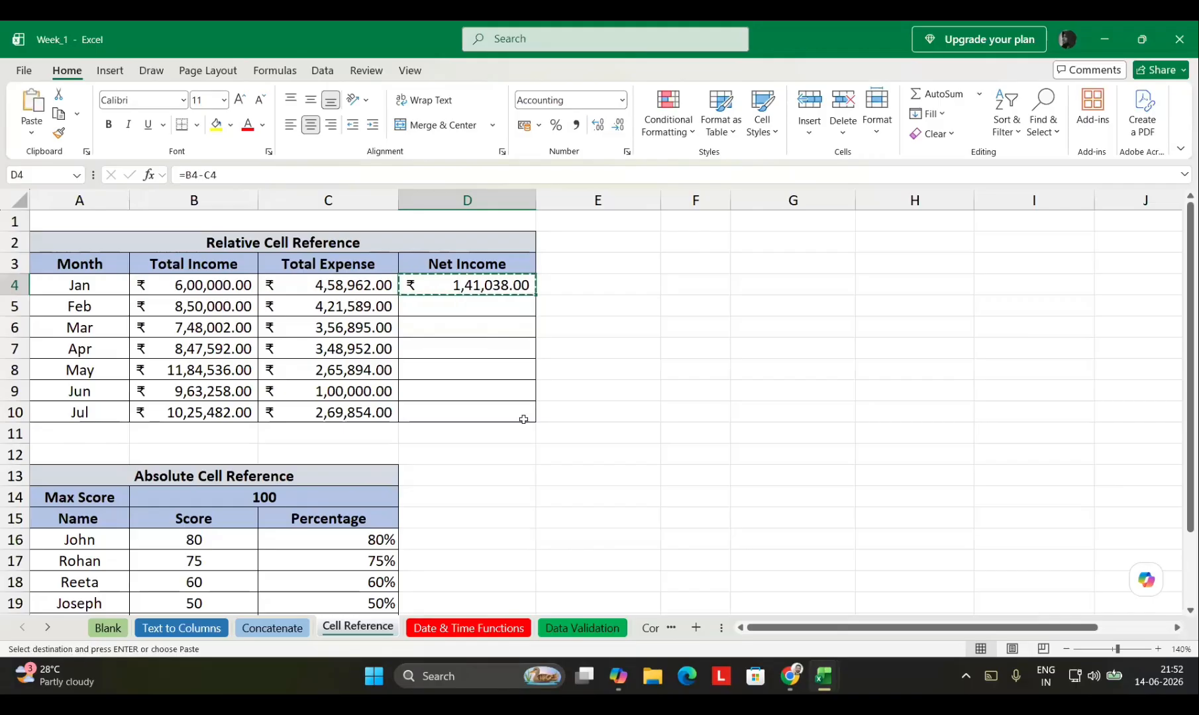
{"action": "key", "text": "Down"}
{"action": "key", "text": "Down"}
{"action": "key", "text": "Down"}
{"action": "key", "text": "Down"}
{"action": "key", "text": "ctrl+v"}
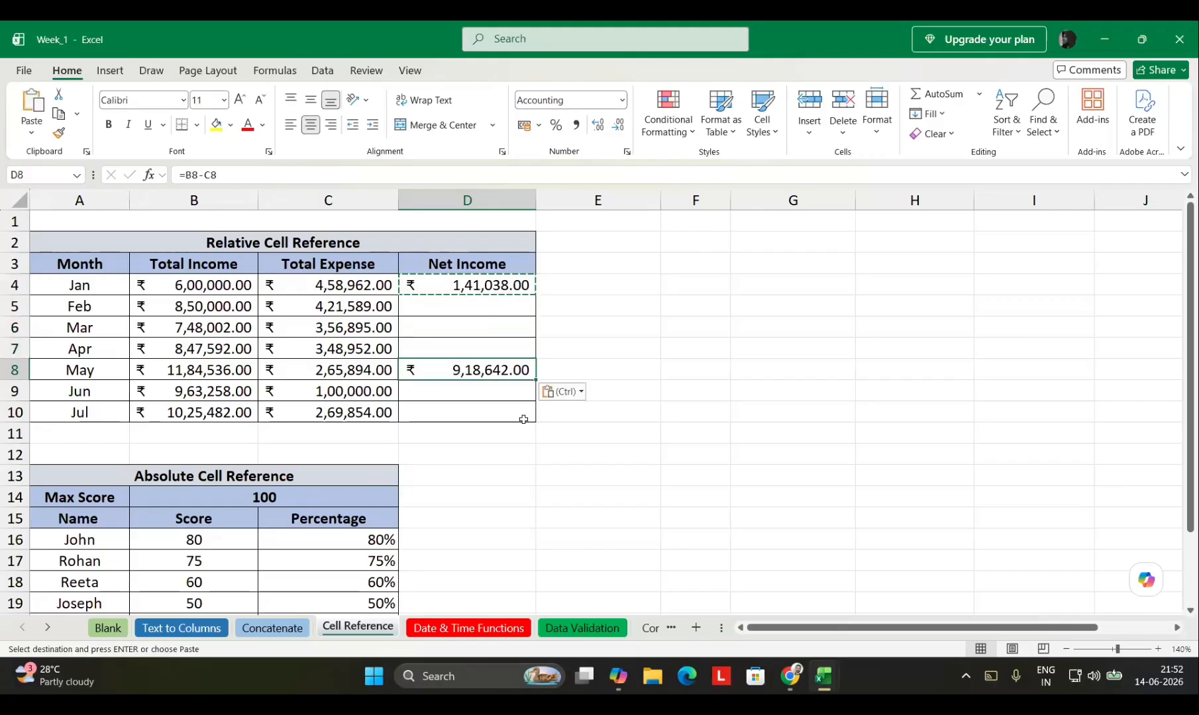
{"action": "key", "text": "Down"}
{"action": "key", "text": "Up"}
{"action": "key", "text": "F2"}
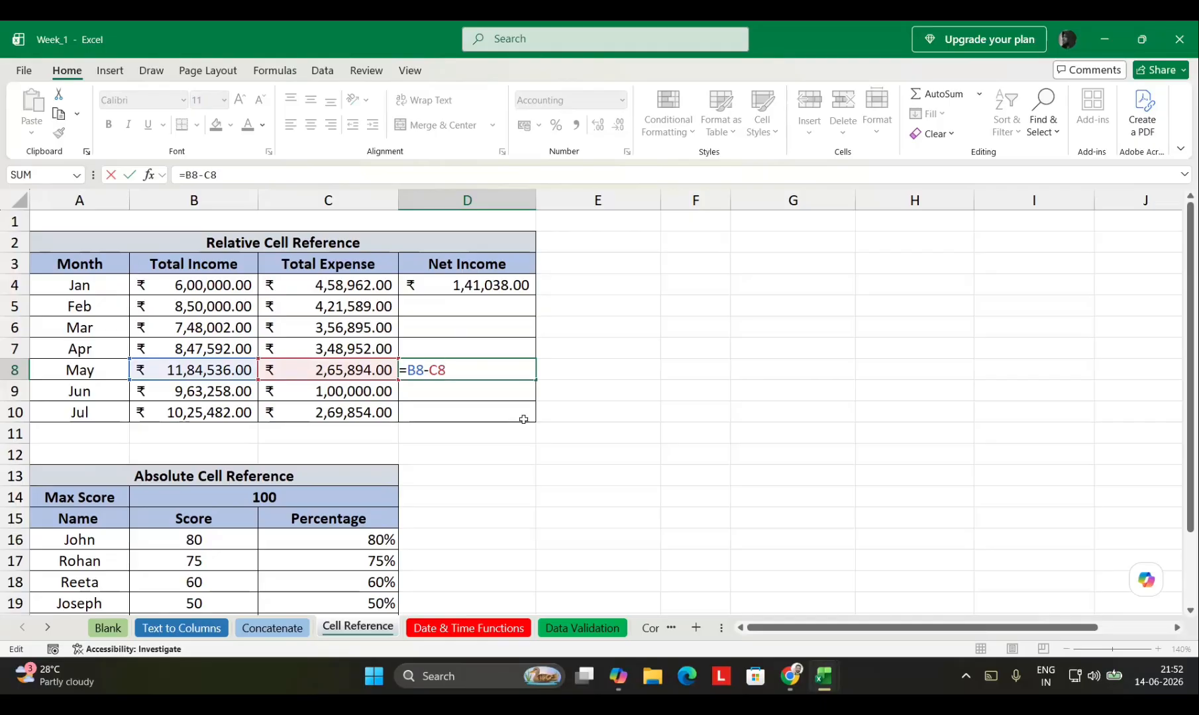
{"action": "key", "text": "Return"}
{"action": "key", "text": "Up"}
Jump directly to cell F12 by its cell address
{"action": "key", "text": "Right"}
{"action": "key", "text": "Right"}
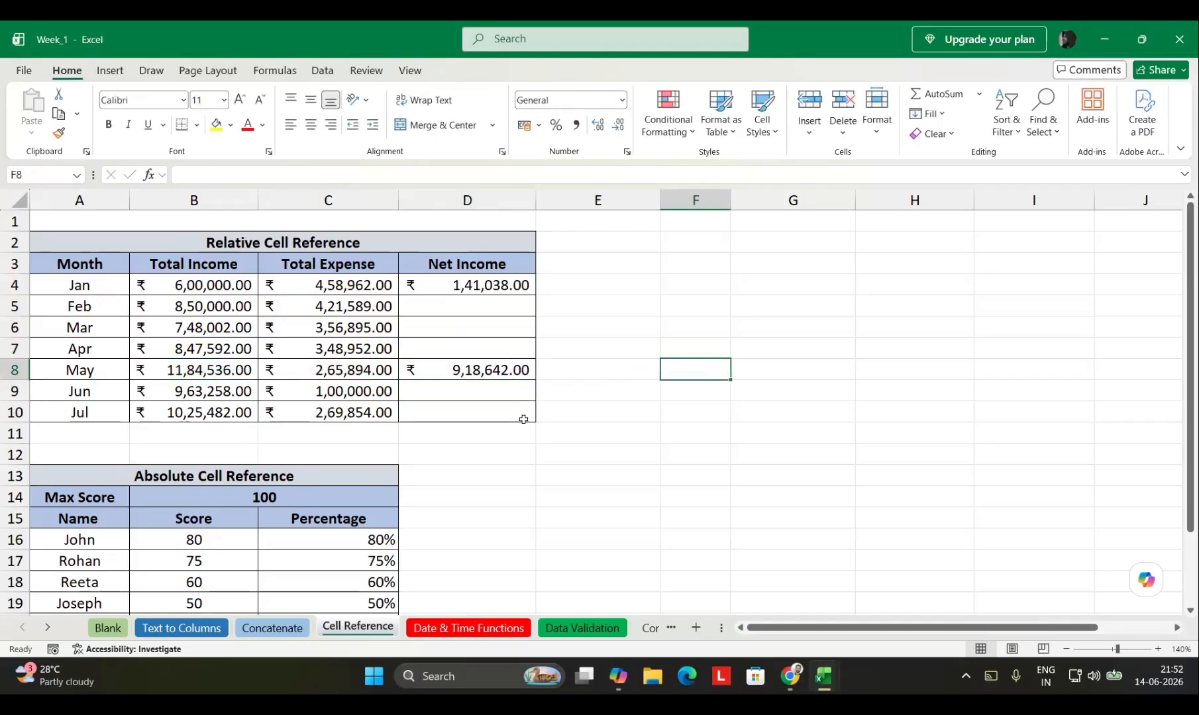
{"action": "left_click", "coordinate": [48, 175]}
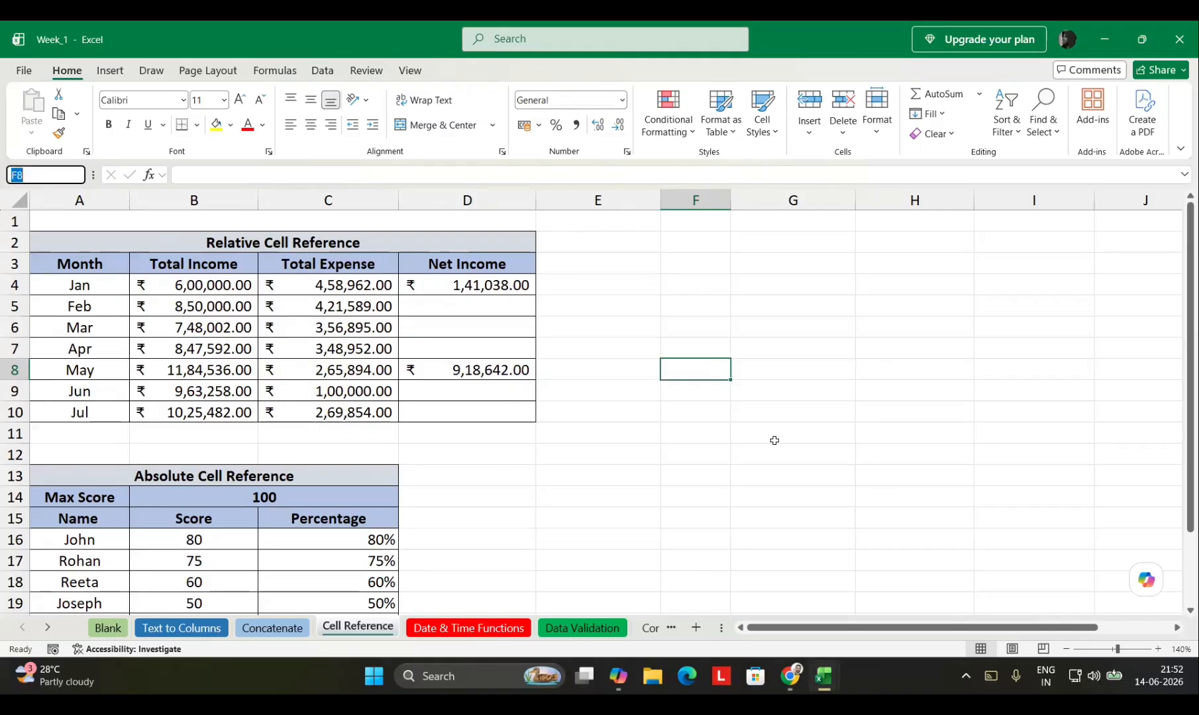
{"action": "type", "text": "F12"}
{"action": "key", "text": "Return"}
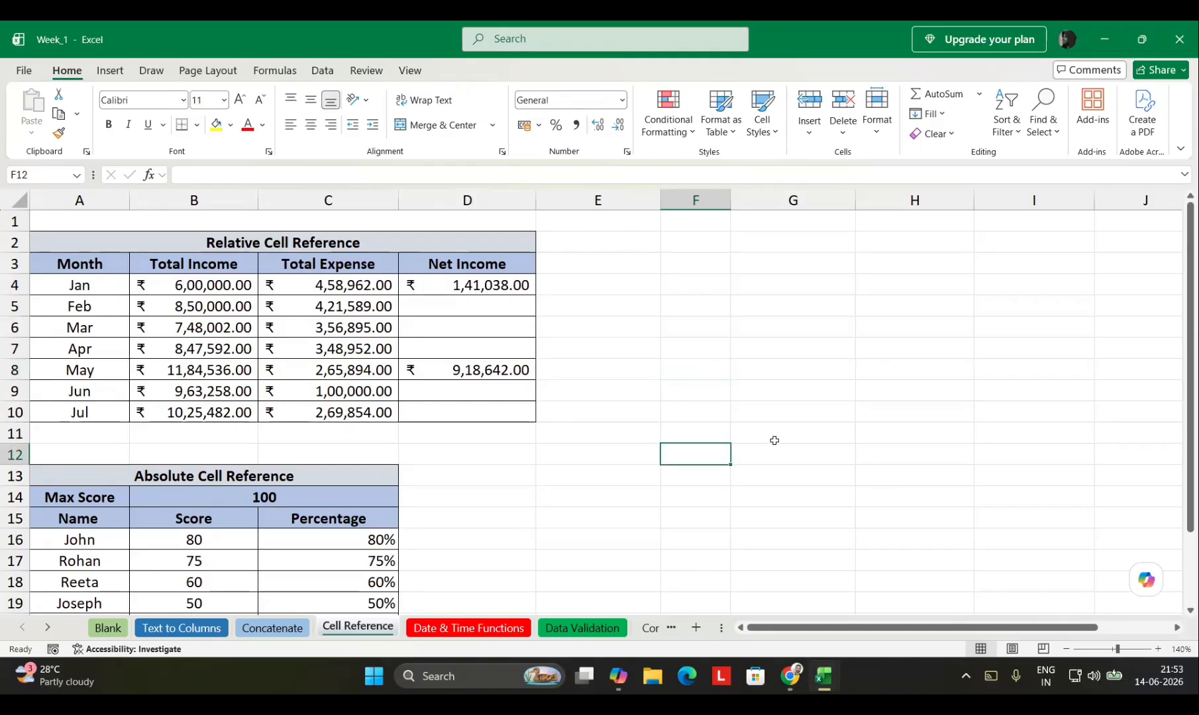
Enter =B16/B14 in D16 beside the Absolute Cell Reference table and format the result as a percentage
{"action": "scroll", "coordinate": [570, 524], "scroll_direction": "down", "scroll_amount": 3}
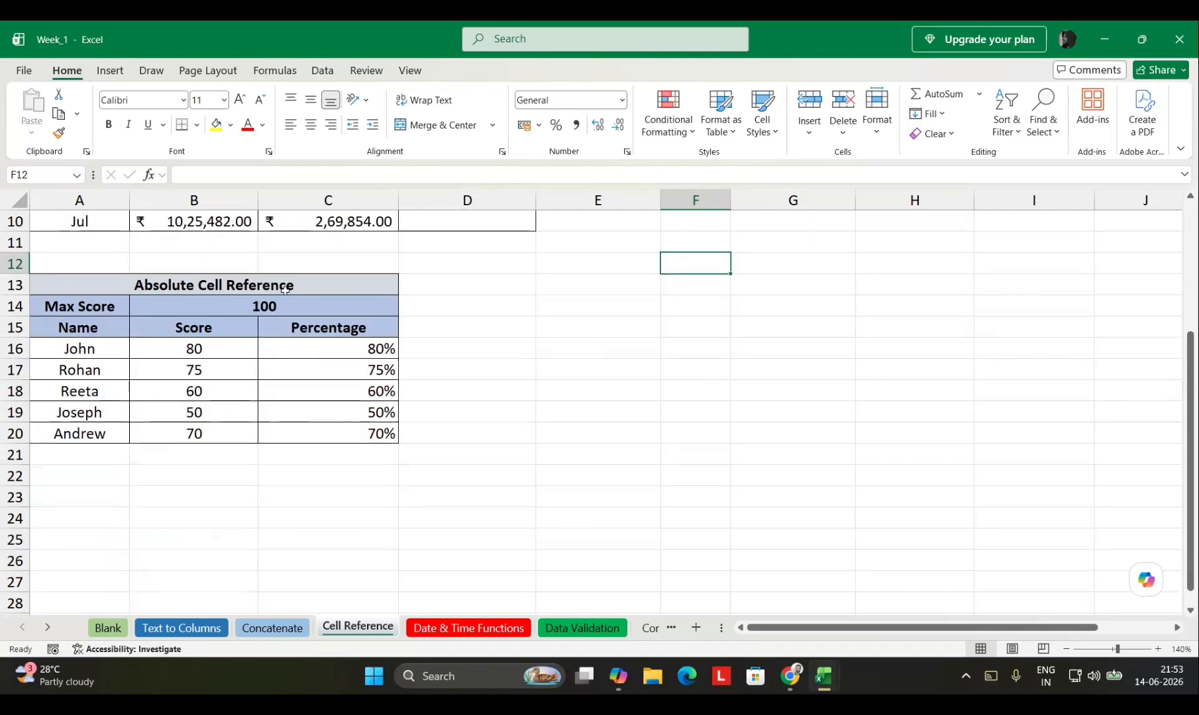
{"action": "left_click", "coordinate": [249, 314]}
{"action": "left_click_drag", "start_coordinate": [194, 349], "coordinate": [199, 410]}
{"action": "left_click", "coordinate": [449, 348]}
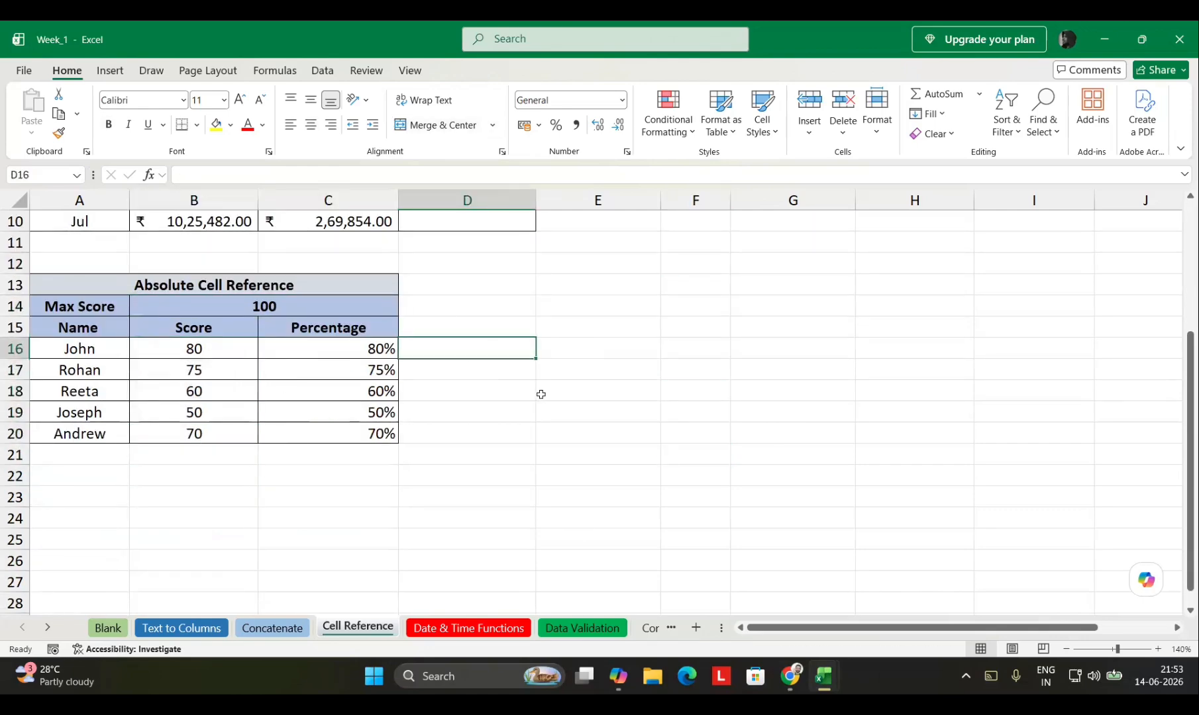
{"action": "type", "text": "="}
{"action": "left_click", "coordinate": [268, 347]}
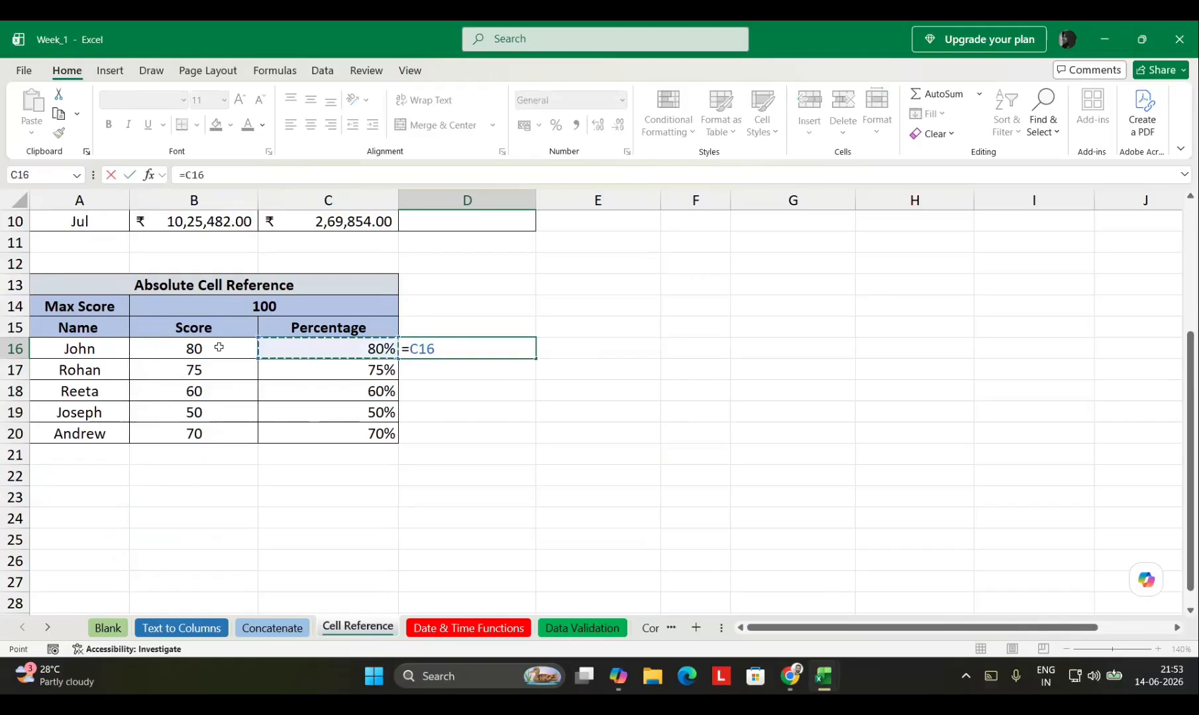
{"action": "left_click", "coordinate": [256, 347]}
{"action": "type", "text": "/"}
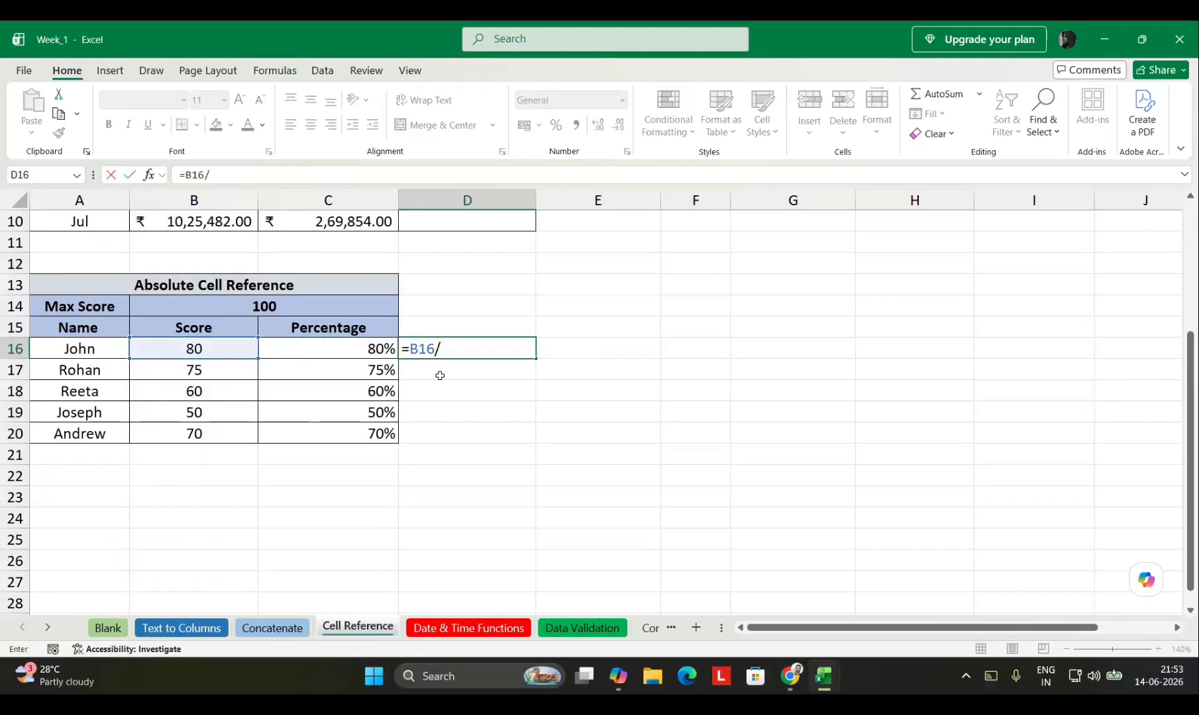
{"action": "left_click", "coordinate": [233, 309]}
{"action": "key", "text": "Return"}
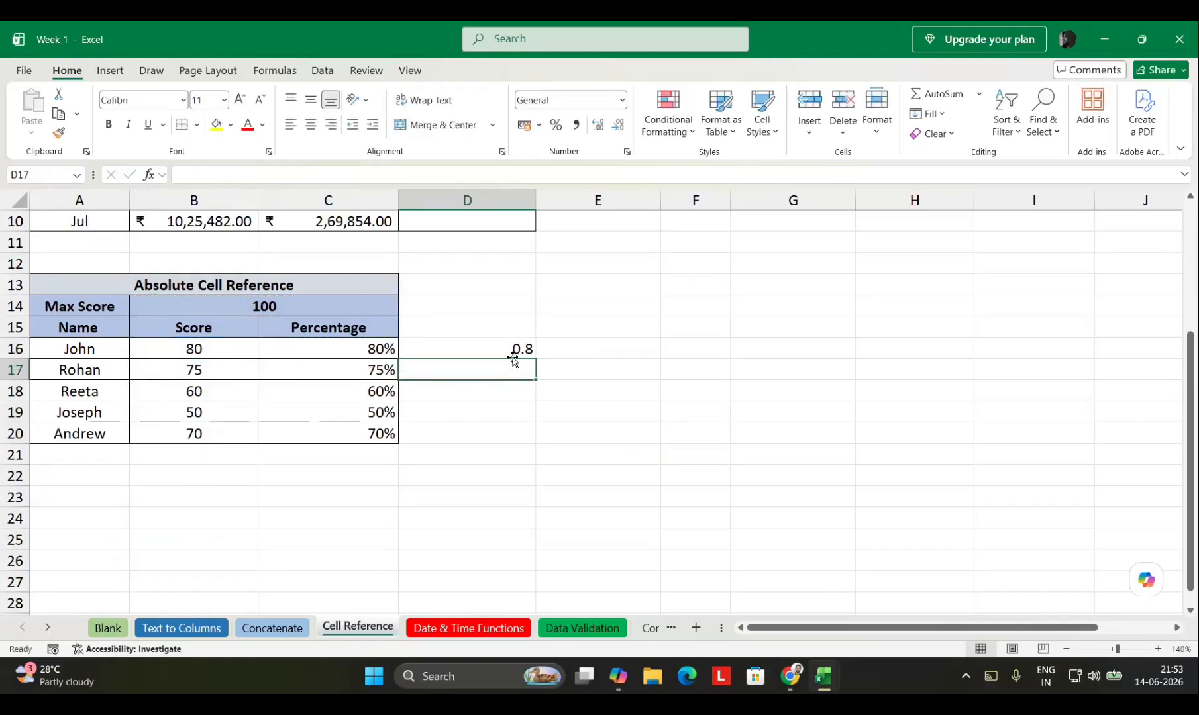
{"action": "left_click", "coordinate": [523, 339]}
{"action": "left_click", "coordinate": [555, 124]}
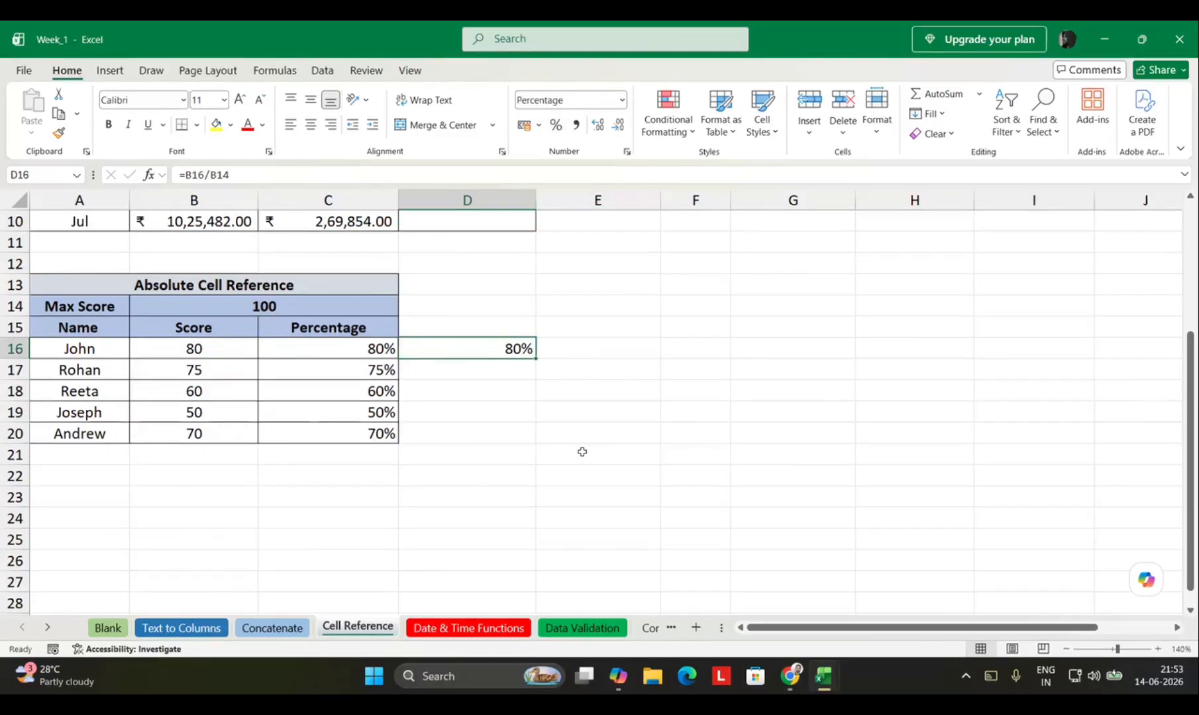
Fill the relative D16 formula down to D20 and compare the references in D16 and D17
{"action": "left_click_drag", "start_coordinate": [535, 360], "coordinate": [571, 404]}
{"action": "left_click", "coordinate": [696, 454]}
{"action": "left_click", "coordinate": [527, 372]}
{"action": "key", "text": "Up"}
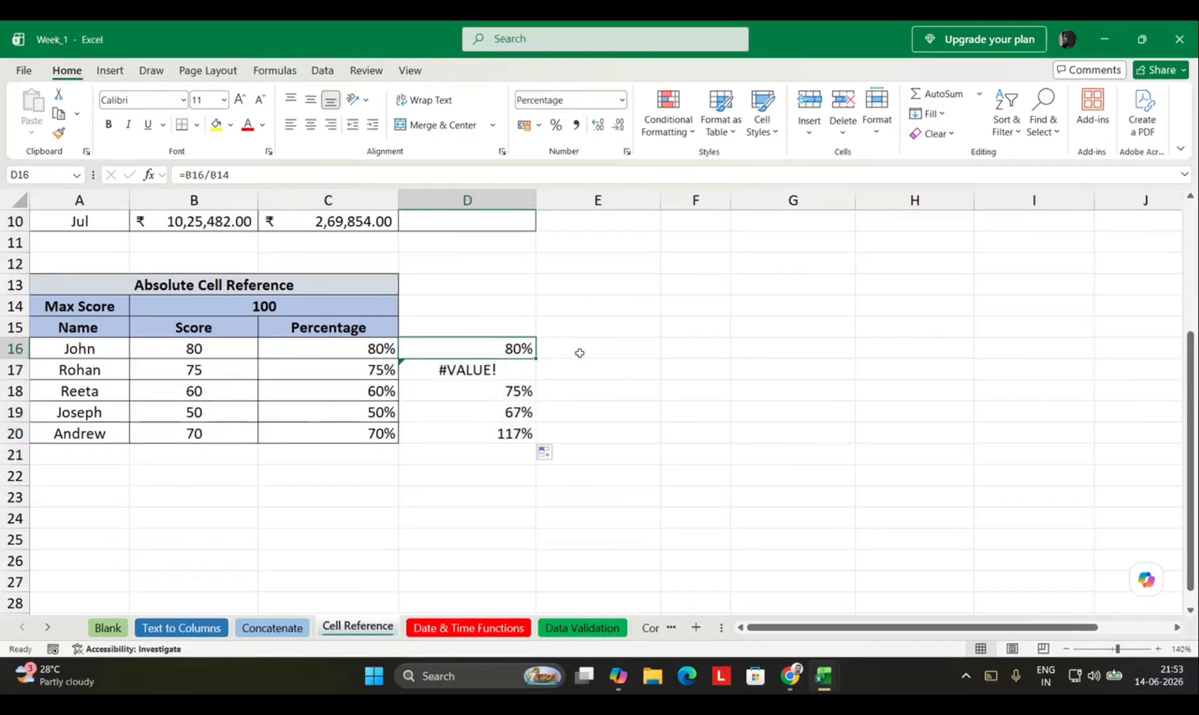
{"action": "key", "text": "F2"}
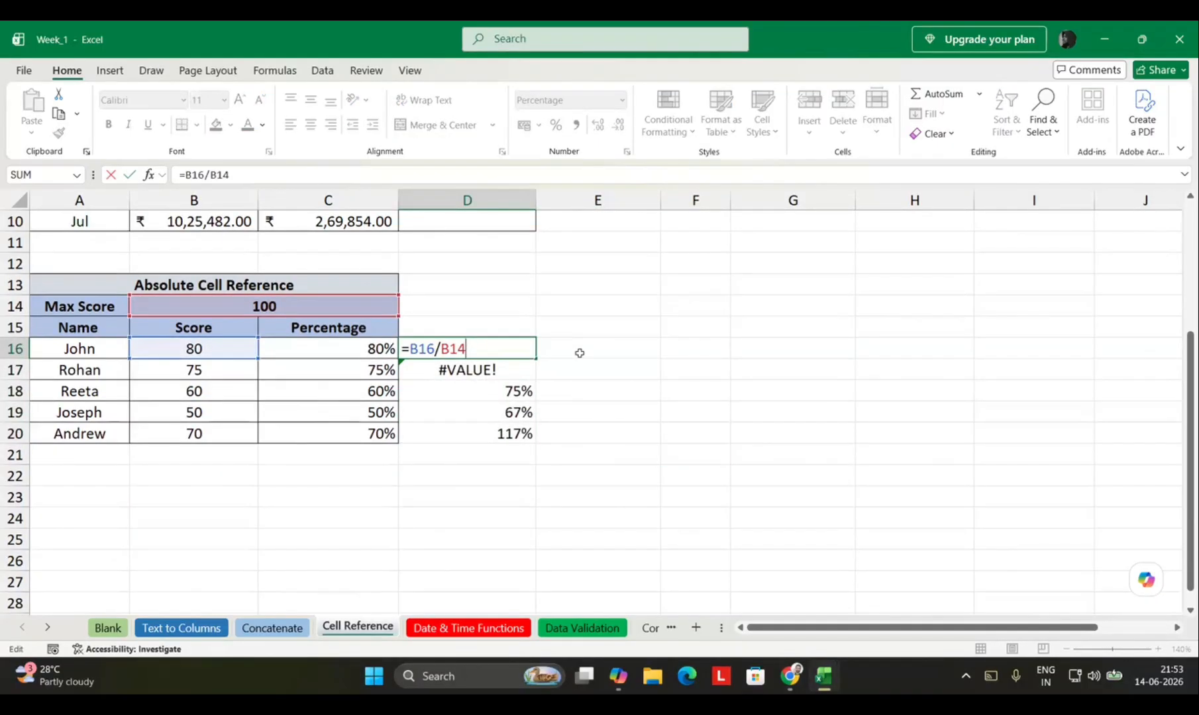
{"action": "key", "text": "Return"}
{"action": "key", "text": "F2"}
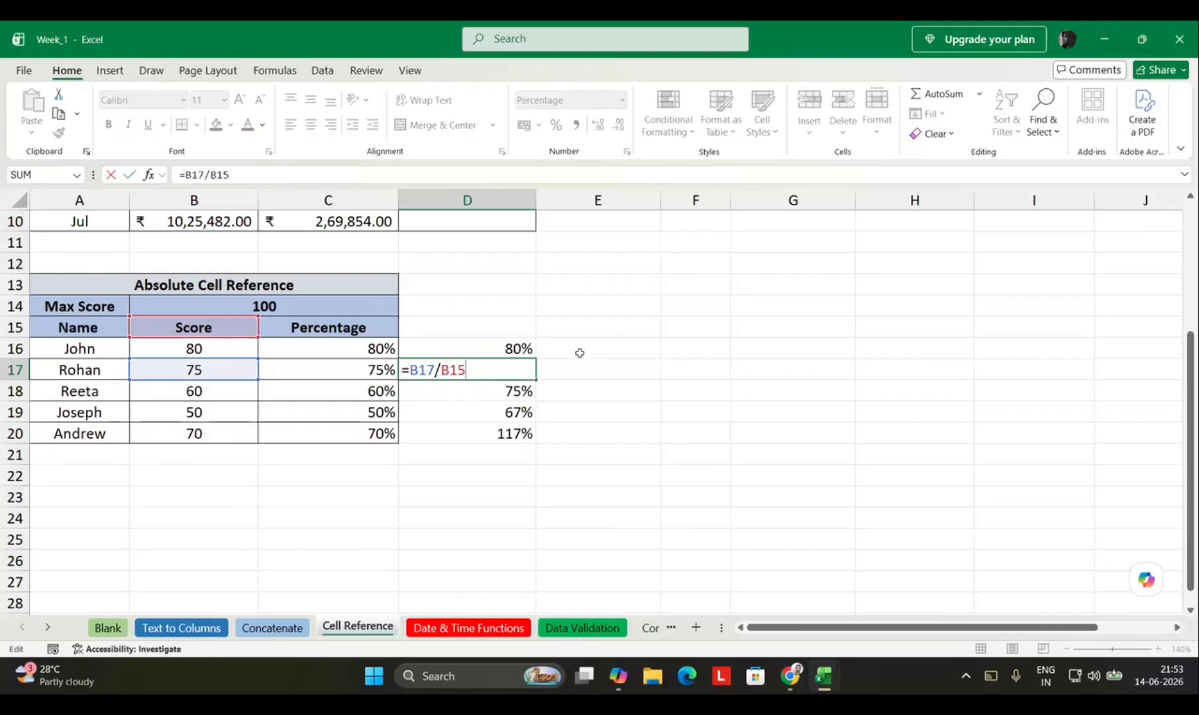
{"action": "key", "text": "Return"}
Make the max score reference in D16 absolute as $B$14 and fill the formula down to D20
{"action": "key", "text": "Up"}
{"action": "key", "text": "Up"}
{"action": "key", "text": "F2"}
{"action": "key", "text": "shift+Left"}
{"action": "key", "text": "shift+Left"}
{"action": "key", "text": "shift+Left"}
{"action": "key", "text": "F4"}
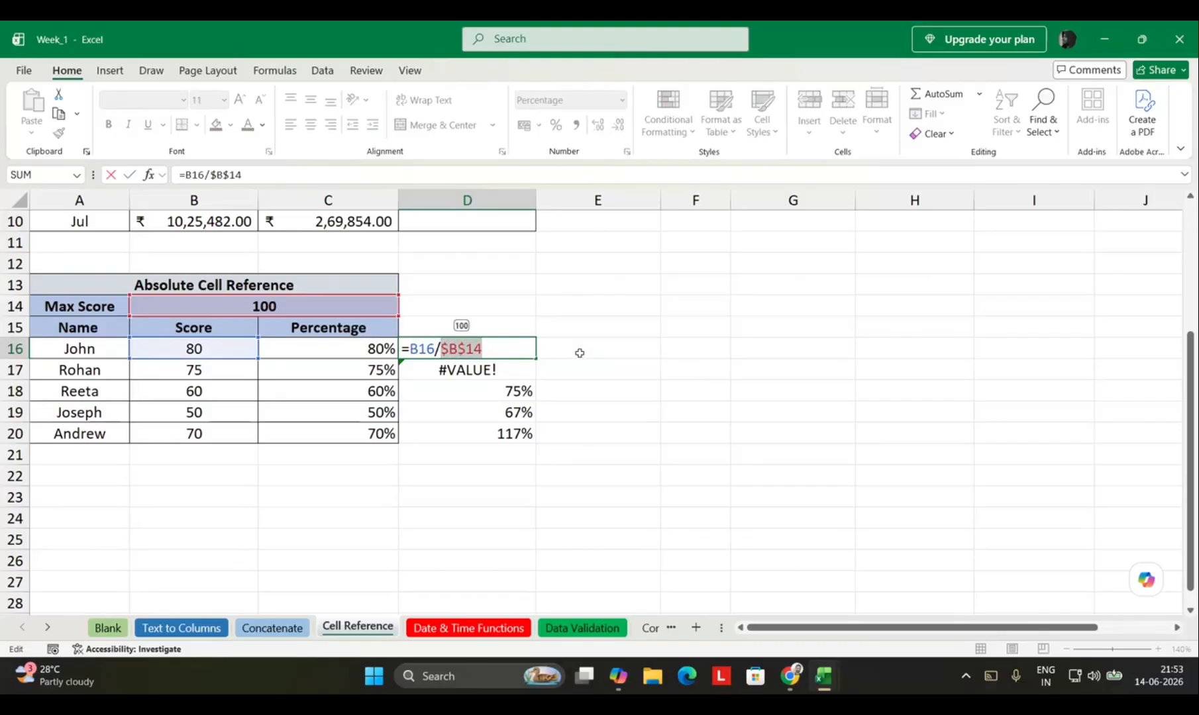
{"action": "key", "text": "Return"}
{"action": "key", "text": "Up"}
{"action": "left_click_drag", "start_coordinate": [537, 359], "coordinate": [528, 441]}
Check the score and max score references in each copied formula from D17 to D20
{"action": "key", "text": "Down"}
{"action": "key", "text": "F2"}
{"action": "key", "text": "Return"}
{"action": "key", "text": "F2"}
{"action": "key", "text": "Return"}
{"action": "key", "text": "F2"}
{"action": "key", "text": "Return"}
{"action": "key", "text": "F2"}
{"action": "key", "text": "Return"}
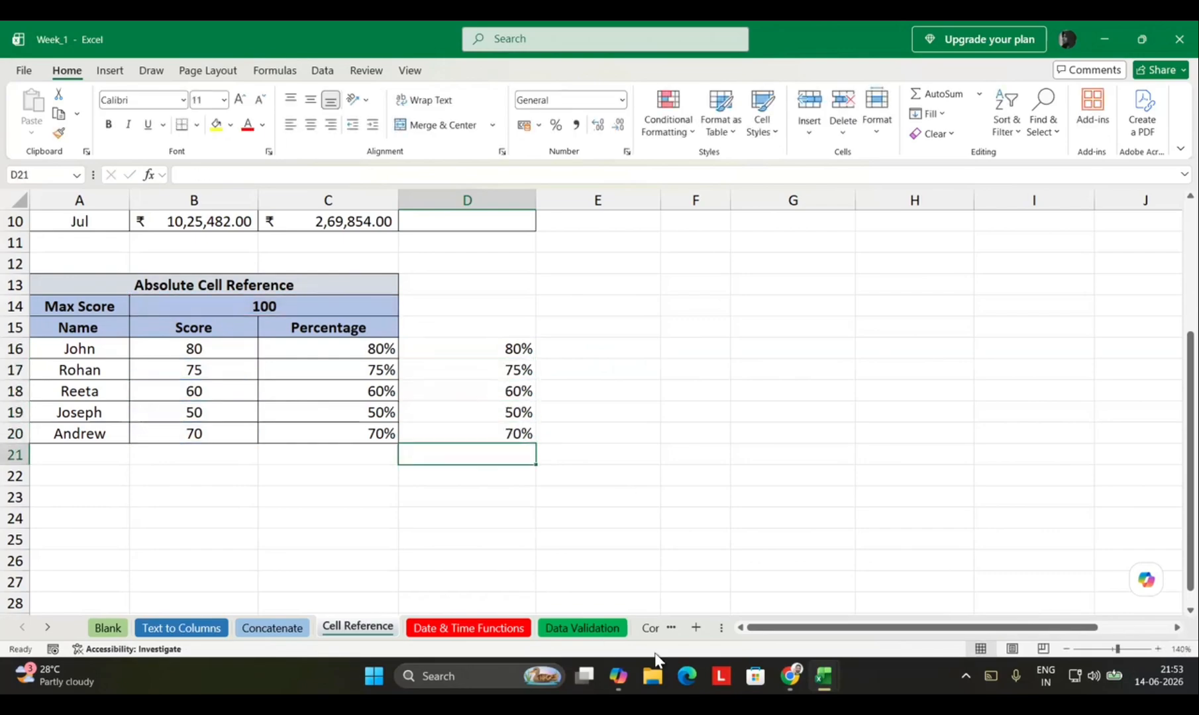
Open the vlookup sheet of the Week_1 workbook
{"action": "left_click", "coordinate": [650, 631]}
{"action": "left_click", "coordinate": [646, 629]}
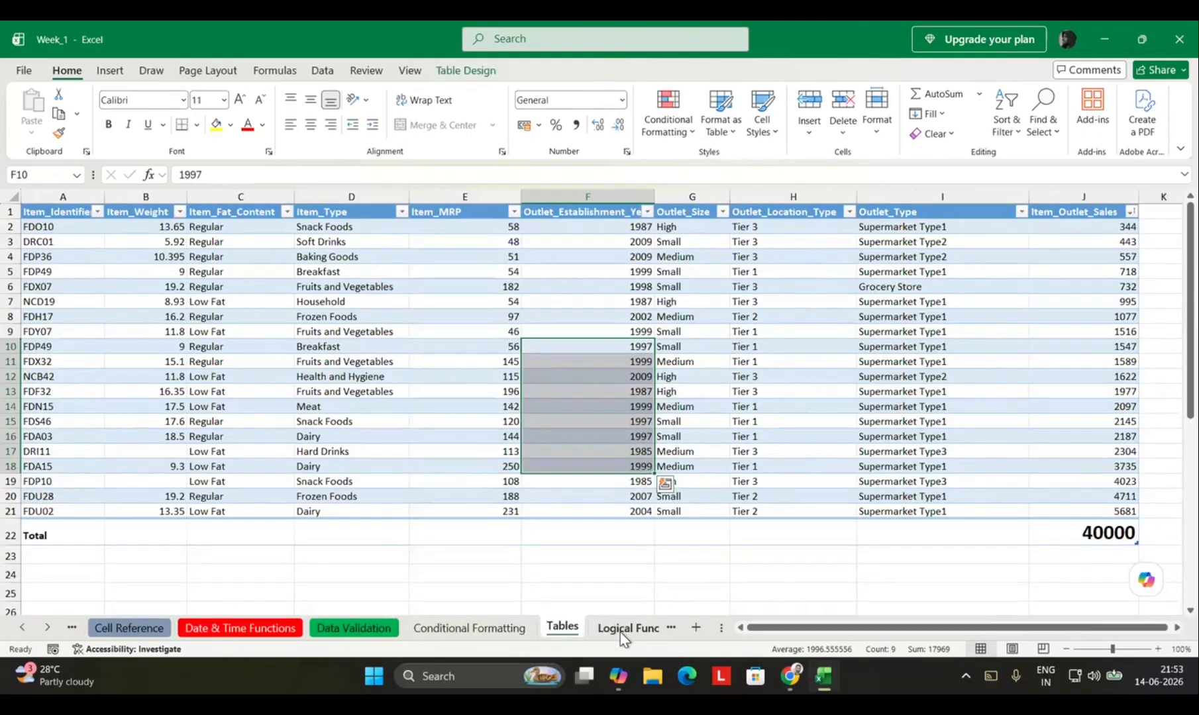
{"action": "left_click", "coordinate": [623, 630]}
{"action": "left_click", "coordinate": [569, 631]}
{"action": "left_click", "coordinate": [626, 631]}
{"action": "left_click", "coordinate": [495, 633]}
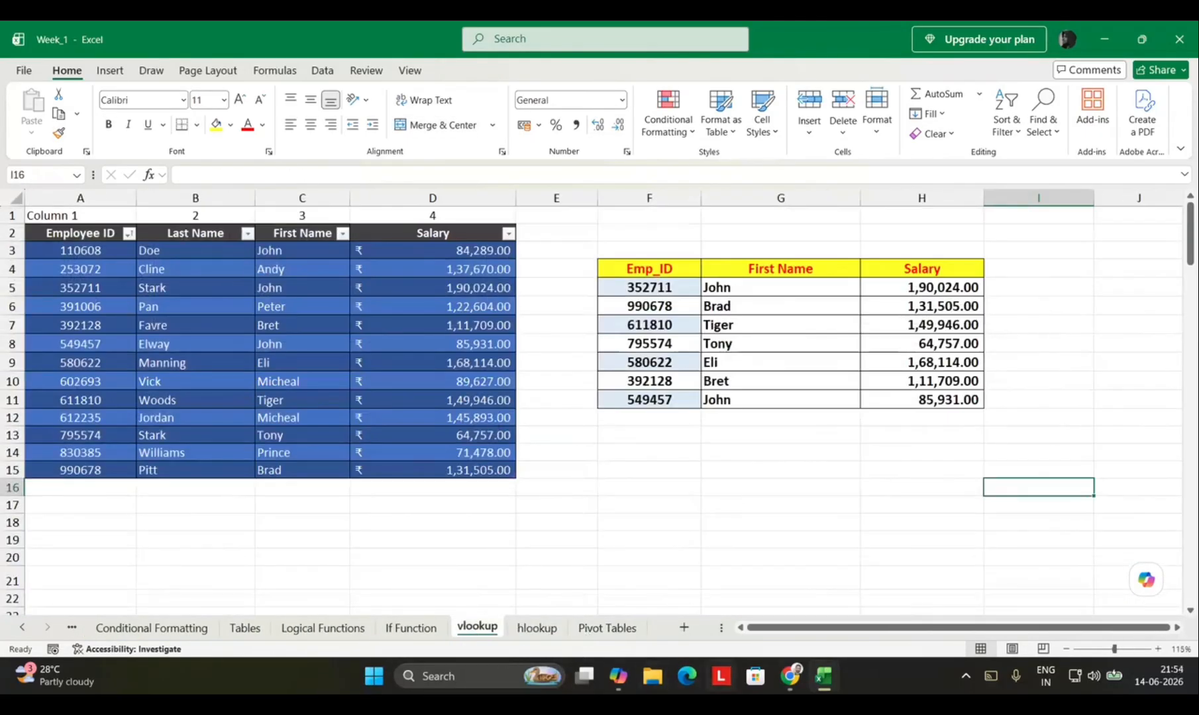
Switch to Chrome and open ChatGPT in a new tab
{"action": "left_click", "coordinate": [791, 675]}
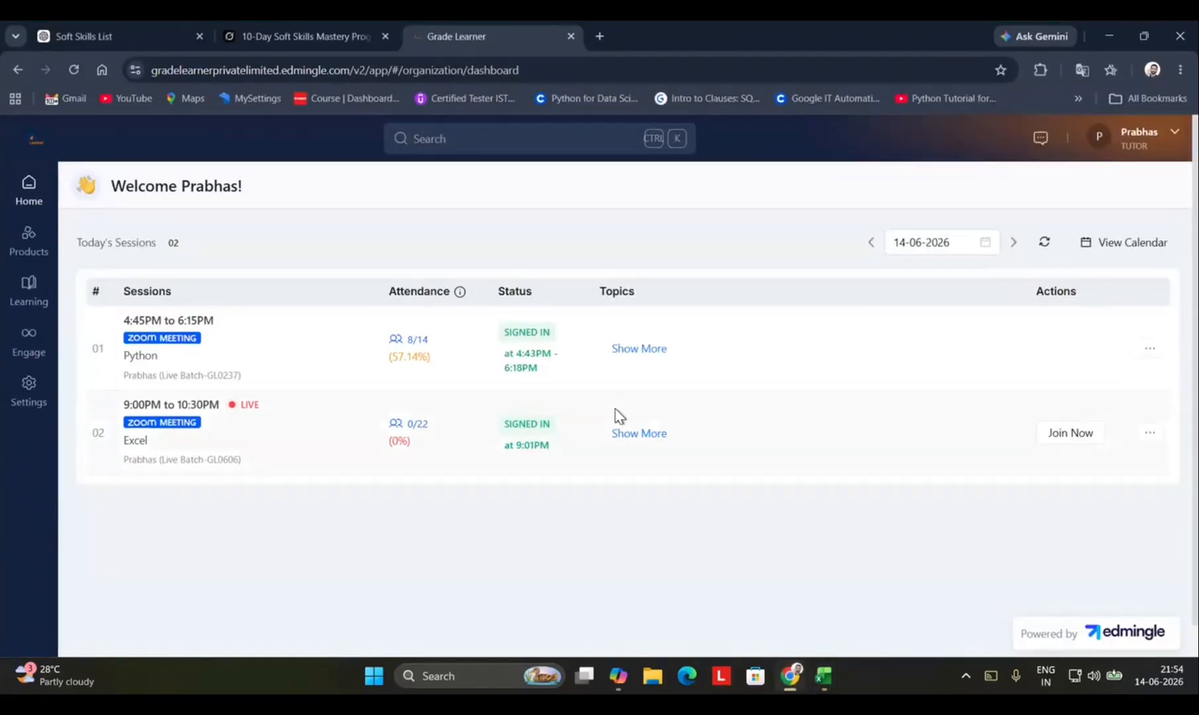
{"action": "type", "text": "cja"}
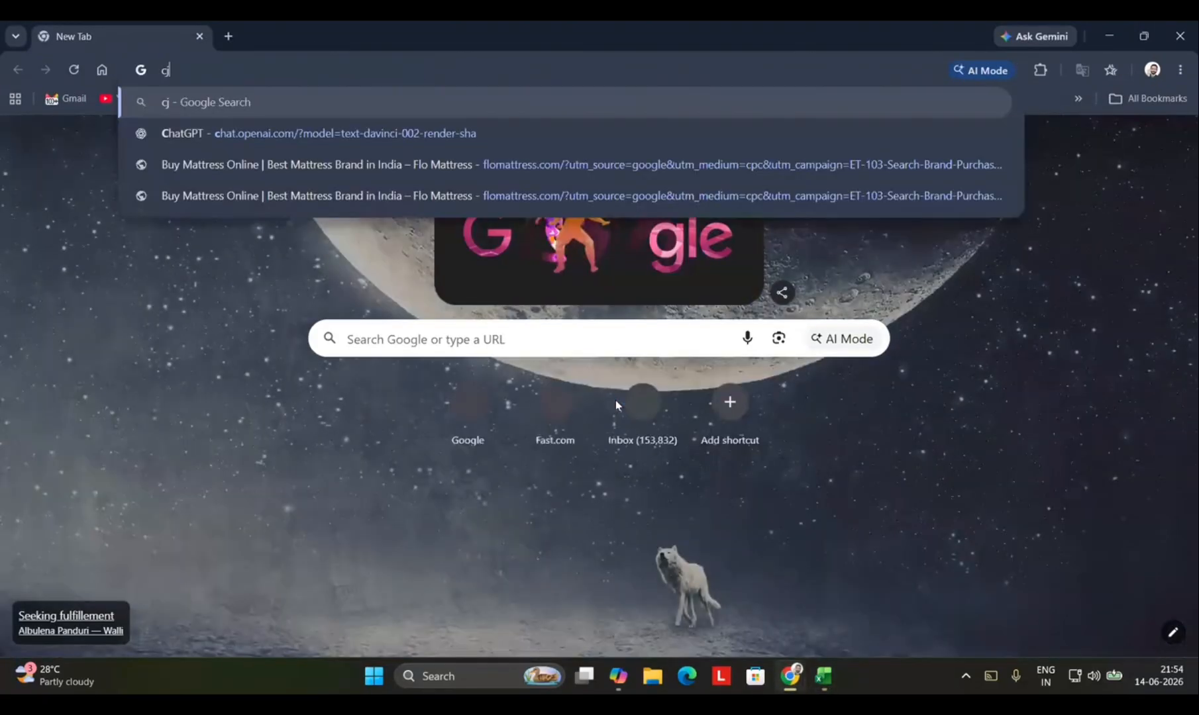
{"action": "key", "text": "BackSpace"}
{"action": "key", "text": "BackSpace"}
{"action": "type", "text": "ha"}
{"action": "key", "text": "Return"}
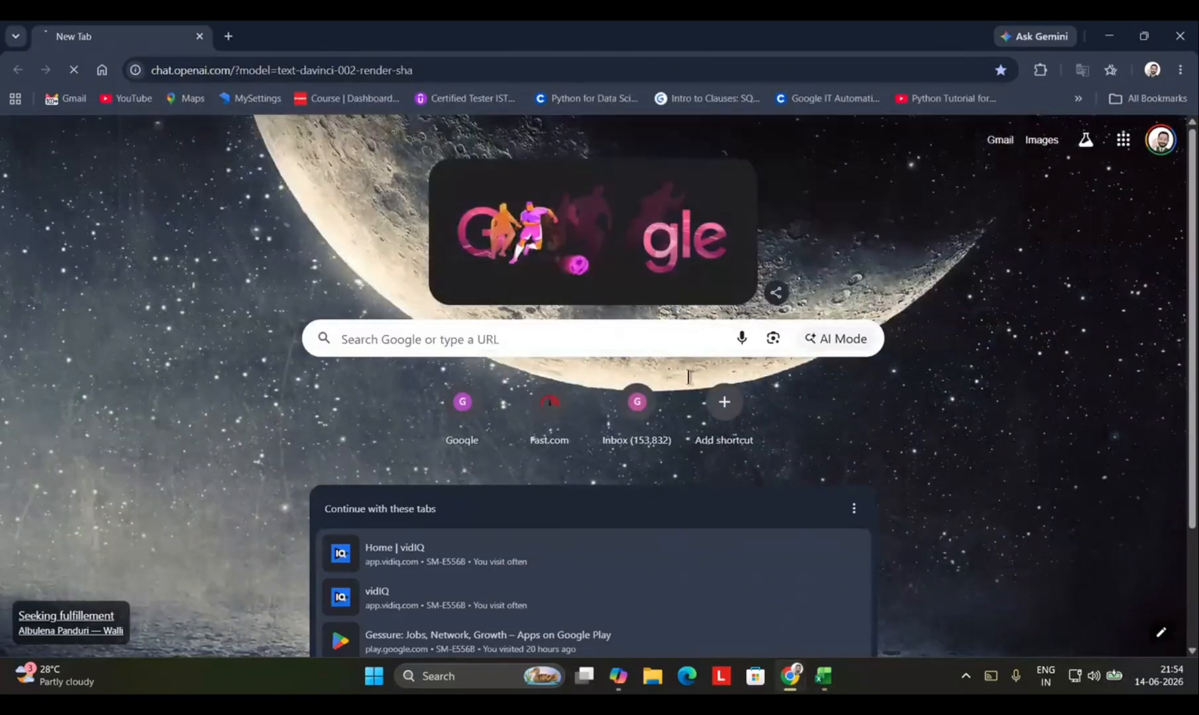
Ask ChatGPT for "lookup functions comparison" and collapse the chat history sidebar
{"action": "type", "text": "lookup dfu"}
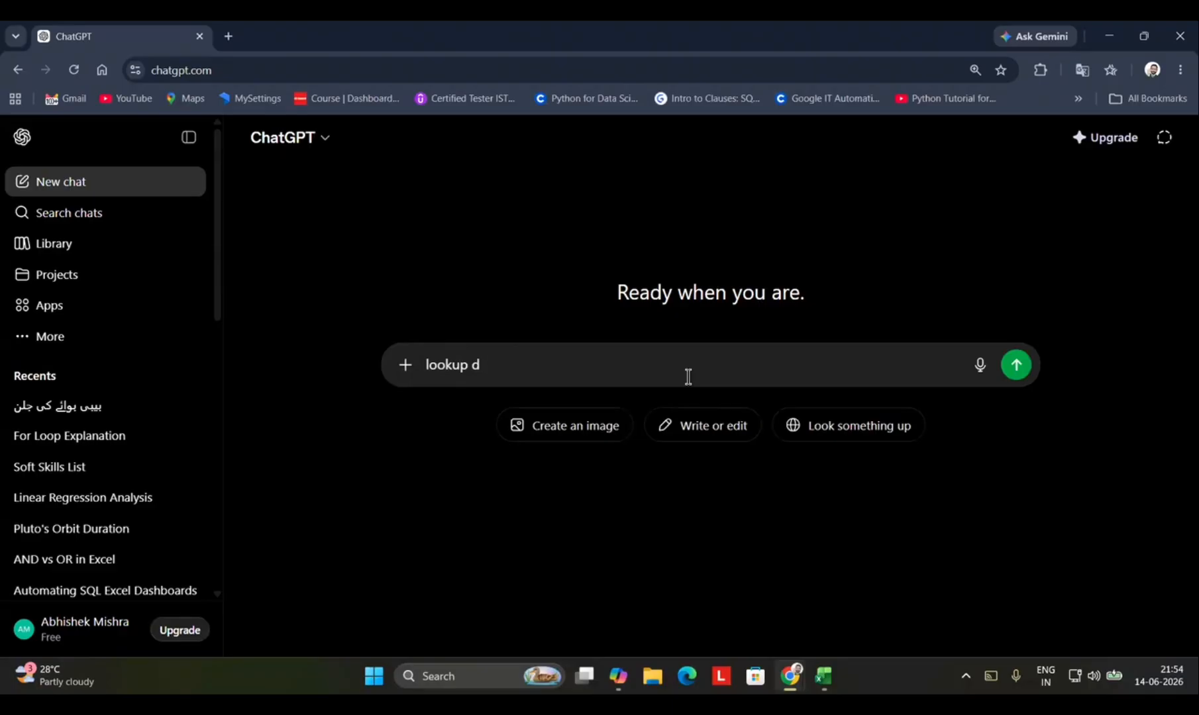
{"action": "key", "text": "BackSpace"}
{"action": "type", "text": "func"}
{"action": "type", "text": "c"}
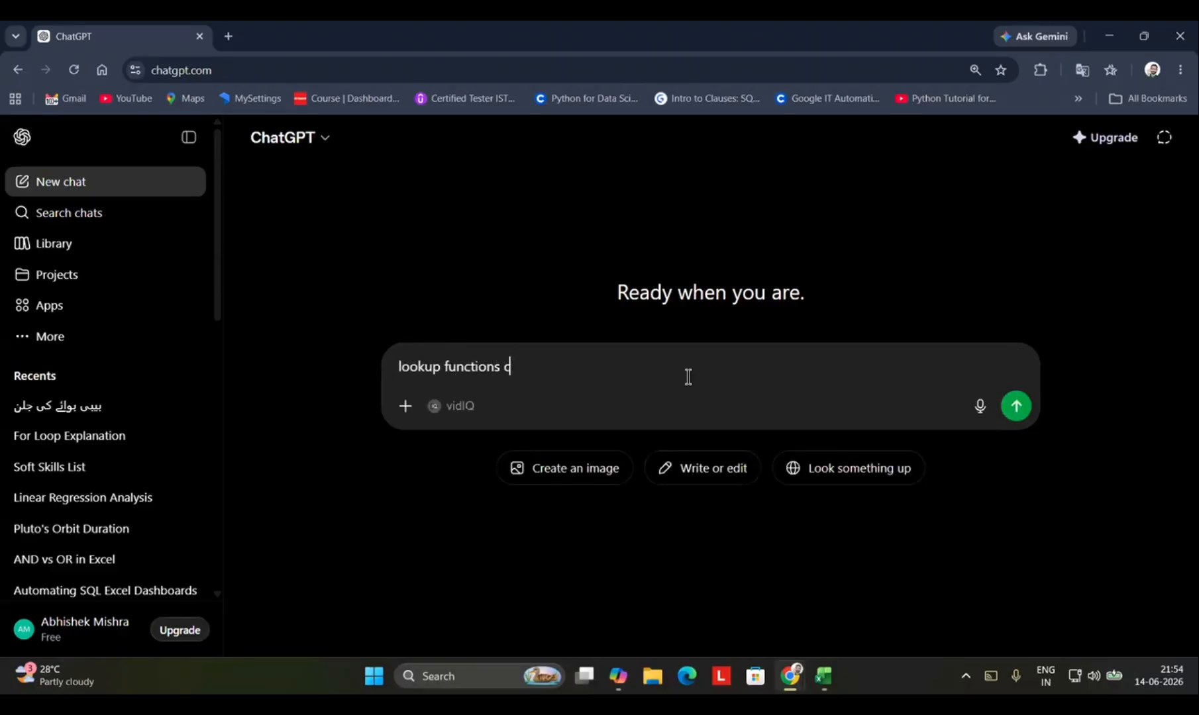
{"action": "type", "text": "omparison"}
{"action": "key", "text": "Return"}
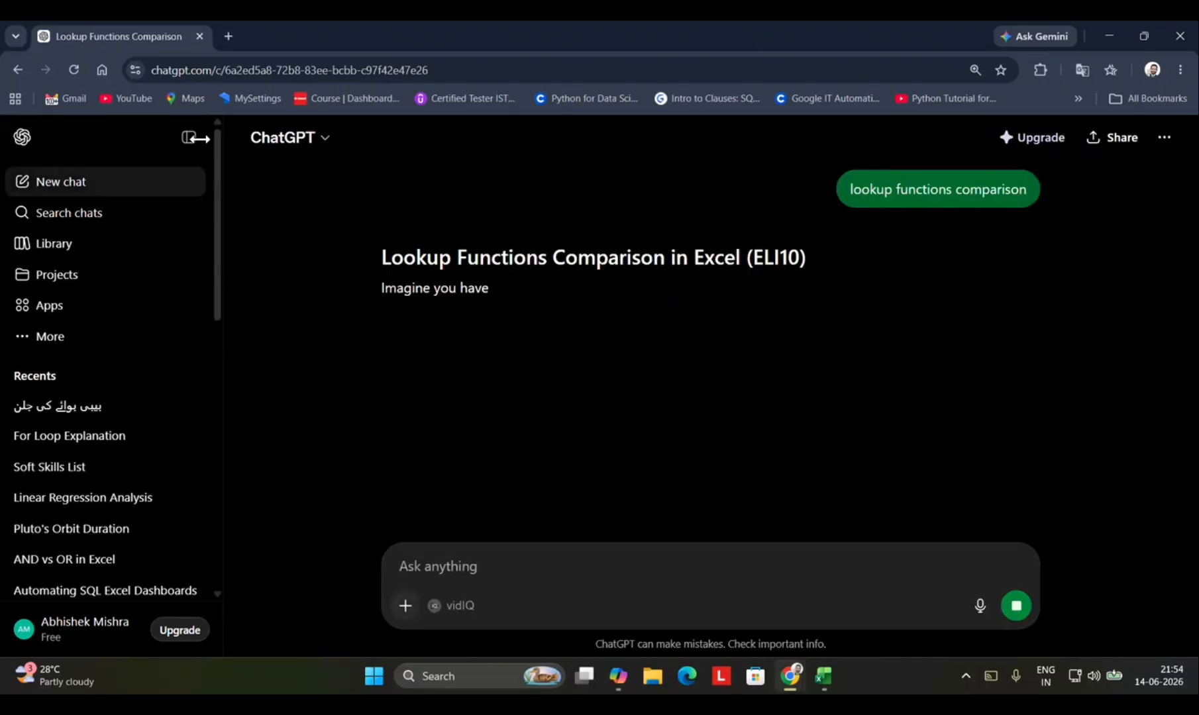
{"action": "left_click", "coordinate": [190, 139]}
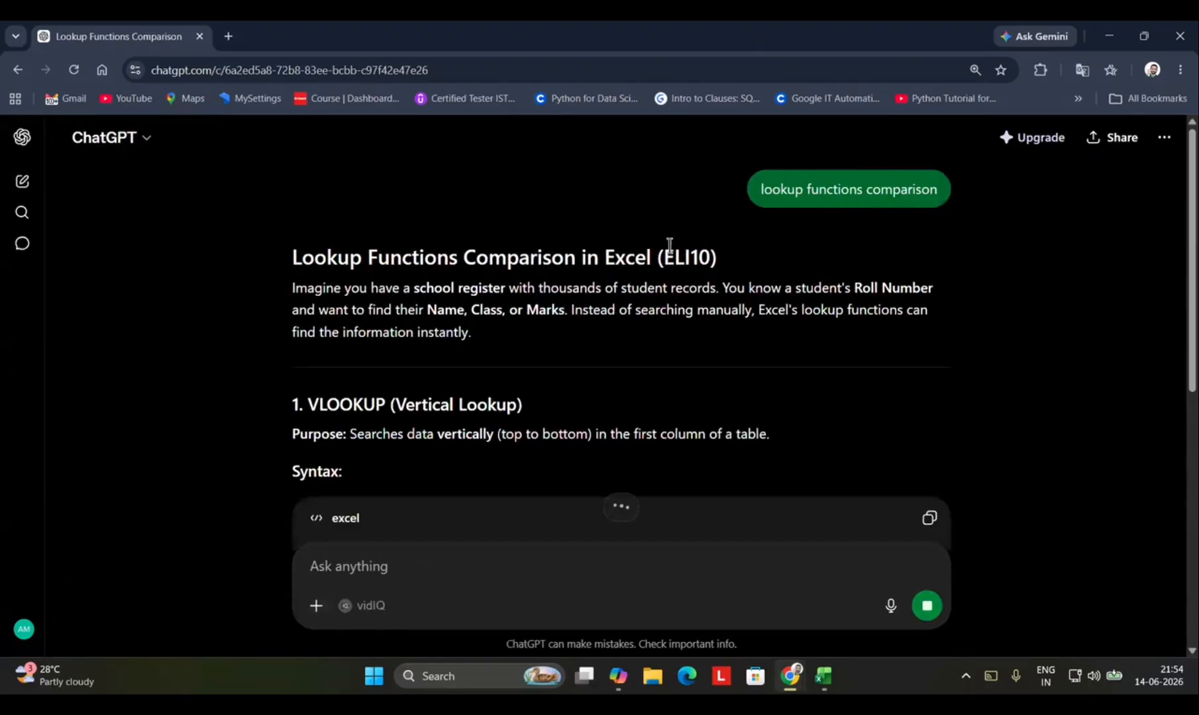
Read the VLOOKUP and HLOOKUP sections of the answer, including the example formulas, advantages and limitations
{"action": "left_click_drag", "start_coordinate": [662, 258], "coordinate": [718, 259]}
{"action": "scroll", "coordinate": [808, 417], "scroll_direction": "down", "scroll_amount": 4}
{"action": "scroll", "coordinate": [738, 316], "scroll_direction": "up", "scroll_amount": 4}
{"action": "left_click", "coordinate": [618, 360]}
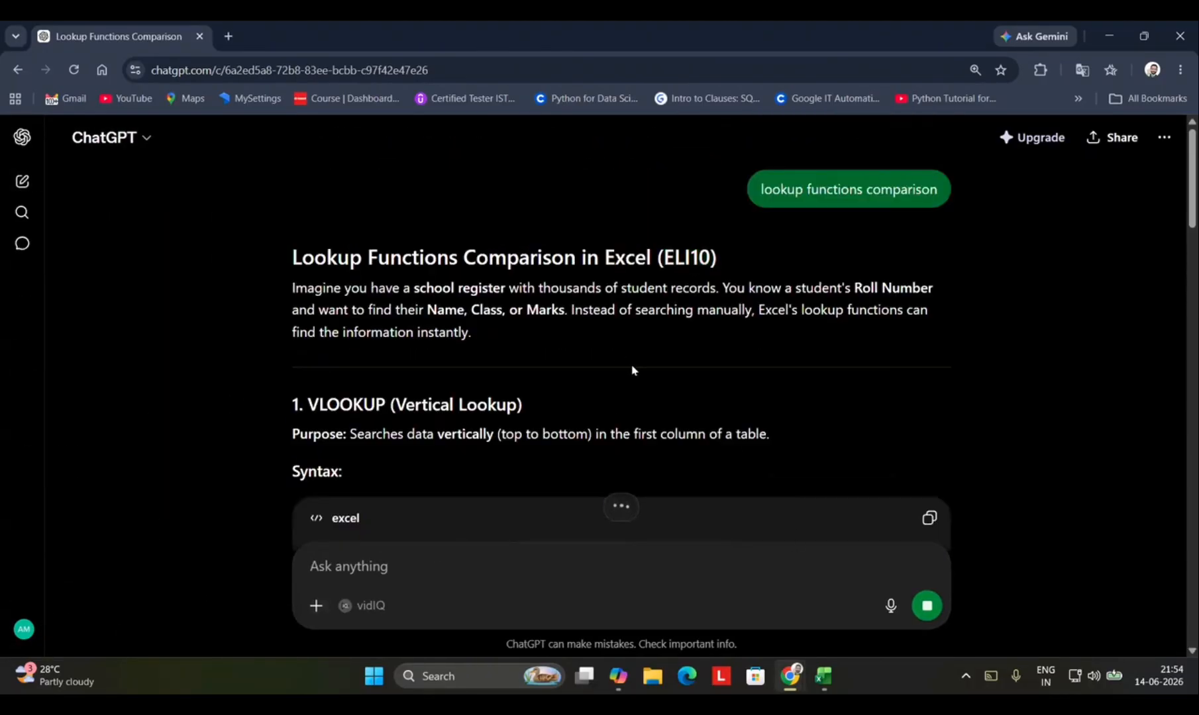
{"action": "scroll", "coordinate": [618, 358], "scroll_direction": "down", "scroll_amount": 3}
{"action": "scroll", "coordinate": [610, 366], "scroll_direction": "down", "scroll_amount": 5}
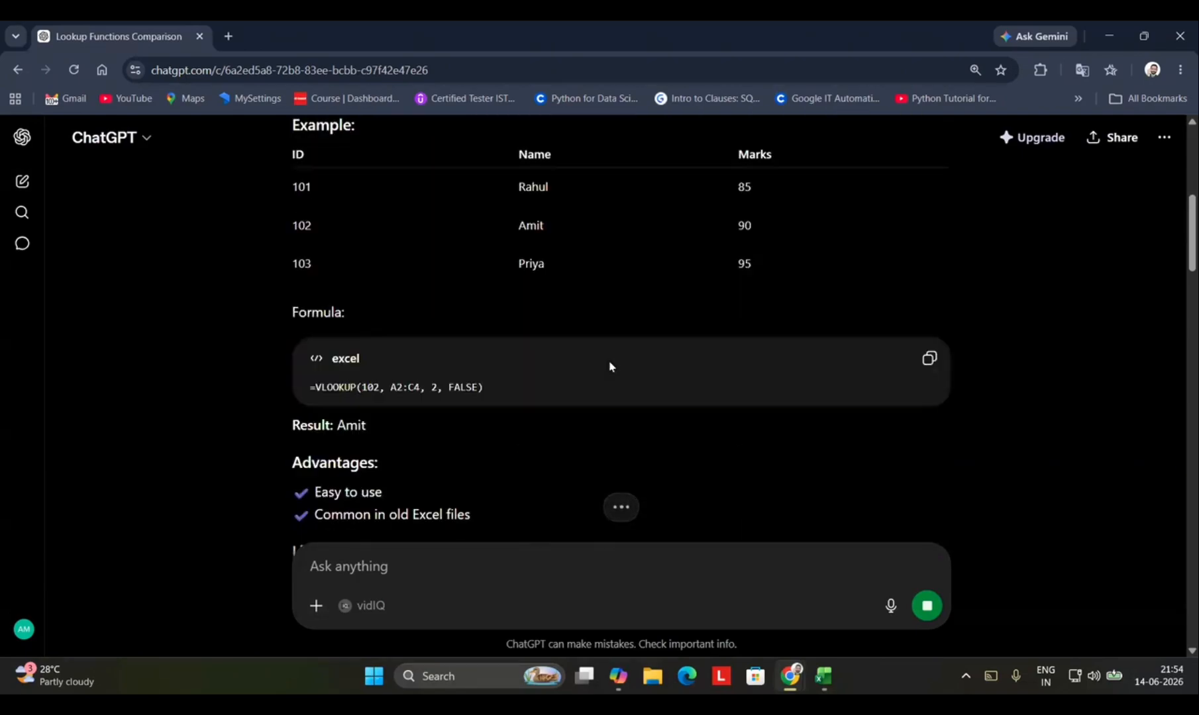
{"action": "left_click_drag", "start_coordinate": [308, 335], "coordinate": [548, 365]}
{"action": "left_click", "coordinate": [789, 373]}
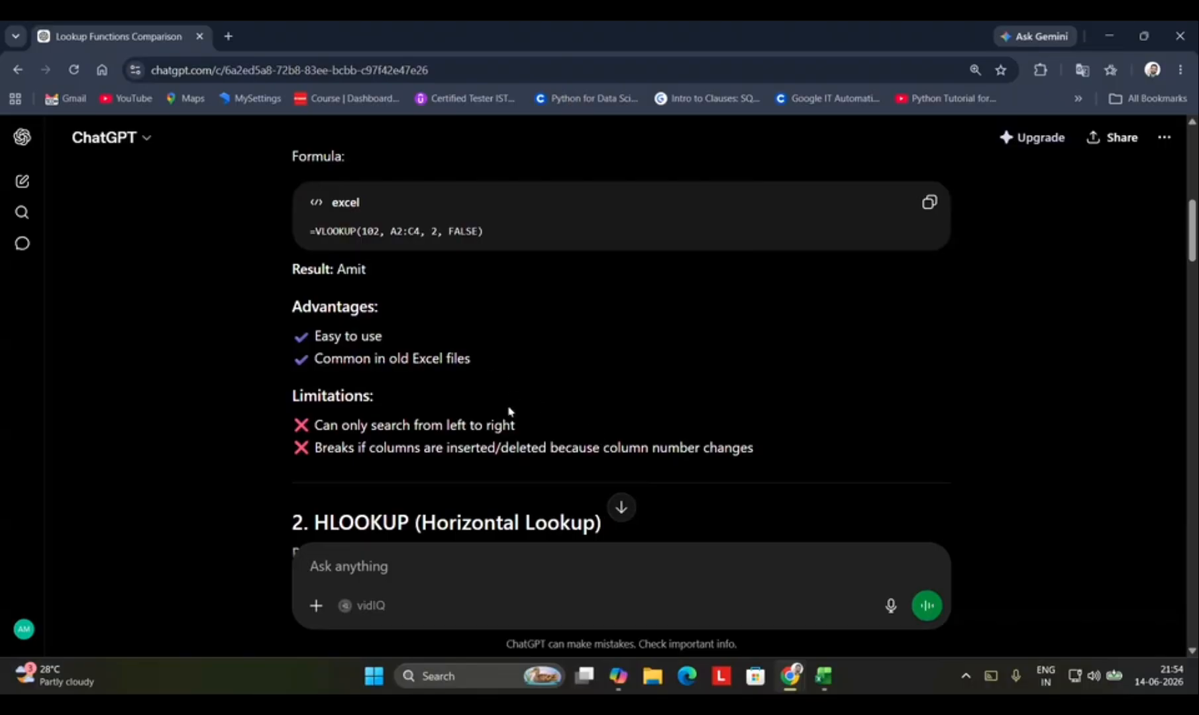
{"action": "triple_click", "coordinate": [650, 427]}
{"action": "left_click", "coordinate": [670, 409]}
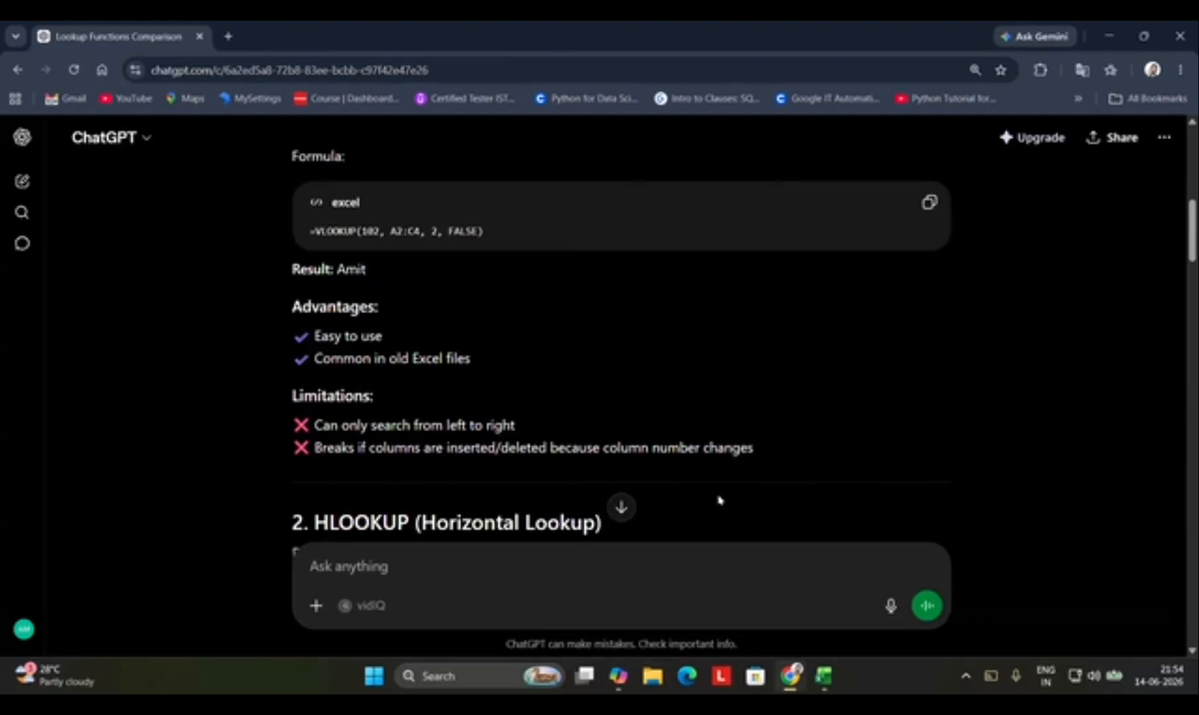
{"action": "scroll", "coordinate": [720, 500], "scroll_direction": "down", "scroll_amount": 8}
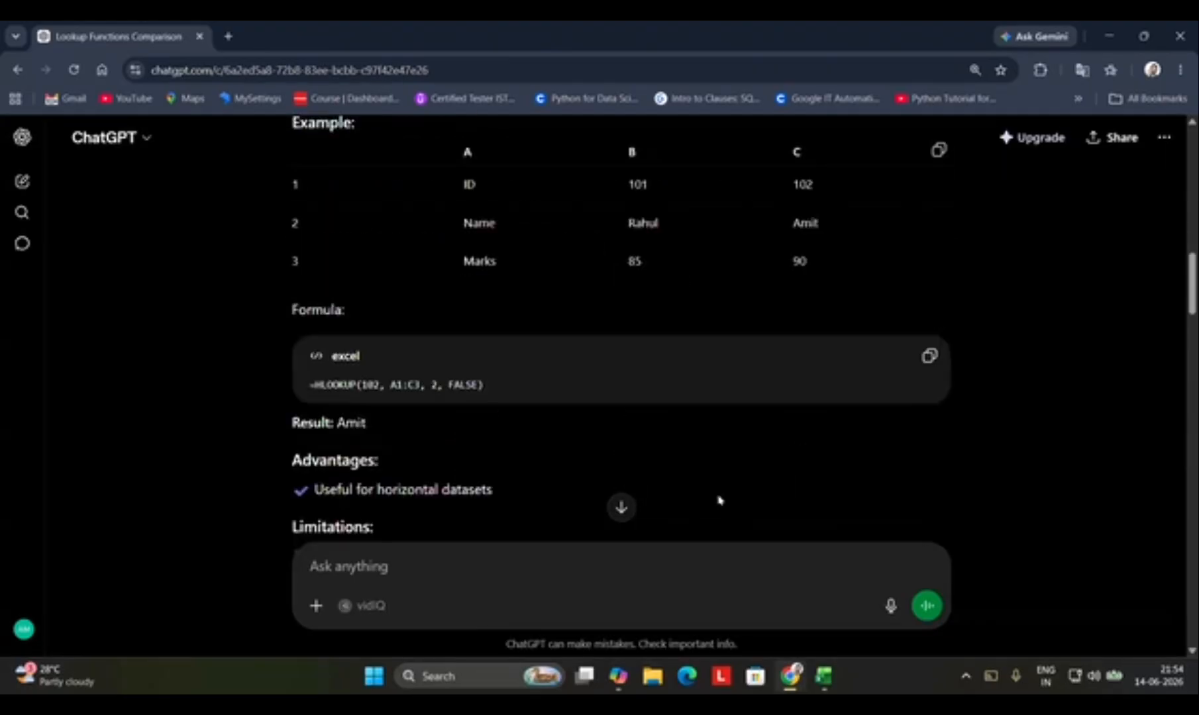
Review the advantages and limitations listed for HLOOKUP, highlighting the individual points
{"action": "left_click_drag", "start_coordinate": [353, 336], "coordinate": [568, 339]}
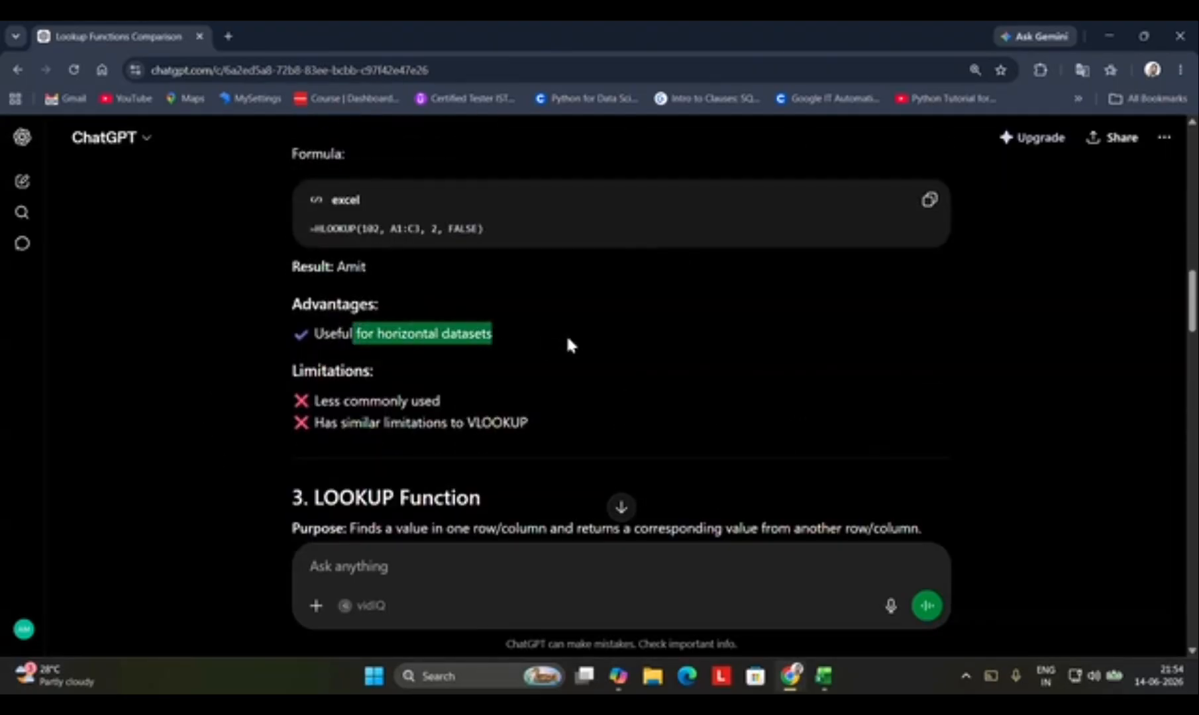
{"action": "left_click", "coordinate": [498, 417]}
{"action": "left_click_drag", "start_coordinate": [503, 410], "coordinate": [294, 401]}
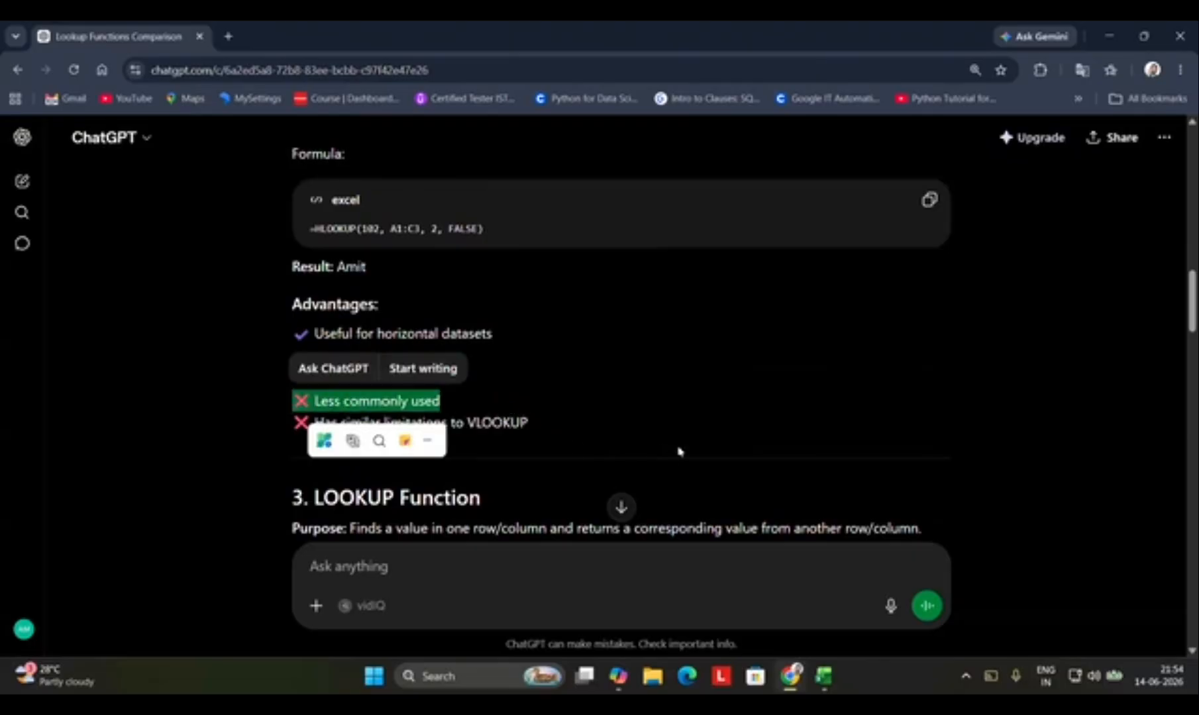
{"action": "left_click", "coordinate": [435, 415]}
{"action": "left_click_drag", "start_coordinate": [438, 402], "coordinate": [311, 401]}
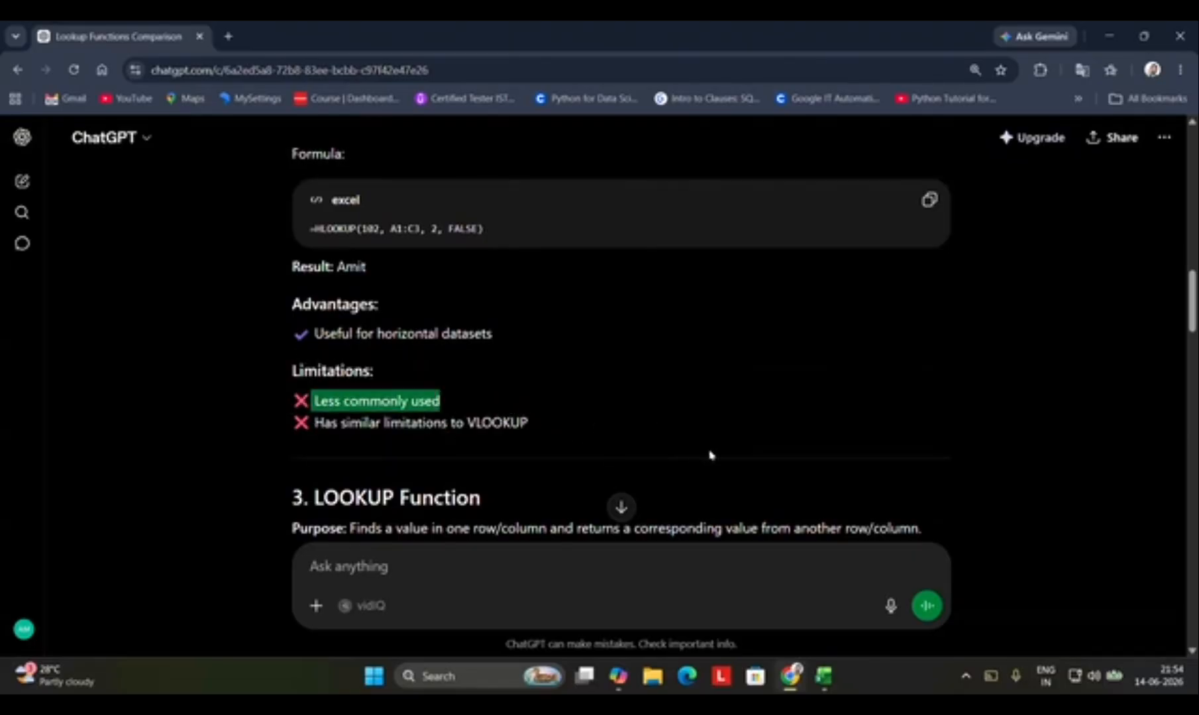
{"action": "left_click", "coordinate": [715, 455]}
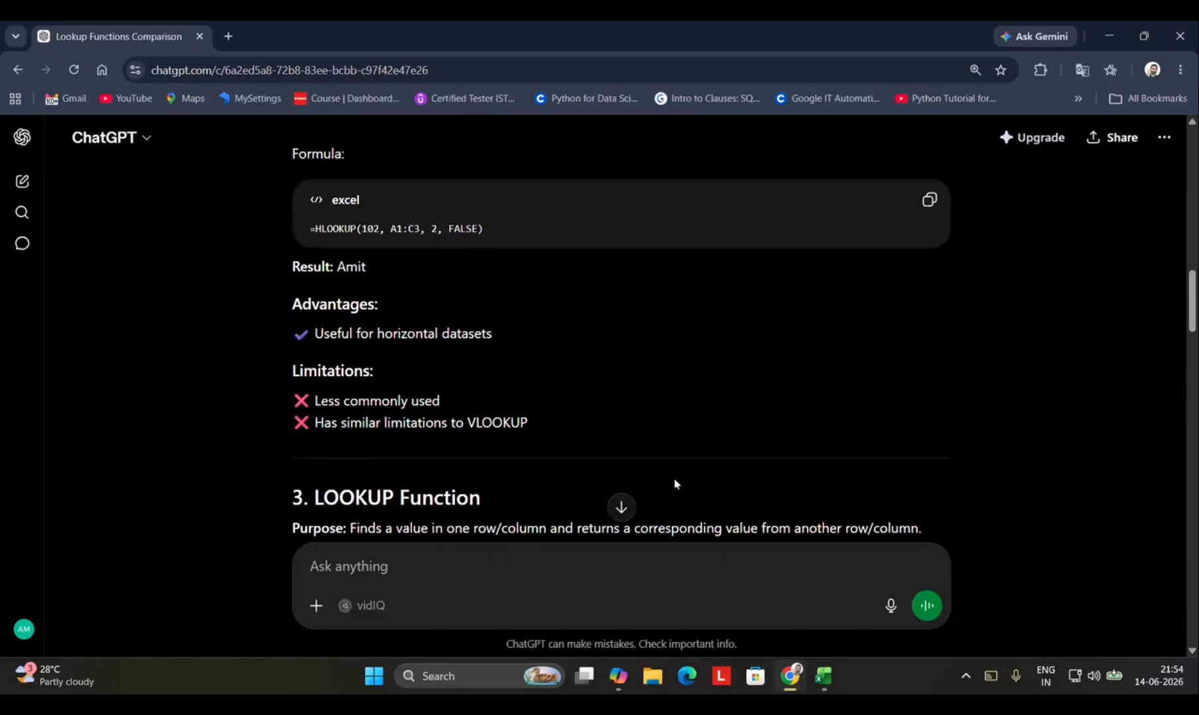
Read the LOOKUP and INDEX + MATCH sections, including their example formulas, advantages and limitations
{"action": "scroll", "coordinate": [675, 485], "scroll_direction": "down", "scroll_amount": 6}
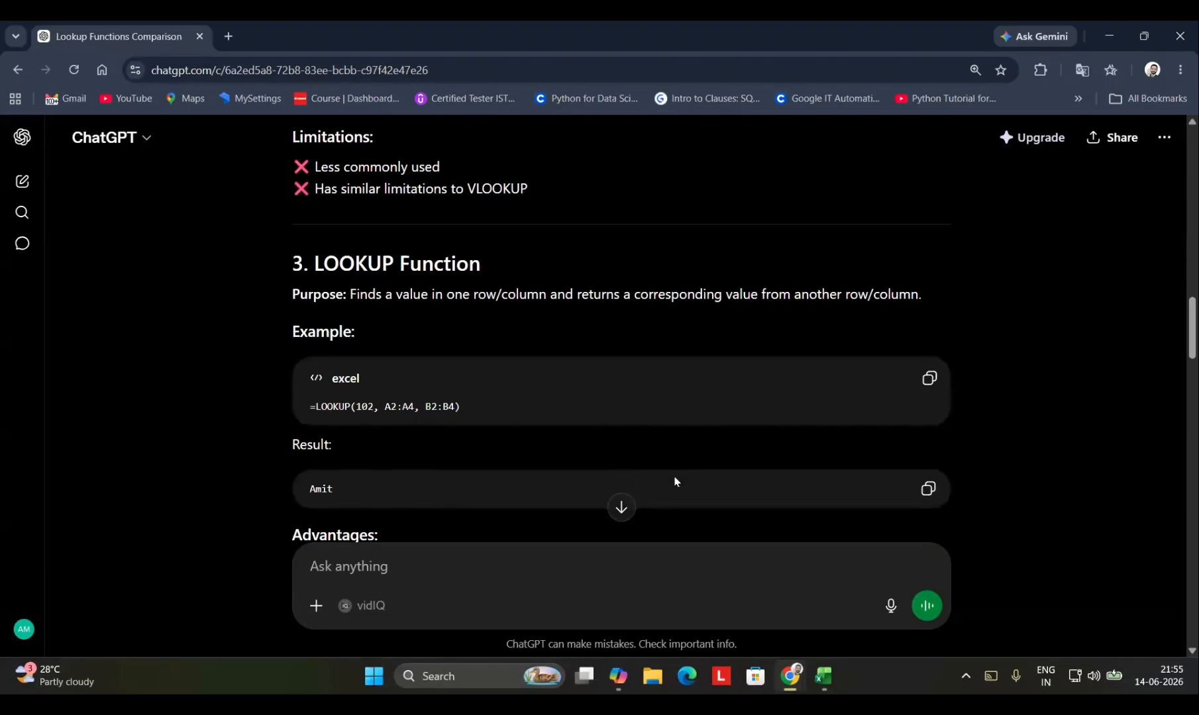
{"action": "scroll", "coordinate": [731, 436], "scroll_direction": "down", "scroll_amount": 5}
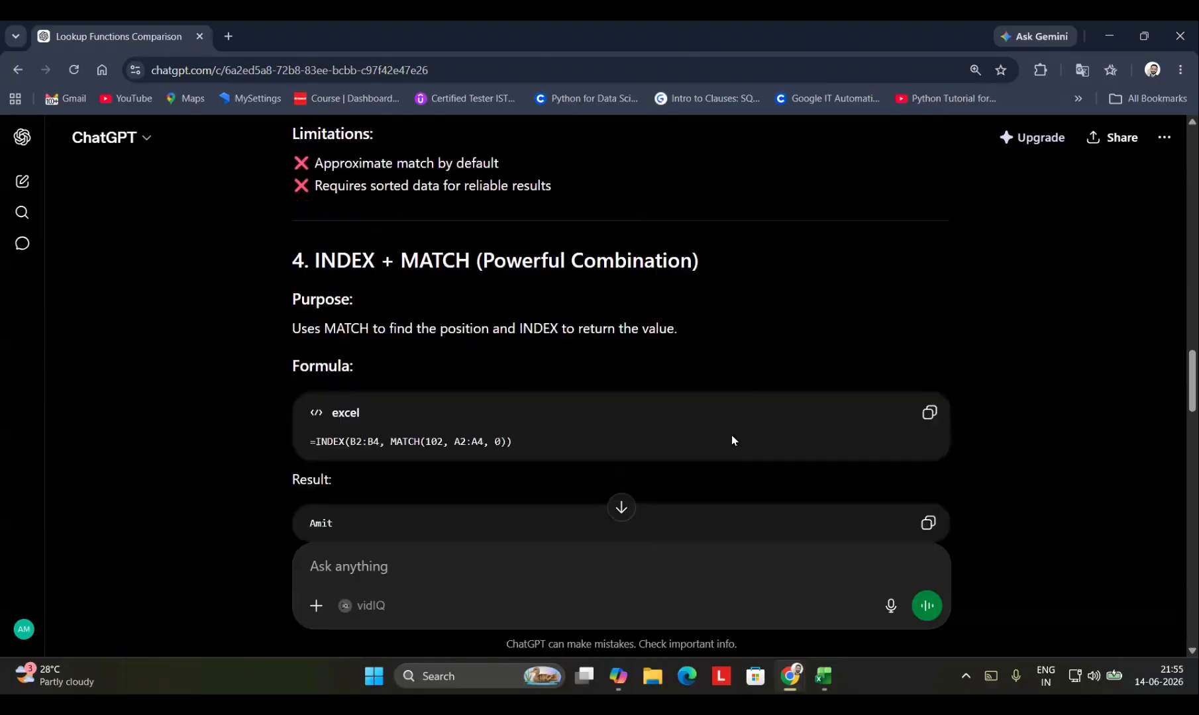
{"action": "scroll", "coordinate": [810, 260], "scroll_direction": "up", "scroll_amount": 1}
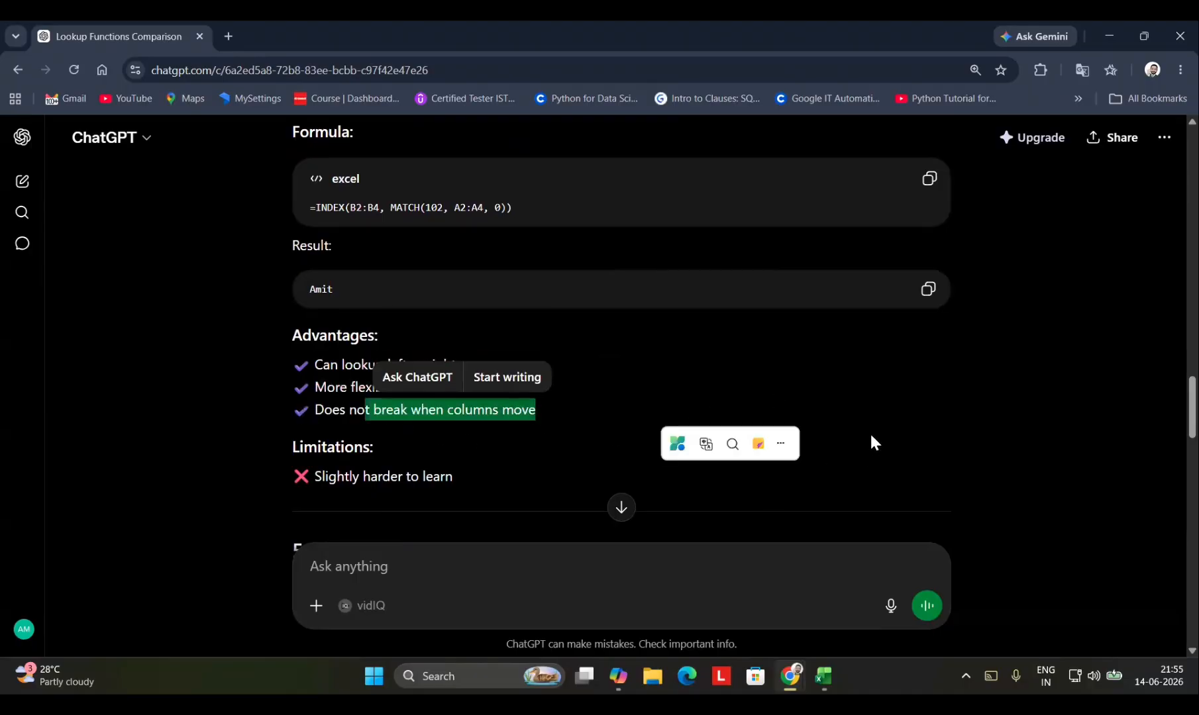
{"action": "scroll", "coordinate": [871, 437], "scroll_direction": "down", "scroll_amount": 4}
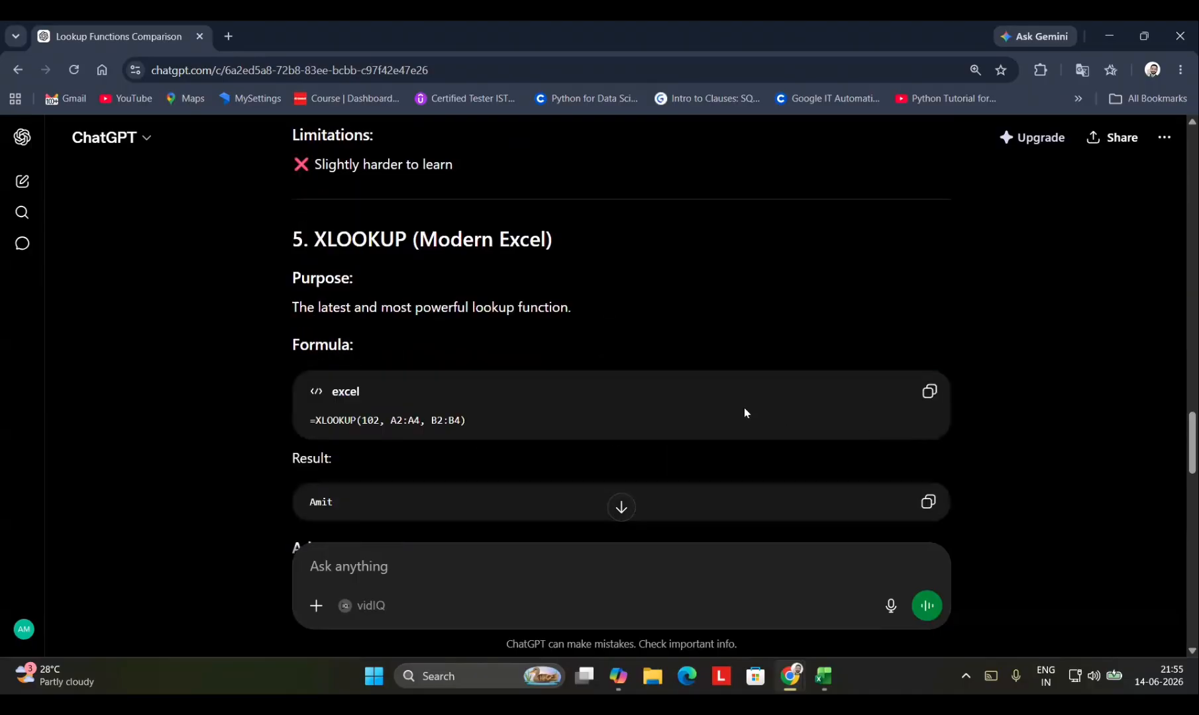
{"action": "scroll", "coordinate": [748, 413], "scroll_direction": "up", "scroll_amount": 1}
{"action": "left_click_drag", "start_coordinate": [580, 250], "coordinate": [363, 244]}
{"action": "left_click", "coordinate": [931, 310]}
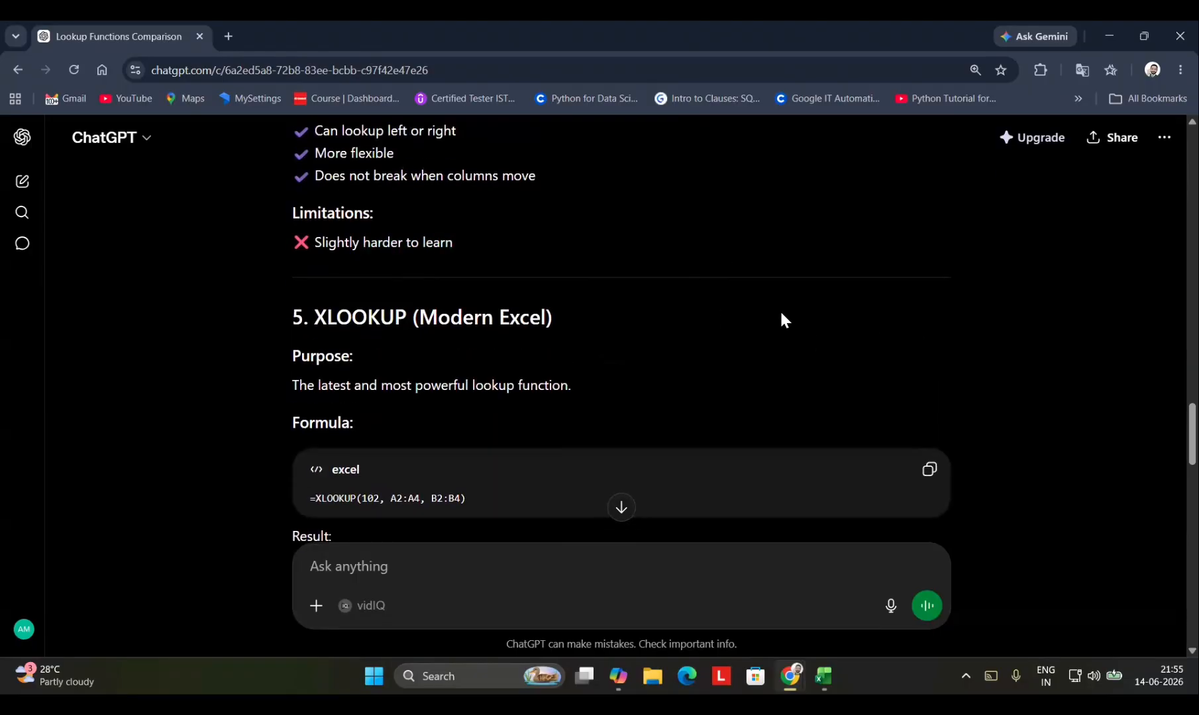
Read the XLOOKUP section's purpose, formulas, advantages and limitations, and examine the comparison table of the five lookup methods
{"action": "left_click_drag", "start_coordinate": [320, 386], "coordinate": [530, 386]}
{"action": "left_click", "coordinate": [786, 369]}
{"action": "scroll", "coordinate": [787, 367], "scroll_direction": "down", "scroll_amount": 3}
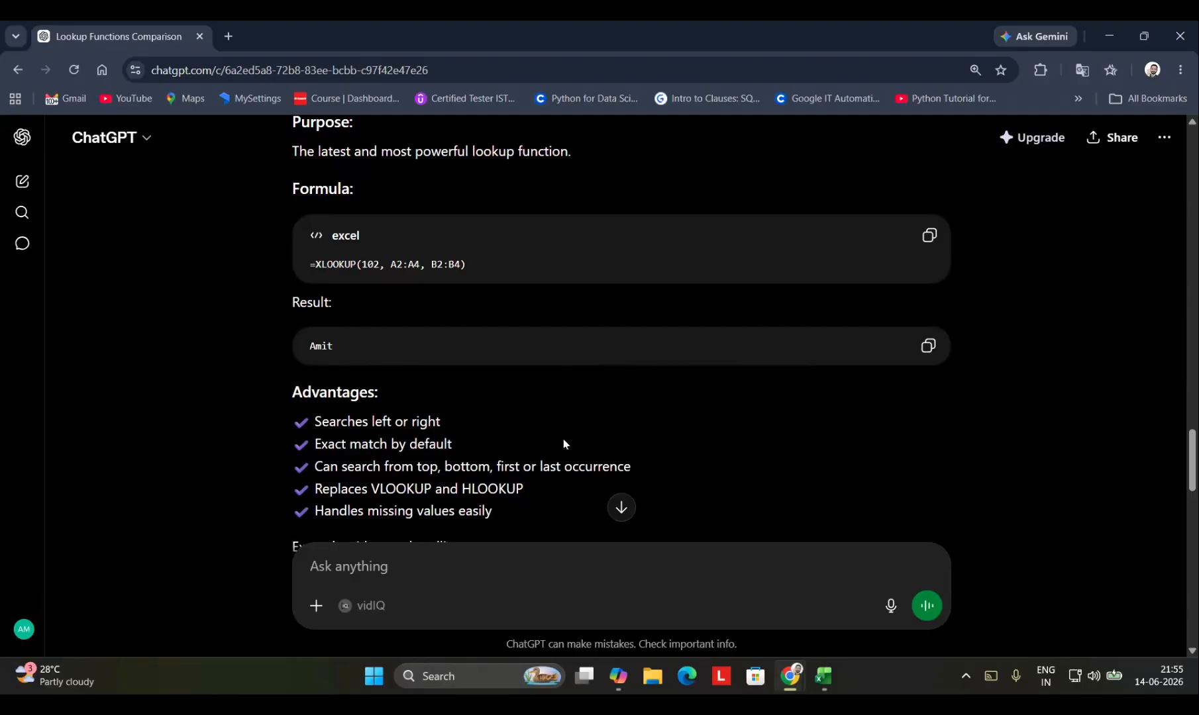
{"action": "scroll", "coordinate": [576, 441], "scroll_direction": "down", "scroll_amount": 4}
{"action": "scroll", "coordinate": [523, 417], "scroll_direction": "down", "scroll_amount": 4}
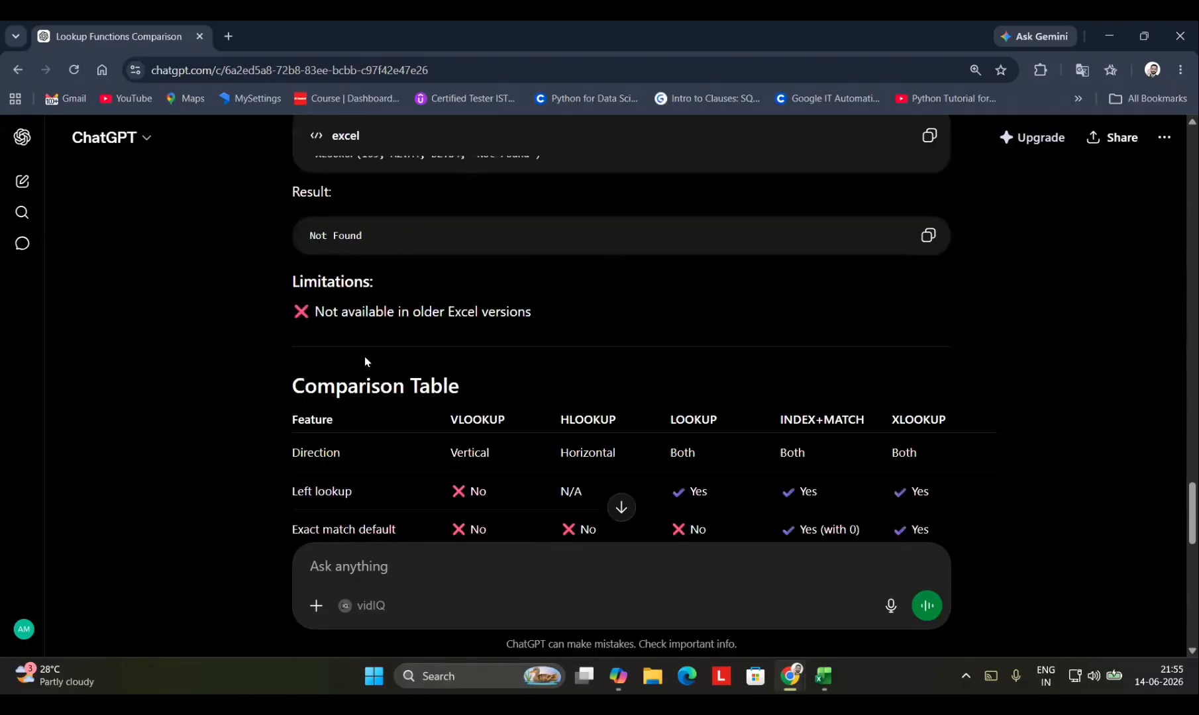
{"action": "left_click_drag", "start_coordinate": [316, 311], "coordinate": [755, 332]}
{"action": "left_click", "coordinate": [873, 315]}
{"action": "scroll", "coordinate": [1067, 473], "scroll_direction": "down", "scroll_amount": 2}
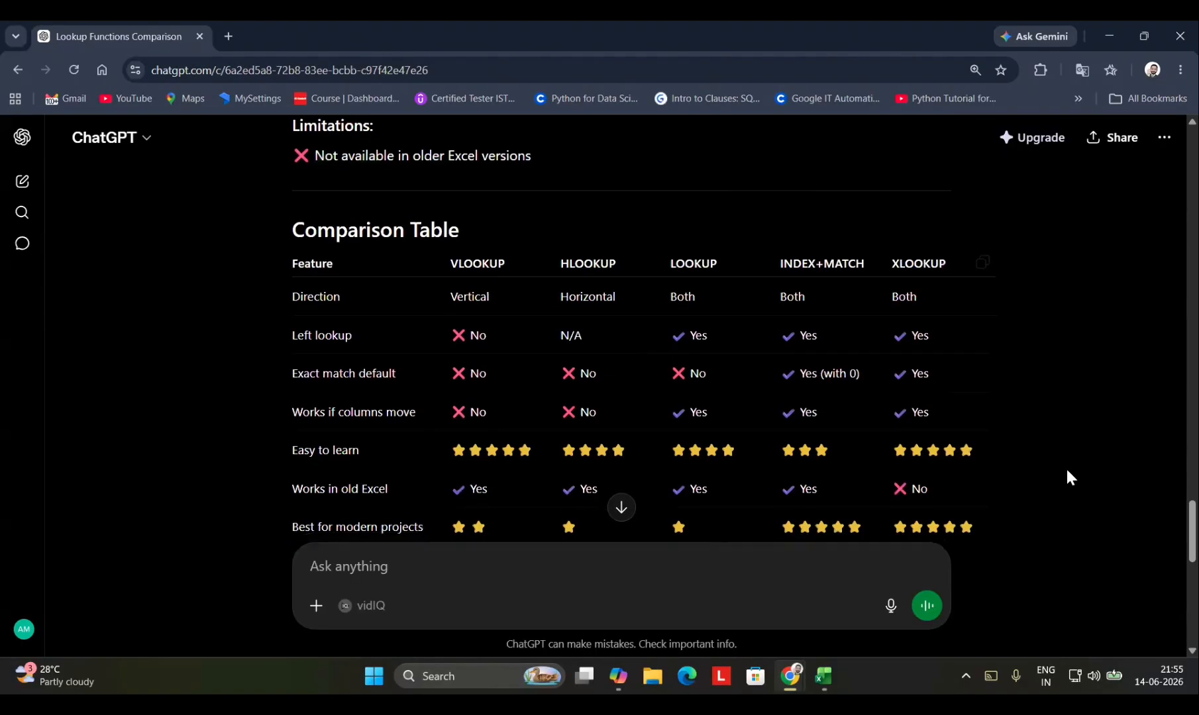
{"action": "scroll", "coordinate": [1065, 467], "scroll_direction": "down", "scroll_amount": 1}
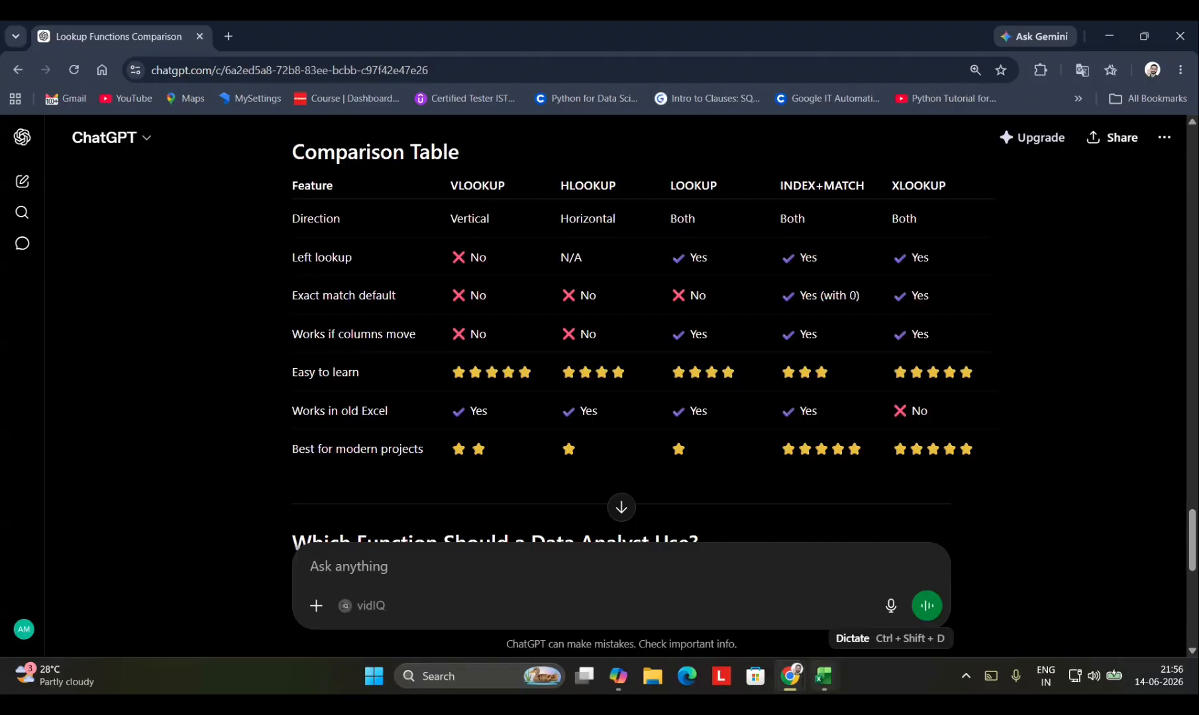
Switch to the Week_1 workbook in Excel, check the account and product information, and return to the vlookup sheet
{"action": "left_click", "coordinate": [823, 676]}
{"action": "left_click", "coordinate": [765, 618]}
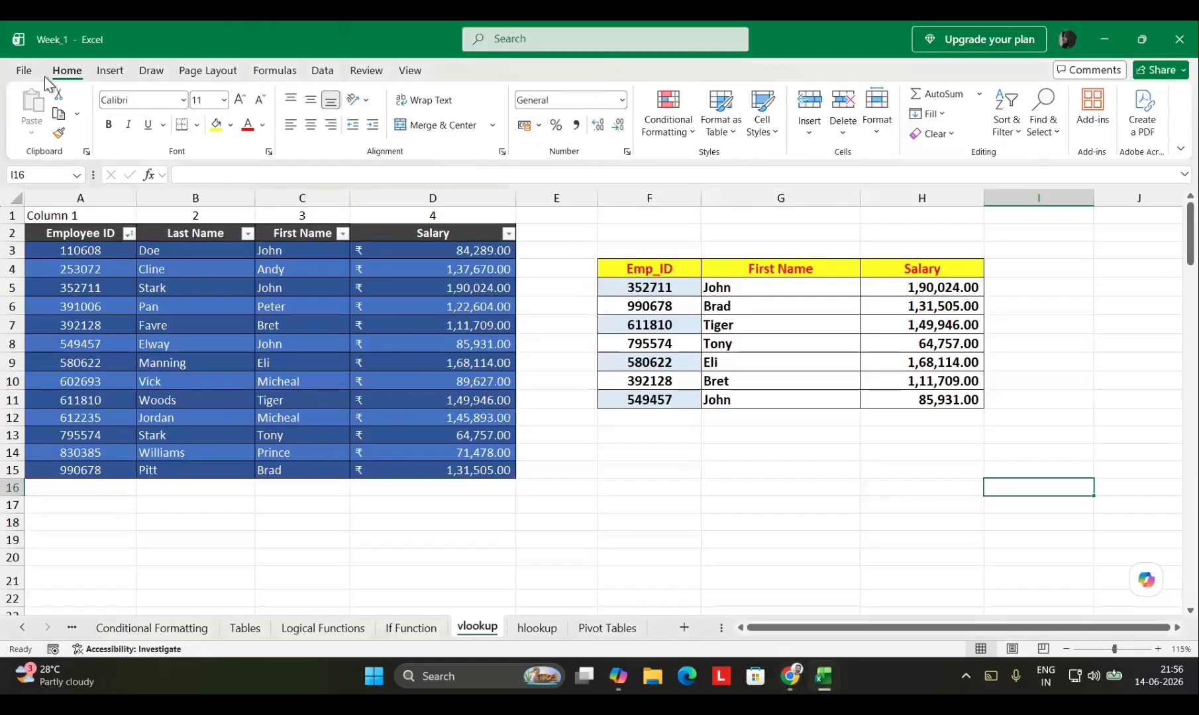
{"action": "left_click", "coordinate": [24, 73]}
{"action": "left_click", "coordinate": [47, 599]}
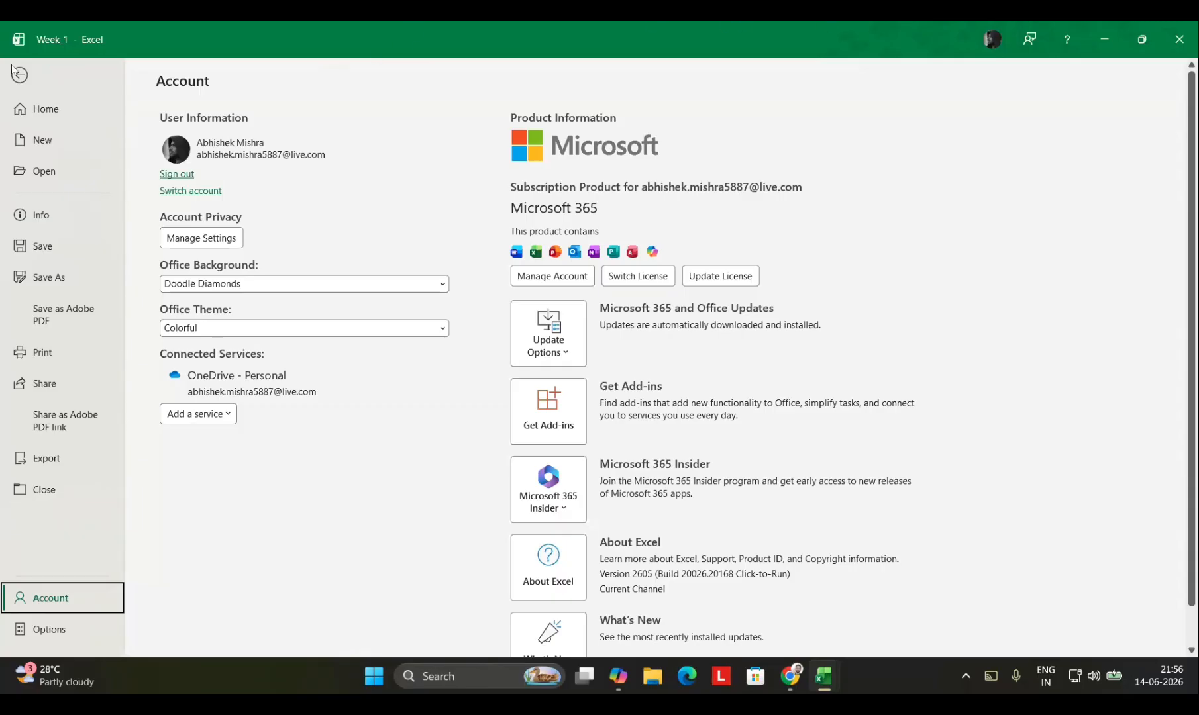
{"action": "left_click", "coordinate": [46, 91]}
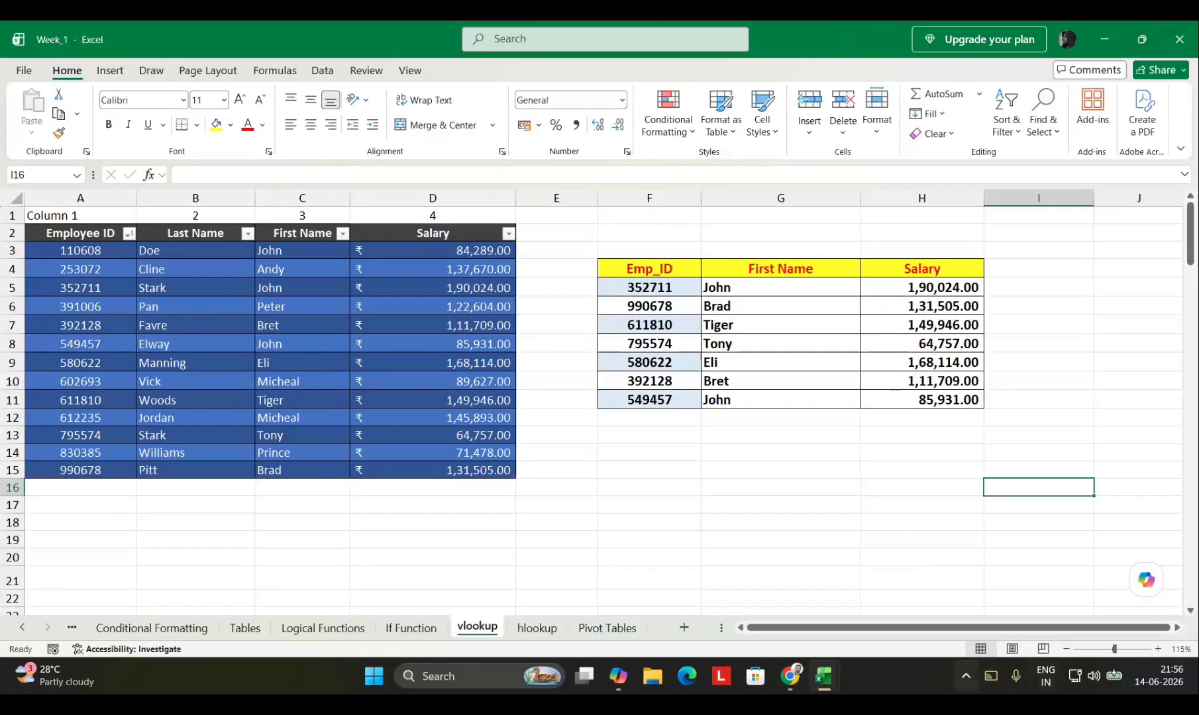
Open Windows Security, start a quick scan under virus and threat protection, and close the window
{"action": "left_click", "coordinate": [965, 676]}
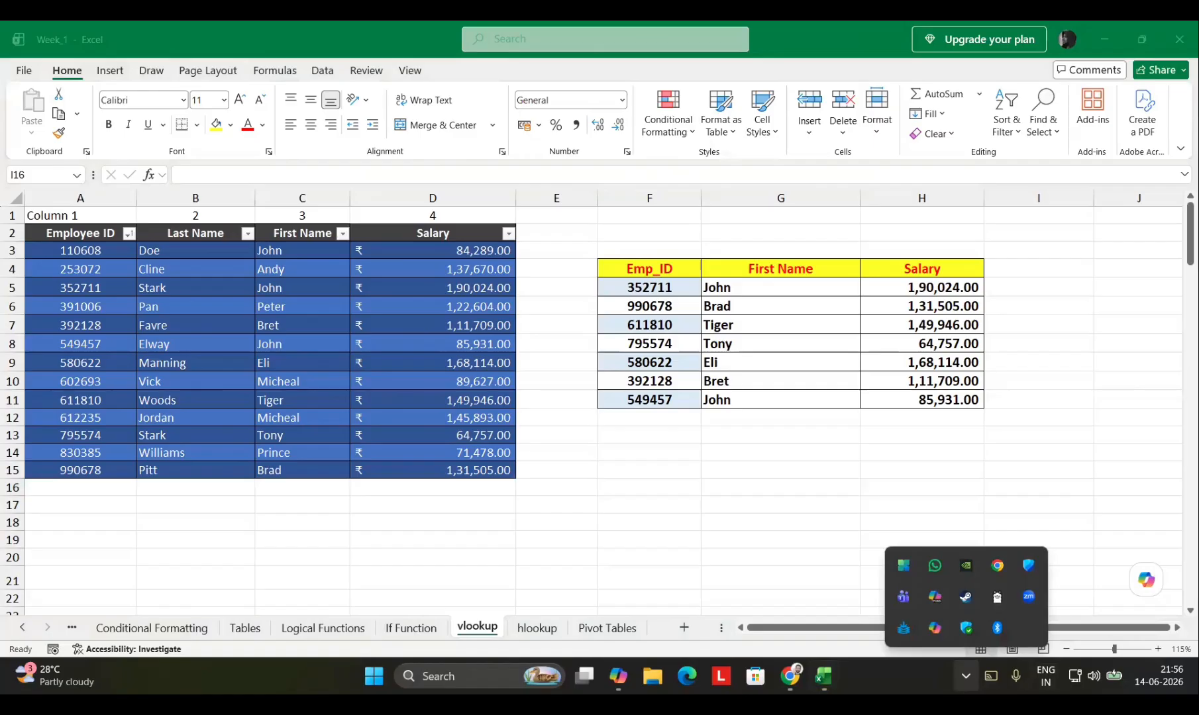
{"action": "left_click", "coordinate": [966, 627]}
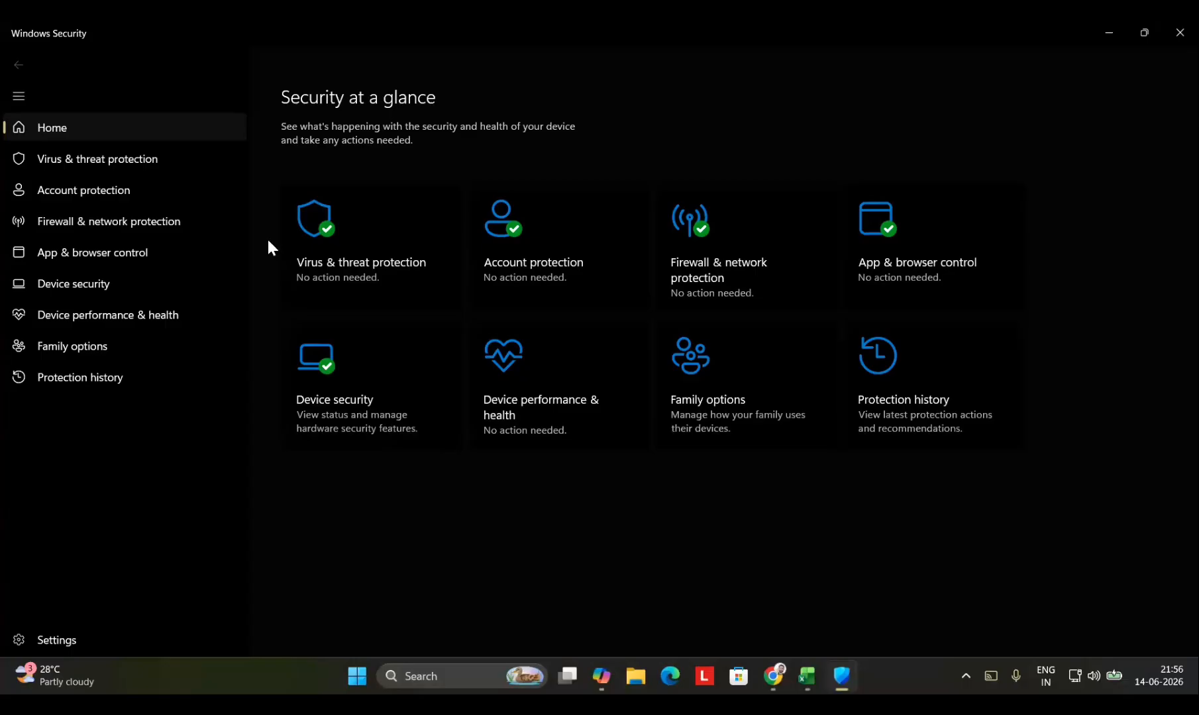
{"action": "left_click", "coordinate": [163, 165]}
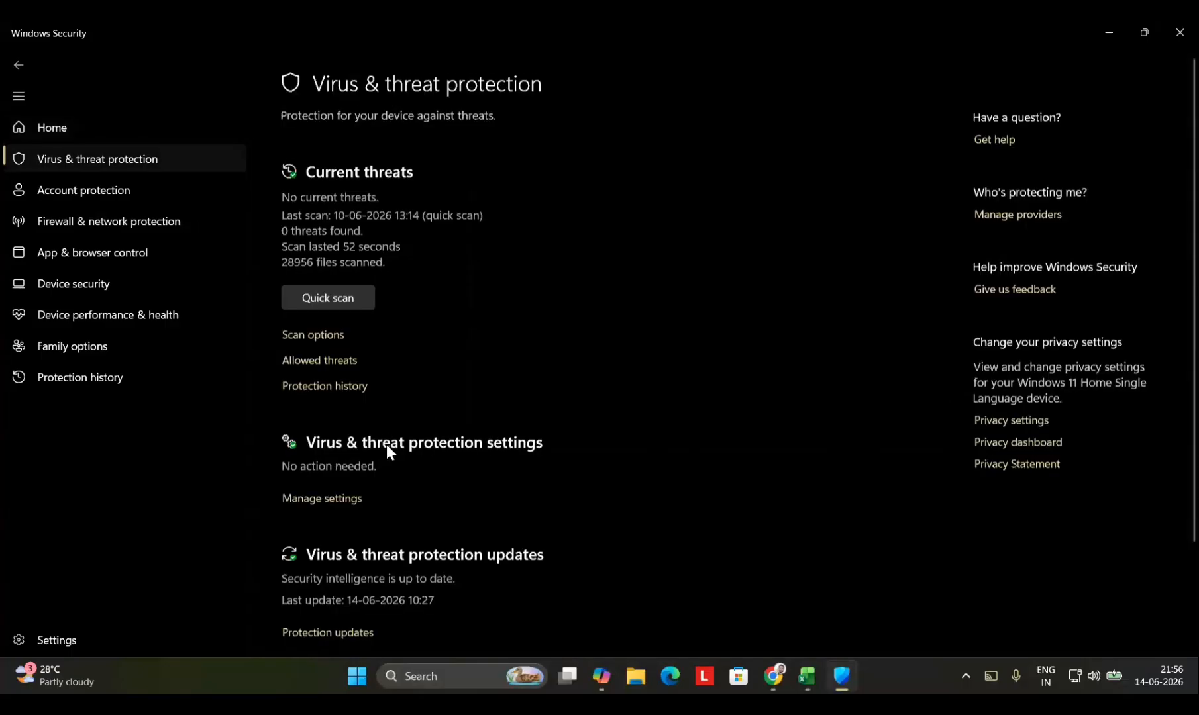
{"action": "left_click", "coordinate": [347, 294]}
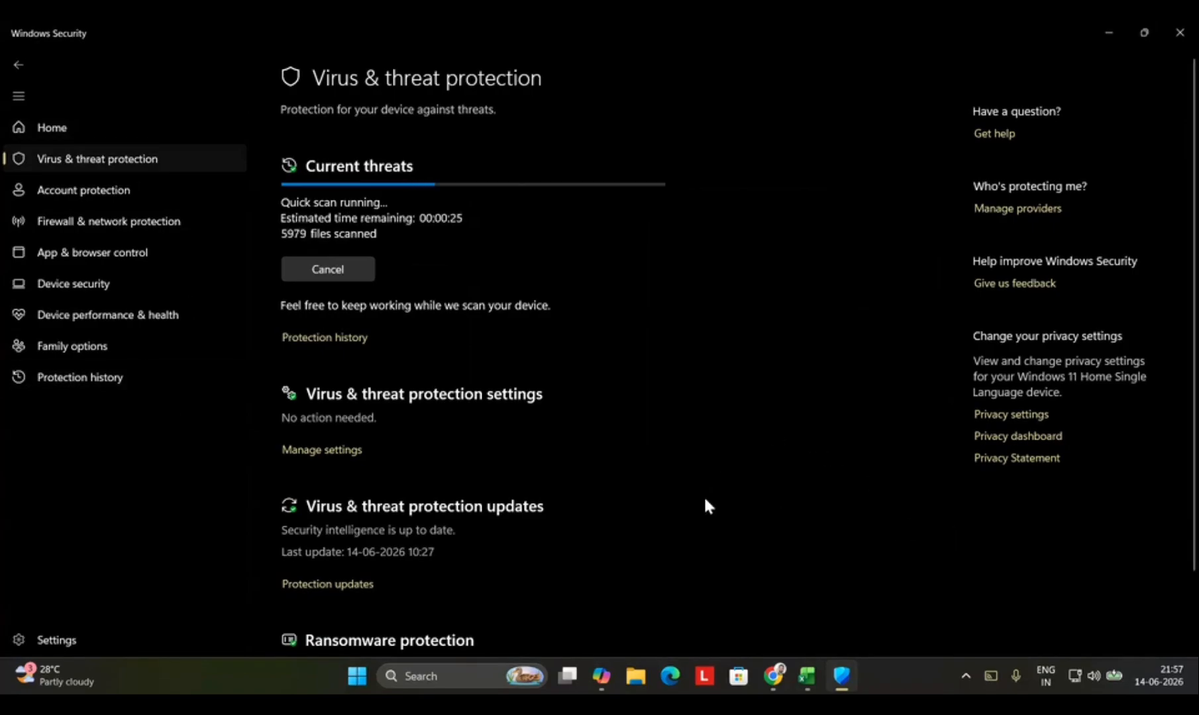
{"action": "scroll", "coordinate": [628, 489], "scroll_direction": "down", "scroll_amount": 2}
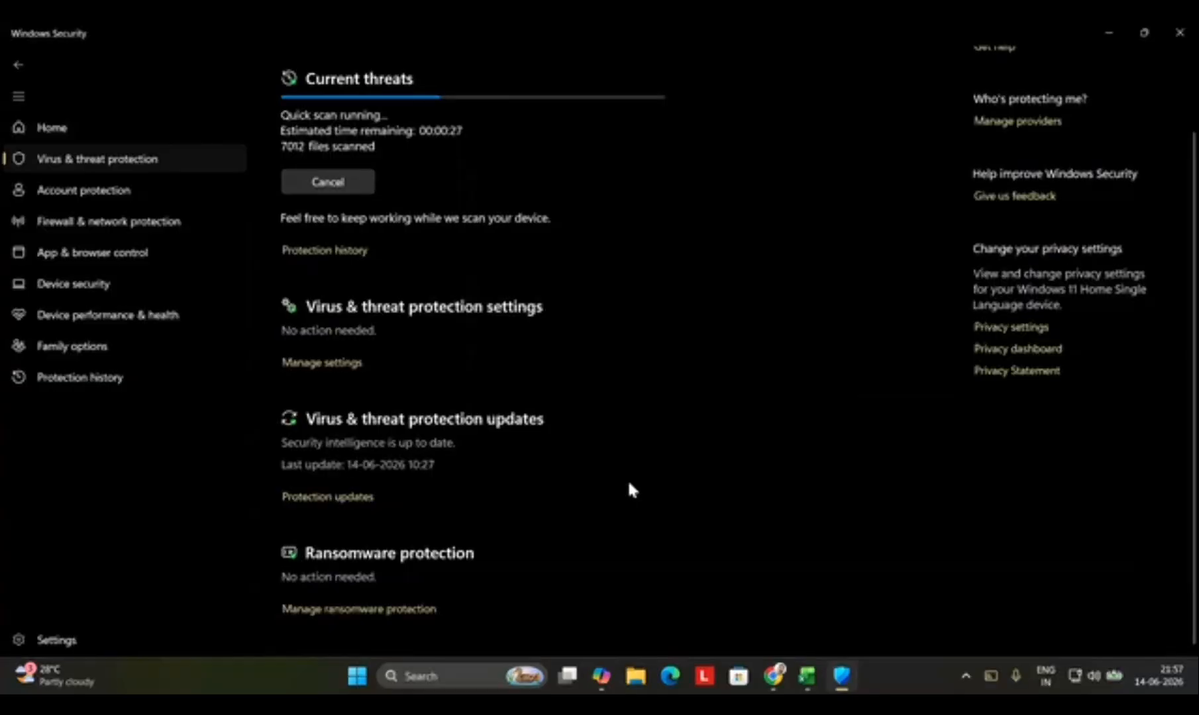
{"action": "scroll", "coordinate": [629, 484], "scroll_direction": "up", "scroll_amount": 3}
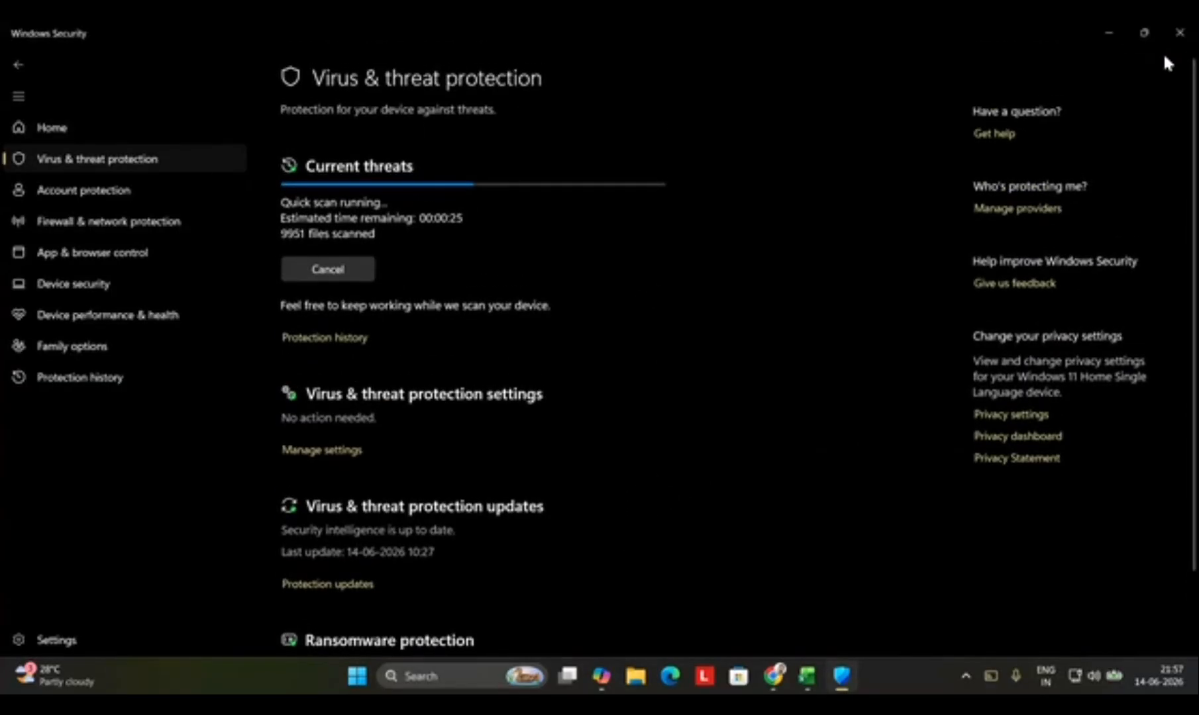
{"action": "left_click", "coordinate": [1180, 33]}
{"action": "left_click", "coordinate": [812, 417]}
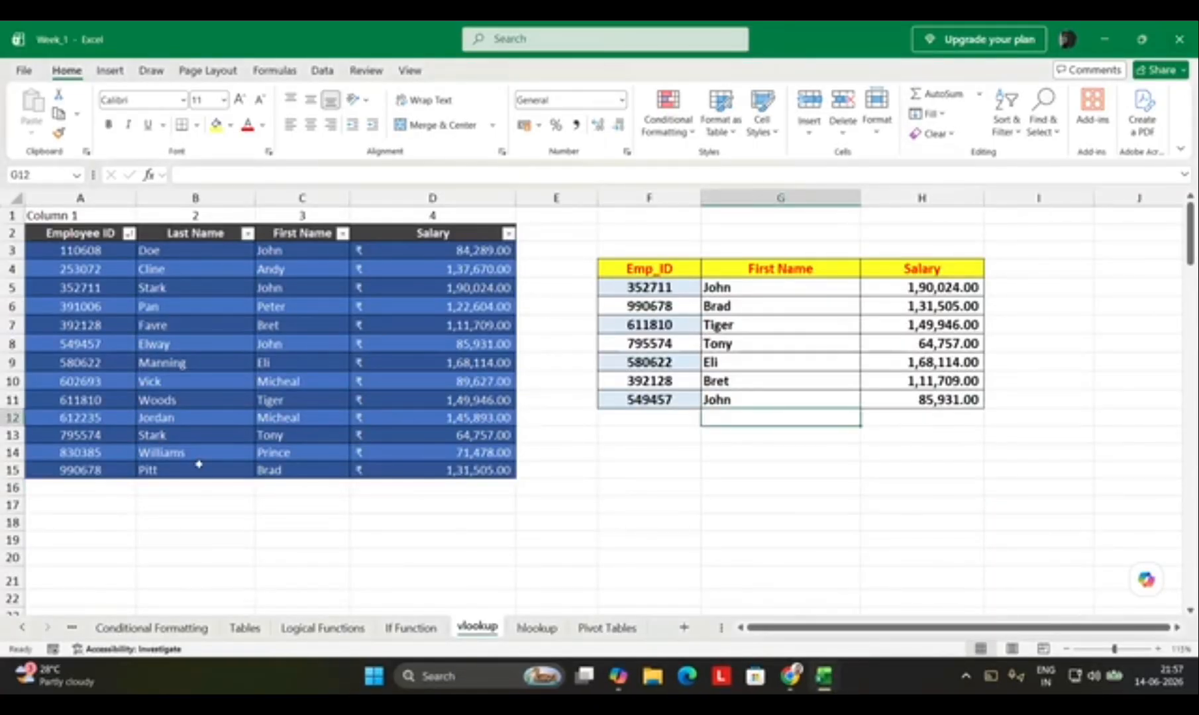
{"action": "left_click", "coordinate": [646, 471]}
{"action": "left_click", "coordinate": [557, 633]}
{"action": "key", "text": "ctrl+Page_Up"}
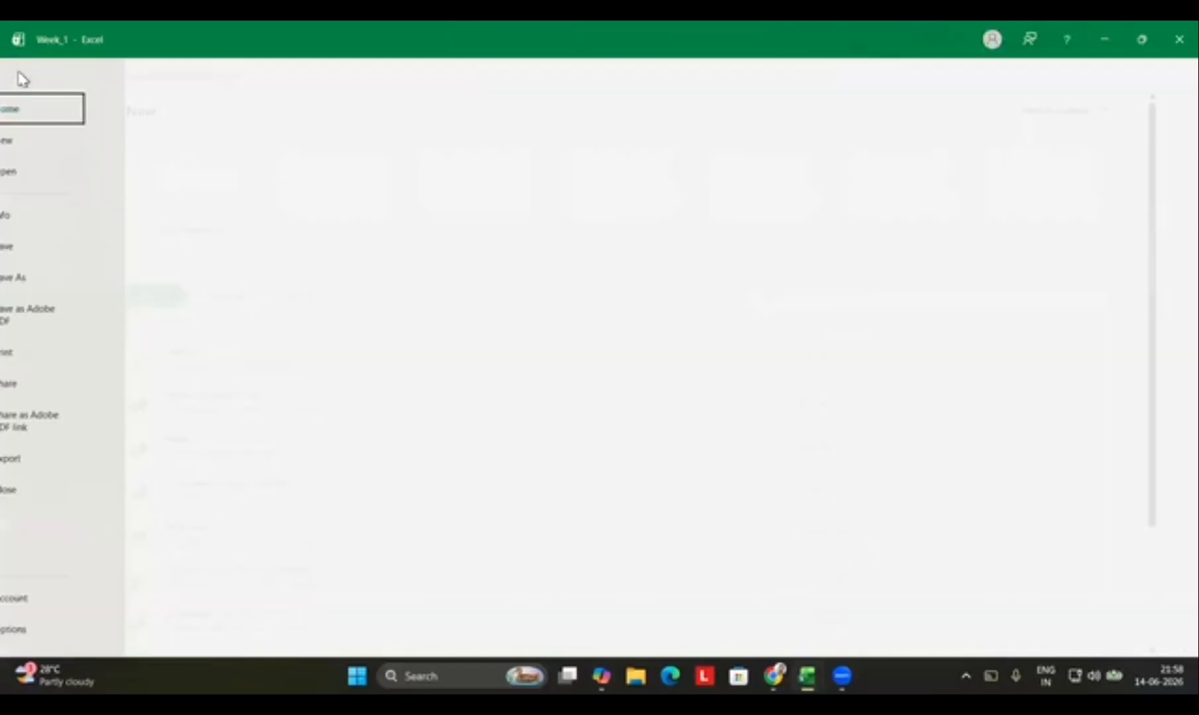
{"action": "key", "text": "d"}
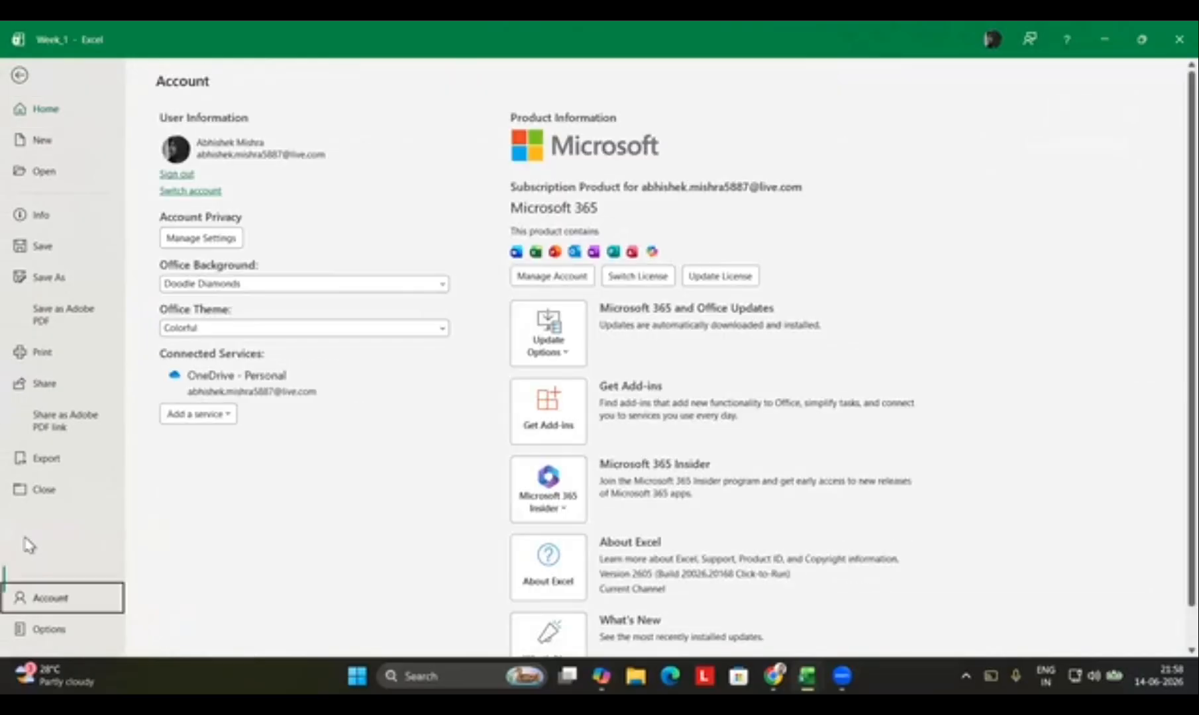
{"action": "left_click", "coordinate": [932, 109]}
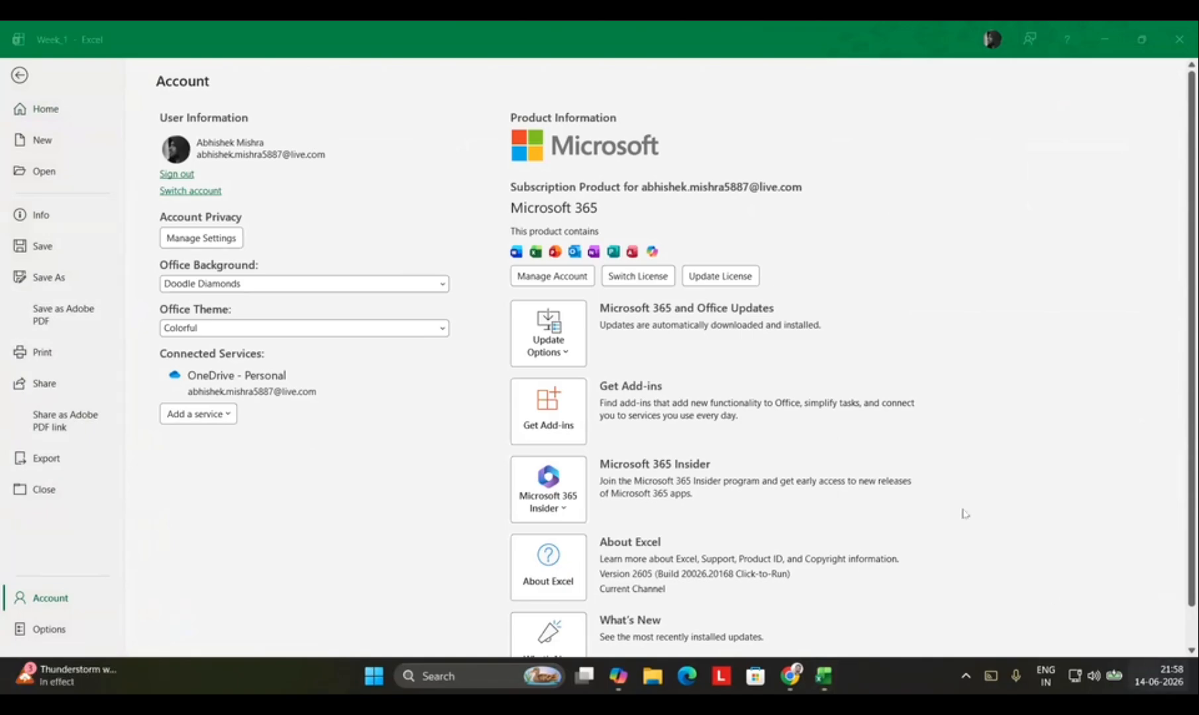
{"action": "left_click", "coordinate": [22, 78]}
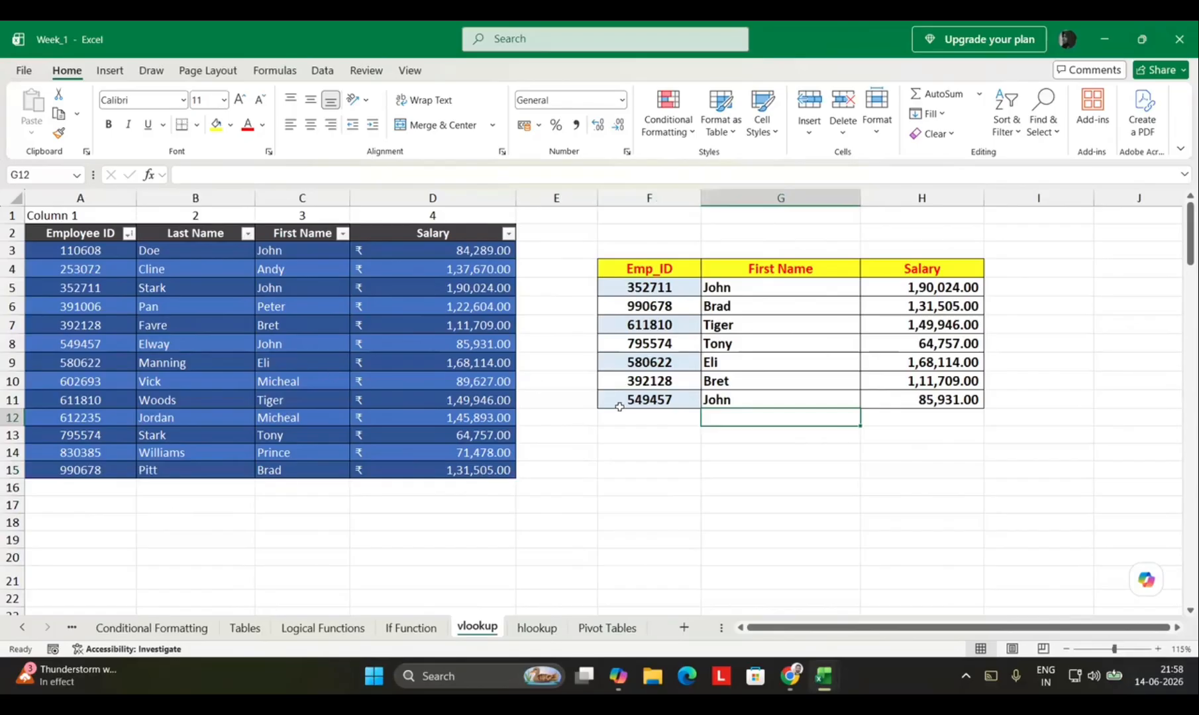
Inspect the last Emp_ID entries and the XLOOKUP formula in cell G11 of the lookup table
{"action": "left_click_drag", "start_coordinate": [663, 375], "coordinate": [659, 397]}
{"action": "left_click", "coordinate": [733, 461]}
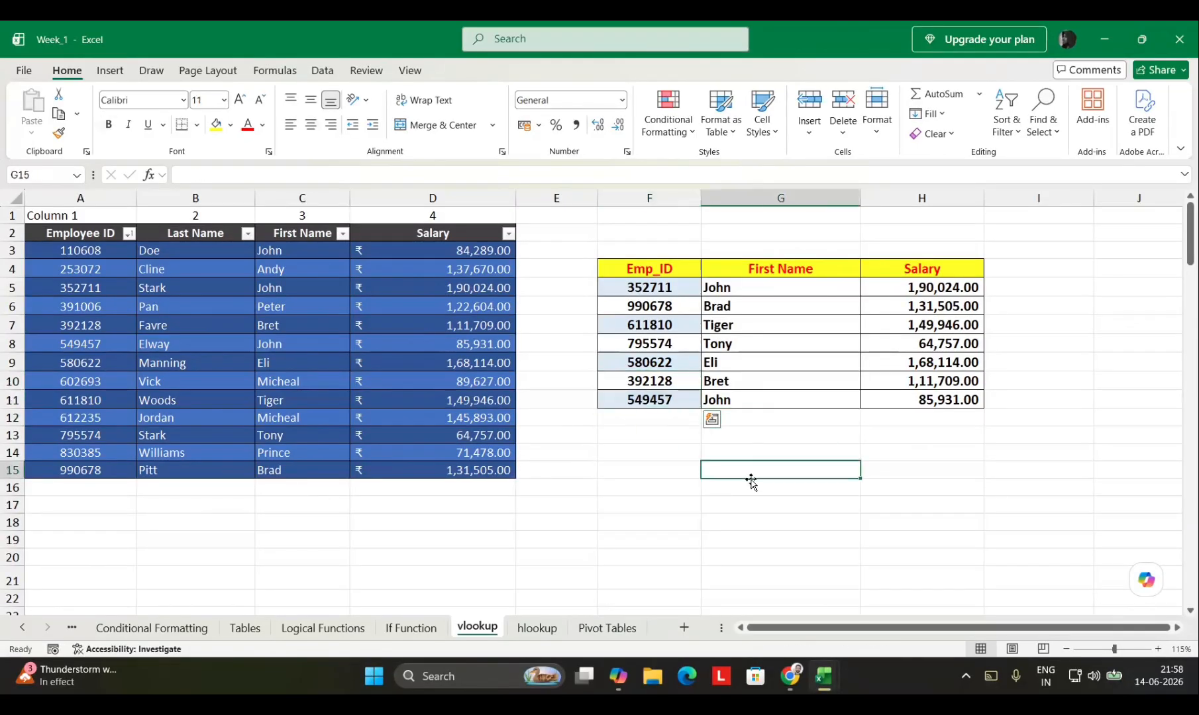
{"action": "left_click", "coordinate": [664, 400]}
{"action": "left_click", "coordinate": [672, 384]}
{"action": "left_click", "coordinate": [817, 404]}
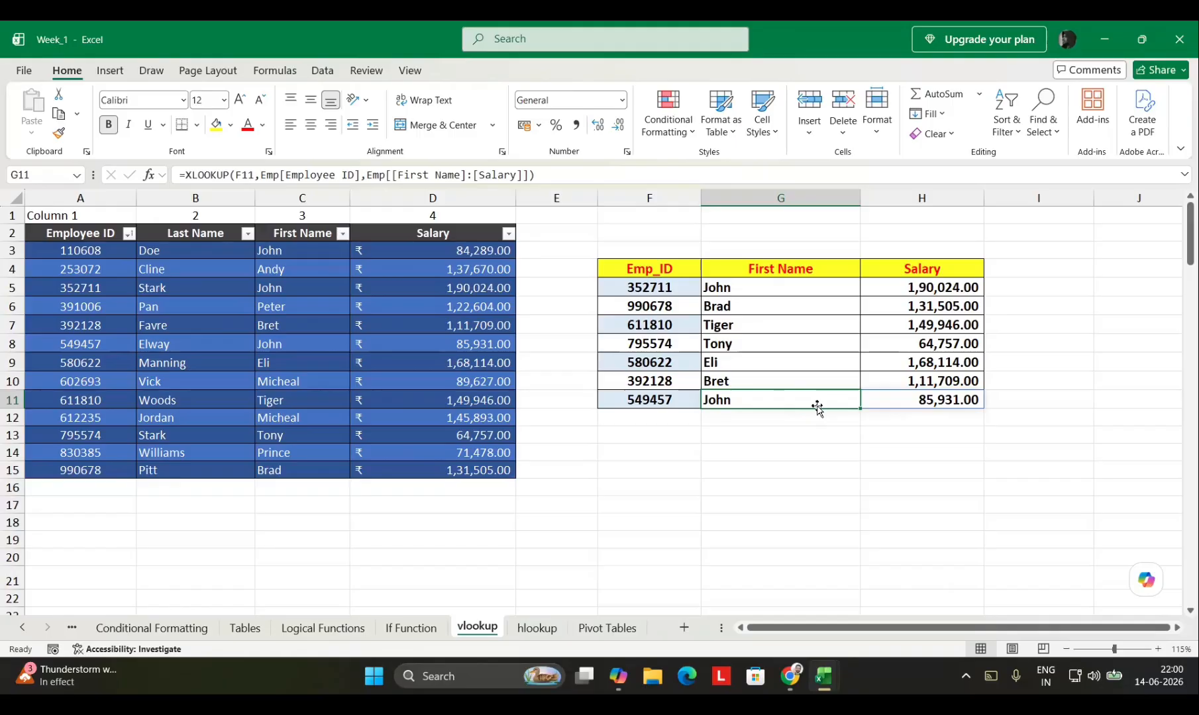
{"action": "left_click", "coordinate": [779, 412]}
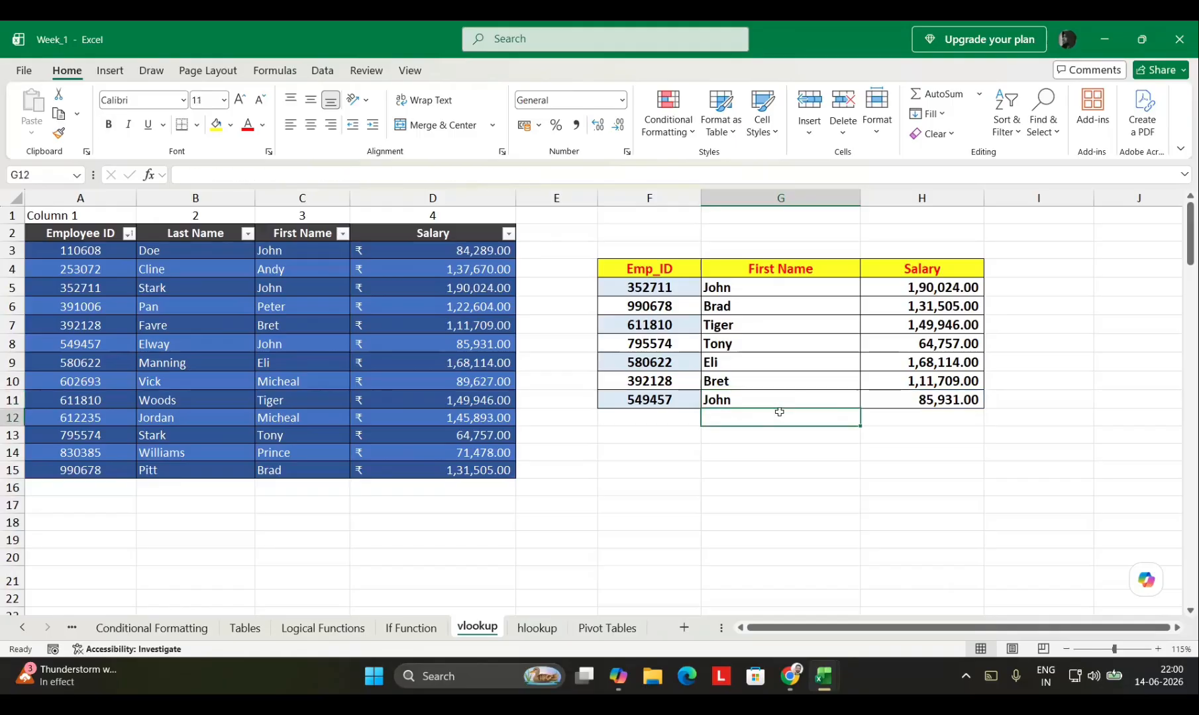
{"action": "left_click", "coordinate": [65, 408]}
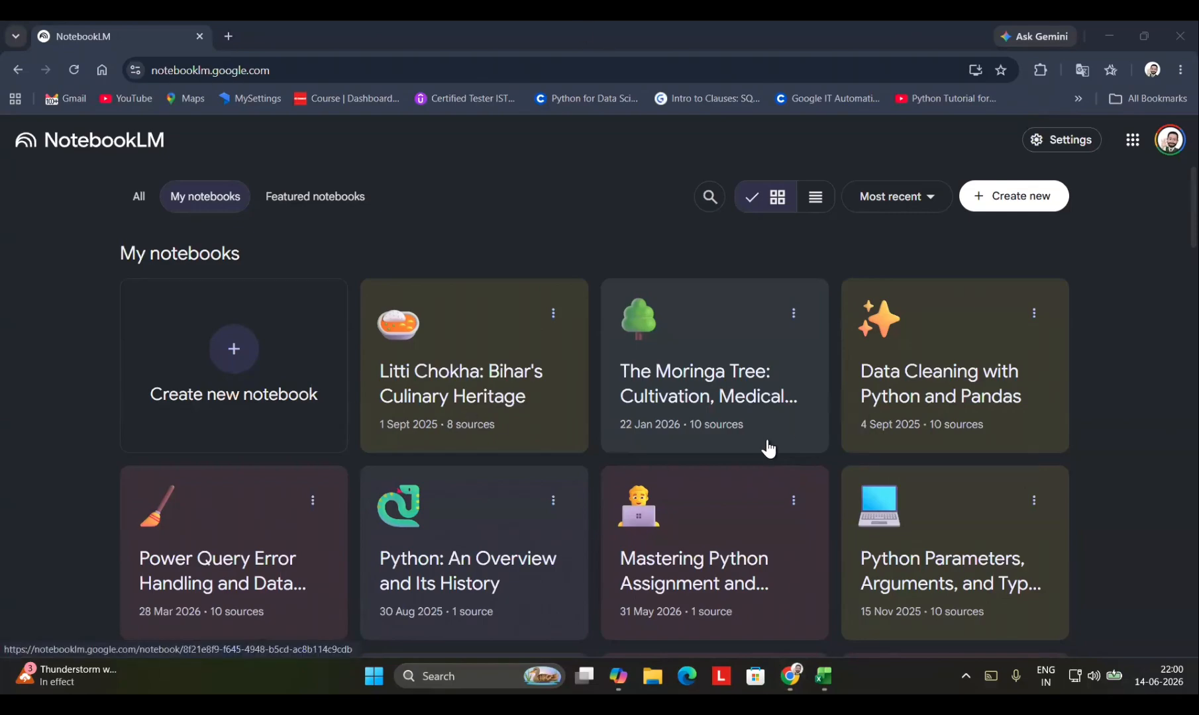
Browse the NotebookLM notebooks and open "Power Query Fundamentals and M Formula Language Reference"
{"action": "scroll", "coordinate": [981, 539], "scroll_direction": "down", "scroll_amount": 1}
{"action": "scroll", "coordinate": [605, 554], "scroll_direction": "up", "scroll_amount": 1}
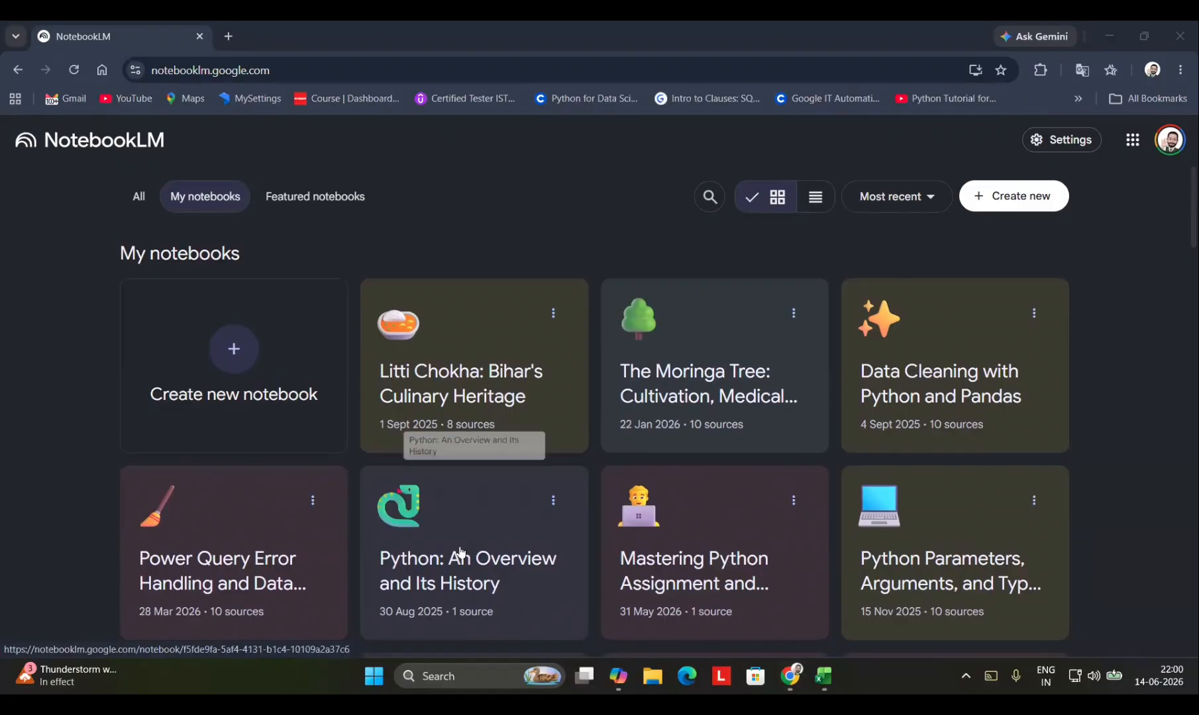
{"action": "scroll", "coordinate": [810, 602], "scroll_direction": "down", "scroll_amount": 1}
{"action": "scroll", "coordinate": [230, 268], "scroll_direction": "down", "scroll_amount": 2}
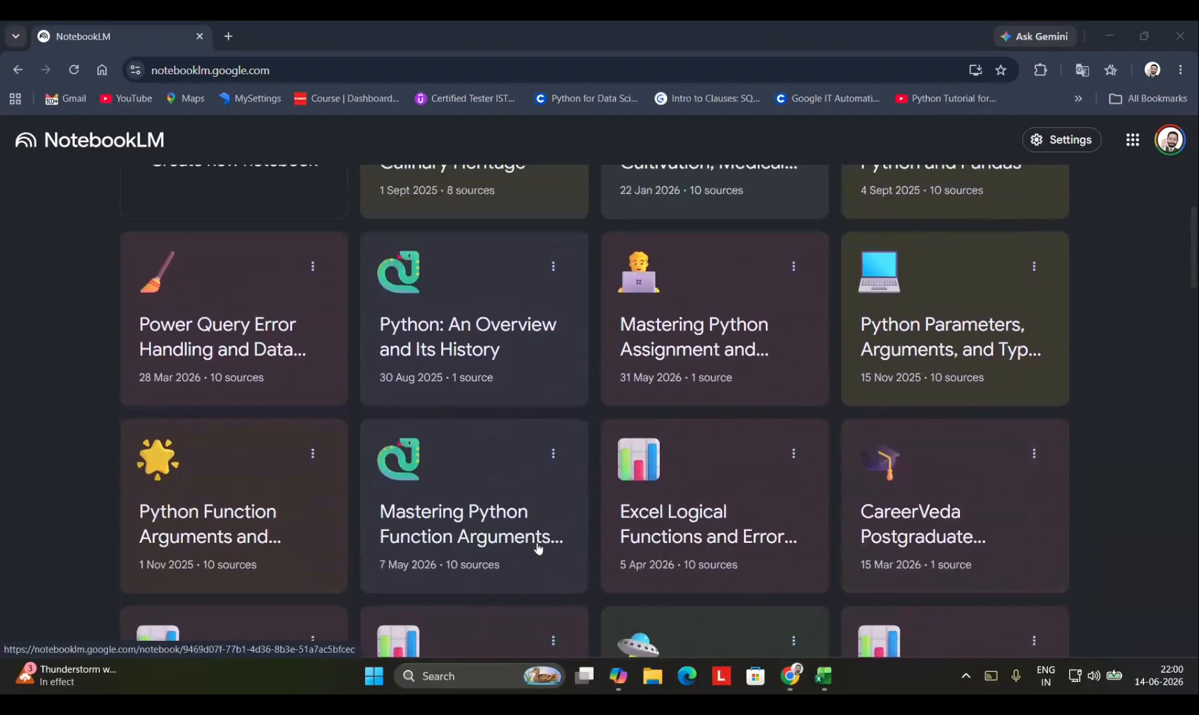
{"action": "scroll", "coordinate": [535, 543], "scroll_direction": "down", "scroll_amount": 4}
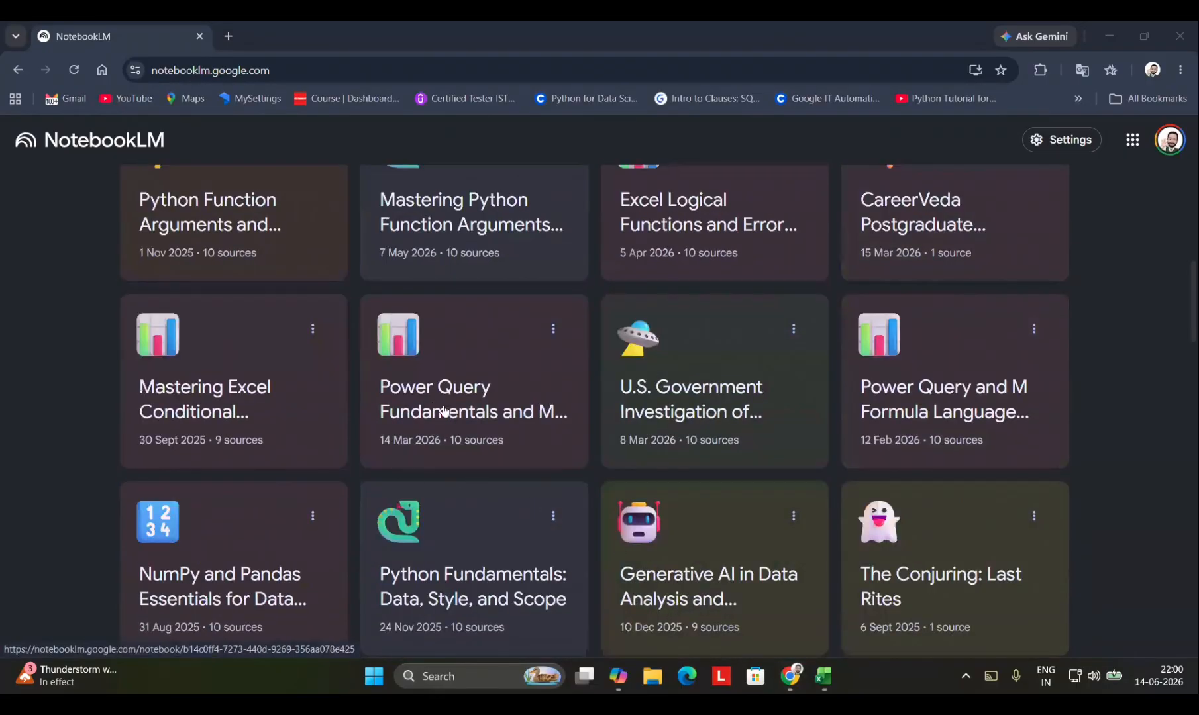
{"action": "left_click", "coordinate": [429, 406]}
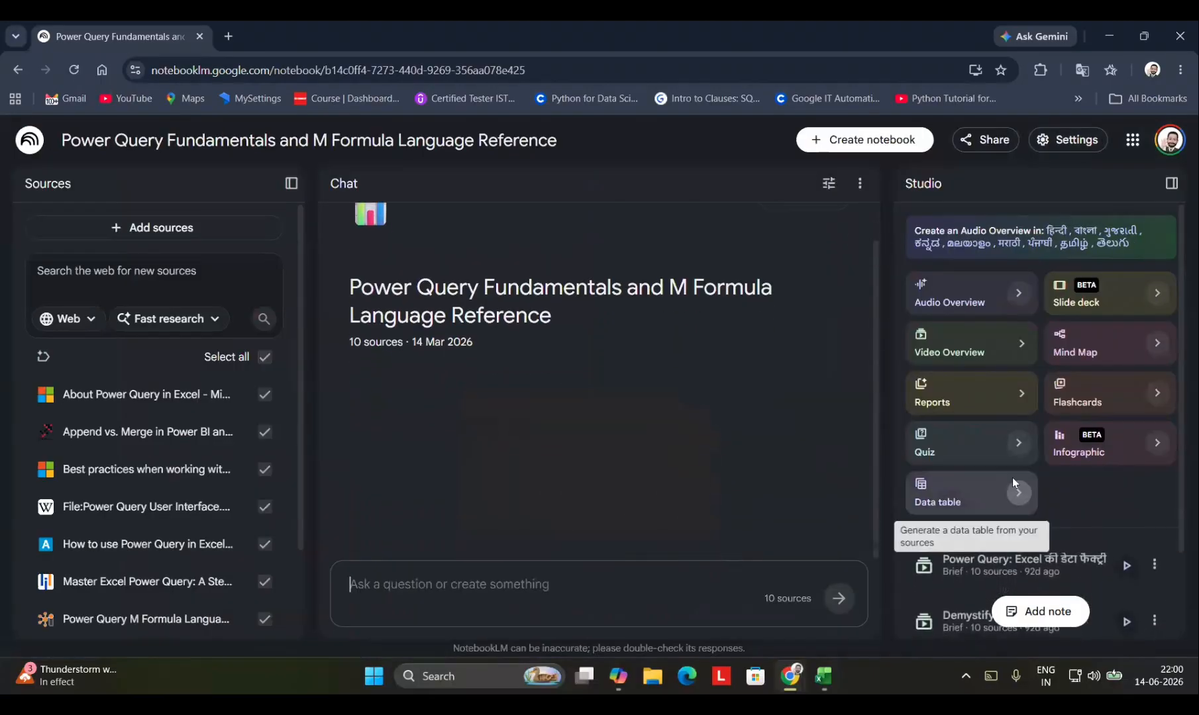
Look through the notebook's source list, chat summary and suggested questions, and widen the Studio area
{"action": "scroll", "coordinate": [1012, 487], "scroll_direction": "down", "scroll_amount": 2}
{"action": "left_click", "coordinate": [142, 285]}
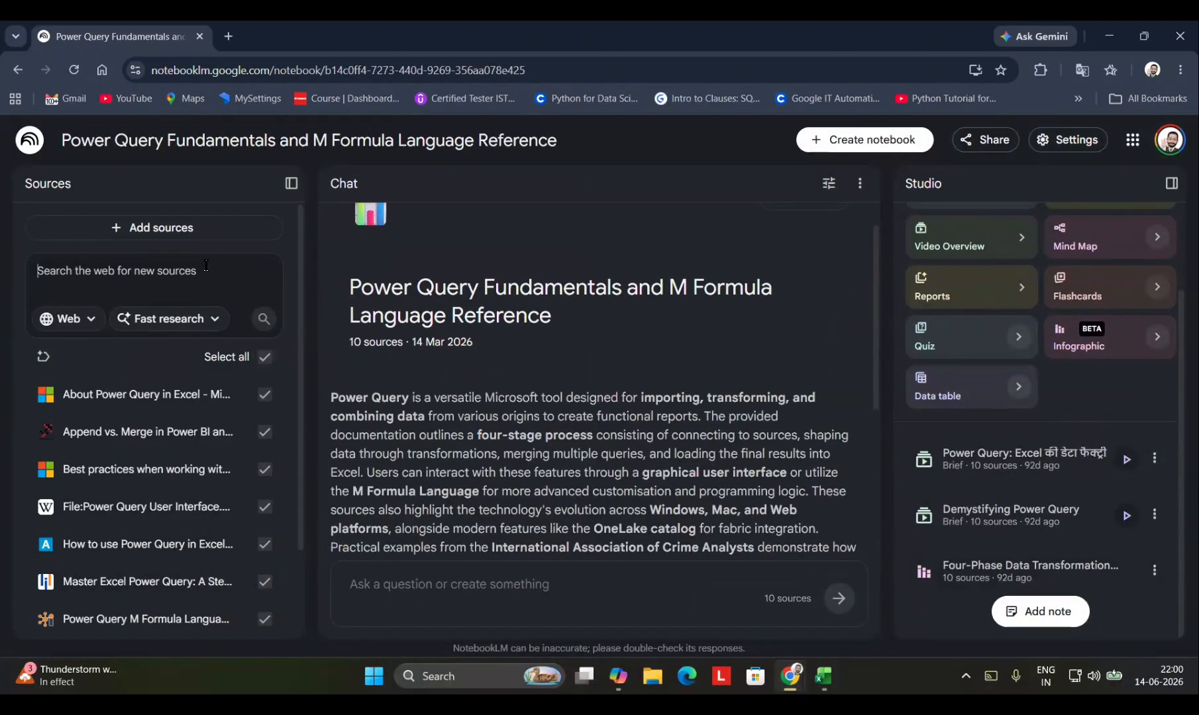
{"action": "scroll", "coordinate": [207, 478], "scroll_direction": "down", "scroll_amount": 2}
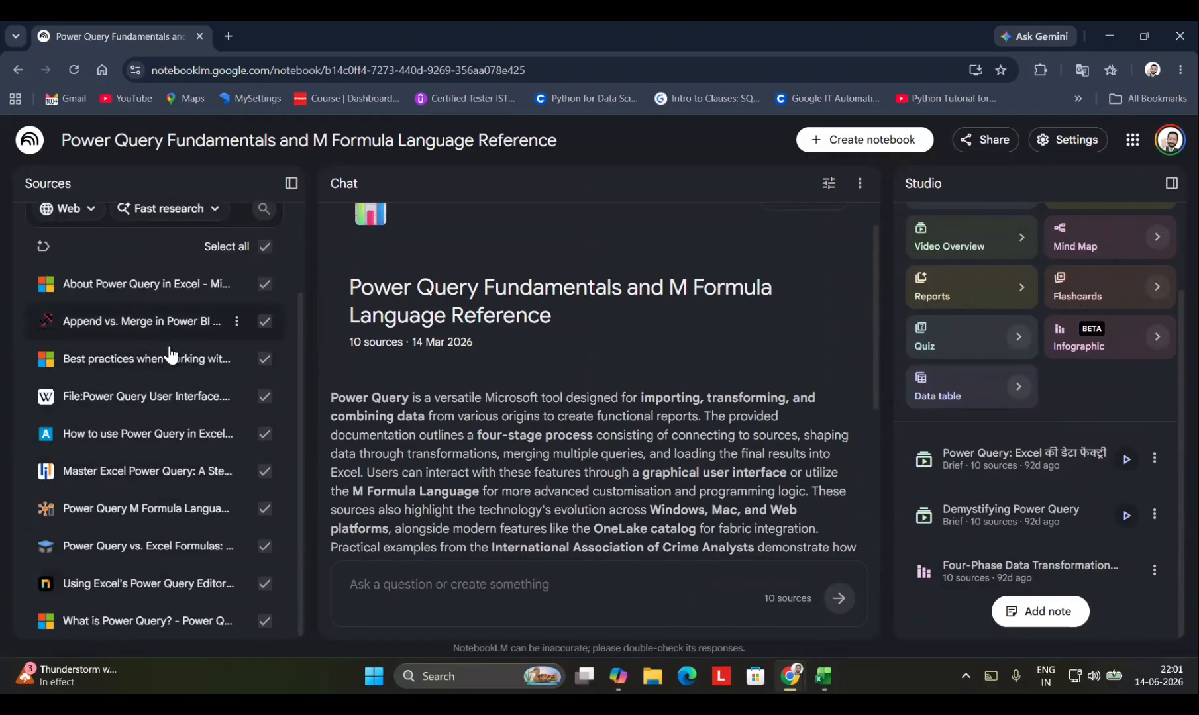
{"action": "scroll", "coordinate": [437, 397], "scroll_direction": "down", "scroll_amount": 5}
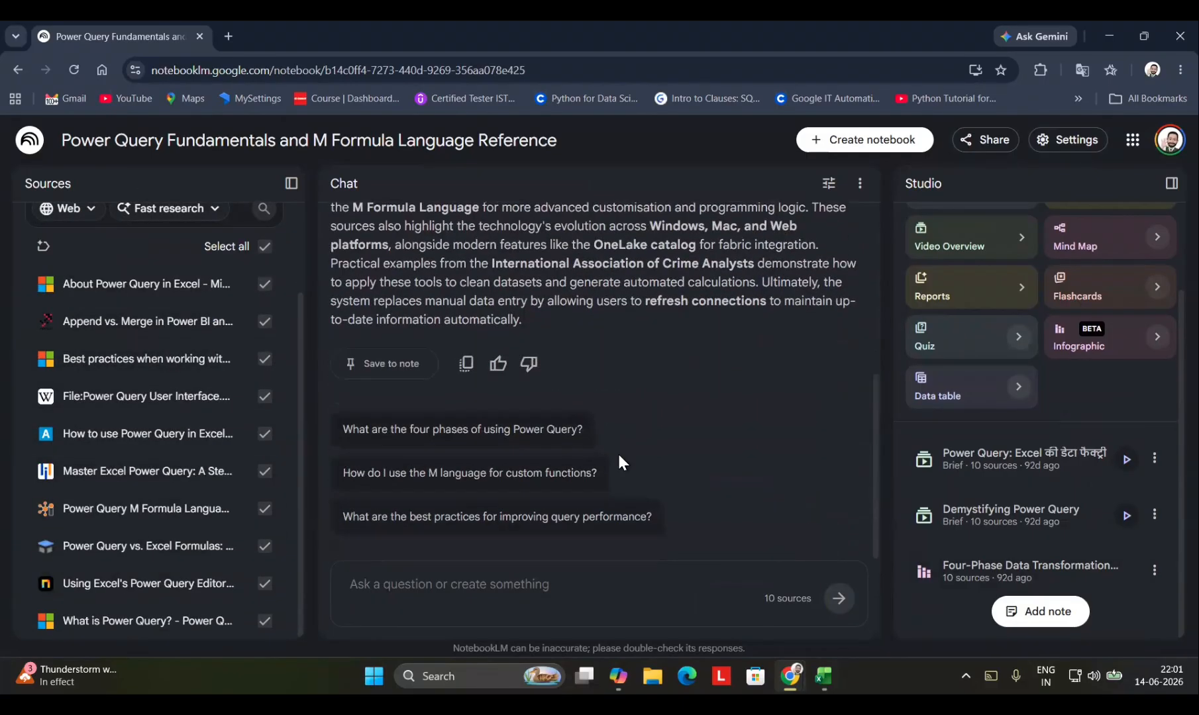
{"action": "scroll", "coordinate": [618, 460], "scroll_direction": "up", "scroll_amount": 5}
{"action": "left_click_drag", "start_coordinate": [884, 429], "coordinate": [703, 449]}
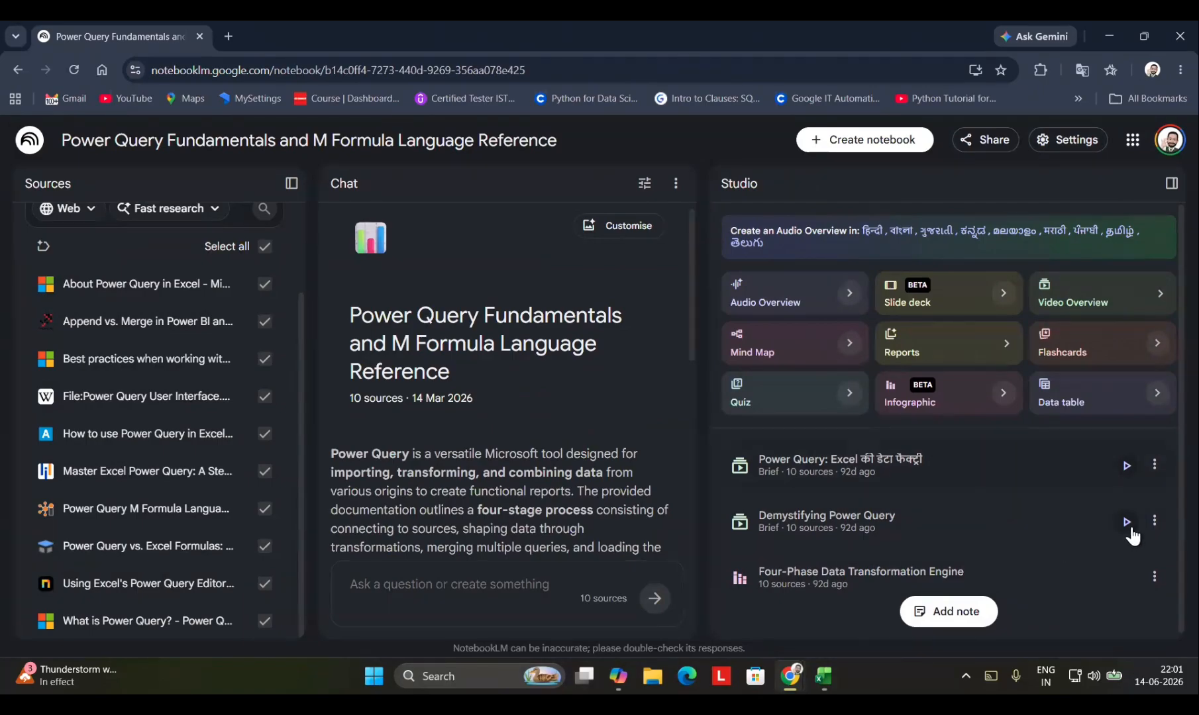
Play the "Demystifying Power Query" video overview in full screen, pause it, and return to the Studio list
{"action": "left_click", "coordinate": [1059, 524]}
{"action": "left_click", "coordinate": [1020, 546]}
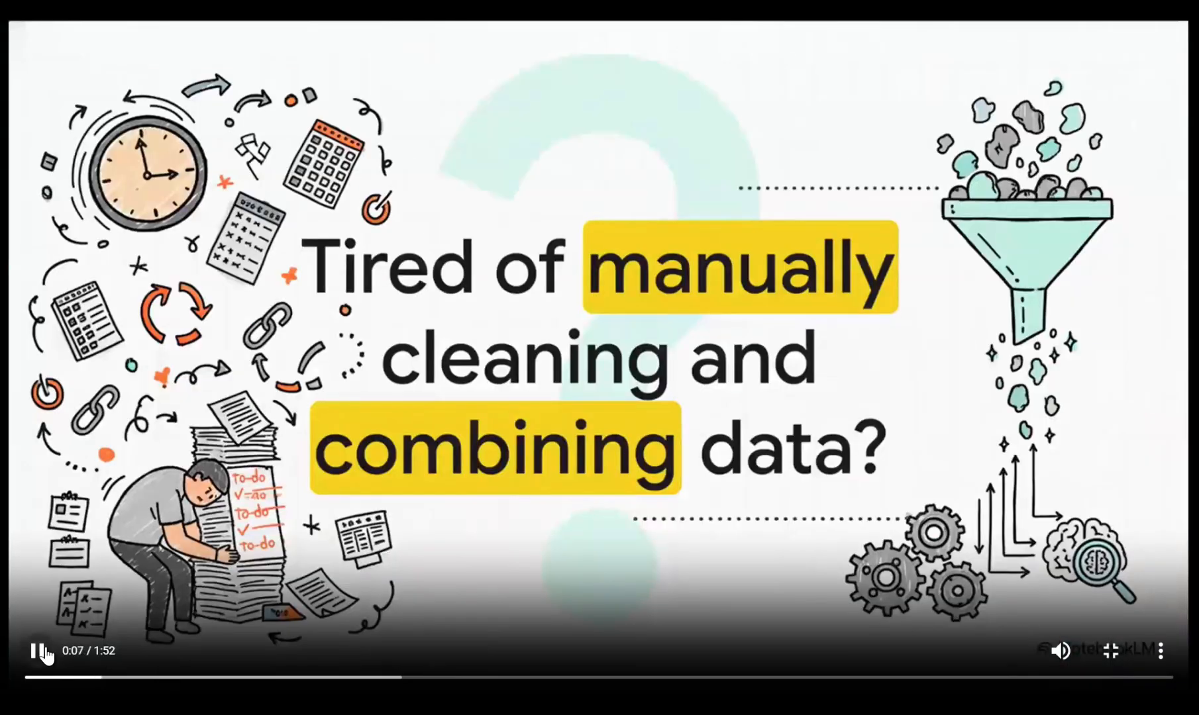
{"action": "left_click", "coordinate": [41, 652]}
{"action": "left_click", "coordinate": [1110, 651]}
{"action": "left_click", "coordinate": [739, 183]}
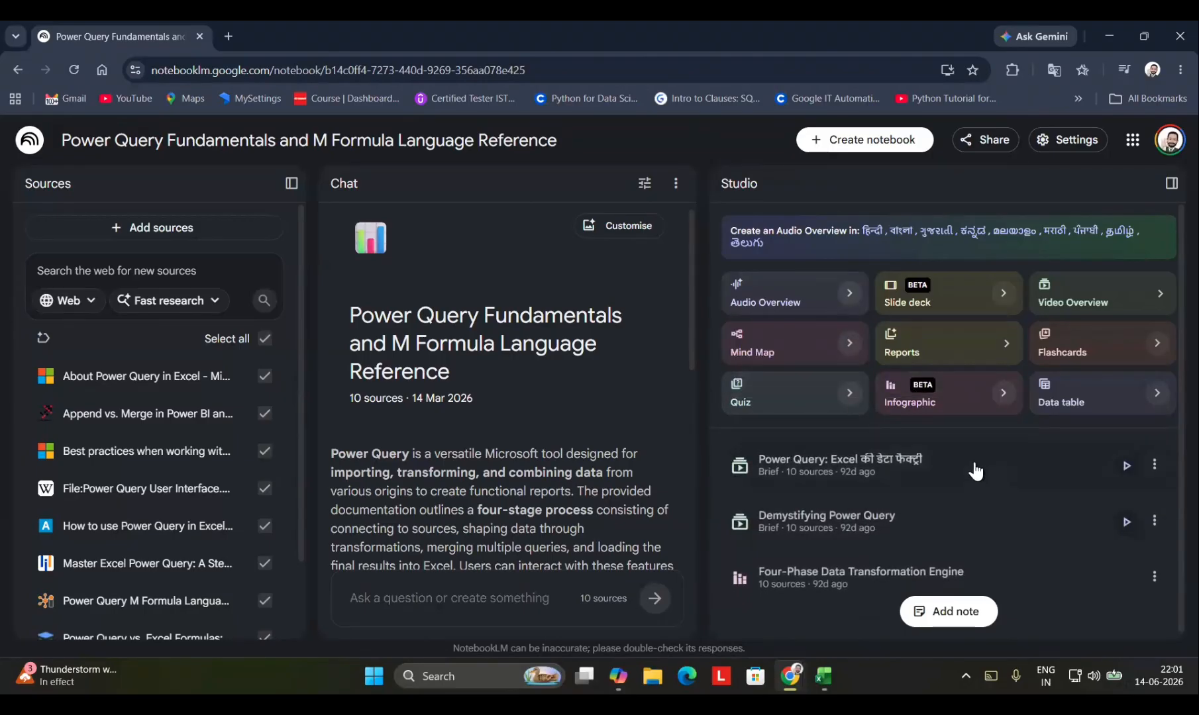
Play the Hindi video overview "Power Query: Excel की डेटा फैक्ट्री" in full screen, leave full screen and pause it
{"action": "left_click", "coordinate": [1124, 467]}
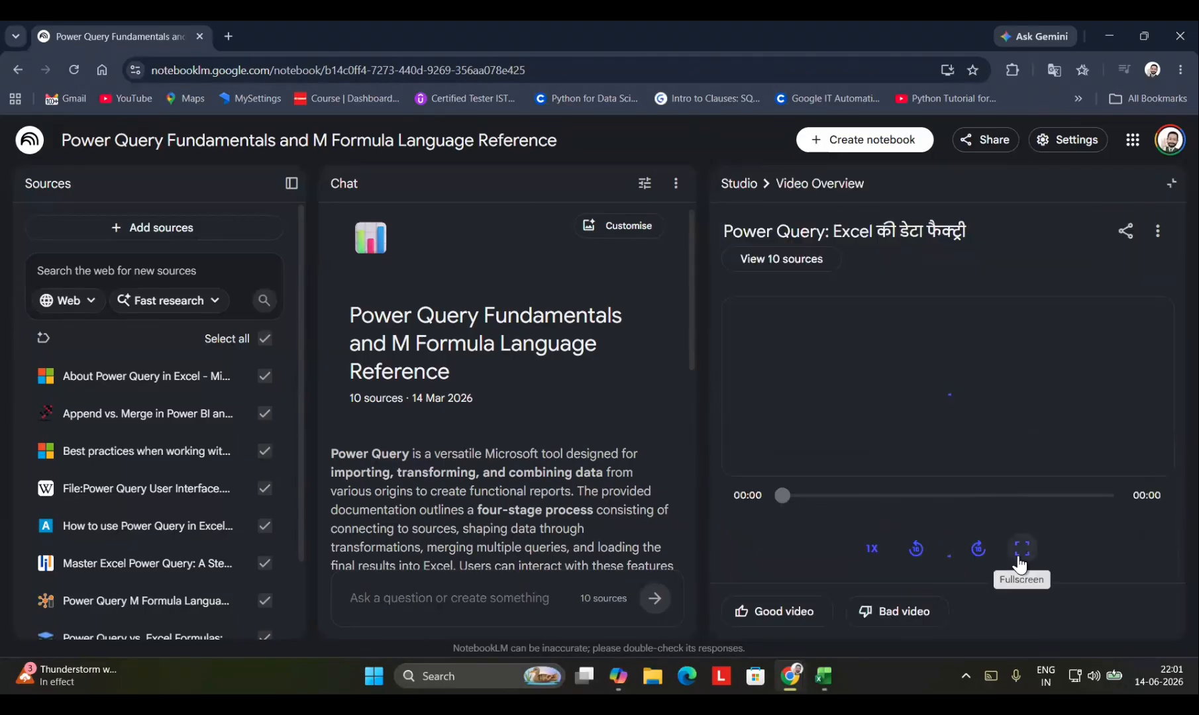
{"action": "left_click", "coordinate": [1022, 548]}
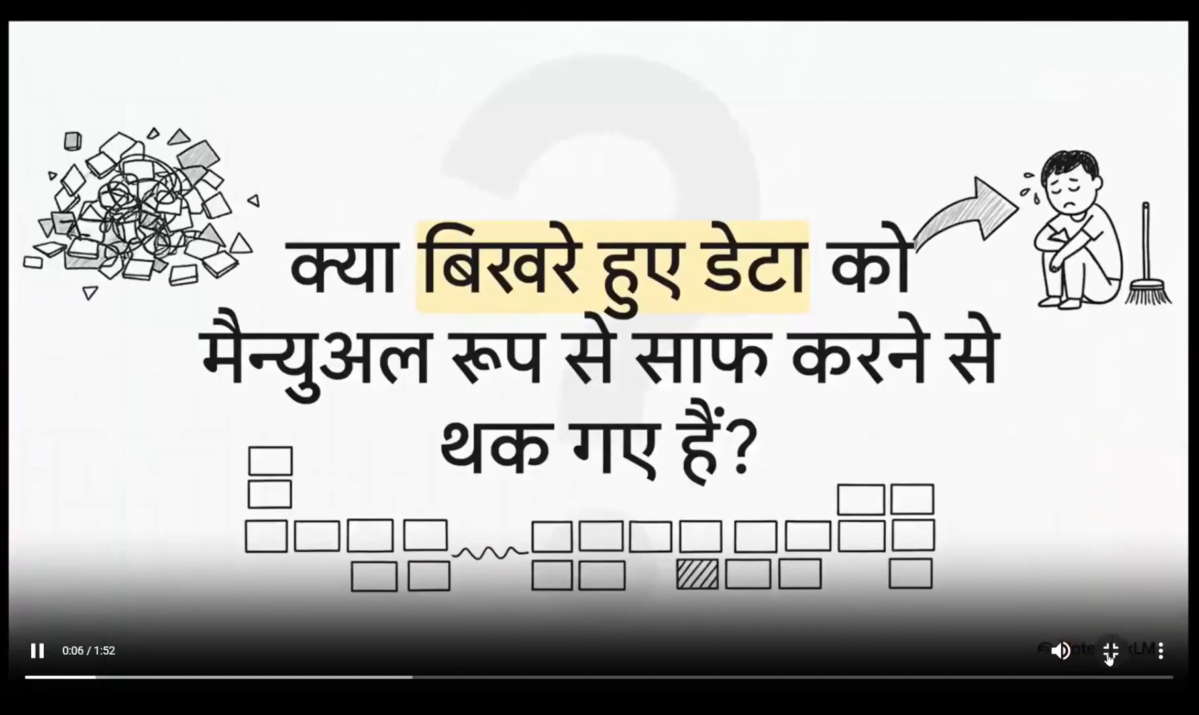
{"action": "left_click", "coordinate": [1110, 653]}
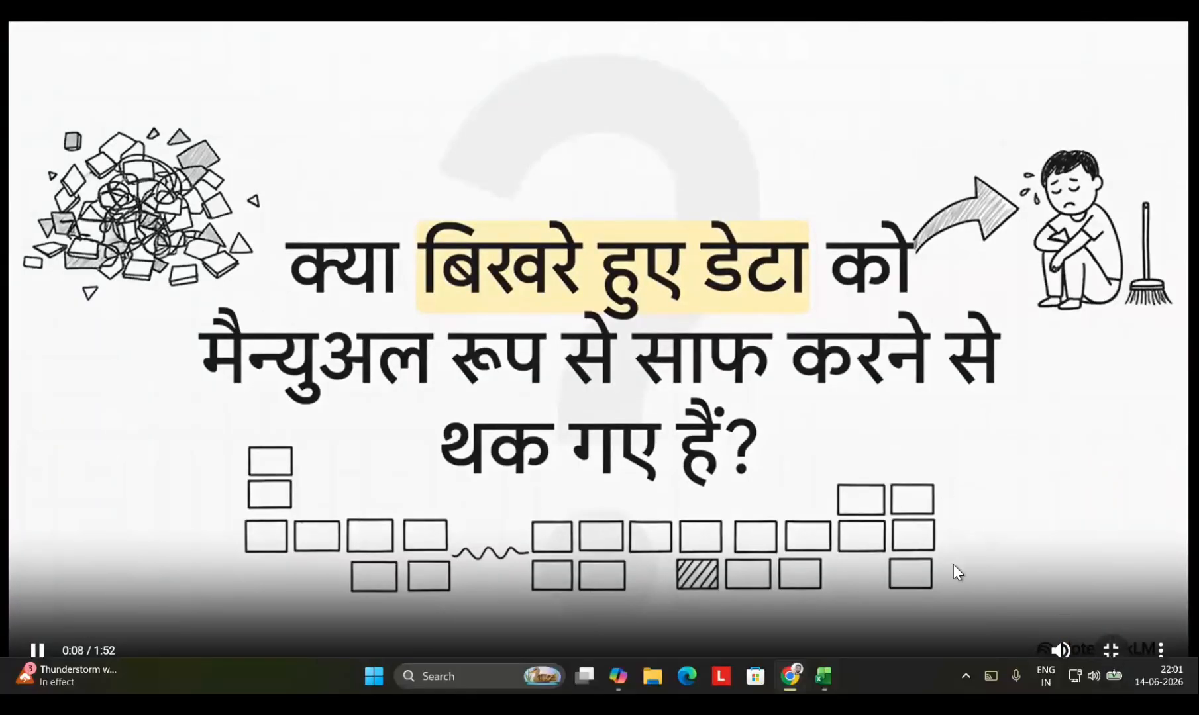
{"action": "key", "text": "space"}
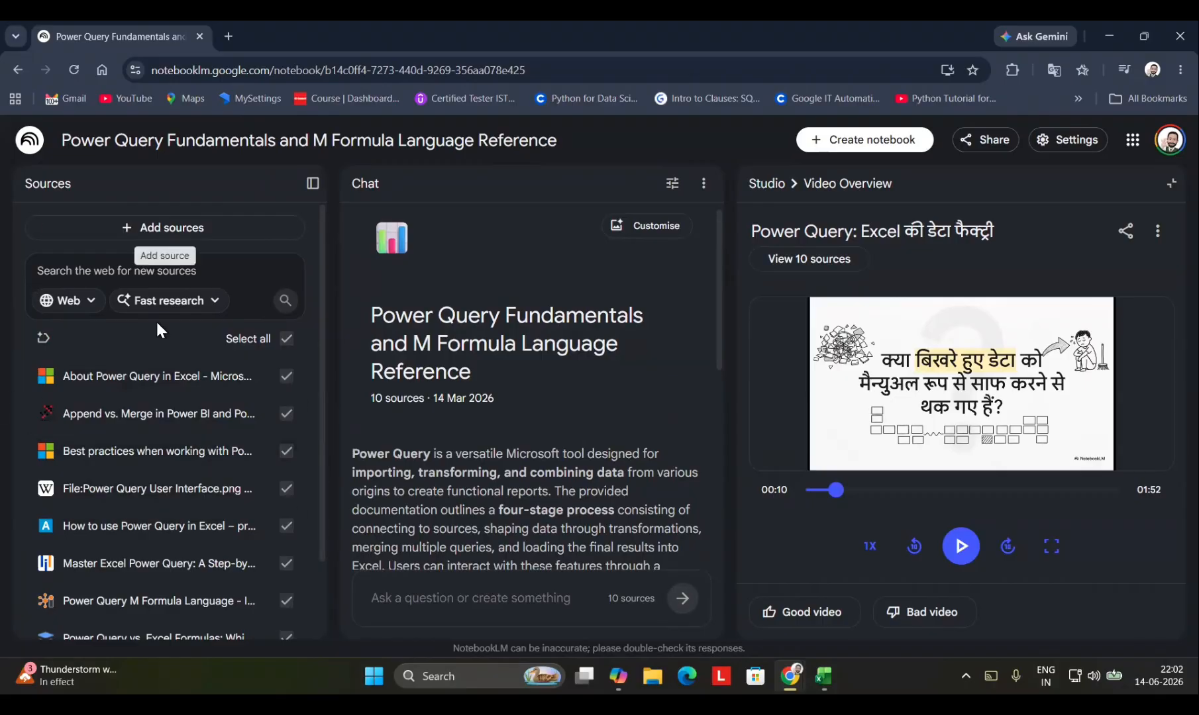
Open the NotebookLM home page in a new browser tab
{"action": "left_click", "coordinate": [228, 37]}
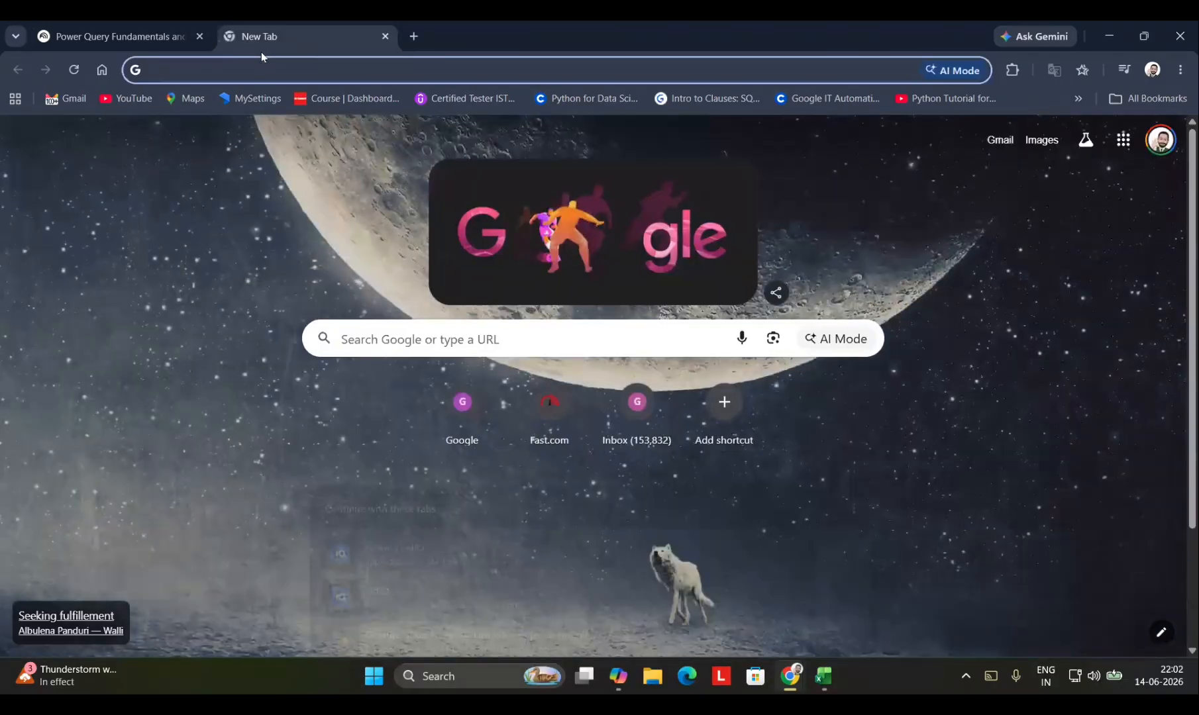
{"action": "type", "text": "n"}
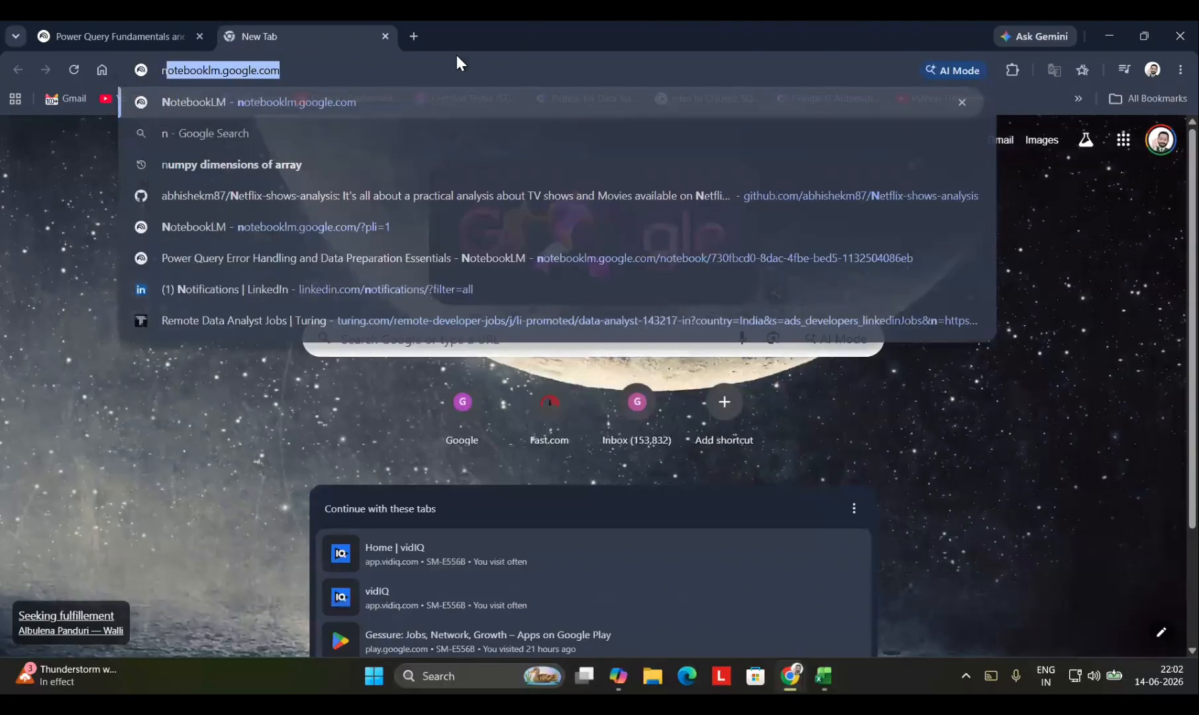
{"action": "key", "text": "Return"}
Load w3schools.com in the same tab and continue the Excel Tutorial
{"action": "key", "text": "ctrl+l"}
{"action": "type", "text": "w3schools"}
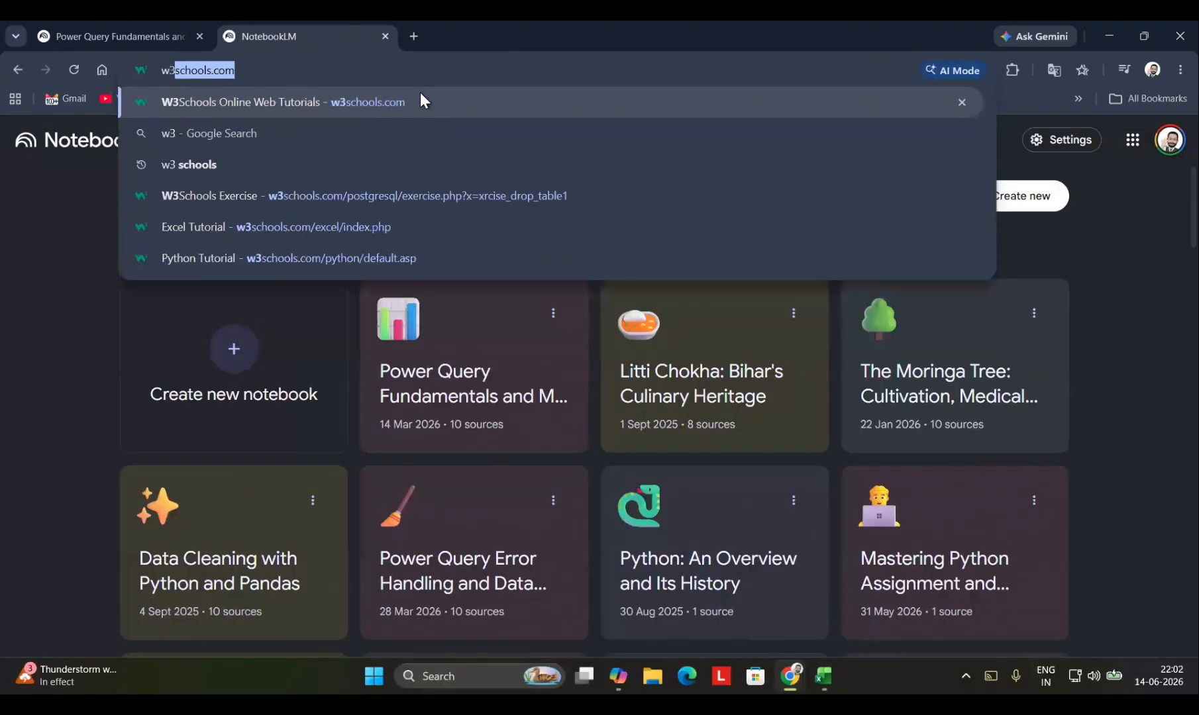
{"action": "key", "text": "Return"}
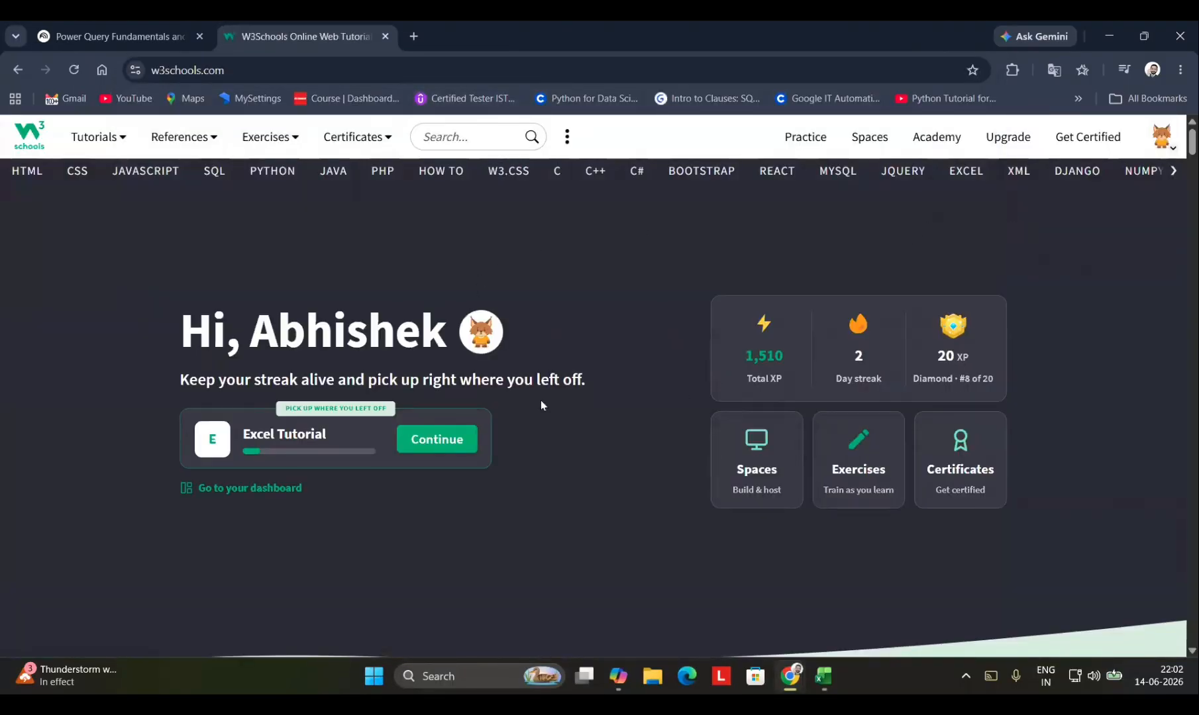
{"action": "left_click", "coordinate": [449, 451]}
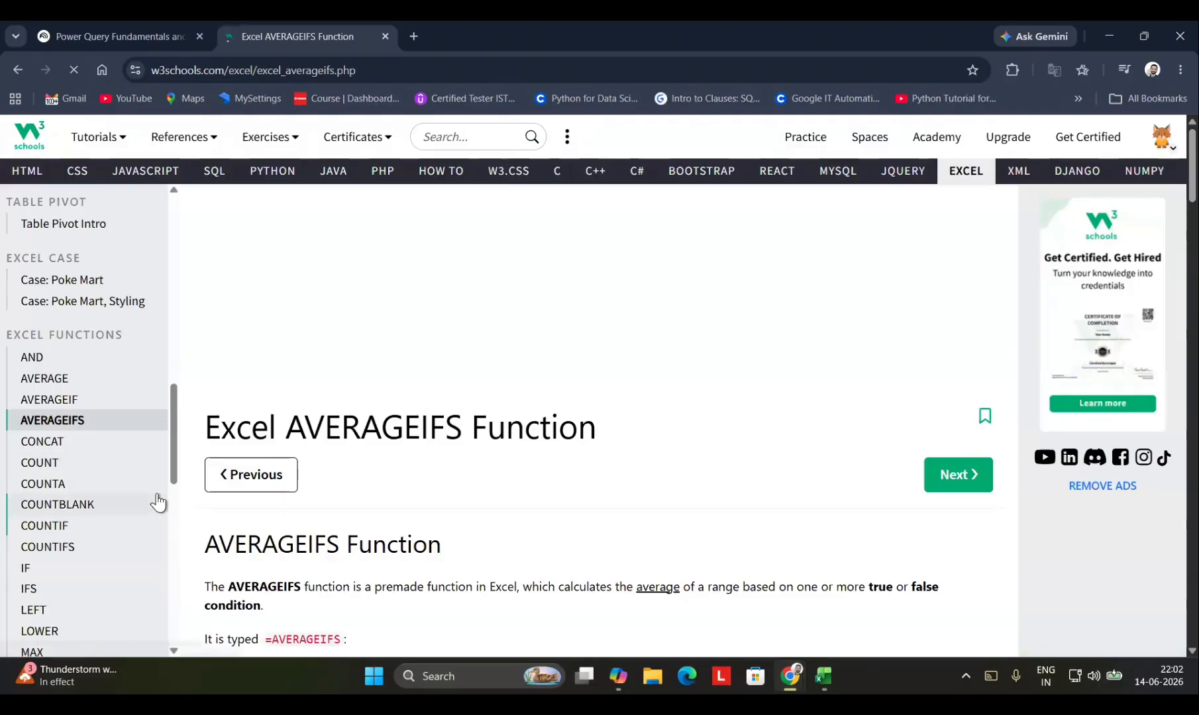
Search the Excel tutorial page for "look" and open the VLOOKUP function page
{"action": "scroll", "coordinate": [156, 478], "scroll_direction": "up", "scroll_amount": 1}
{"action": "key", "text": "ctrl+f"}
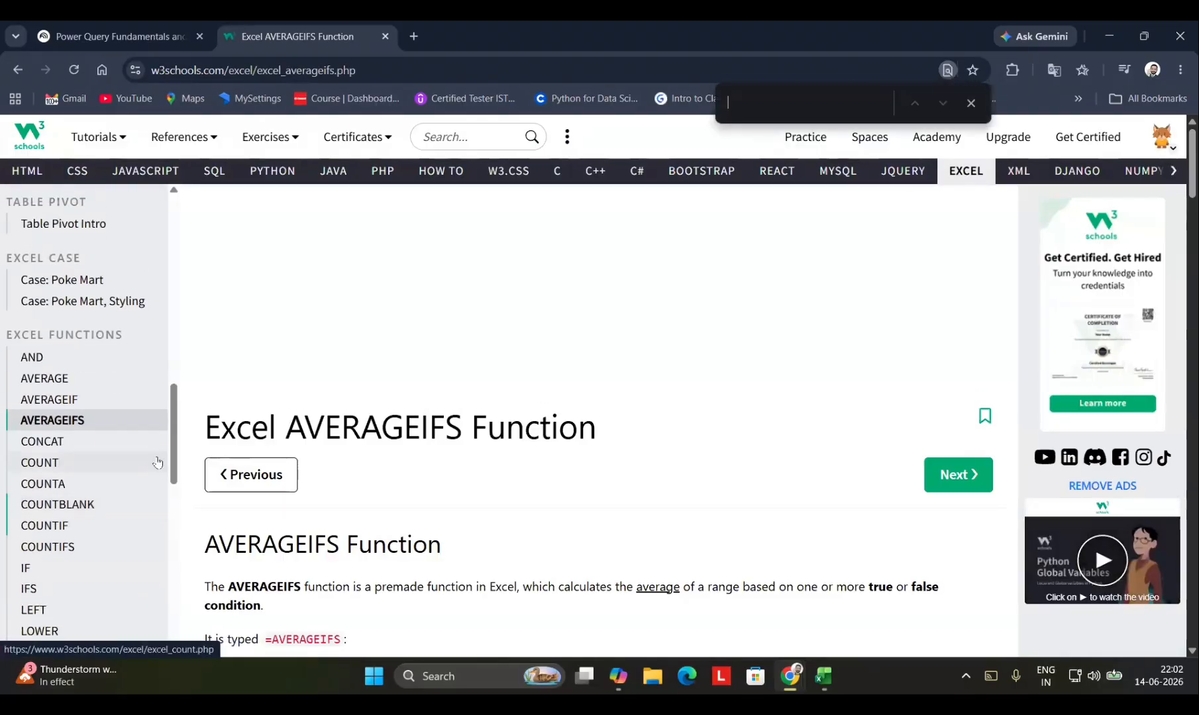
{"action": "type", "text": "look"}
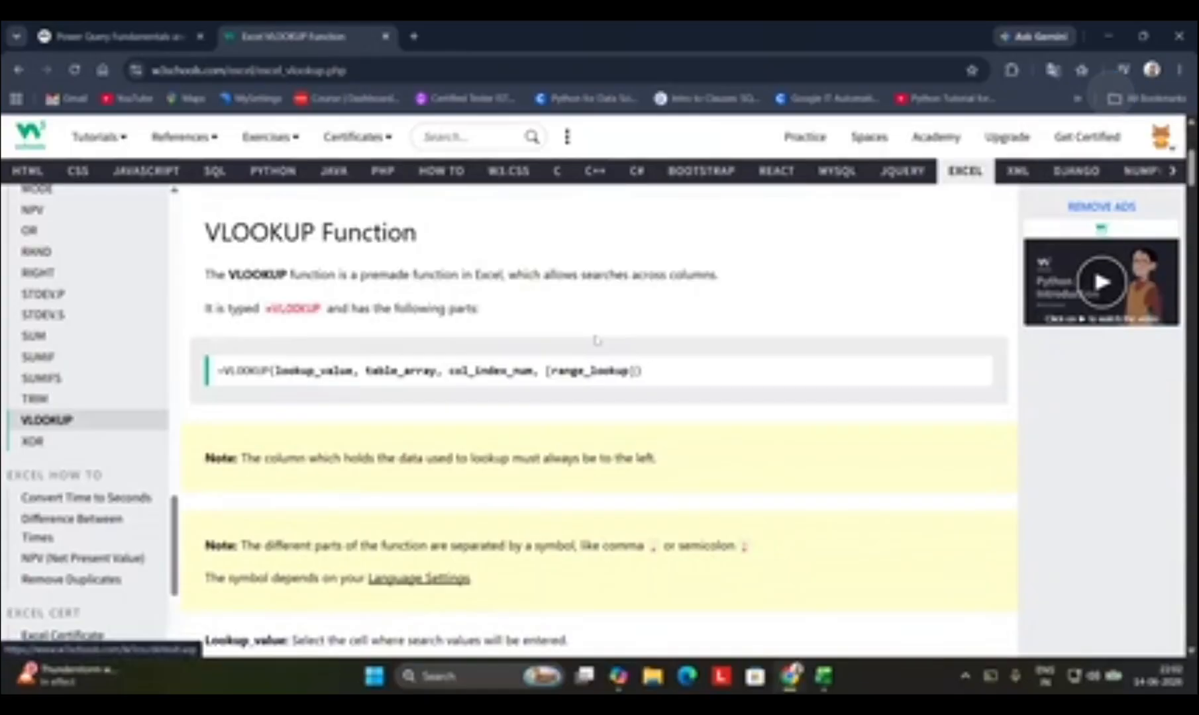
Read through the VLOOKUP function's syntax, instructions and Pokemon example on W3Schools, and close the tab
{"action": "scroll", "coordinate": [751, 521], "scroll_direction": "down", "scroll_amount": 15}
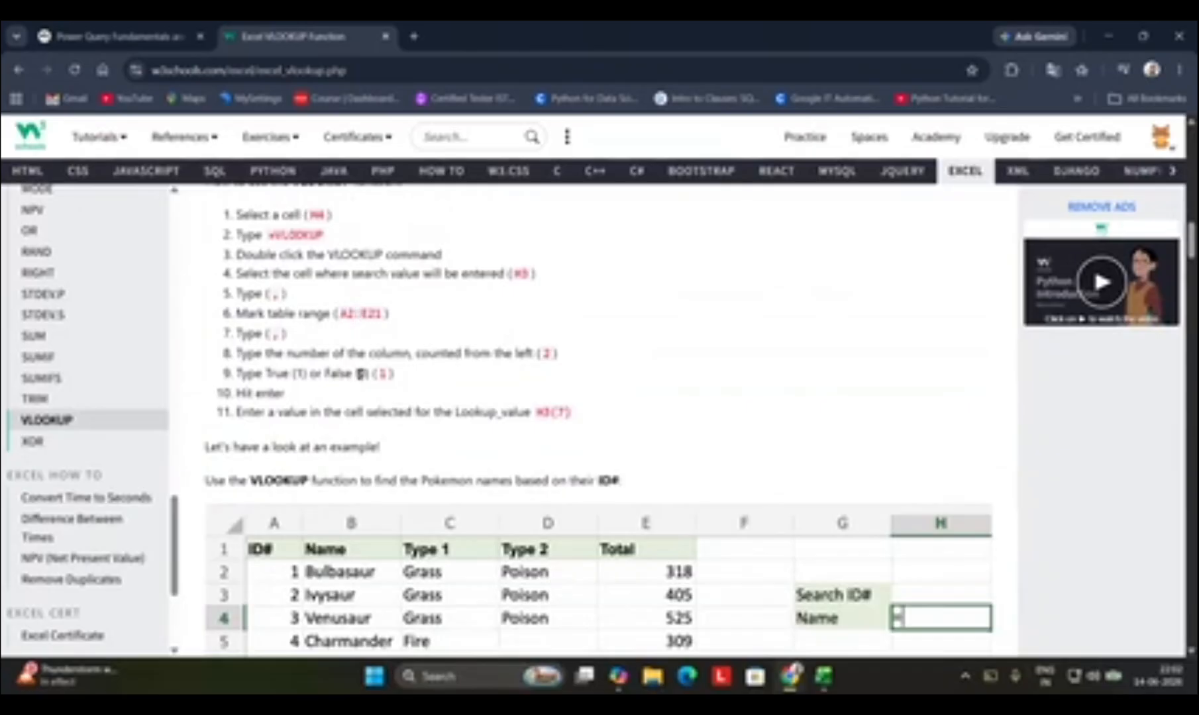
{"action": "scroll", "coordinate": [664, 504], "scroll_direction": "down", "scroll_amount": 15}
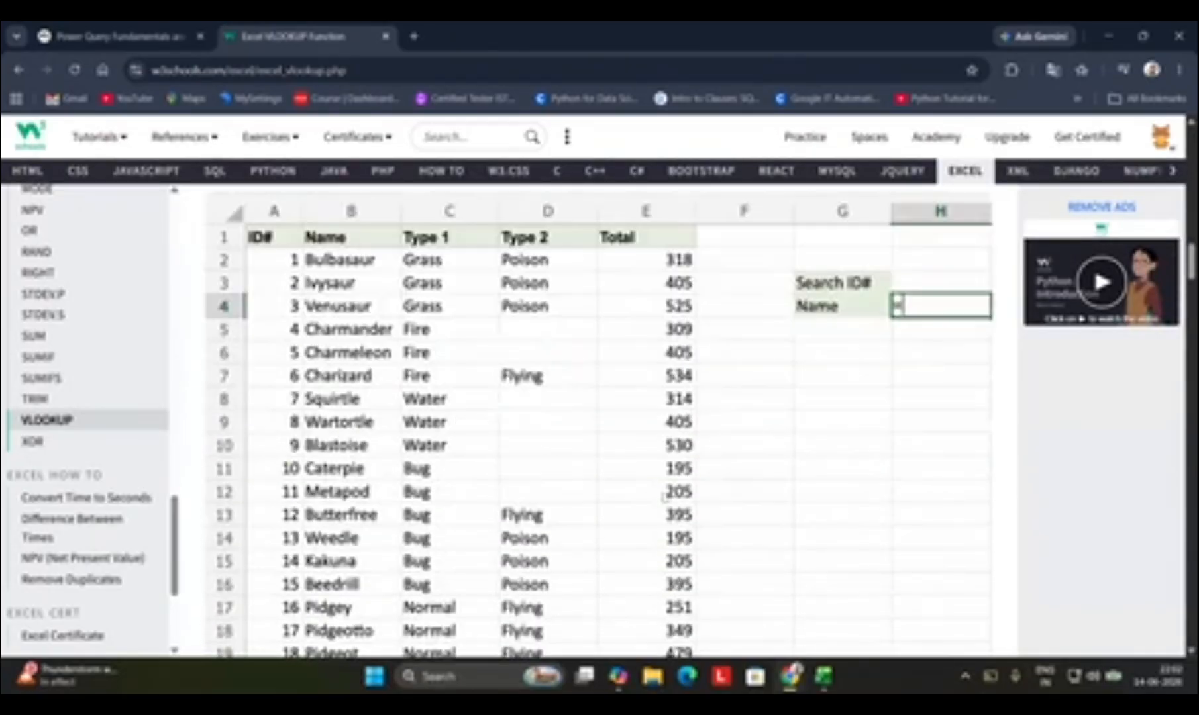
{"action": "scroll", "coordinate": [664, 496], "scroll_direction": "down", "scroll_amount": 12}
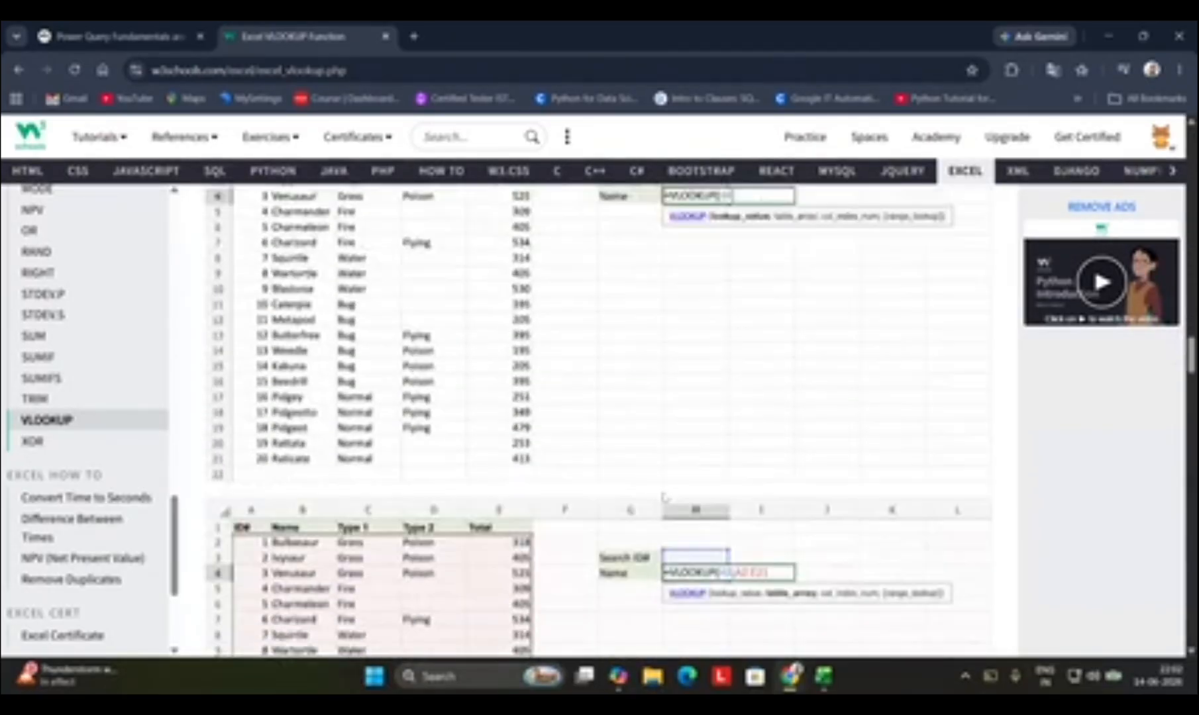
{"action": "scroll", "coordinate": [664, 497], "scroll_direction": "down", "scroll_amount": 15}
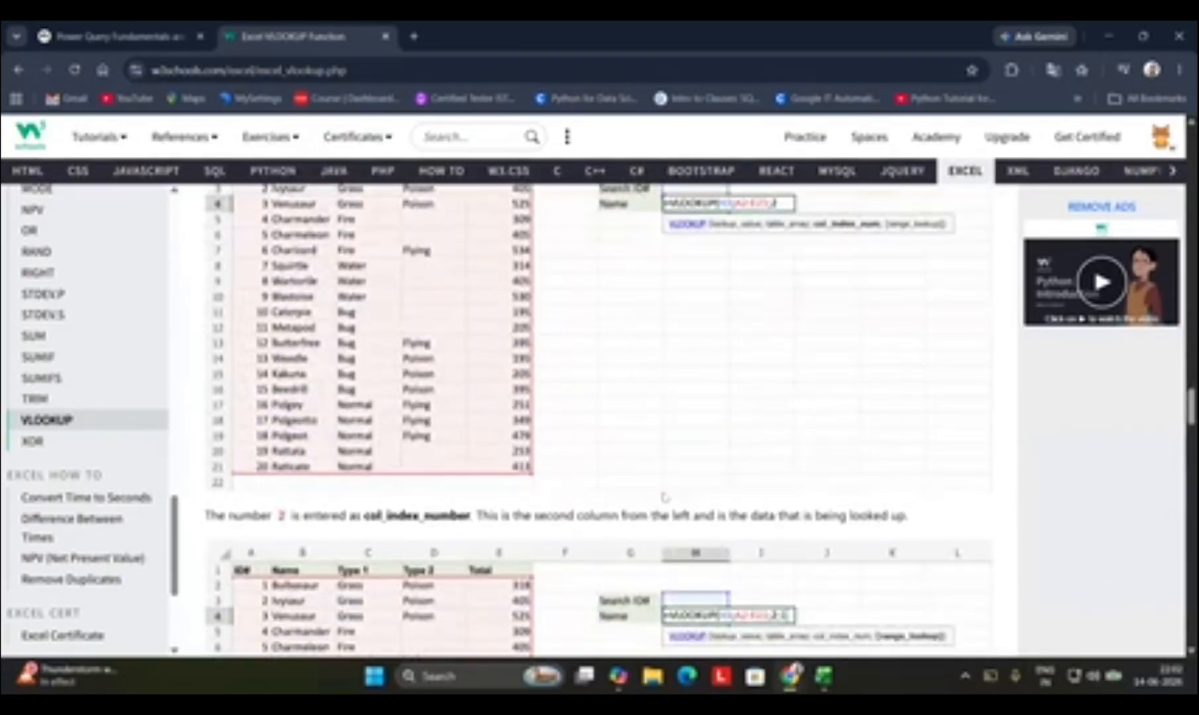
{"action": "scroll", "coordinate": [664, 496], "scroll_direction": "down", "scroll_amount": 10}
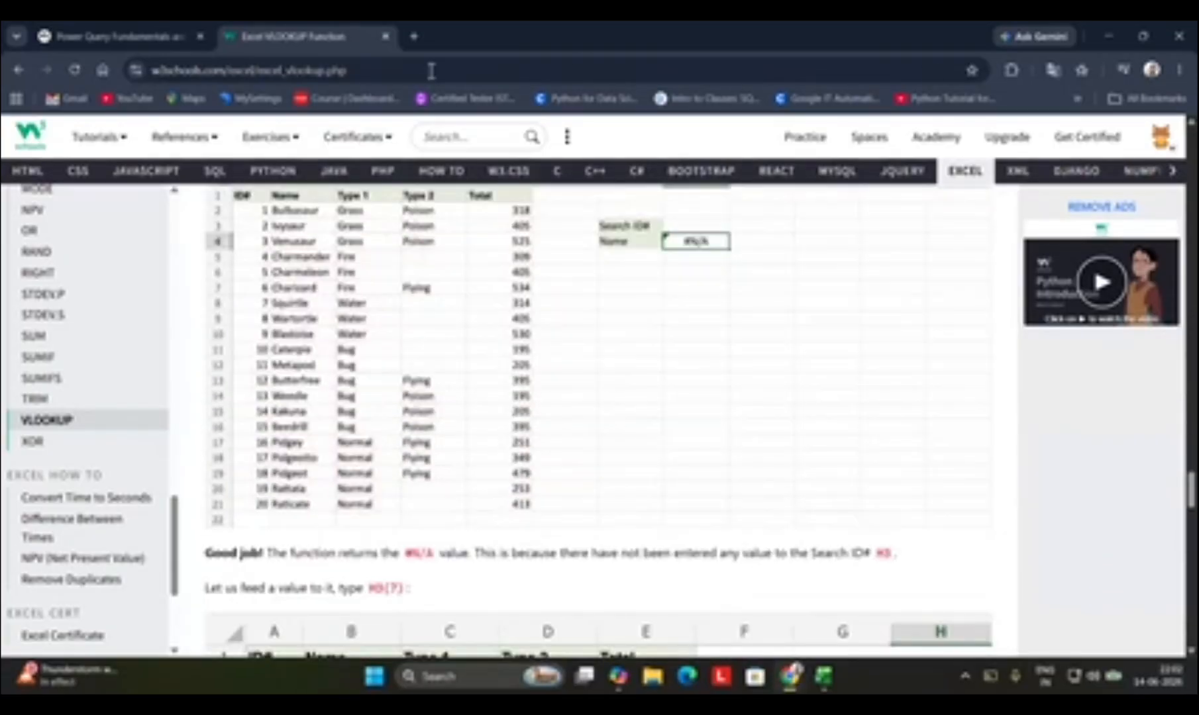
{"action": "key", "text": "ctrl+w"}
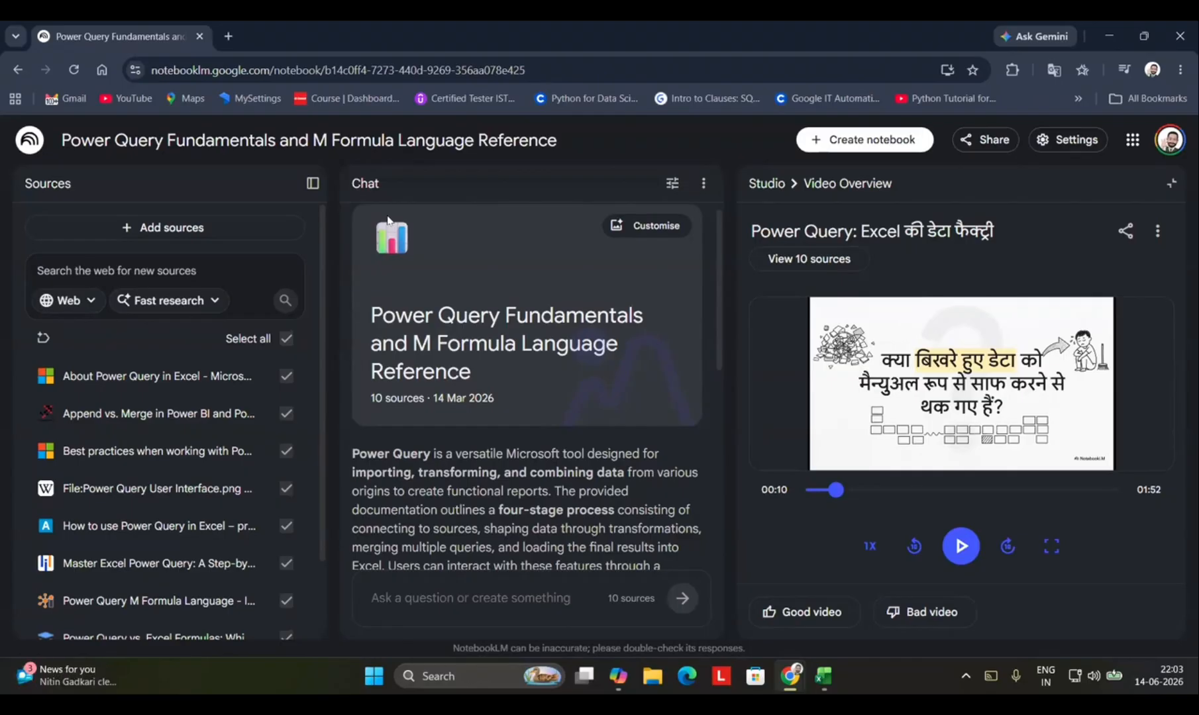
Open chatgpt.com in a new browser tab
{"action": "key", "text": "ctrl+t"}
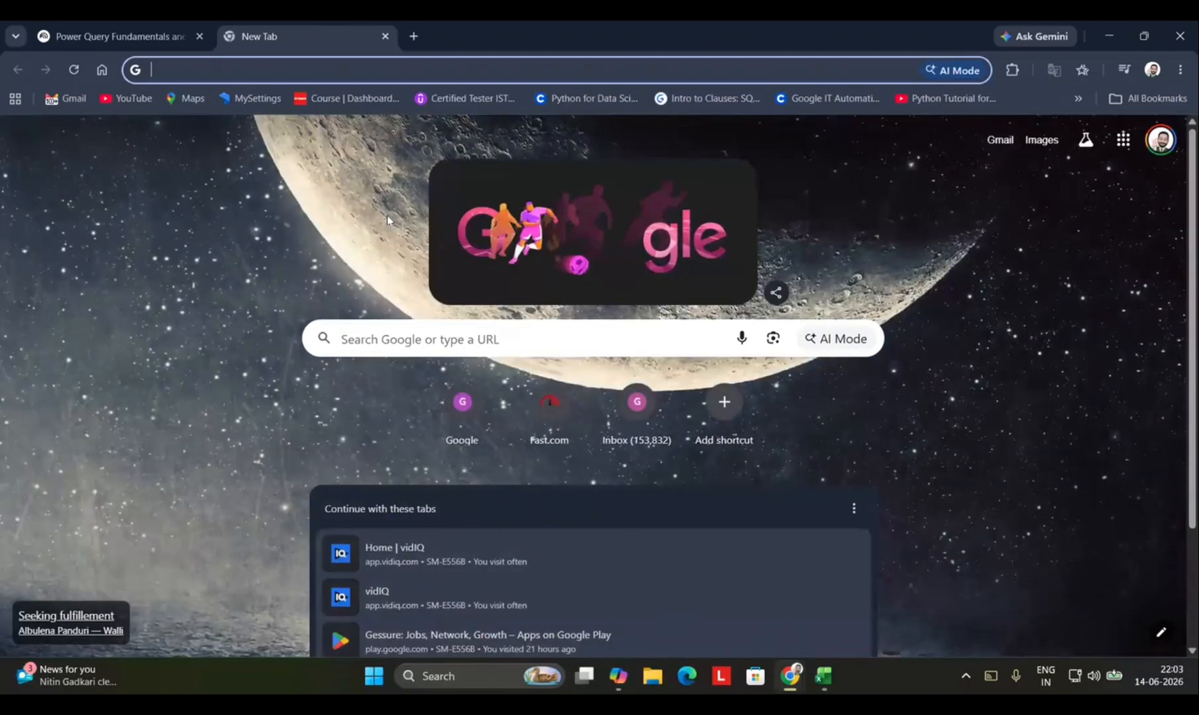
{"action": "key", "text": "ctrl+t"}
{"action": "type", "text": "chatgpt.com"}
{"action": "key", "text": "Return"}
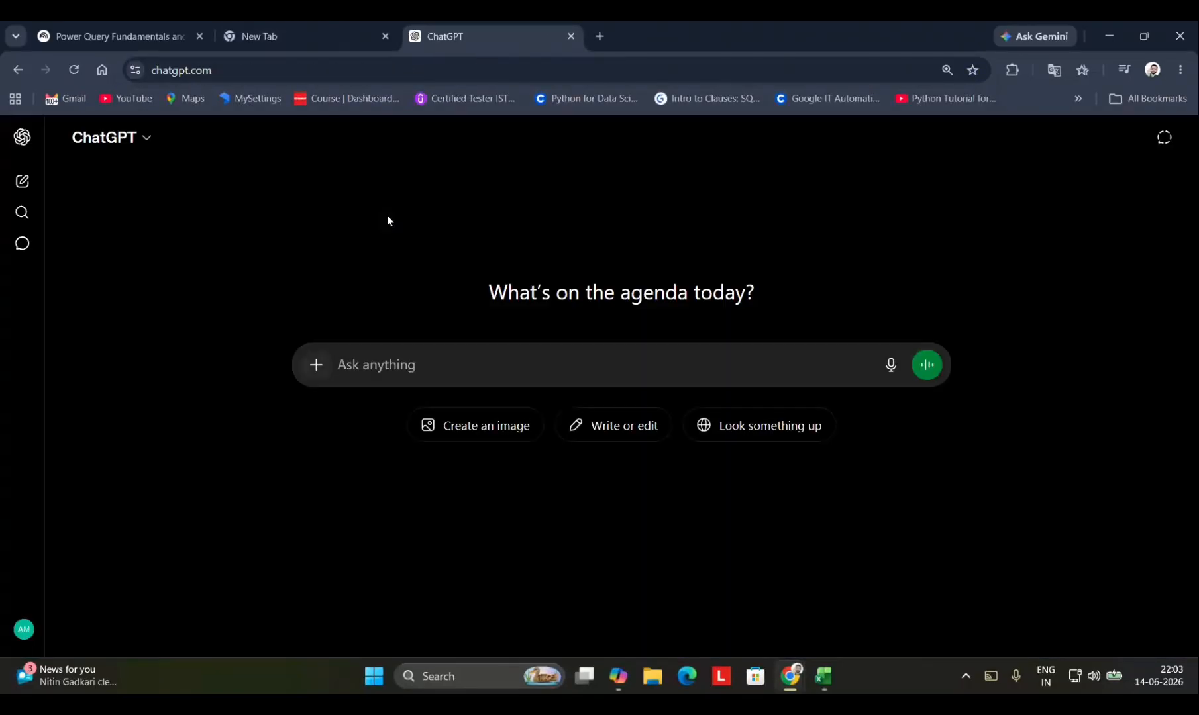
Send ChatGPT the message "please write a prompt for writing a rap in hindi on lets new breaking new on Khan sir"
{"action": "type", "text": "plea"}
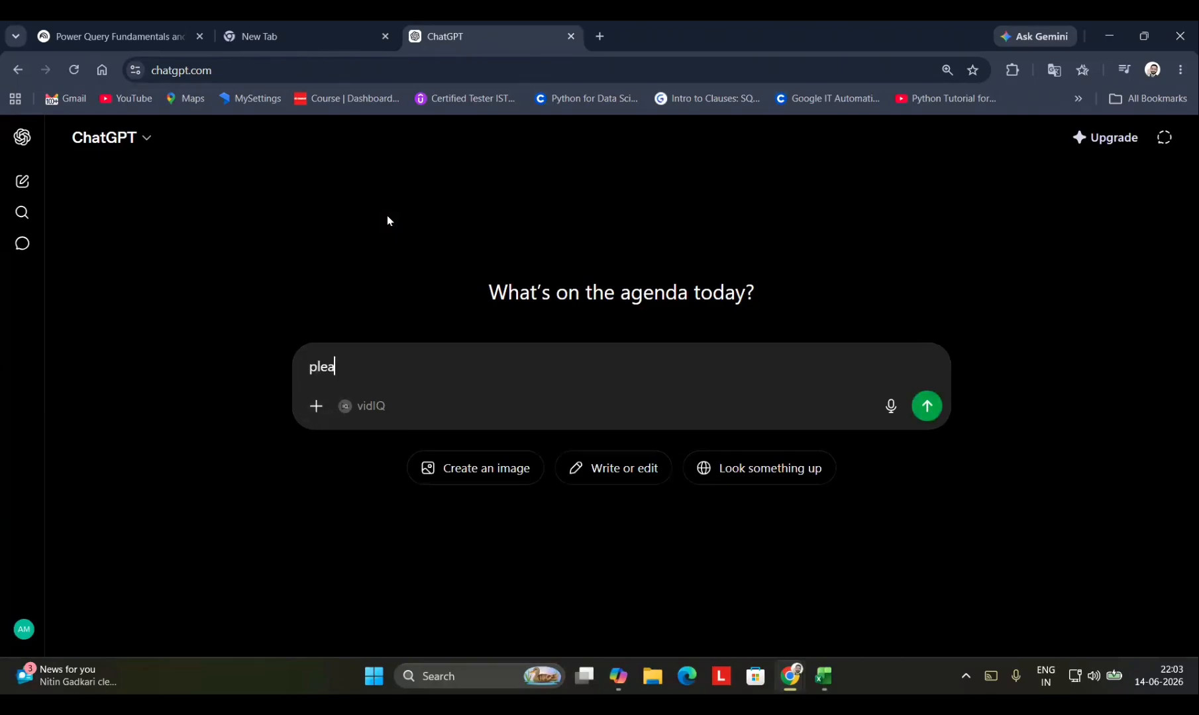
{"action": "type", "text": "se write"}
{"action": "key", "text": "BackSpace"}
{"action": "key", "text": "BackSpace"}
{"action": "type", "text": "re"}
{"action": "key", "text": "BackSpace"}
{"action": "key", "text": "BackSpace"}
{"action": "key", "text": "BackSpace"}
{"action": "type", "text": "ite a "}
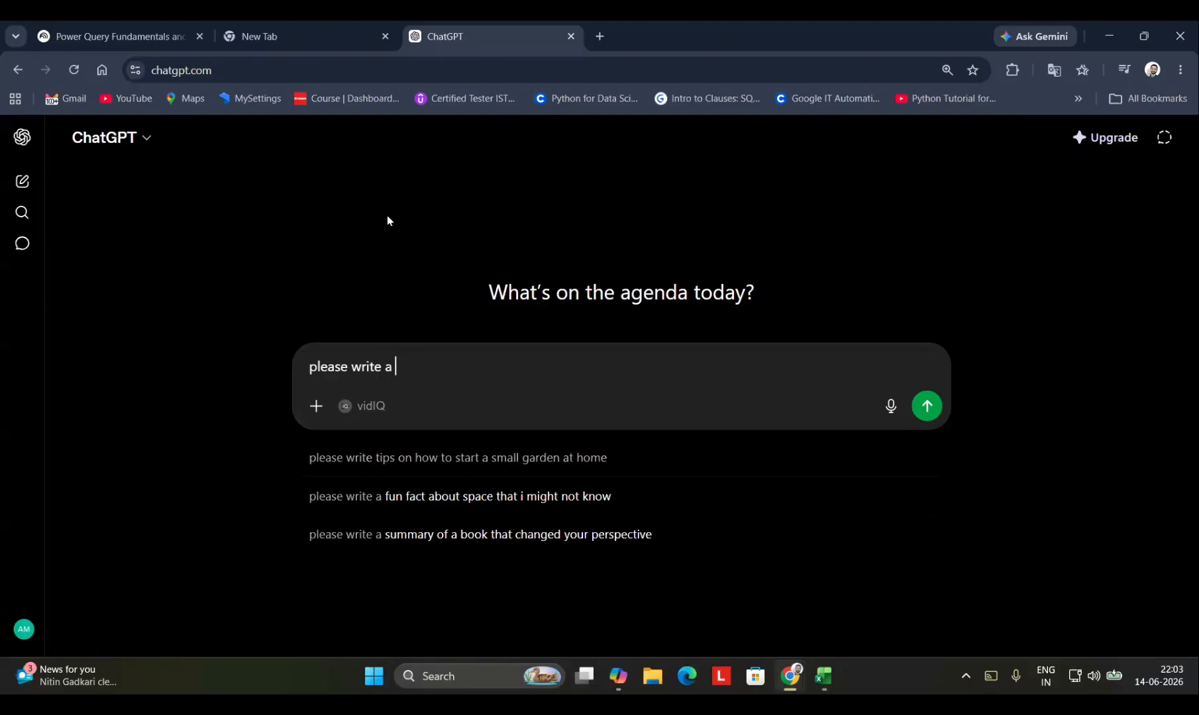
{"action": "type", "text": "prompt foer"}
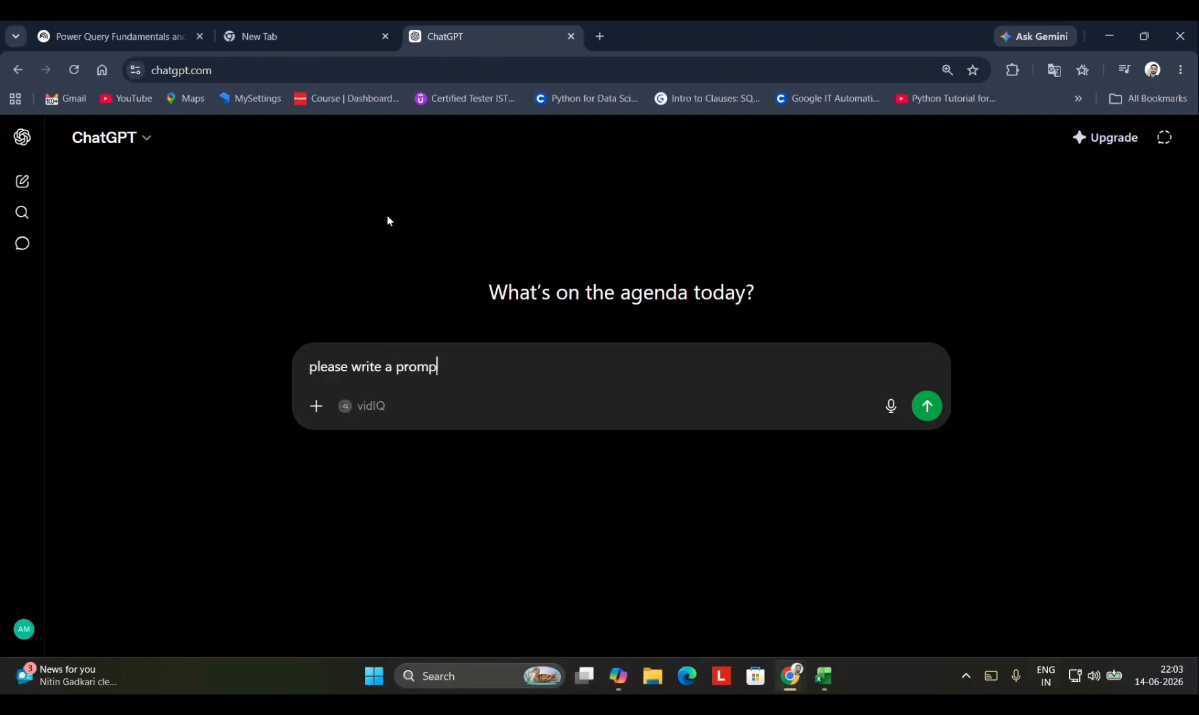
{"action": "key", "text": "BackSpace"}
{"action": "key", "text": "BackSpace"}
{"action": "key", "text": "BackSpace"}
{"action": "type", "text": "r w"}
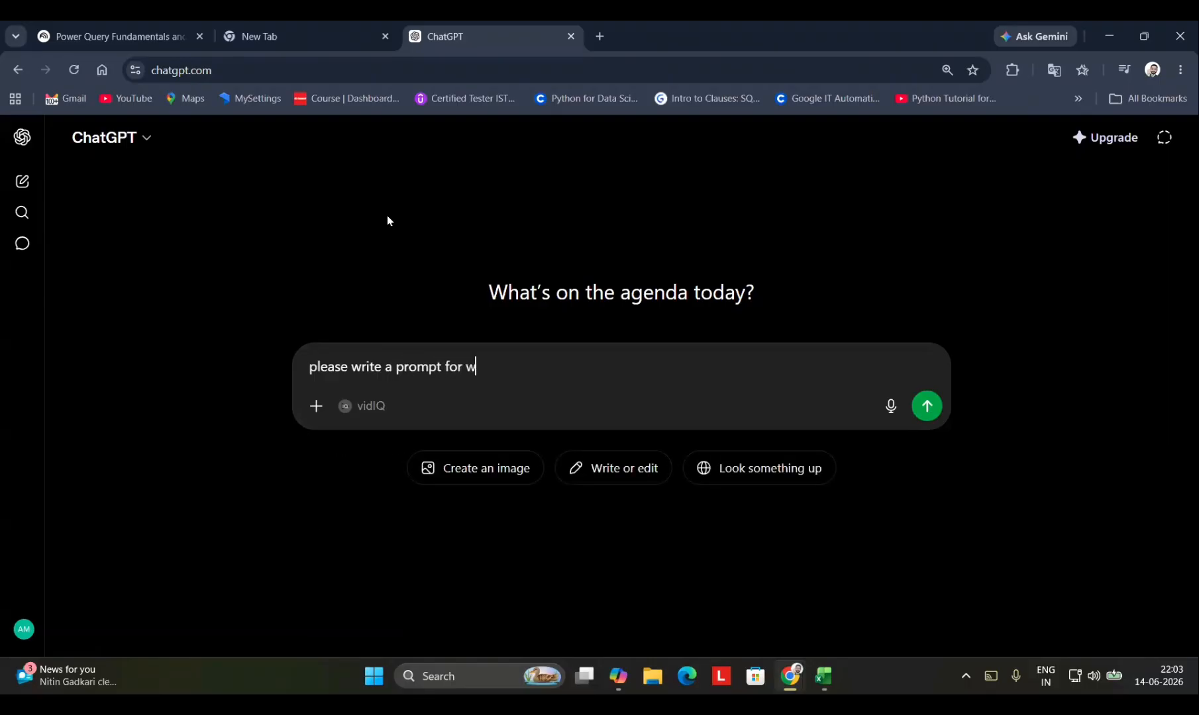
{"action": "type", "text": "riting a rap in hindi on lets new"}
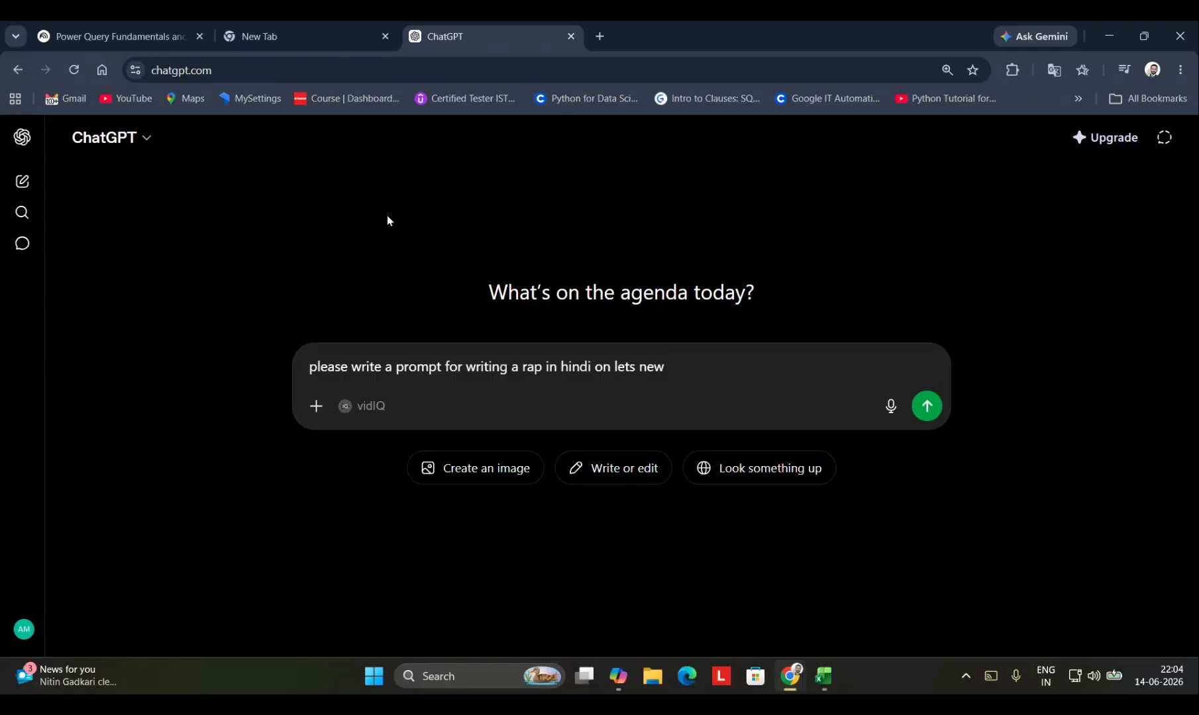
{"action": "type", "text": "eak o"}
{"action": "type", "text": "ng new "}
{"action": "type", "text": "on Khan sir"}
{"action": "key", "text": "Return"}
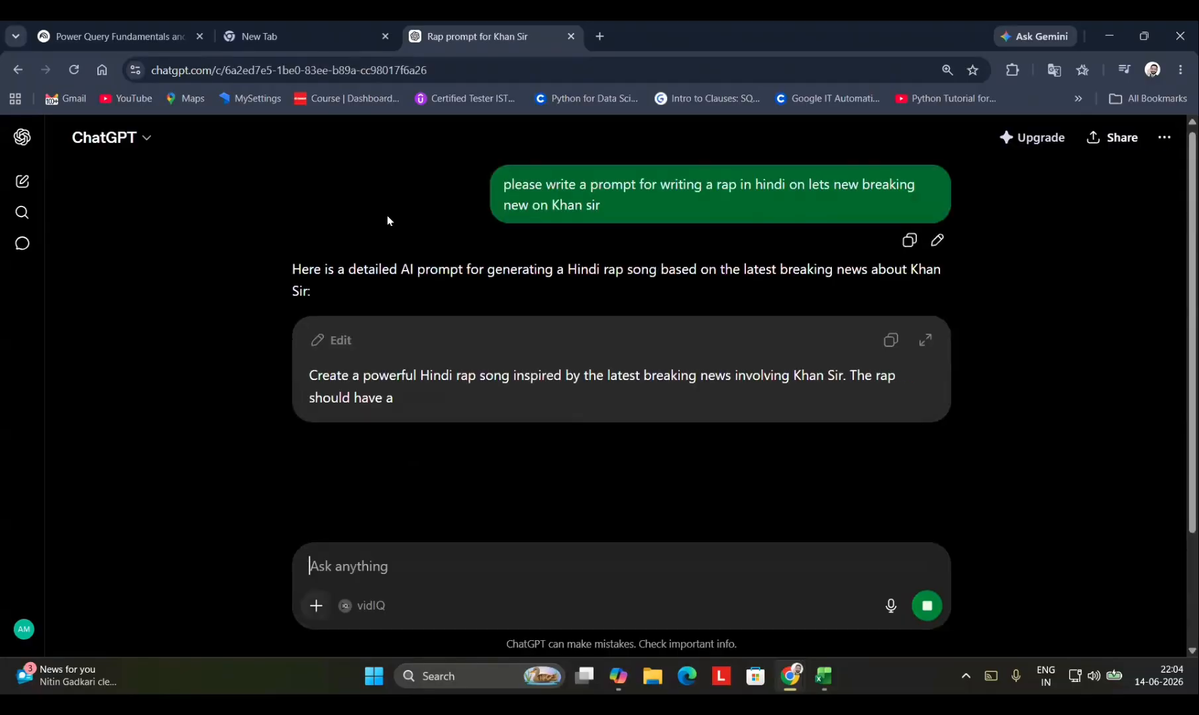
Review ChatGPT's generated rap prompt and copy the prompt block
{"action": "scroll", "coordinate": [568, 445], "scroll_direction": "down", "scroll_amount": 3}
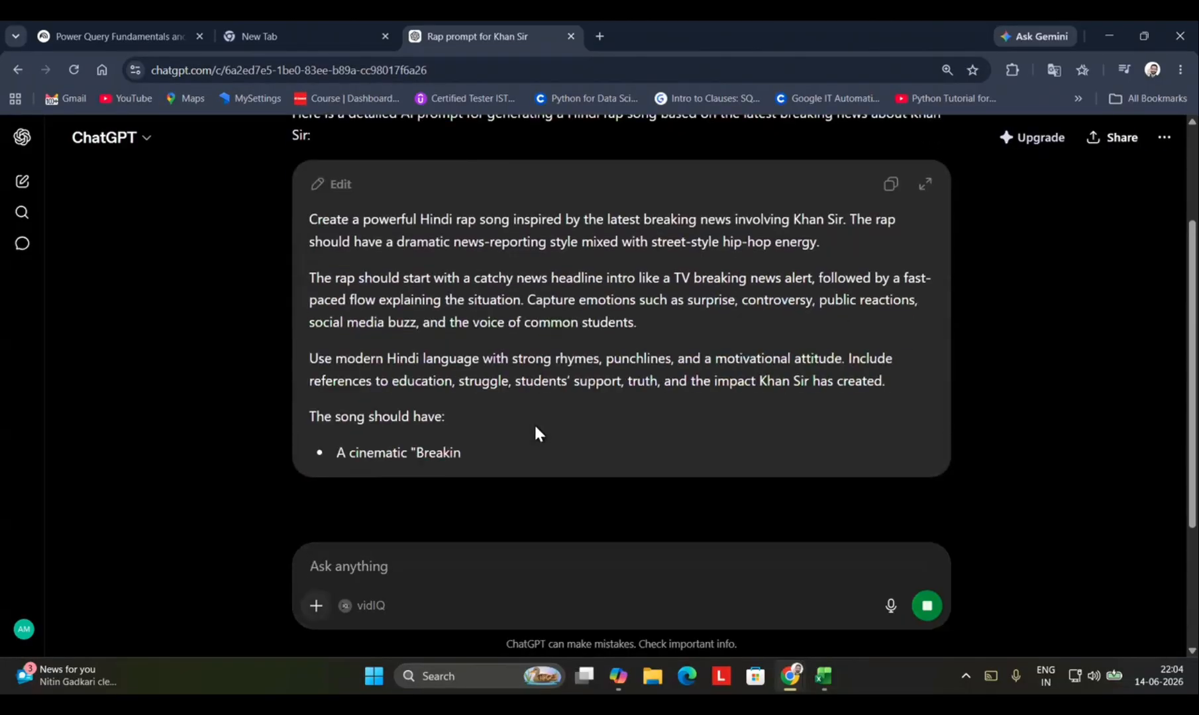
{"action": "scroll", "coordinate": [534, 431], "scroll_direction": "down", "scroll_amount": 3}
{"action": "scroll", "coordinate": [533, 423], "scroll_direction": "down", "scroll_amount": 3}
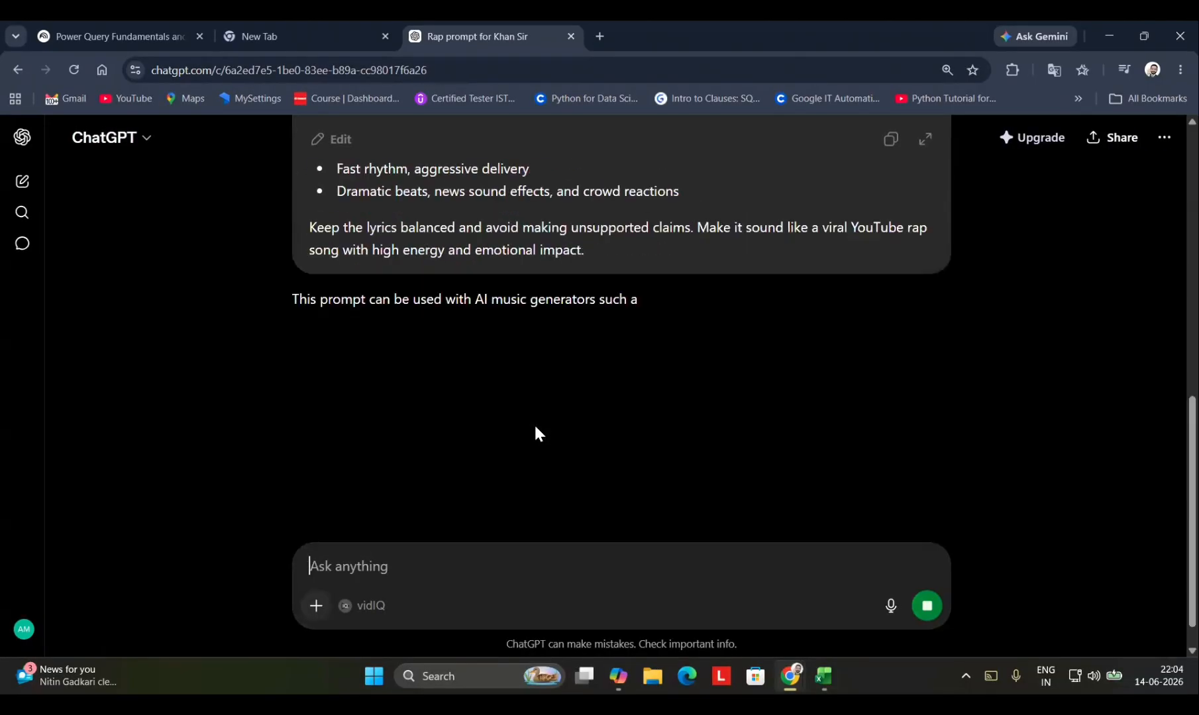
{"action": "scroll", "coordinate": [534, 422], "scroll_direction": "up", "scroll_amount": 10}
{"action": "left_click", "coordinate": [891, 341]}
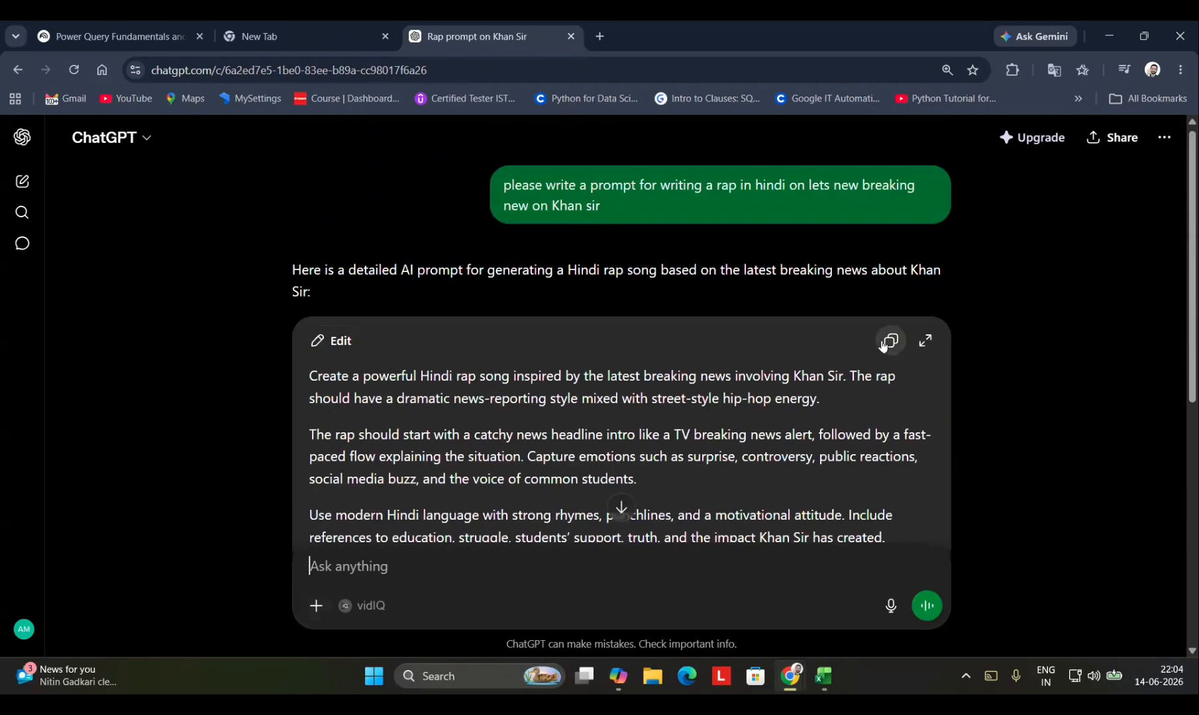
{"action": "scroll", "coordinate": [754, 442], "scroll_direction": "down", "scroll_amount": 7}
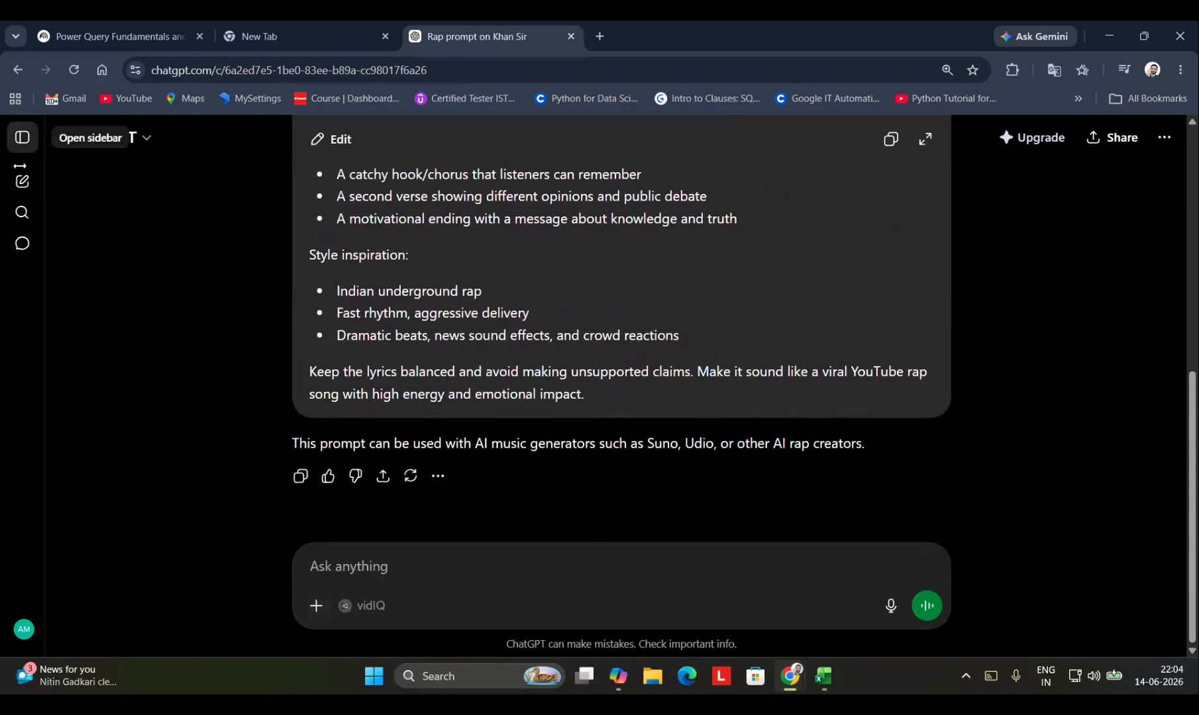
Start a new ChatGPT chat and send it the copied Hindi rap prompt about Khan Sir
{"action": "left_click", "coordinate": [22, 181]}
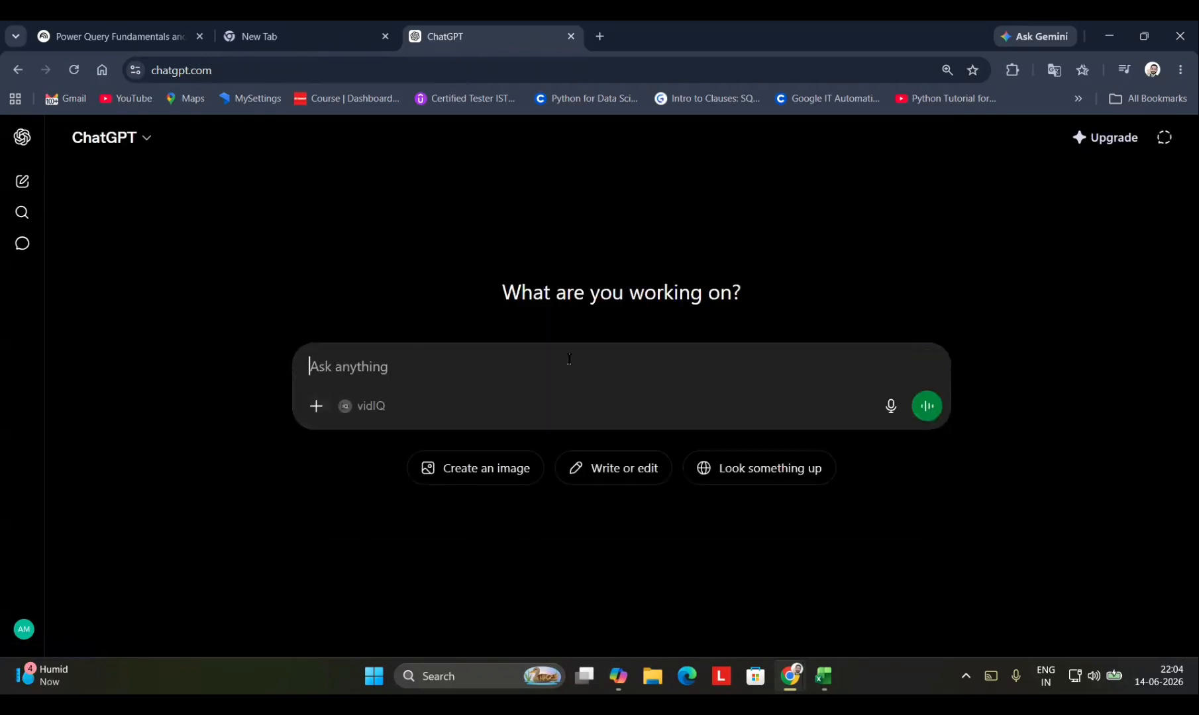
{"action": "key", "text": "ctrl+v"}
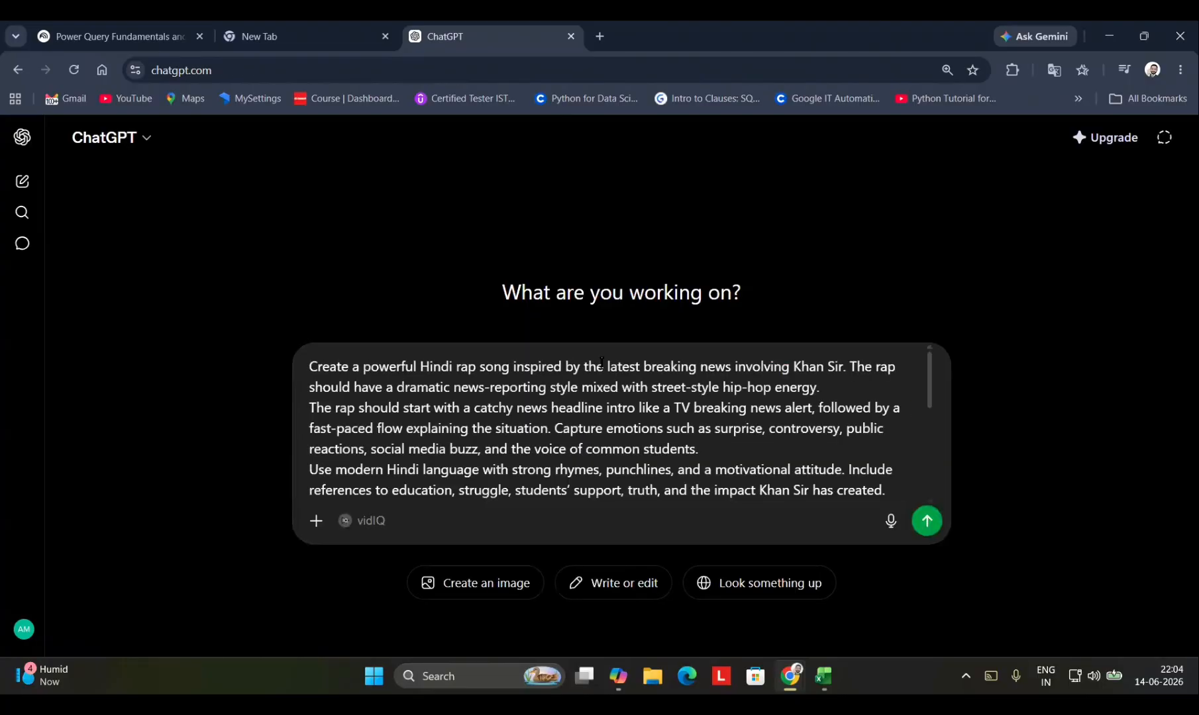
{"action": "key", "text": "Return"}
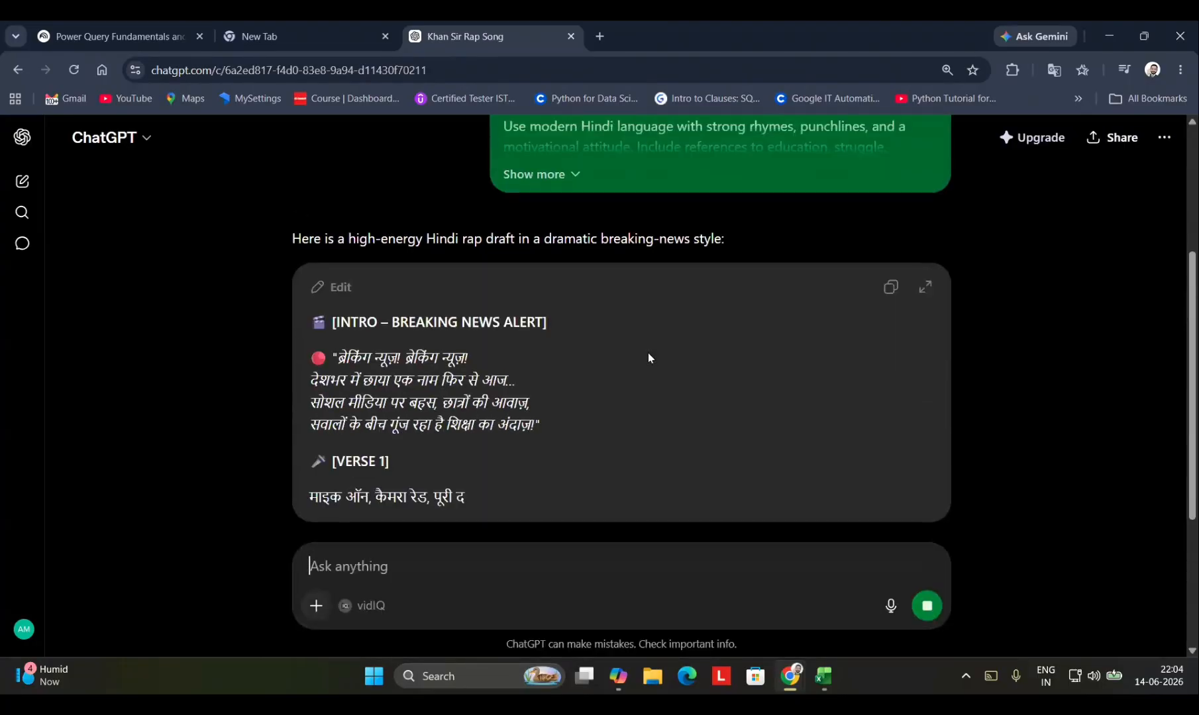
Read through the generated Hindi rap from the breaking news intro to the later verses, and copy the lyrics
{"action": "scroll", "coordinate": [650, 358], "scroll_direction": "down", "scroll_amount": 2}
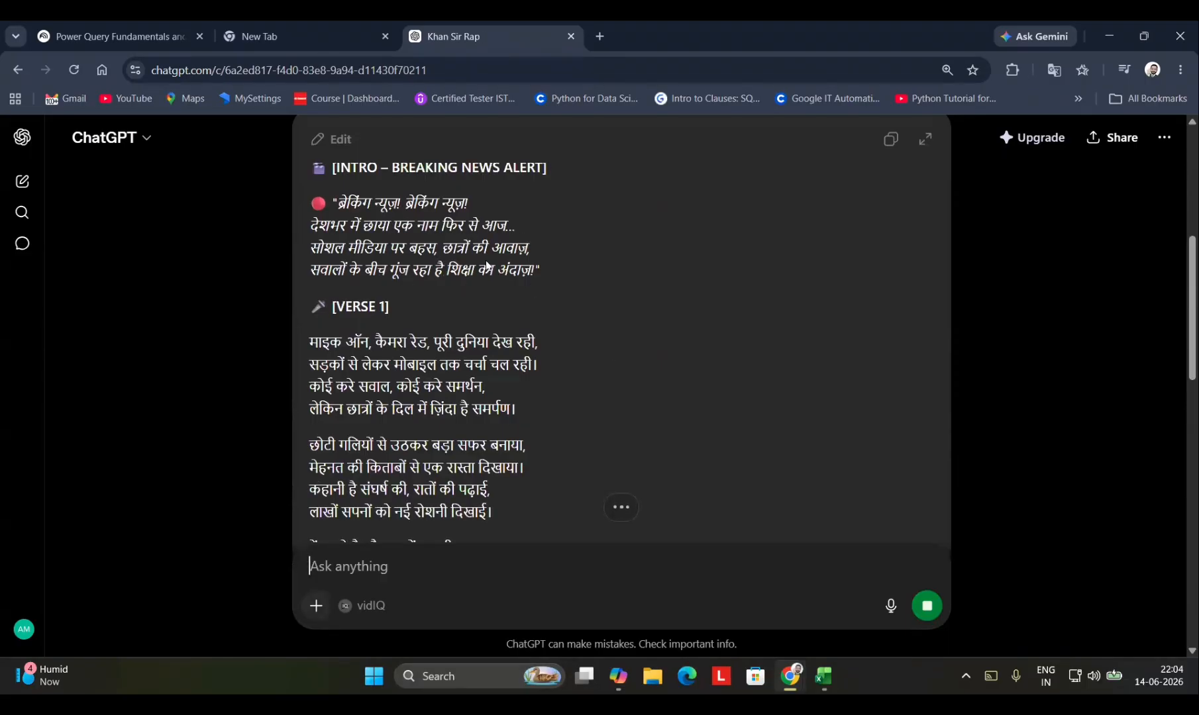
{"action": "scroll", "coordinate": [612, 467], "scroll_direction": "down", "scroll_amount": 10}
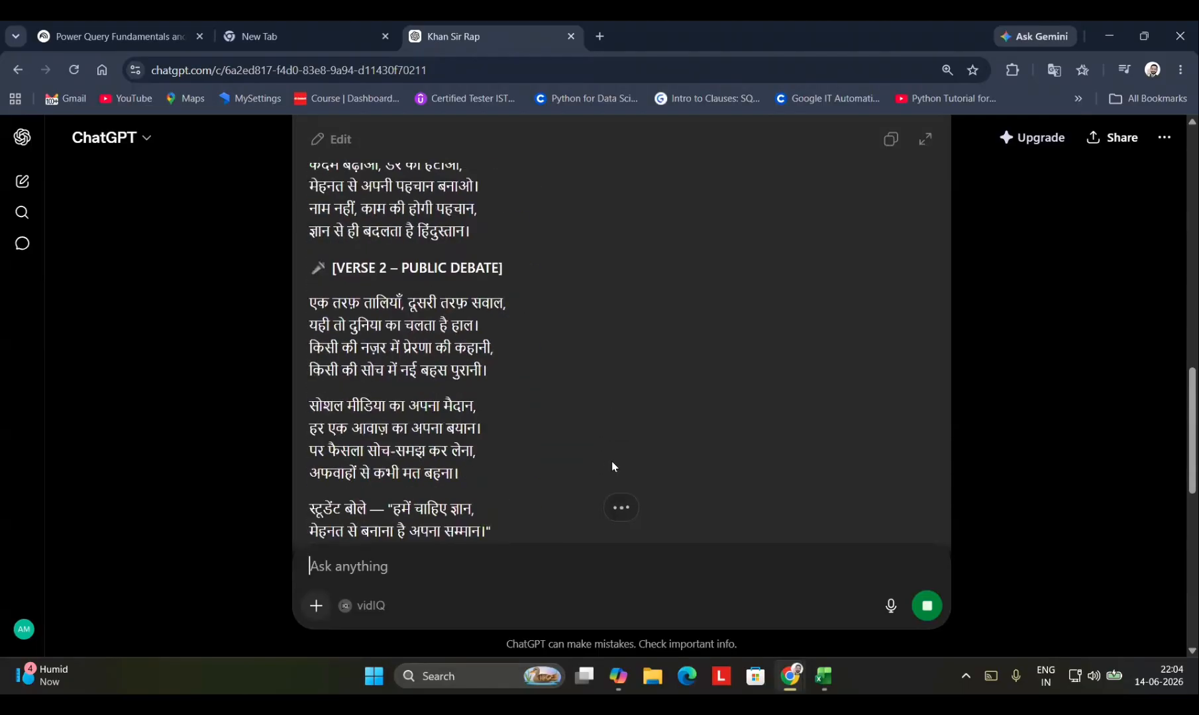
{"action": "scroll", "coordinate": [610, 460], "scroll_direction": "down", "scroll_amount": 5}
{"action": "scroll", "coordinate": [610, 461], "scroll_direction": "up", "scroll_amount": 6}
{"action": "scroll", "coordinate": [610, 460], "scroll_direction": "down", "scroll_amount": 4}
{"action": "scroll", "coordinate": [610, 461], "scroll_direction": "up", "scroll_amount": 7}
{"action": "left_click", "coordinate": [891, 138]}
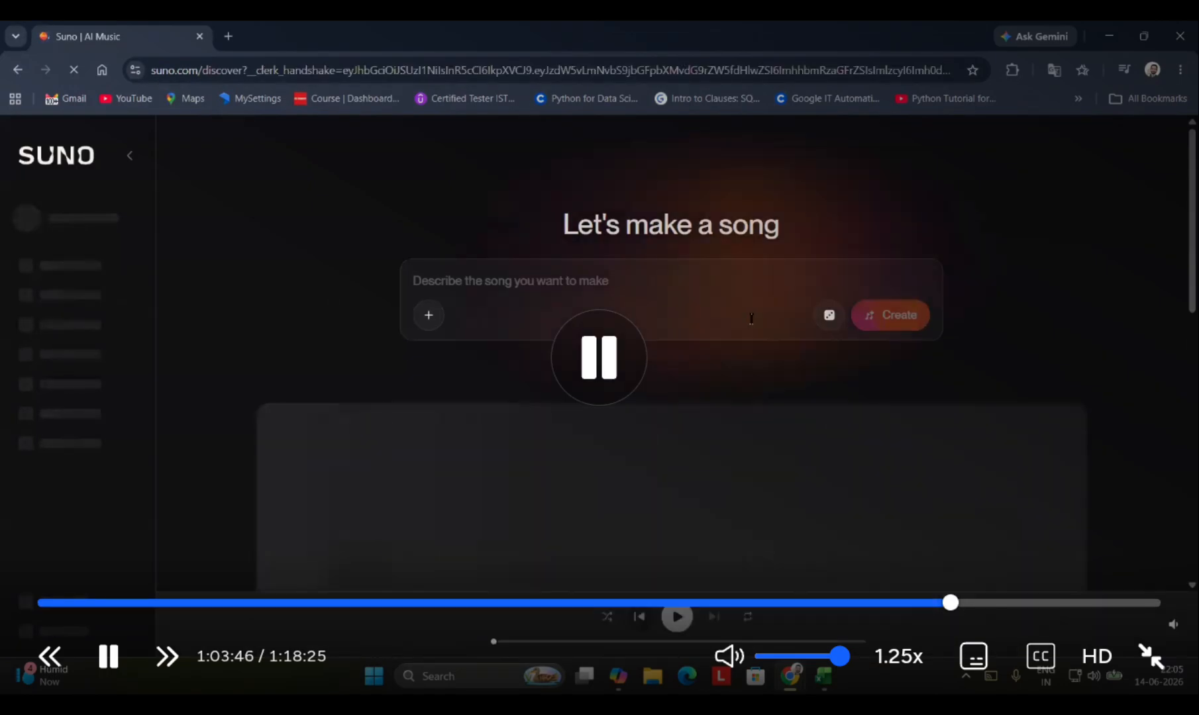
{"action": "left_click_drag", "start_coordinate": [951, 602], "coordinate": [1078, 602]}
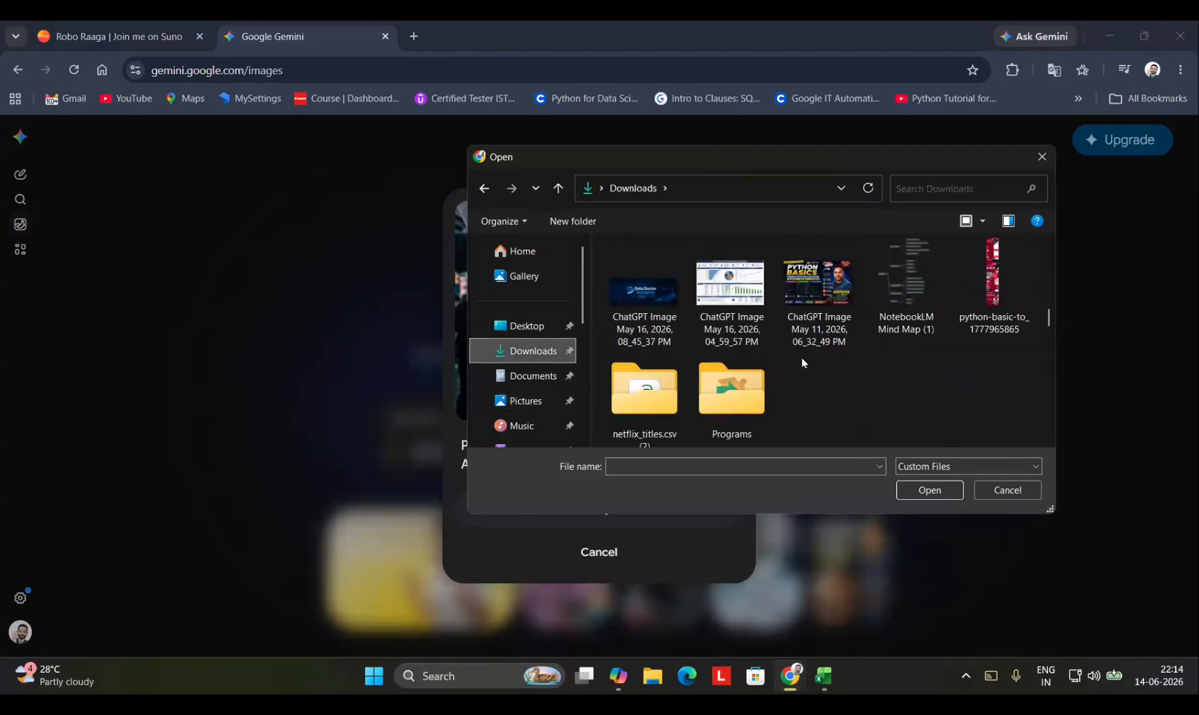
Show all file types in the upload dialog and look through the Downloads folder for a photo
{"action": "left_click", "coordinate": [970, 469]}
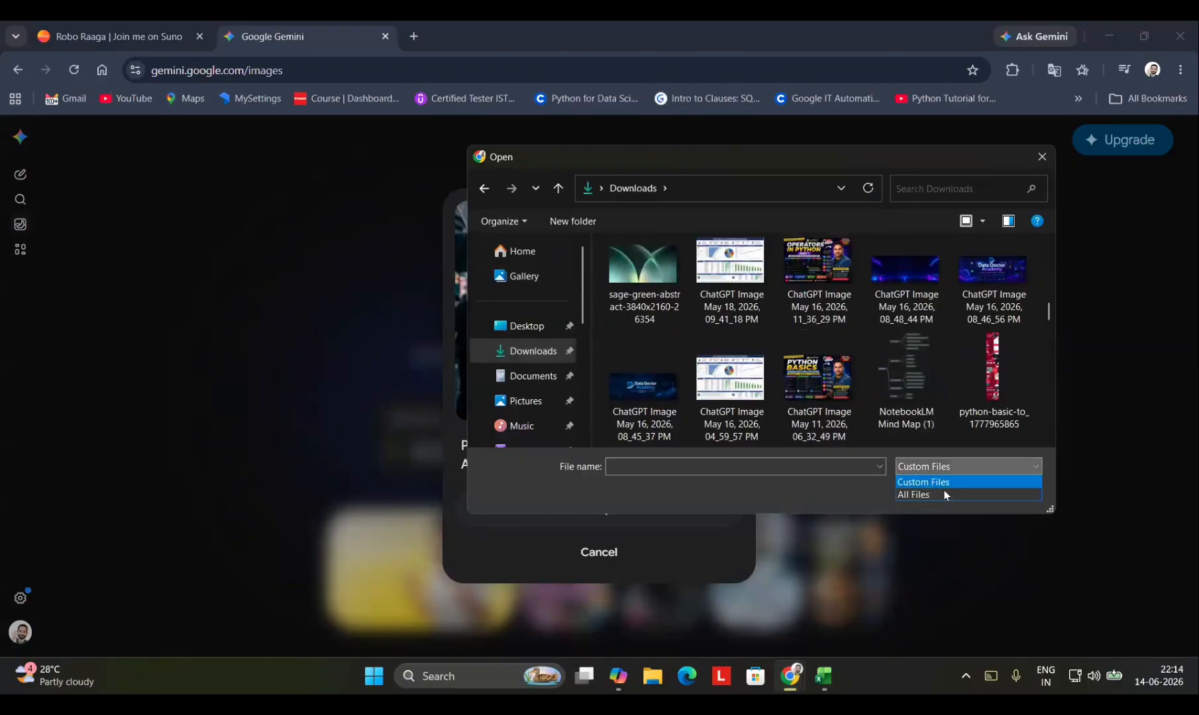
{"action": "left_click", "coordinate": [940, 494]}
{"action": "scroll", "coordinate": [971, 391], "scroll_direction": "down", "scroll_amount": 10}
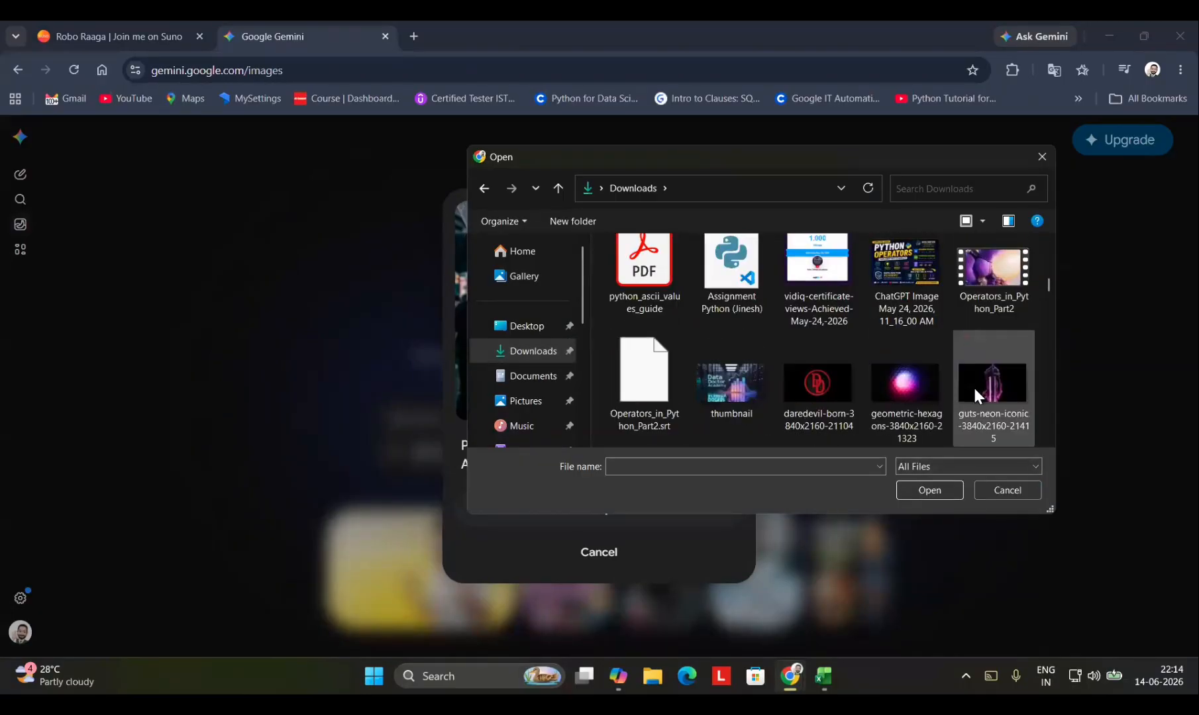
{"action": "scroll", "coordinate": [974, 395], "scroll_direction": "down", "scroll_amount": 10}
{"action": "scroll", "coordinate": [975, 393], "scroll_direction": "up", "scroll_amount": 10}
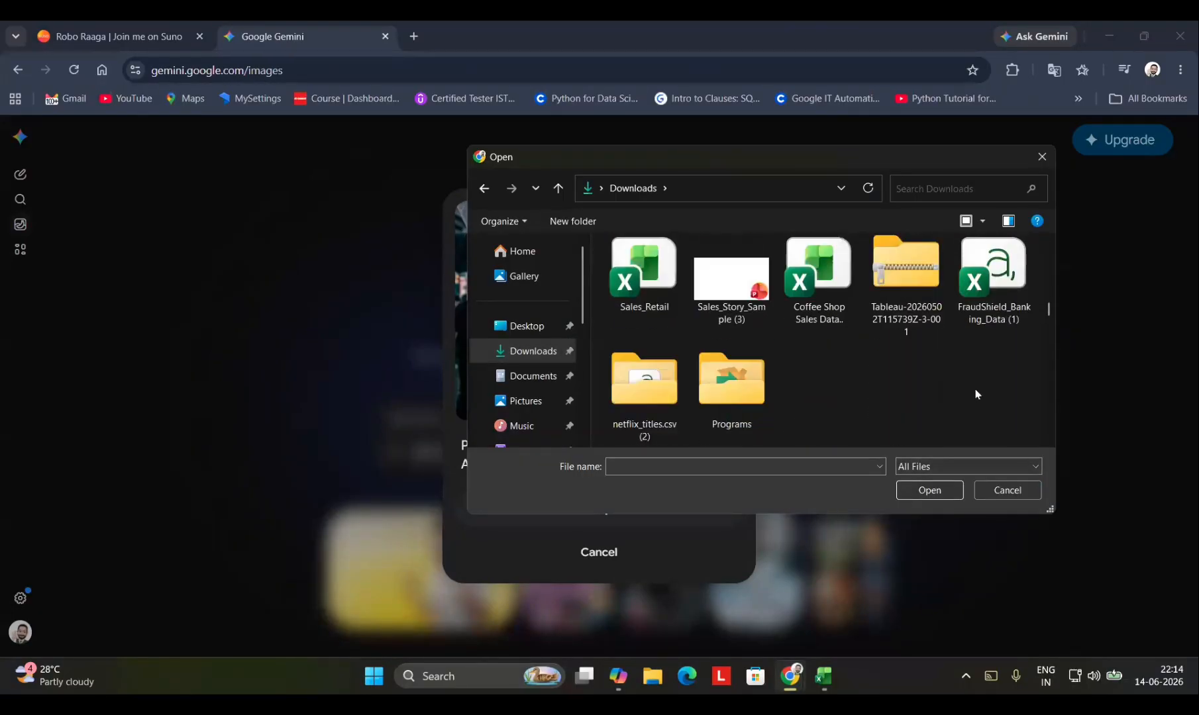
{"action": "scroll", "coordinate": [975, 393], "scroll_direction": "up", "scroll_amount": 10}
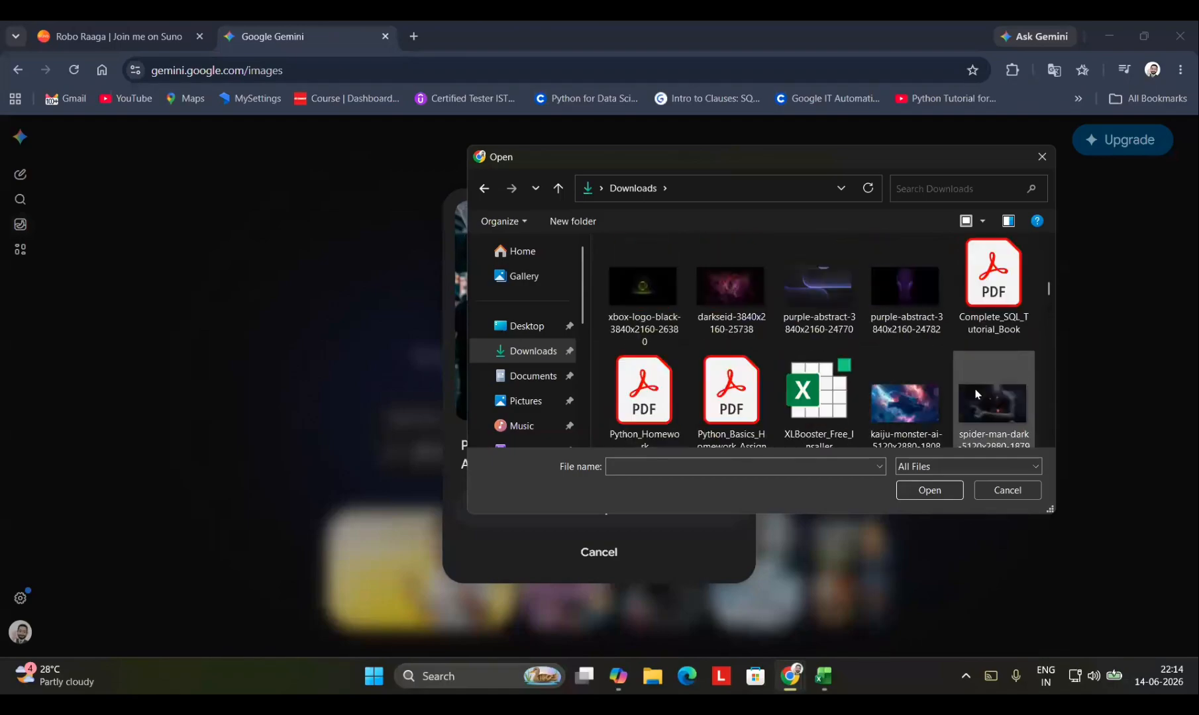
{"action": "scroll", "coordinate": [975, 395], "scroll_direction": "up", "scroll_amount": 3}
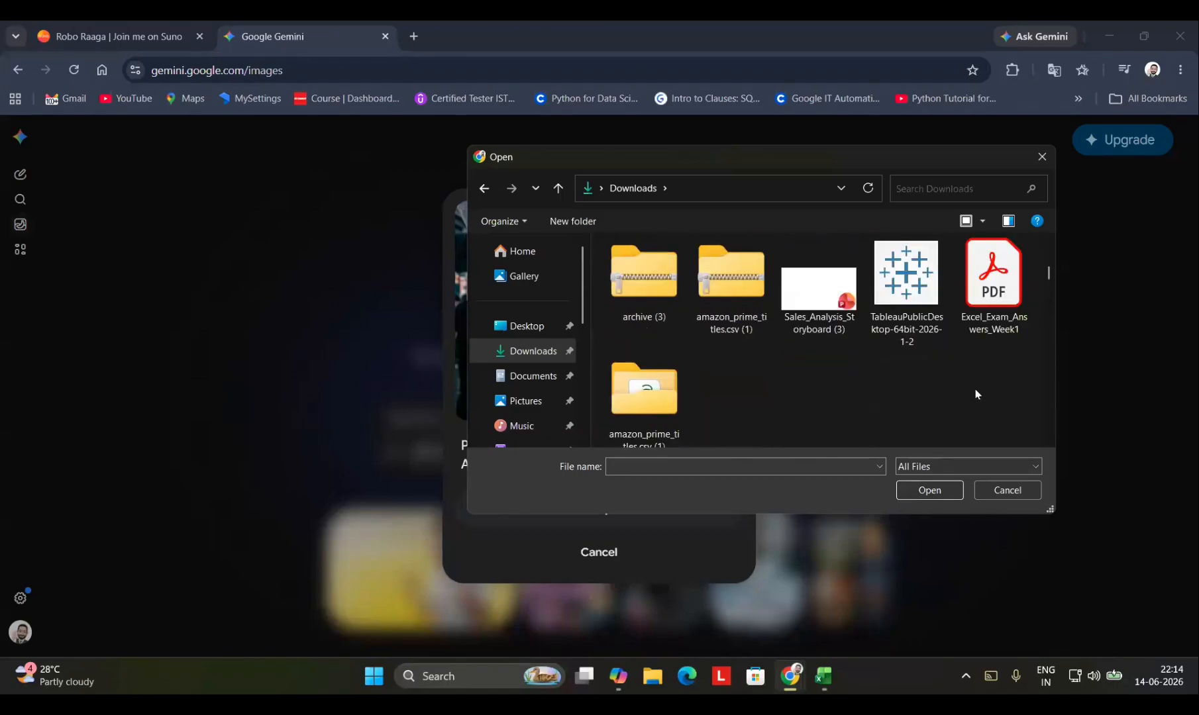
{"action": "scroll", "coordinate": [975, 394], "scroll_direction": "up", "scroll_amount": 10}
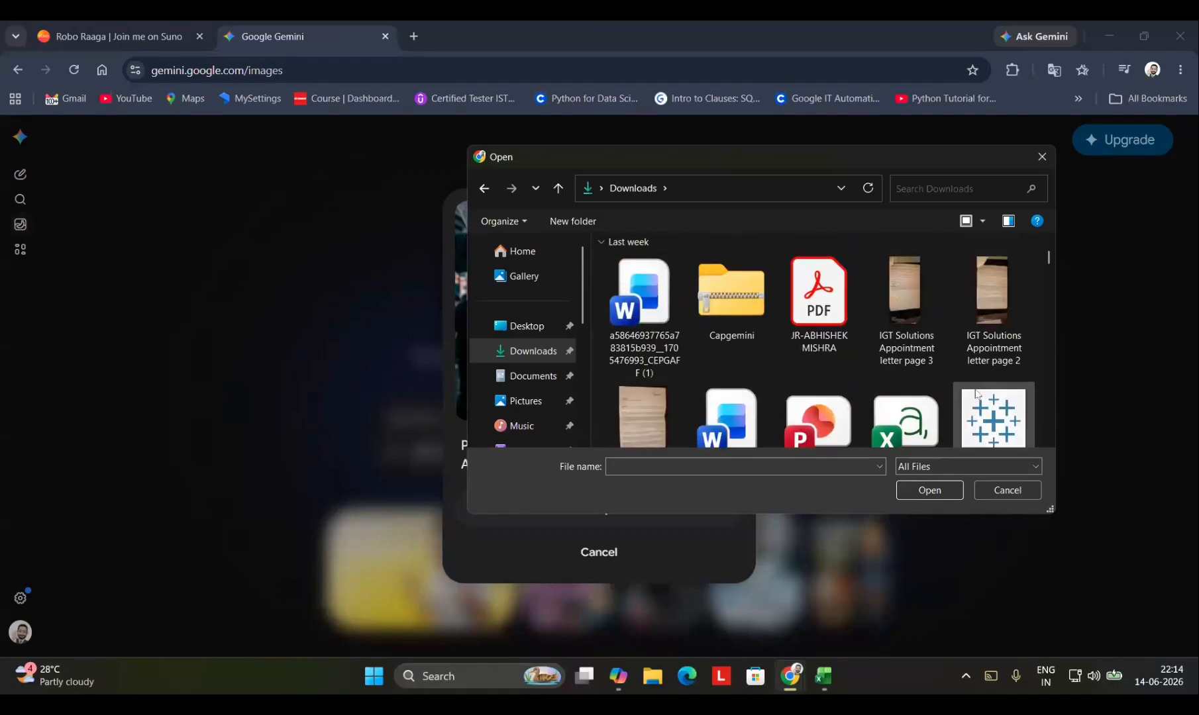
Look through the Gallery images for a photo, and cancel the photo upload for the neon template
{"action": "left_click", "coordinate": [522, 276]}
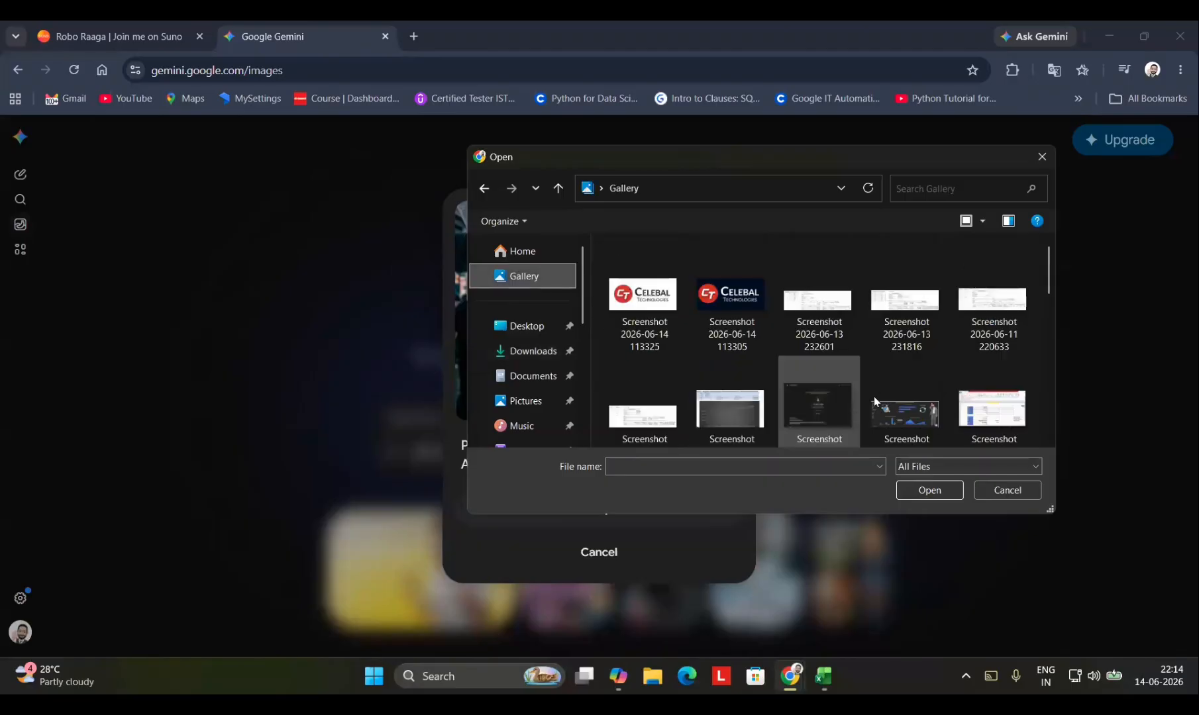
{"action": "scroll", "coordinate": [920, 381], "scroll_direction": "down", "scroll_amount": 3}
{"action": "scroll", "coordinate": [920, 381], "scroll_direction": "down", "scroll_amount": 10}
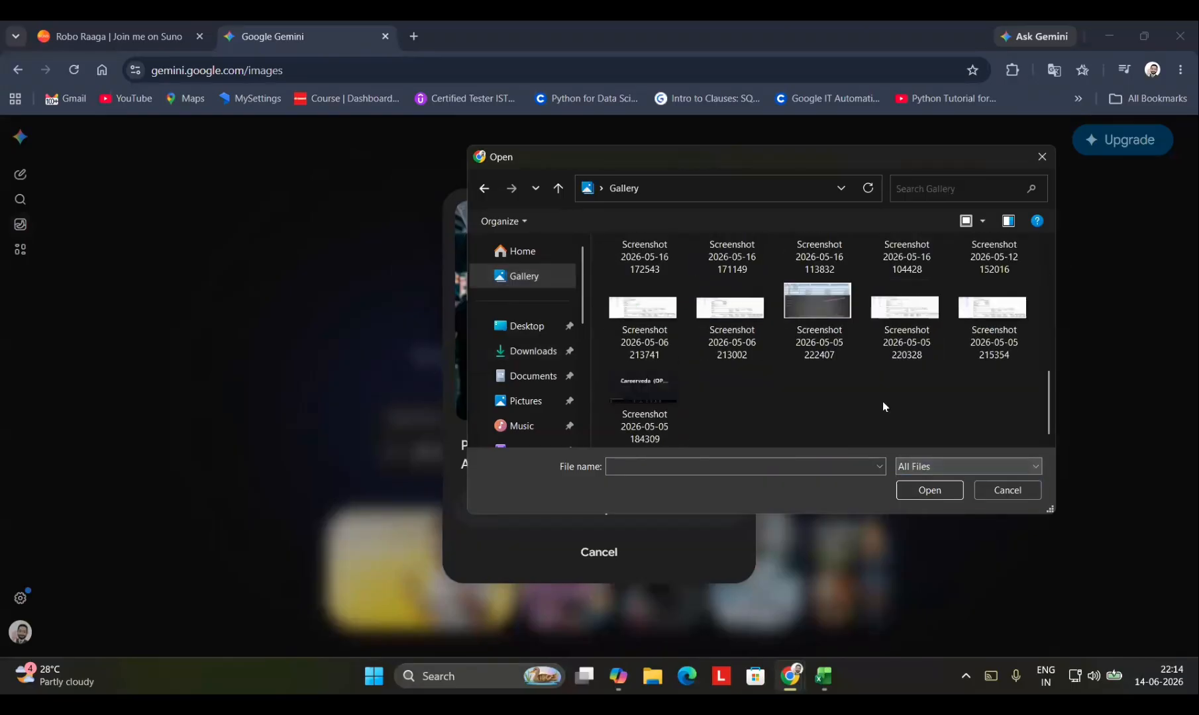
{"action": "key", "text": "Escape"}
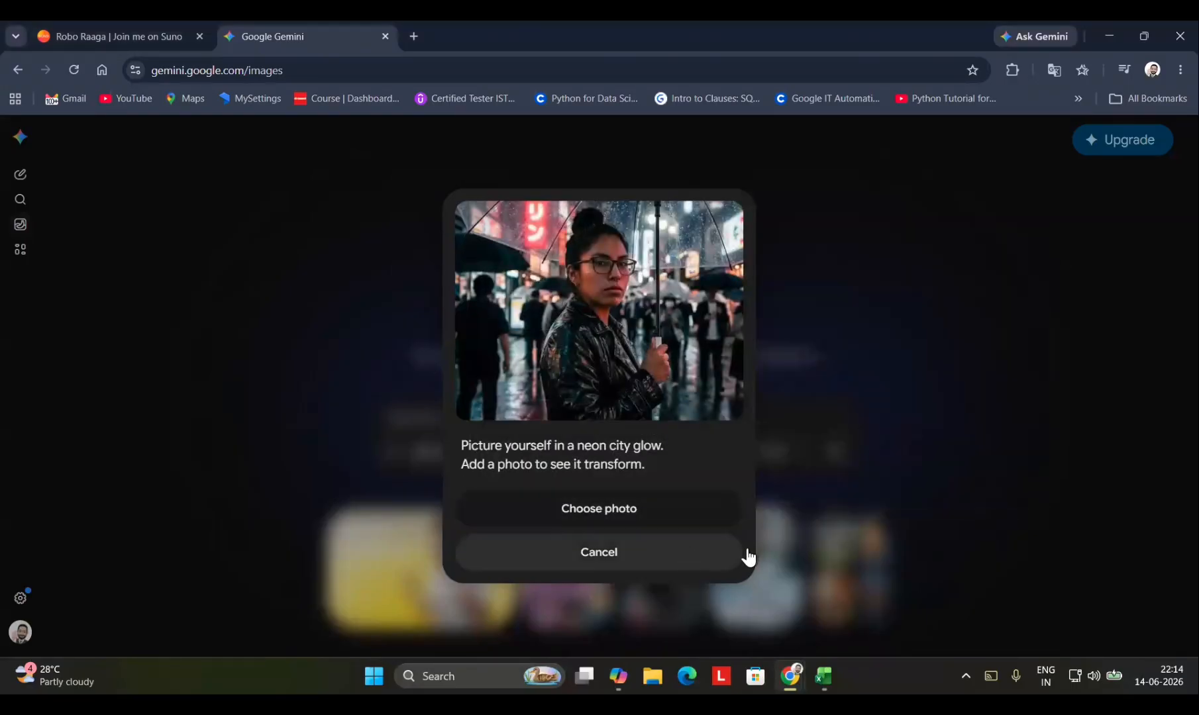
{"action": "left_click", "coordinate": [722, 555]}
Reopen Gemini's image creation page and view the signed-in Google account's details
{"action": "left_click", "coordinate": [467, 451]}
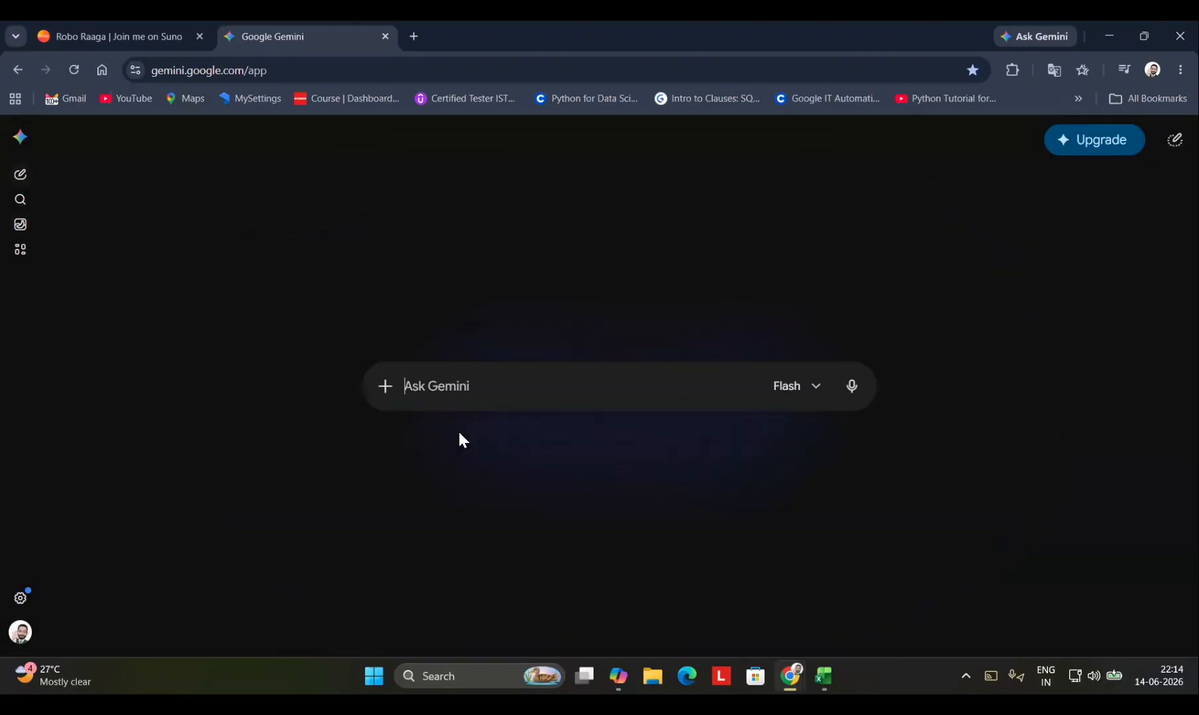
{"action": "left_click", "coordinate": [20, 225]}
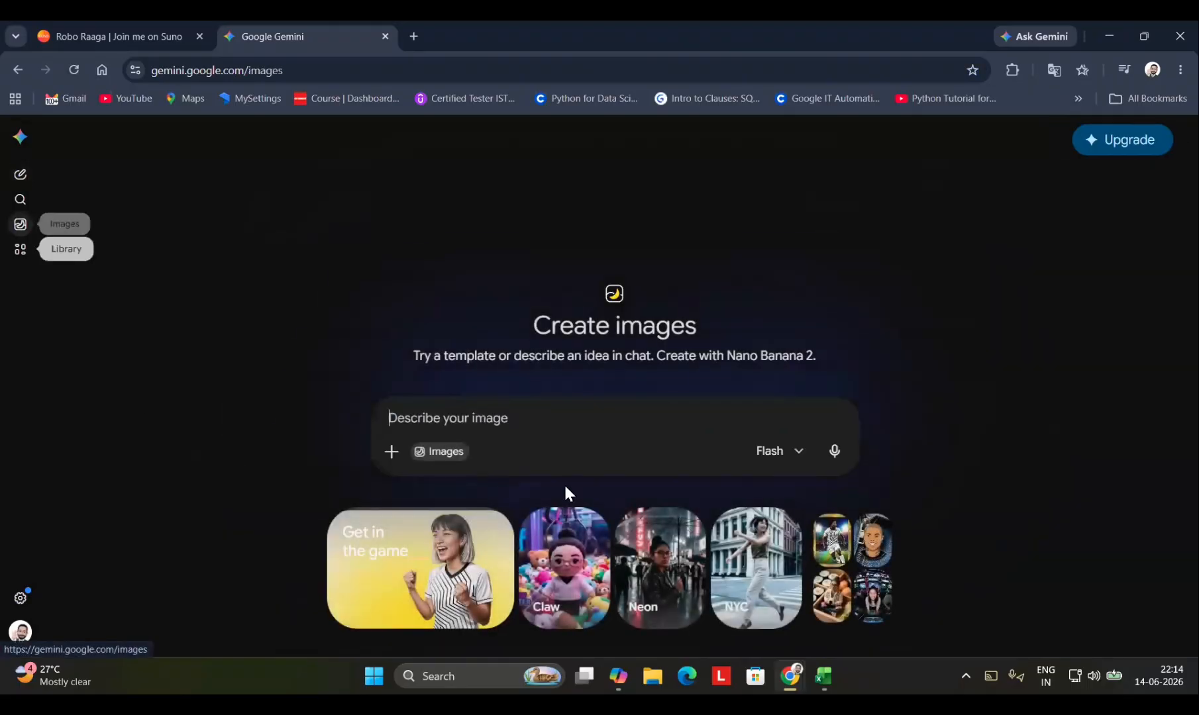
{"action": "left_click", "coordinate": [22, 634]}
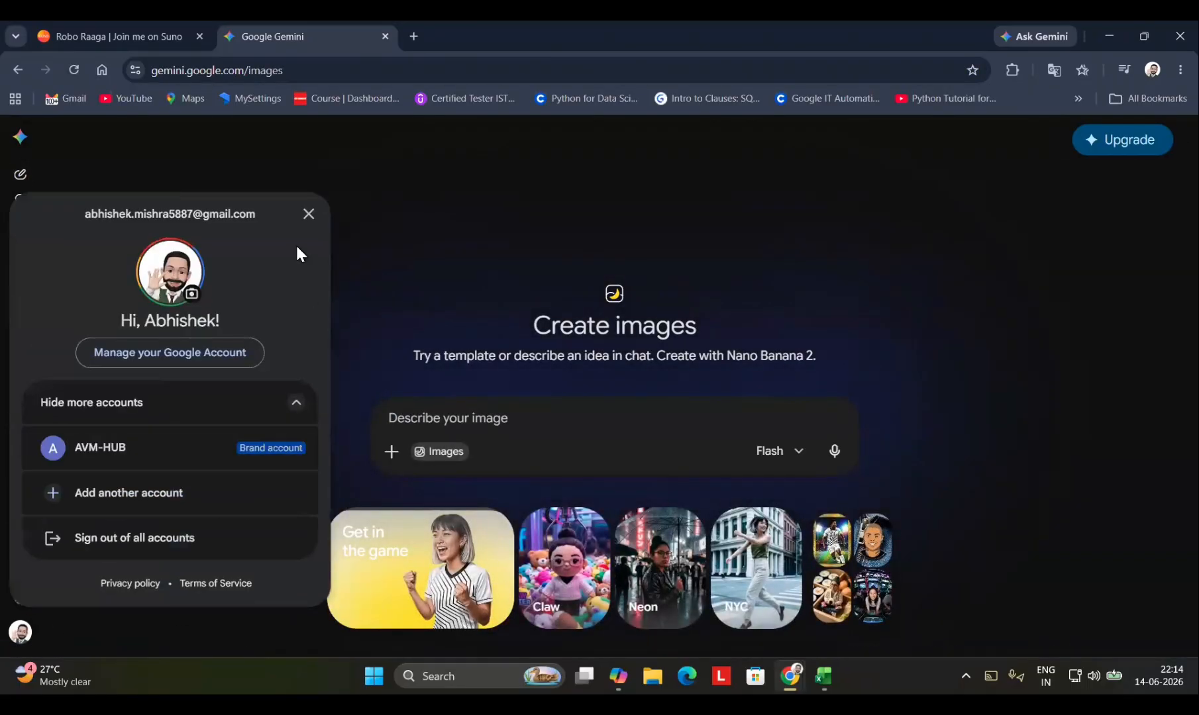
{"action": "left_click", "coordinate": [351, 323]}
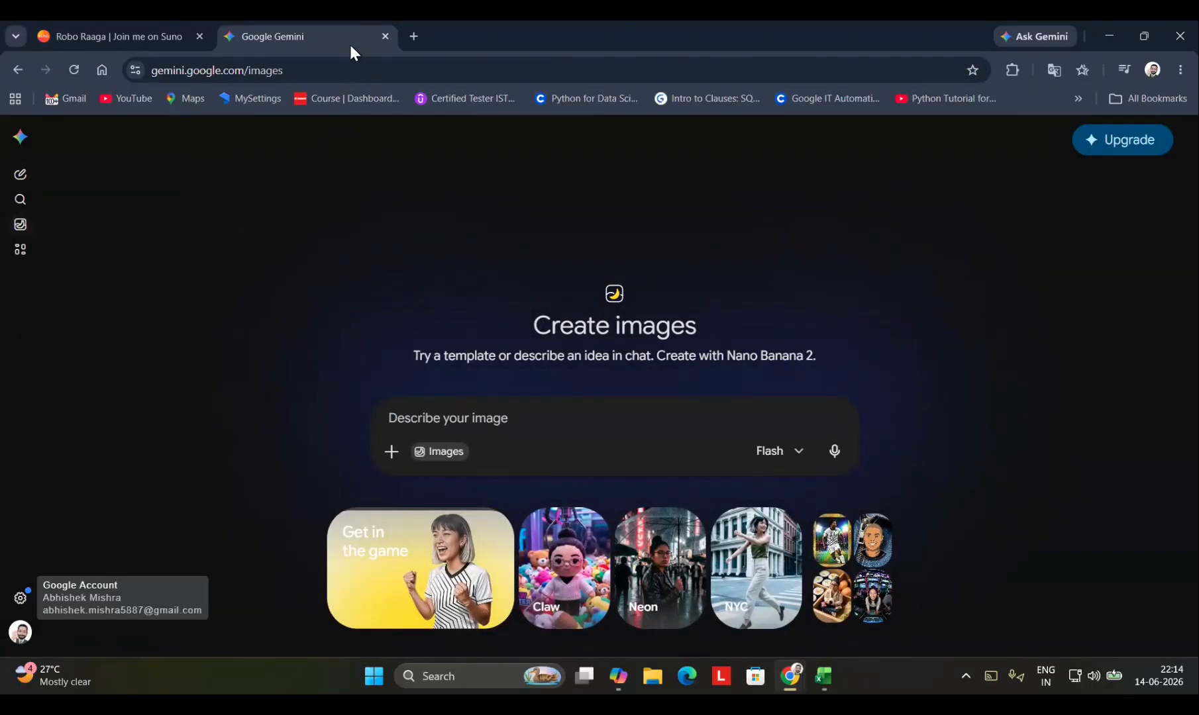
Open YouTube in a new browser tab and show the account options for the channel
{"action": "left_click", "coordinate": [413, 31]}
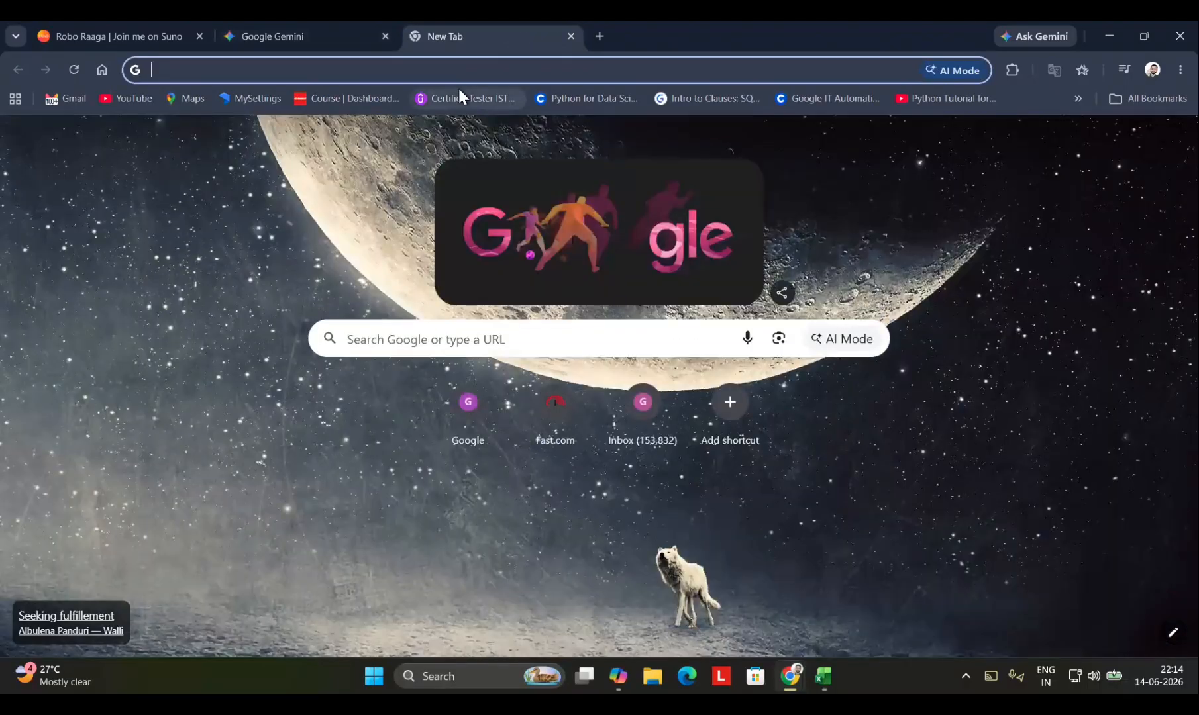
{"action": "type", "text": "you"}
{"action": "key", "text": "Return"}
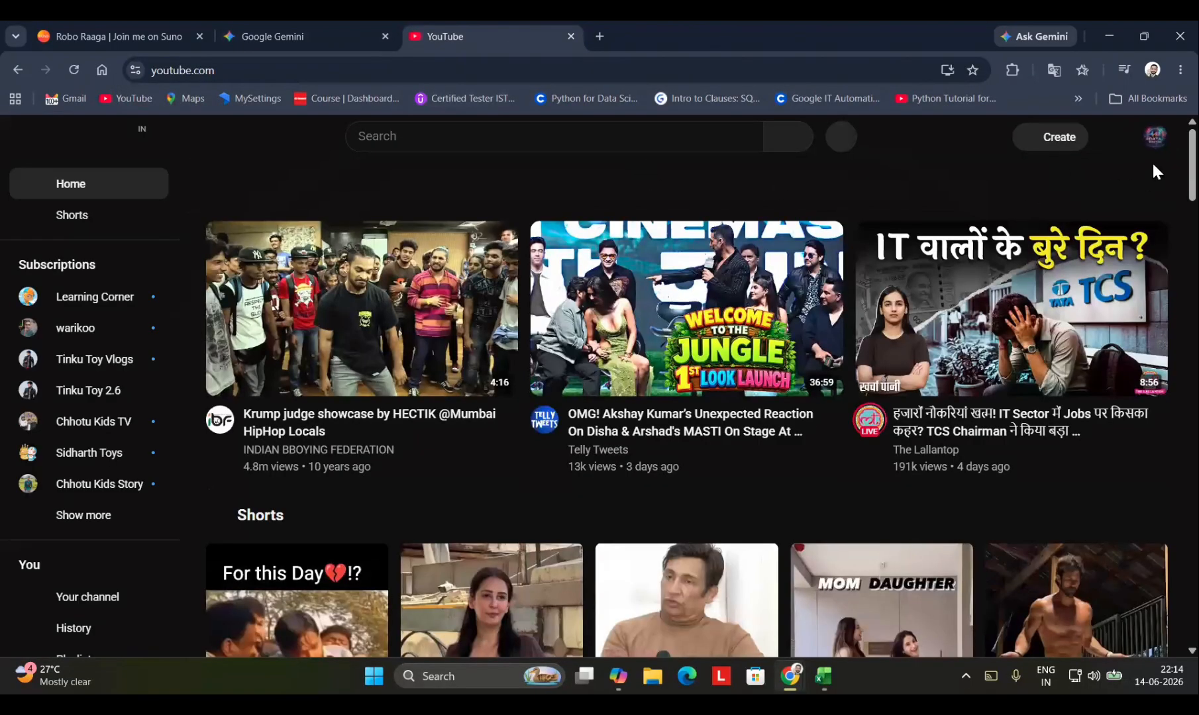
{"action": "left_click", "coordinate": [1157, 142]}
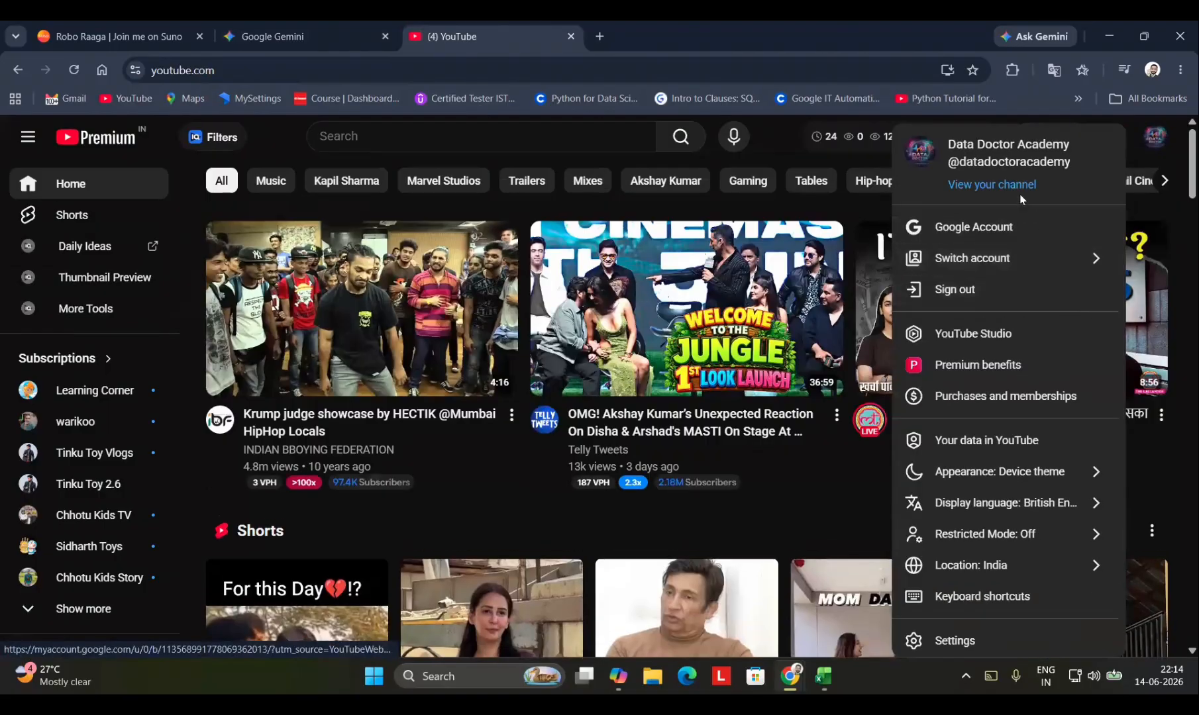